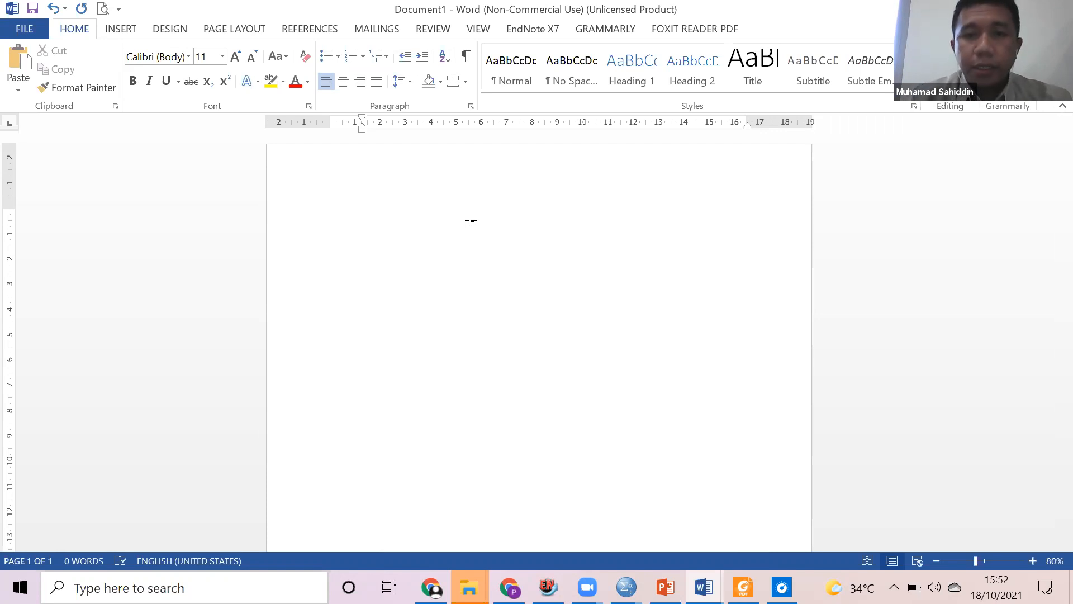
Write the centred title "Karakteristik Responden" at the beginning of the document.
{"action": "key", "text": "ctrl+e"}
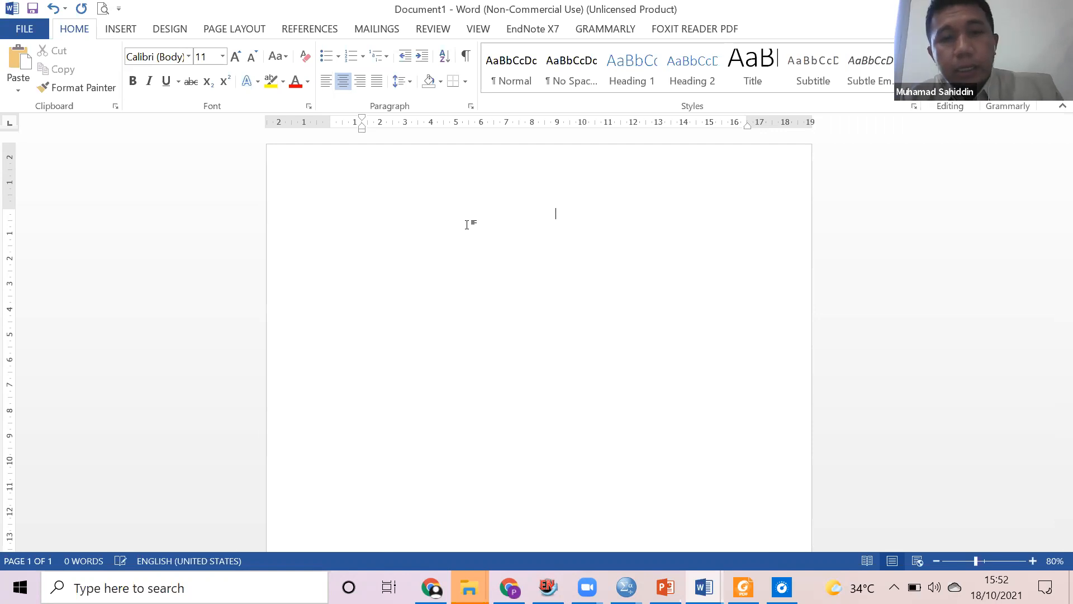
{"action": "type", "text": "karakteri"}
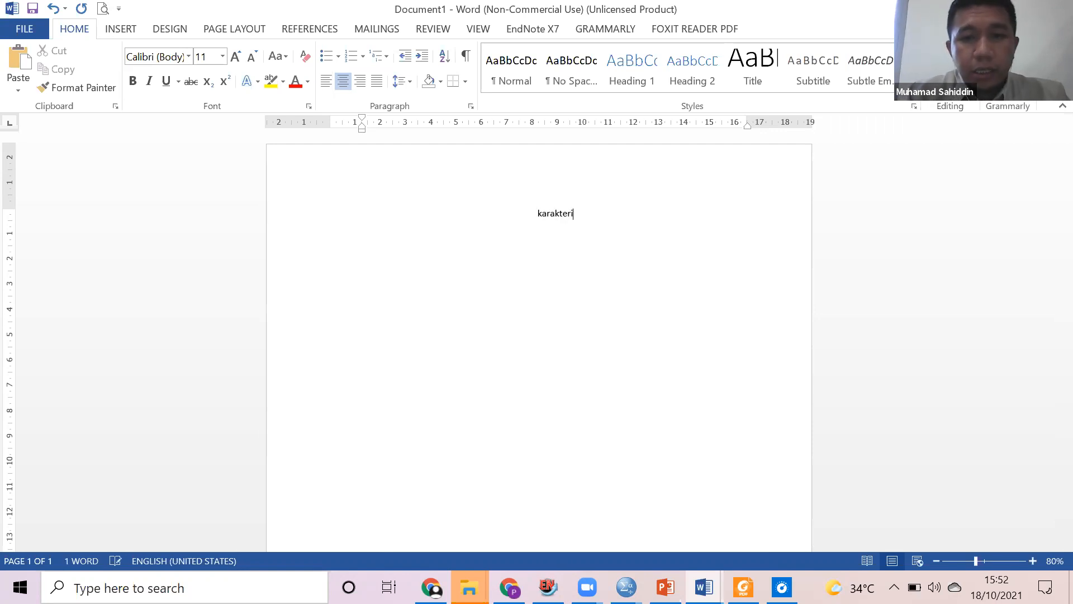
{"action": "type", "text": "stik responden"}
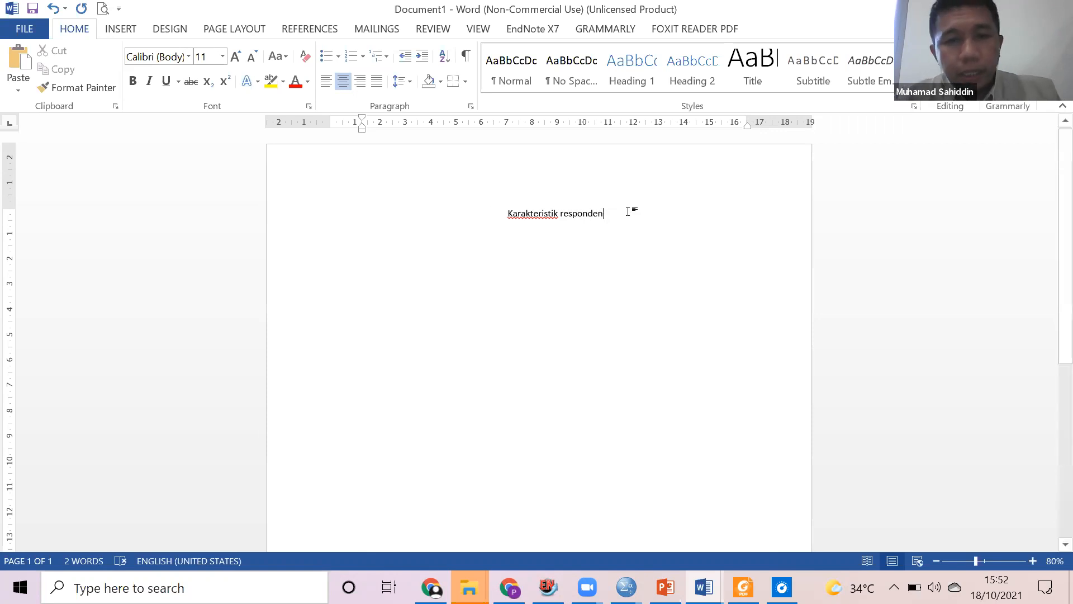
{"action": "left_click_drag", "start_coordinate": [630, 211], "coordinate": [498, 211]}
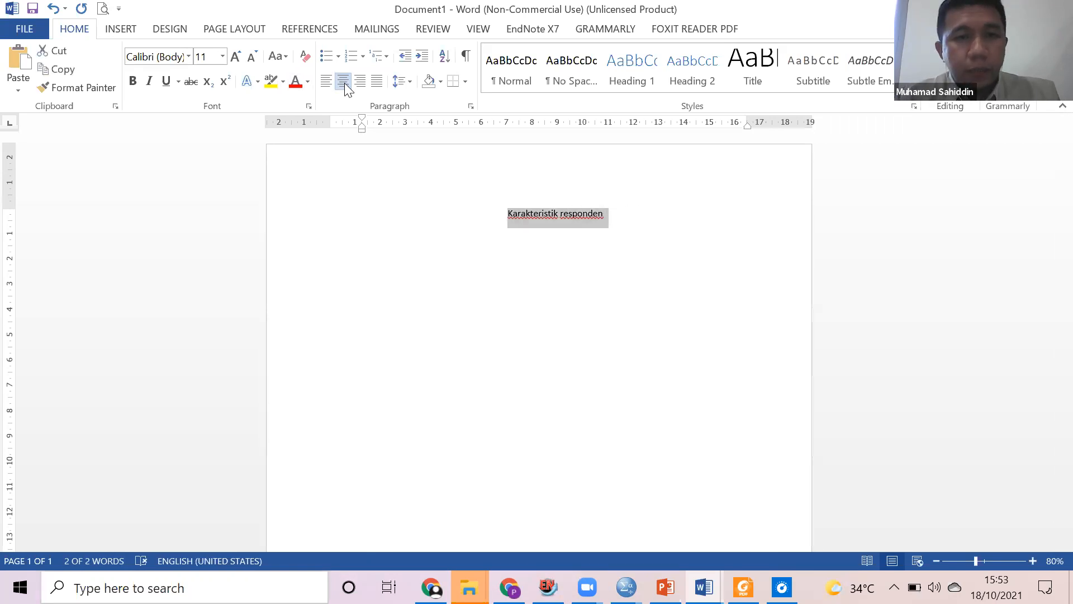
{"action": "left_click", "coordinate": [564, 218]}
{"action": "key", "text": "BackSpace"}
{"action": "type", "text": "R"}
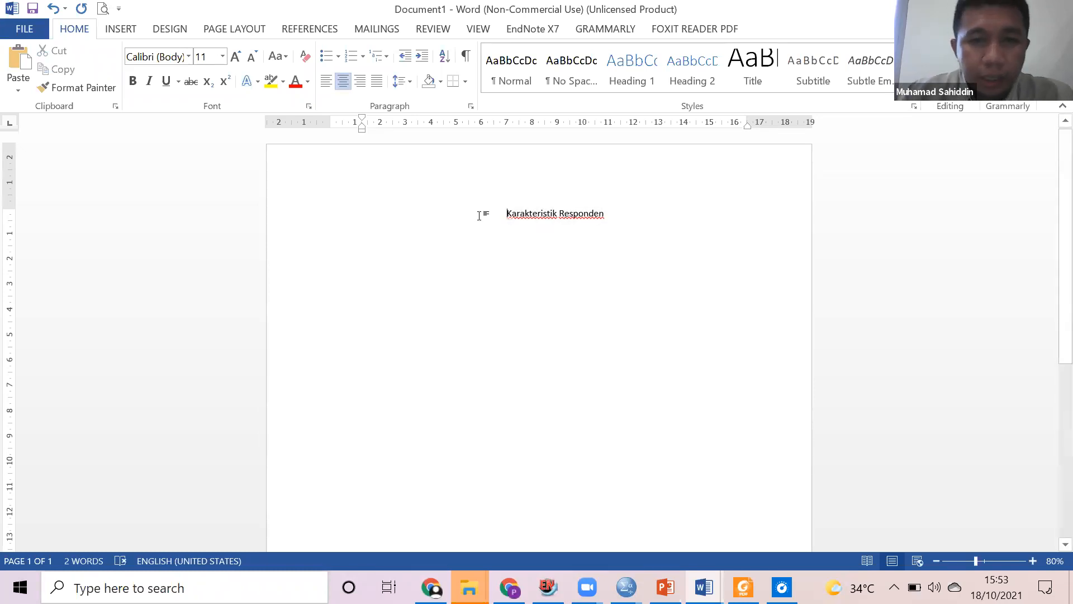
{"action": "left_click", "coordinate": [326, 80]}
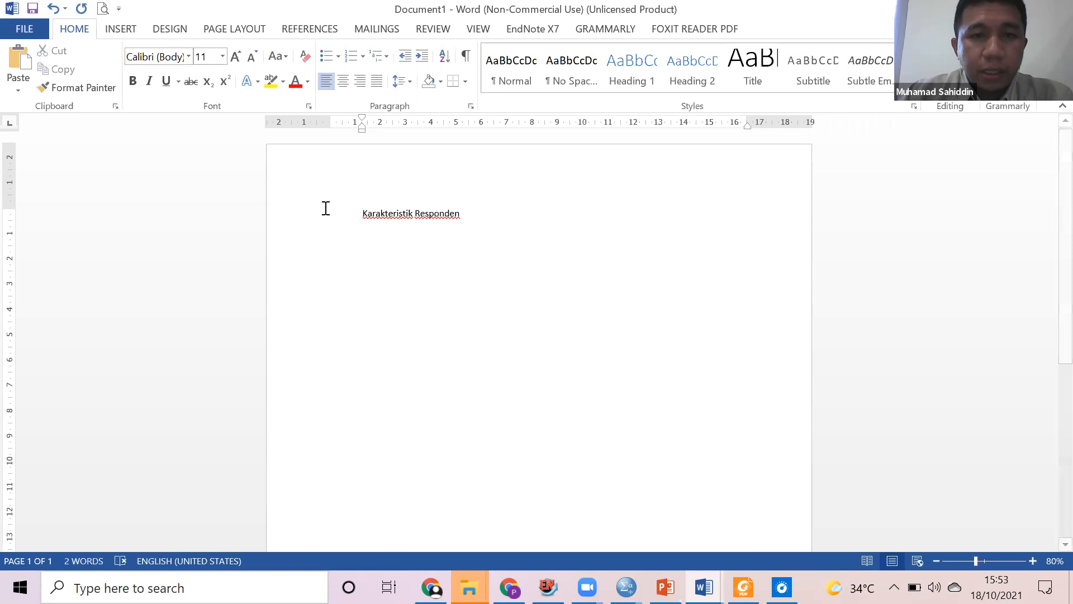
{"action": "left_click", "coordinate": [341, 82]}
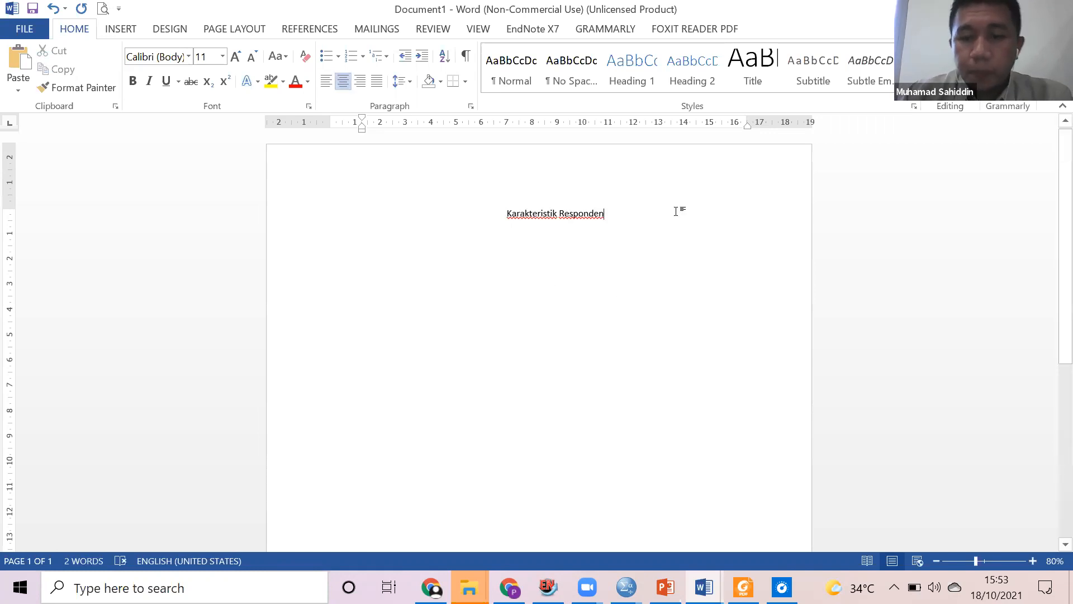
Start a left-aligned numbered list below the title with the item "Distribusi frekuensi keluarga berdasarkan jenis kelamin".
{"action": "key", "text": "Return"}
{"action": "key", "text": "ctrl+l"}
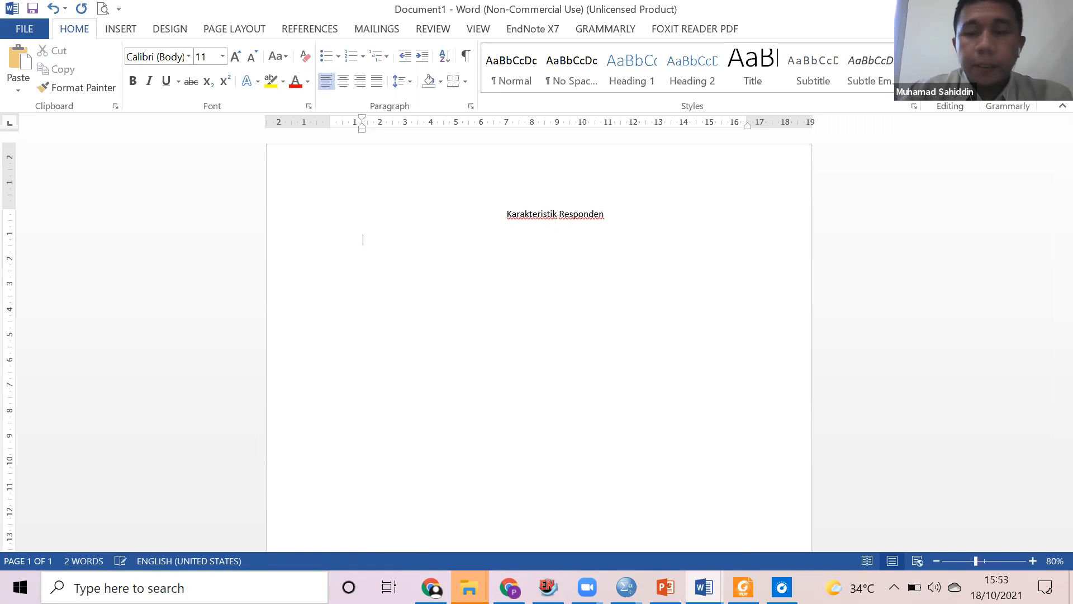
{"action": "type", "text": "1"}
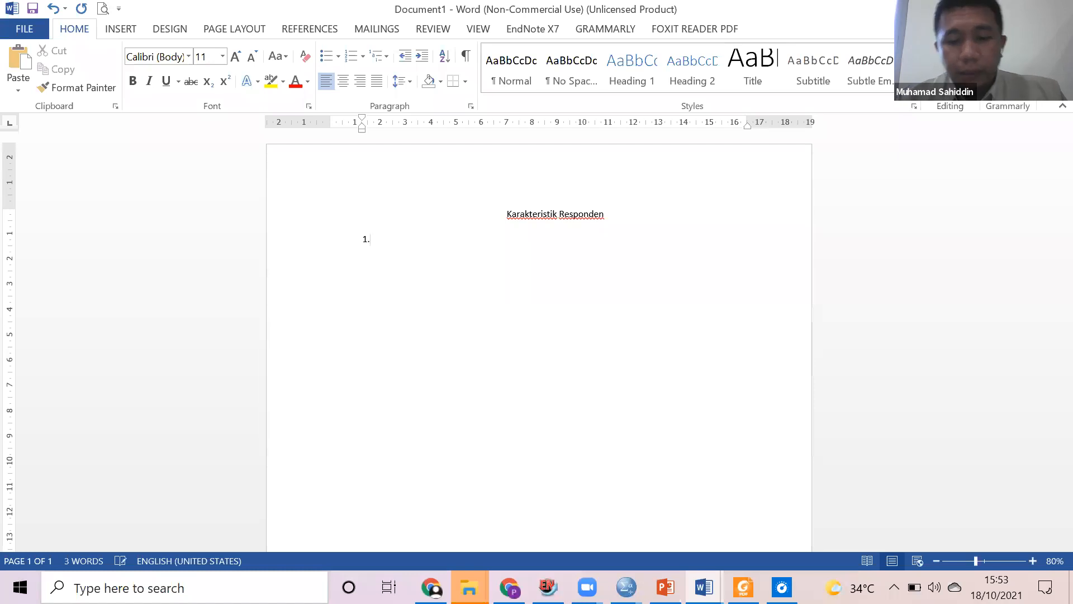
{"action": "type", "text": "."}
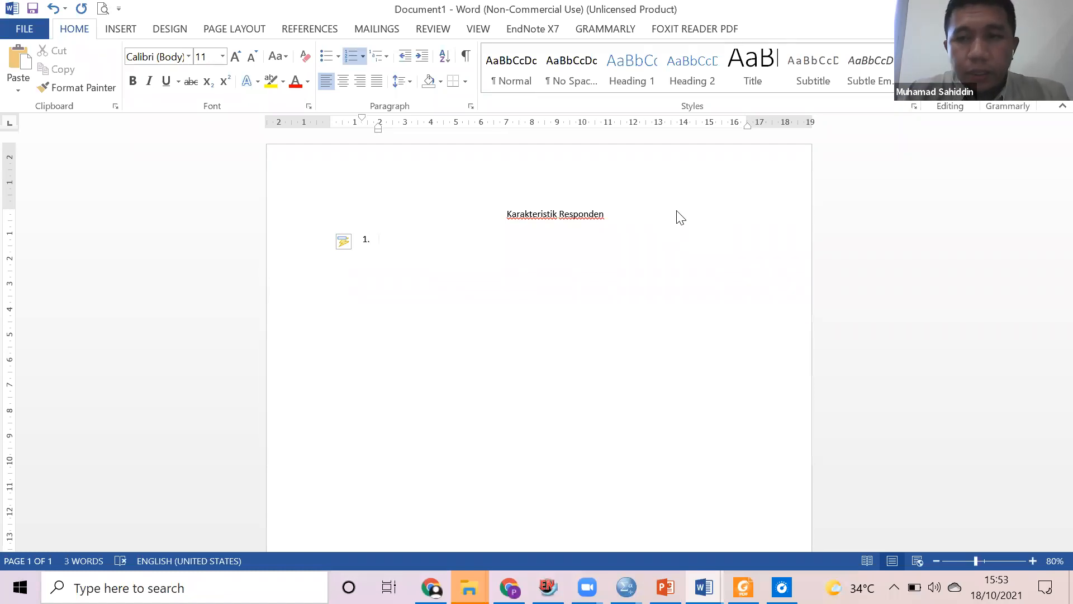
{"action": "type", "text": " Dist"}
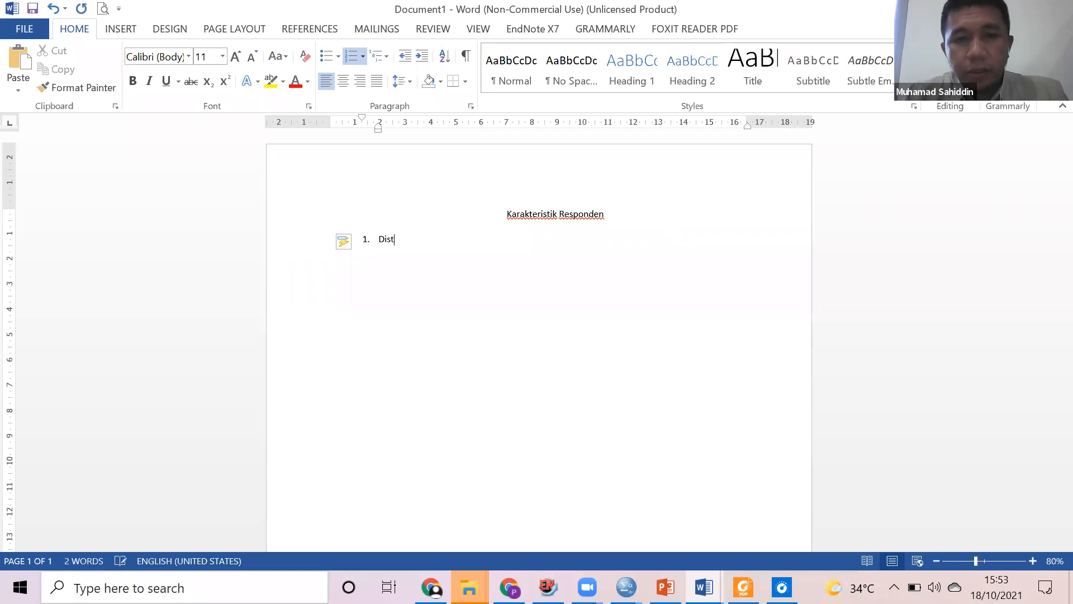
{"action": "type", "text": "ribusi frekuensi keluarga berdasarkan jenis kelamin"}
Add the second list item "Distribusi frekuensi keluarga berdasarkan kelompok umur".
{"action": "key", "text": "Return"}
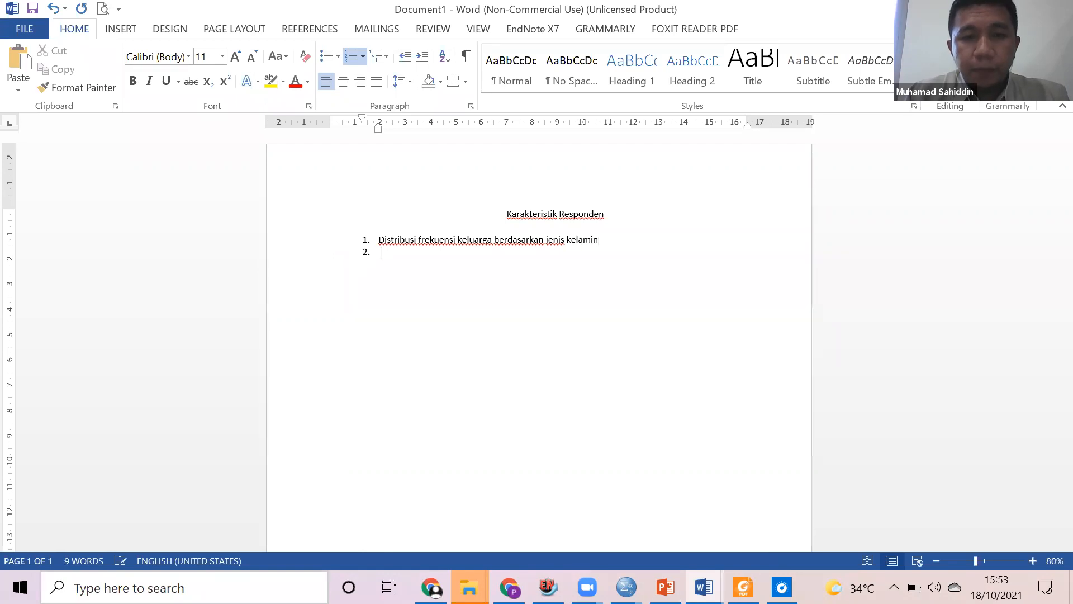
{"action": "type", "text": "distribusi"}
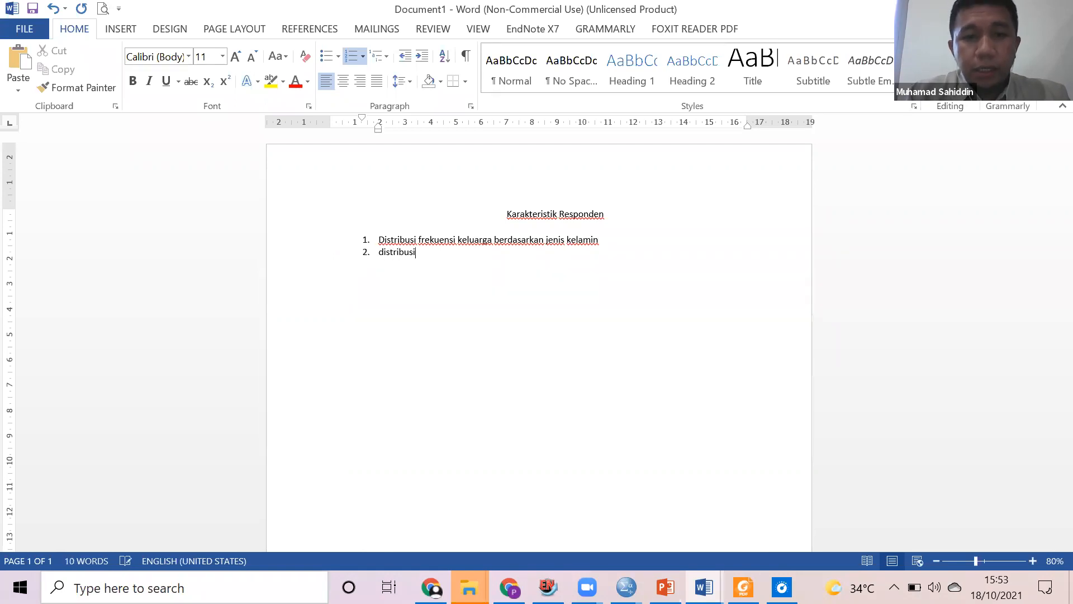
{"action": "type", "text": " frekuensi "}
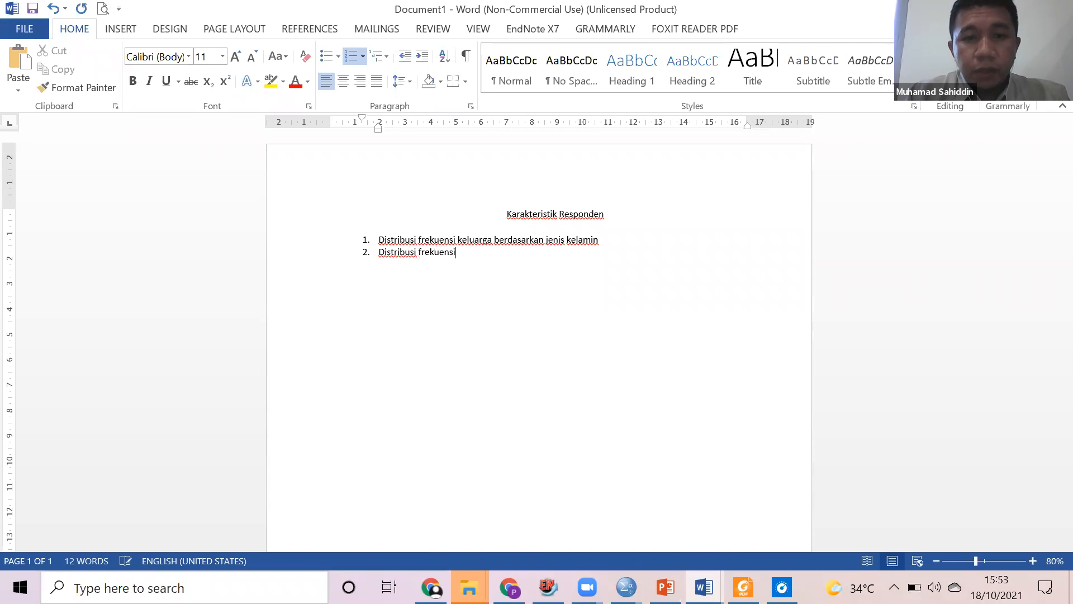
{"action": "type", "text": "keluar"}
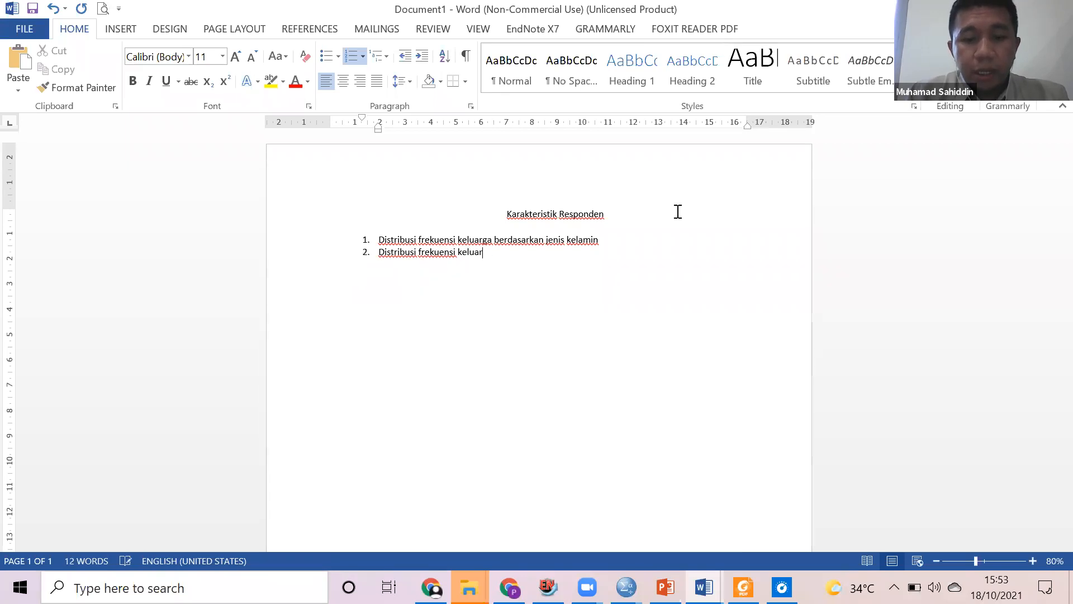
{"action": "type", "text": "ga berdasarkan kelompok umur"}
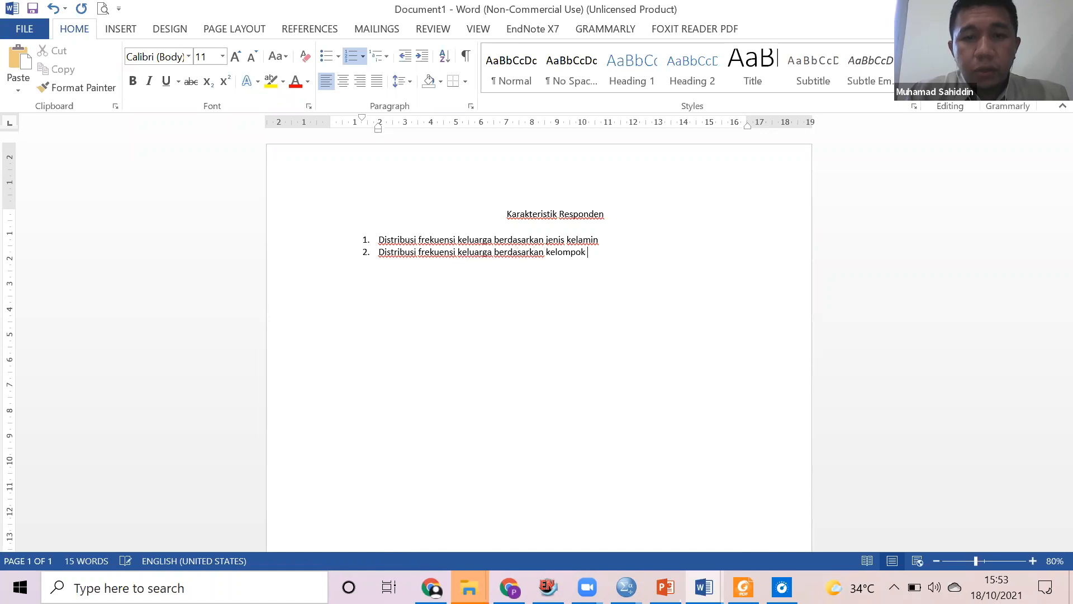
Add the third list item "Distribusi frekuensi keluarga berdasarkan pendidikan".
{"action": "key", "text": "Return"}
{"action": "type", "text": "Distribusi "}
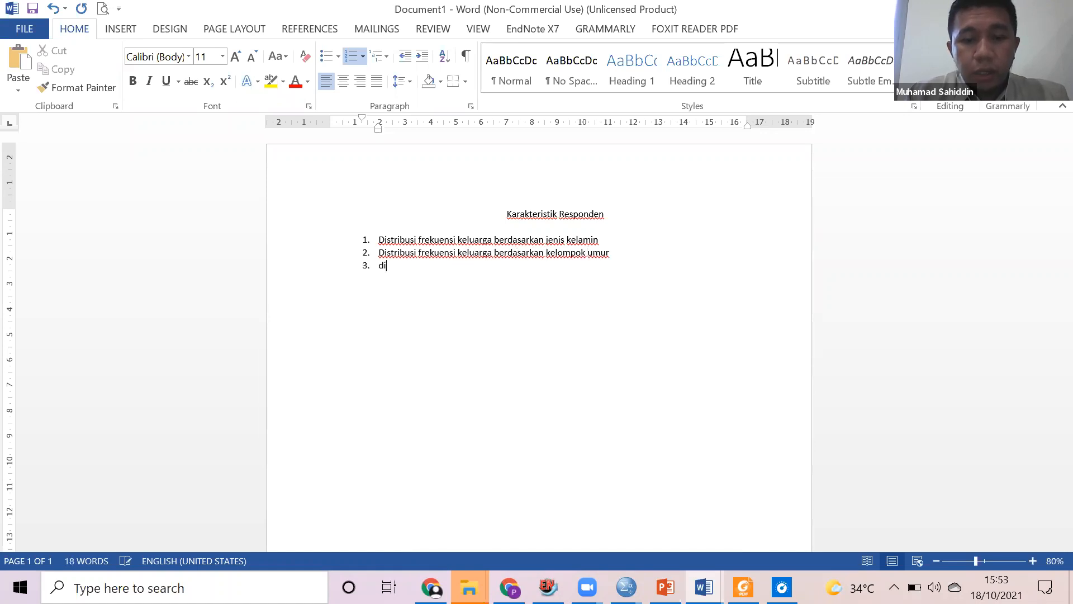
{"action": "type", "text": "frekuensi keluarga berdasarkan "}
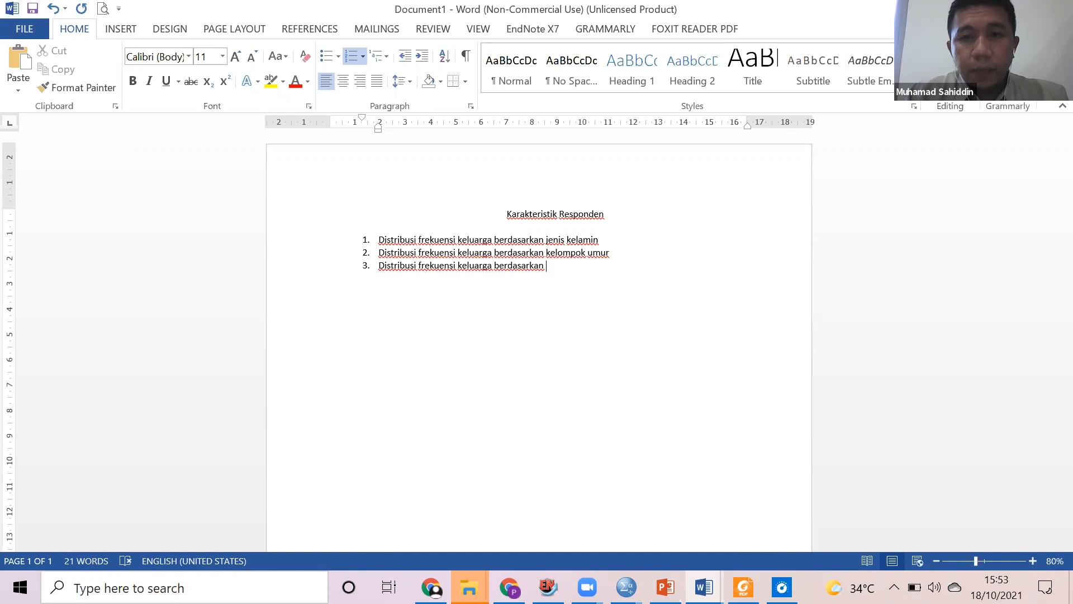
{"action": "type", "text": "pendidikan"}
Add the fourth list item "Distribusi frekuensi keluarga berdasarkan pekerjaan".
{"action": "key", "text": "Return"}
{"action": "type", "text": "distirbusi"}
{"action": "key", "text": "BackSpace"}
{"action": "key", "text": "BackSpace"}
{"action": "key", "text": "BackSpace"}
{"action": "key", "text": "BackSpace"}
{"action": "key", "text": "BackSpace"}
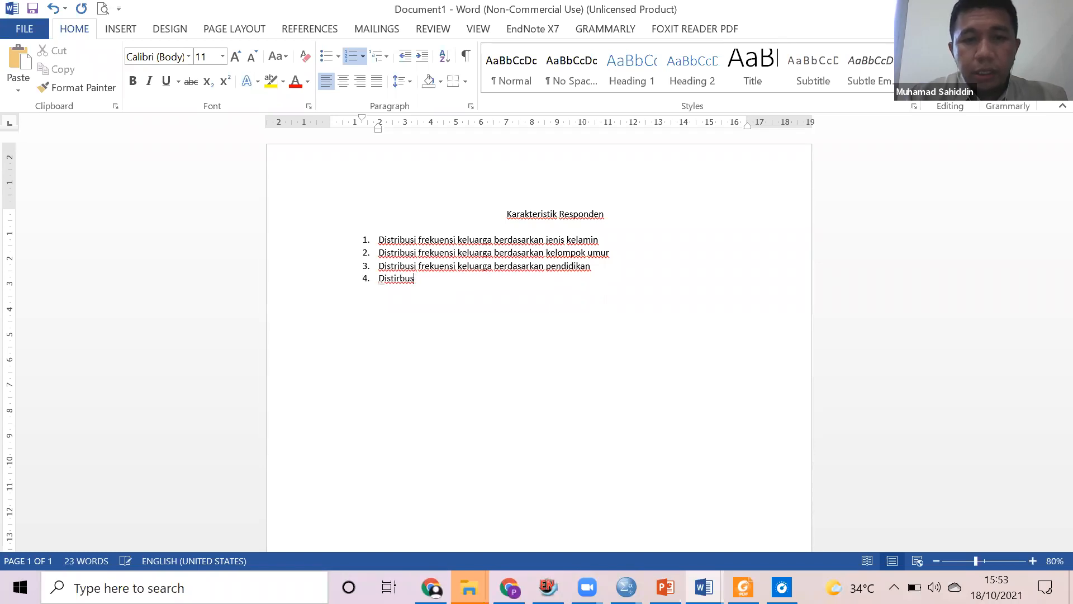
{"action": "type", "text": "ribusi frekuensi "}
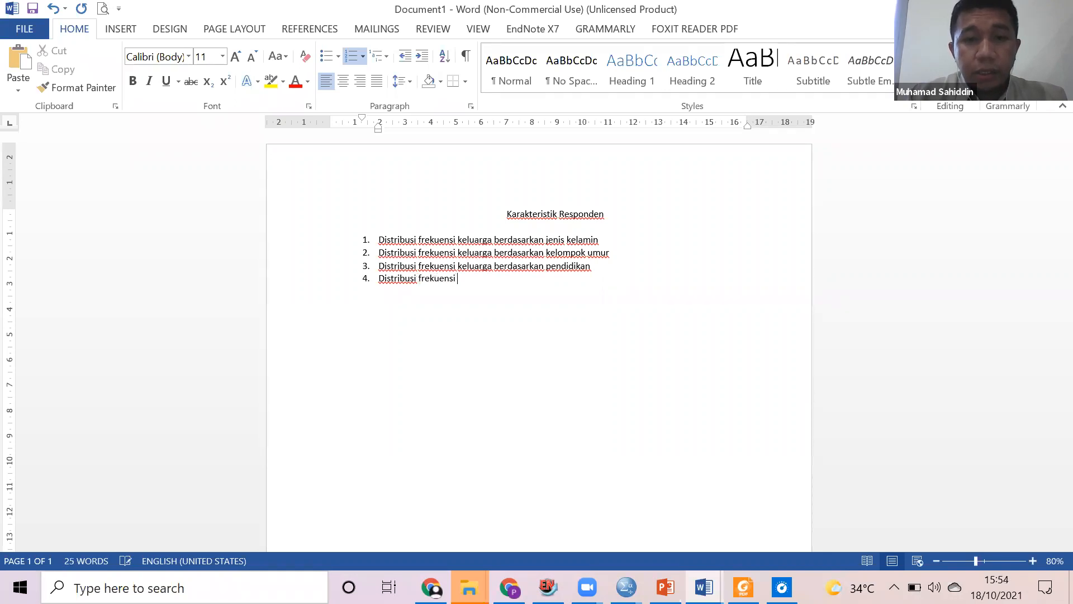
{"action": "type", "text": "keluarga berdasarkan pekerjaan"}
Add the fifth list item "Distribusi frekuensi keluarga berdasarkan status gizi".
{"action": "key", "text": "Return"}
{"action": "type", "text": "distribusi frekuen"}
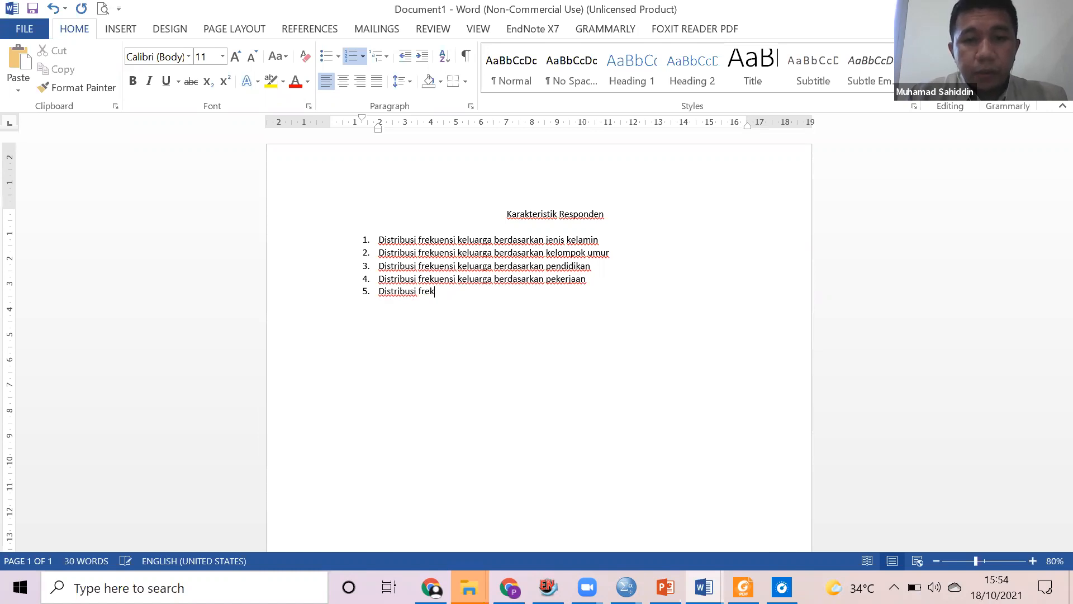
{"action": "type", "text": "si keluarga berdsar"}
{"action": "key", "text": "BackSpace"}
{"action": "key", "text": "BackSpace"}
{"action": "key", "text": "BackSpace"}
{"action": "type", "text": "sark"}
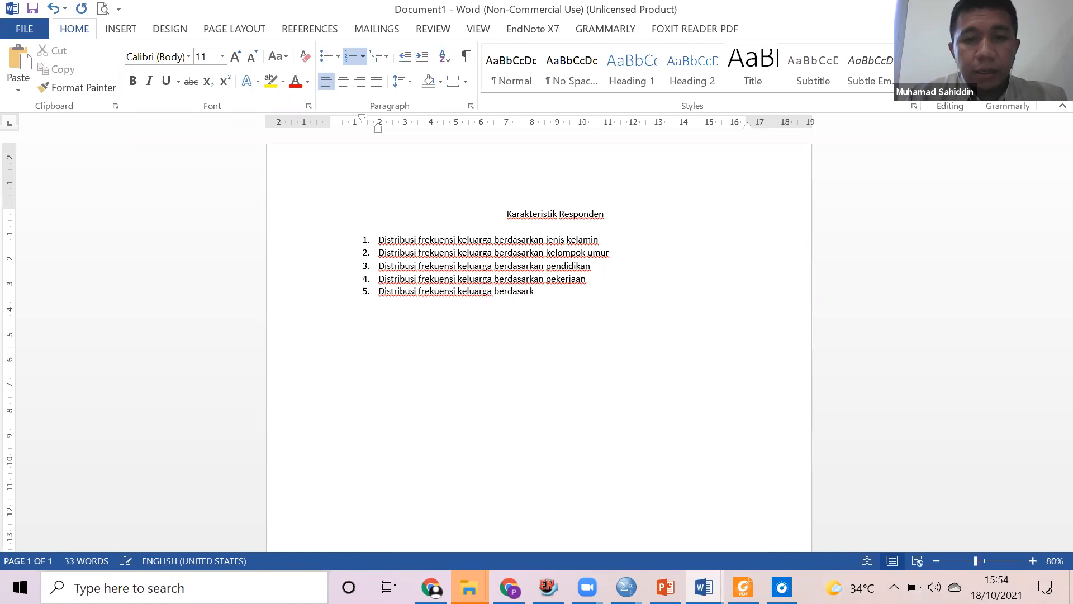
{"action": "type", "text": "an status "}
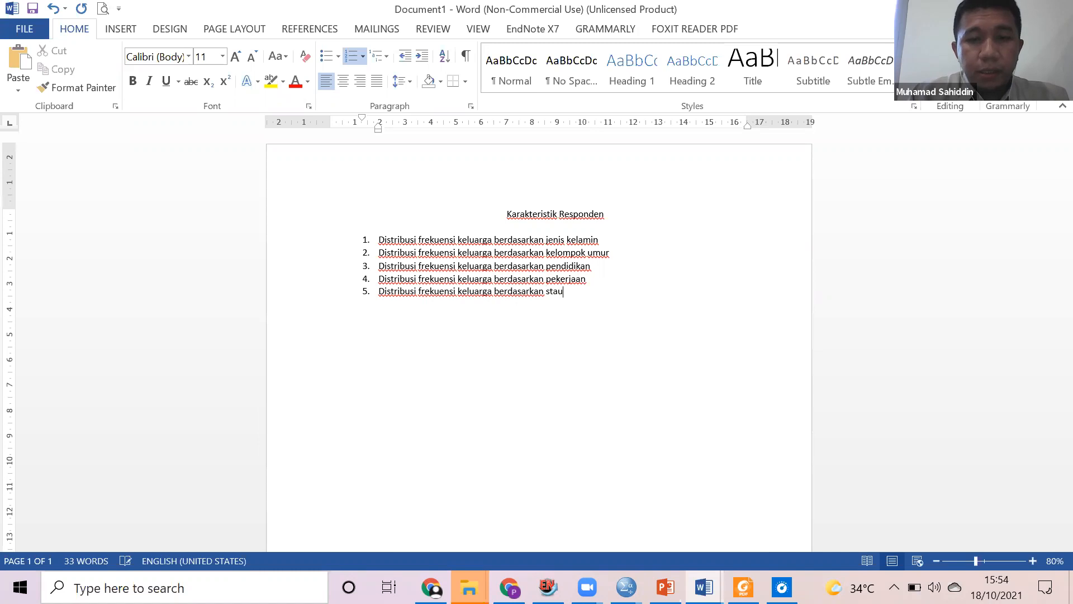
{"action": "type", "text": "gi"}
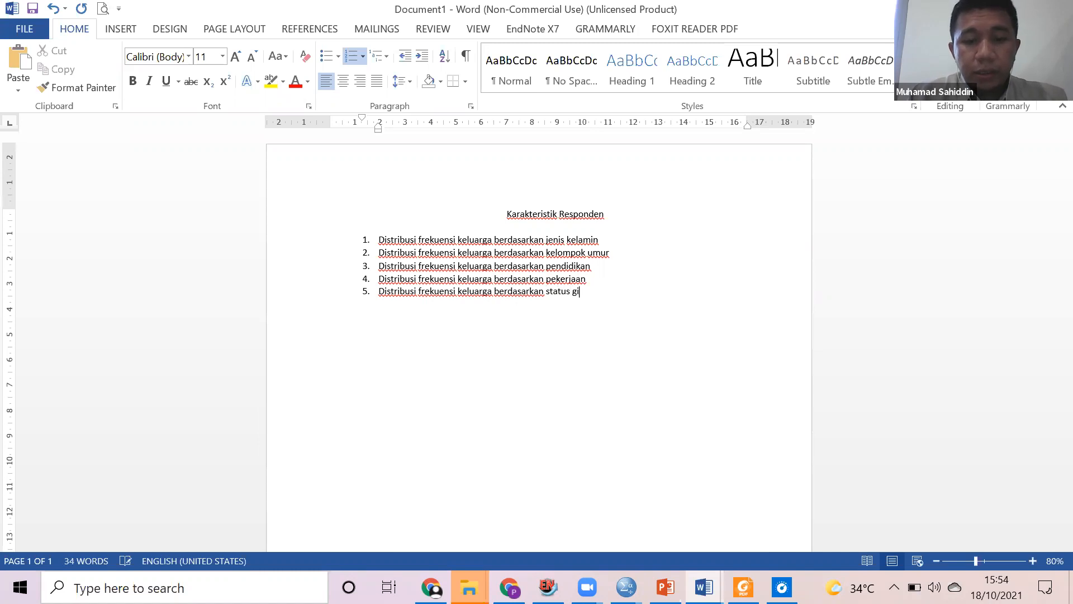
{"action": "type", "text": "zi"}
Add the sixth list item "Distribusi frekuensi keluarga berdasarkan golongan darah".
{"action": "key", "text": "Return"}
{"action": "type", "text": "sta"}
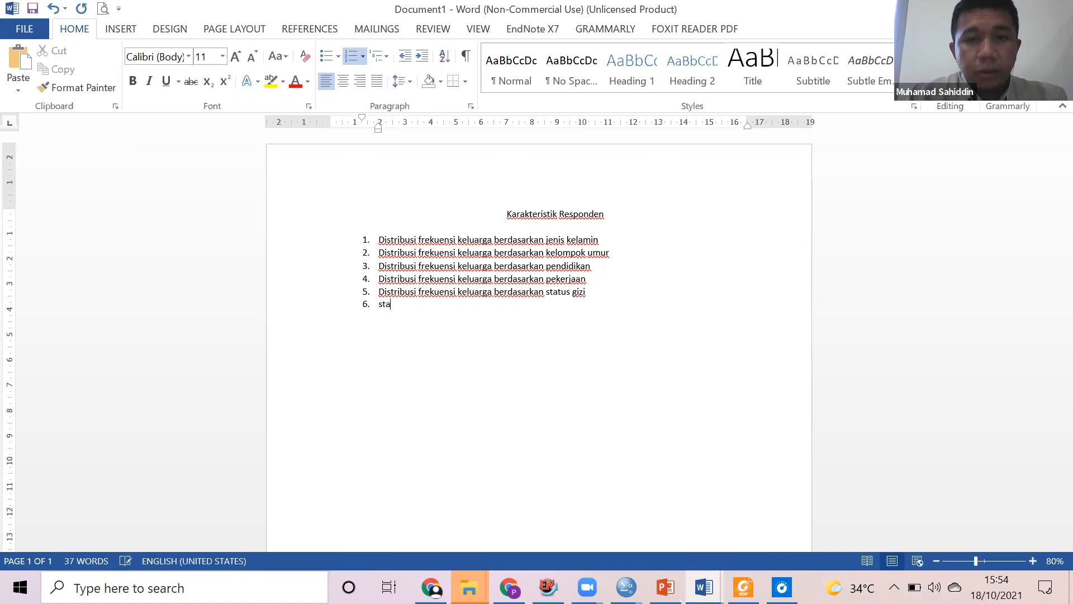
{"action": "key", "text": "BackSpace"}
{"action": "key", "text": "BackSpace"}
{"action": "type", "text": "distri"}
{"action": "type", "text": "busi freku"}
{"action": "type", "text": "ensi keluarga"}
{"action": "type", "text": " berda"}
{"action": "type", "text": "r"}
{"action": "key", "text": "BackSpace"}
{"action": "type", "text": "sak"}
{"action": "key", "text": "BackSpace"}
{"action": "type", "text": "tkan"}
{"action": "key", "text": "BackSpace"}
{"action": "key", "text": "BackSpace"}
{"action": "key", "text": "BackSpace"}
{"action": "key", "text": "BackSpace"}
{"action": "key", "text": "BackSpace"}
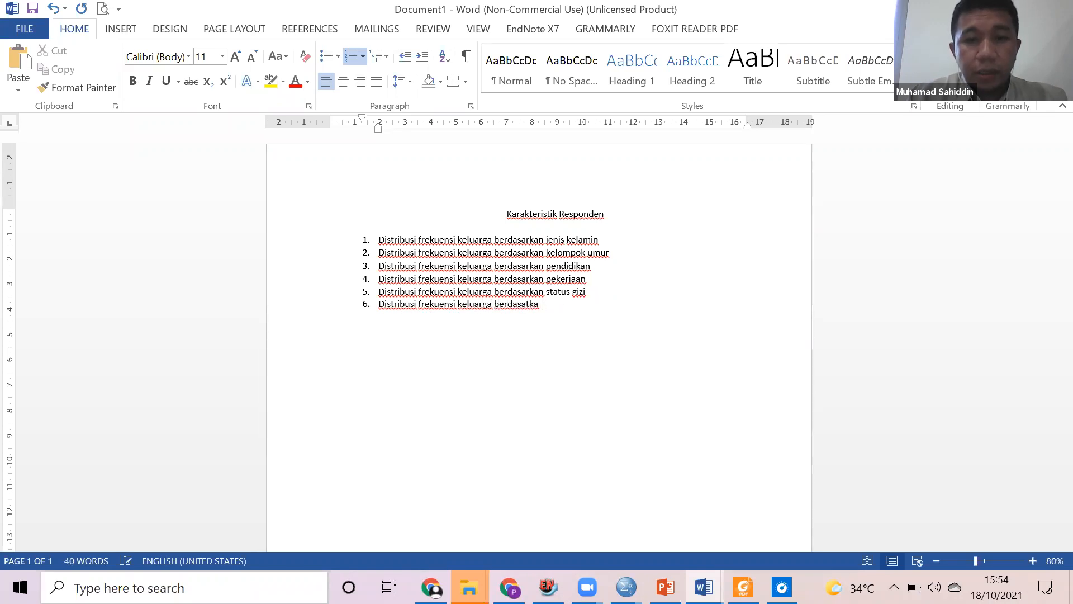
{"action": "type", "text": "rkan golor"}
{"action": "key", "text": "BackSpace"}
{"action": "type", "text": "ngan darah"}
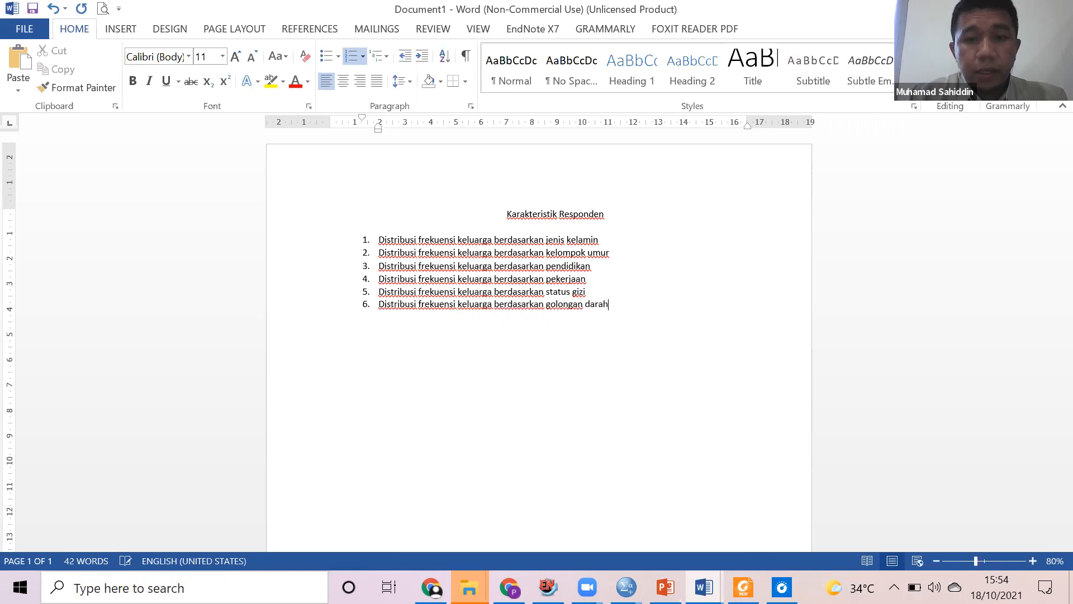
Add the seventh list item "Stastistik dekskriptif untuk data numerik".
{"action": "key", "text": "Return"}
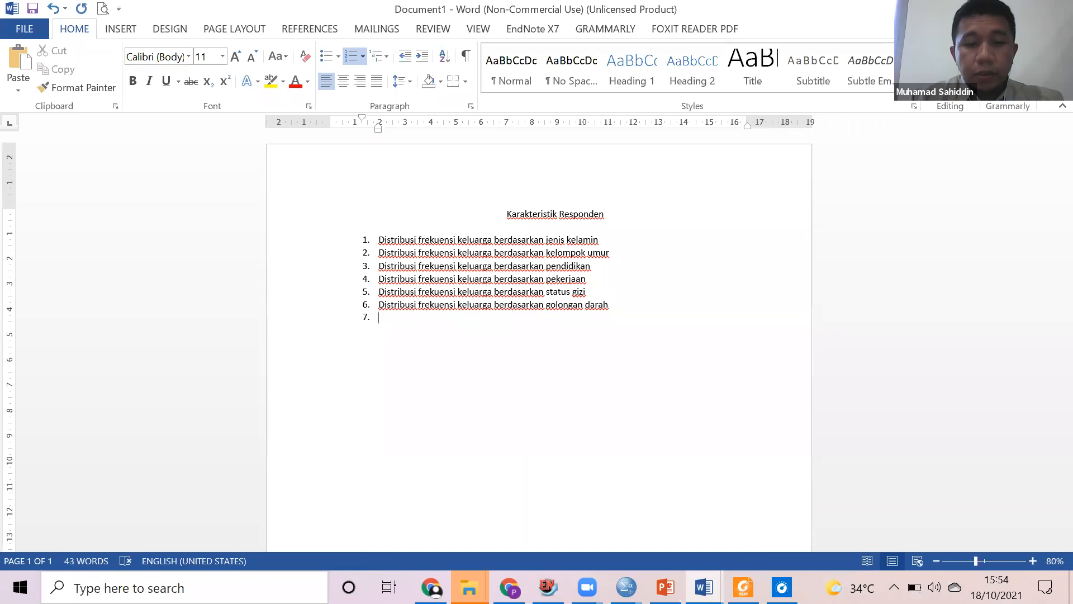
{"action": "type", "text": "stastist"}
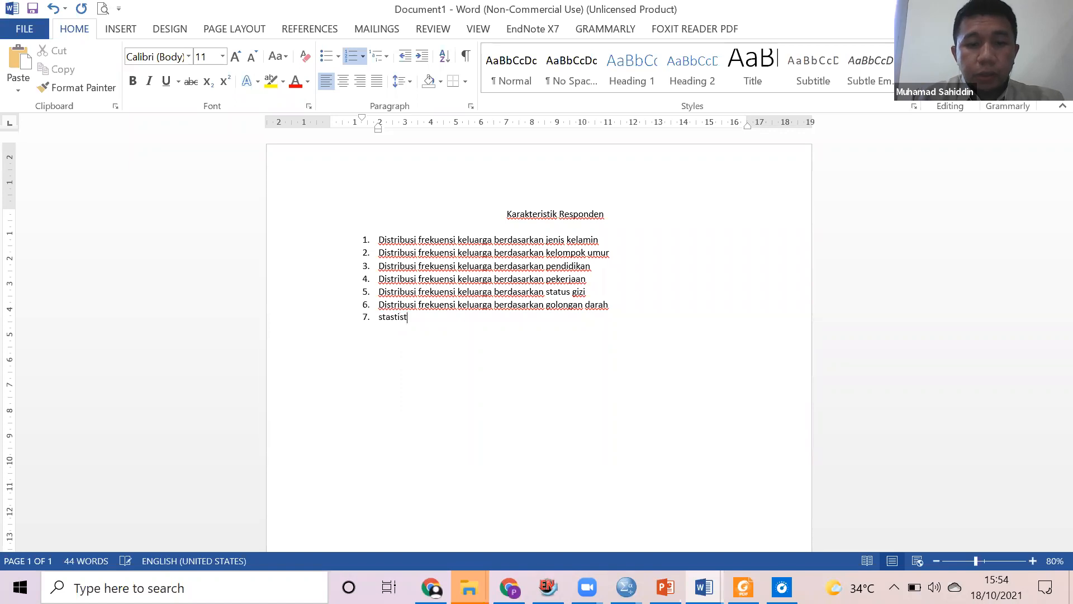
{"action": "type", "text": "ik deksr"}
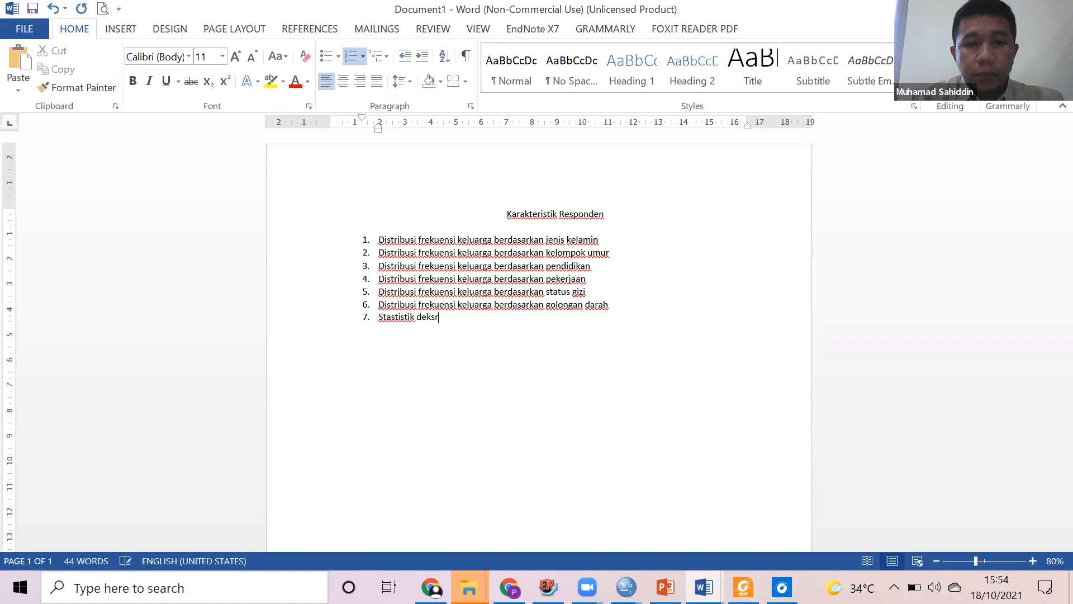
{"action": "key", "text": "BackSpace"}
{"action": "type", "text": "kriptif untuk data"}
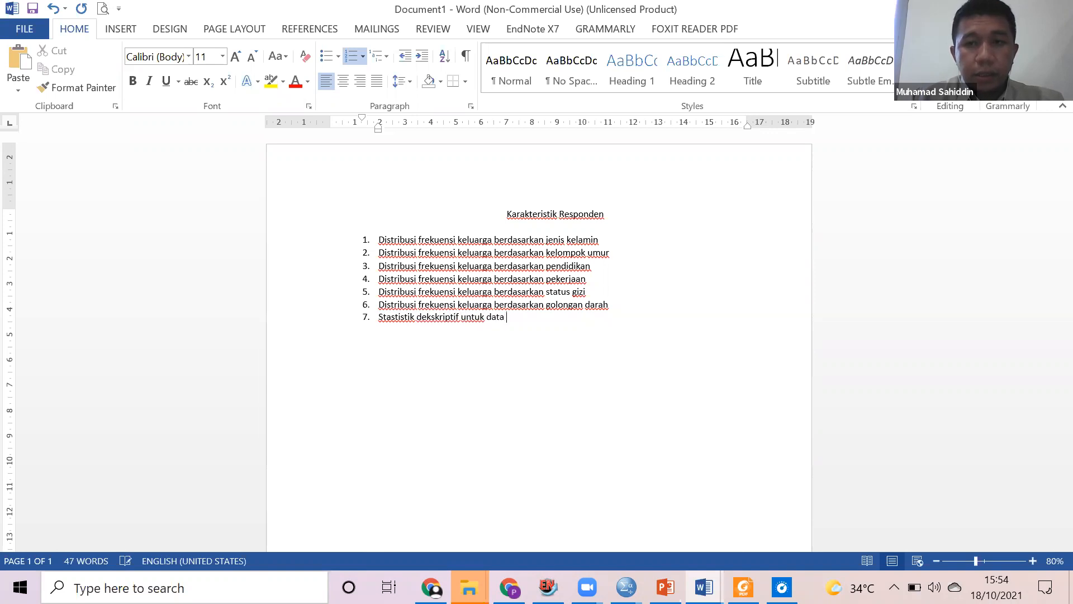
{"action": "type", "text": " numerik"}
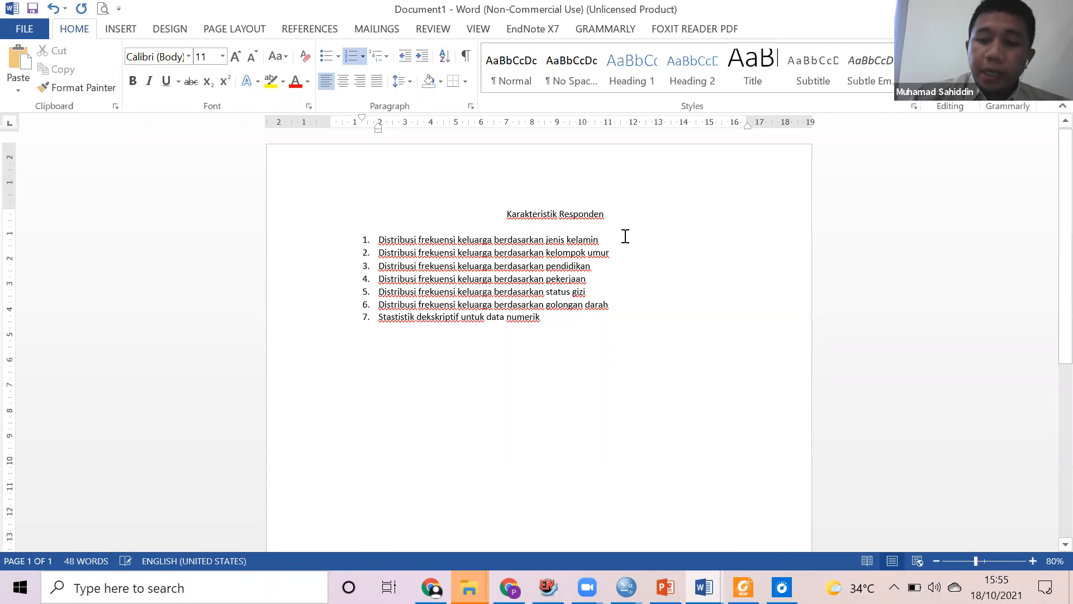
Insert an unnumbered blank line below the "jenis kelamin" list item and make the title "Karakteristik Responden" bold.
{"action": "key", "text": "Return"}
{"action": "key", "text": "BackSpace"}
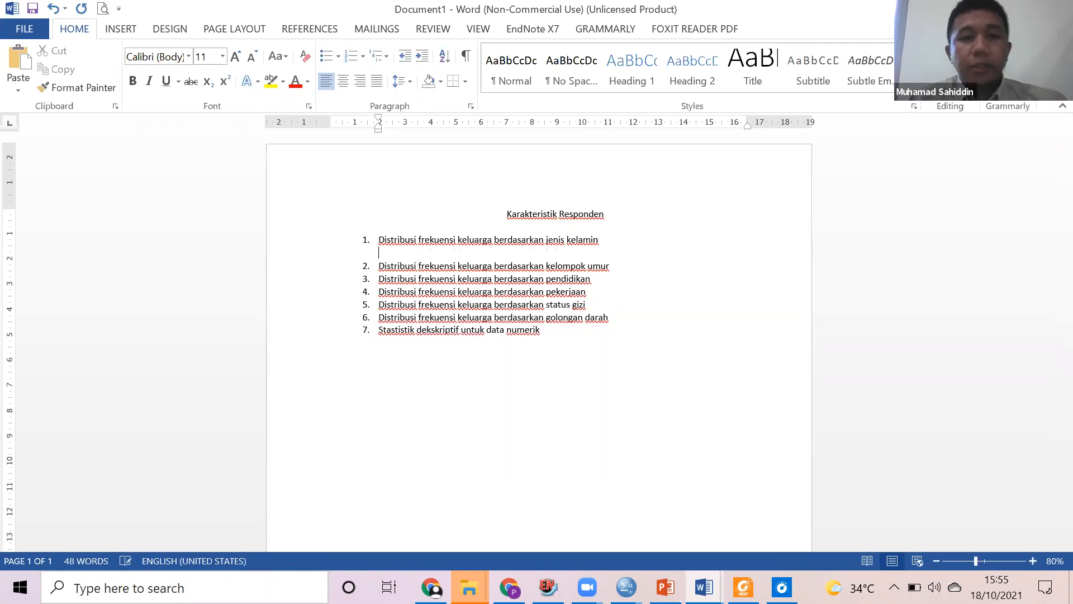
{"action": "left_click_drag", "start_coordinate": [622, 219], "coordinate": [480, 222]}
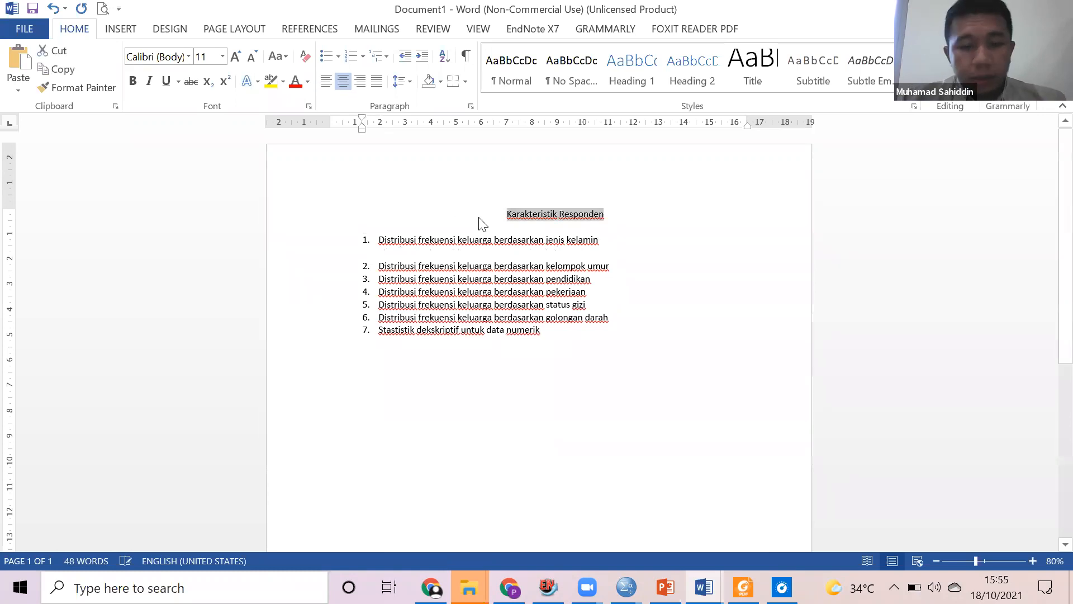
{"action": "key", "text": "ctrl+b"}
{"action": "scroll", "coordinate": [653, 289], "scroll_direction": "up", "scroll_amount": 1, "text": "ctrl"}
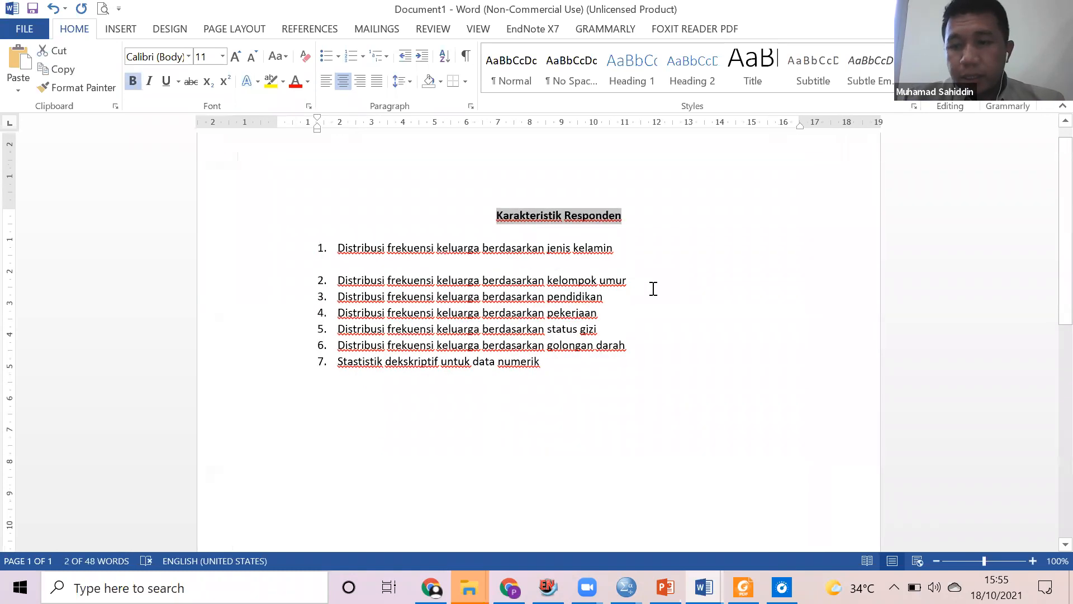
Add the centered caption "Tabel 1. Distribusi frekuensi keluarga berdasarkan jenis kelamin" below the first list item, followed by a blank line.
{"action": "scroll", "coordinate": [653, 288], "scroll_direction": "up", "scroll_amount": 2, "text": "ctrl"}
{"action": "left_click_drag", "start_coordinate": [548, 285], "coordinate": [548, 270]}
{"action": "left_click", "coordinate": [478, 270]}
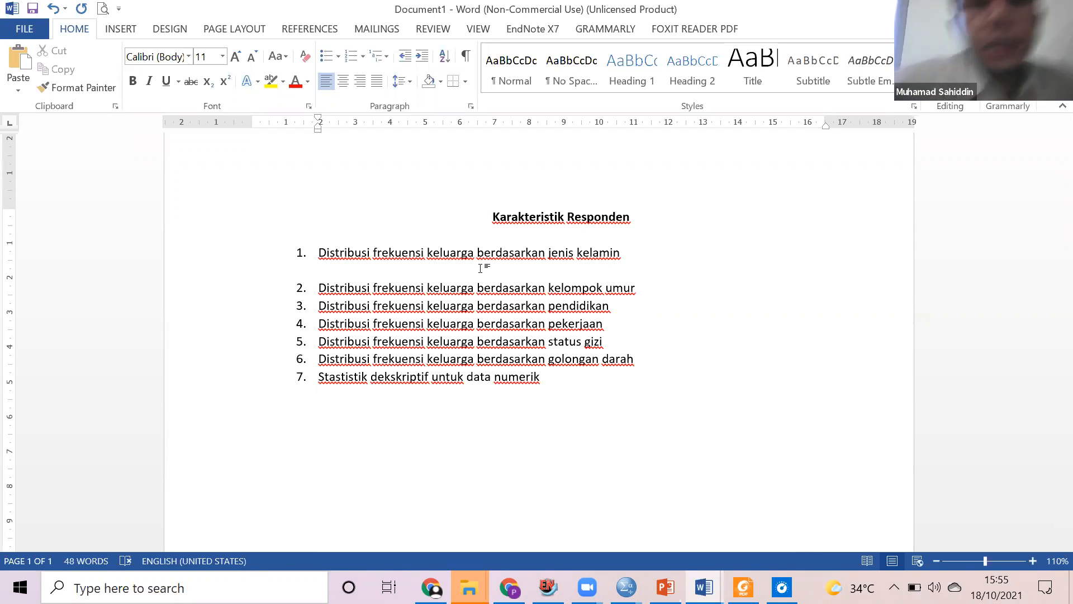
{"action": "key", "text": "ctrl+e"}
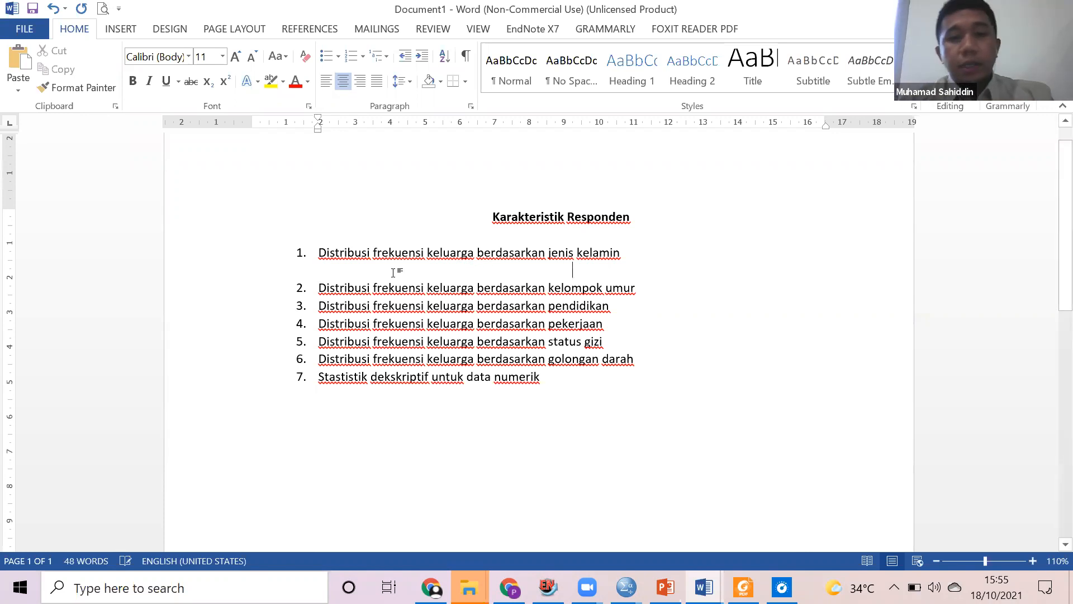
{"action": "type", "text": "Tabel 1. Distr"}
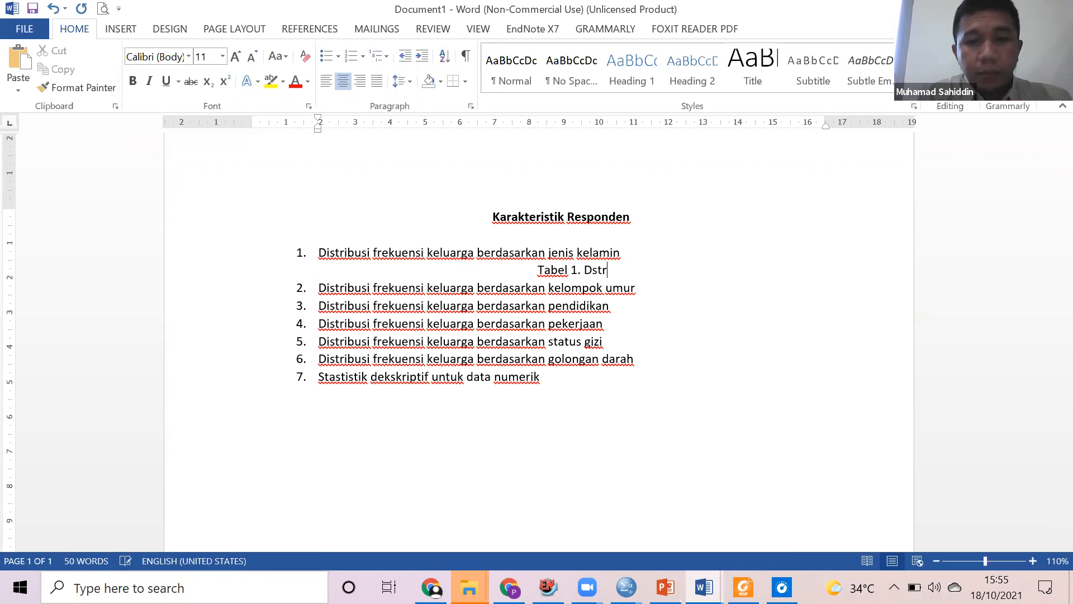
{"action": "type", "text": "ibus"}
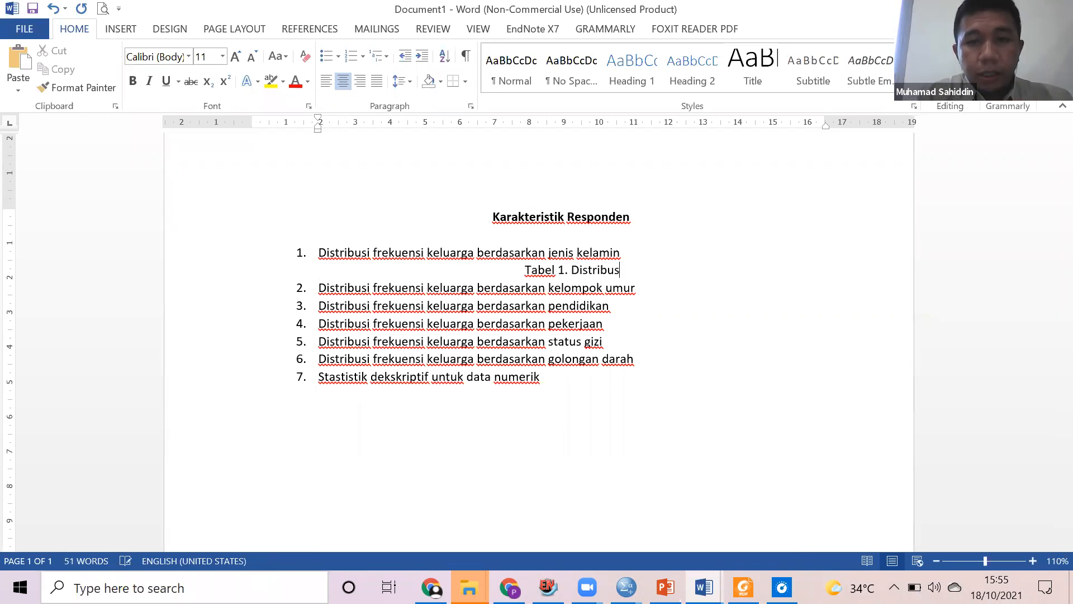
{"action": "type", "text": "i frekuen"}
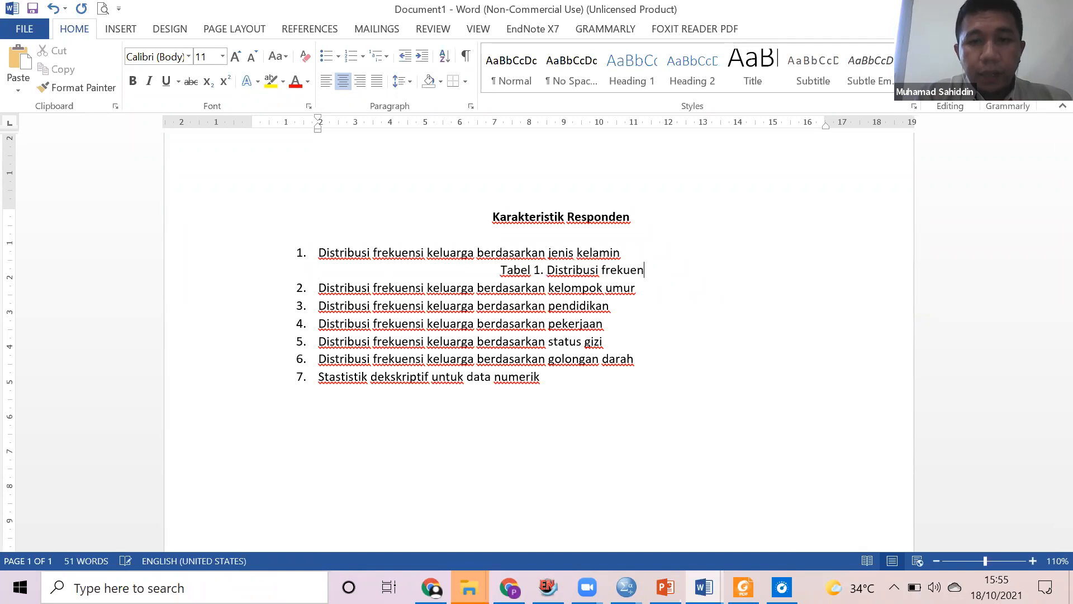
{"action": "type", "text": "si keluar"}
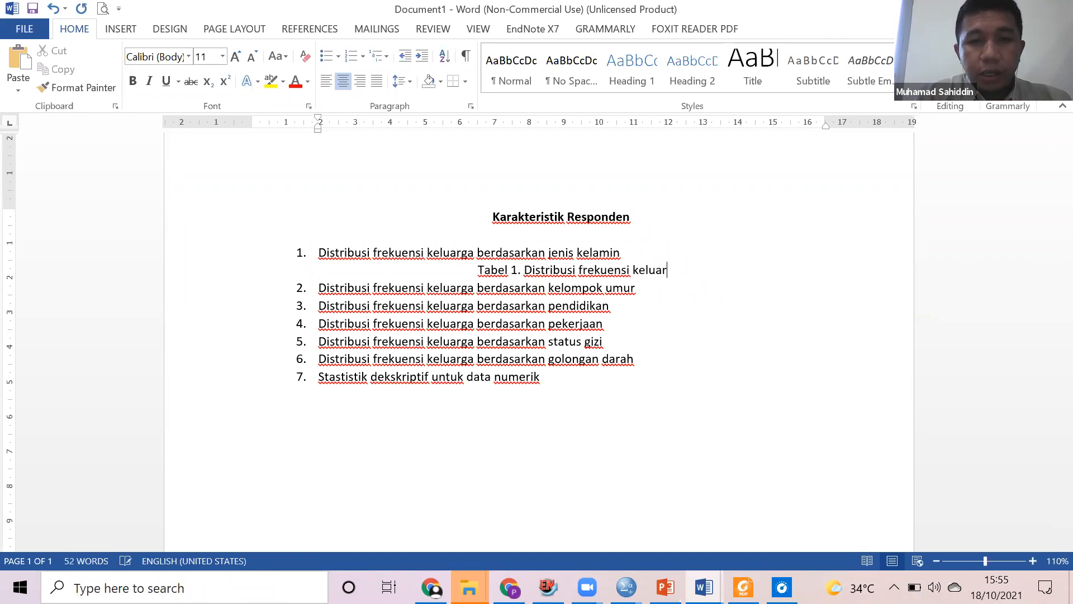
{"action": "type", "text": "ga berdar"}
{"action": "key", "text": "BackSpace"}
{"action": "type", "text": "sarkan"}
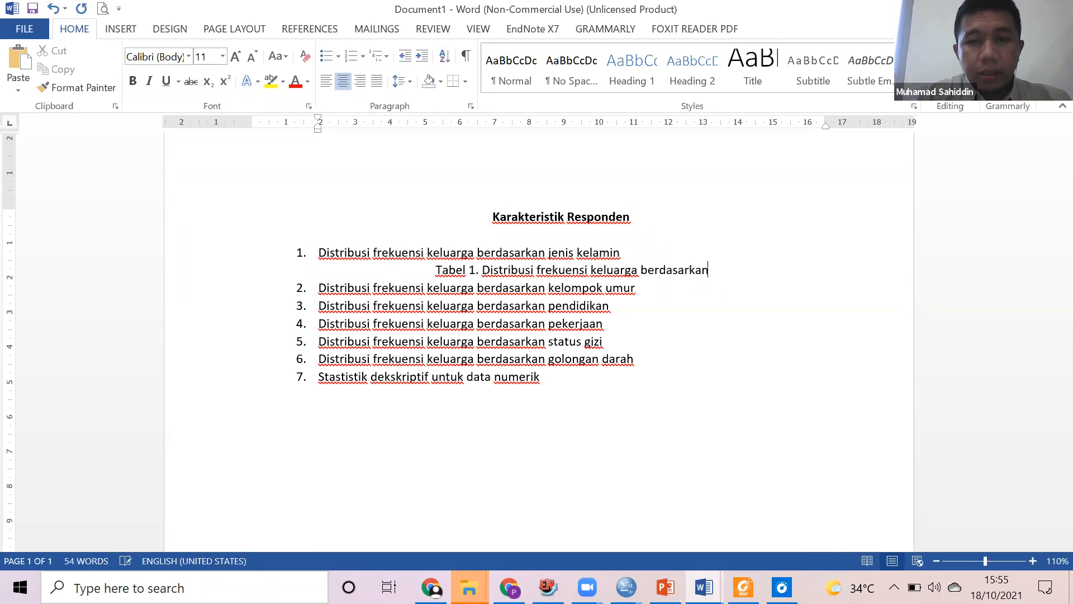
{"action": "type", "text": " jenis kelamin"}
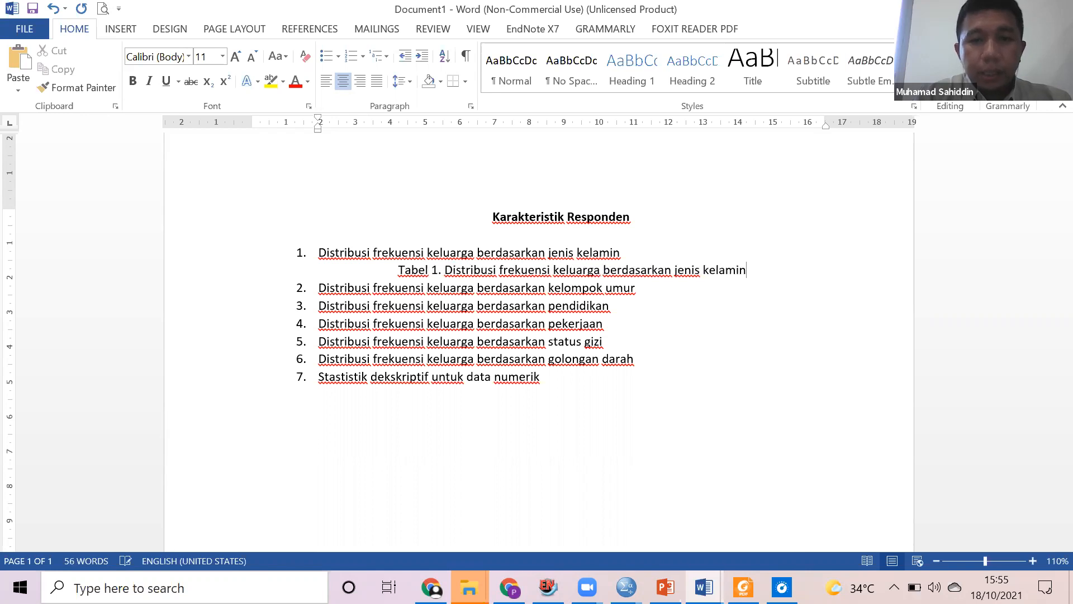
{"action": "key", "text": "Return"}
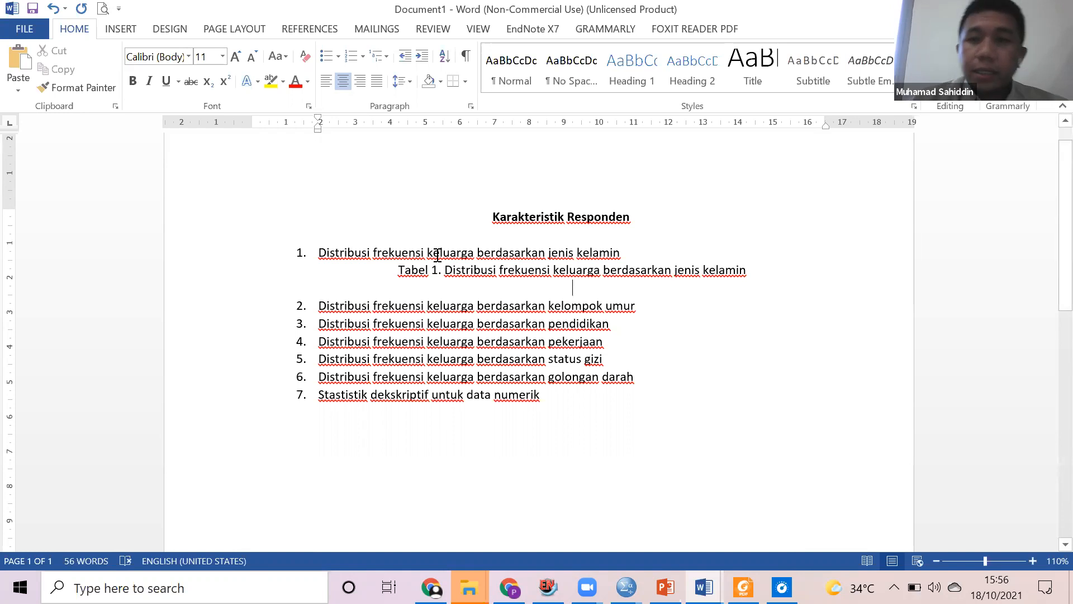
{"action": "left_click", "coordinate": [400, 271]}
{"action": "left_click_drag", "start_coordinate": [427, 271], "coordinate": [434, 273]}
{"action": "left_click", "coordinate": [488, 273]}
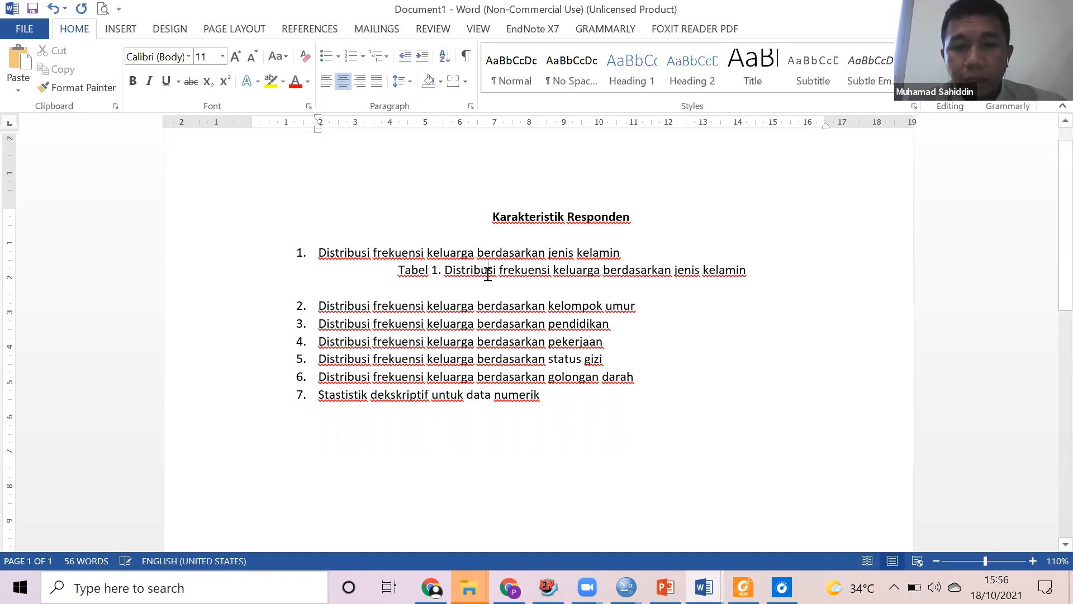
Copy the "Jenis kelamin responden" frequency table from the SPSS output into Word below the Tabel 1 caption and remove the blank line above it.
{"action": "left_click", "coordinate": [532, 285]}
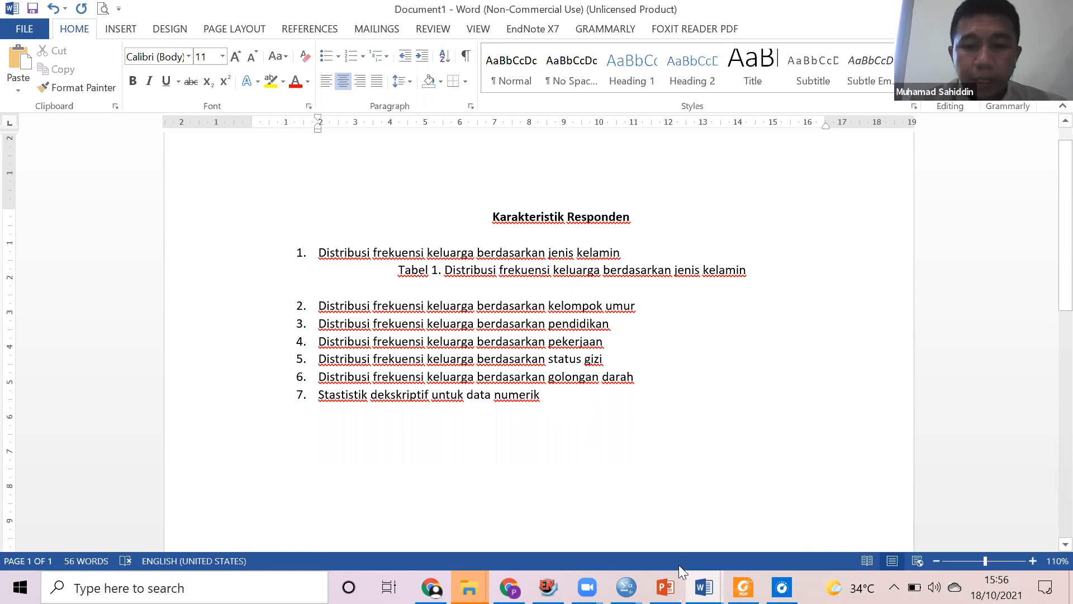
{"action": "left_click", "coordinate": [627, 587]}
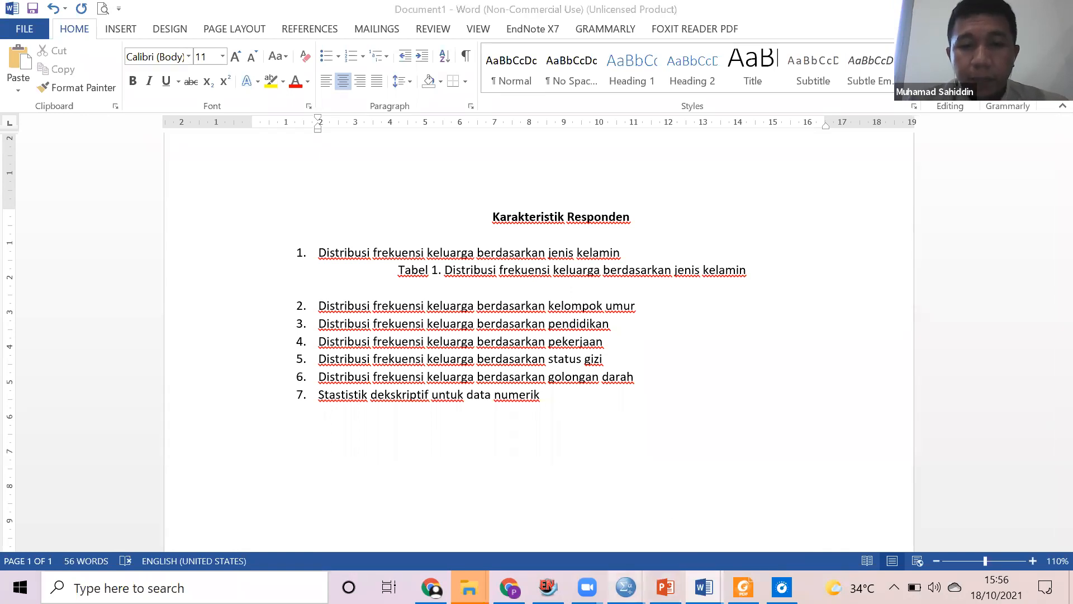
{"action": "left_click", "coordinate": [64, 540]}
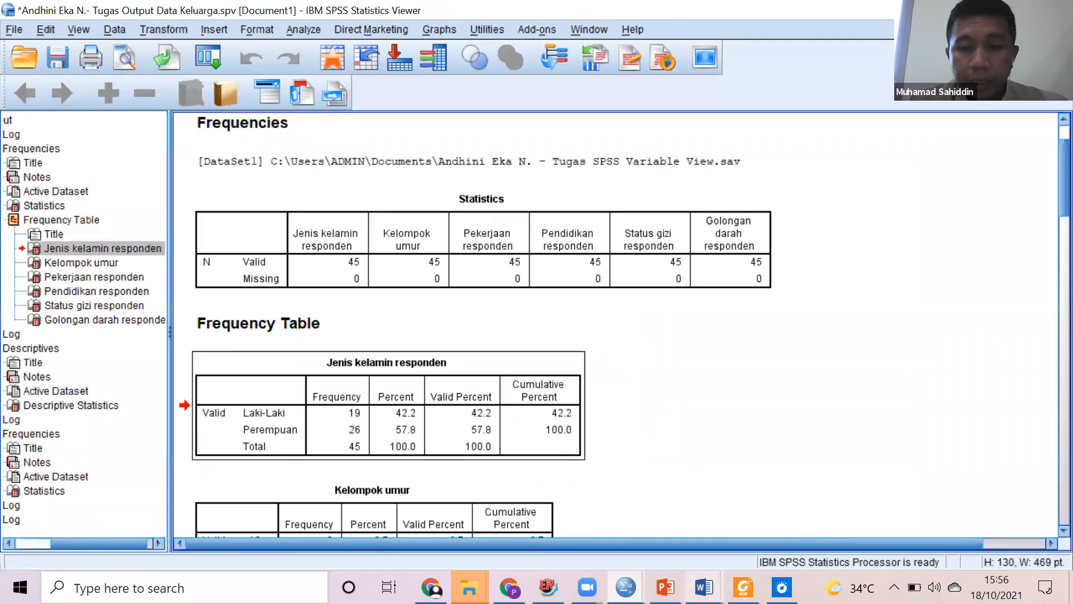
{"action": "mouse_move", "coordinate": [705, 587]}
{"action": "left_click", "coordinate": [654, 518]}
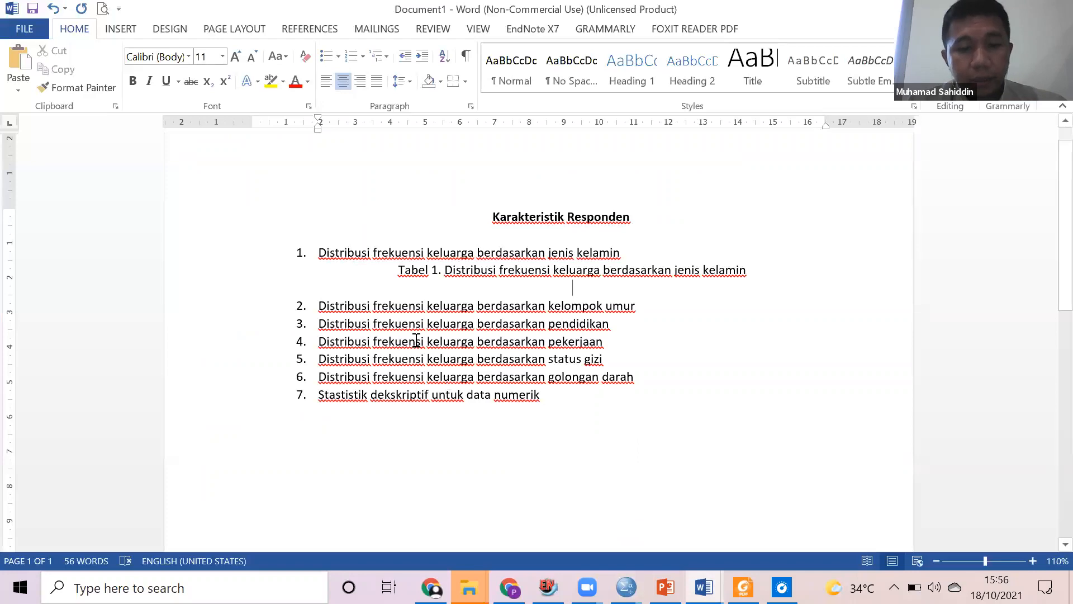
{"action": "key", "text": "ctrl+v"}
{"action": "left_click", "coordinate": [260, 298]}
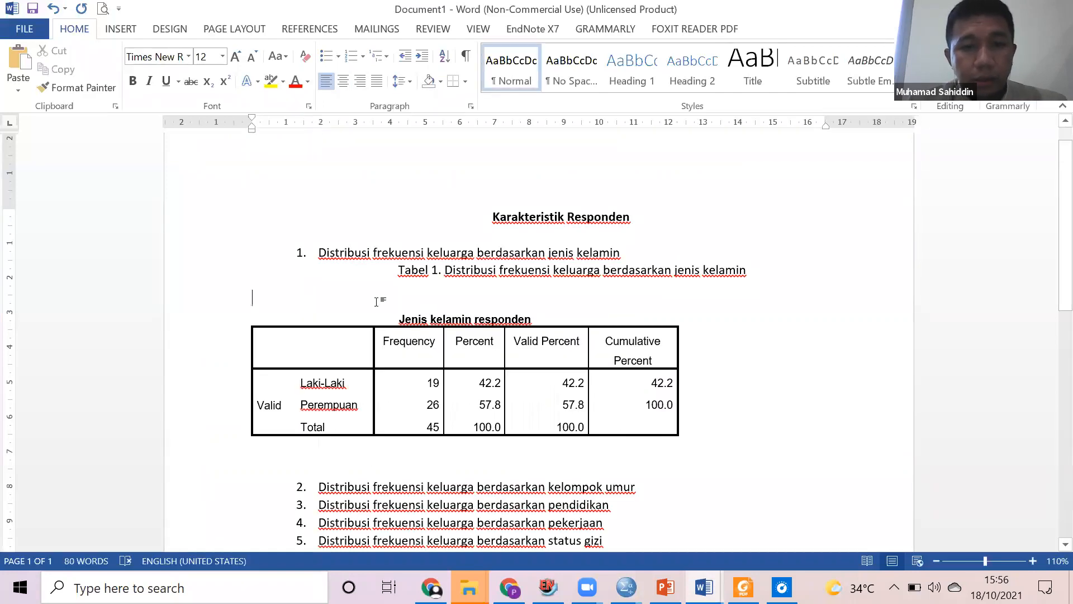
{"action": "key", "text": "Delete"}
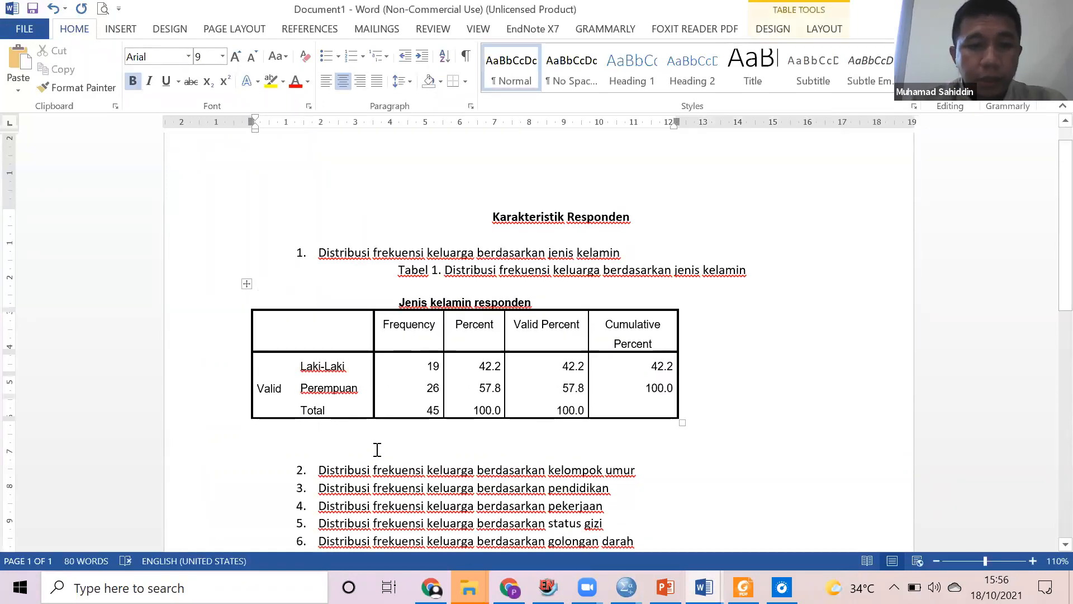
Delete the pasted "Jenis kelamin responden" table from below the Tabel 1 caption.
{"action": "left_click", "coordinate": [374, 441]}
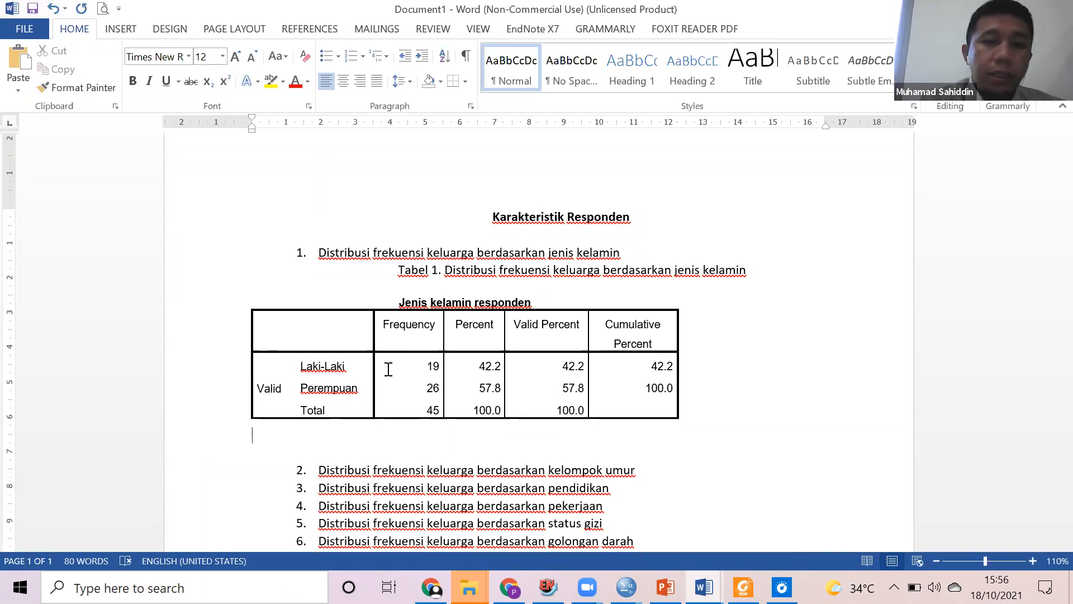
{"action": "left_click", "coordinate": [246, 284]}
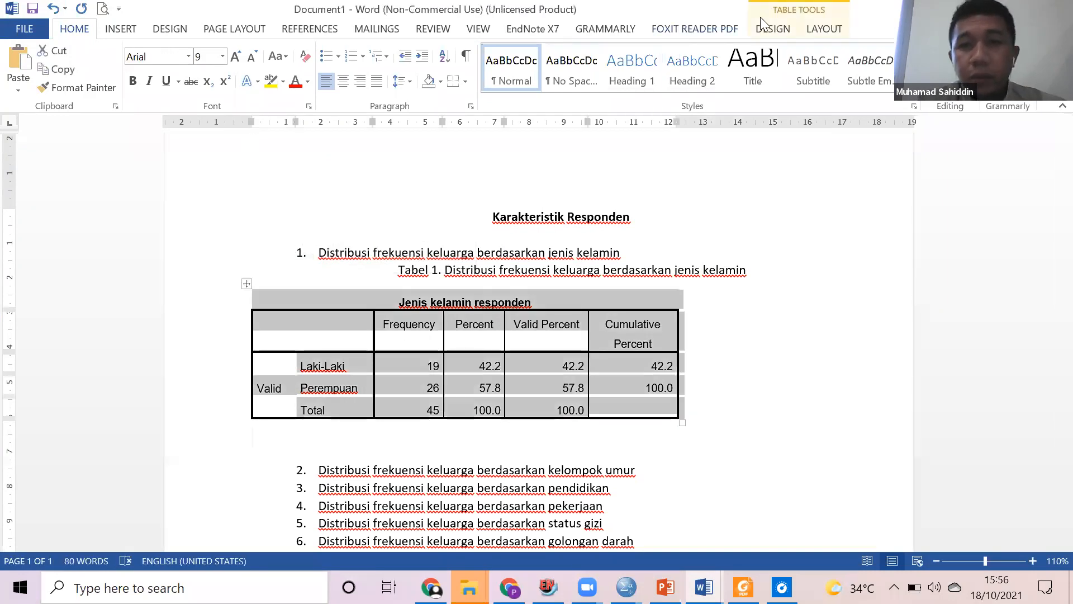
{"action": "left_click", "coordinate": [827, 34]}
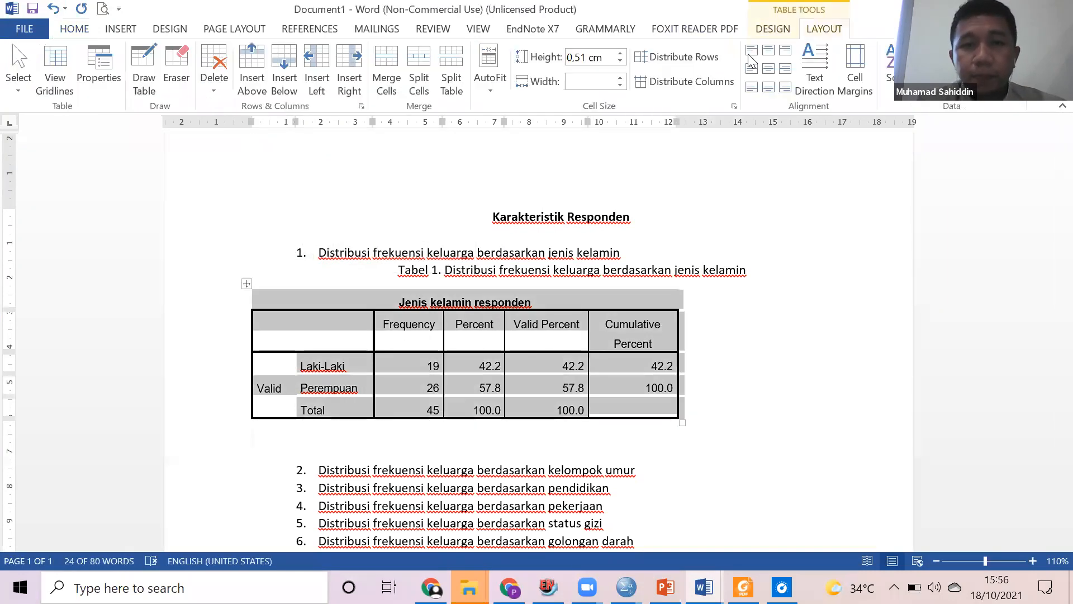
{"action": "left_click", "coordinate": [216, 85]}
{"action": "left_click", "coordinate": [259, 168]}
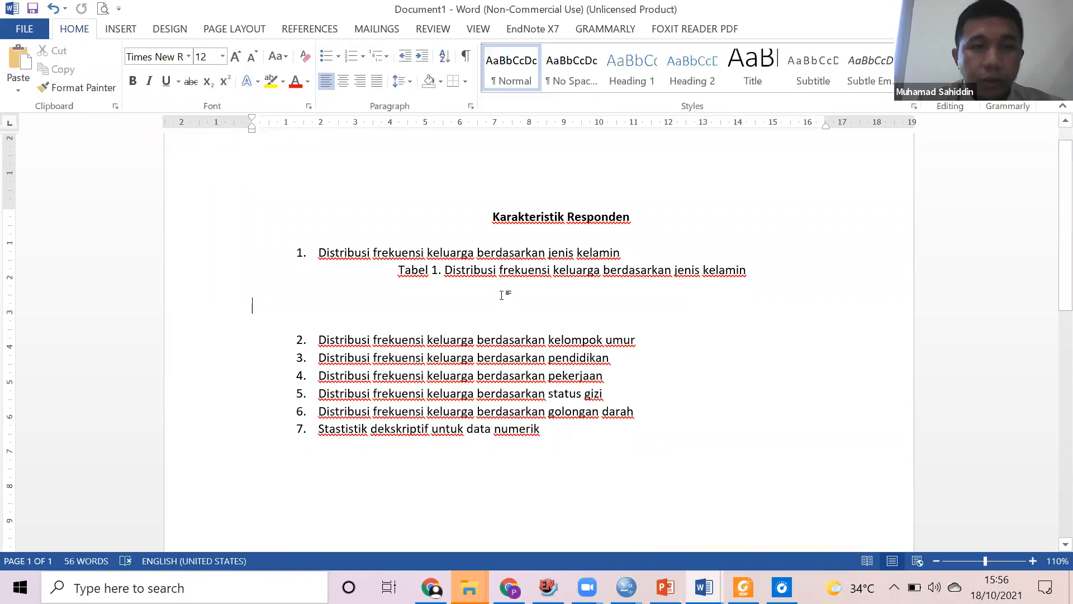
Insert an empty table with four columns and four rows below the Tabel 1 caption.
{"action": "left_click", "coordinate": [128, 34]}
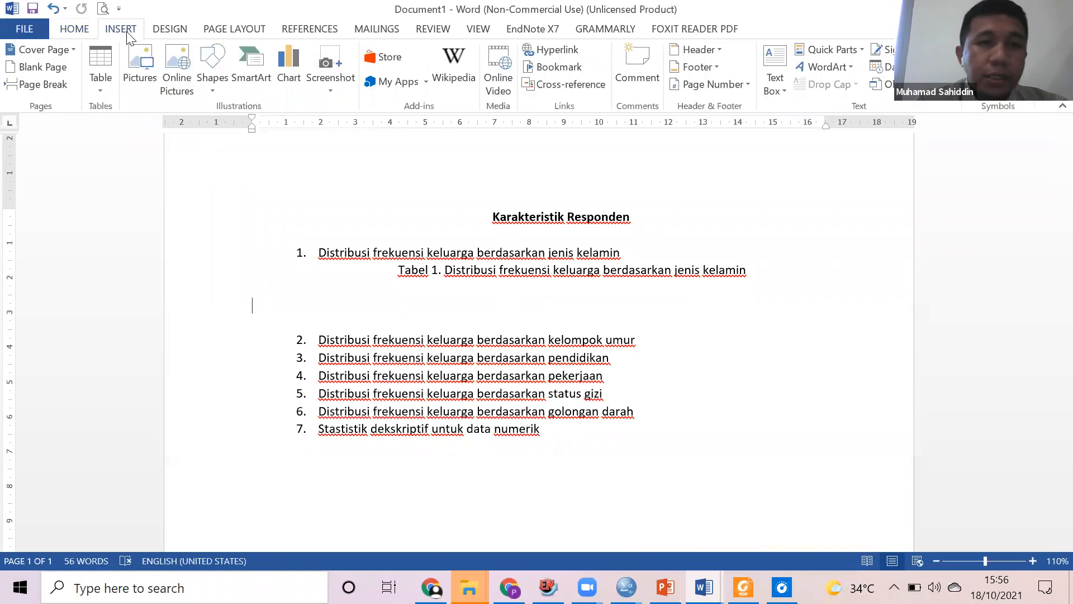
{"action": "left_click", "coordinate": [98, 93]}
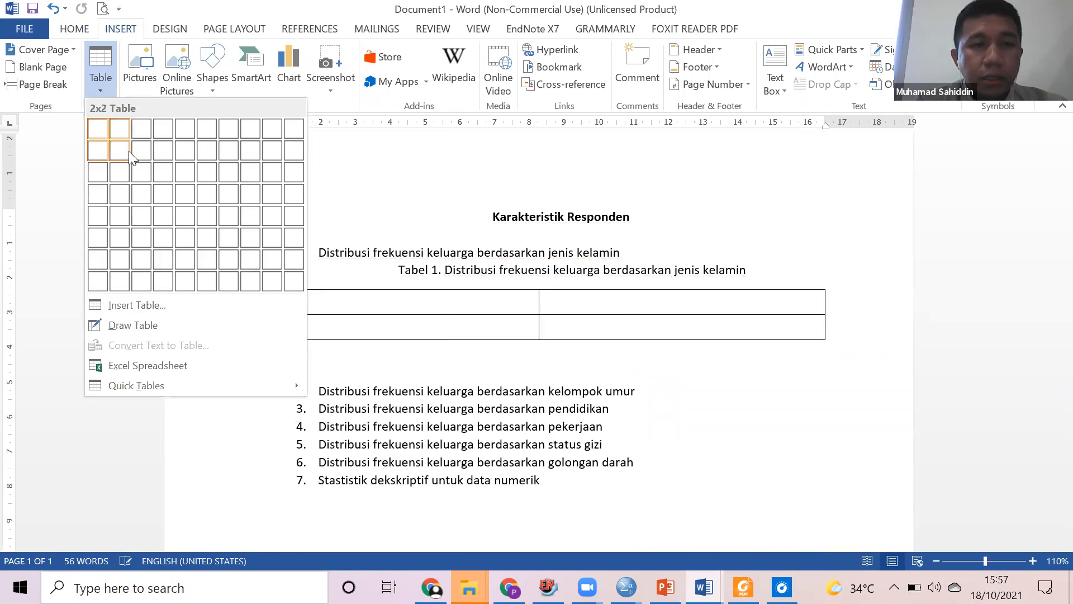
{"action": "left_click", "coordinate": [164, 195]}
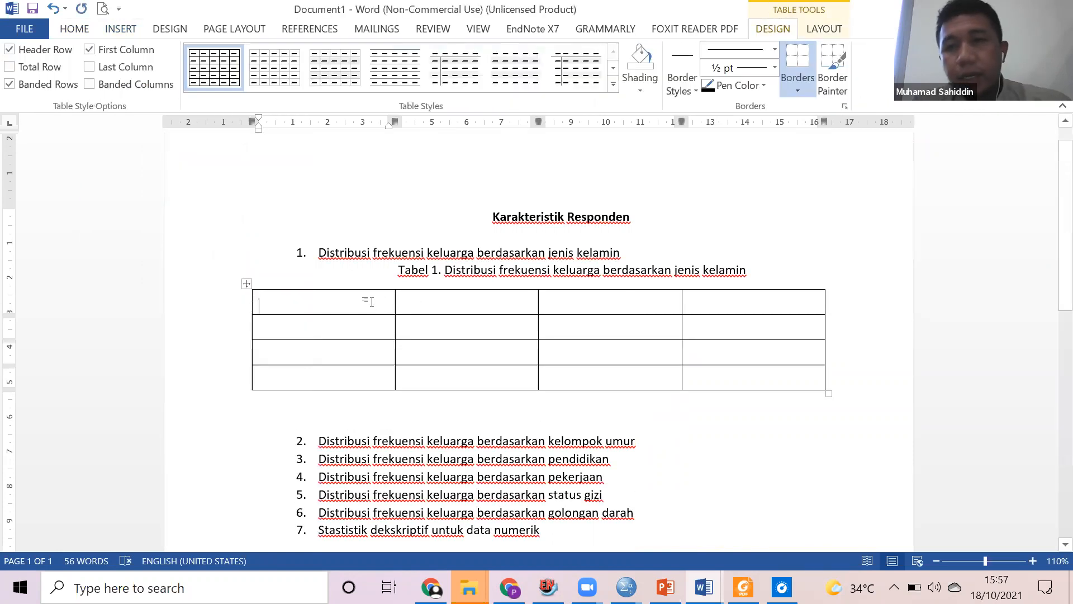
Fill the new table's header row with "No.", "Jenis Kelamin", "n" and "%".
{"action": "type", "text": "No."}
{"action": "key", "text": "Tab"}
{"action": "type", "text": "Jnis"}
{"action": "key", "text": "BackSpace"}
{"action": "key", "text": "BackSpace"}
{"action": "key", "text": "BackSpace"}
{"action": "type", "text": "enis Kelami"}
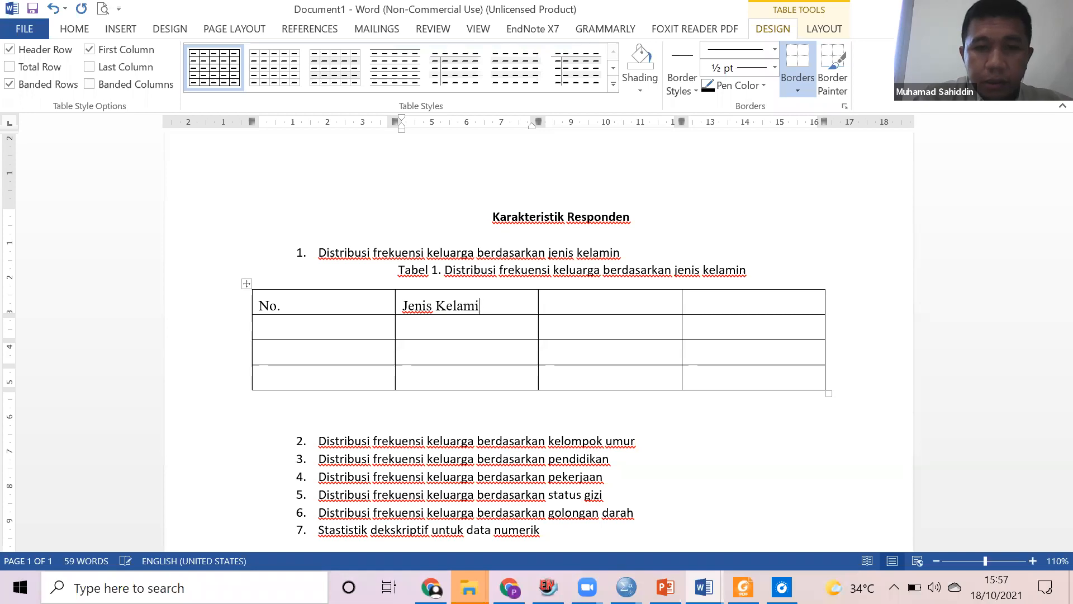
{"action": "type", "text": "n"}
{"action": "key", "text": "Tab"}
{"action": "type", "text": "n"}
{"action": "key", "text": "Tab"}
{"action": "type", "text": "%"}
Narrow the No. column to about 1 cm and the n and % columns to about 1.8 cm each, and center the n and % headings.
{"action": "left_click", "coordinate": [375, 297]}
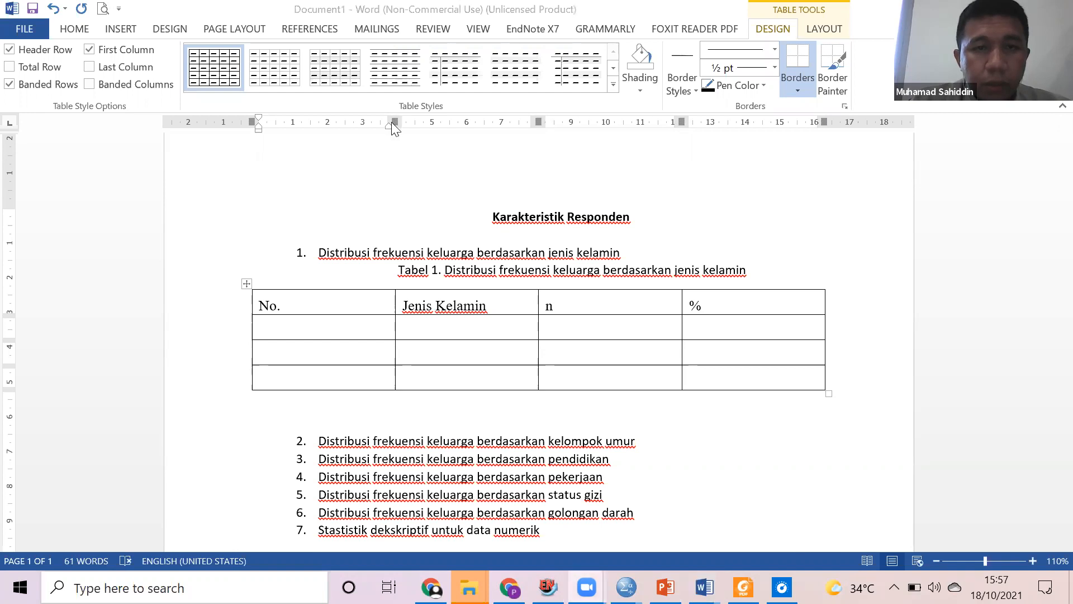
{"action": "left_click_drag", "start_coordinate": [392, 121], "coordinate": [287, 122]}
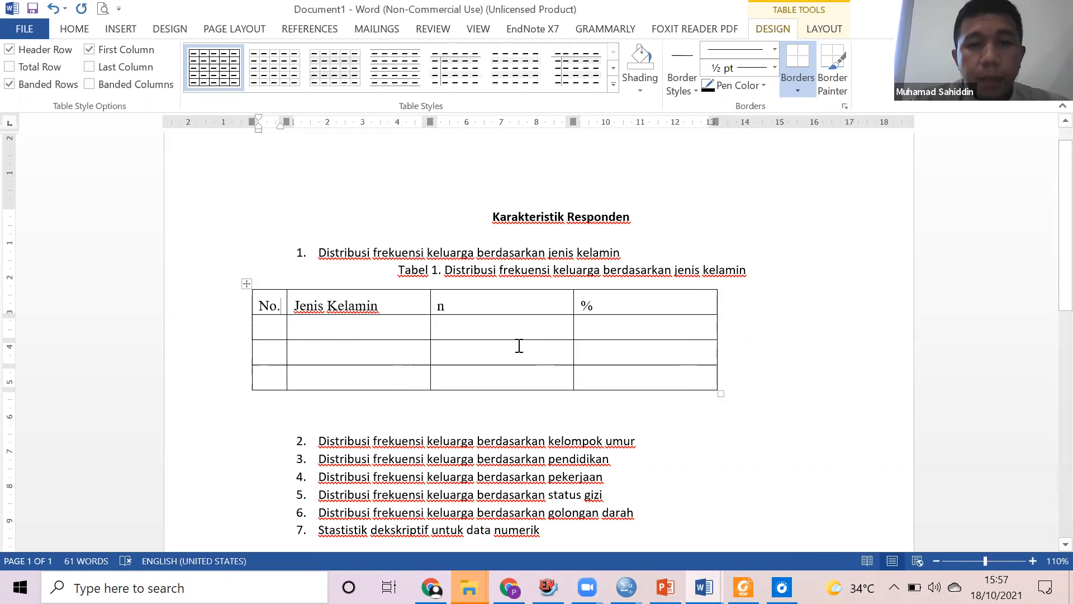
{"action": "left_click", "coordinate": [482, 309]}
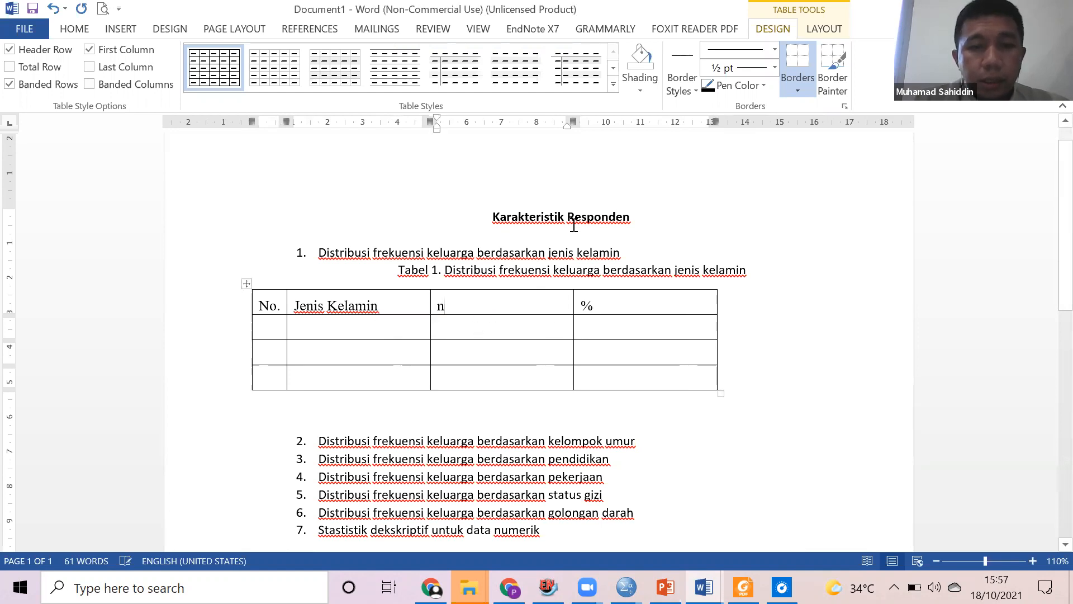
{"action": "left_click_drag", "start_coordinate": [574, 122], "coordinate": [495, 122]}
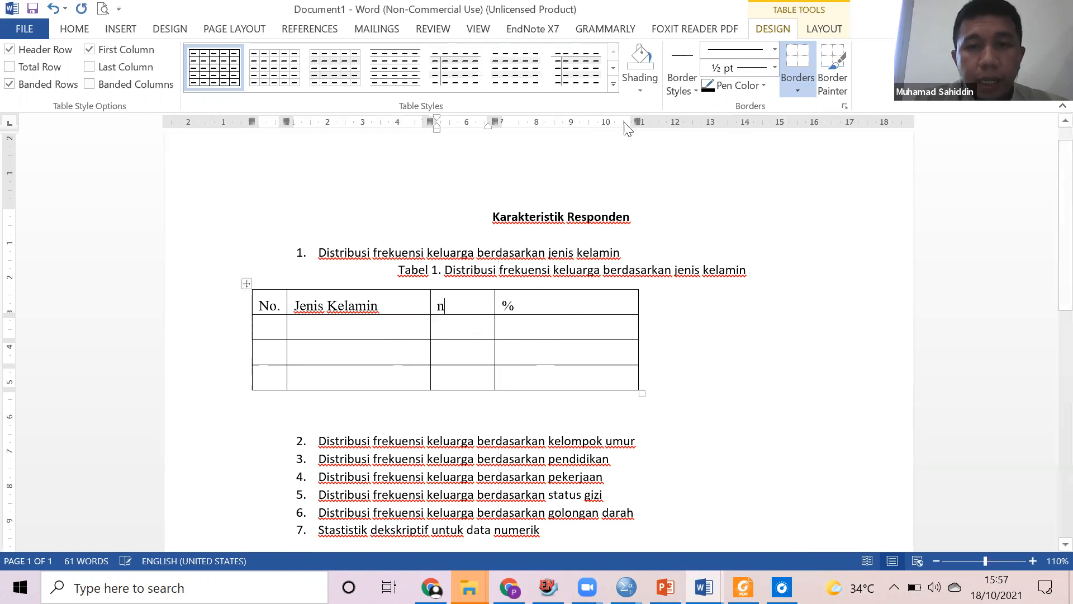
{"action": "left_click_drag", "start_coordinate": [637, 122], "coordinate": [555, 122]}
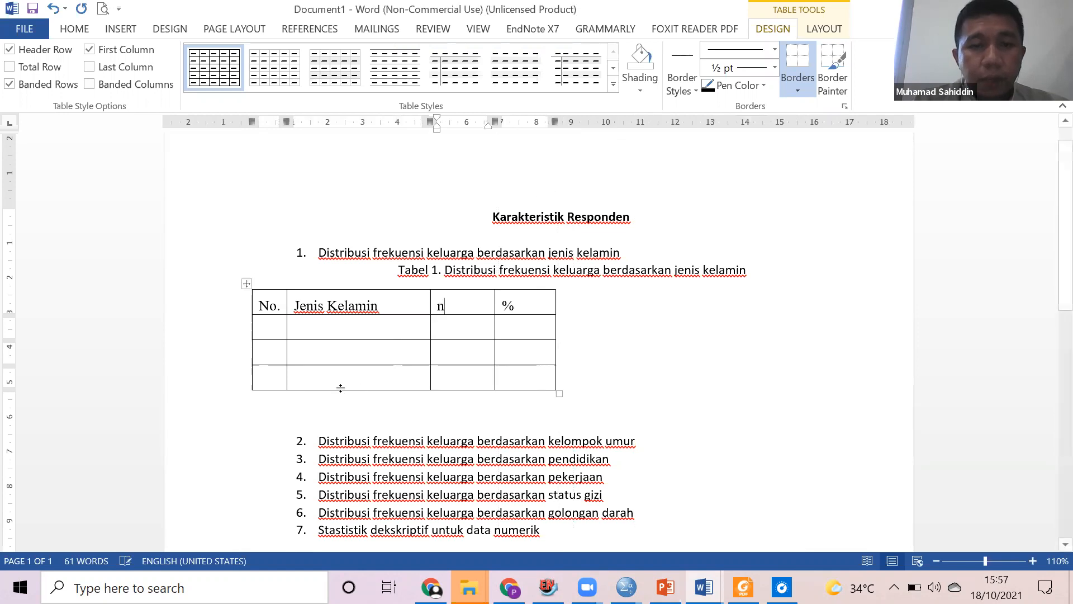
{"action": "left_click_drag", "start_coordinate": [439, 306], "coordinate": [523, 302]}
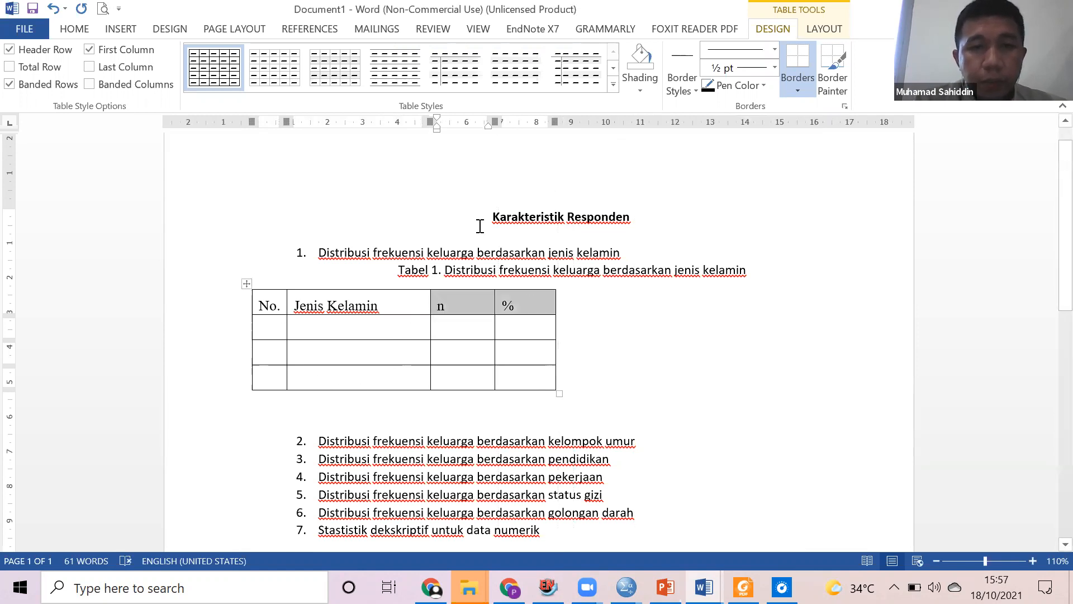
{"action": "key", "text": "ctrl+e"}
Change the n column heading to "Frekuensi" with "(n)" on a second line.
{"action": "left_click", "coordinate": [477, 307]}
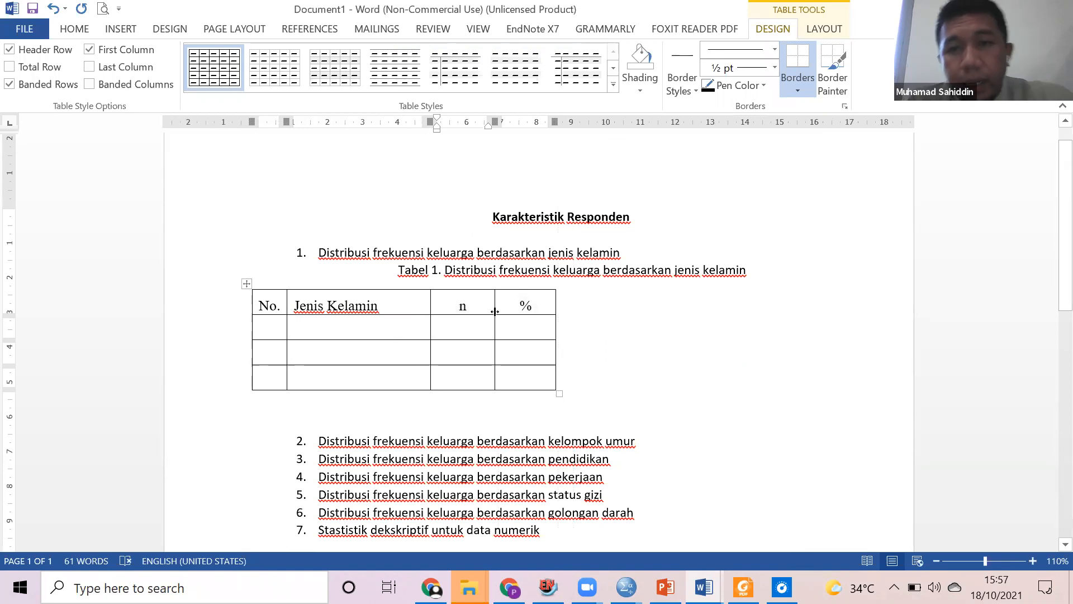
{"action": "key", "text": "BackSpace"}
{"action": "type", "text": "F"}
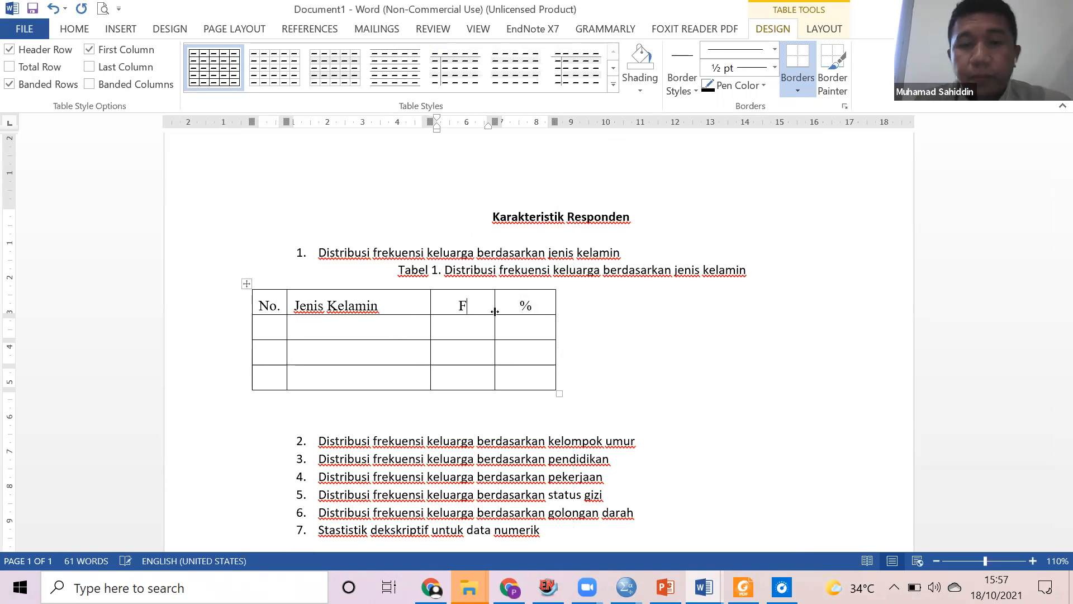
{"action": "key", "text": "BackSpace"}
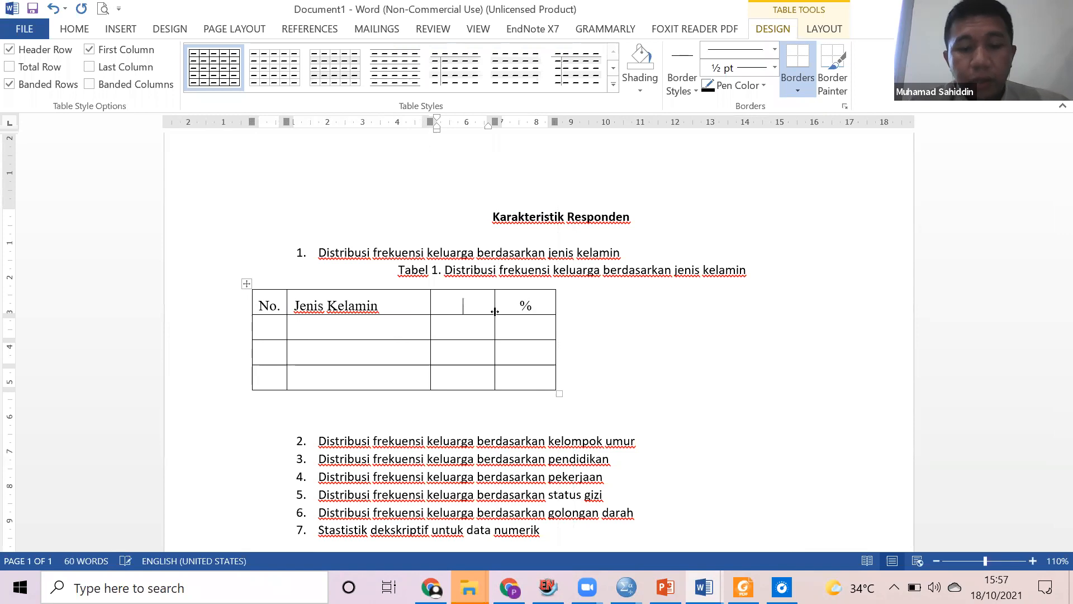
{"action": "type", "text": "n"}
{"action": "key", "text": "BackSpace"}
{"action": "type", "text": "N"}
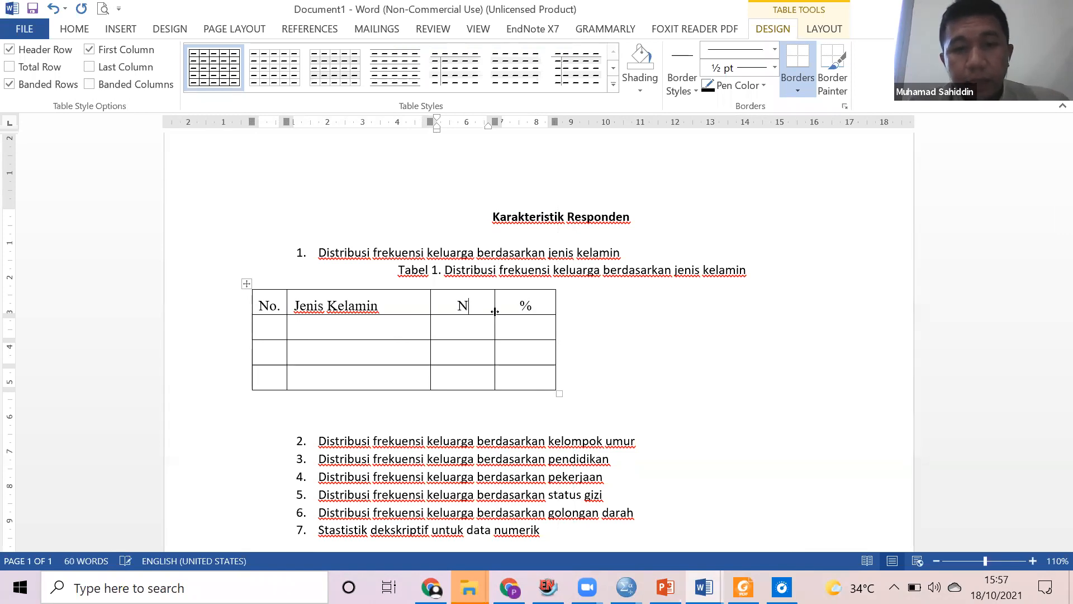
{"action": "key", "text": "BackSpace"}
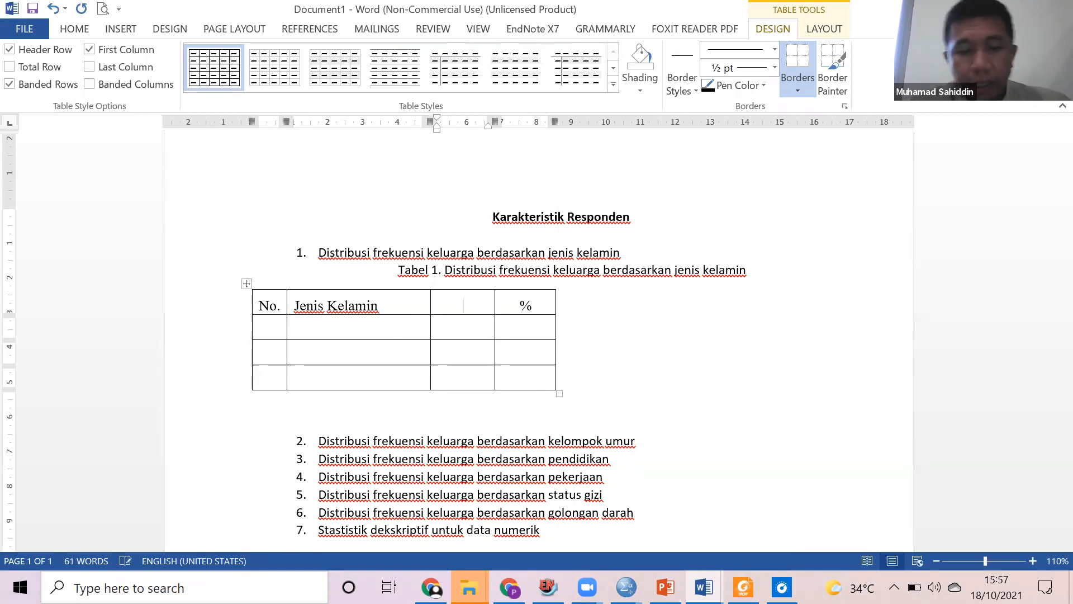
{"action": "type", "text": "Frekuensi"}
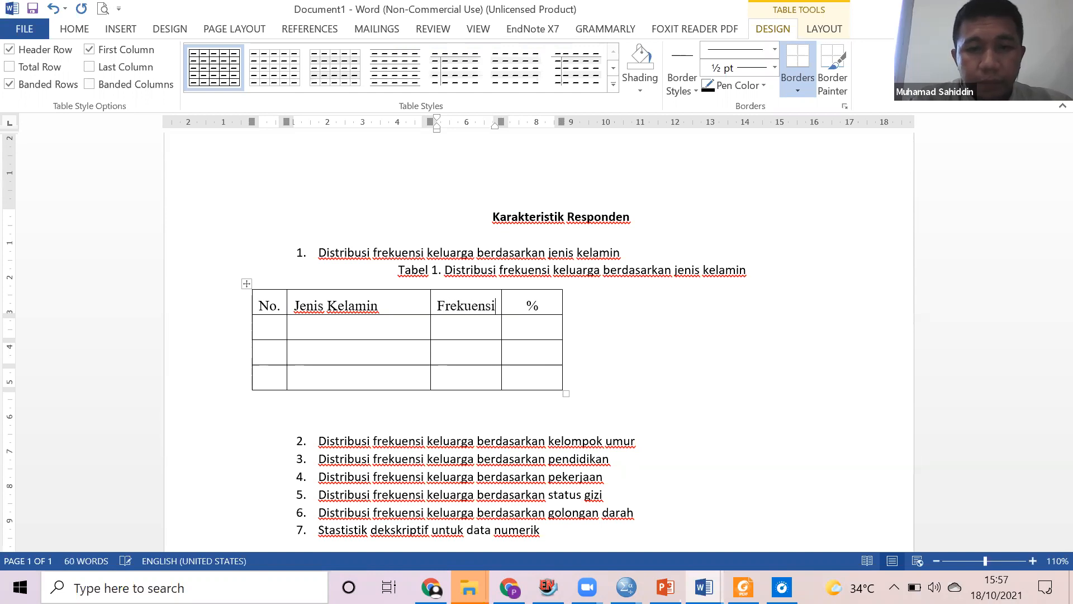
{"action": "key", "text": "Return"}
{"action": "type", "text": "9n)"}
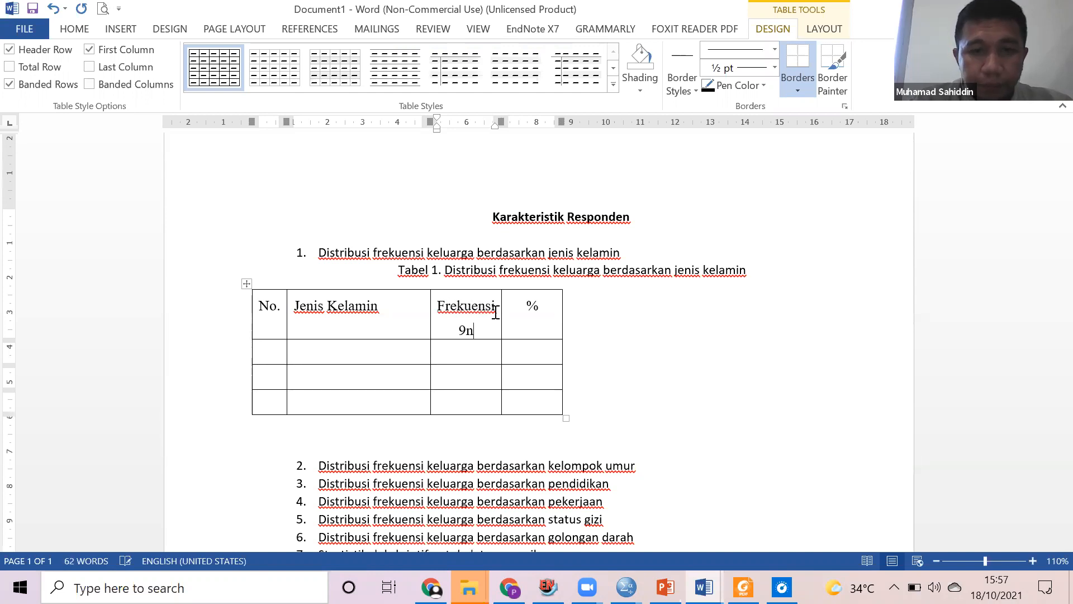
{"action": "key", "text": "BackSpace"}
{"action": "key", "text": "BackSpace"}
{"action": "key", "text": "BackSpace"}
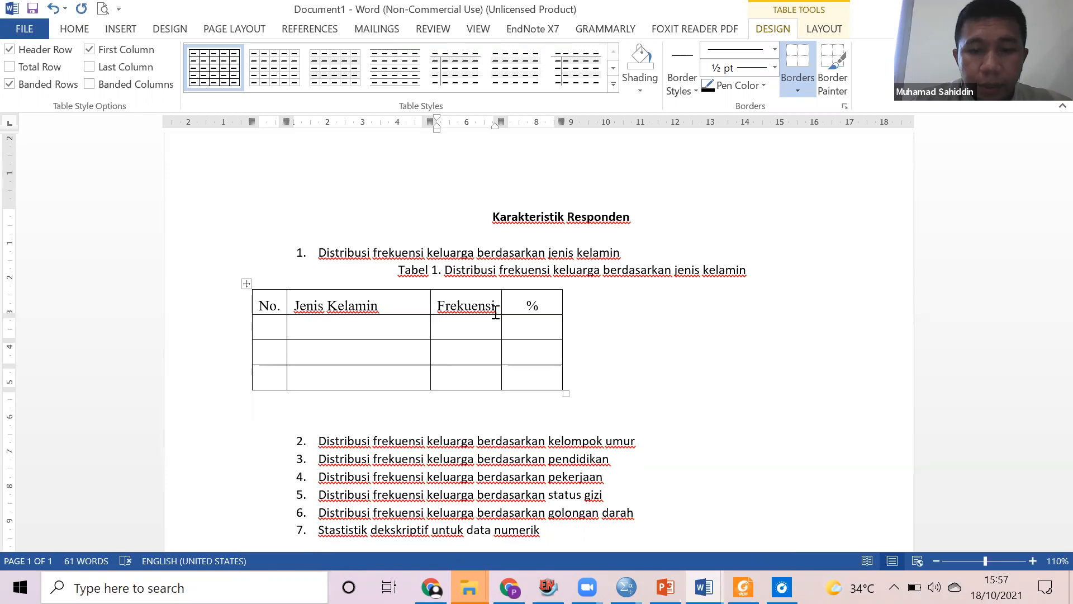
{"action": "key", "text": "Return"}
{"action": "type", "text": "(n)"}
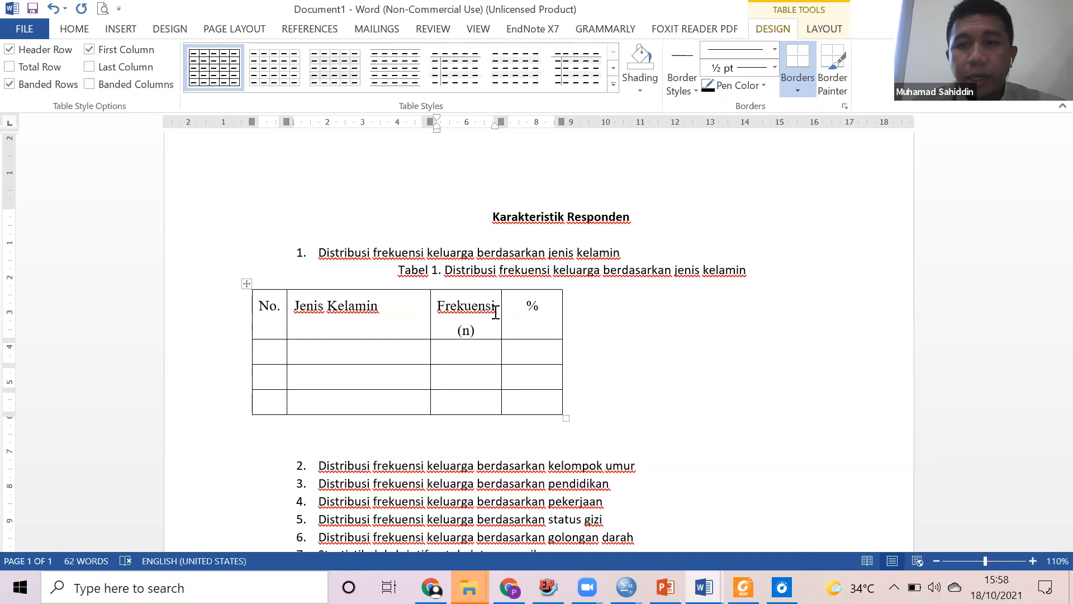
Replace the frequency column's heading with a plain lowercase "n".
{"action": "left_click_drag", "start_coordinate": [488, 330], "coordinate": [441, 304]}
{"action": "type", "text": "n"}
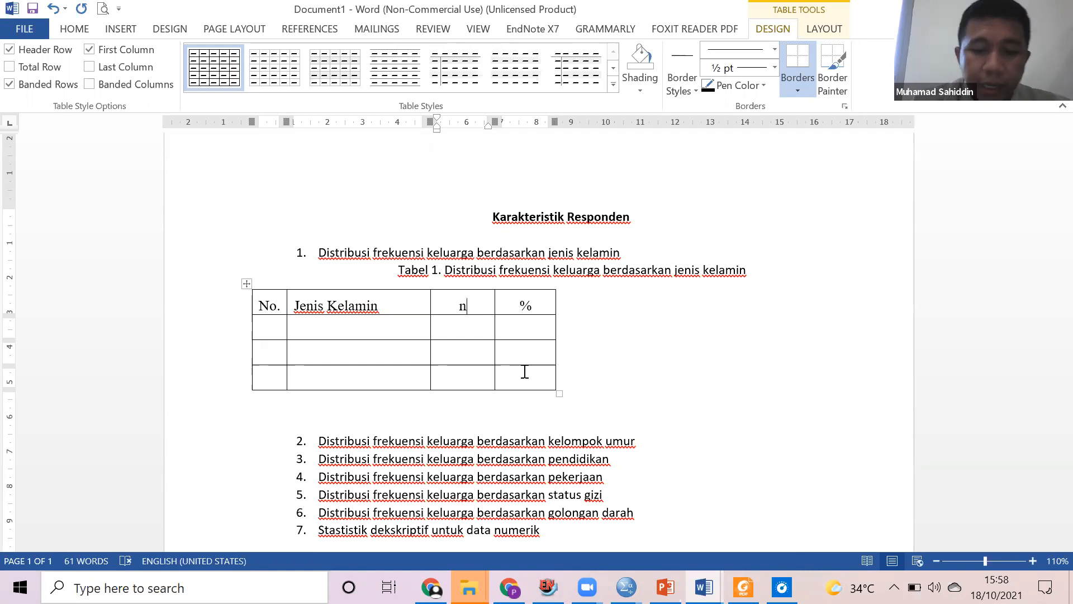
{"action": "type", "text": "N"}
{"action": "key", "text": "BackSpace"}
{"action": "key", "text": "BackSpace"}
{"action": "key", "text": "BackSpace"}
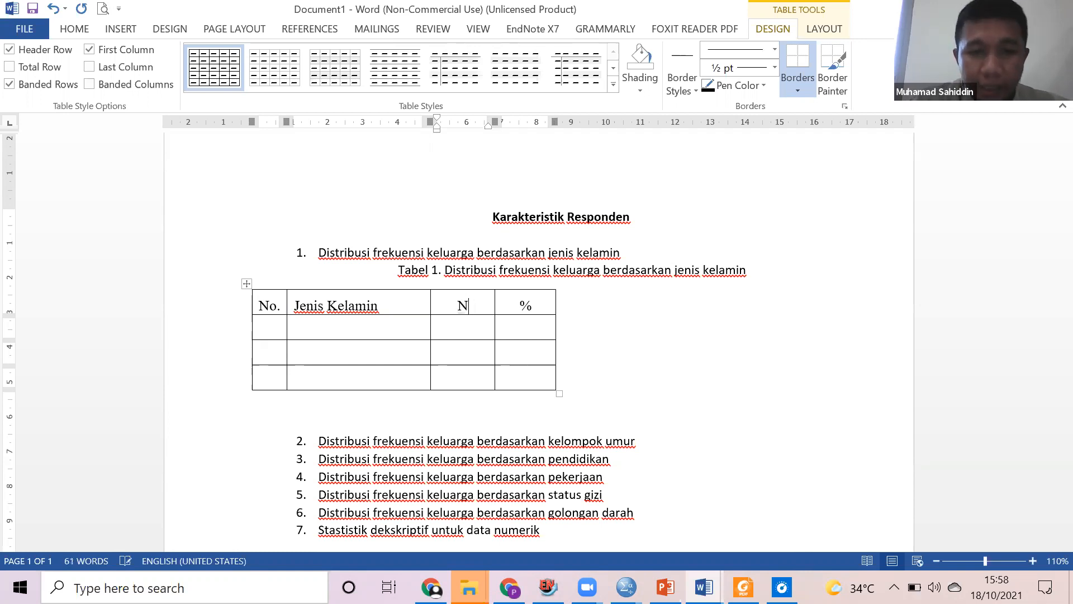
{"action": "type", "text": "n"}
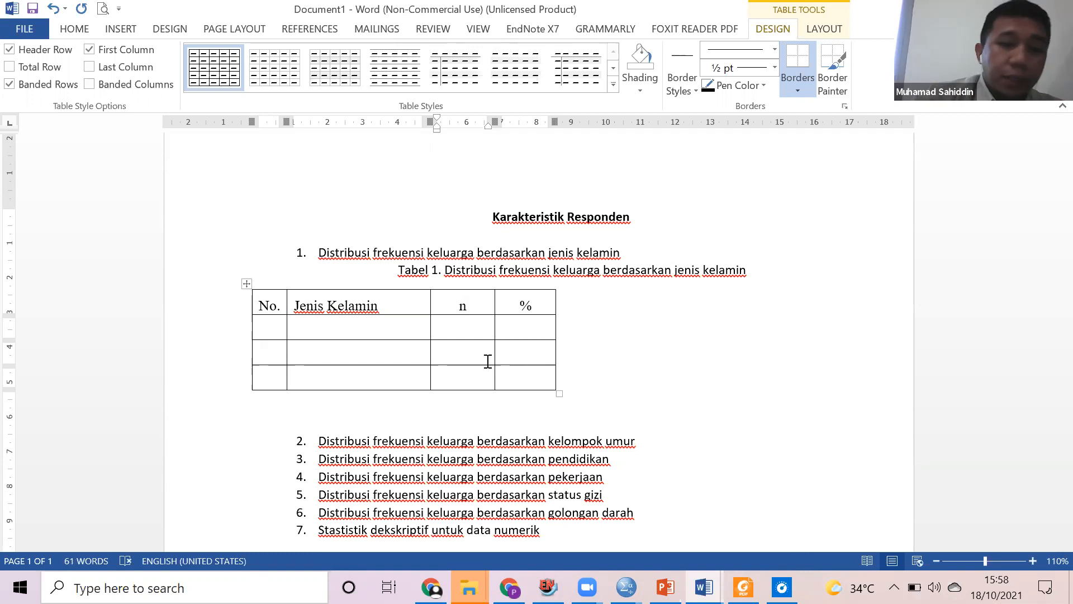
Fill the Jenis Kelamin column with the row labels "Laki-laki", "Perempuan" and "Total".
{"action": "left_click", "coordinate": [315, 326]}
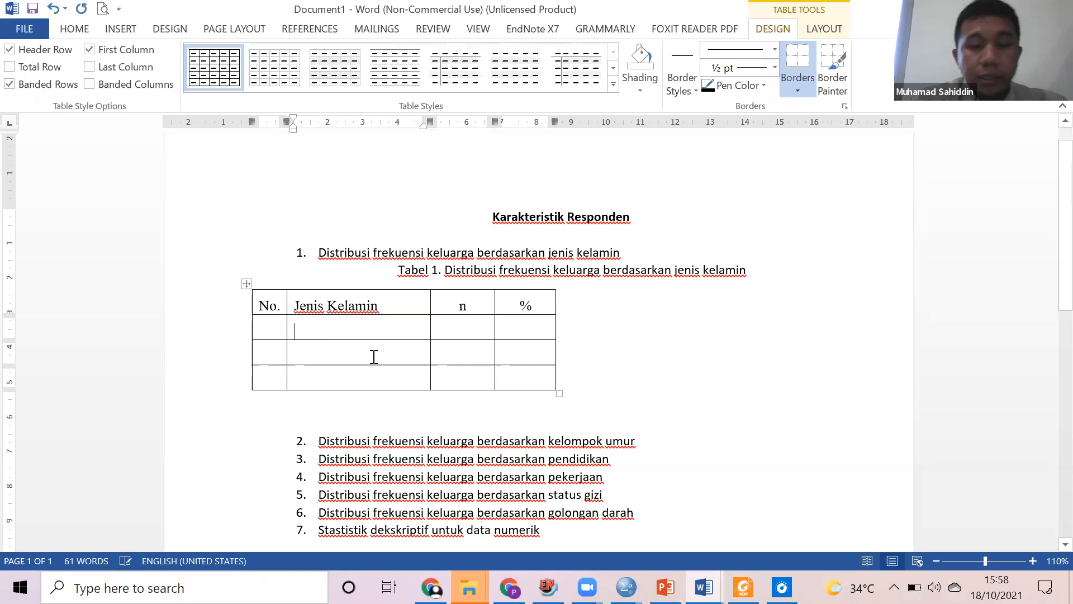
{"action": "type", "text": "L"}
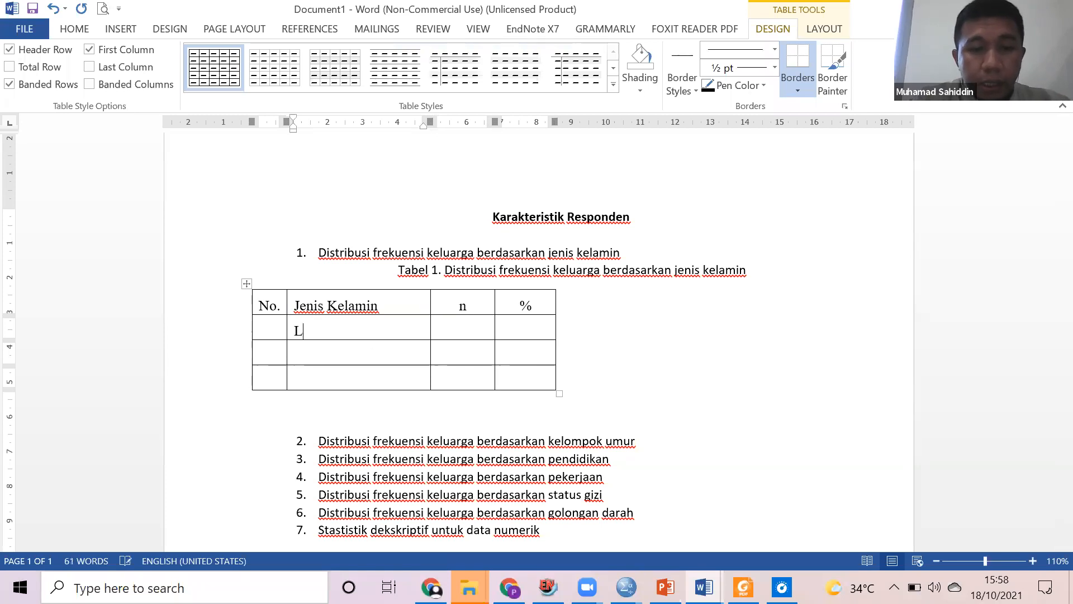
{"action": "type", "text": "aki-laki"}
{"action": "left_click", "coordinate": [371, 359]}
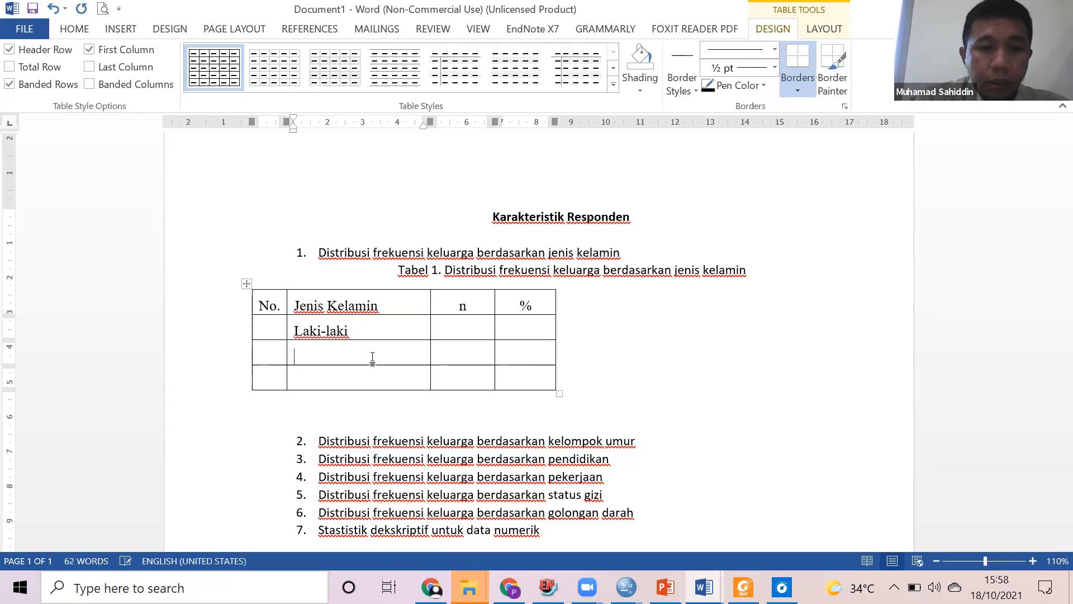
{"action": "type", "text": "Perempuan"}
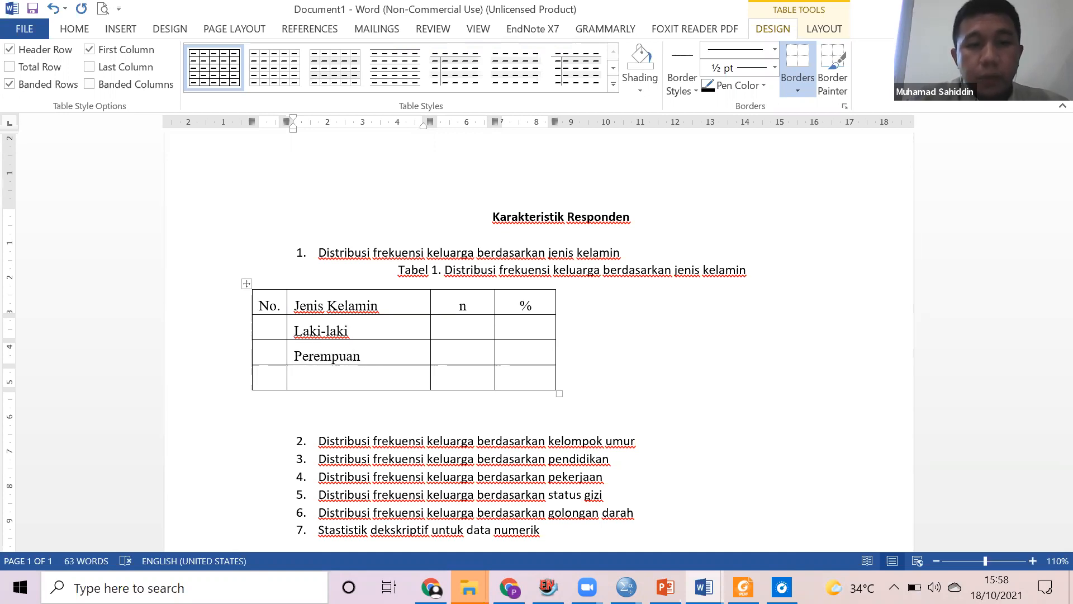
{"action": "key", "text": "Down"}
{"action": "type", "text": "Total"}
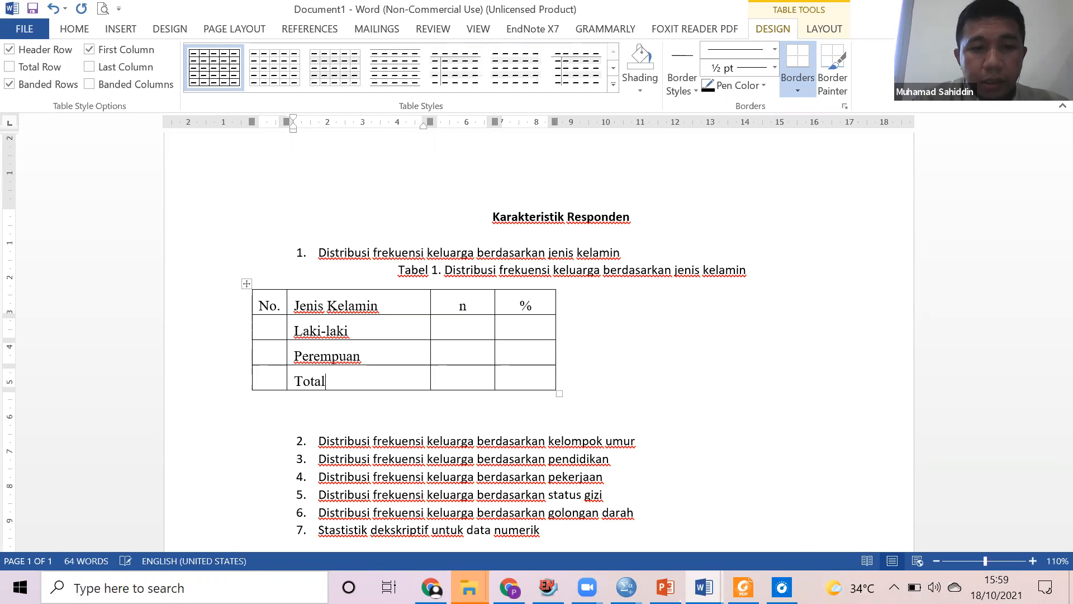
Number the Laki-laki row "1." and the Perempuan row "2." in the No. column.
{"action": "left_click", "coordinate": [267, 329]}
{"action": "type", "text": "1."}
{"action": "key", "text": "Down"}
{"action": "type", "text": "2."}
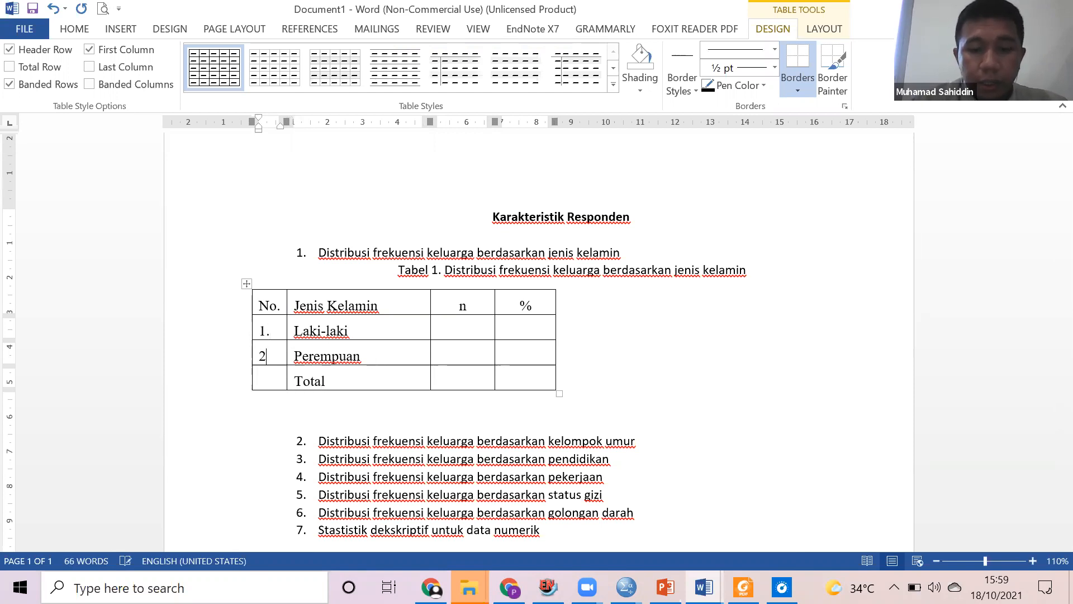
Reduce the line spacing of the whole Tabel 1 table to single.
{"action": "left_click", "coordinate": [246, 283]}
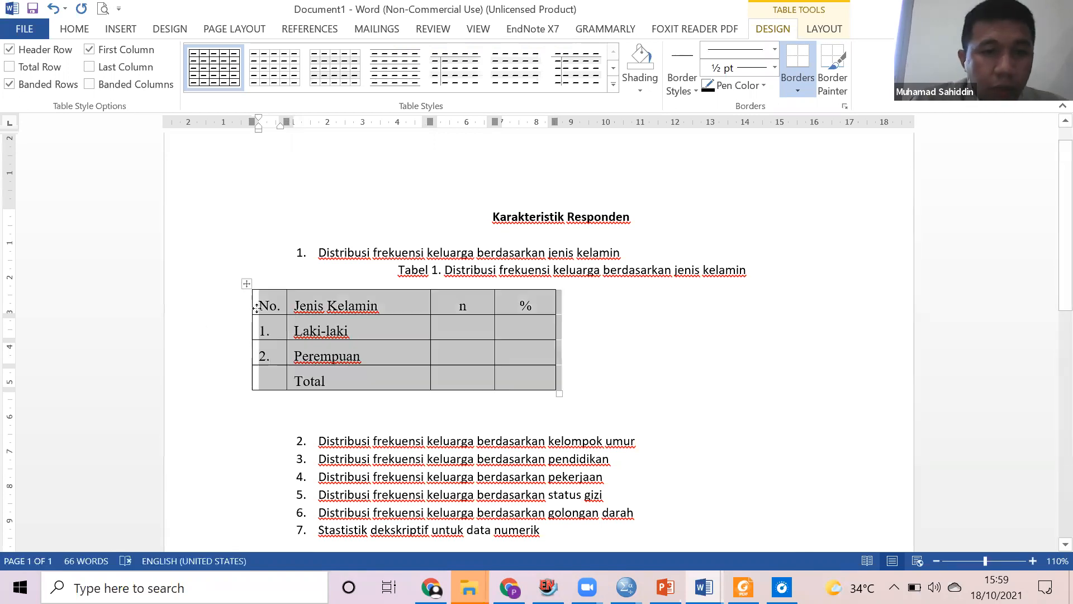
{"action": "left_click", "coordinate": [74, 28]}
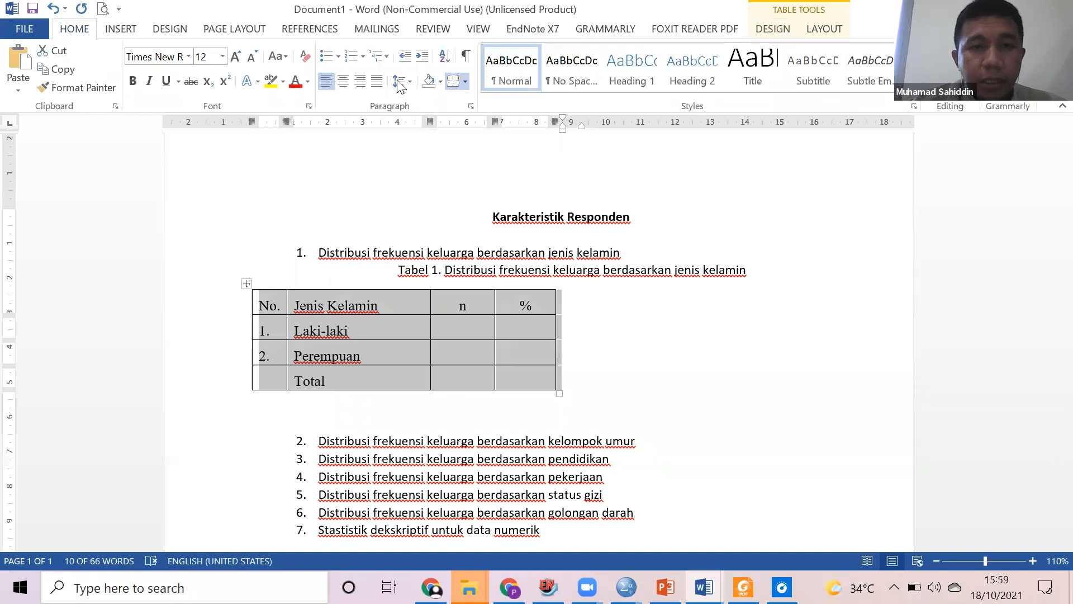
{"action": "left_click", "coordinate": [400, 84]}
{"action": "left_click", "coordinate": [410, 96]}
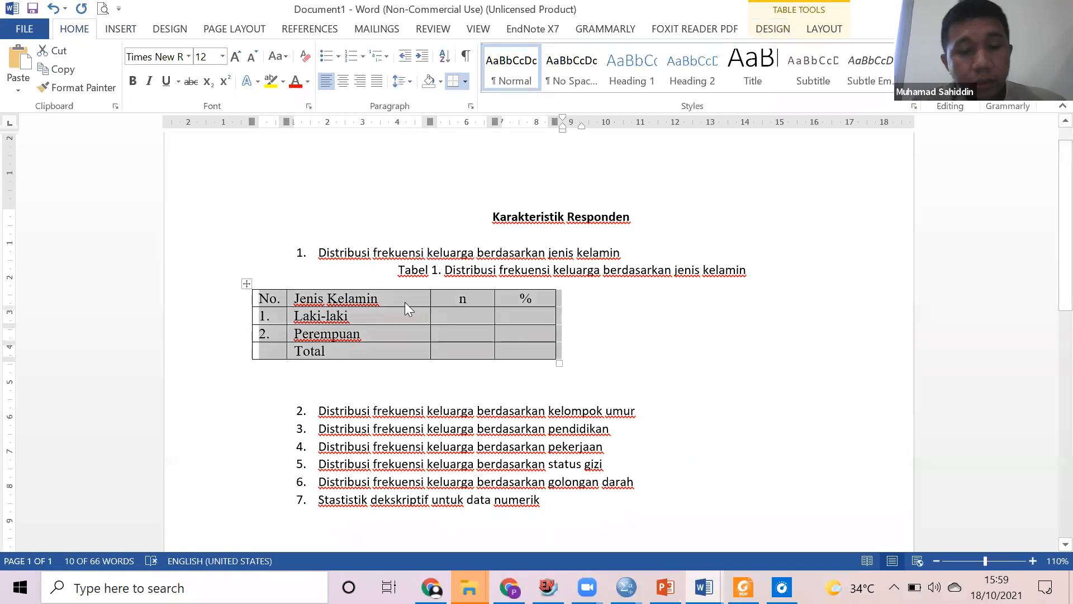
Try centering the whole table under its caption and return it to the page margin.
{"action": "key", "text": "ctrl+e"}
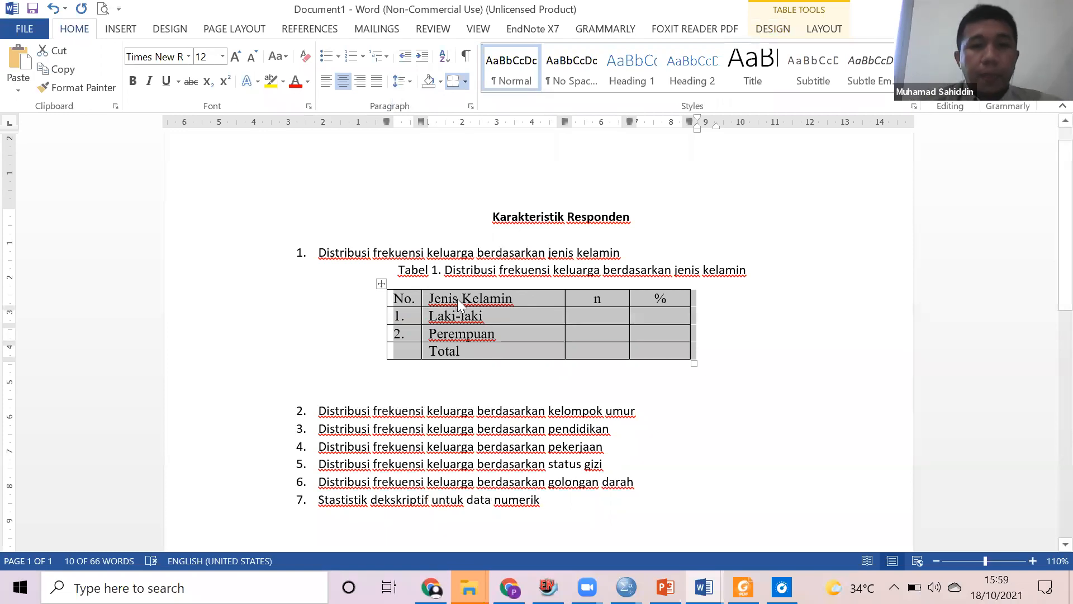
{"action": "left_click", "coordinate": [456, 315]}
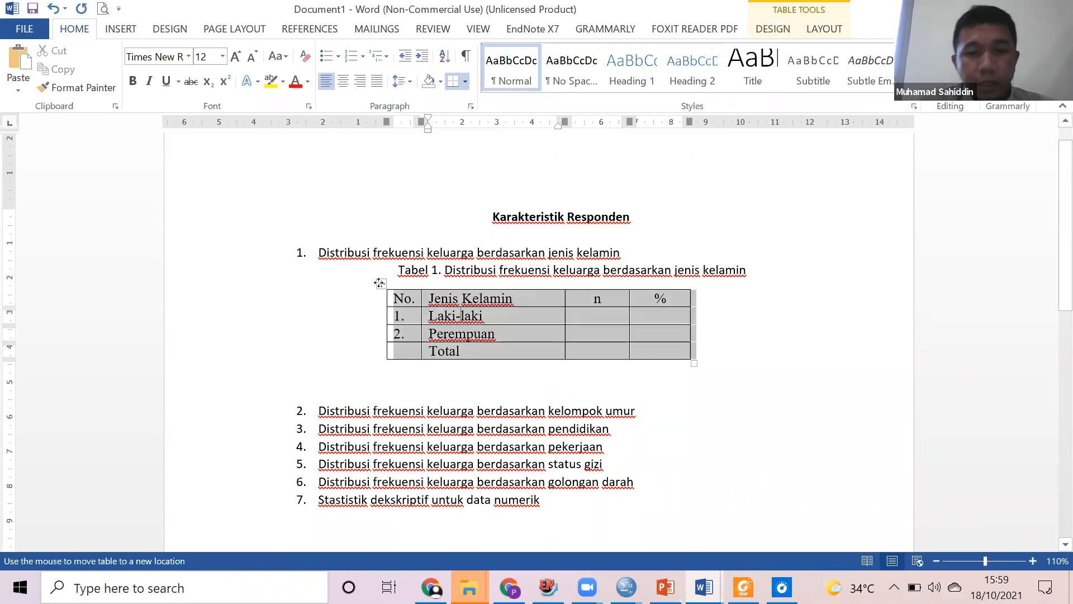
{"action": "left_click_drag", "start_coordinate": [379, 283], "coordinate": [245, 283]}
{"action": "left_click", "coordinate": [428, 370]}
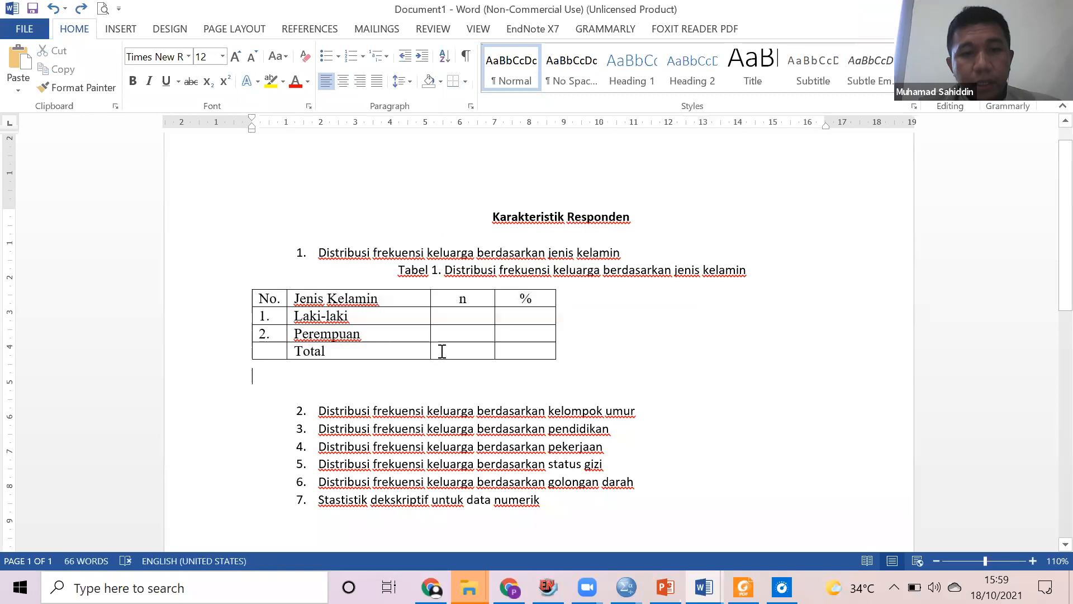
Center the whole Jenis Kelamin table horizontally below the Tabel 1 caption.
{"action": "left_click", "coordinate": [247, 284]}
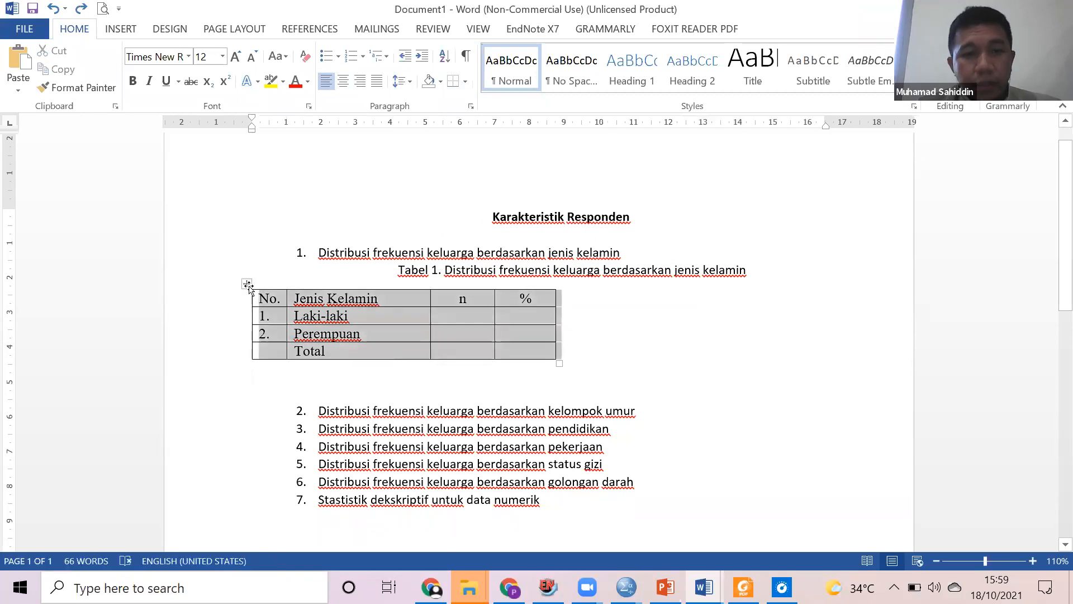
{"action": "left_click", "coordinate": [348, 80]}
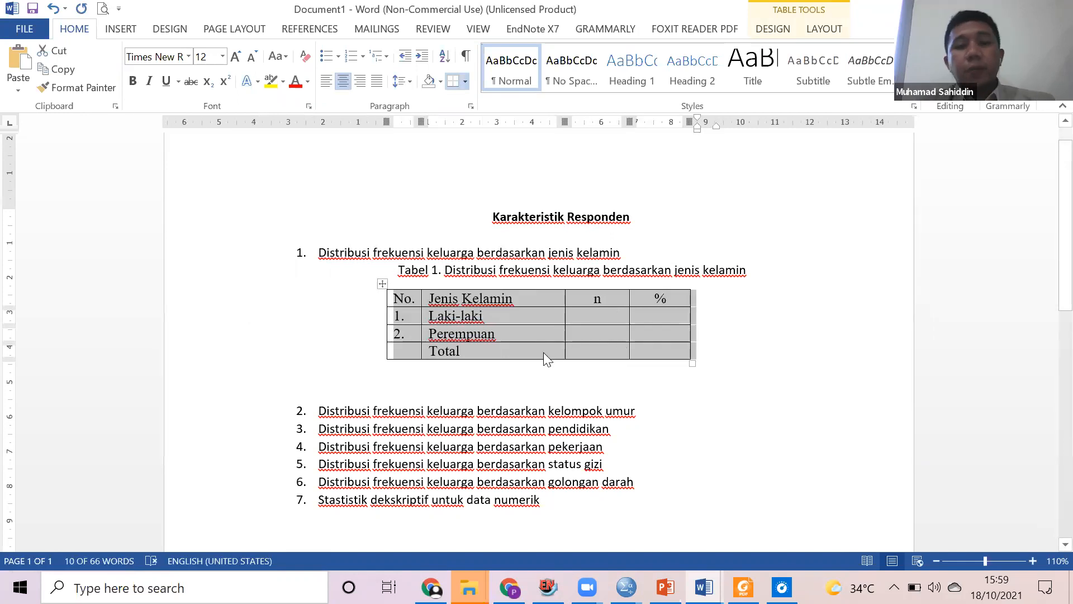
{"action": "left_click", "coordinate": [594, 316]}
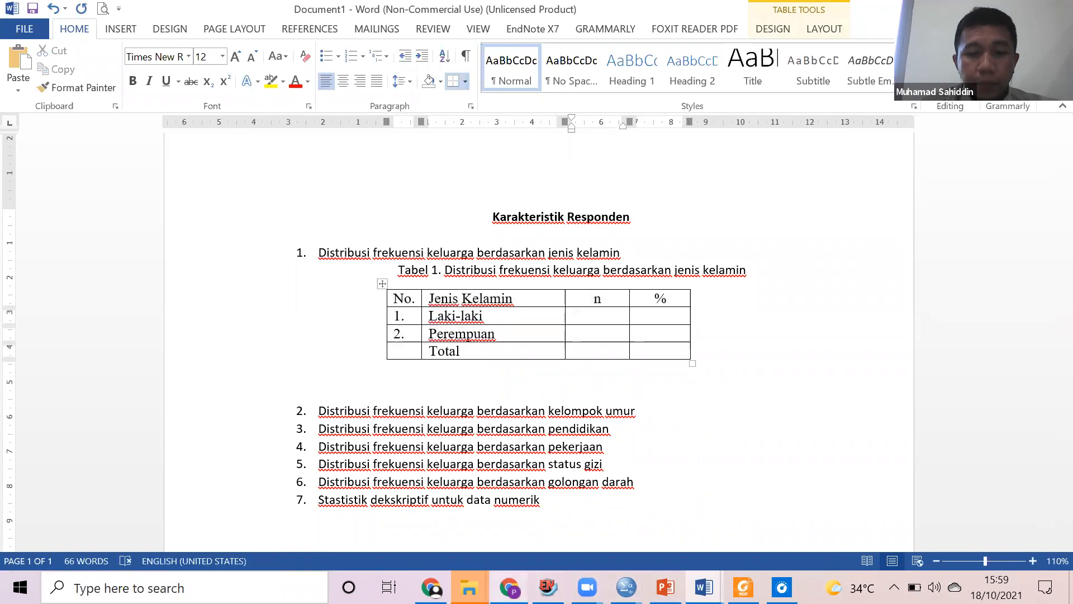
Copy the "Jenis kelamin responden" frequency table from the SPSS output and paste it below the Tabel 1 table in Word's Document1.
{"action": "left_click", "coordinate": [626, 587]}
{"action": "left_click", "coordinate": [68, 529]}
{"action": "left_click", "coordinate": [374, 390]}
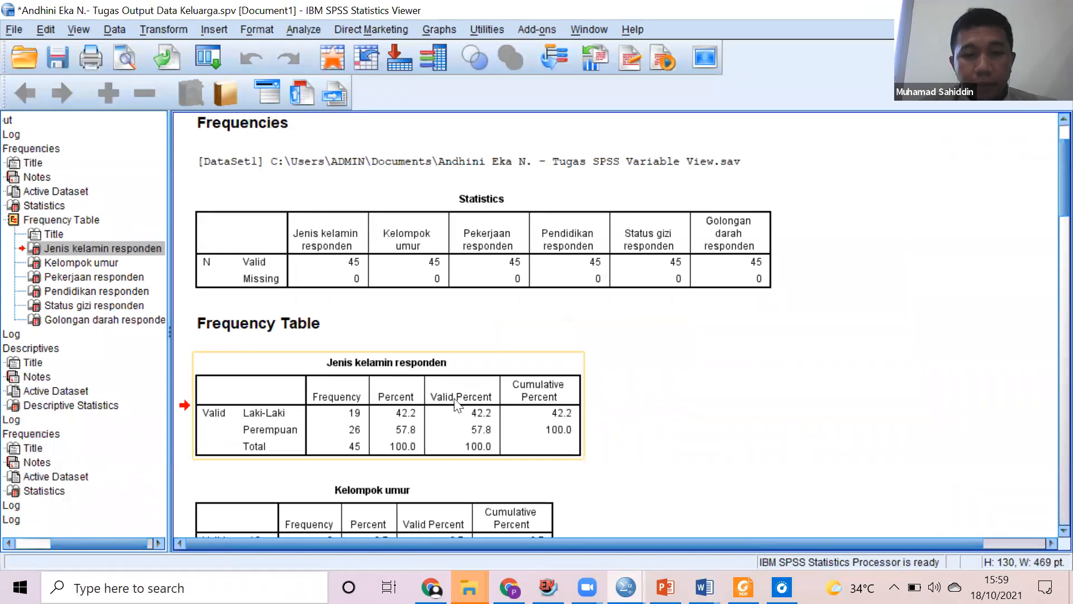
{"action": "mouse_move", "coordinate": [704, 587]}
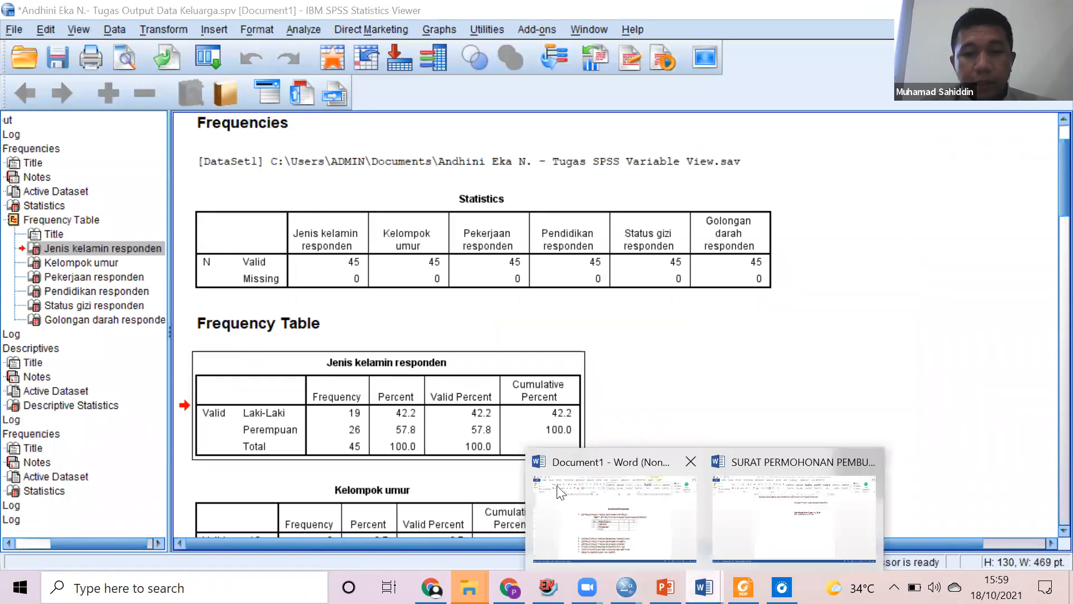
{"action": "left_click", "coordinate": [625, 520]}
{"action": "left_click", "coordinate": [372, 389]}
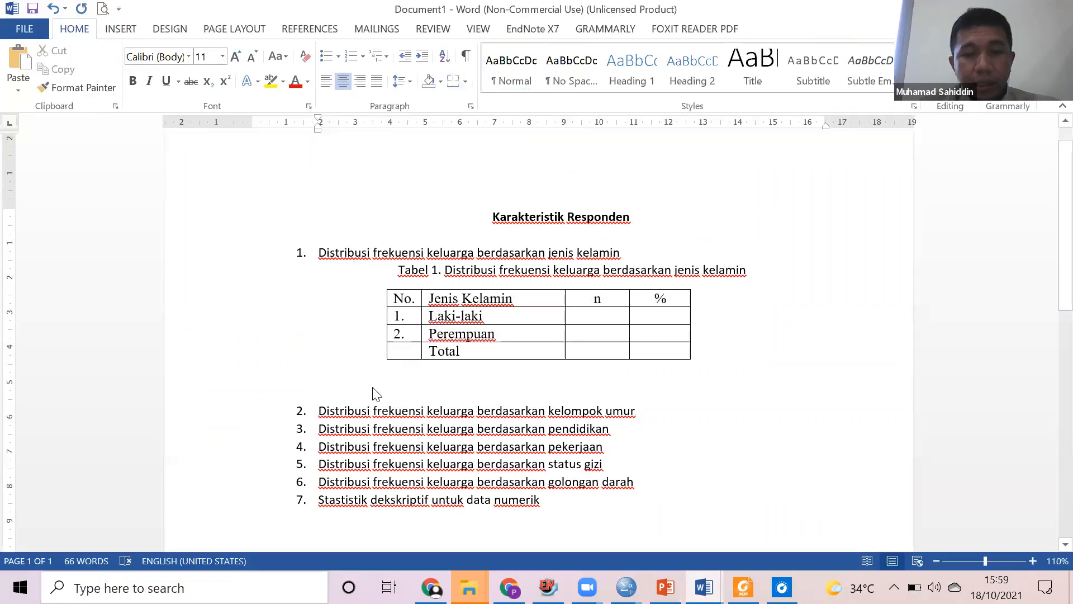
{"action": "key", "text": "ctrl+v"}
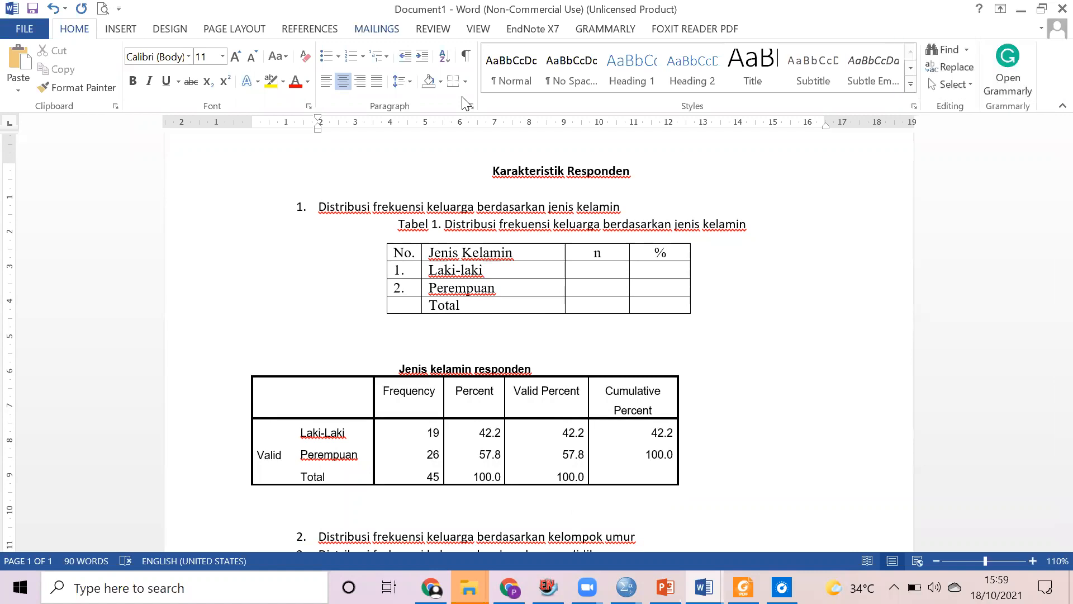
{"action": "left_click_drag", "start_coordinate": [454, 400], "coordinate": [488, 399]}
{"action": "left_click_drag", "start_coordinate": [549, 473], "coordinate": [642, 393]}
{"action": "mouse_move", "coordinate": [550, 392]}
{"action": "left_mouse_down"}
{"action": "mouse_move", "coordinate": [584, 404]}
{"action": "mouse_move", "coordinate": [639, 471]}
{"action": "left_mouse_up"}
{"action": "left_click_drag", "start_coordinate": [382, 402], "coordinate": [486, 403]}
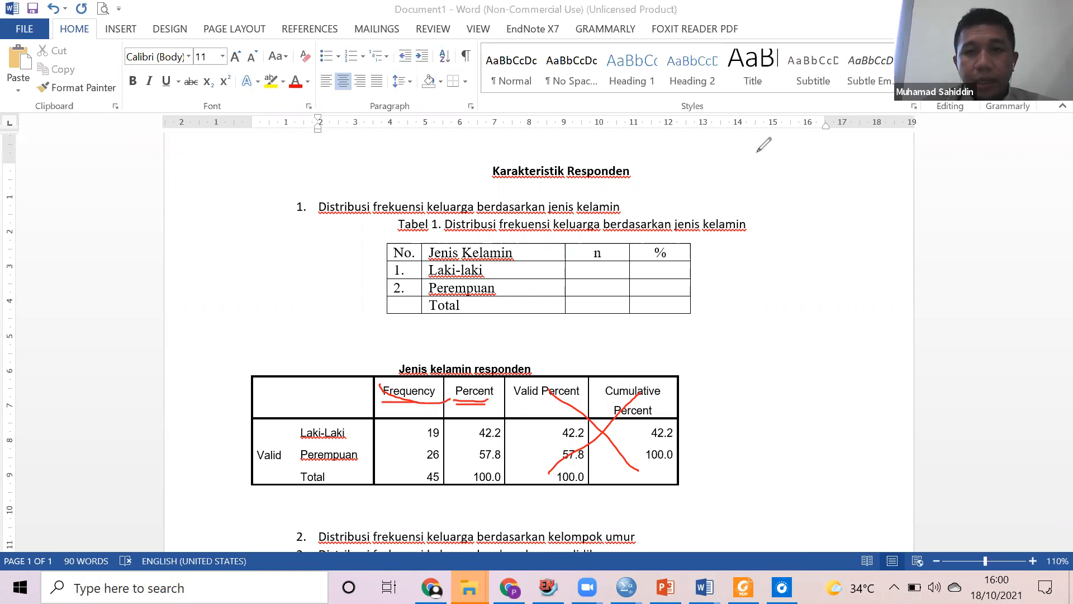
Fill in the Tabel 1 values: 19 and 42,2 for Laki-laki, 26 and 57,8 for Perempuan.
{"action": "left_click", "coordinate": [609, 275]}
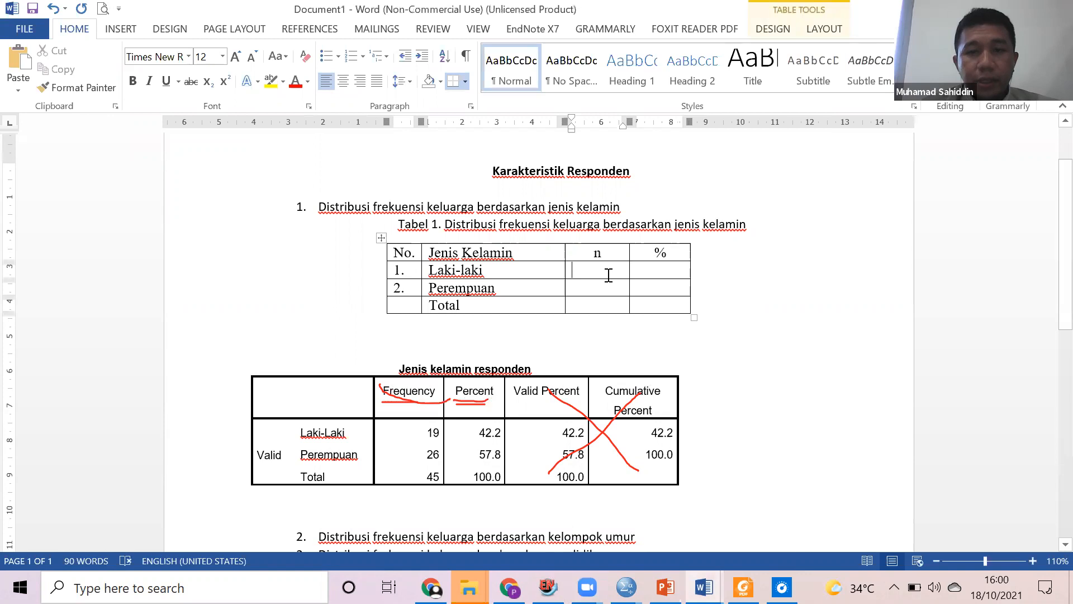
{"action": "type", "text": "19"}
{"action": "key", "text": "Tab"}
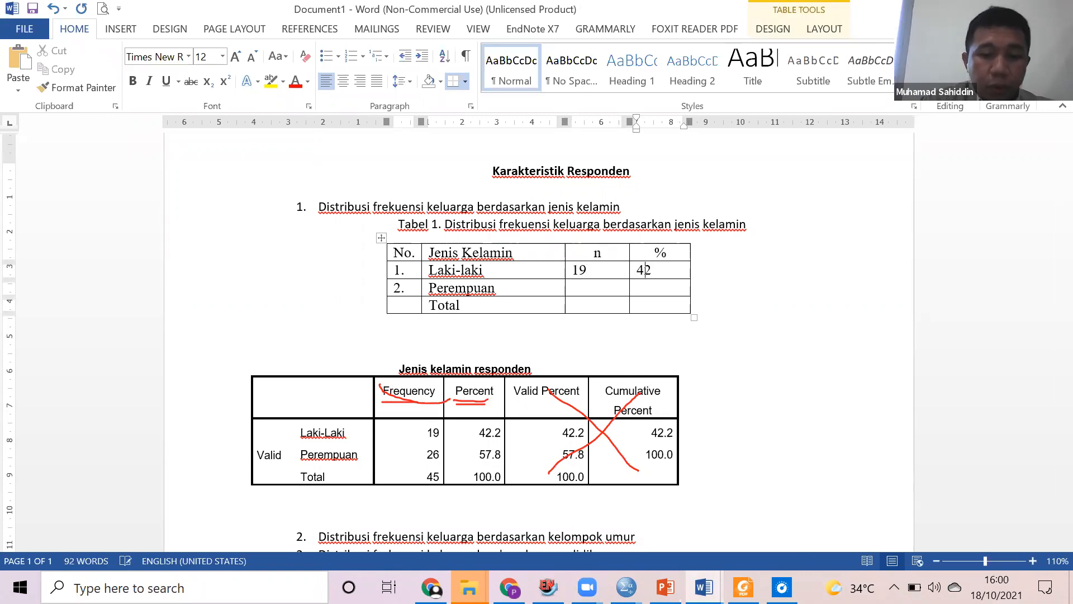
{"action": "type", "text": "42,3"}
{"action": "key", "text": "Down"}
{"action": "key", "text": "BackSpace"}
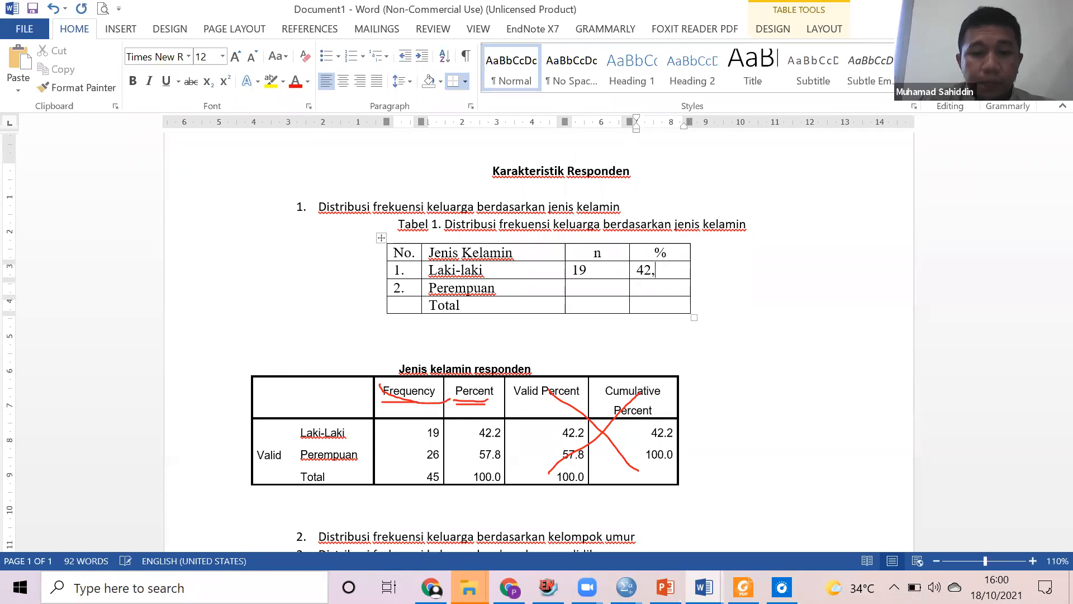
{"action": "key", "text": "Left"}
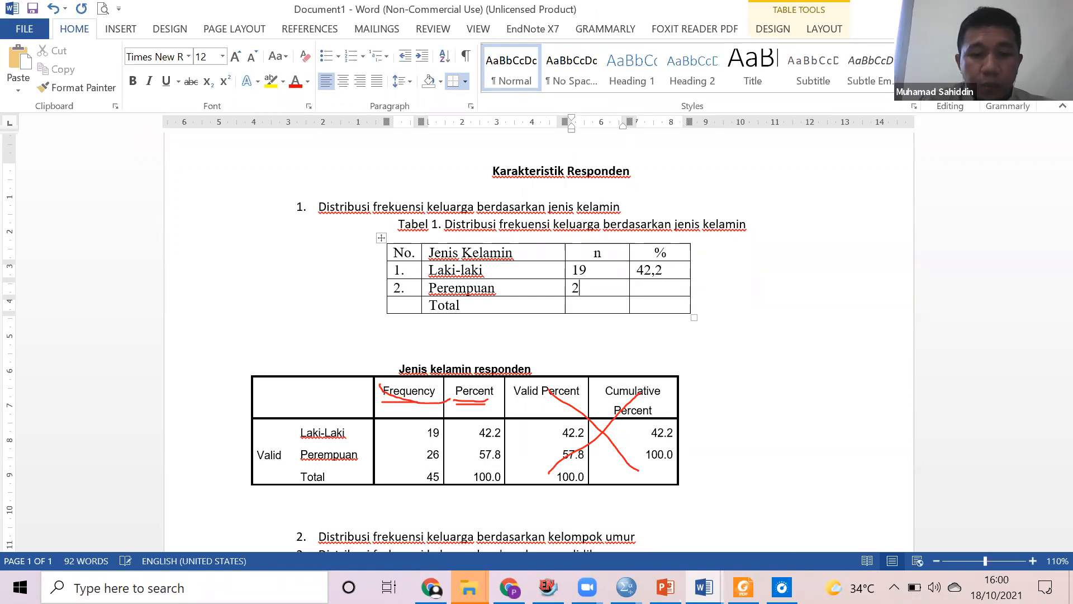
{"action": "key", "text": "Right"}
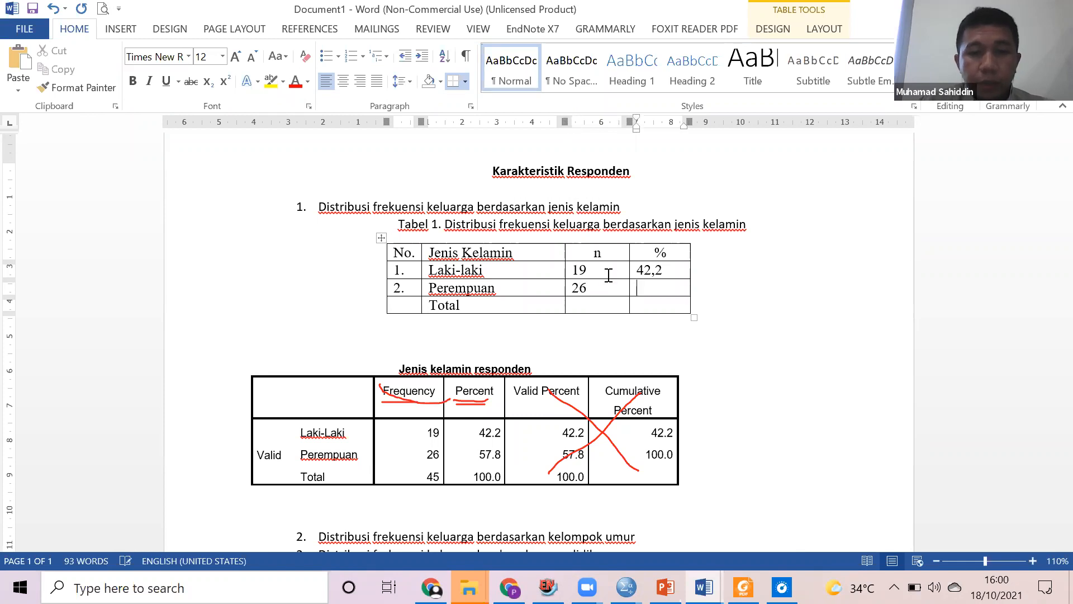
{"action": "type", "text": "57"}
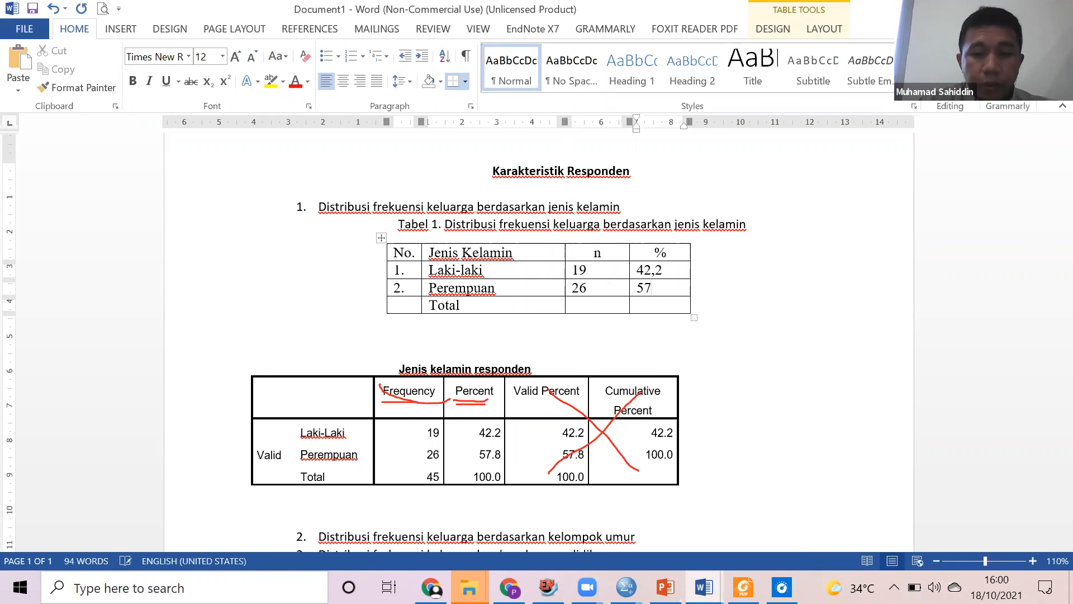
{"action": "type", "text": ",8"}
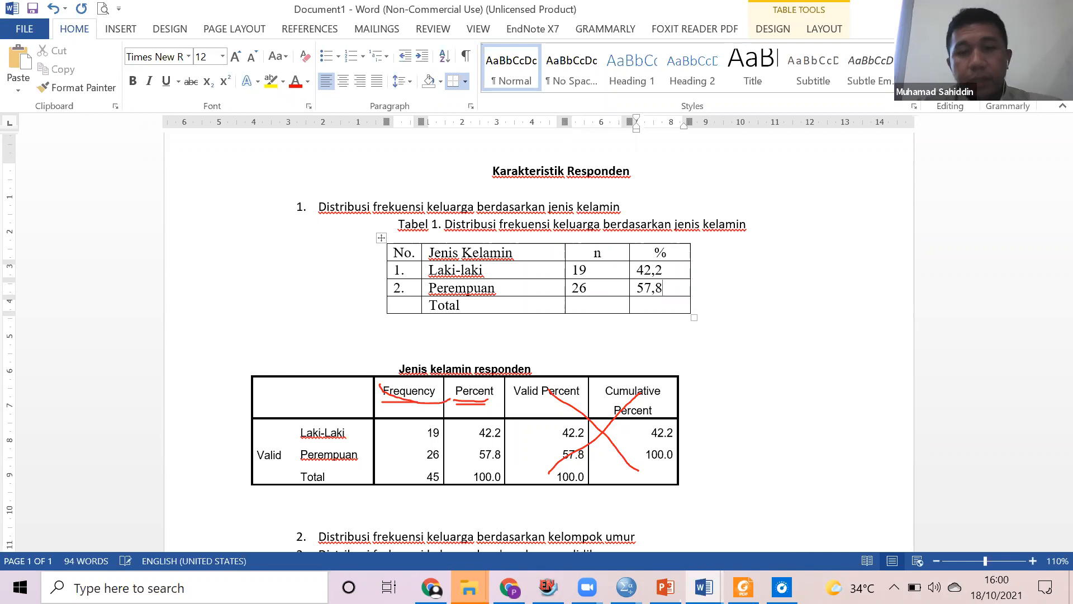
Set the font of the whole Tabel 1 table to Calibri (Body), size 11.
{"action": "left_click", "coordinate": [409, 271]}
{"action": "left_click", "coordinate": [382, 240]}
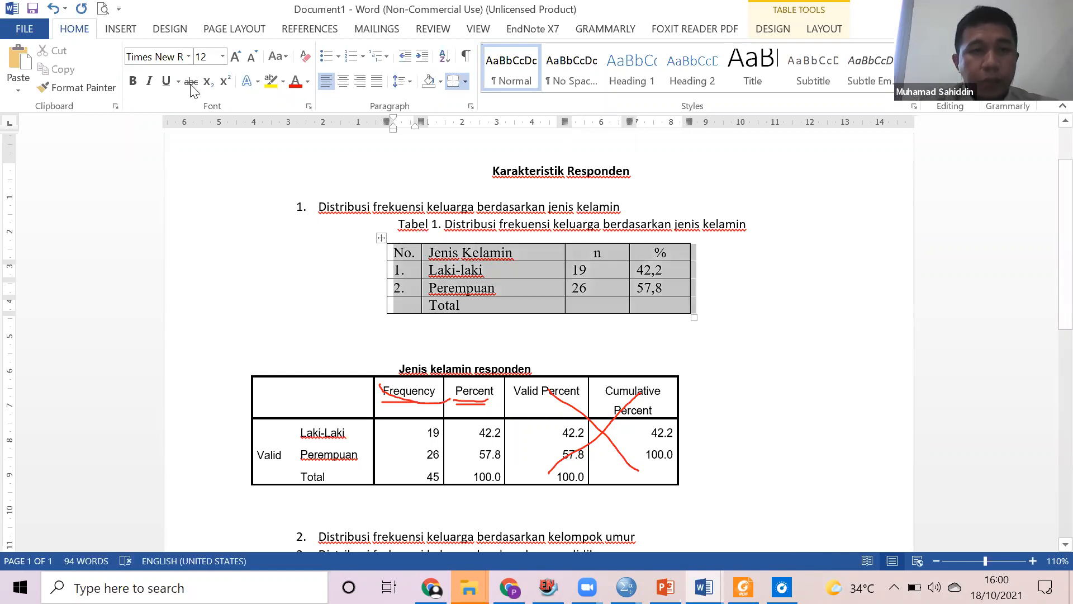
{"action": "left_click", "coordinate": [189, 57]}
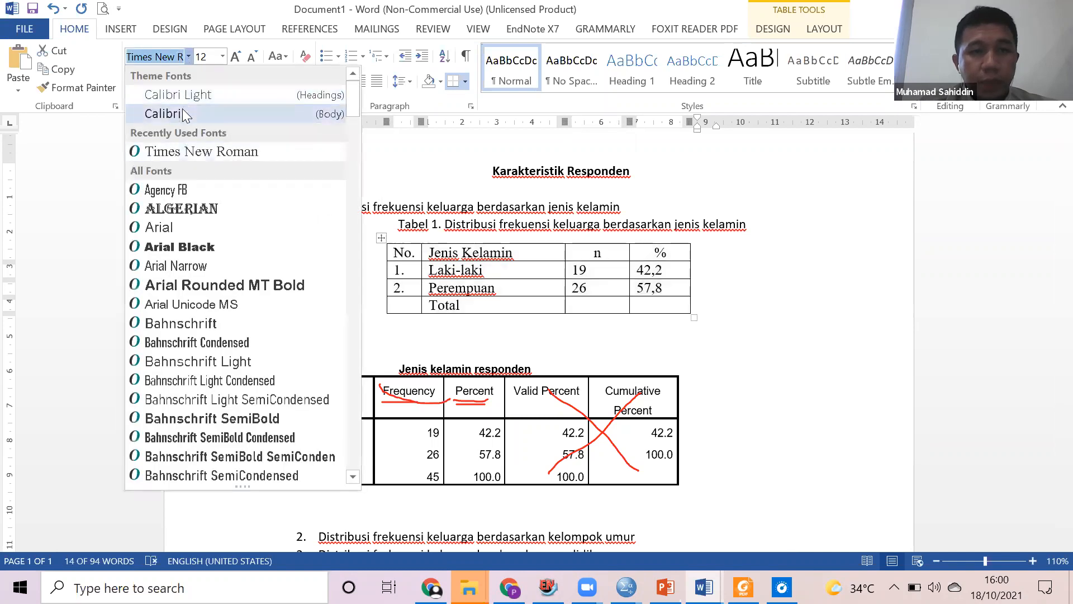
{"action": "left_click", "coordinate": [180, 113]}
{"action": "left_click", "coordinate": [542, 340]}
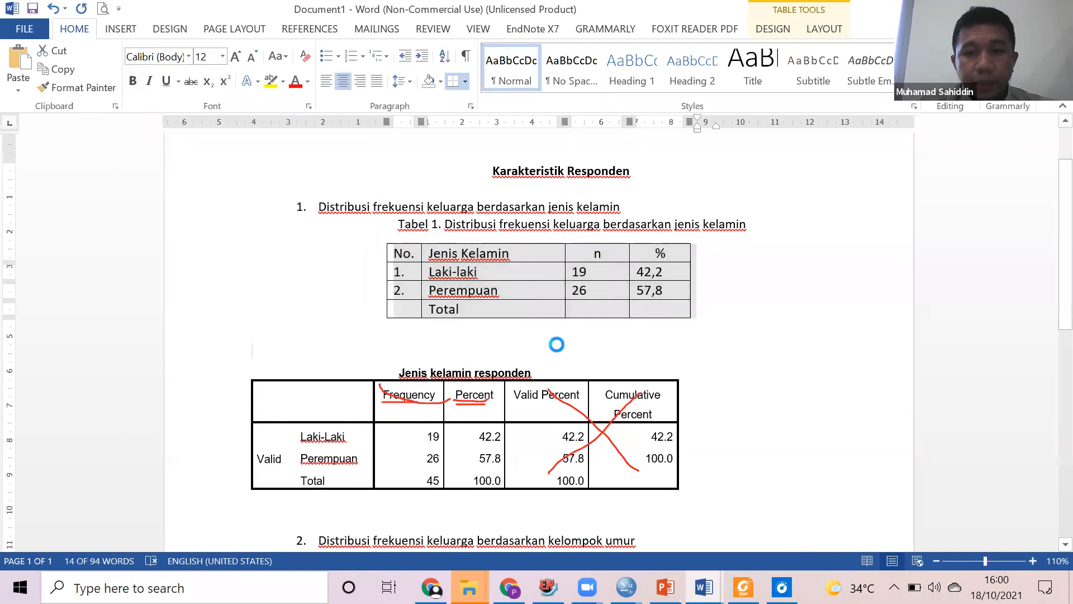
{"action": "left_click", "coordinate": [436, 286]}
{"action": "left_click", "coordinate": [381, 238]}
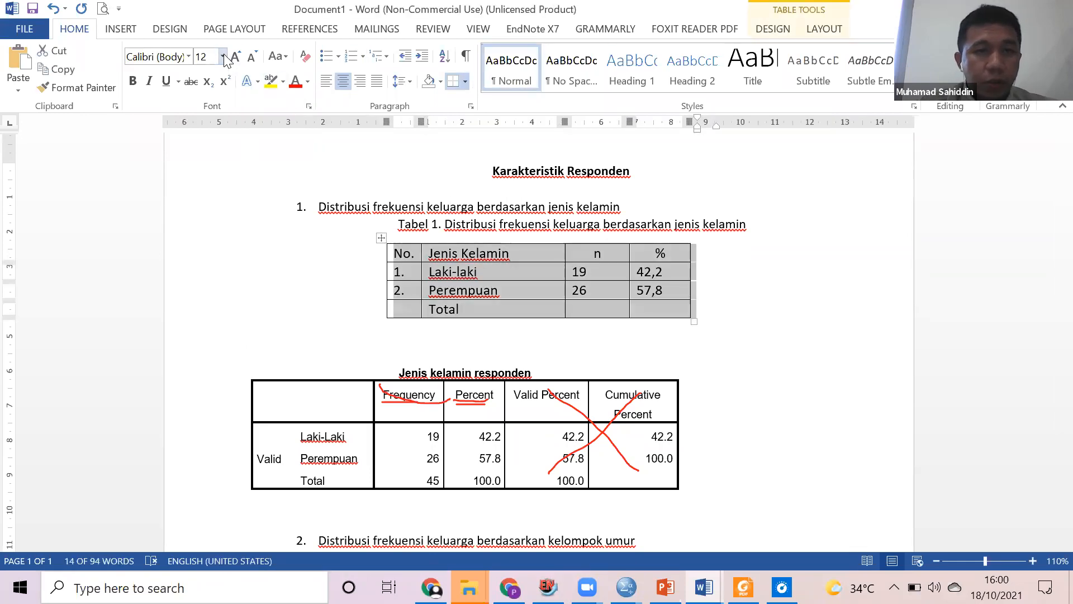
{"action": "left_click", "coordinate": [222, 57]}
{"action": "left_click", "coordinate": [216, 125]}
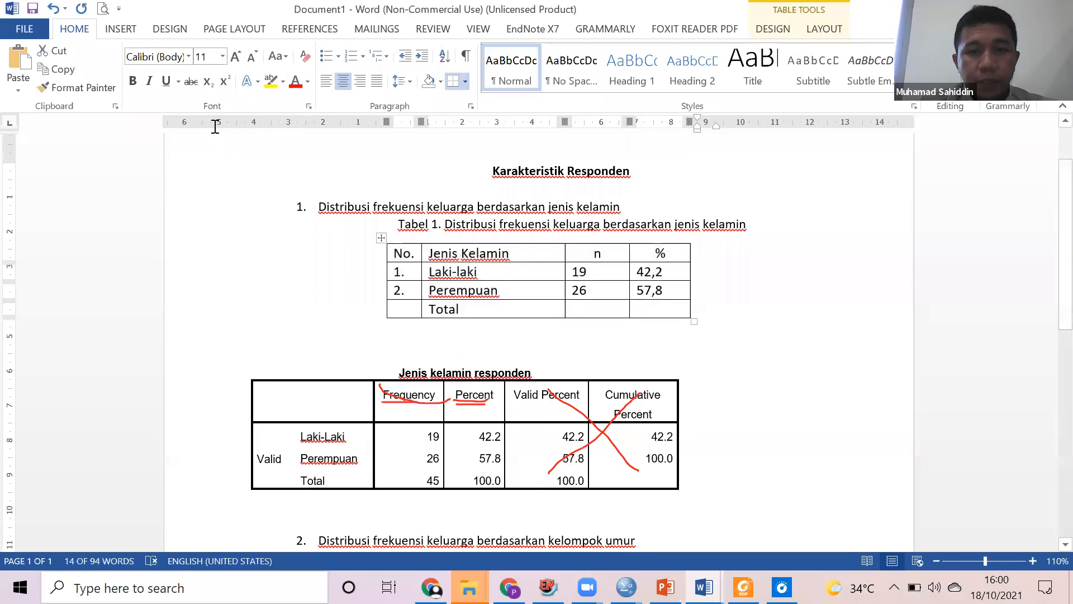
{"action": "left_click", "coordinate": [424, 349]}
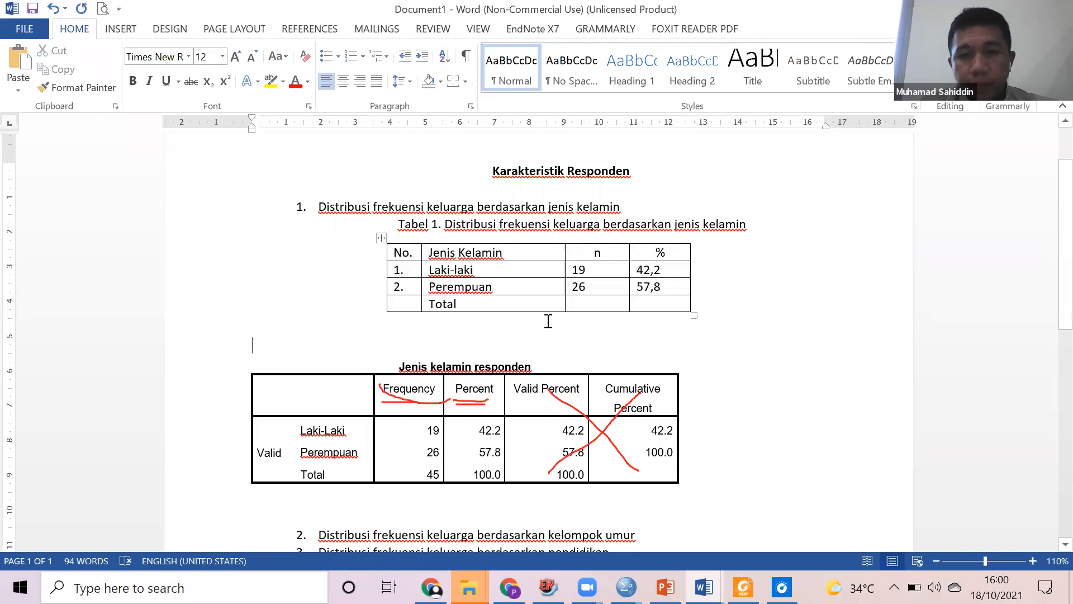
Enter 45 and 100 in the Total row of Tabel 1 and delete the pasted SPSS table below it.
{"action": "left_click", "coordinate": [588, 305]}
{"action": "type", "text": "45"}
{"action": "key", "text": "Tab"}
{"action": "type", "text": "100"}
{"action": "left_click_drag", "start_coordinate": [285, 334], "coordinate": [405, 499]}
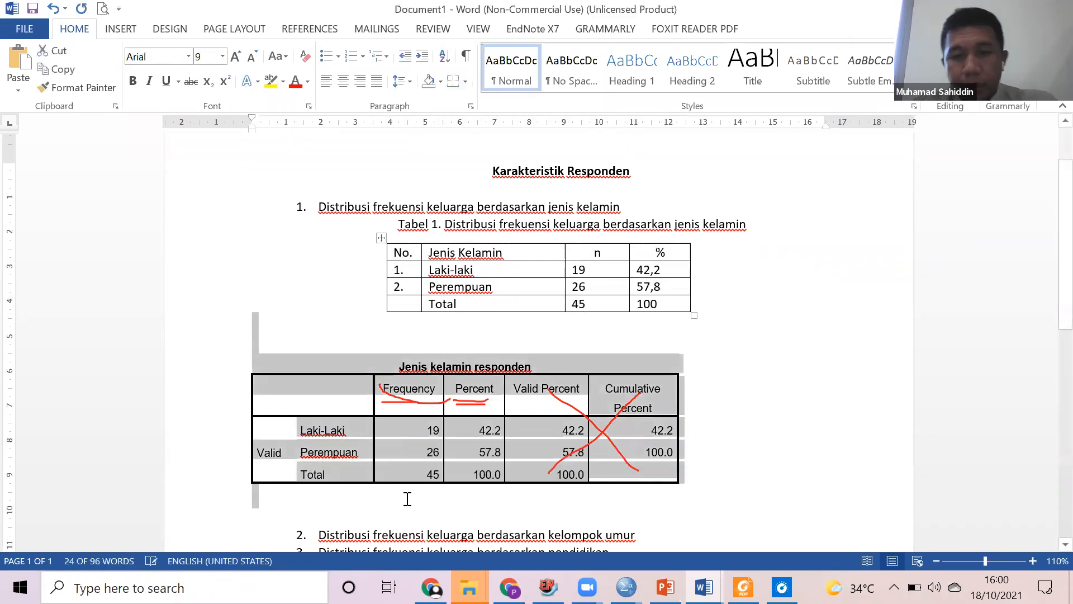
{"action": "key", "text": "Delete"}
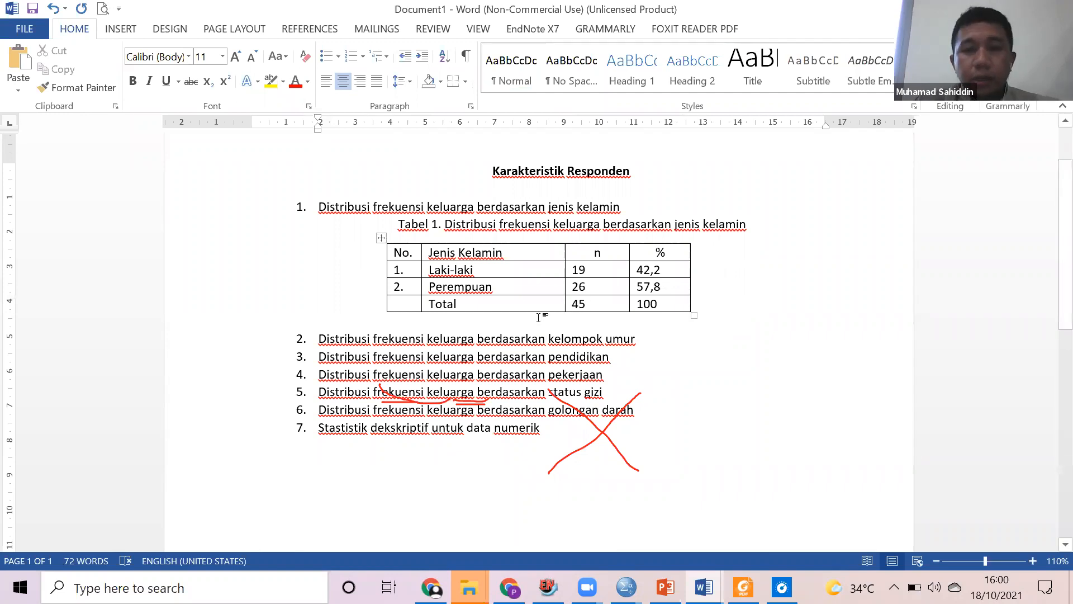
Center the values in the n and % columns of the Tabel 1 table.
{"action": "left_click_drag", "start_coordinate": [593, 274], "coordinate": [661, 301]}
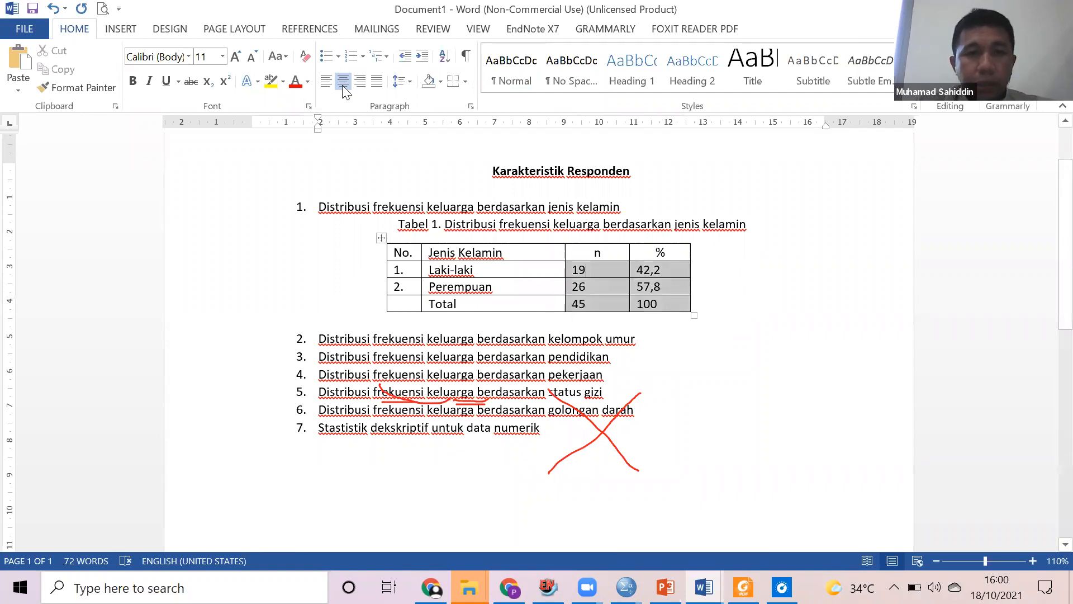
{"action": "left_click", "coordinate": [343, 85]}
{"action": "left_click", "coordinate": [766, 325]}
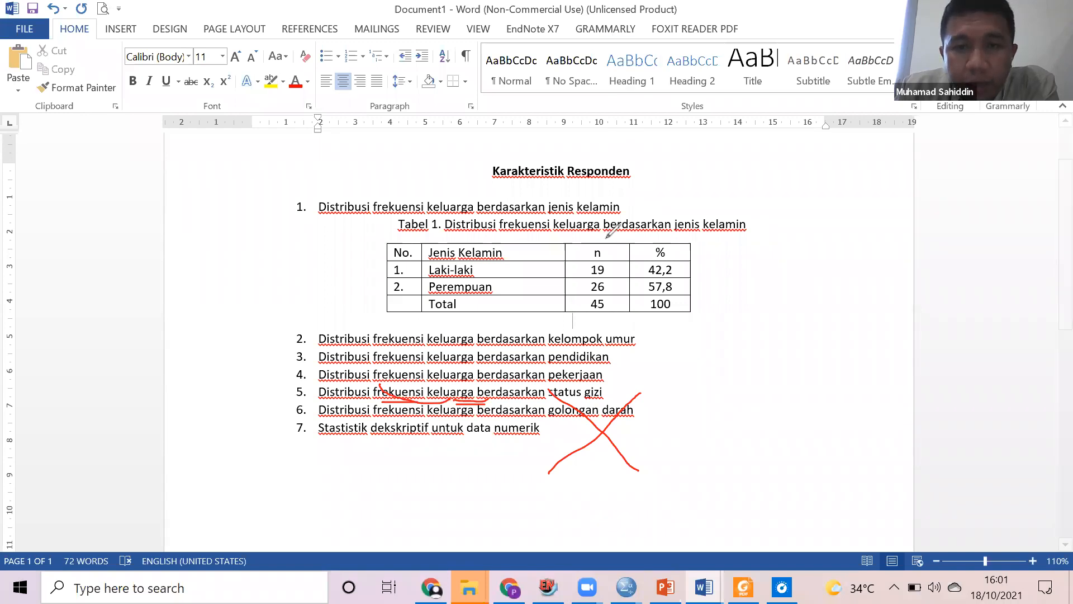
{"action": "mouse_move", "coordinate": [595, 244]}
{"action": "left_mouse_down"}
{"action": "mouse_move", "coordinate": [606, 240]}
{"action": "mouse_move", "coordinate": [606, 251]}
{"action": "left_mouse_up"}
{"action": "left_click_drag", "start_coordinate": [597, 311], "coordinate": [606, 306]}
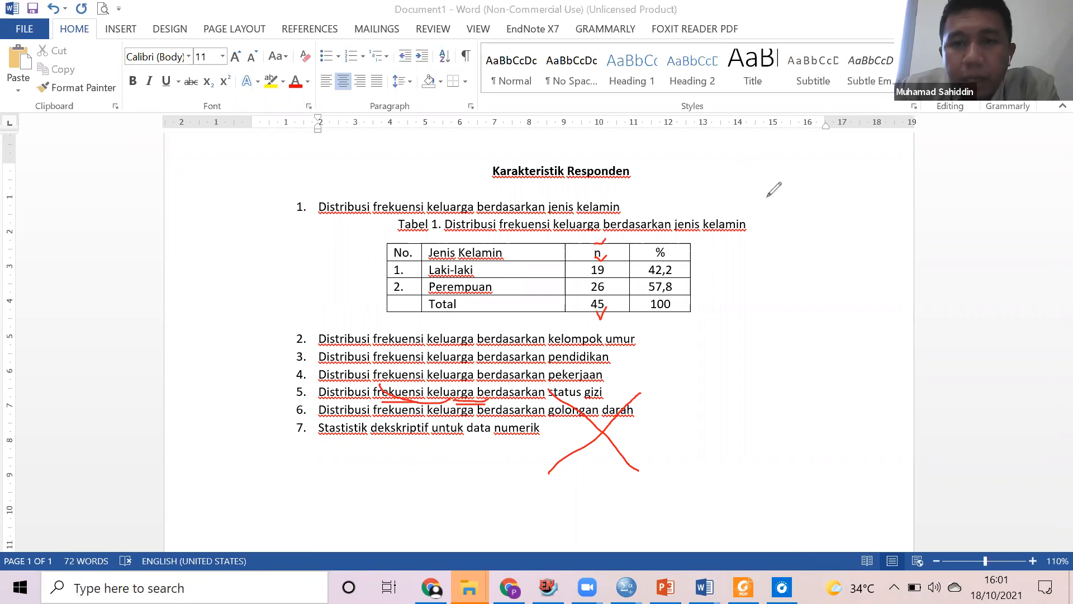
{"action": "left_click", "coordinate": [703, 146]}
{"action": "left_click", "coordinate": [758, 136]}
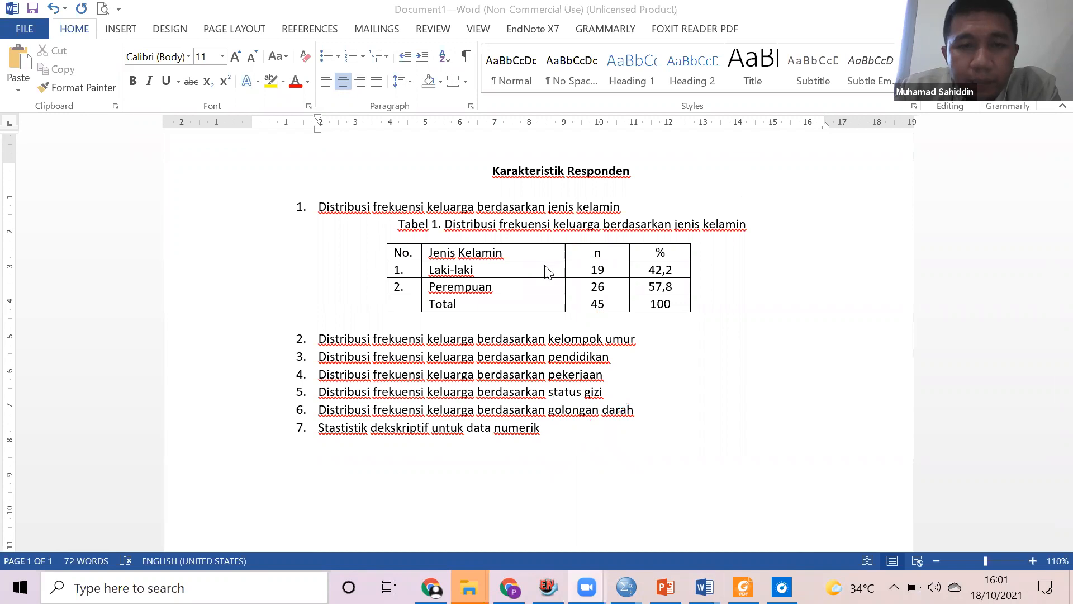
{"action": "left_click", "coordinate": [544, 267]}
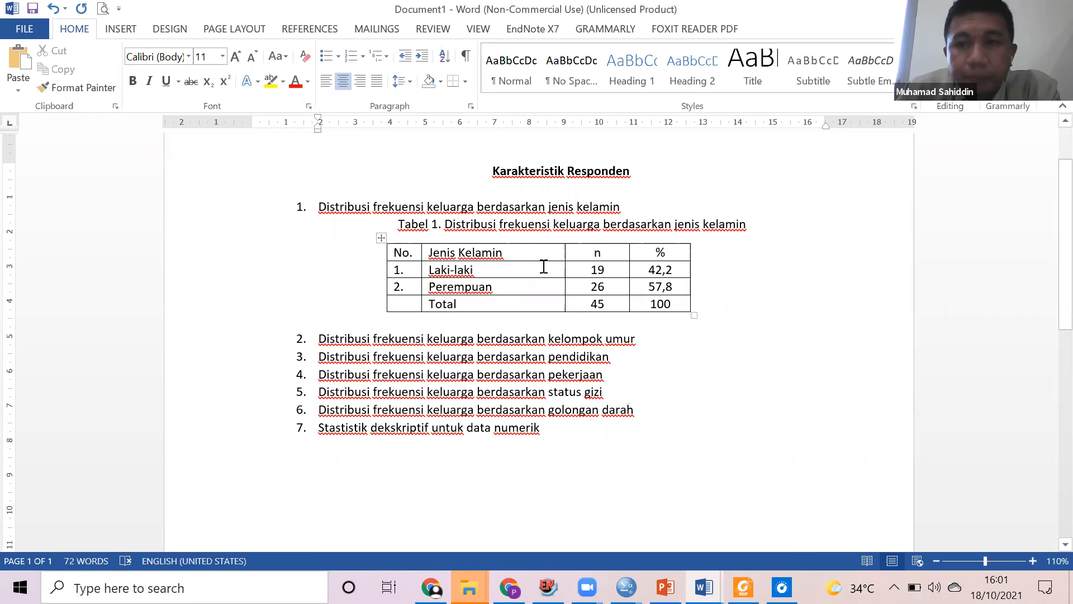
{"action": "left_click", "coordinate": [383, 239]}
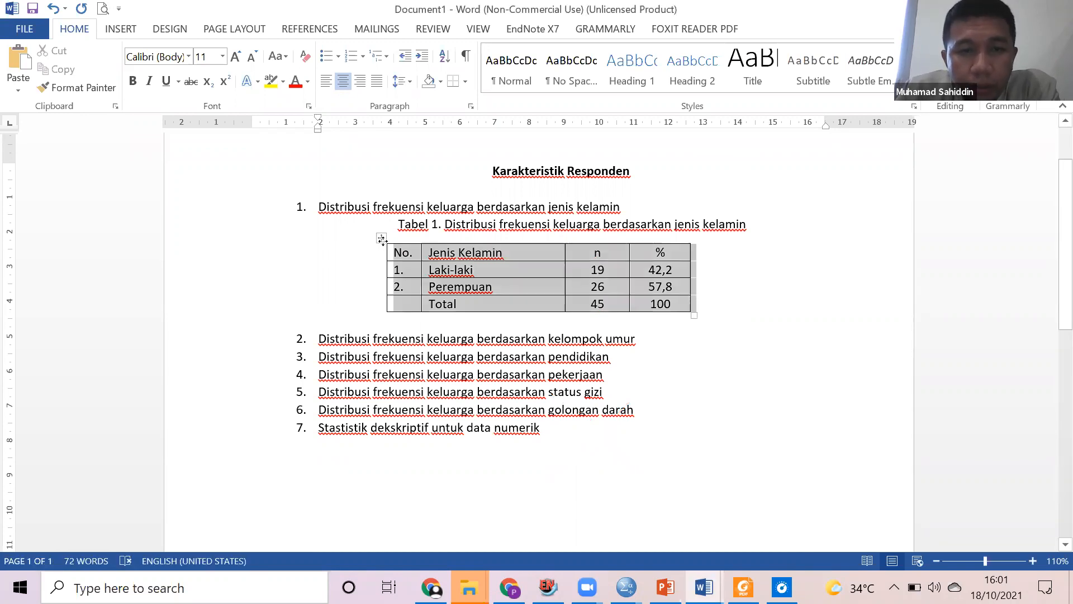
{"action": "left_click", "coordinate": [675, 311]}
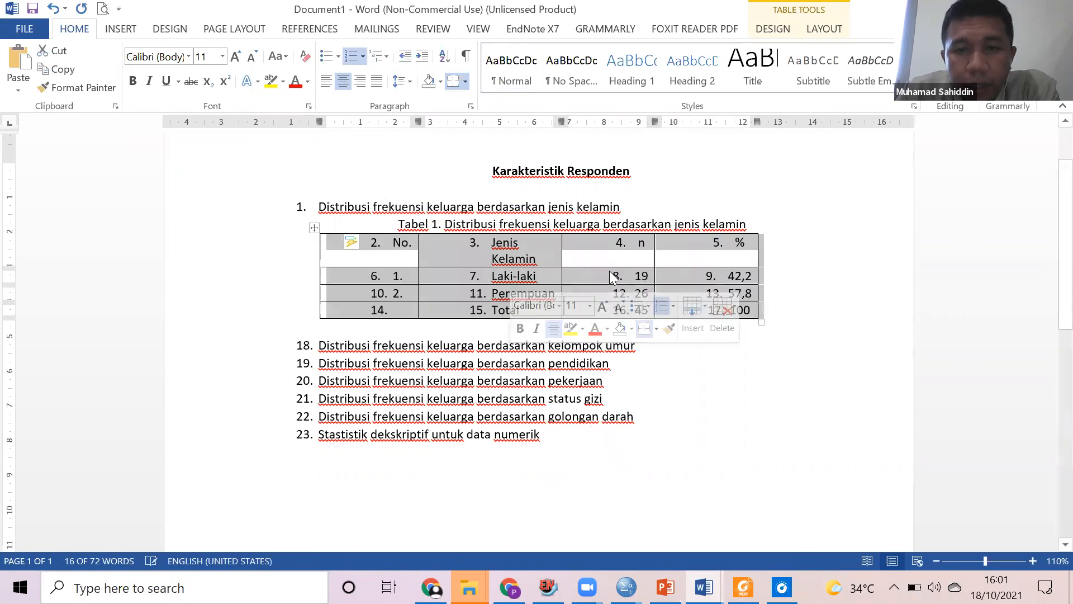
{"action": "key", "text": "ctrl+z"}
{"action": "left_click", "coordinate": [725, 347]}
{"action": "left_click_drag", "start_coordinate": [682, 305], "coordinate": [412, 249]}
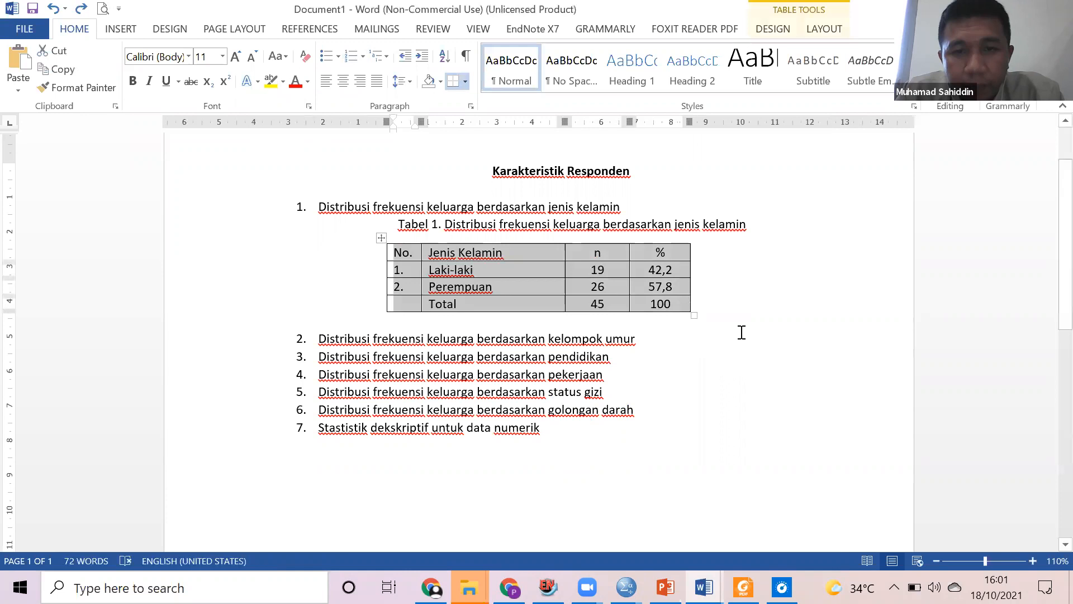
{"action": "left_click", "coordinate": [744, 331]}
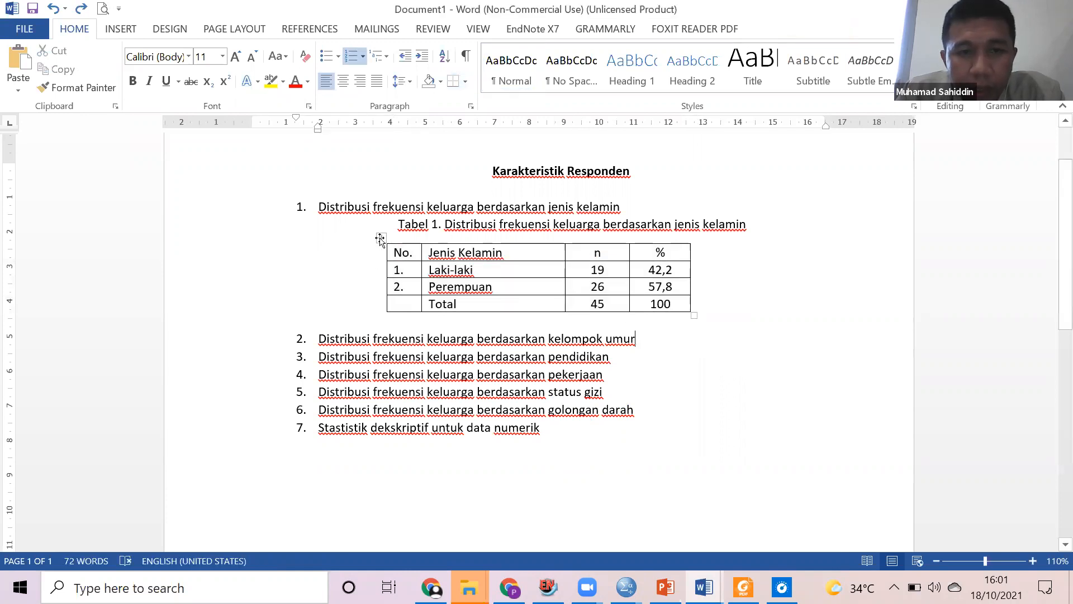
Apply the black-and-grey banded List Table style with only horizontal rules to the Tabel 1 table and center the table on the page.
{"action": "left_click", "coordinate": [466, 256]}
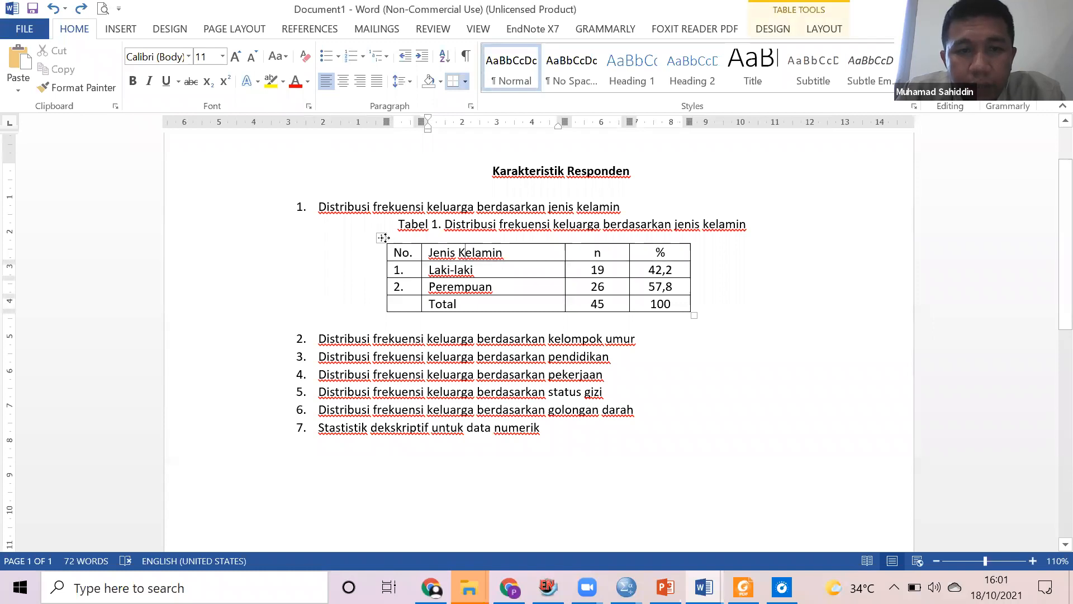
{"action": "left_click", "coordinate": [383, 238]}
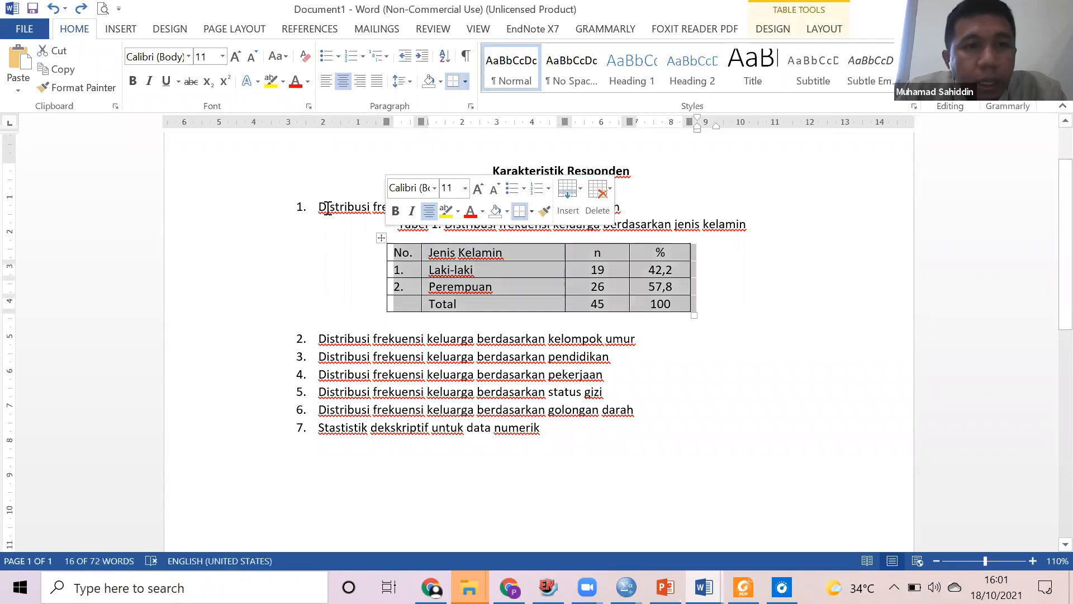
{"action": "left_click", "coordinate": [180, 31]}
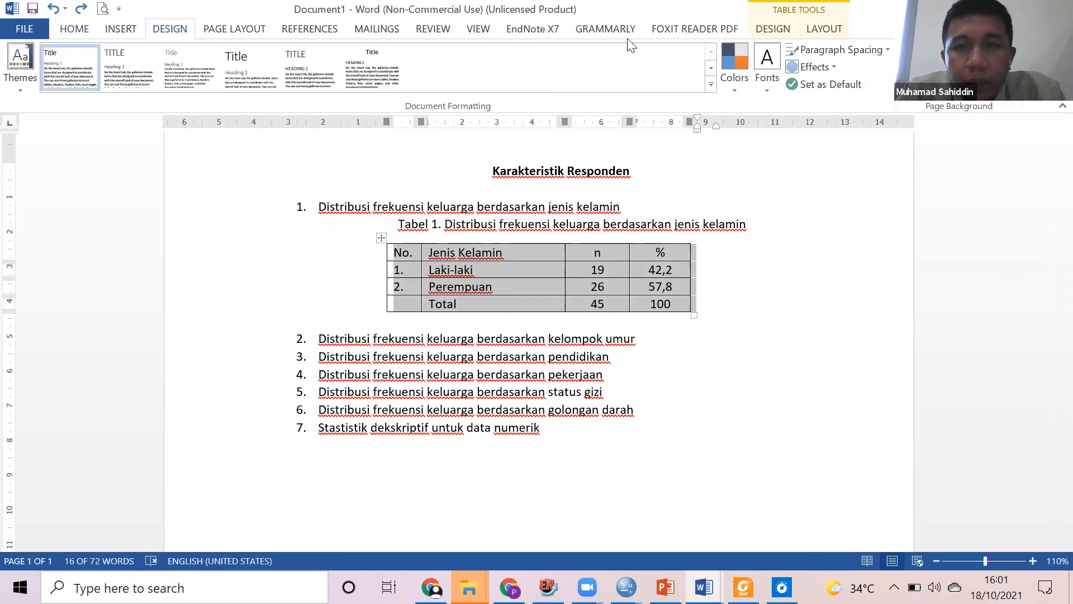
{"action": "left_click", "coordinate": [780, 31]}
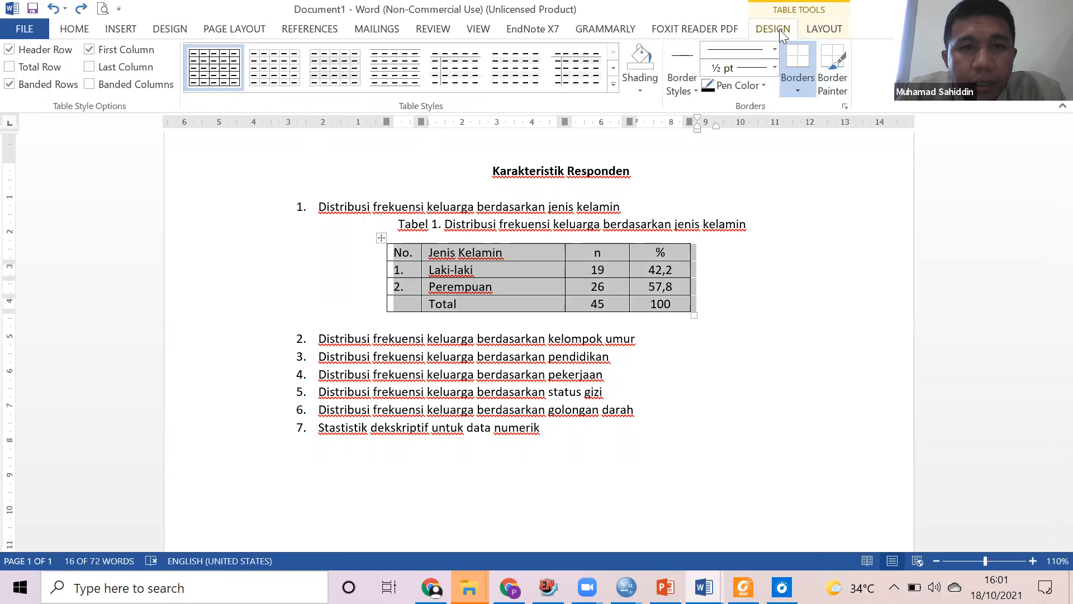
{"action": "left_click", "coordinate": [614, 84]}
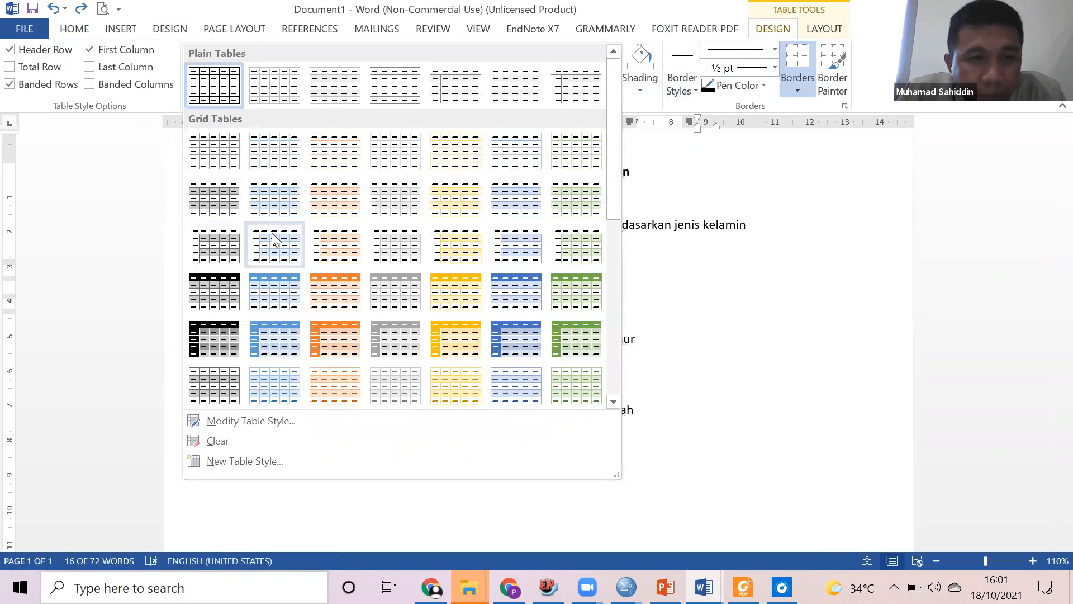
{"action": "scroll", "coordinate": [277, 241], "scroll_direction": "down", "scroll_amount": 8}
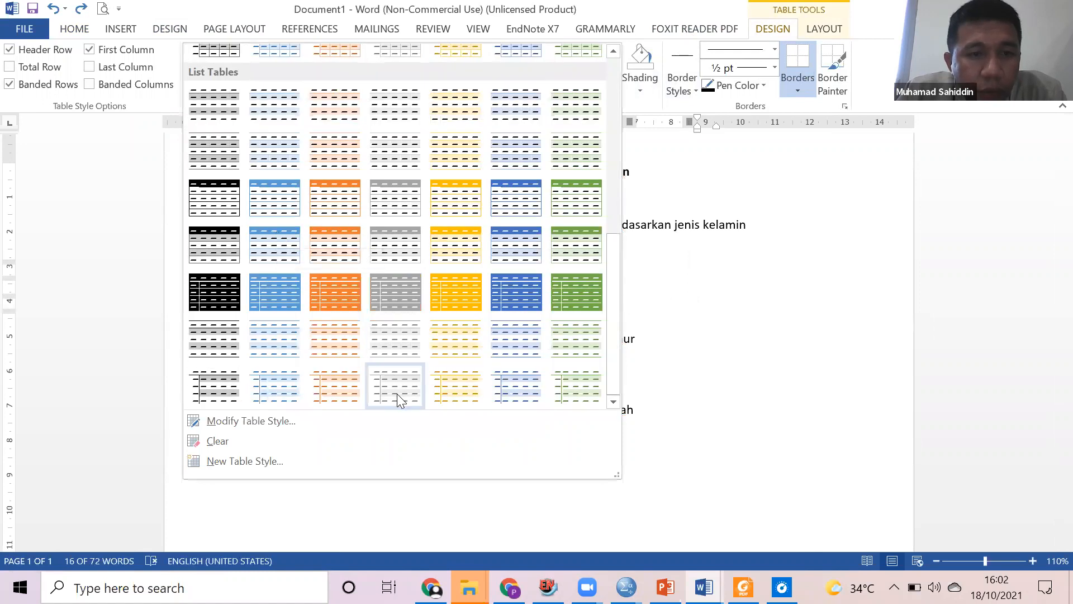
{"action": "left_click", "coordinate": [218, 349]}
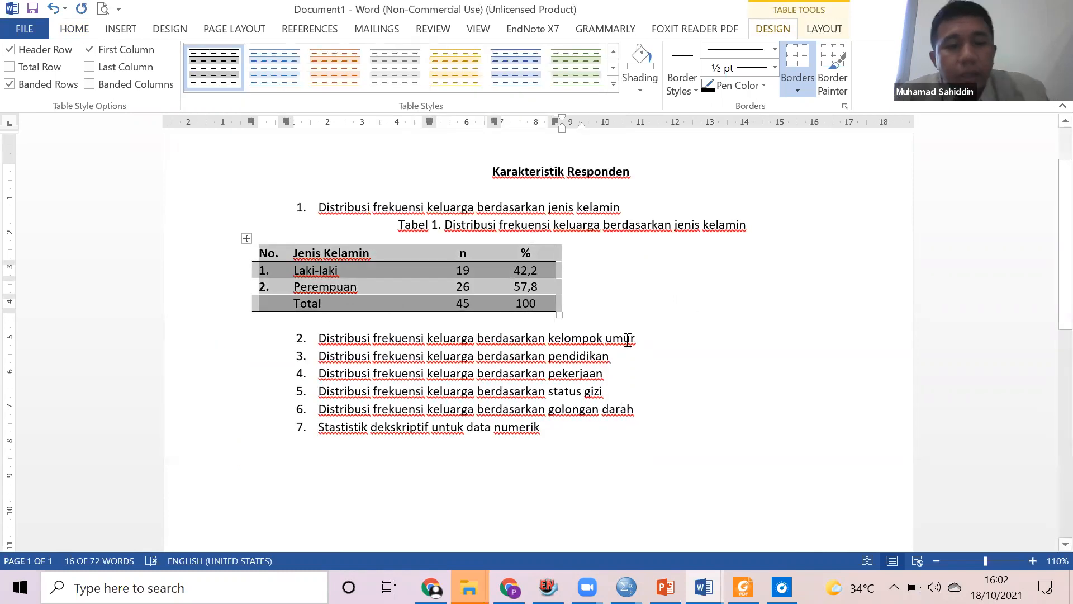
{"action": "key", "text": "ctrl+e"}
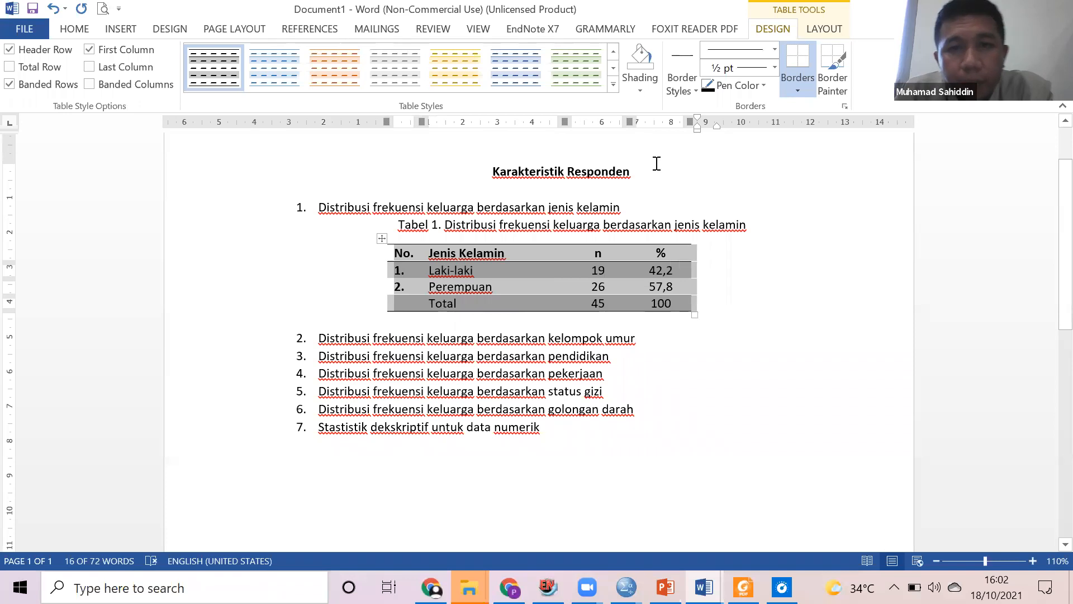
Remove the shading and the bold formatting from the whole Tabel 1 table.
{"action": "left_click", "coordinate": [643, 88]}
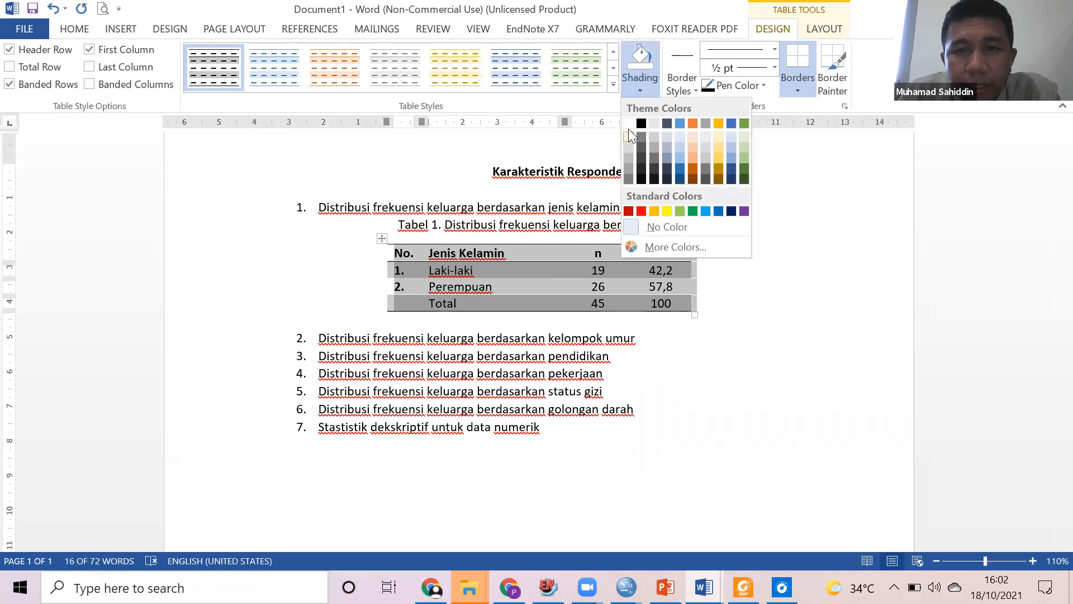
{"action": "left_click", "coordinate": [667, 227]}
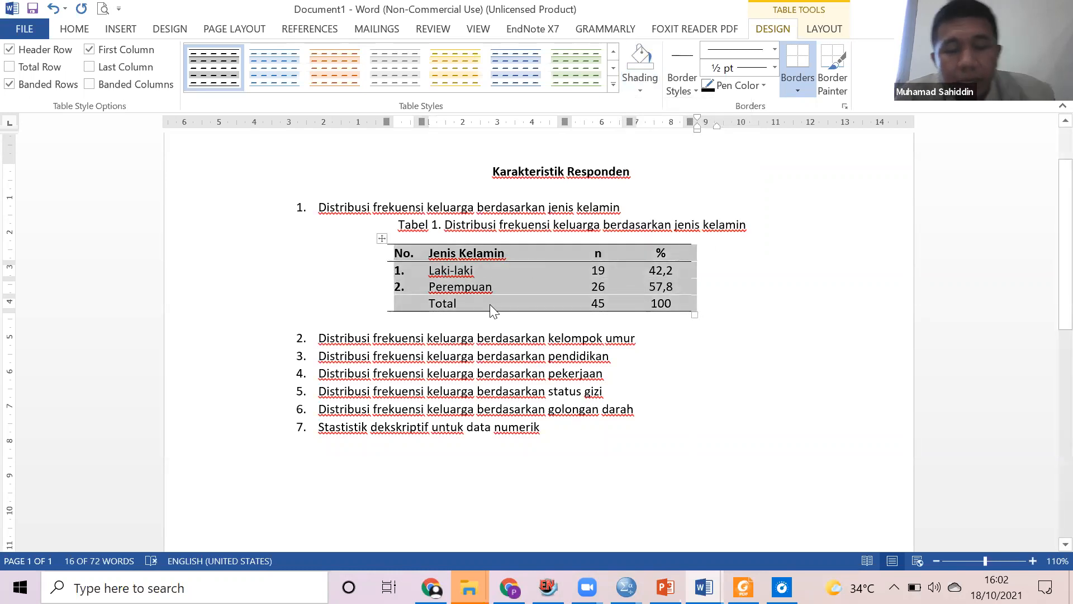
{"action": "key", "text": "ctrl+b"}
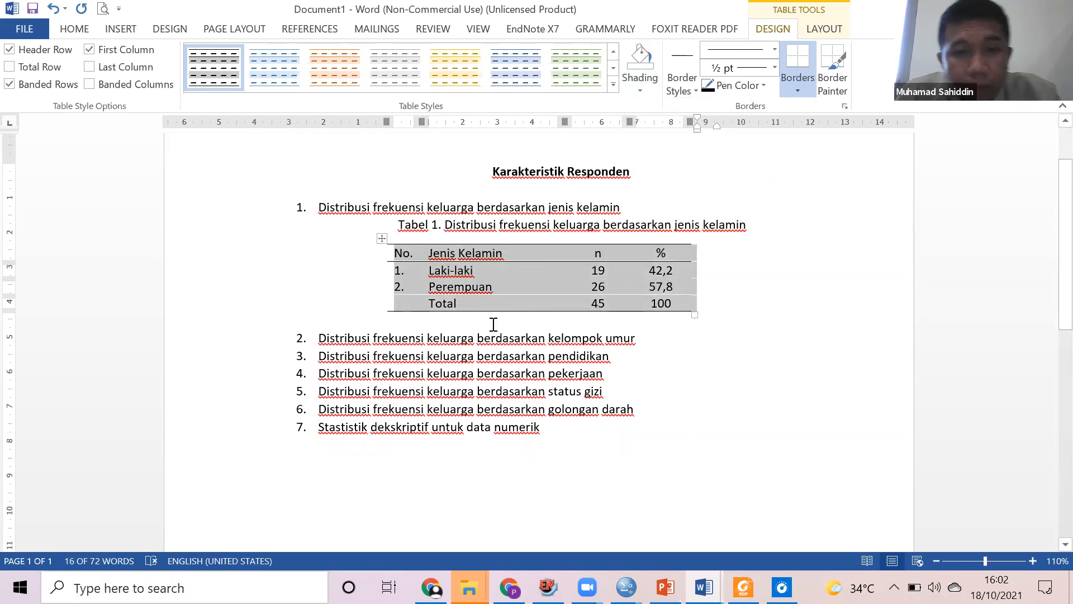
Check the layout of the Tabel 1 section in the print preview at a larger zoom.
{"action": "left_click", "coordinate": [493, 324]}
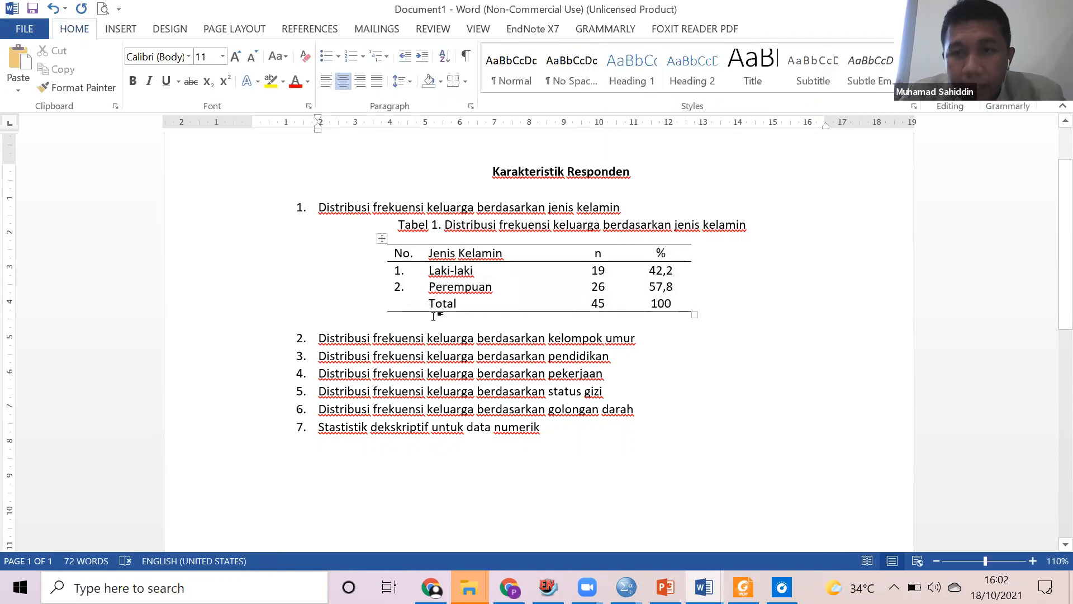
{"action": "left_click", "coordinate": [103, 8]}
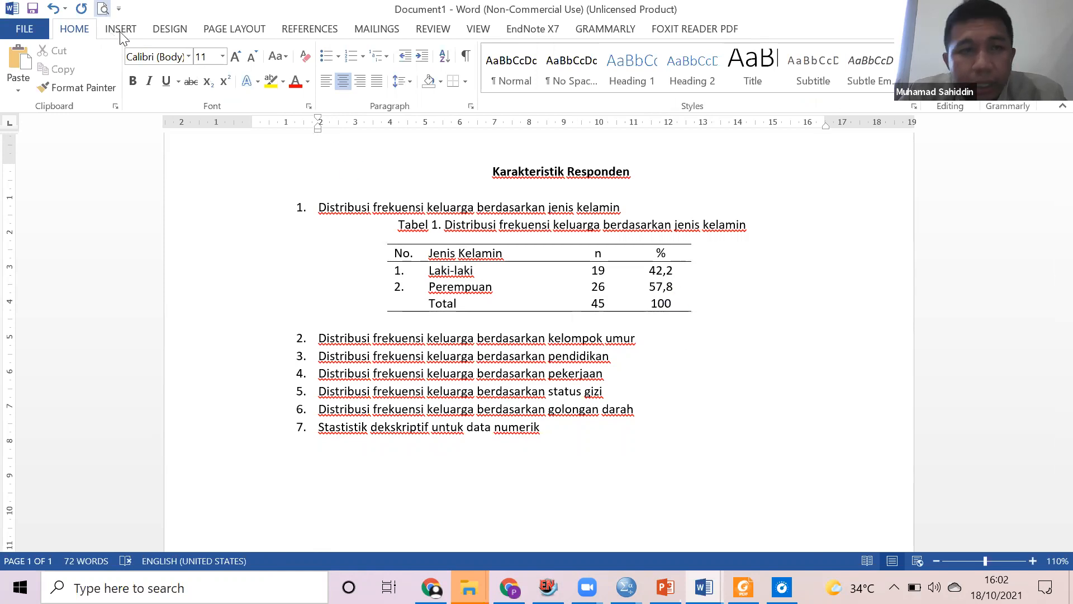
{"action": "scroll", "coordinate": [745, 310], "scroll_direction": "up", "scroll_amount": 5}
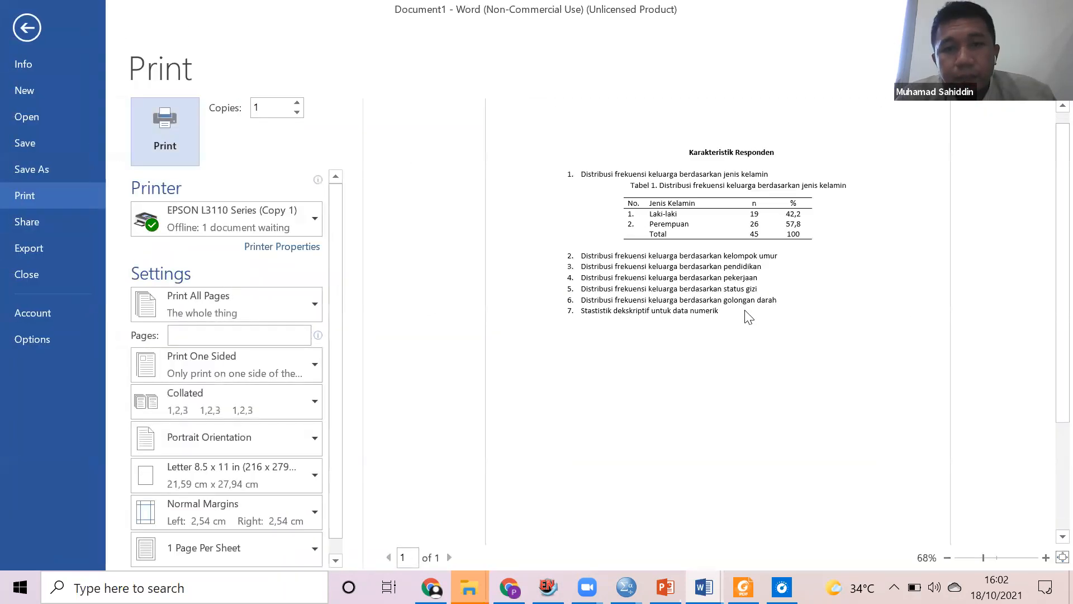
{"action": "scroll", "coordinate": [782, 235], "scroll_direction": "up", "scroll_amount": 1}
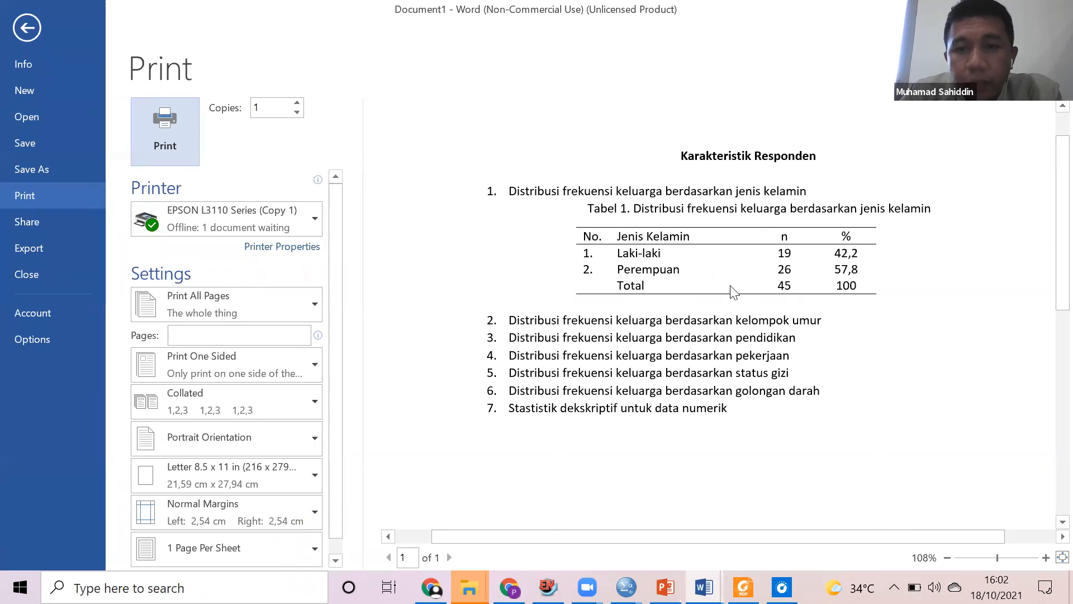
{"action": "key", "text": "Escape"}
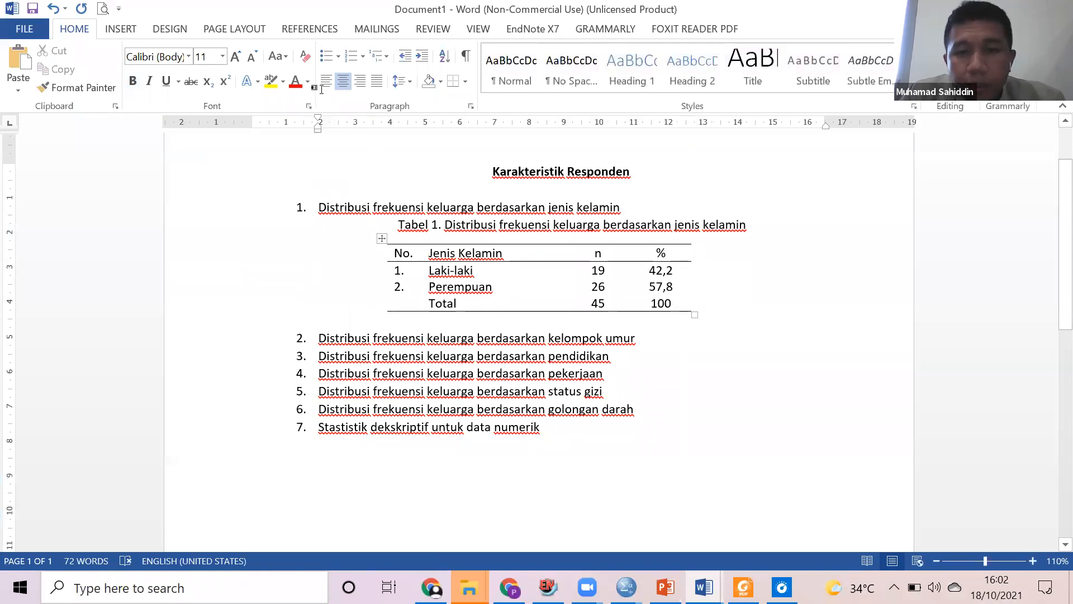
Add a percent sign after 42,2, 57,8 and 100 in the % column of the Tabel 1 table.
{"action": "left_click", "coordinate": [692, 274]}
{"action": "type", "text": "%"}
{"action": "left_click", "coordinate": [690, 290]}
{"action": "type", "text": "%%"}
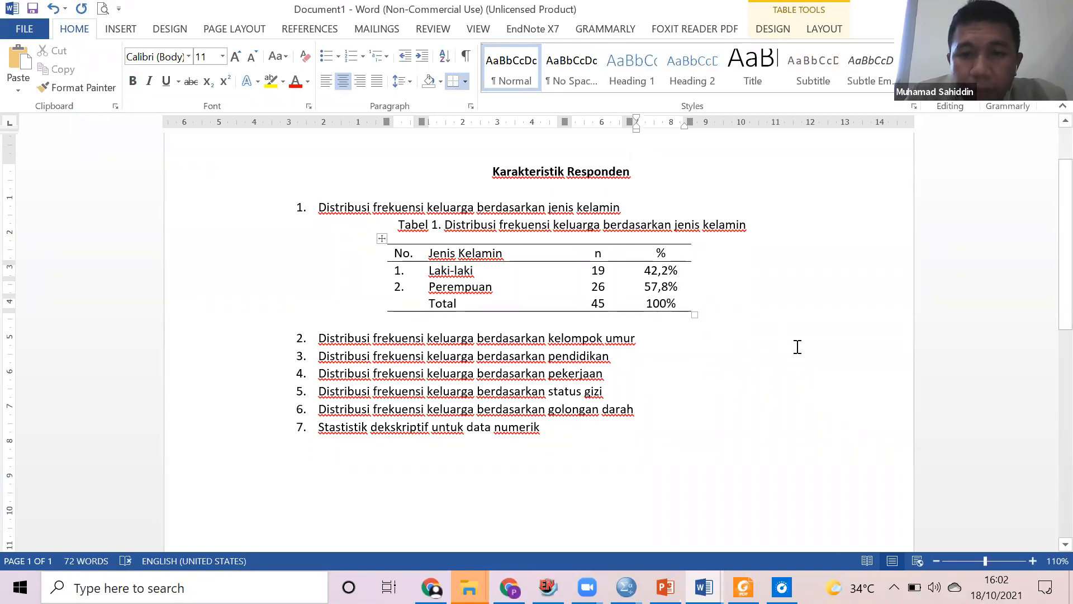
Remove the percent signs from the three values in the % column of the Tabel 1 table.
{"action": "left_click", "coordinate": [689, 278]}
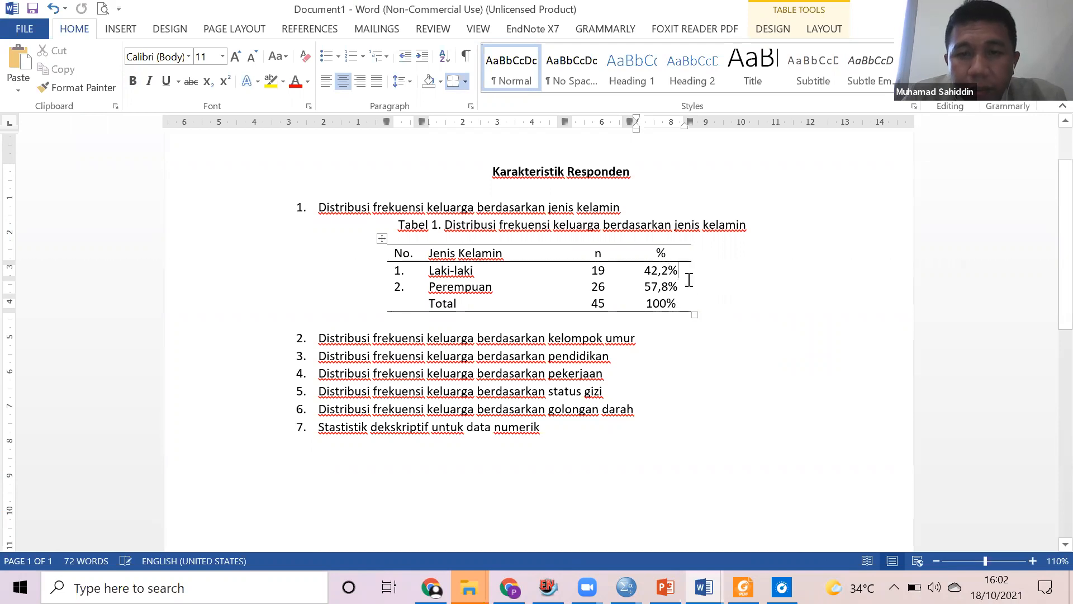
{"action": "key", "text": "BackSpace"}
{"action": "key", "text": "BackSpace"}
{"action": "left_click", "coordinate": [679, 304]}
{"action": "key", "text": "BackSpace"}
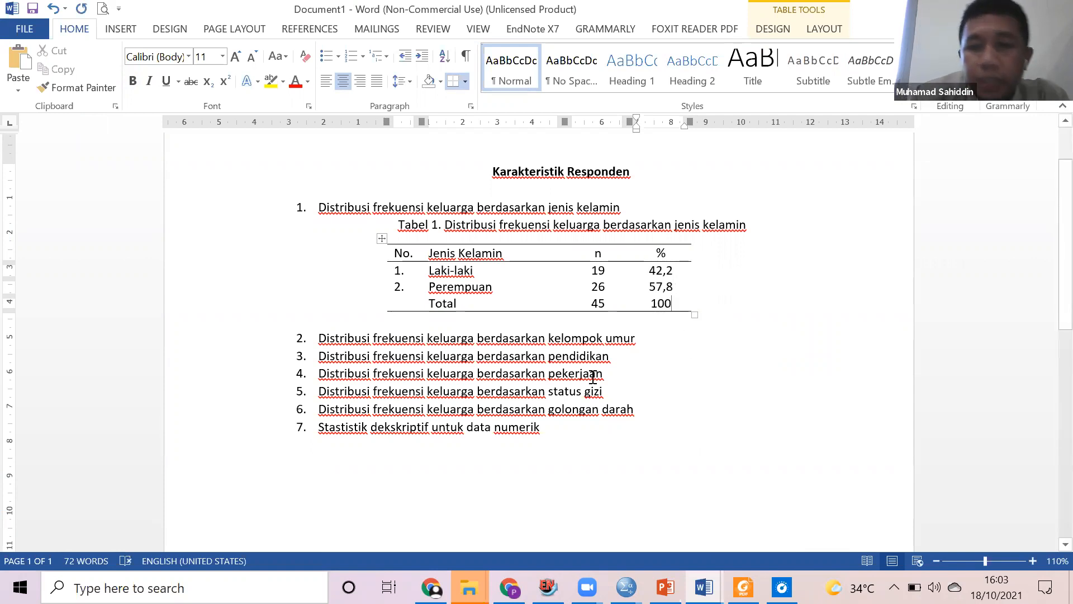
Left-align the empty line below the Tabel 1 table and add another blank line before item 2.
{"action": "left_click", "coordinate": [326, 322]}
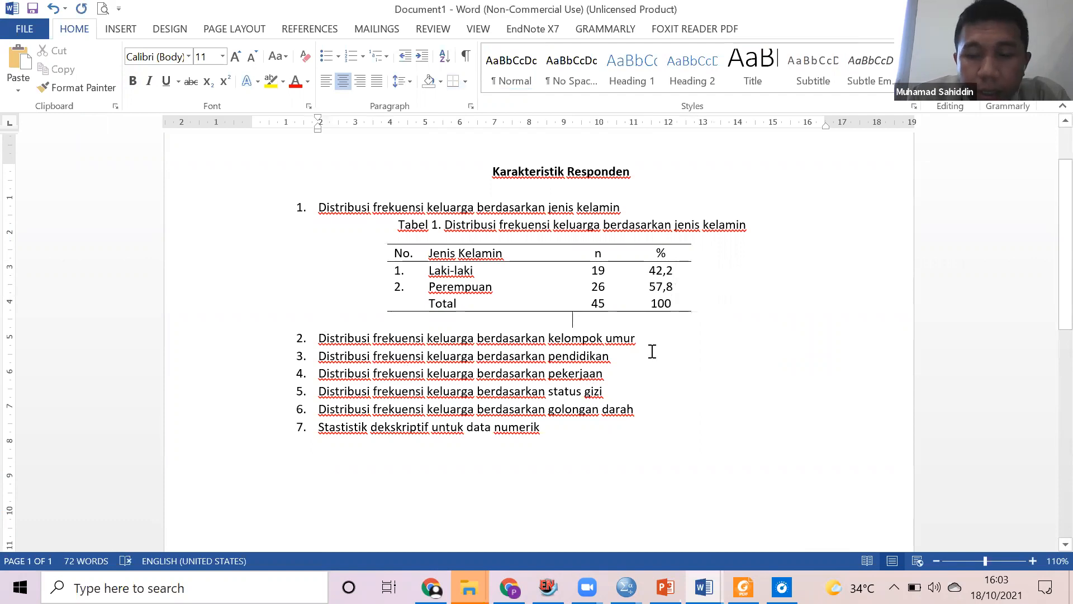
{"action": "key", "text": "ctrl+l"}
{"action": "key", "text": "Return"}
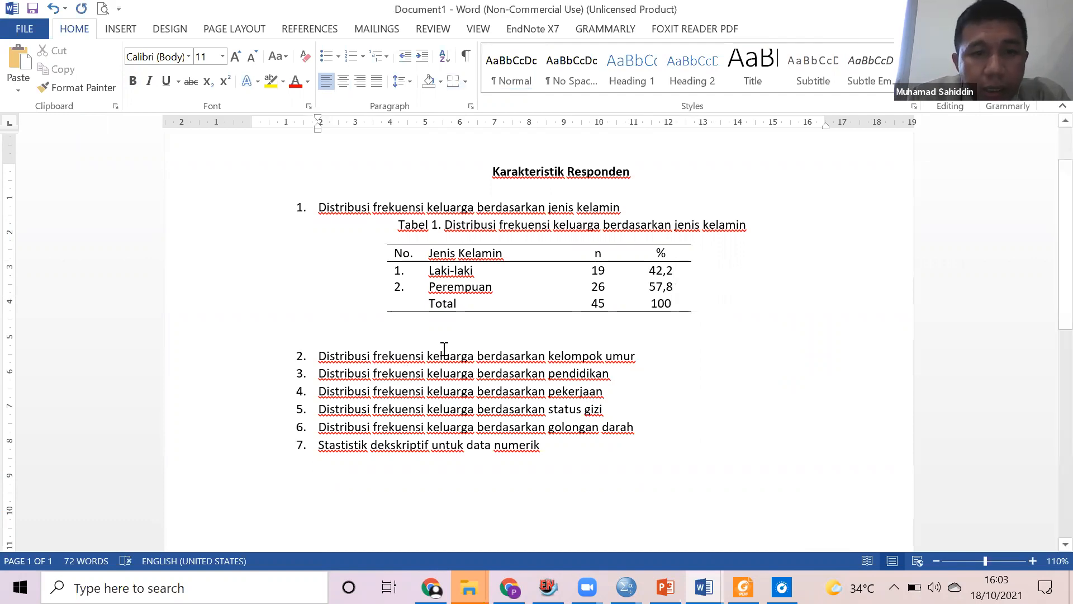
{"action": "left_click", "coordinate": [335, 326]}
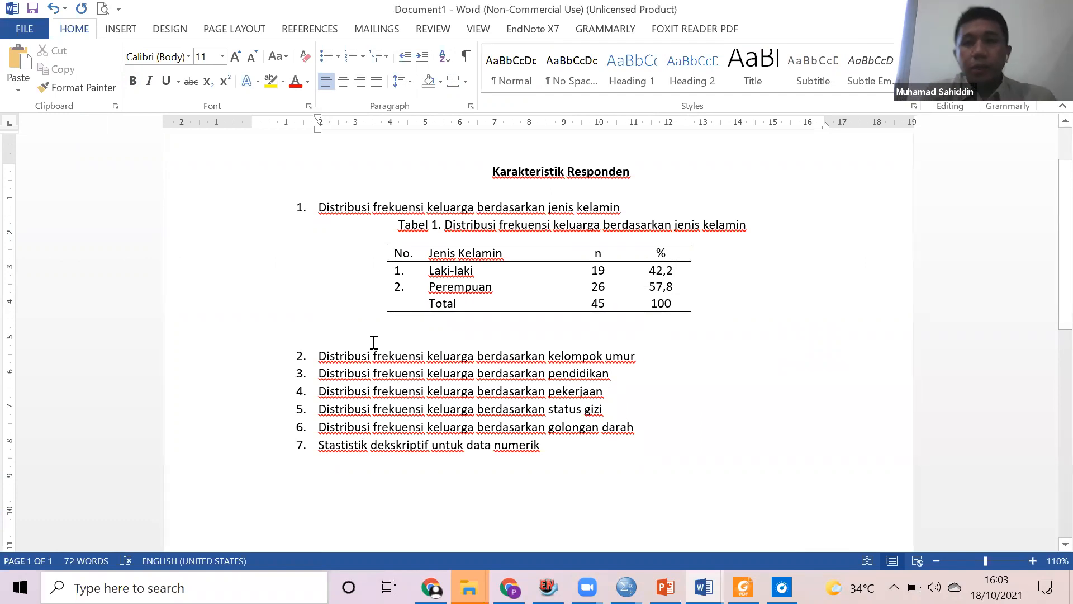
Write "Tabel 1 menunjukan bahwa sebagian besar keluarga berjenis kelamin perempuan" on the line directly below the Tabel 1 table.
{"action": "type", "text": "tab"}
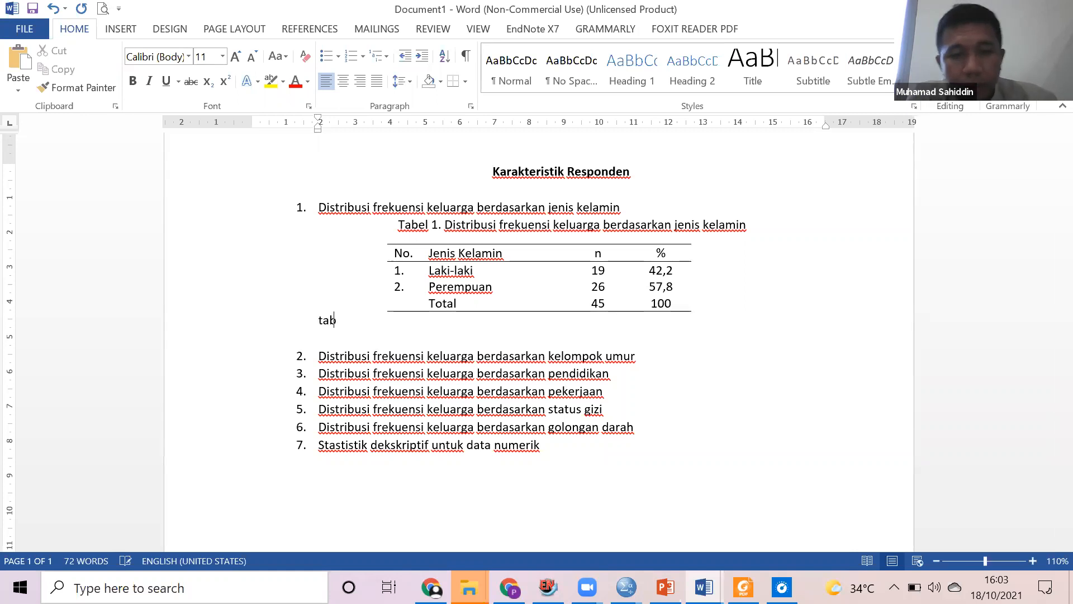
{"action": "type", "text": "el 1 menun"}
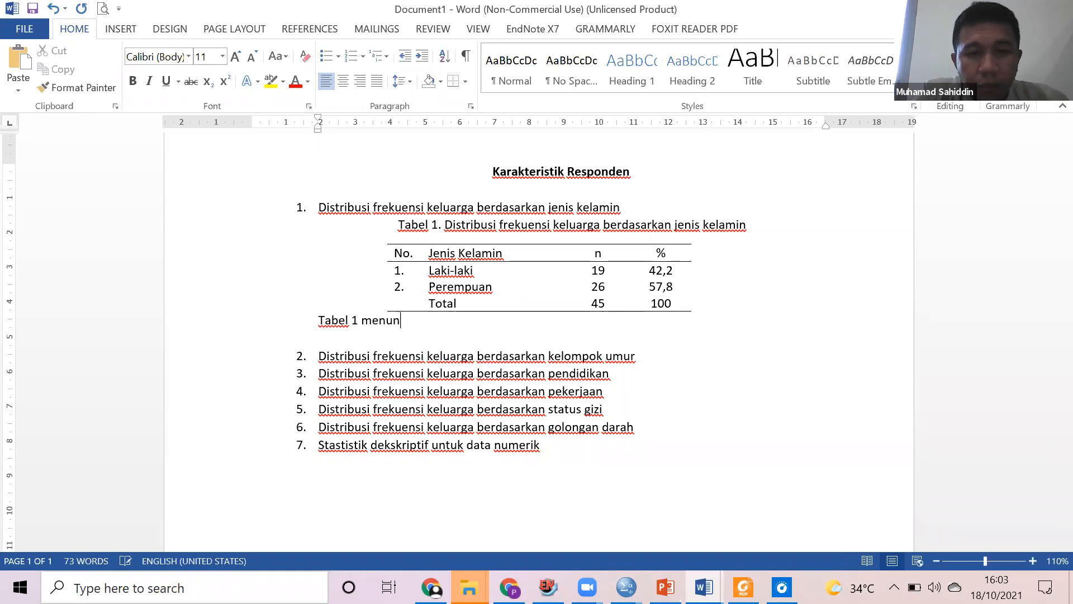
{"action": "type", "text": "jukan bahwa sb"}
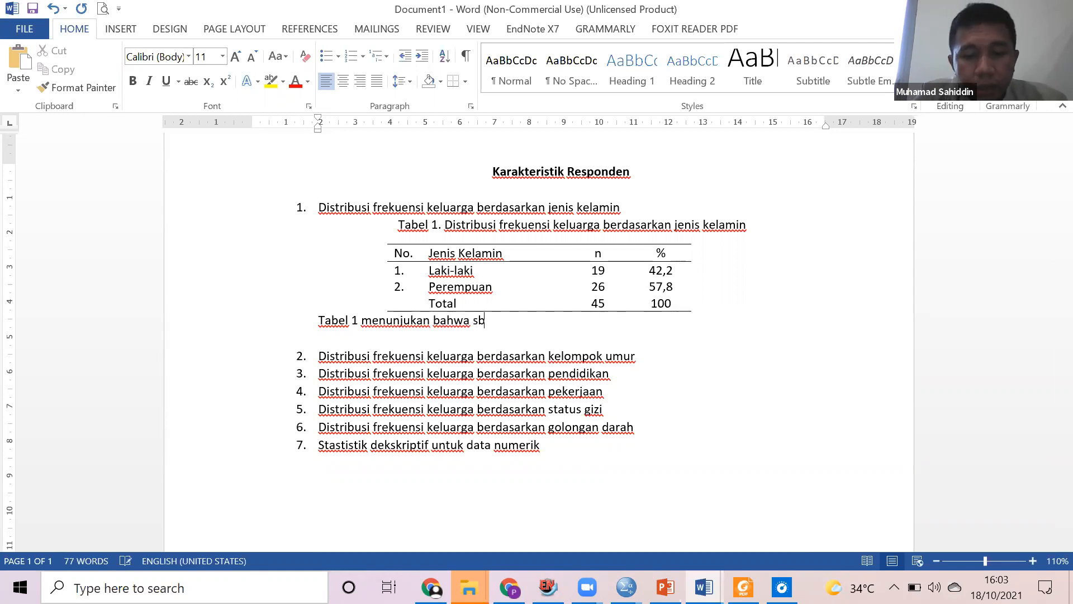
{"action": "key", "text": "BackSpace"}
{"action": "type", "text": "ebagai besasr"}
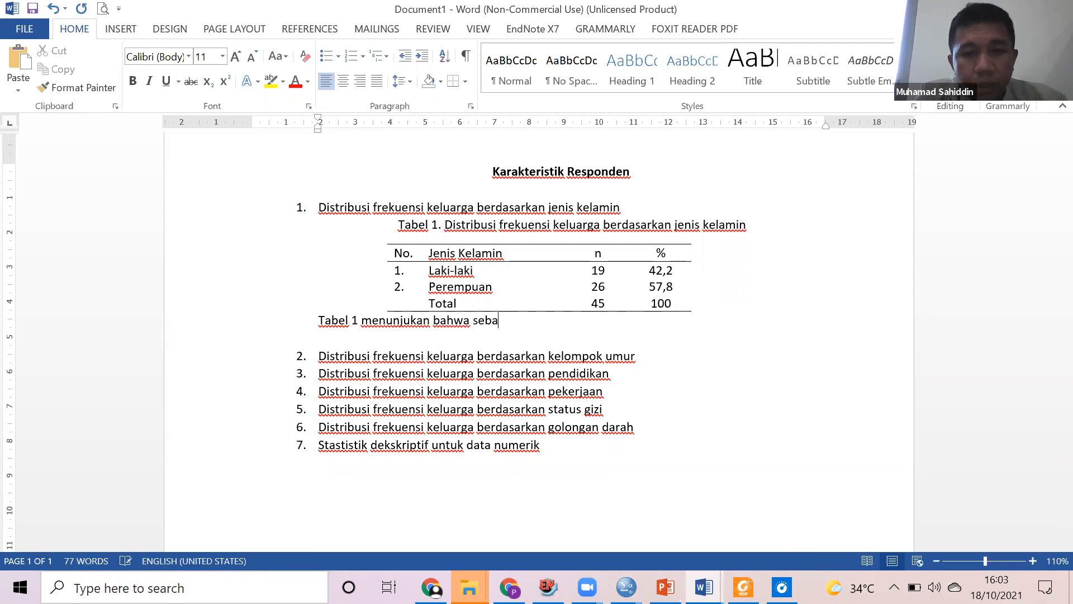
{"action": "key", "text": "BackSpace"}
{"action": "key", "text": "BackSpace"}
{"action": "key", "text": "BackSpace"}
{"action": "key", "text": "BackSpace"}
{"action": "key", "text": "BackSpace"}
{"action": "key", "text": "BackSpace"}
{"action": "key", "text": "BackSpace"}
{"action": "key", "text": "BackSpace"}
{"action": "key", "text": "BackSpace"}
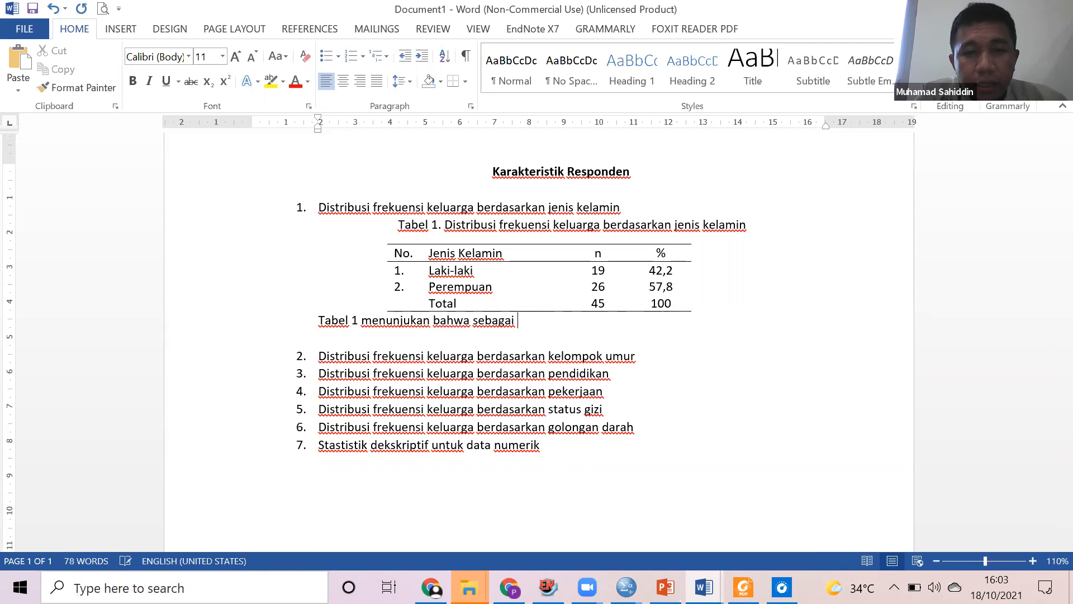
{"action": "type", "text": "ian besar res"}
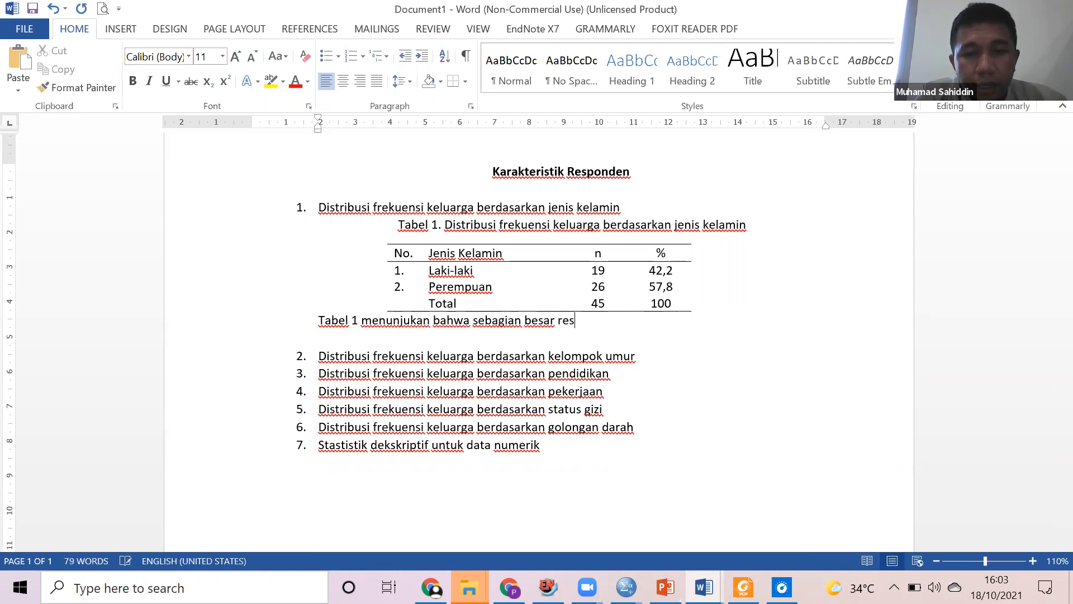
{"action": "key", "text": "BackSpace"}
{"action": "key", "text": "BackSpace"}
{"action": "key", "text": "BackSpace"}
{"action": "type", "text": "keluarga berjenis kelamin "}
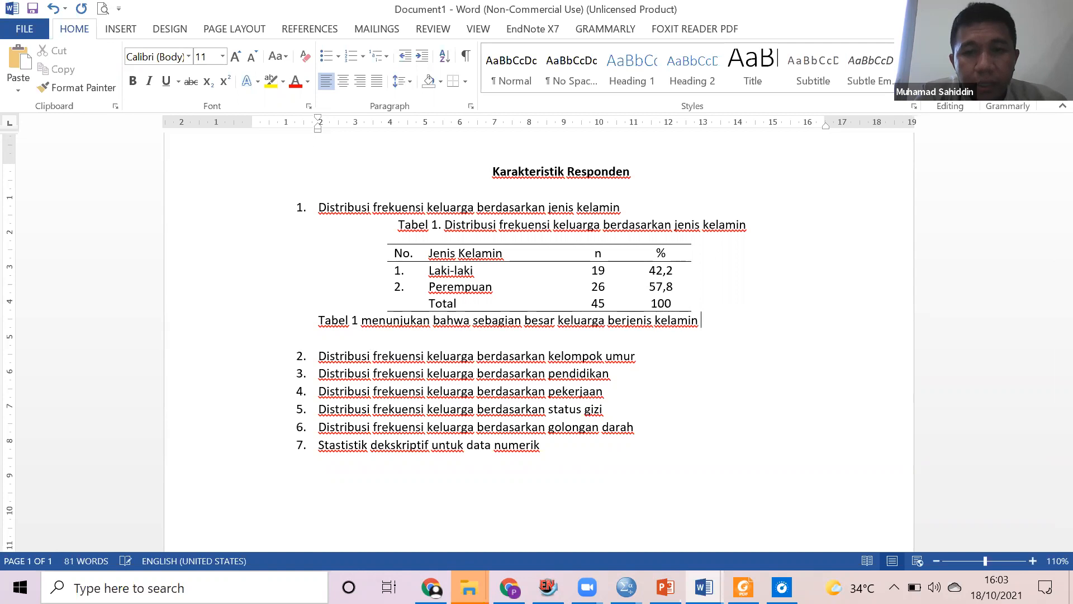
{"action": "type", "text": "perempuan"}
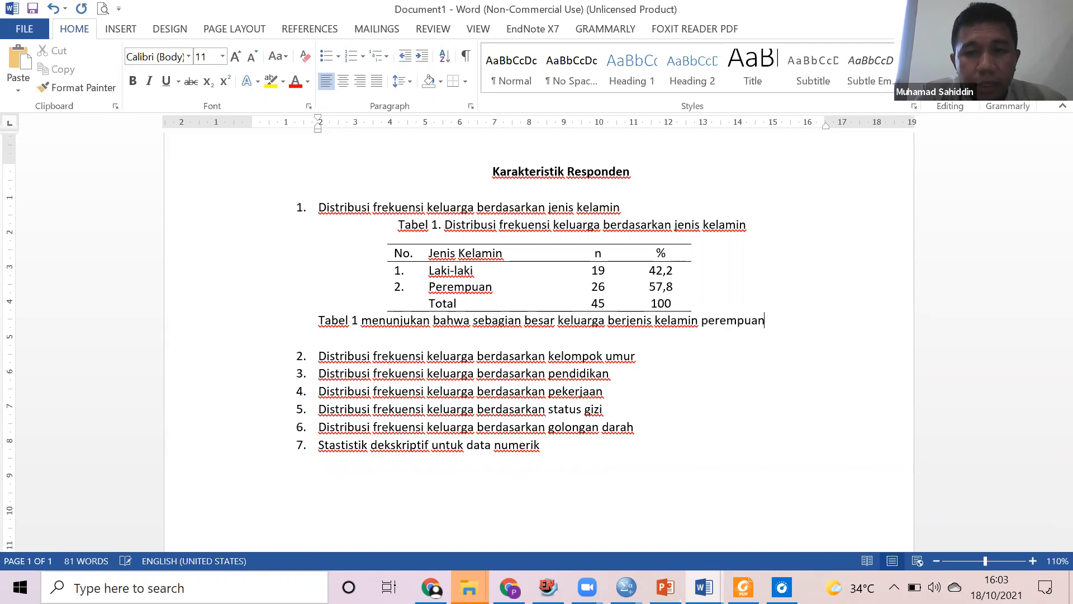
Complete the sentence below Tabel 1 with ", yaitu sebanyak 26 orang (57,8%).".
{"action": "type", "text": ", yaitu sebagai"}
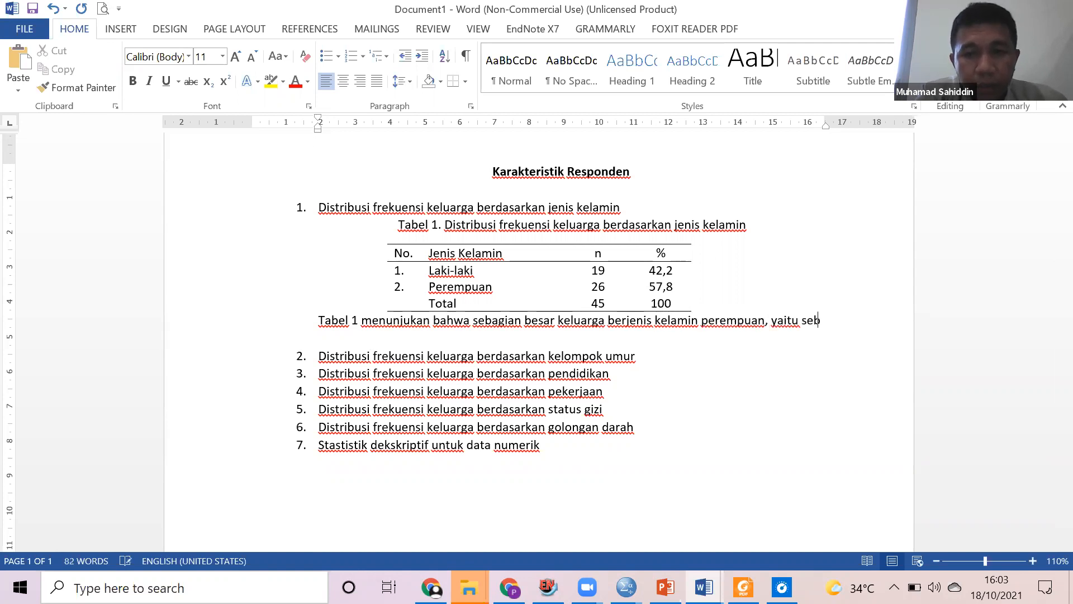
{"action": "key", "text": "BackSpace"}
{"action": "key", "text": "BackSpace"}
{"action": "key", "text": "BackSpace"}
{"action": "type", "text": "nya"}
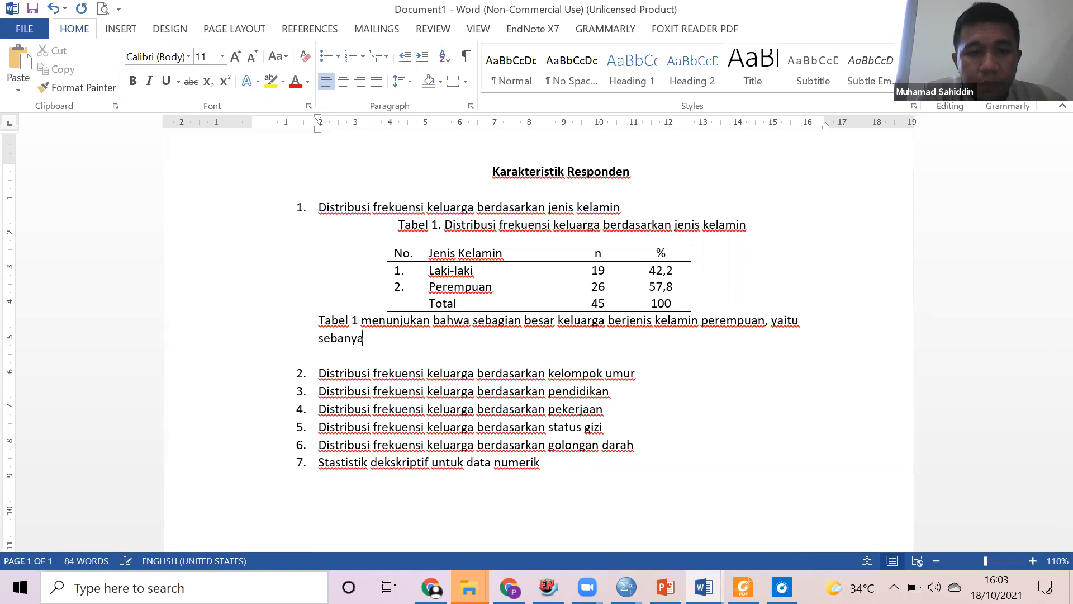
{"action": "type", "text": "k 2"}
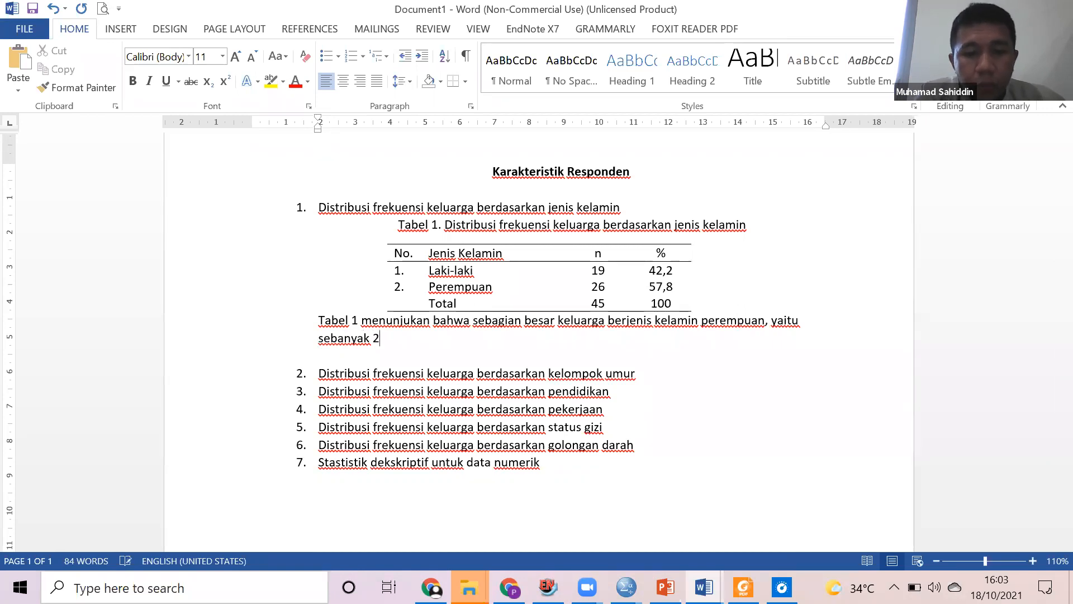
{"action": "type", "text": "6 orang (57,8"}
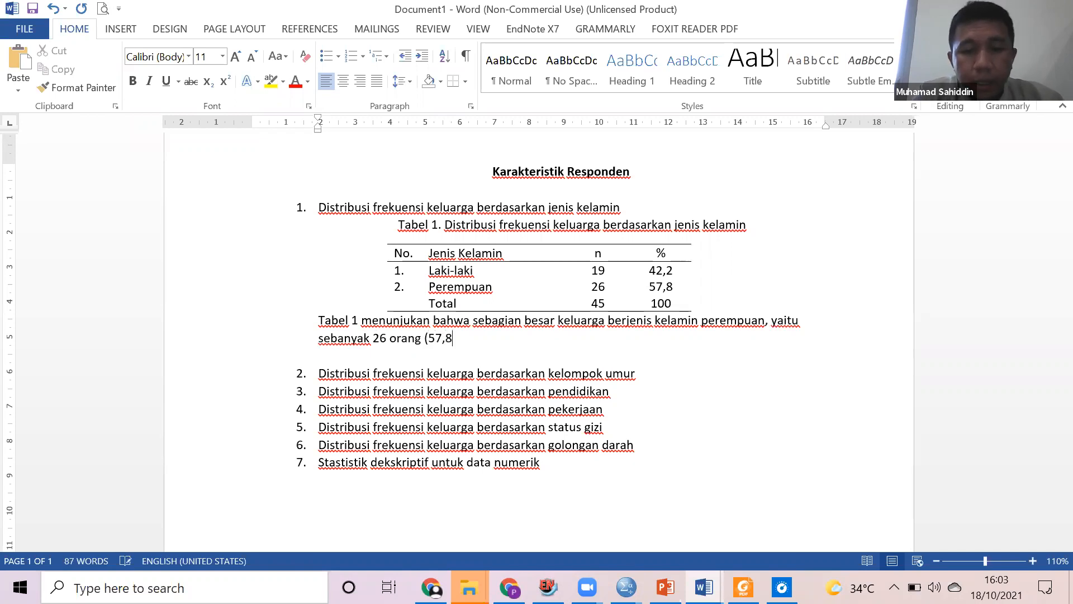
{"action": "type", "text": "%)."}
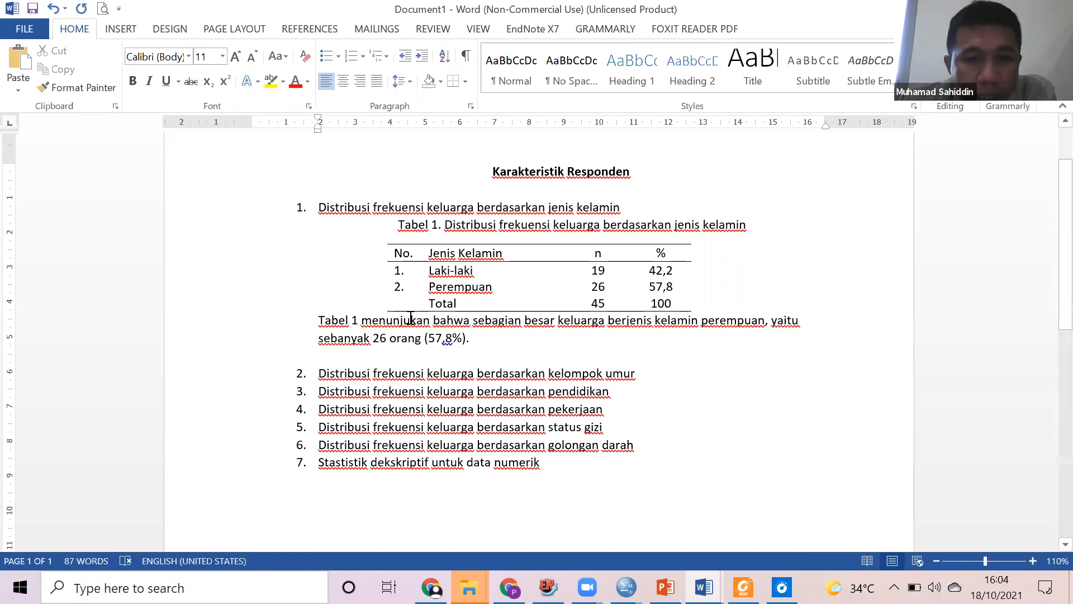
{"action": "triple_click", "coordinate": [379, 320]}
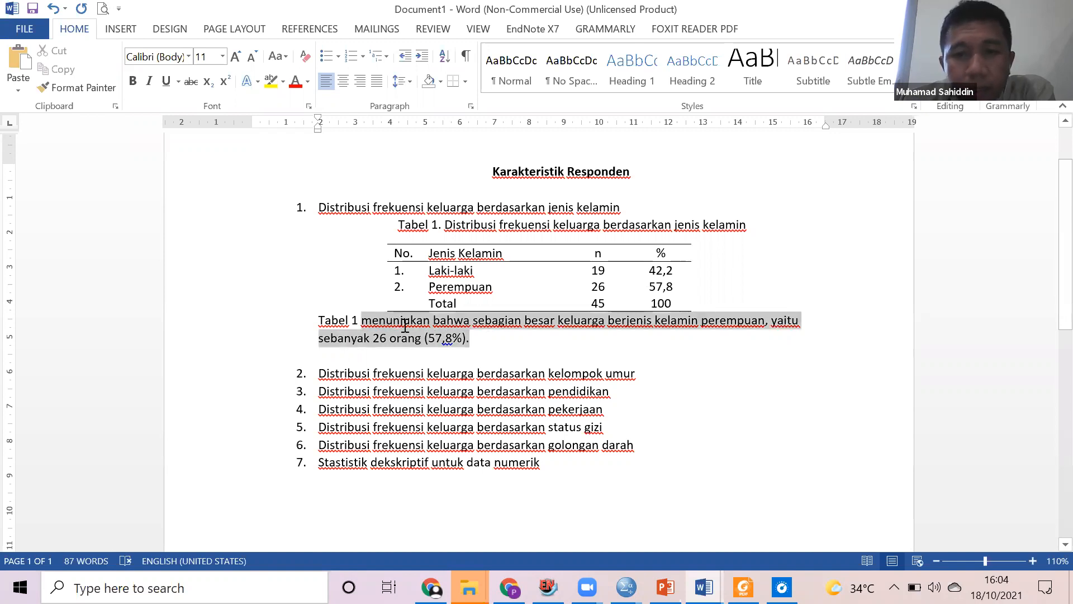
{"action": "left_click", "coordinate": [499, 335]}
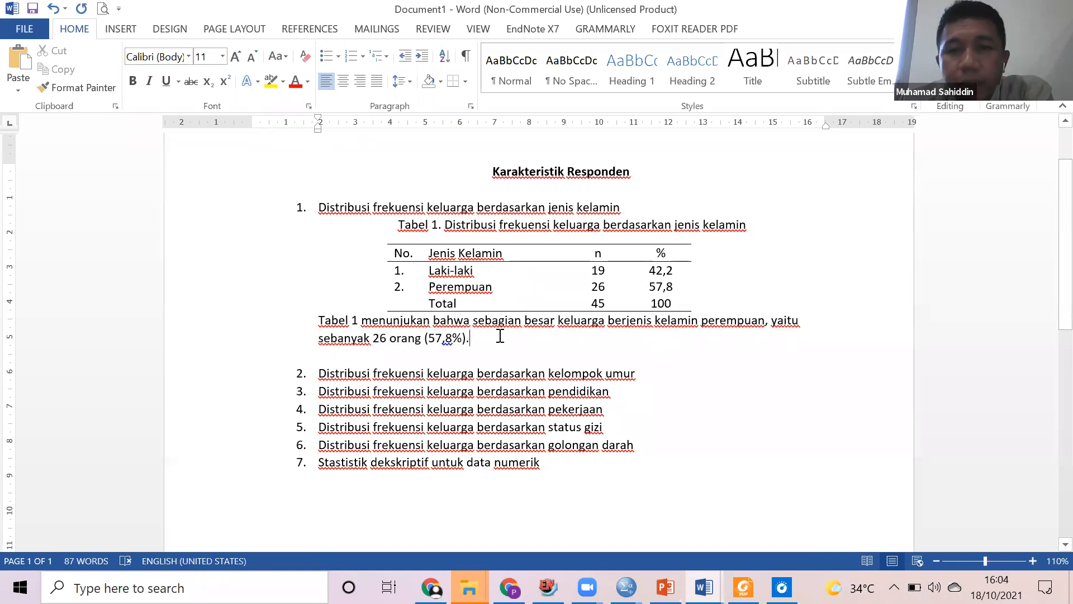
{"action": "left_click", "coordinate": [585, 215]}
{"action": "left_click", "coordinate": [554, 333]}
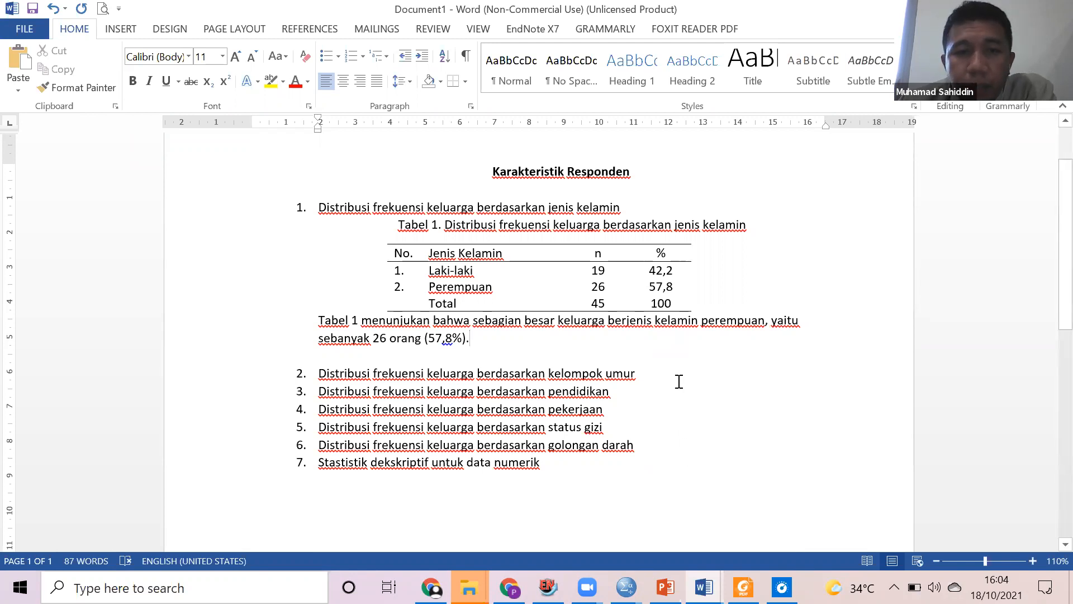
{"action": "left_click", "coordinate": [644, 206]}
Insert an empty unnumbered line below list item 2, "Distribusi frekuensi keluarga berdasarkan kelompok umur".
{"action": "left_click", "coordinate": [679, 368]}
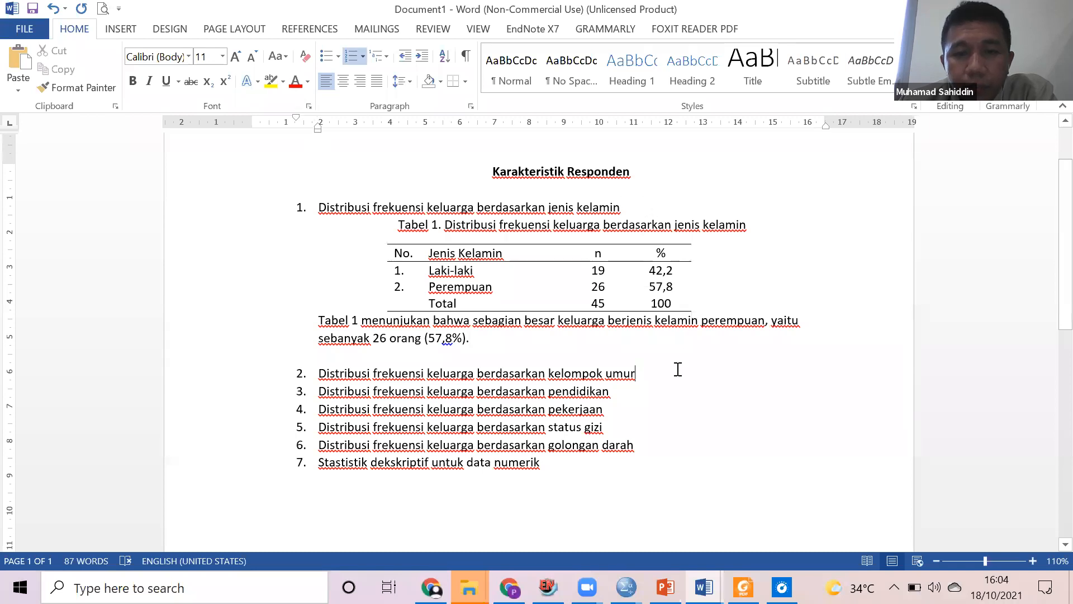
{"action": "key", "text": "Return"}
{"action": "key", "text": "BackSpace"}
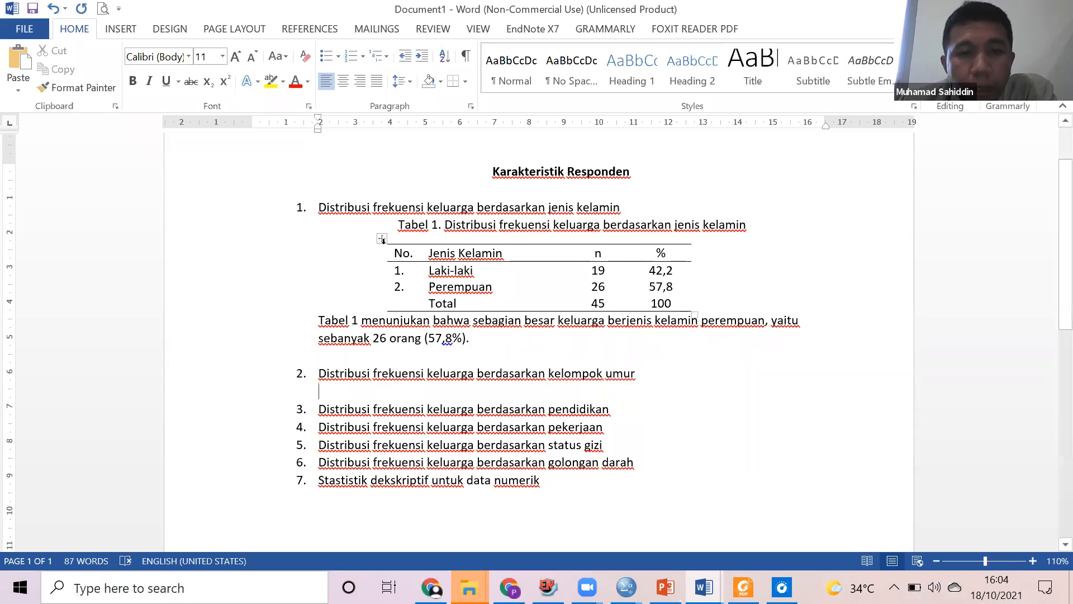
Copy the Tabel 1 caption to the line below item 2, without list numbering and centered.
{"action": "left_click_drag", "start_coordinate": [396, 226], "coordinate": [761, 217]}
{"action": "triple_click", "coordinate": [766, 221]}
{"action": "key", "text": "ctrl+c"}
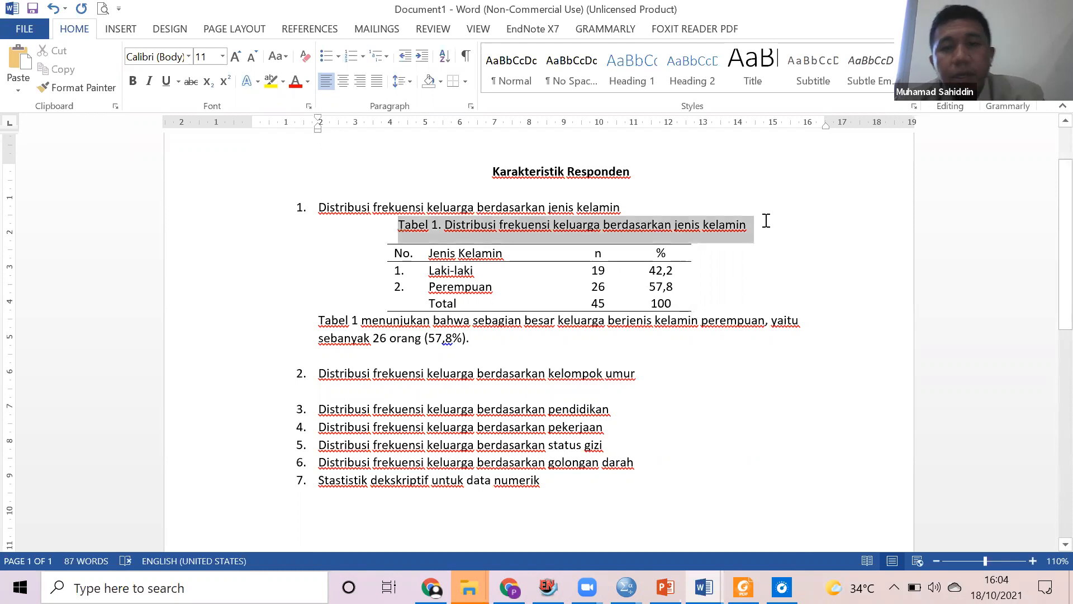
{"action": "left_click", "coordinate": [401, 389]}
{"action": "key", "text": "ctrl+v"}
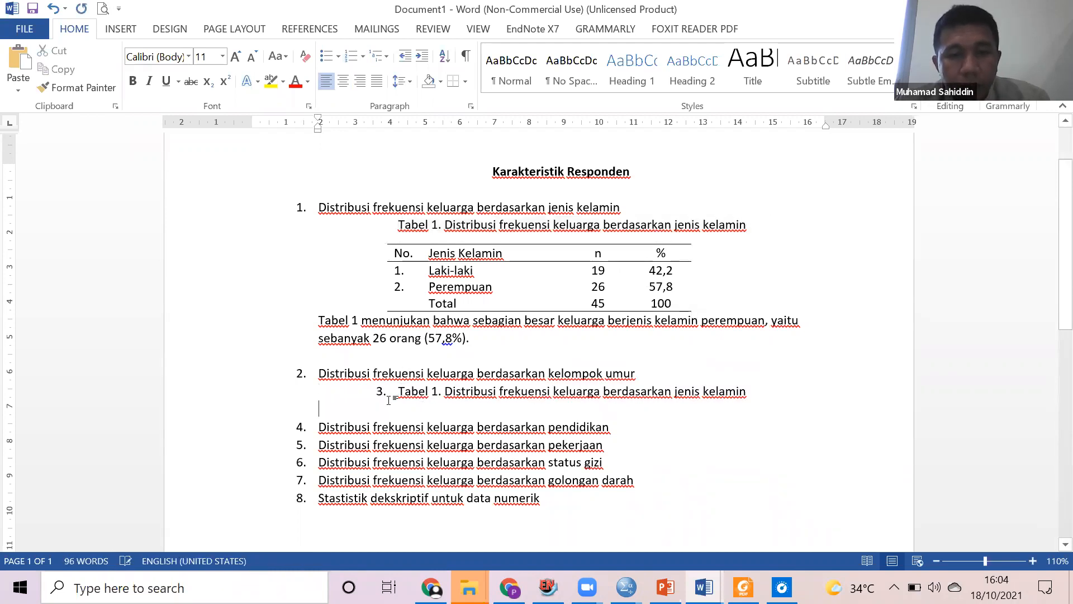
{"action": "left_click", "coordinate": [401, 389]}
{"action": "key", "text": "ctrl+q"}
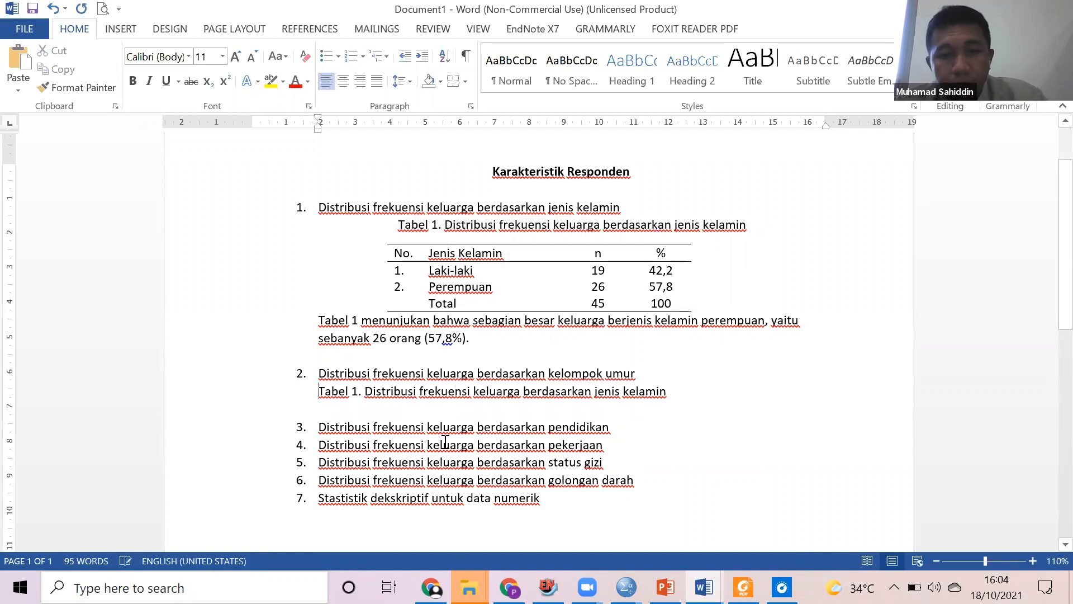
{"action": "key", "text": "ctrl+e"}
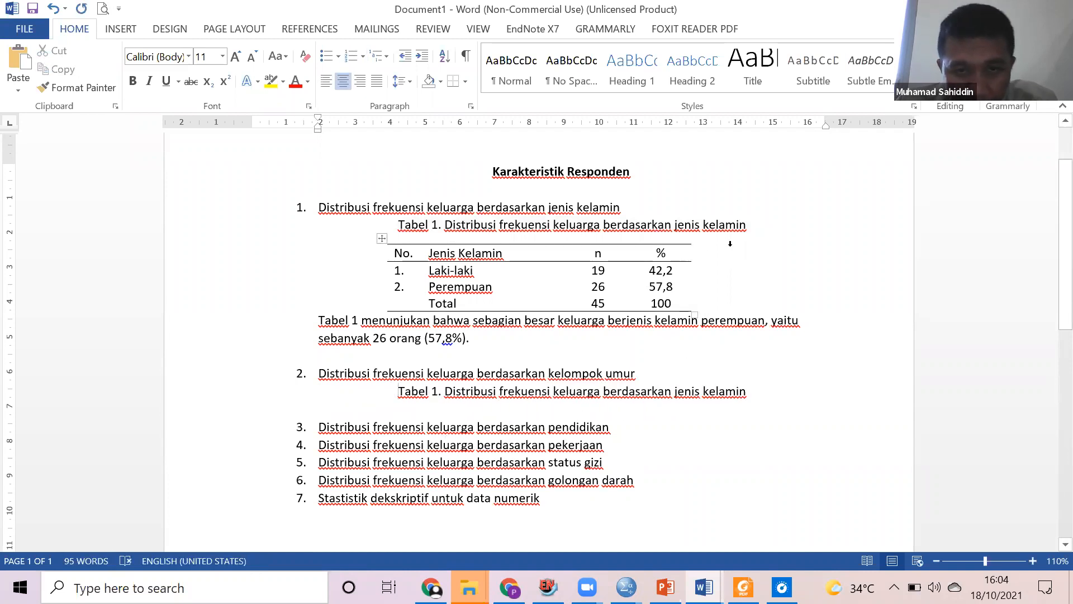
{"action": "left_click_drag", "start_coordinate": [764, 227], "coordinate": [392, 239]}
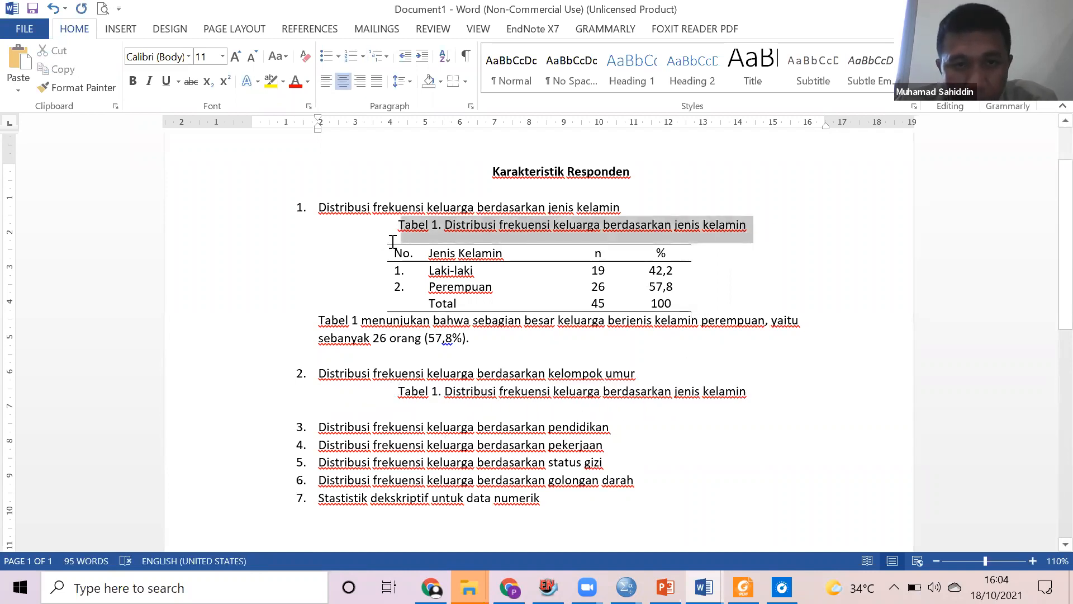
{"action": "left_click", "coordinate": [522, 414]}
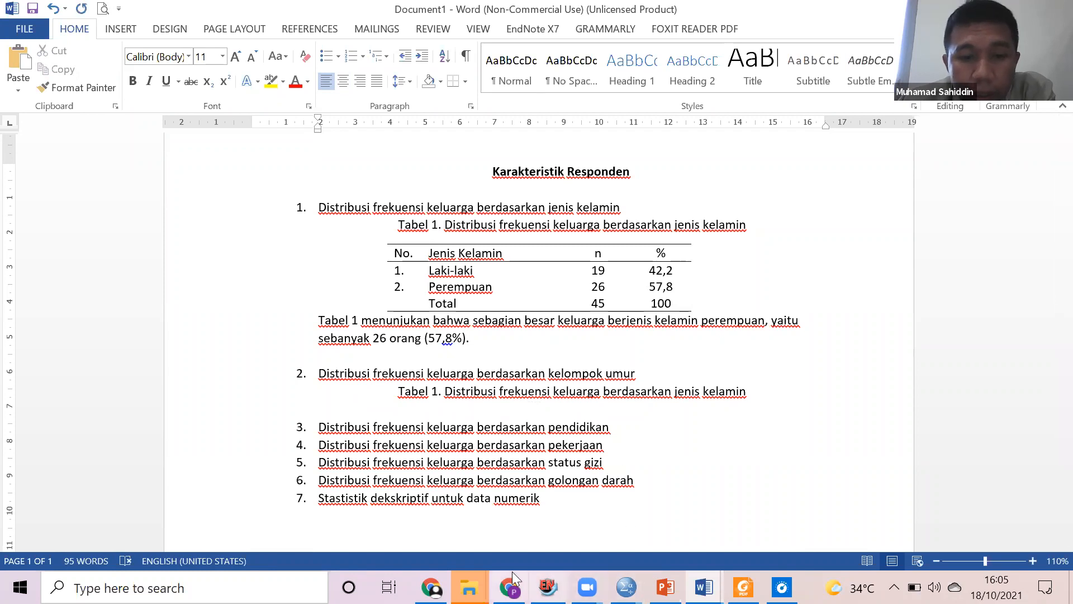
Copy the Kelompok umur frequency table from the SPSS output into the Word document, below the caption under item 2.
{"action": "left_click", "coordinate": [626, 587]}
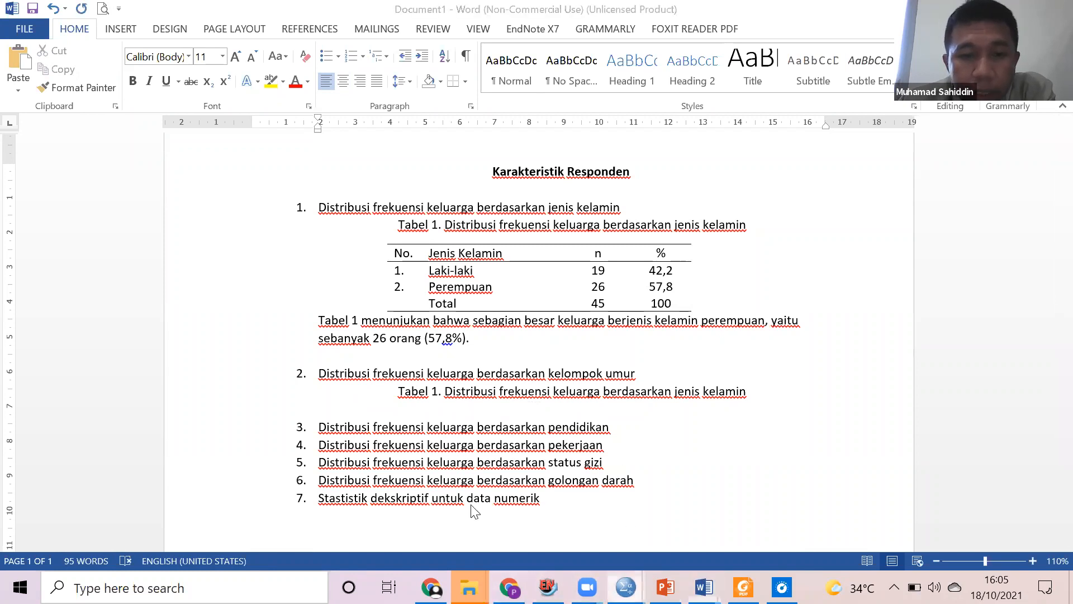
{"action": "left_click", "coordinate": [75, 539]}
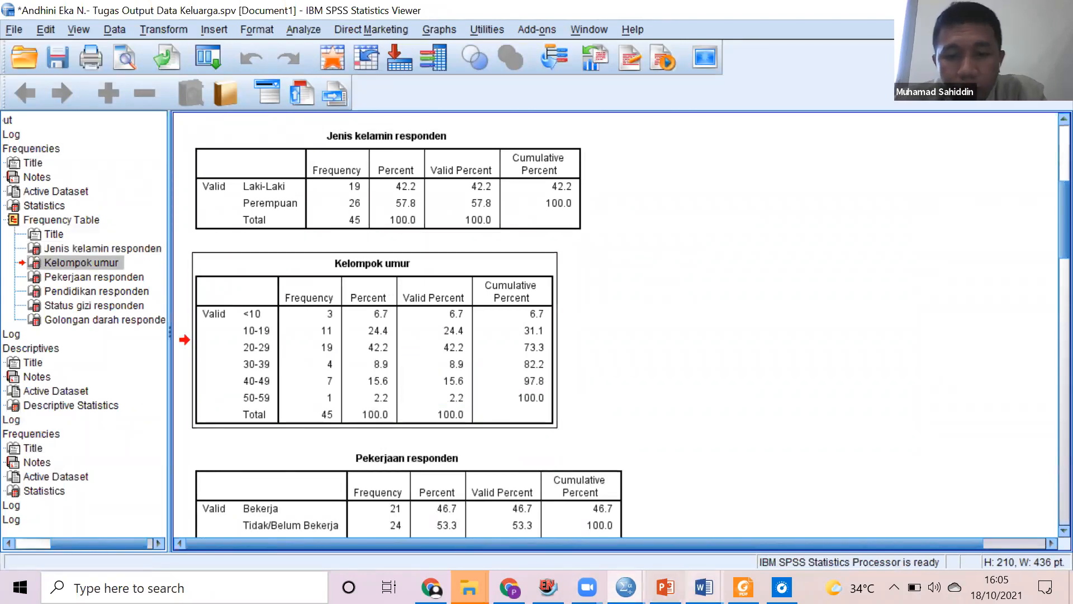
{"action": "mouse_move", "coordinate": [704, 587]}
{"action": "left_click", "coordinate": [667, 526]}
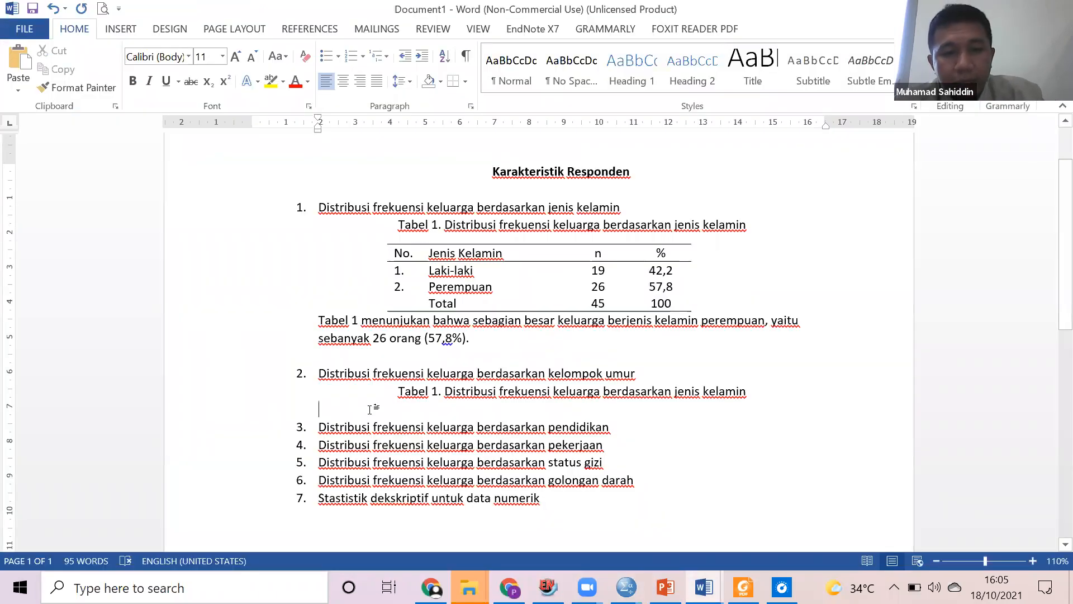
{"action": "key", "text": "ctrl+v"}
Add an empty centered line directly below the caption under item 2, above the pasted Kelompok umur table.
{"action": "left_click", "coordinate": [513, 253]}
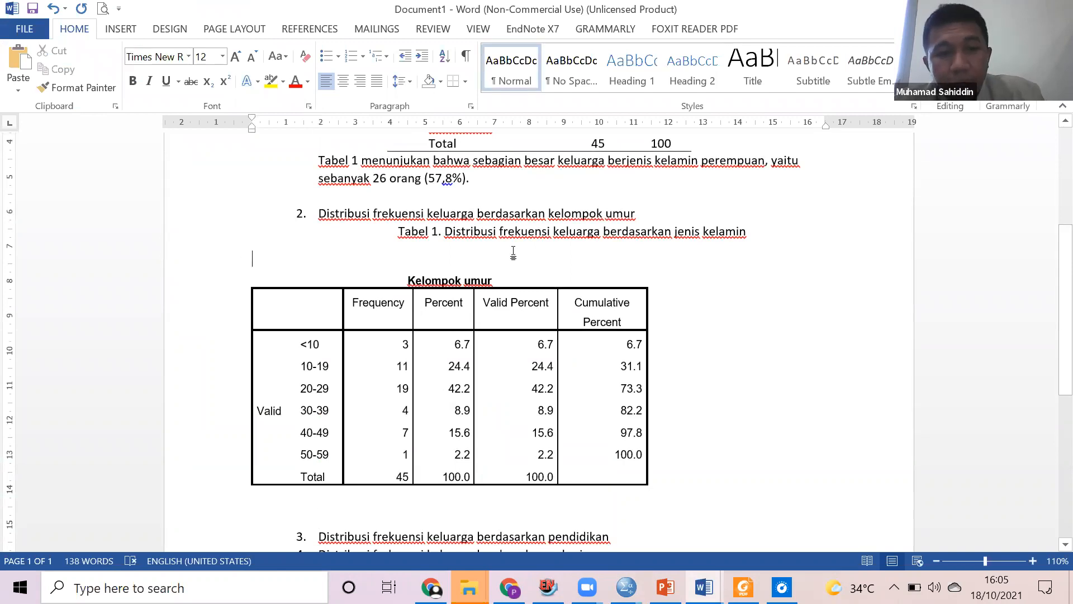
{"action": "left_click", "coordinate": [758, 233]}
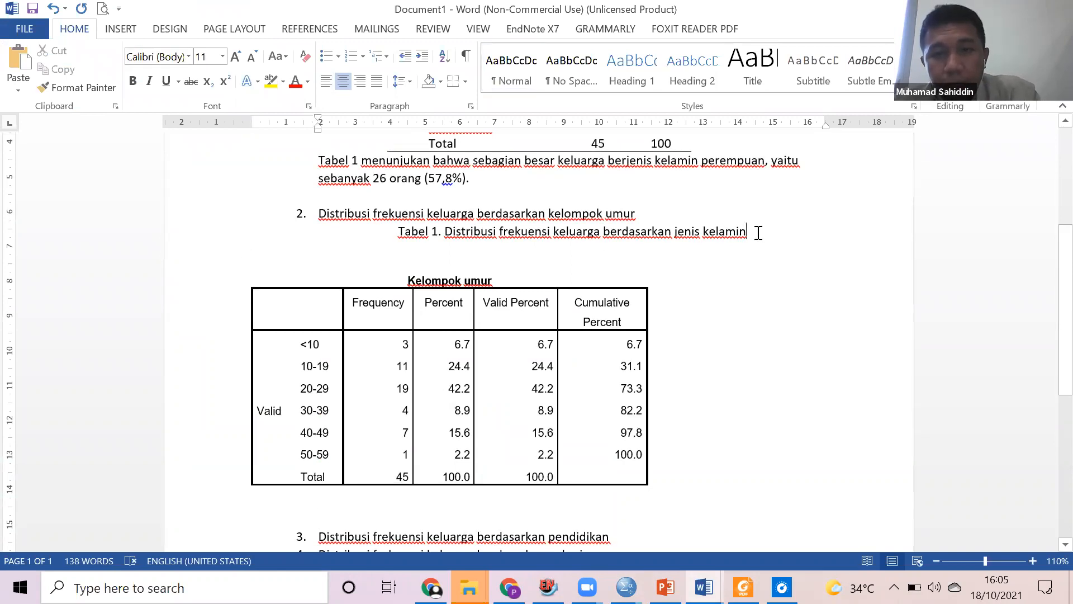
{"action": "key", "text": "Return"}
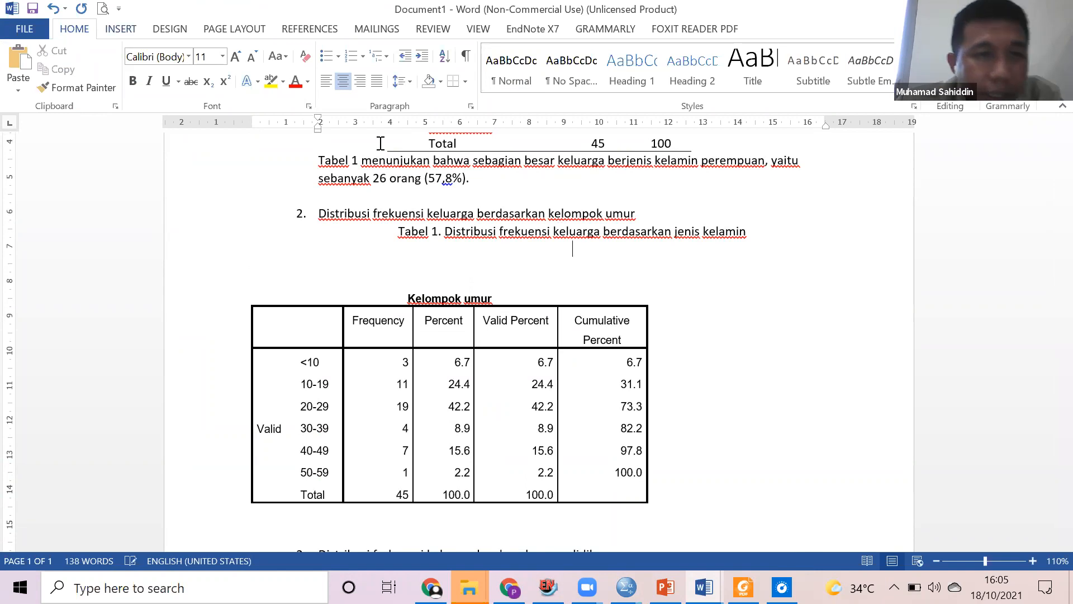
Insert a table with 4 columns and 8 rows on the empty line below the caption under item 2.
{"action": "left_click", "coordinate": [120, 29]}
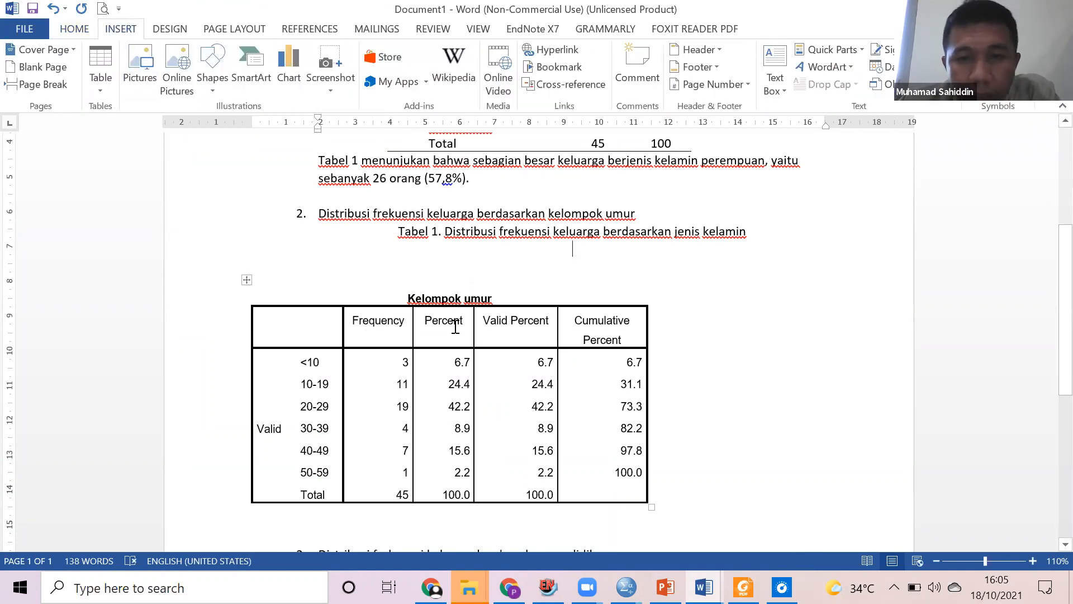
{"action": "left_click", "coordinate": [314, 384]}
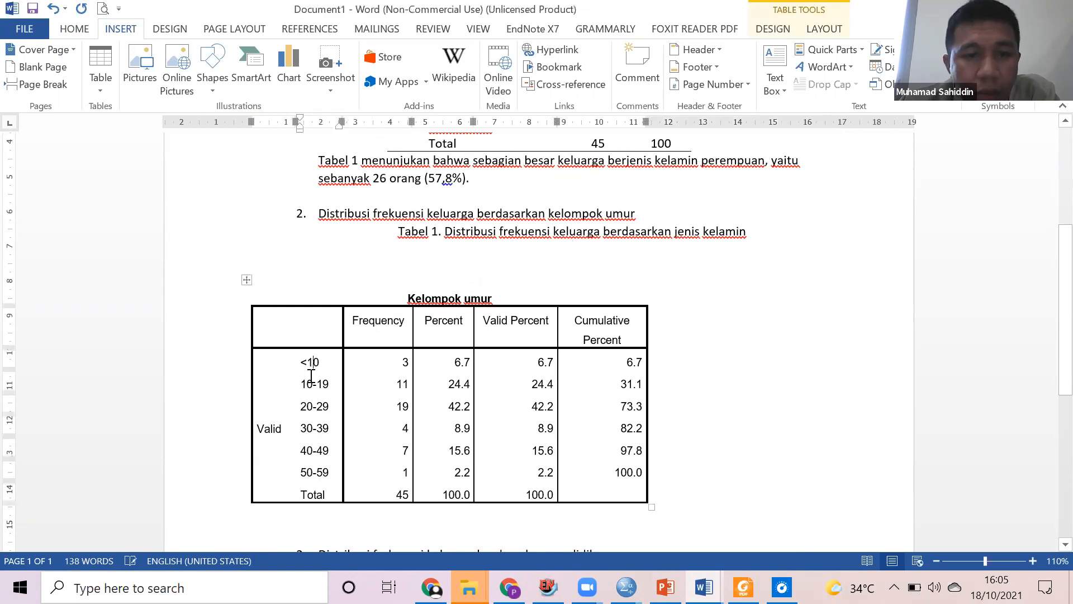
{"action": "left_click", "coordinate": [317, 472]}
{"action": "left_click", "coordinate": [317, 492]}
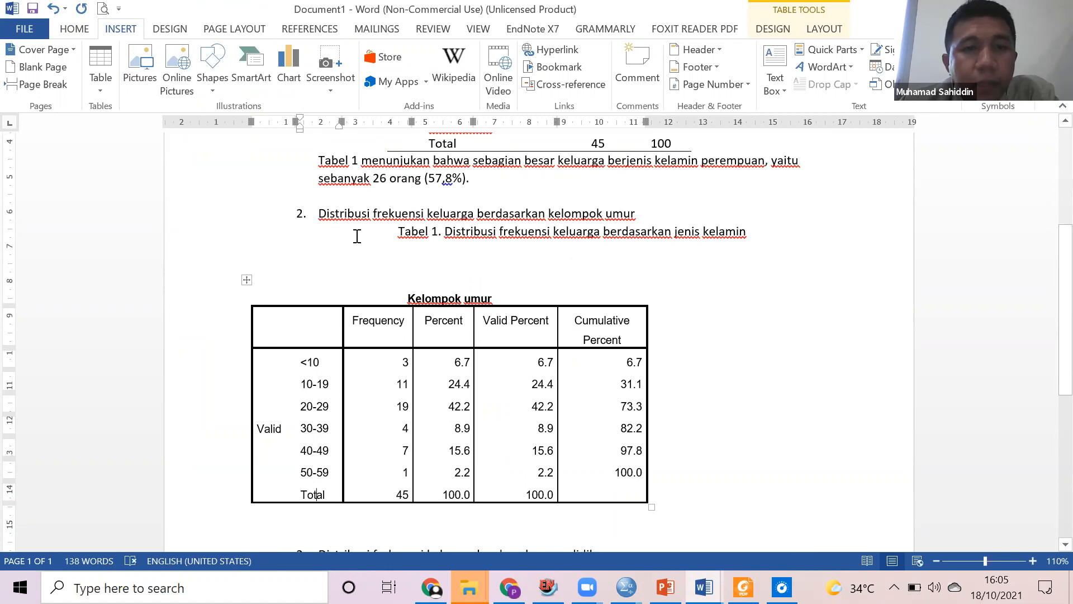
{"action": "left_click", "coordinate": [491, 259]}
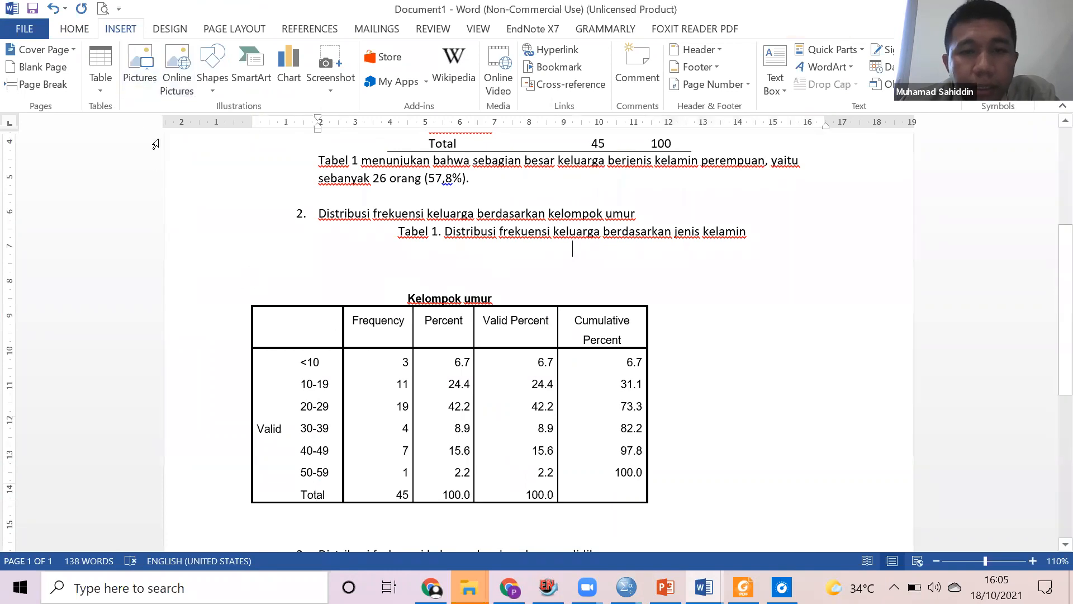
{"action": "left_click", "coordinate": [104, 81]}
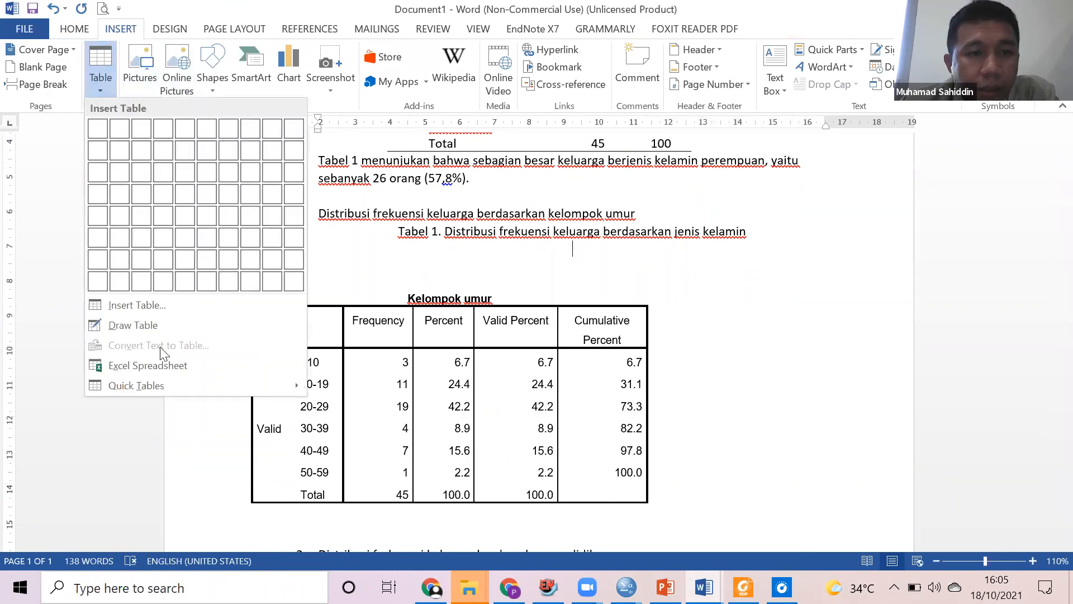
{"action": "left_click", "coordinate": [140, 305]}
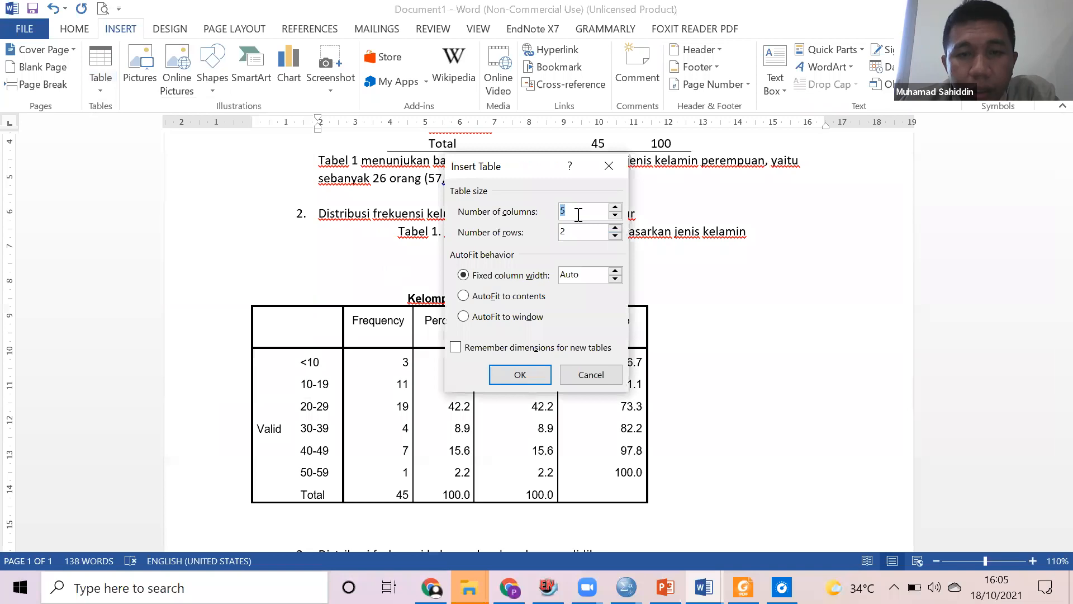
{"action": "type", "text": "4"}
{"action": "key", "text": "Tab"}
{"action": "type", "text": "8"}
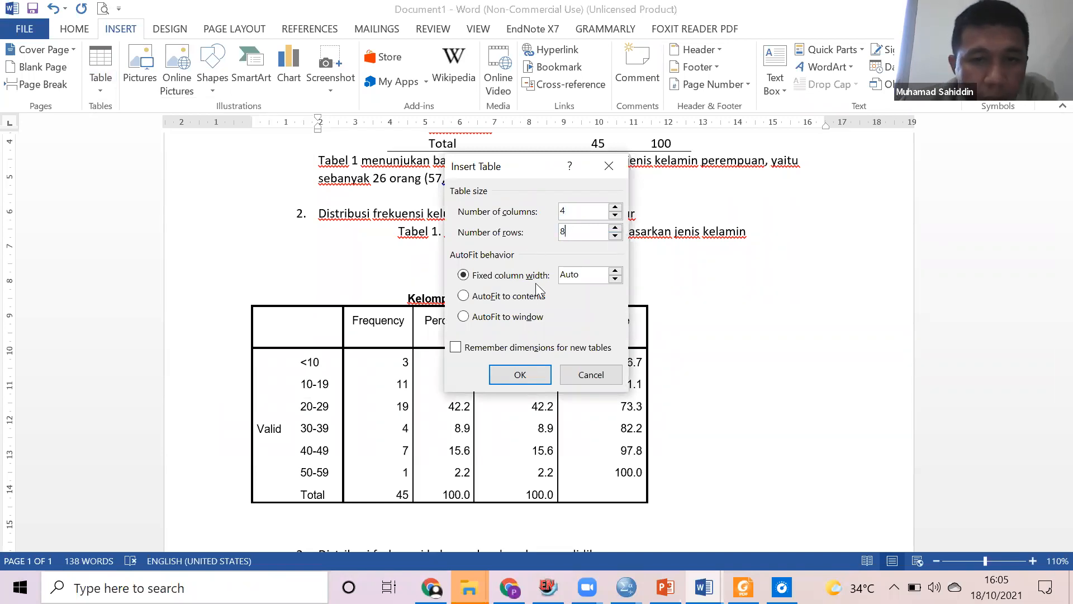
{"action": "left_click", "coordinate": [531, 376]}
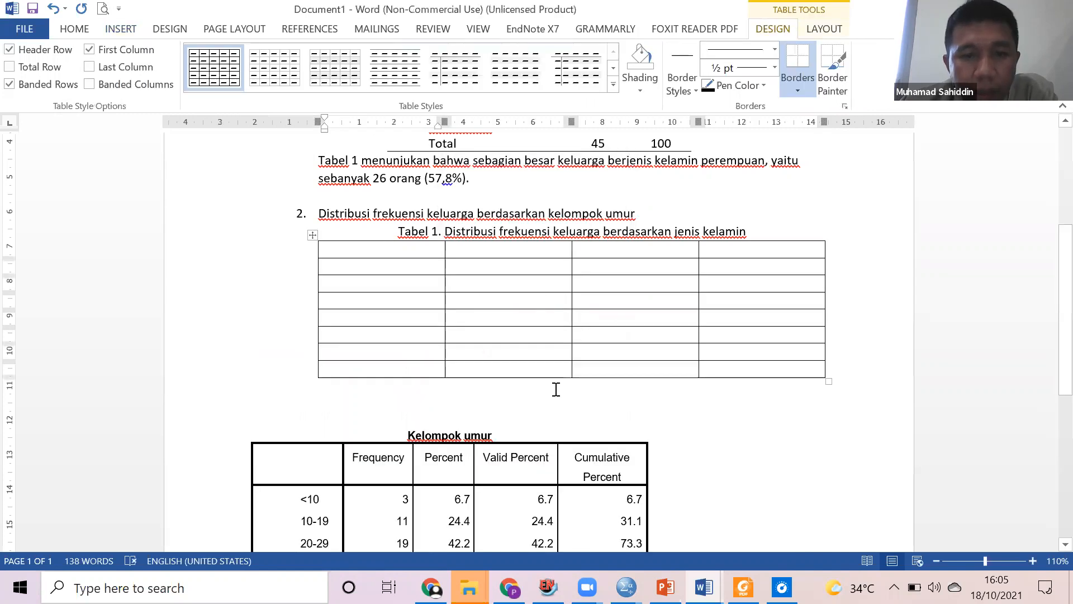
Fill the new table's header row with "No.", "Kelompok umur", "n" and "%".
{"action": "type", "text": "No."}
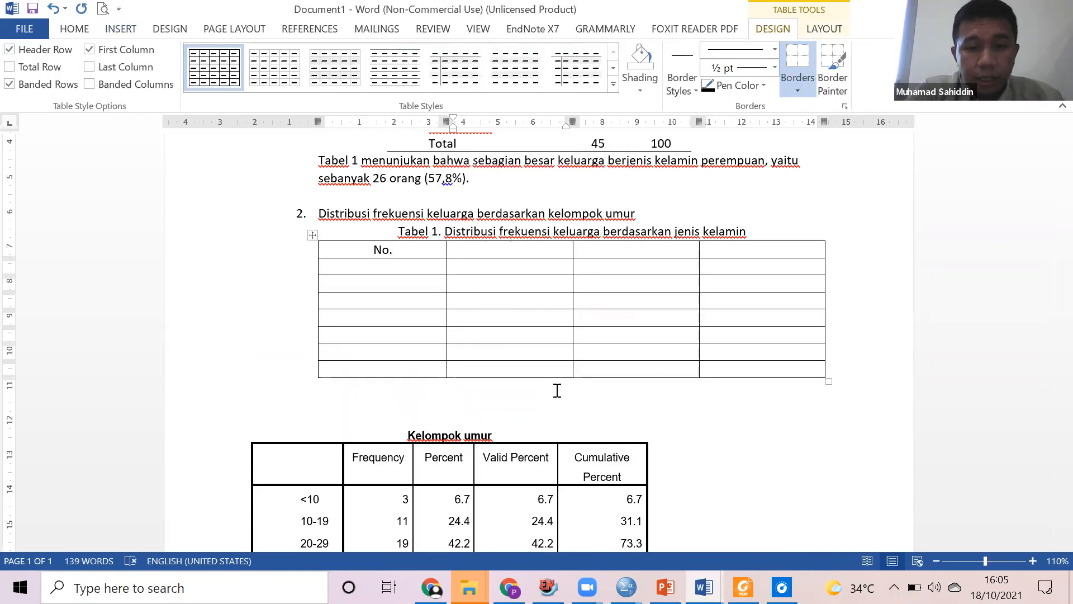
{"action": "key", "text": "Tab"}
{"action": "type", "text": "Ke"}
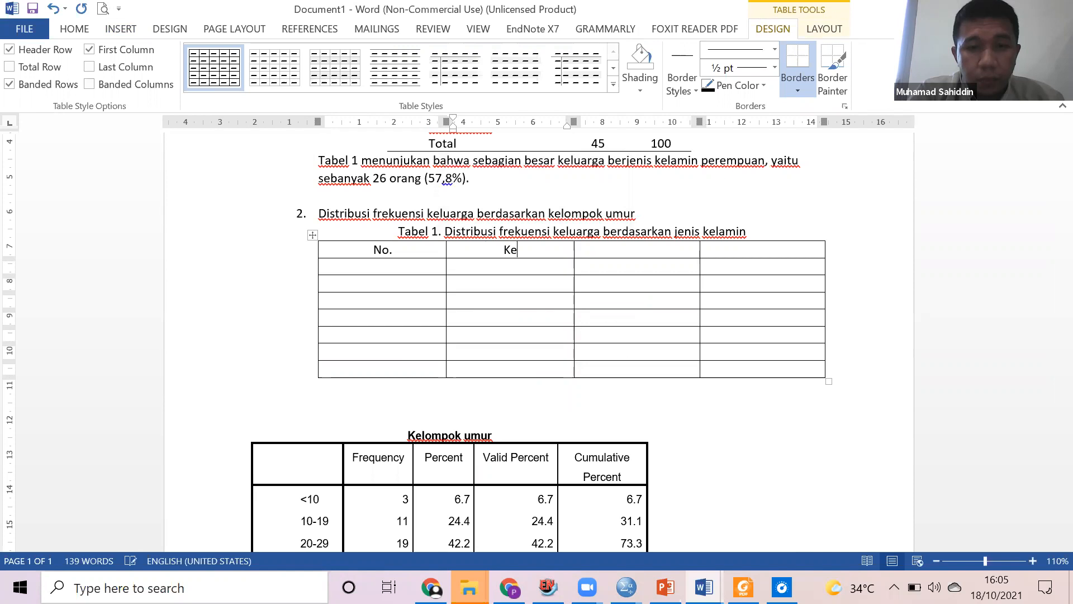
{"action": "type", "text": "lompok "}
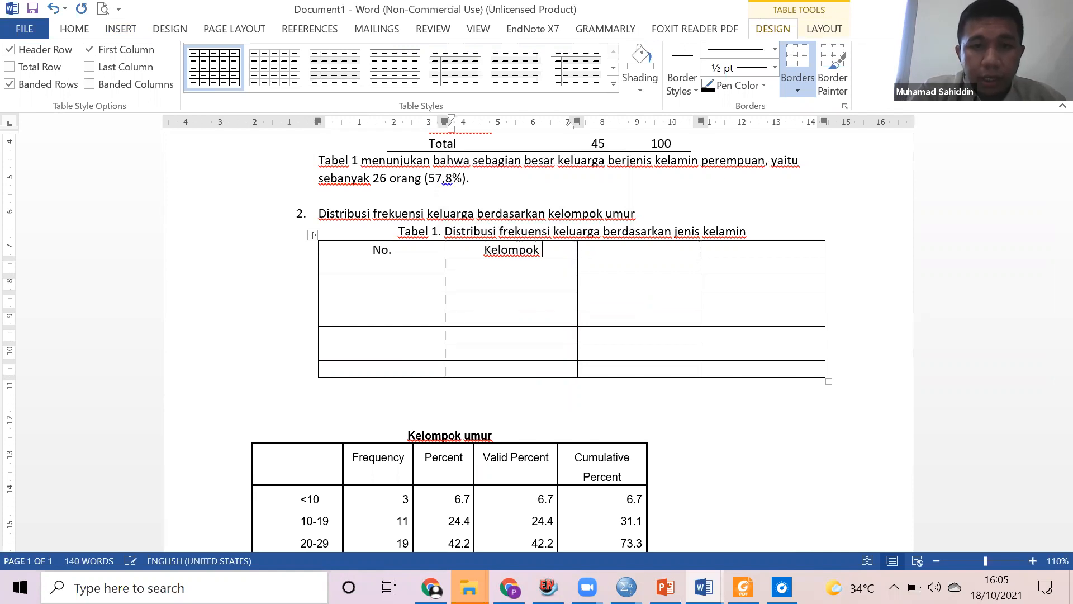
{"action": "type", "text": "umur"}
{"action": "key", "text": "Tab"}
{"action": "type", "text": "N"}
{"action": "key", "text": "Left"}
{"action": "key", "text": "BackSpace"}
{"action": "type", "text": "n"}
{"action": "key", "text": "Tab"}
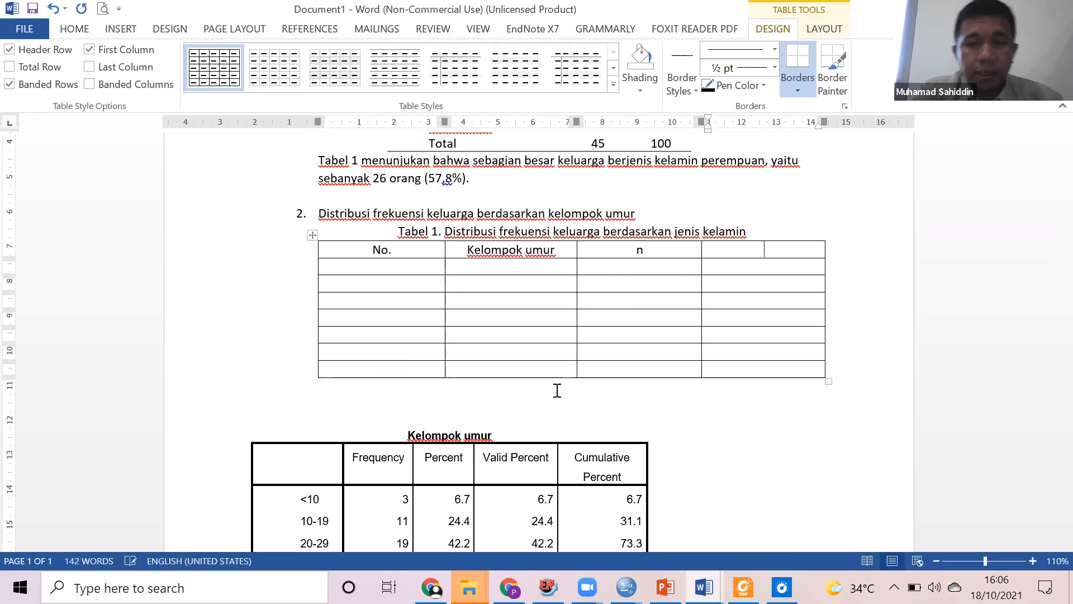
{"action": "type", "text": "%"}
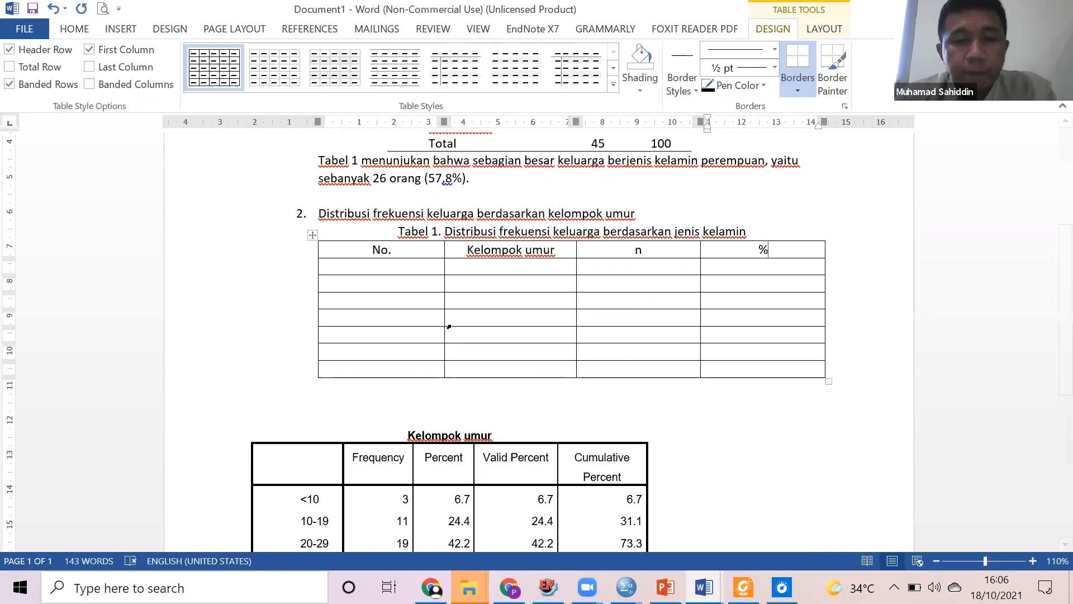
Resize the new table's columns to about 1.3, 4.3, 2 and 2.5 cm wide for No., Kelompok umur, n and %.
{"action": "scroll", "coordinate": [419, 260], "scroll_direction": "down", "scroll_amount": 1}
{"action": "left_click_drag", "start_coordinate": [444, 122], "coordinate": [364, 122]}
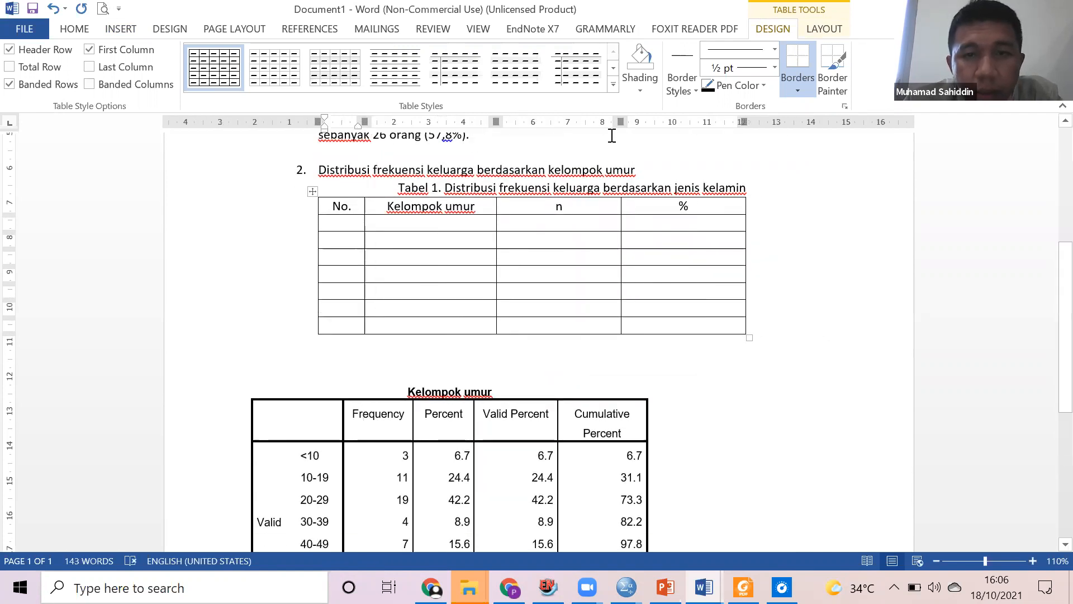
{"action": "left_click_drag", "start_coordinate": [620, 122], "coordinate": [565, 122]}
{"action": "left_click_drag", "start_coordinate": [686, 122], "coordinate": [651, 122]}
{"action": "left_click_drag", "start_coordinate": [498, 122], "coordinate": [513, 122]}
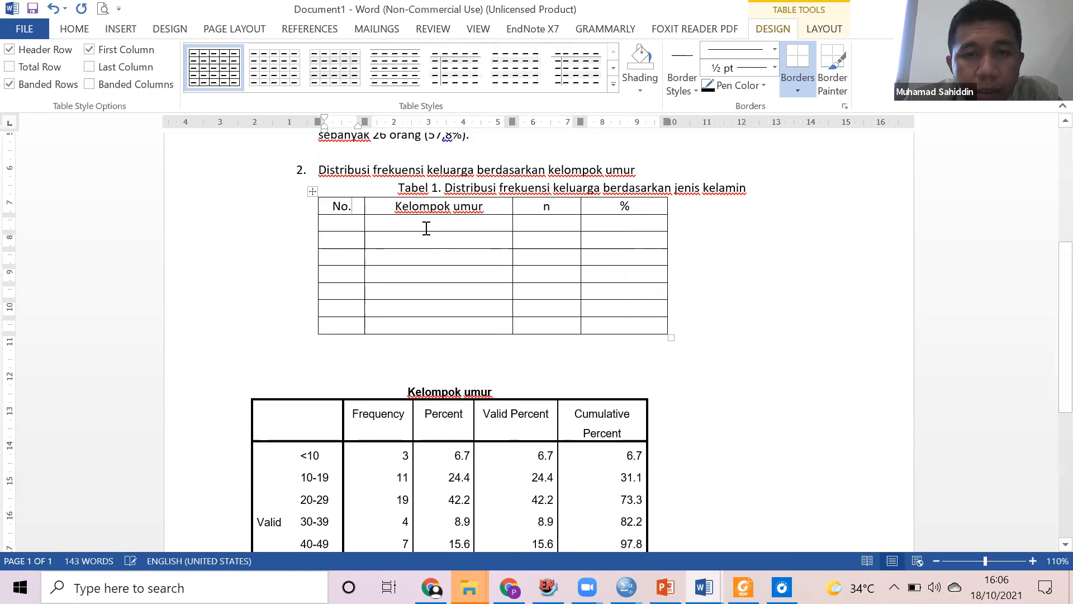
Left-align all the empty cells below the Kelompok umur header.
{"action": "left_click", "coordinate": [410, 223]}
{"action": "scroll", "coordinate": [446, 250], "scroll_direction": "down", "scroll_amount": 1}
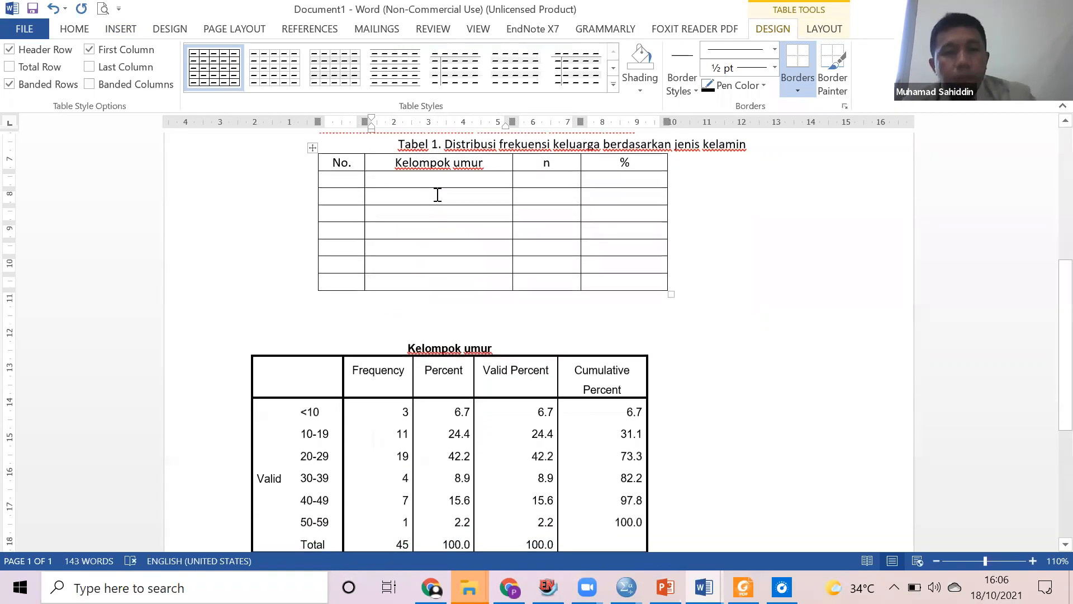
{"action": "left_click_drag", "start_coordinate": [435, 183], "coordinate": [452, 274]}
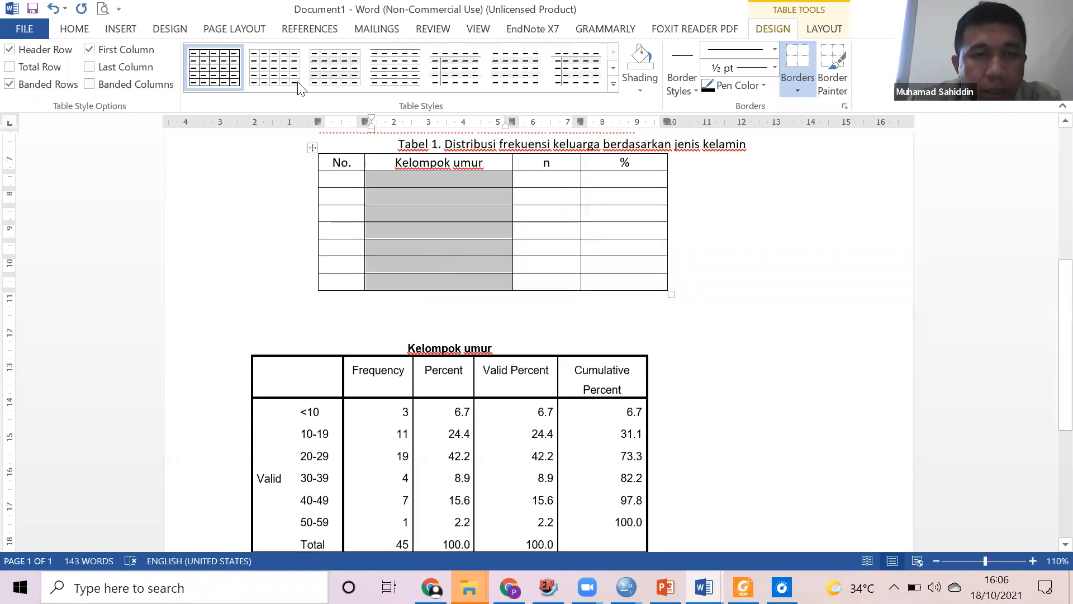
{"action": "left_click", "coordinate": [62, 30]}
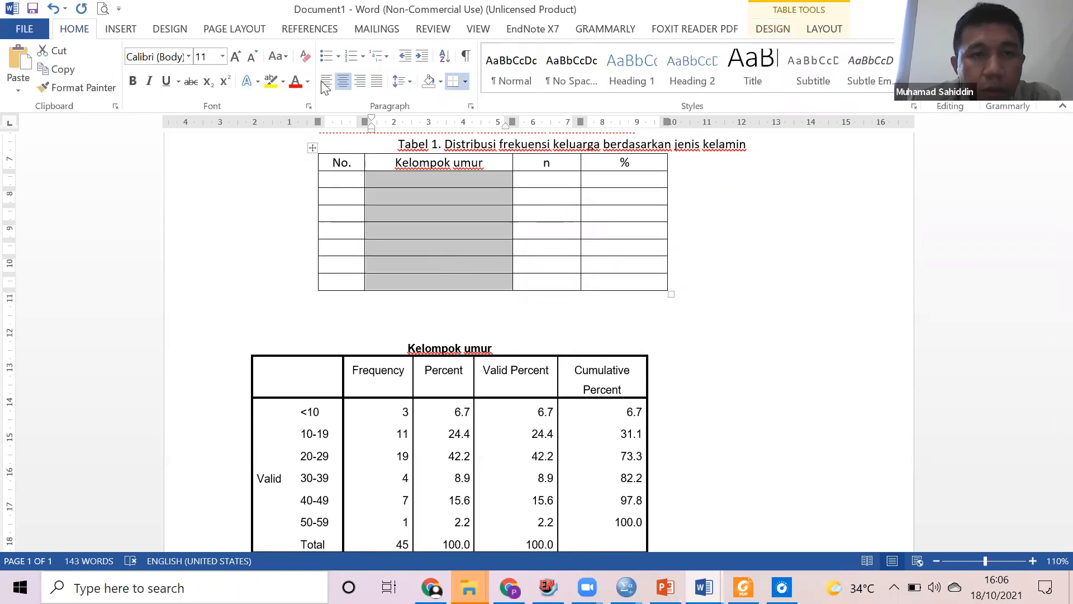
{"action": "left_click", "coordinate": [325, 81]}
Enter "< 10" as the first age group and extend the column header to "Kelompok umur (tahun)".
{"action": "left_click", "coordinate": [398, 178]}
{"action": "type", "text": "< 10"}
{"action": "left_click", "coordinate": [497, 163]}
{"action": "type", "text": "("}
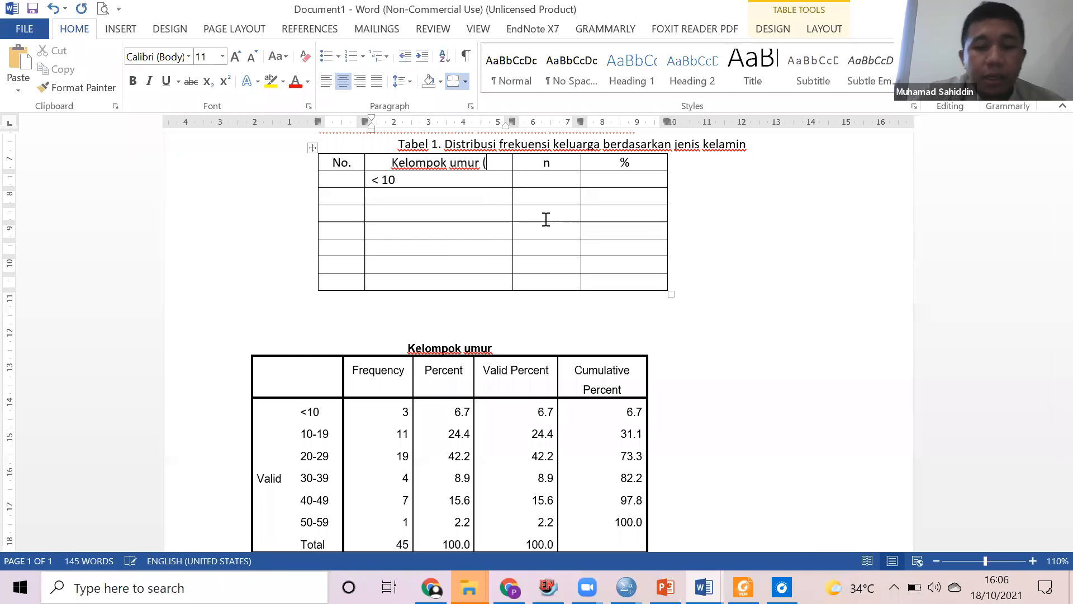
{"action": "type", "text": "tahun)"}
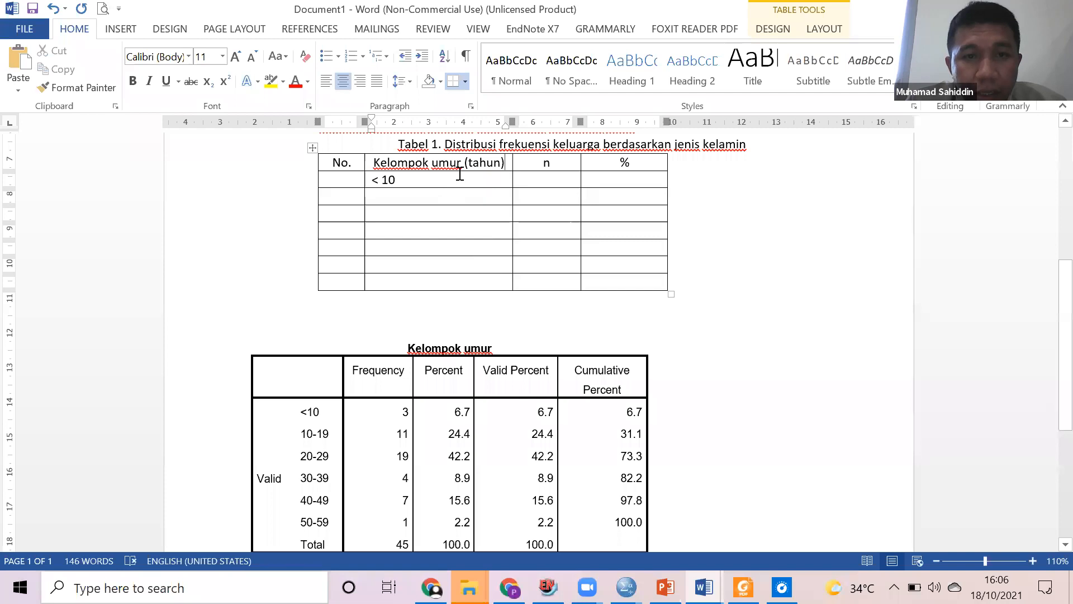
Enter the age groups 10 – 19, 20 – 29 and 30 – 39 in the next cells of the Kelompok umur column.
{"action": "left_click", "coordinate": [424, 191]}
{"action": "type", "text": "10 - 19"}
{"action": "key", "text": "Down"}
{"action": "type", "text": "201"}
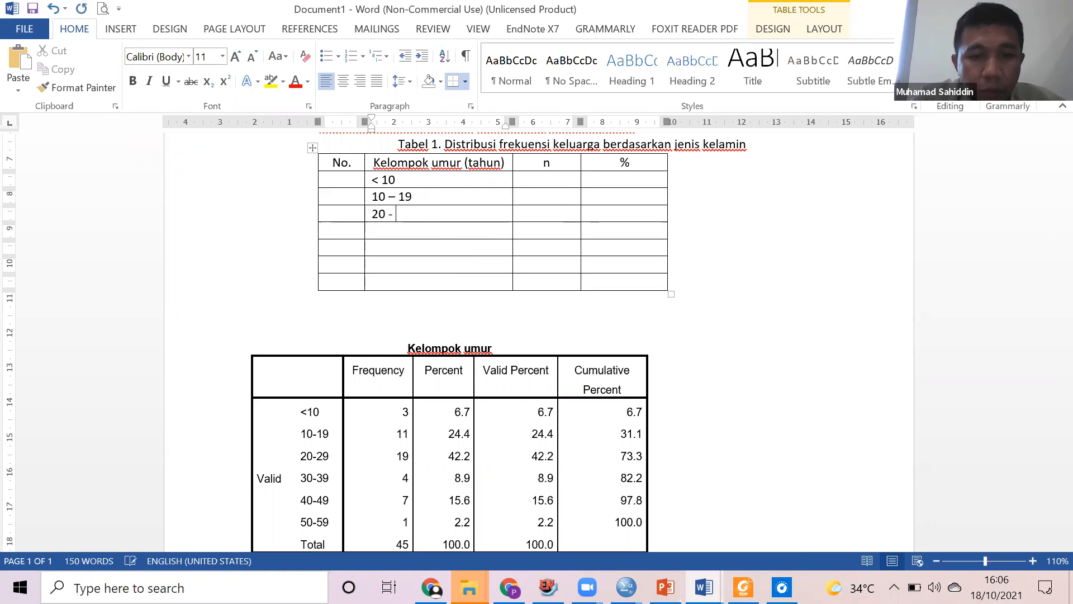
{"action": "type", "text": " 29"}
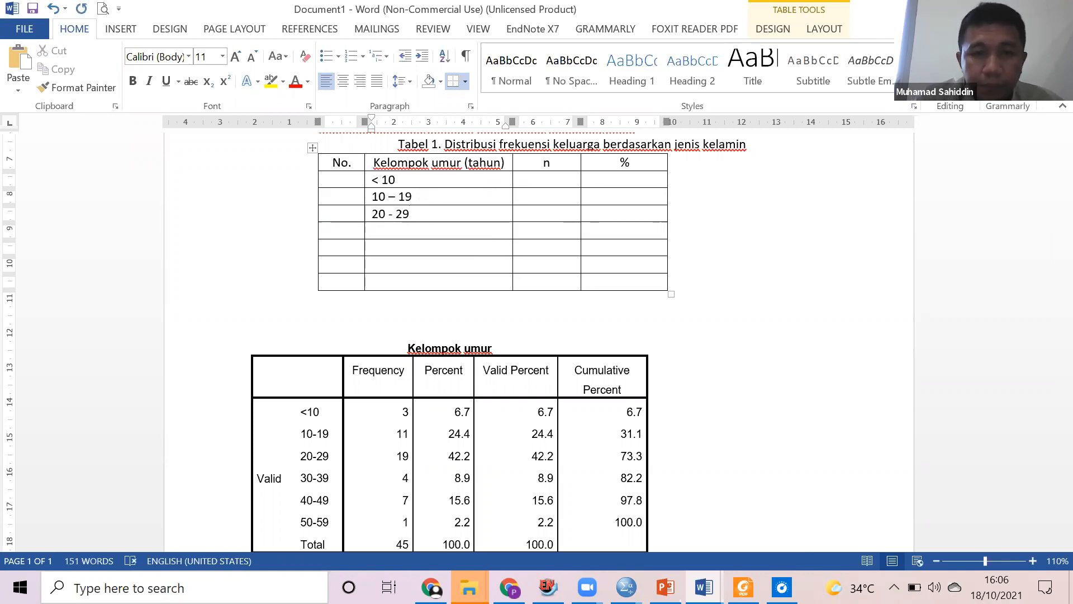
{"action": "key", "text": "Down"}
{"action": "type", "text": "30 - 39"}
Complete the Kelompok umur column with 40 – 49, 50 – 59 and a final Total row label.
{"action": "key", "text": "Down"}
{"action": "type", "text": "4"}
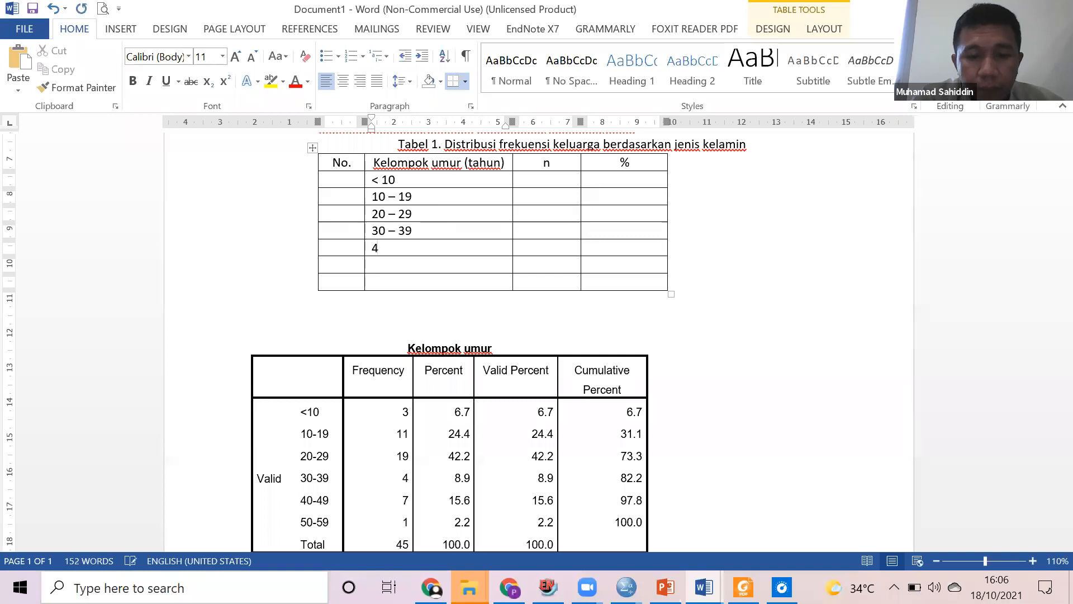
{"action": "type", "text": "0 - 49"}
{"action": "key", "text": "Down"}
{"action": "type", "text": "5"}
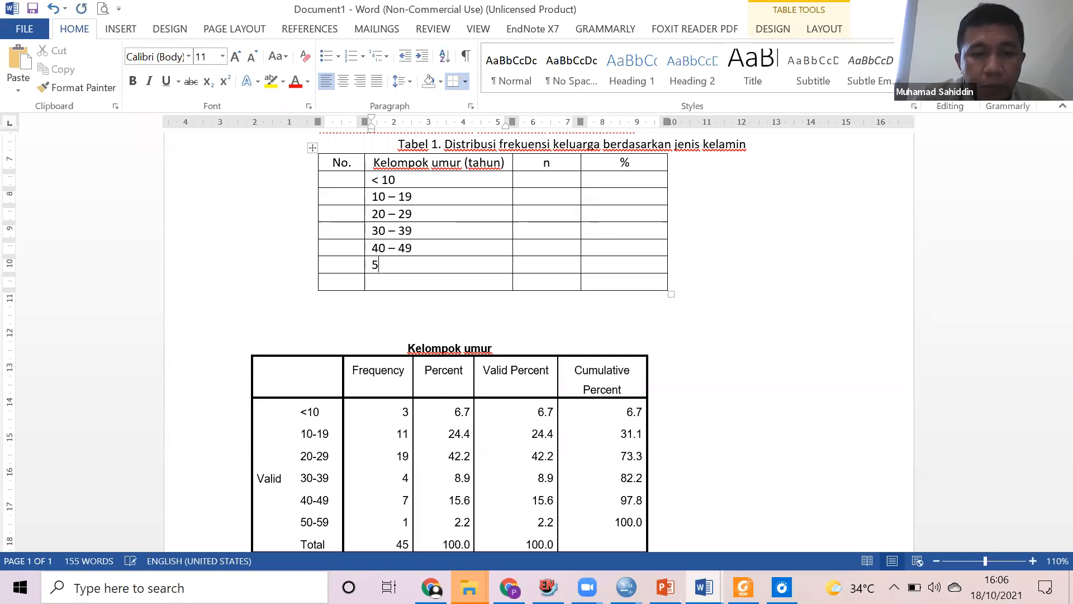
{"action": "type", "text": "0 - 59"}
{"action": "key", "text": "Down"}
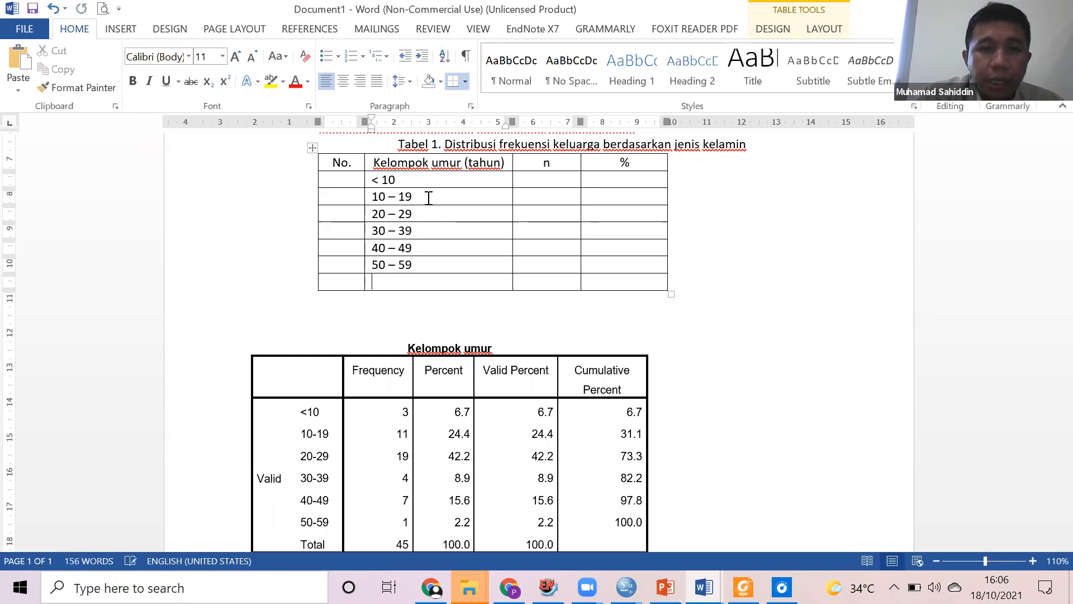
{"action": "type", "text": "Total"}
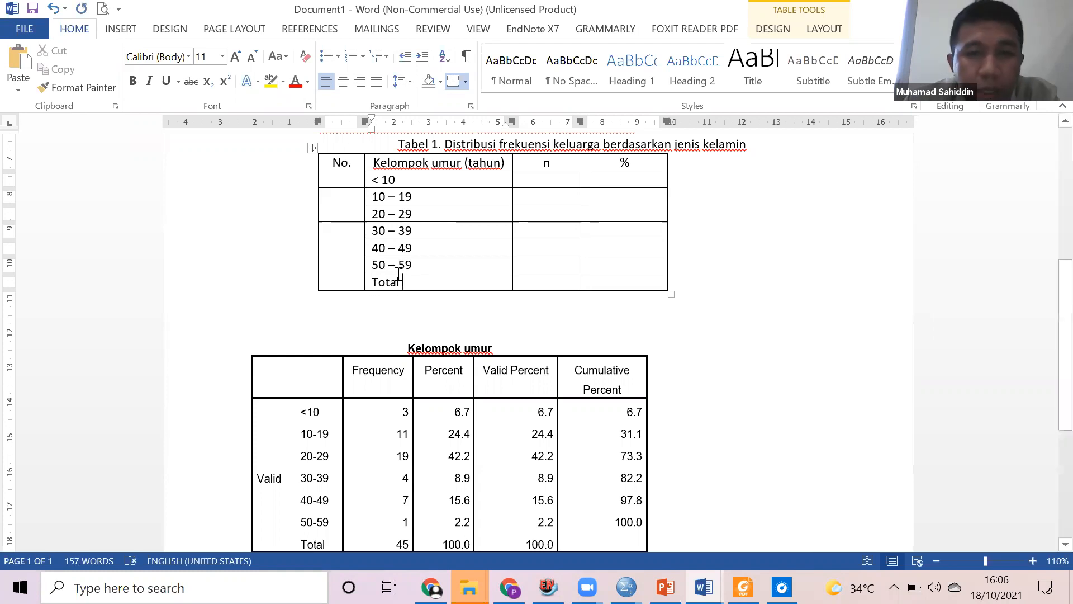
{"action": "scroll", "coordinate": [518, 250], "scroll_direction": "up", "scroll_amount": 1}
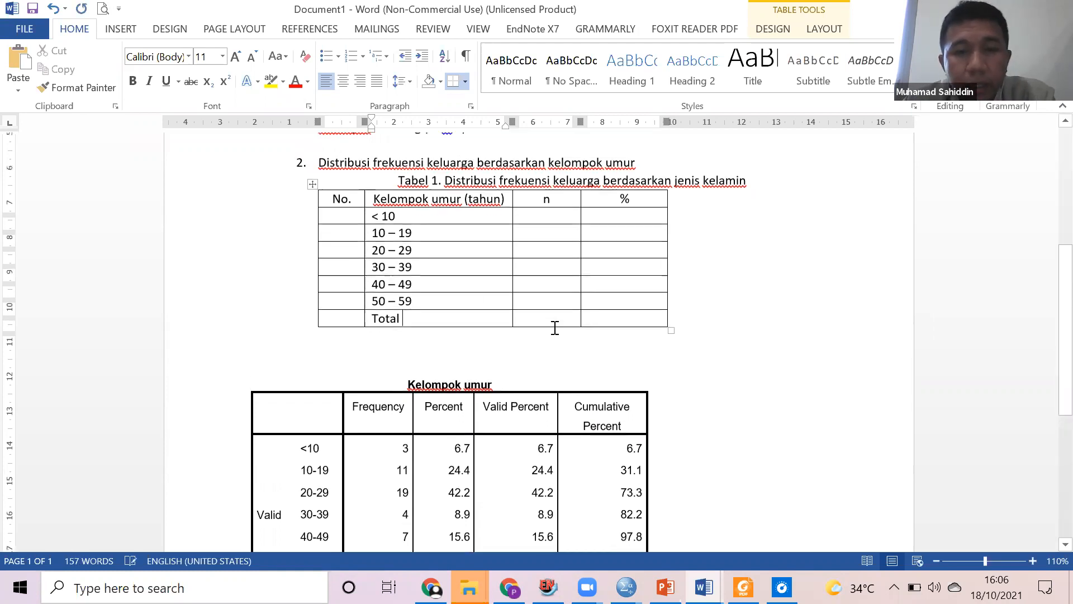
{"action": "scroll", "coordinate": [556, 324], "scroll_direction": "down", "scroll_amount": 3}
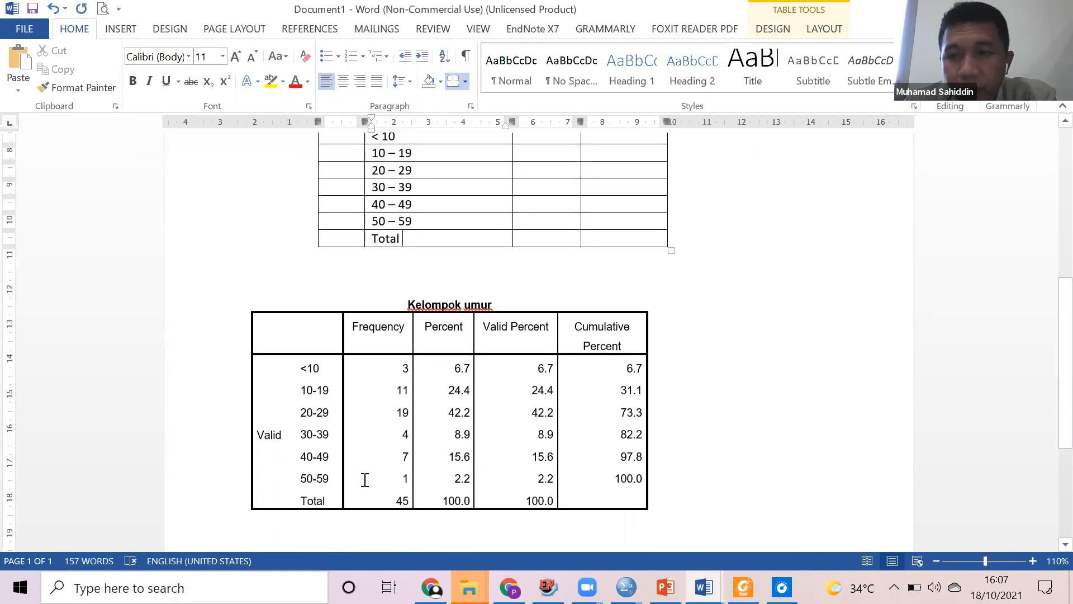
{"action": "scroll", "coordinate": [366, 473], "scroll_direction": "up", "scroll_amount": 2}
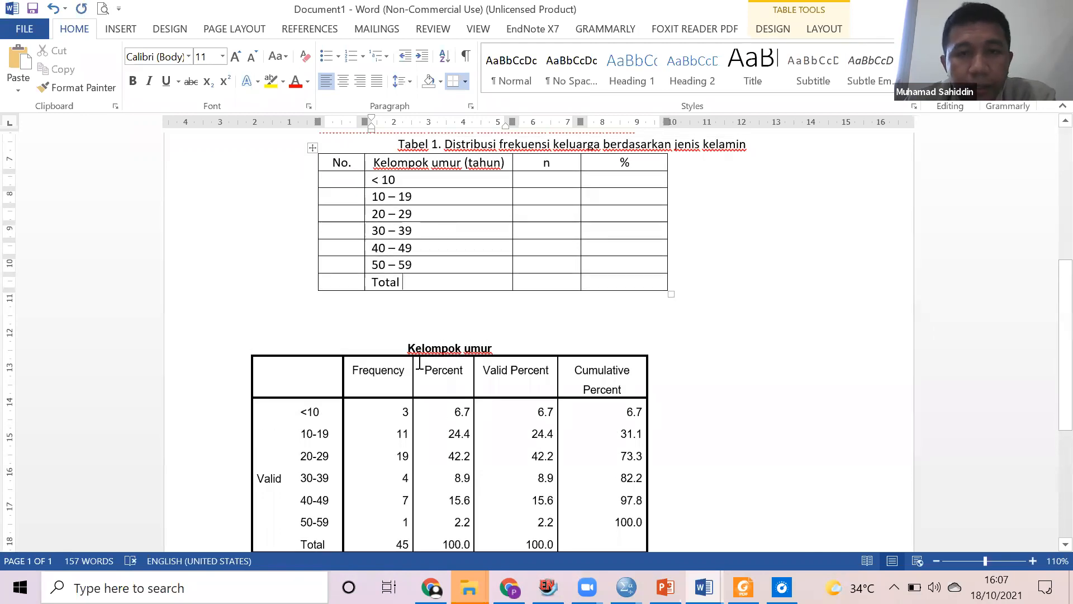
Try to copy the Frequency and Percent values from the SPSS table into the empty n and % cells as text only, then undo the paste.
{"action": "scroll", "coordinate": [500, 305], "scroll_direction": "down", "scroll_amount": 1}
{"action": "scroll", "coordinate": [546, 266], "scroll_direction": "up", "scroll_amount": 1}
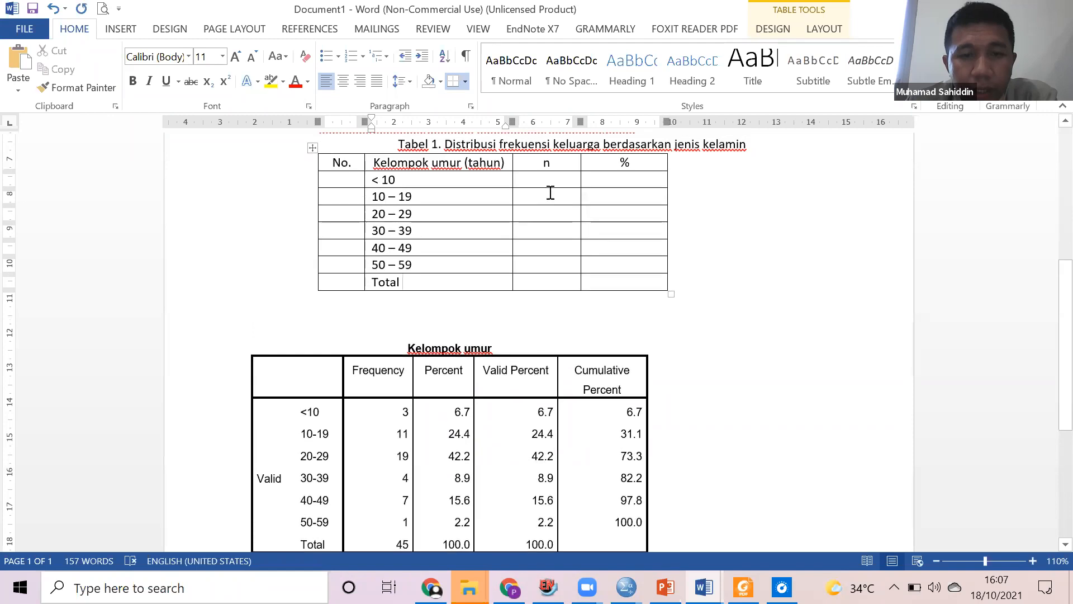
{"action": "left_click_drag", "start_coordinate": [408, 412], "coordinate": [456, 527]}
{"action": "left_click", "coordinate": [454, 543]}
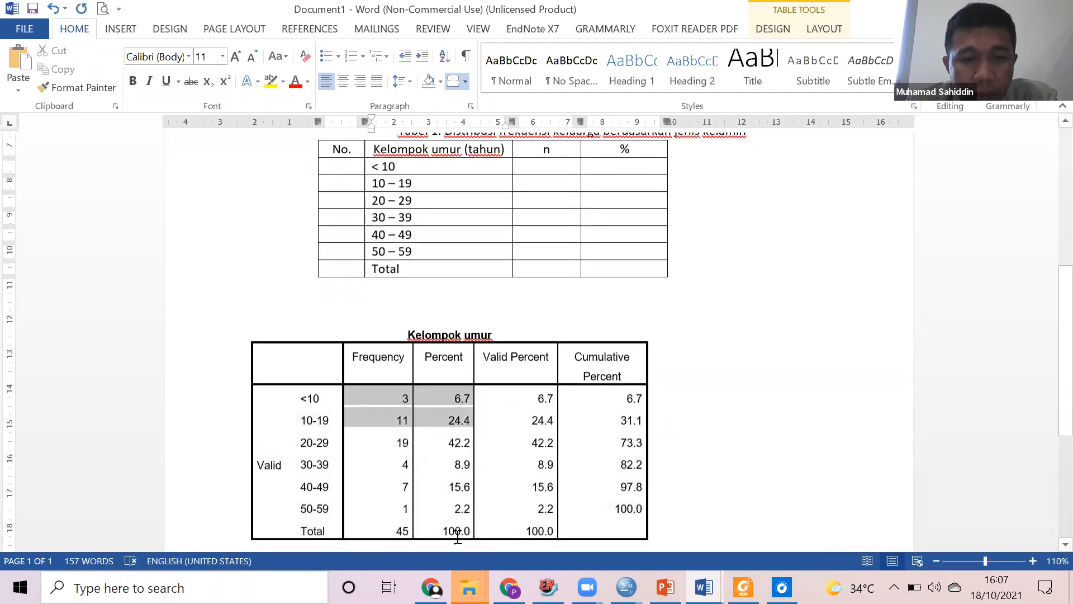
{"action": "left_click_drag", "start_coordinate": [397, 404], "coordinate": [456, 526]}
{"action": "key", "text": "ctrl+c"}
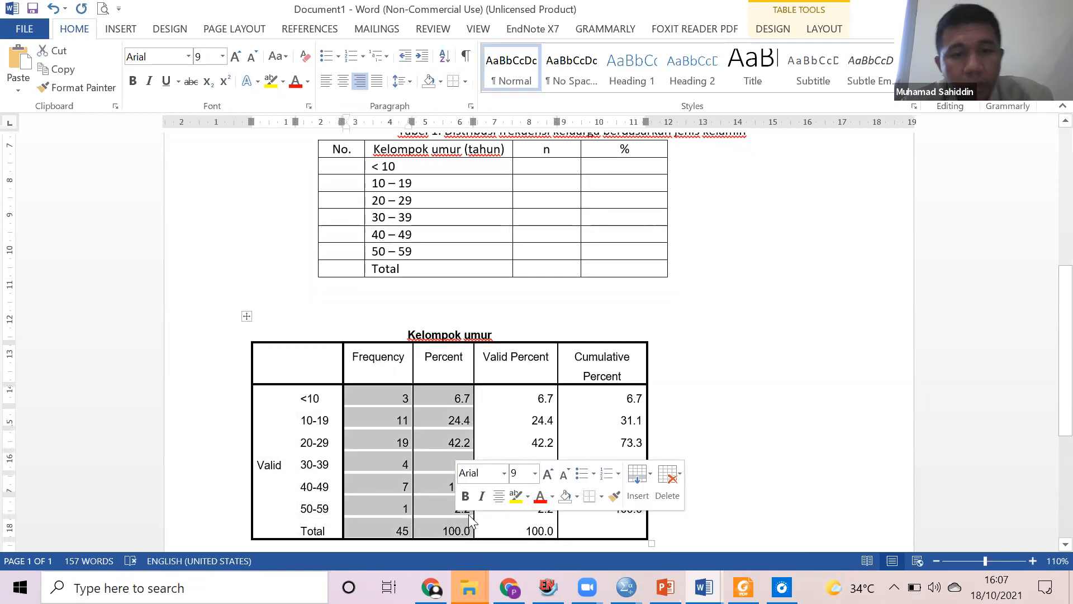
{"action": "left_click_drag", "start_coordinate": [541, 171], "coordinate": [616, 267]}
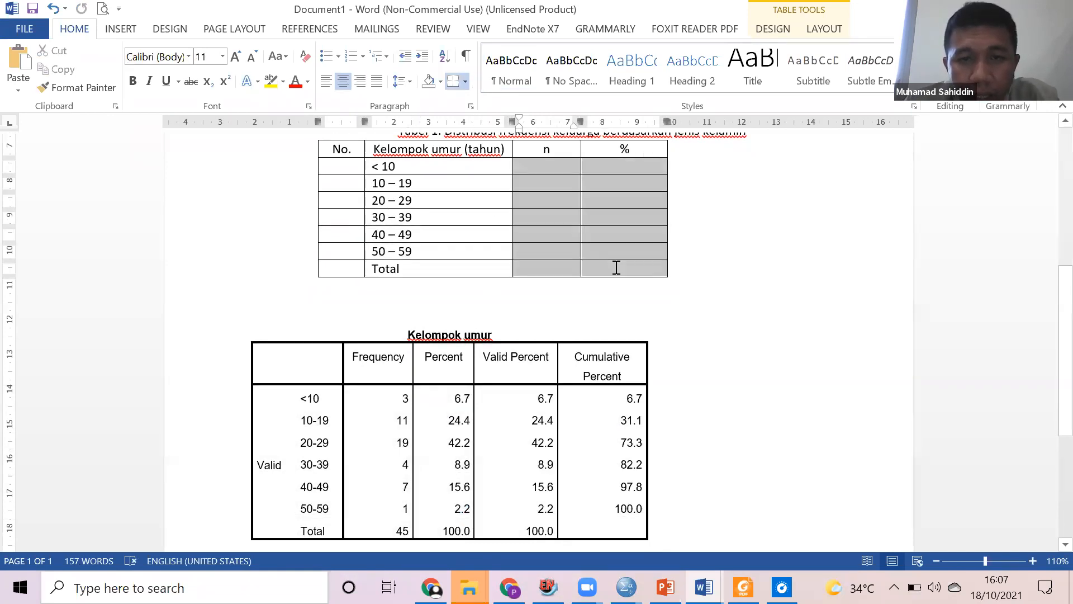
{"action": "right_click", "coordinate": [557, 164]}
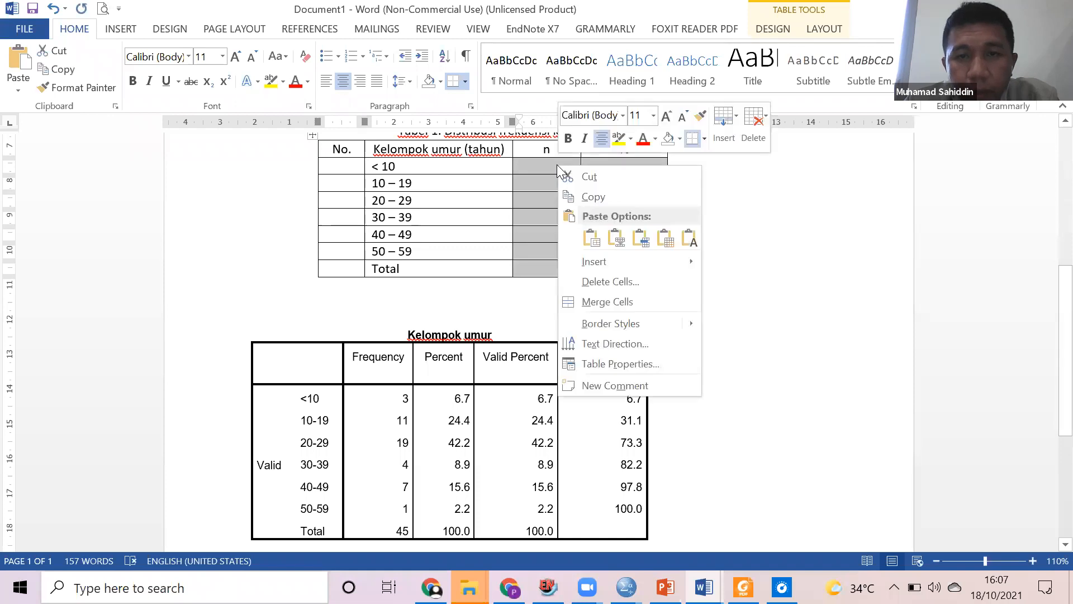
{"action": "left_click", "coordinate": [689, 240]}
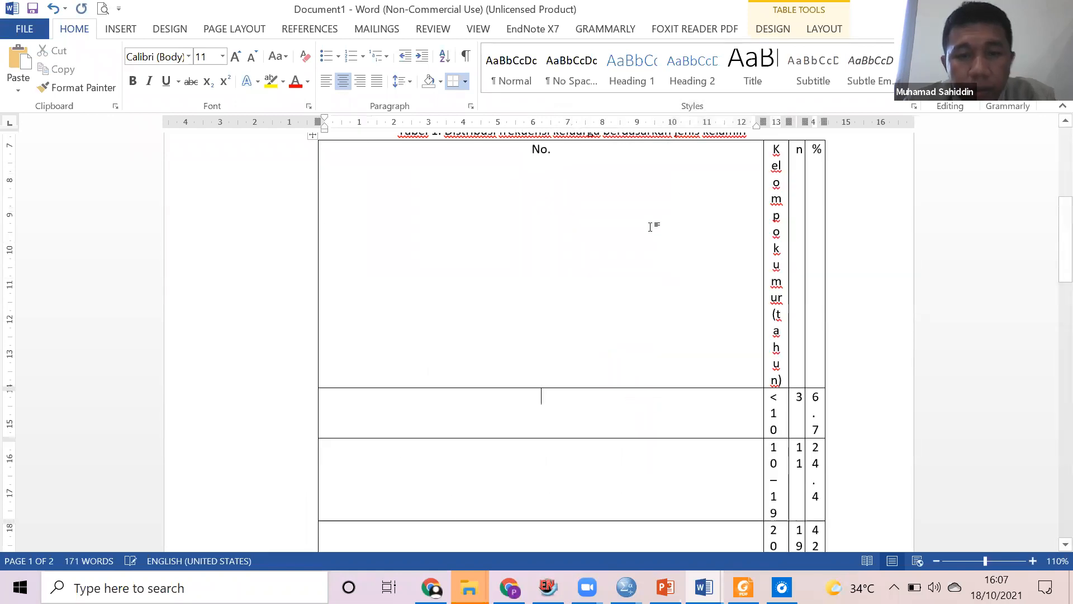
{"action": "key", "text": "ctrl+z"}
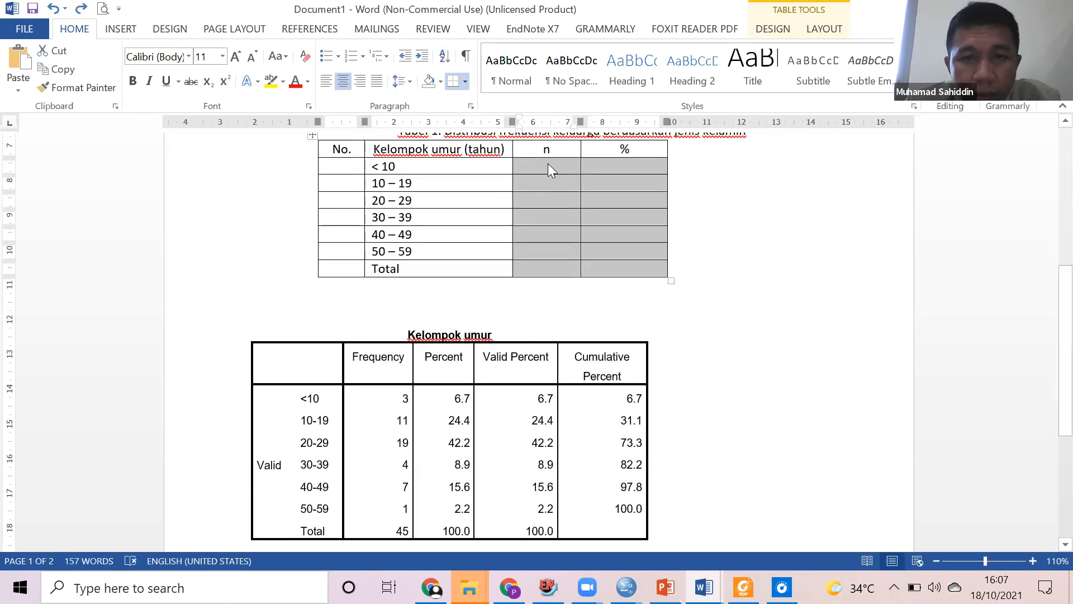
{"action": "right_click", "coordinate": [548, 163]}
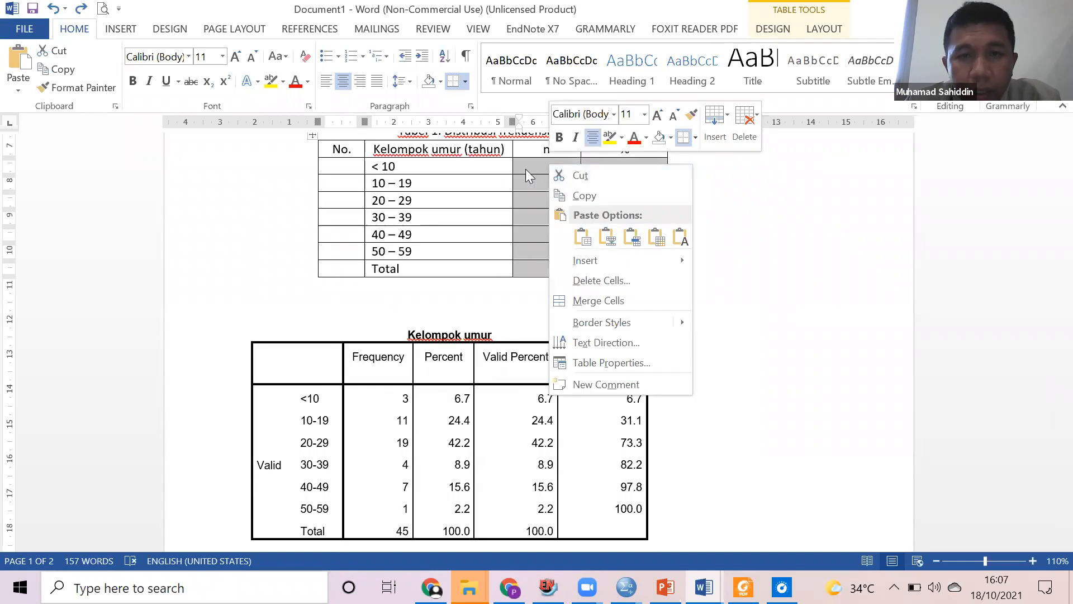
Fill the n column for the six age groups with 3, 11, 19, 4, 7 and 1.
{"action": "left_click", "coordinate": [540, 167]}
{"action": "type", "text": "3"}
{"action": "key", "text": "Tab"}
{"action": "key", "text": "Down"}
{"action": "type", "text": "11"}
{"action": "key", "text": "Down"}
{"action": "type", "text": "19"}
{"action": "key", "text": "Down"}
{"action": "type", "text": "7"}
{"action": "type", "text": "1"}
Fill the % column for the six age groups with 6,7, 24,4, 42,2, 8,9, 15,6 and 2,2.
{"action": "key", "text": "Right"}
{"action": "key", "text": "Up"}
{"action": "key", "text": "Up"}
{"action": "key", "text": "Up"}
{"action": "key", "text": "Up"}
{"action": "key", "text": "Up"}
{"action": "type", "text": "6,7"}
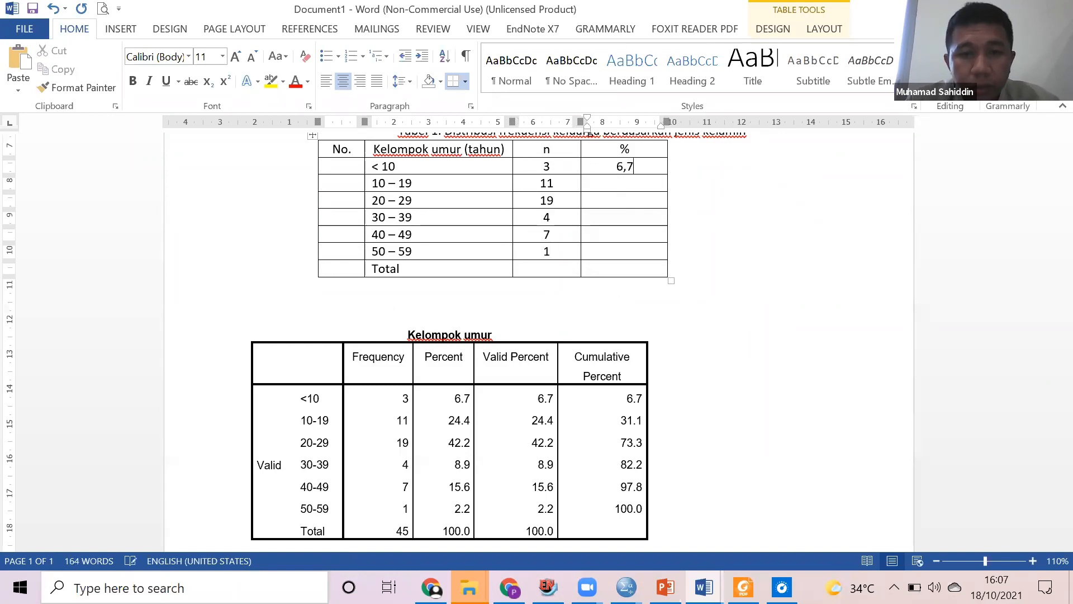
{"action": "type", "text": "24,4"}
{"action": "key", "text": "Down"}
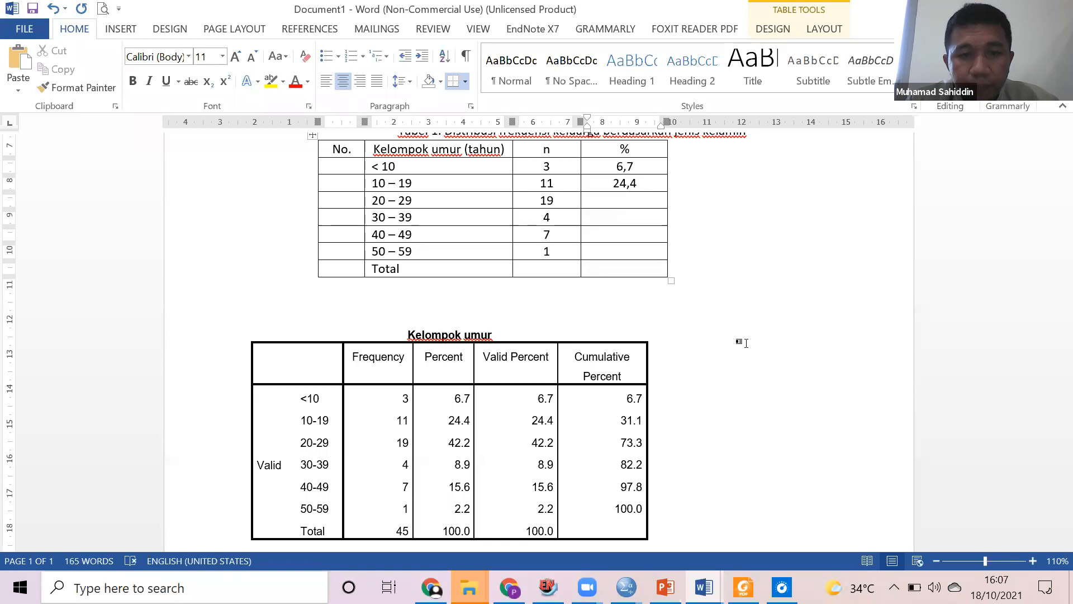
{"action": "type", "text": "42,2"}
{"action": "key", "text": "Down"}
{"action": "type", "text": "8,9 "}
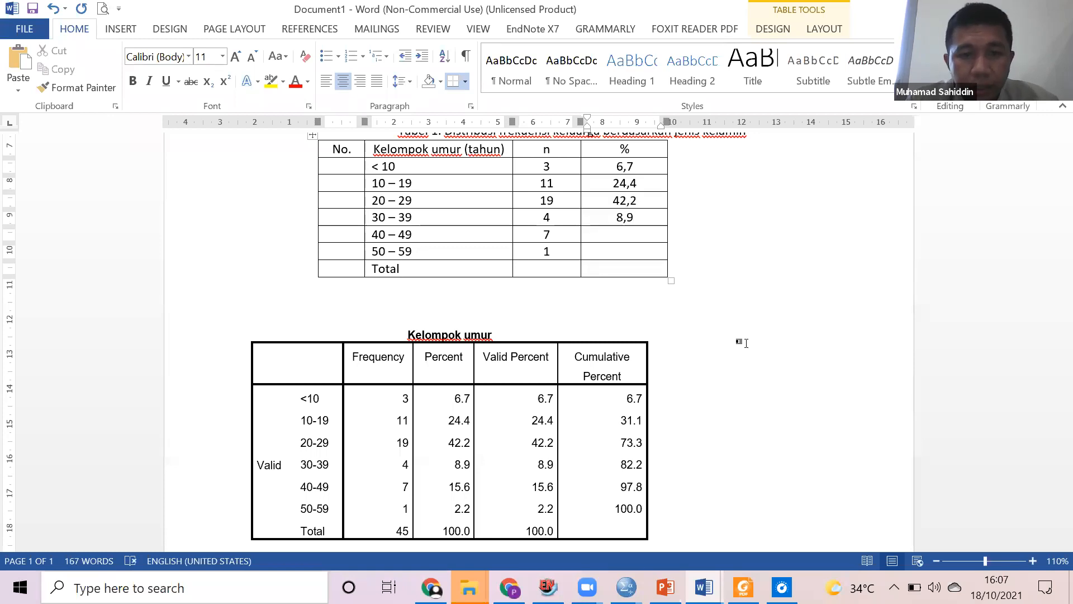
{"action": "type", "text": "15,"}
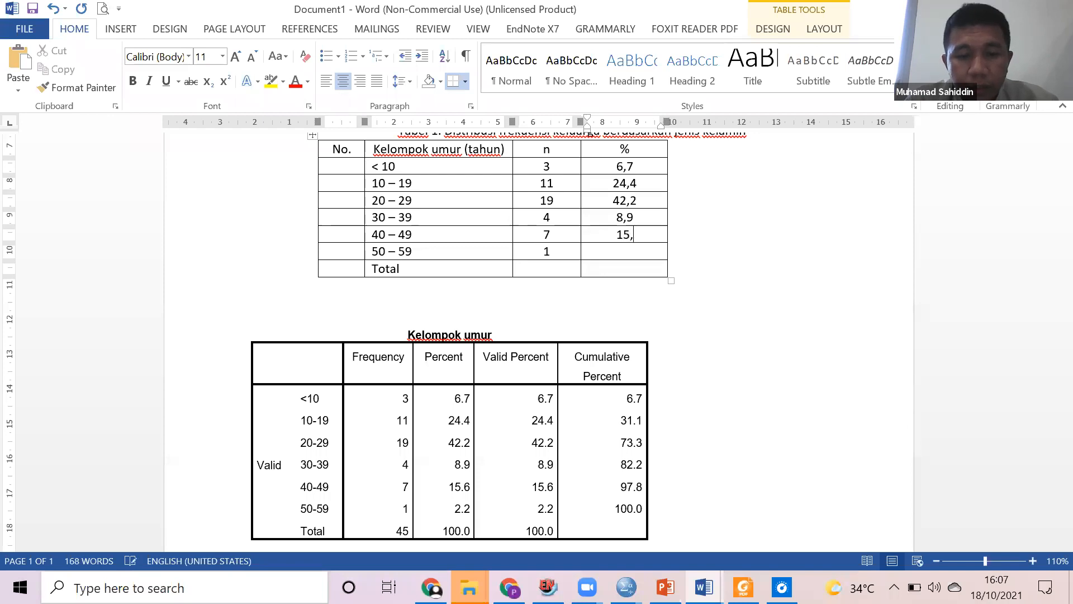
{"action": "type", "text": "6 2,2"}
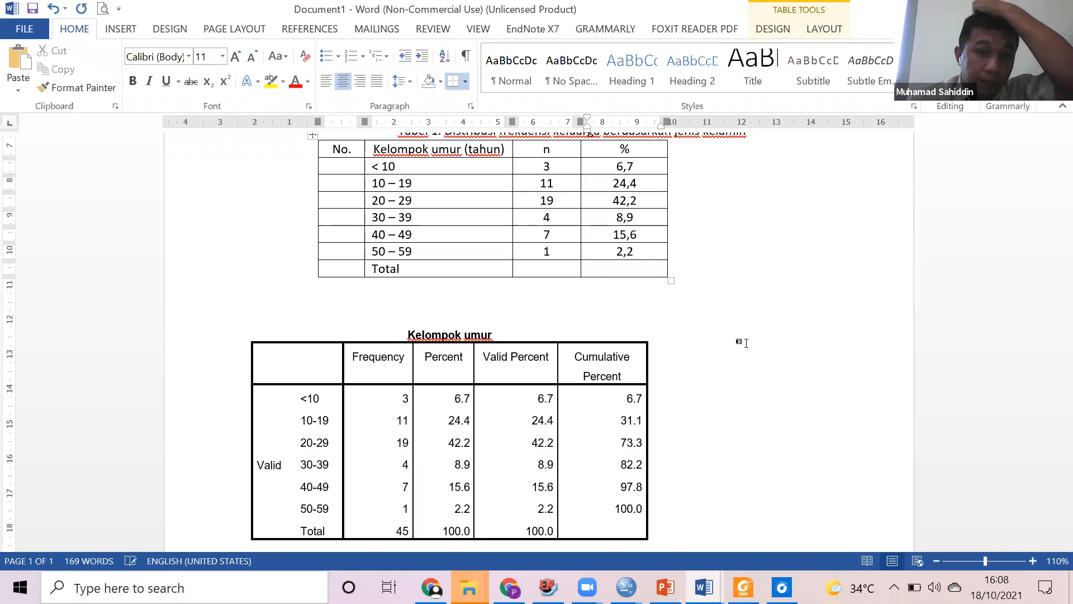
Complete the Total row with 45 in the n column and 100 in the % column.
{"action": "key", "text": "Down"}
{"action": "key", "text": "Left"}
{"action": "type", "text": "45"}
{"action": "key", "text": "Right"}
{"action": "type", "text": "100"}
Number the six age-group rows 1 to 6 in the No. column.
{"action": "left_click", "coordinate": [343, 168]}
{"action": "type", "text": "1"}
{"action": "key", "text": "Down"}
{"action": "type", "text": "2"}
{"action": "key", "text": "Down"}
{"action": "type", "text": "3"}
{"action": "key", "text": "Down"}
{"action": "type", "text": "4"}
{"action": "key", "text": "Down"}
{"action": "key", "text": "5"}
{"action": "key", "text": "Down"}
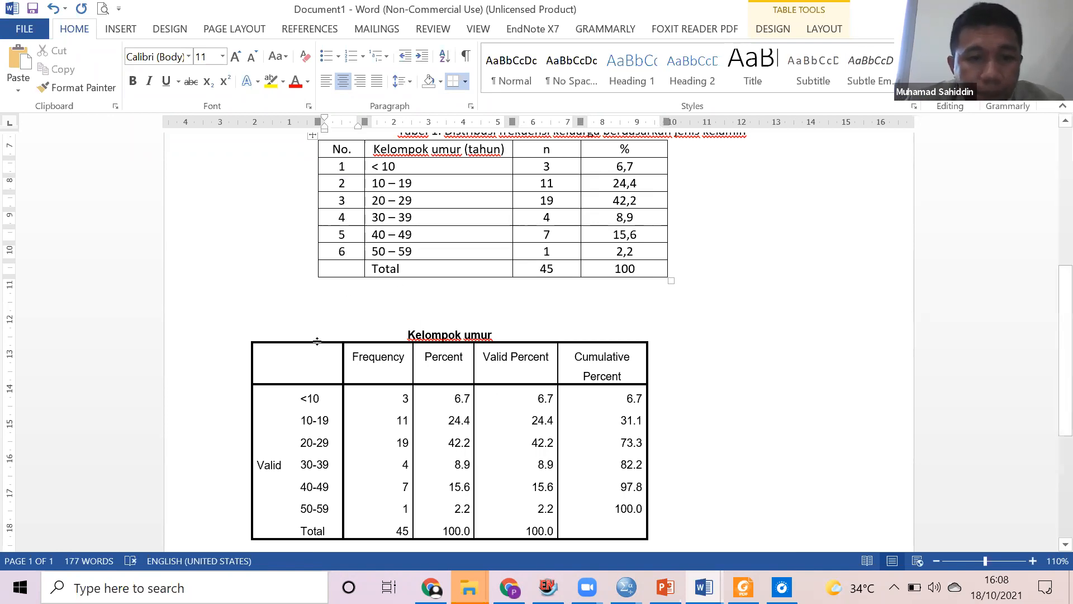
Delete the pasted SPSS Kelompok umur table and the surplus blank lines around it.
{"action": "left_click_drag", "start_coordinate": [347, 302], "coordinate": [342, 421]}
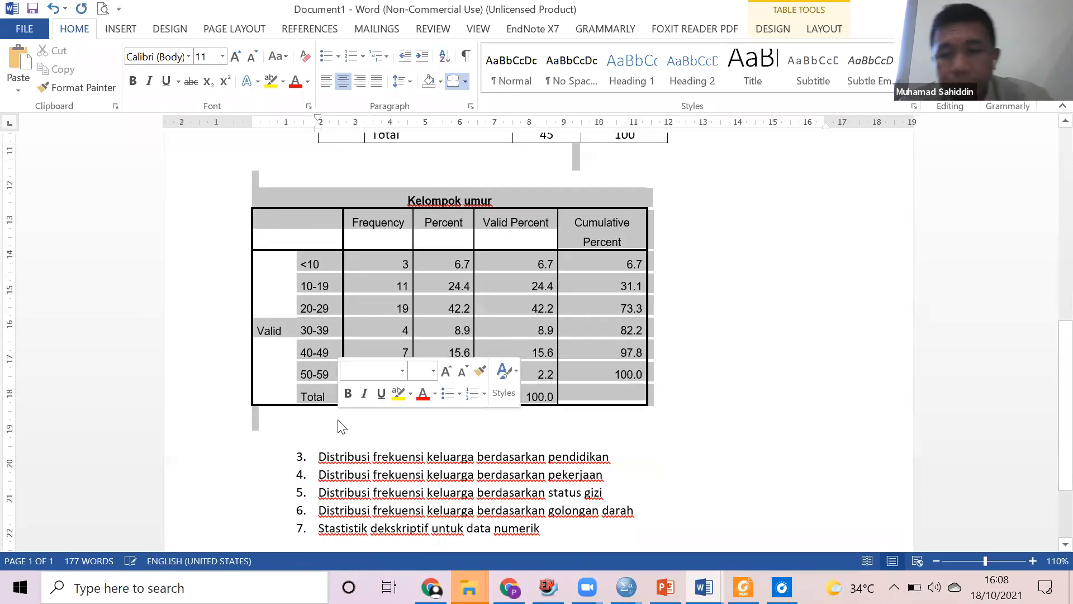
{"action": "key", "text": "Delete"}
{"action": "scroll", "coordinate": [585, 309], "scroll_direction": "up", "scroll_amount": 3}
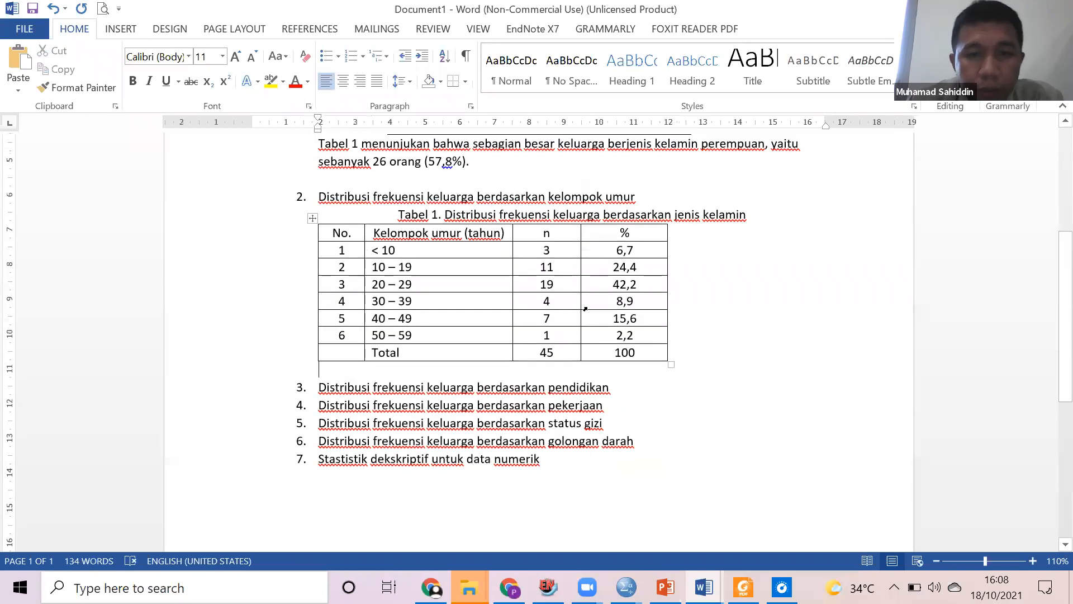
Apply the black banded list table style with horizontal rules only to the age-group table and remove its row shading.
{"action": "left_click", "coordinate": [312, 218]}
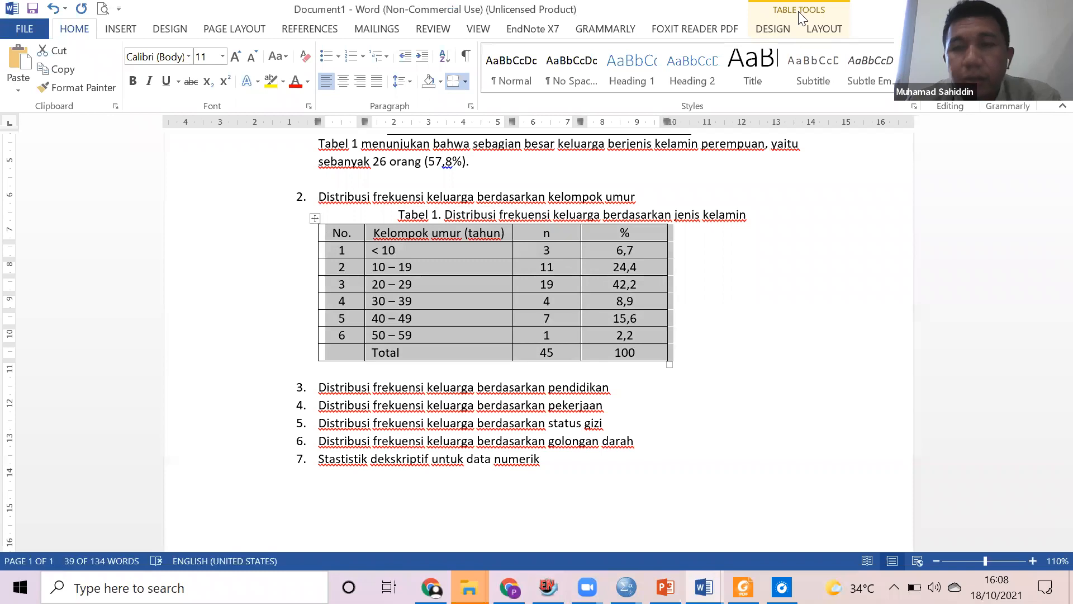
{"action": "left_click", "coordinate": [170, 33]}
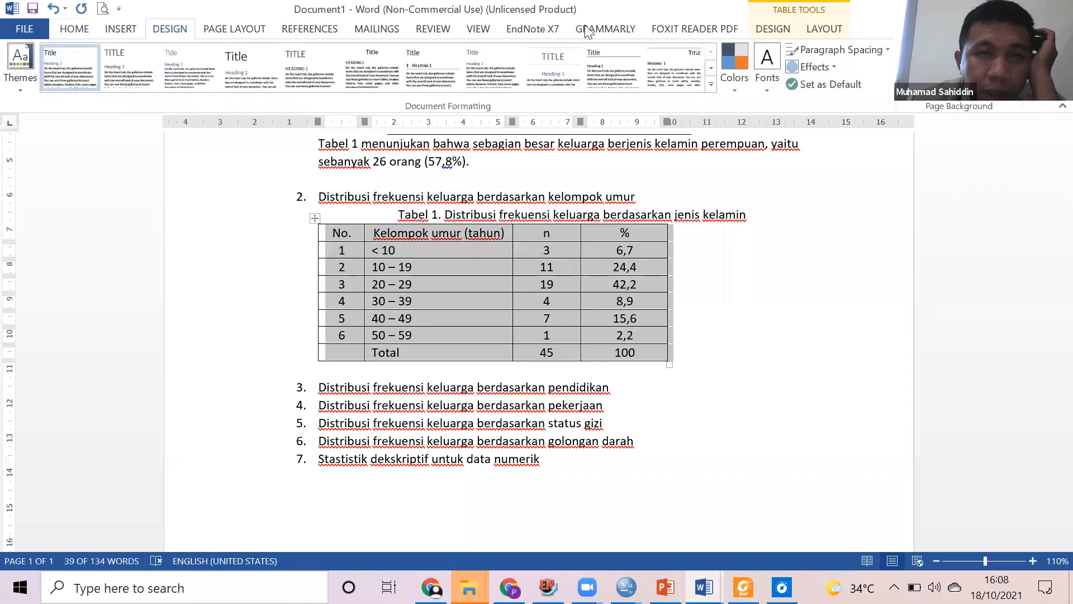
{"action": "left_click", "coordinate": [775, 27]}
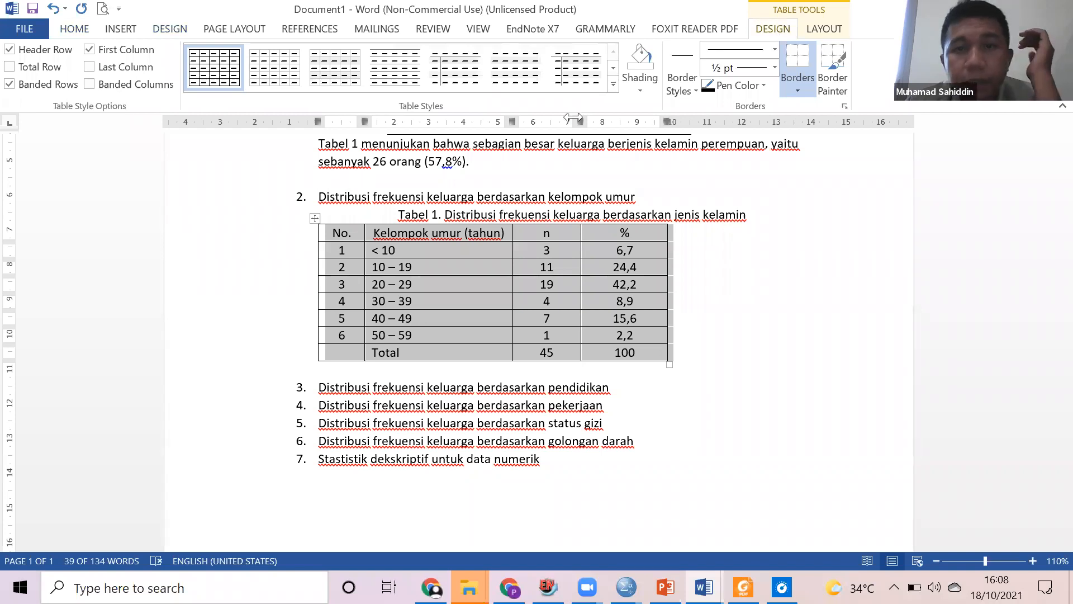
{"action": "left_click", "coordinate": [613, 83]}
{"action": "scroll", "coordinate": [267, 368], "scroll_direction": "down", "scroll_amount": 3}
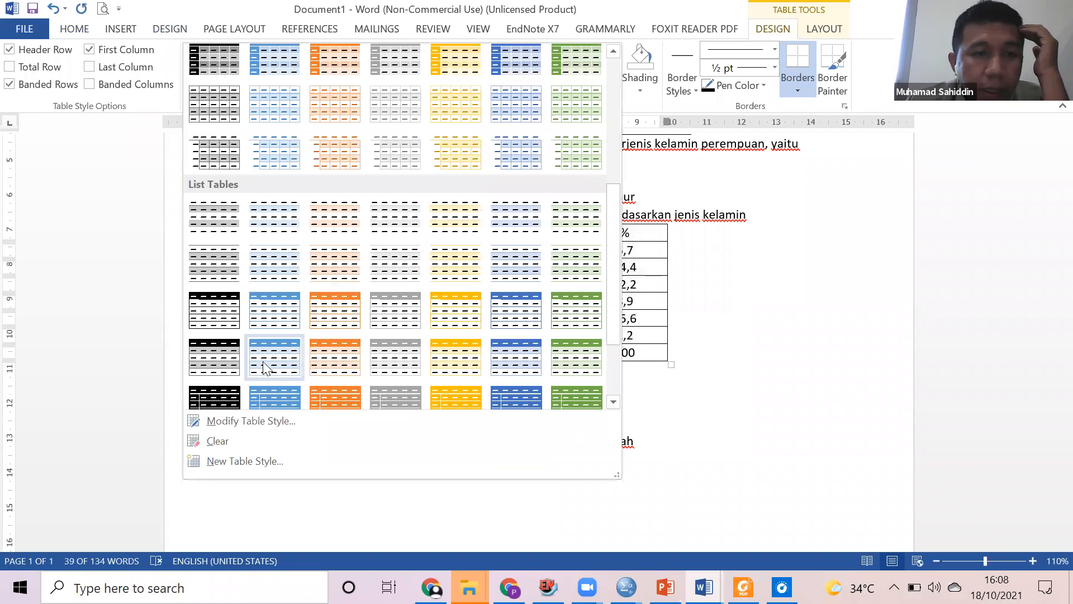
{"action": "scroll", "coordinate": [266, 368], "scroll_direction": "down", "scroll_amount": 2}
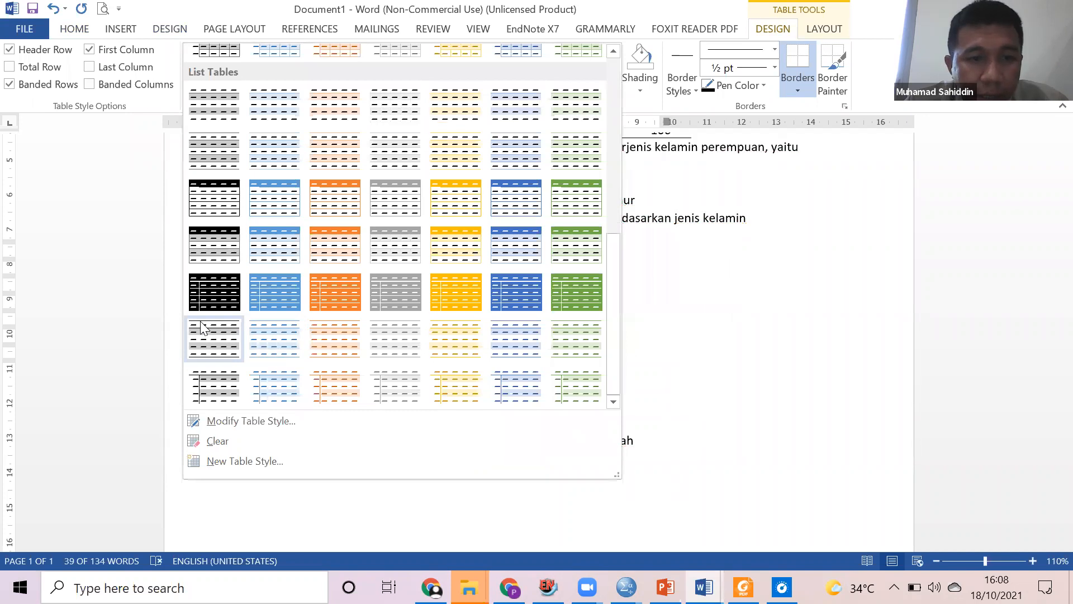
{"action": "left_click", "coordinate": [215, 344]}
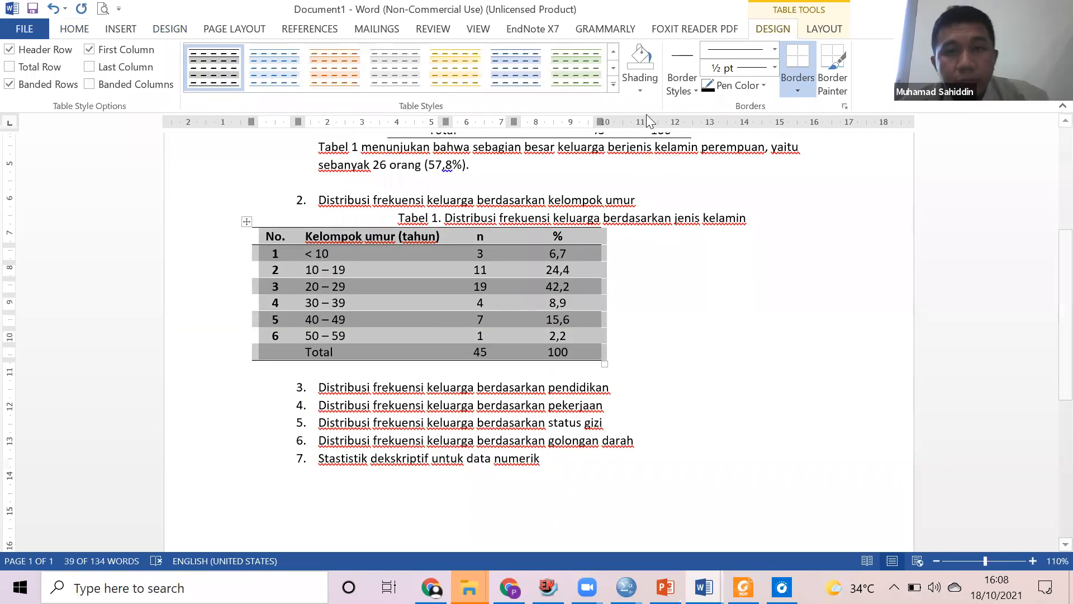
{"action": "left_click", "coordinate": [646, 57]}
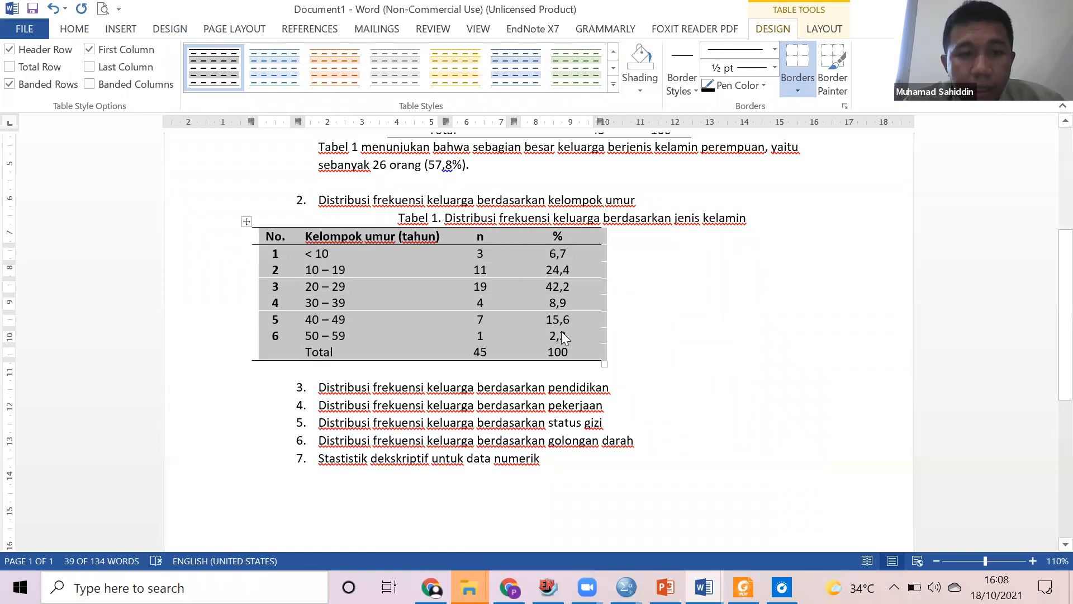
Remove the bold from the age-group table's text and centre the table on the page.
{"action": "key", "text": "ctrl+b"}
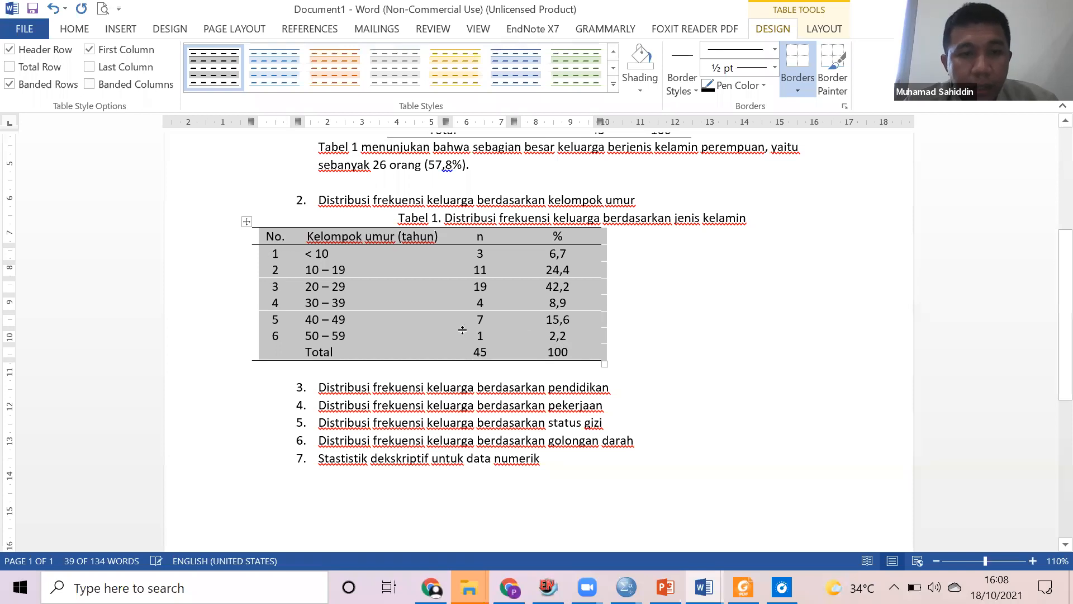
{"action": "key", "text": "ctrl+e"}
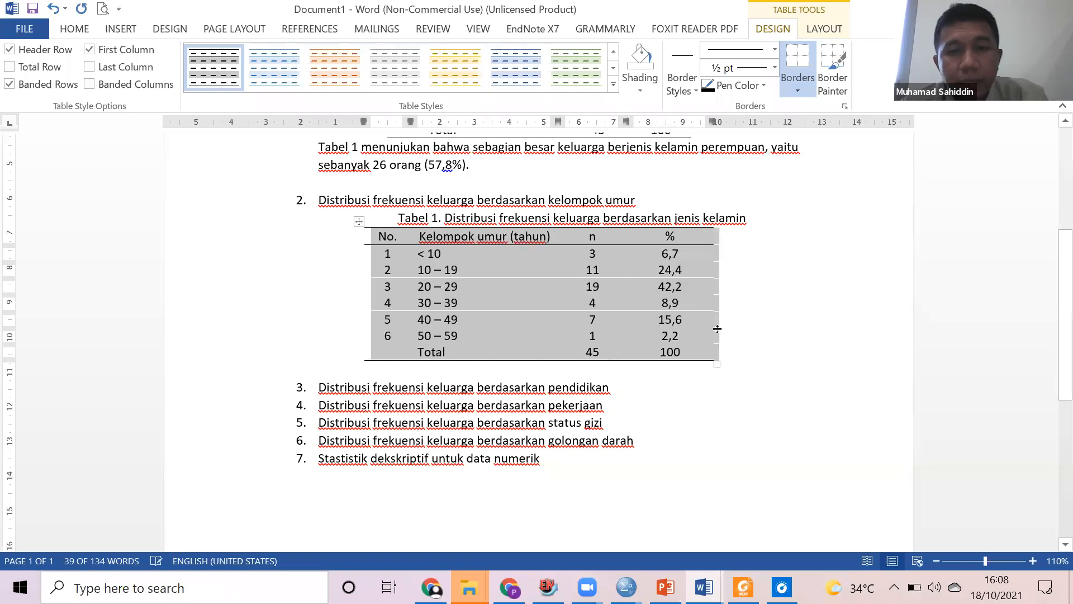
{"action": "left_click", "coordinate": [773, 282]}
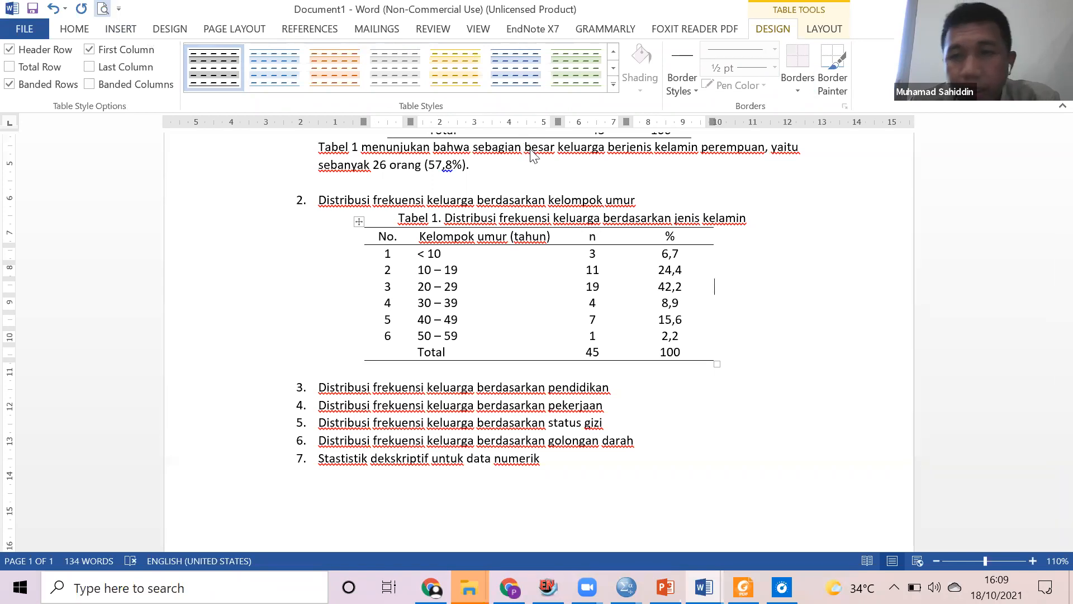
Check the layout of both tables in the print preview, zoomed in, and return to the document.
{"action": "key", "text": "ctrl+p"}
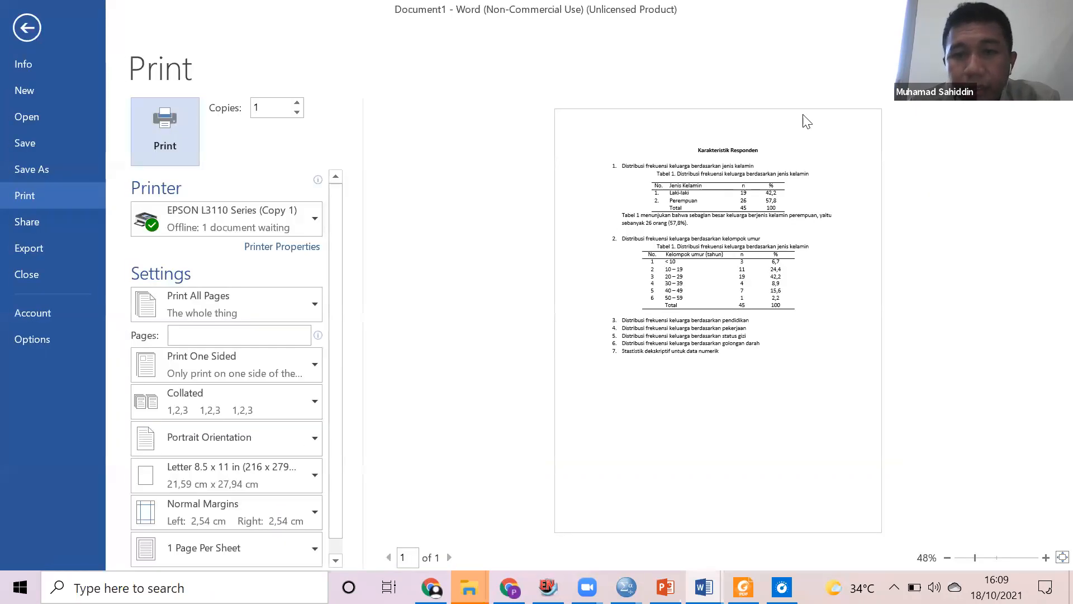
{"action": "left_click", "coordinate": [763, 337]}
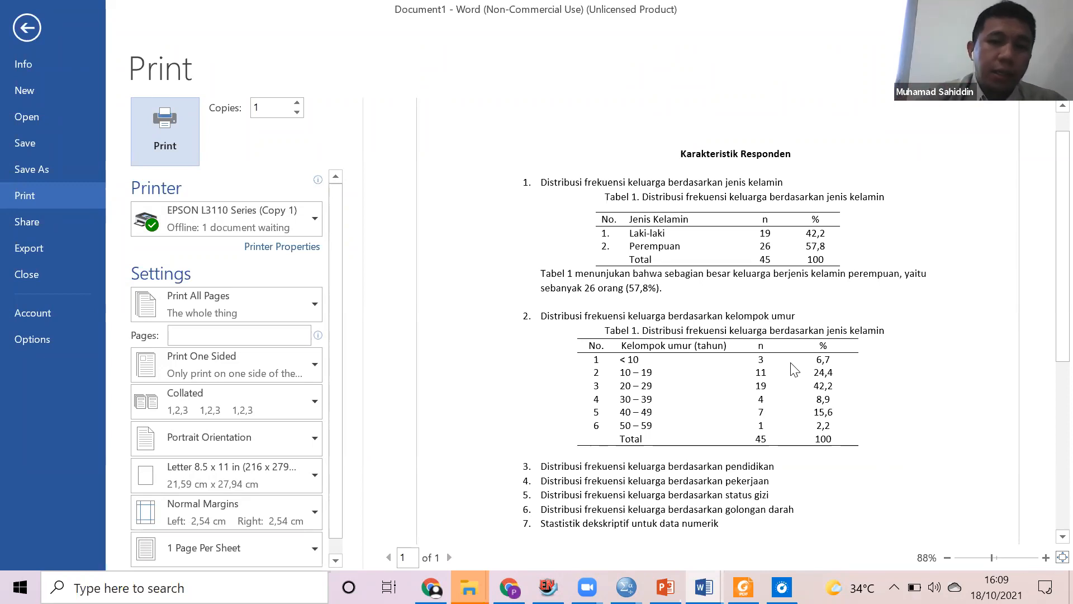
{"action": "key", "text": "Escape"}
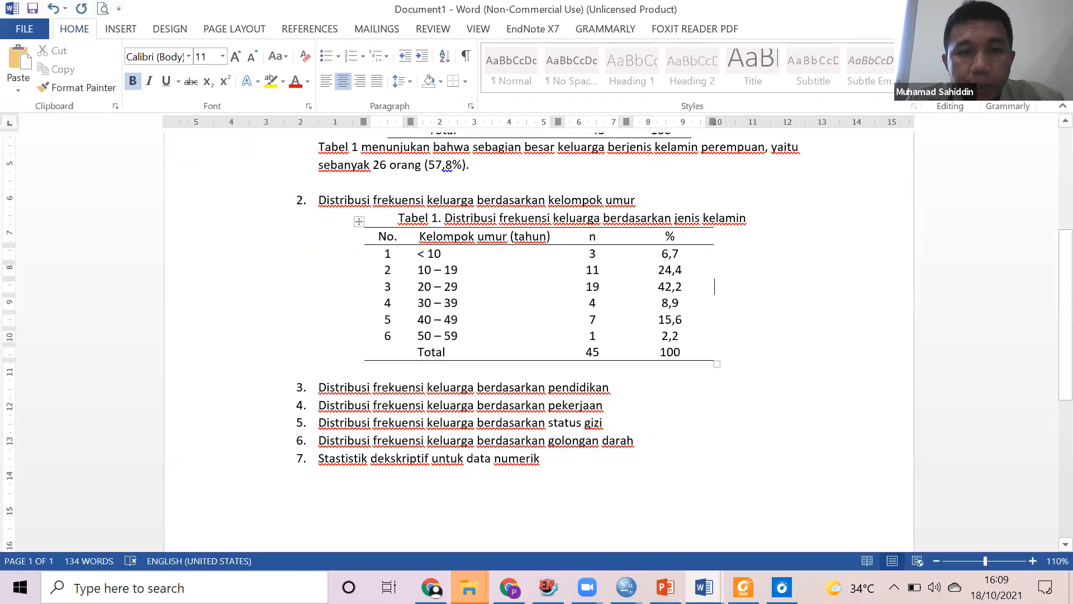
Change the number in the age-group table's caption to Tabel 2.
{"action": "scroll", "coordinate": [441, 266], "scroll_direction": "up", "scroll_amount": 1}
{"action": "left_click", "coordinate": [440, 265]}
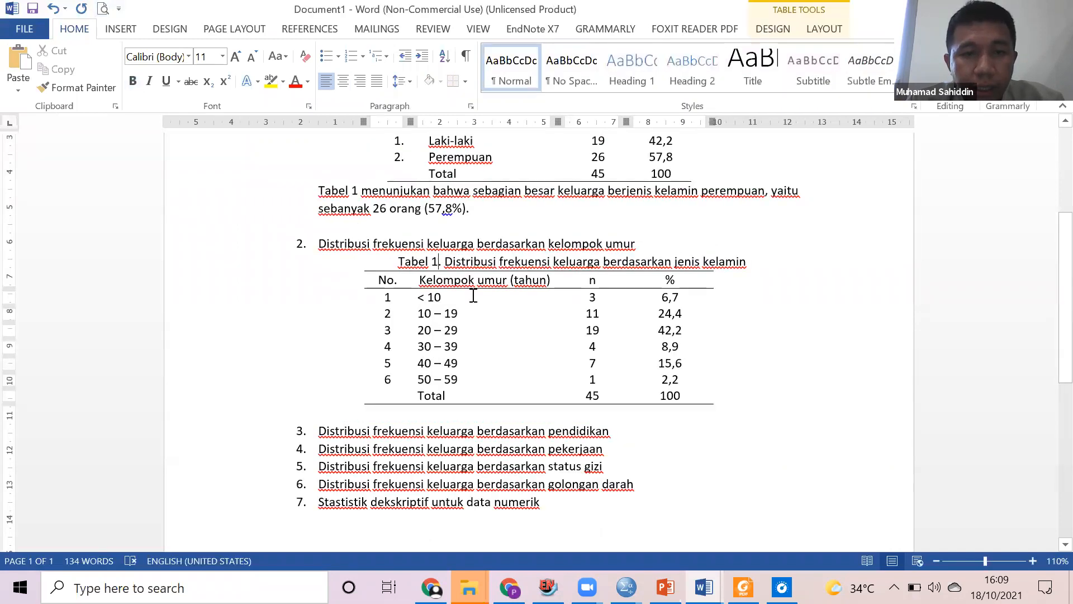
{"action": "key", "text": "BackSpace"}
{"action": "type", "text": "2"}
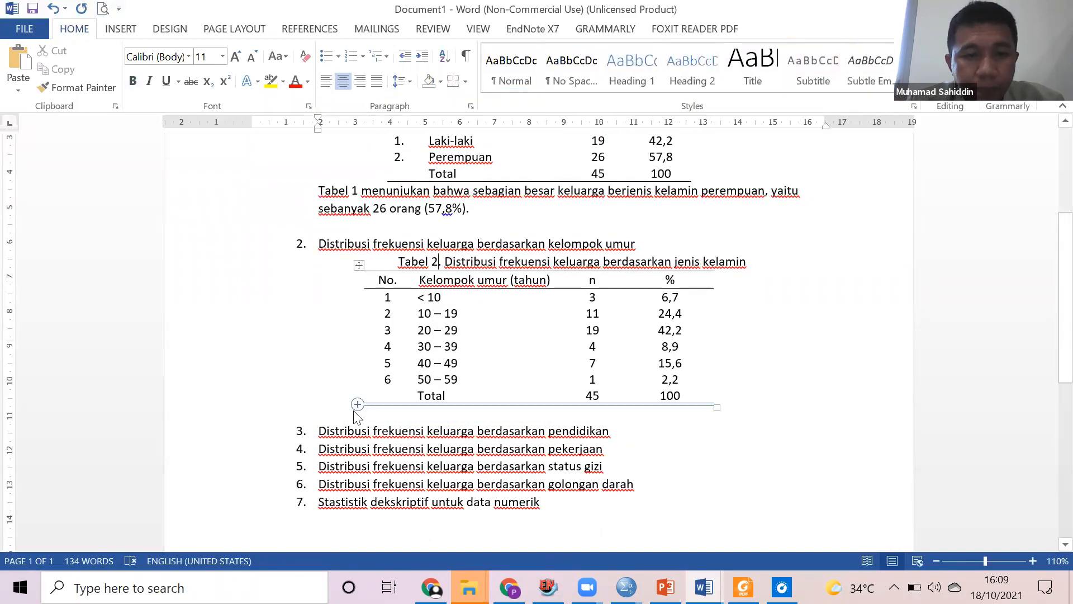
Start a paragraph reading "Tabel 2 menunjukan" below the age-group table, with a blank line above and below it.
{"action": "left_click", "coordinate": [334, 428]}
{"action": "left_click", "coordinate": [342, 412]}
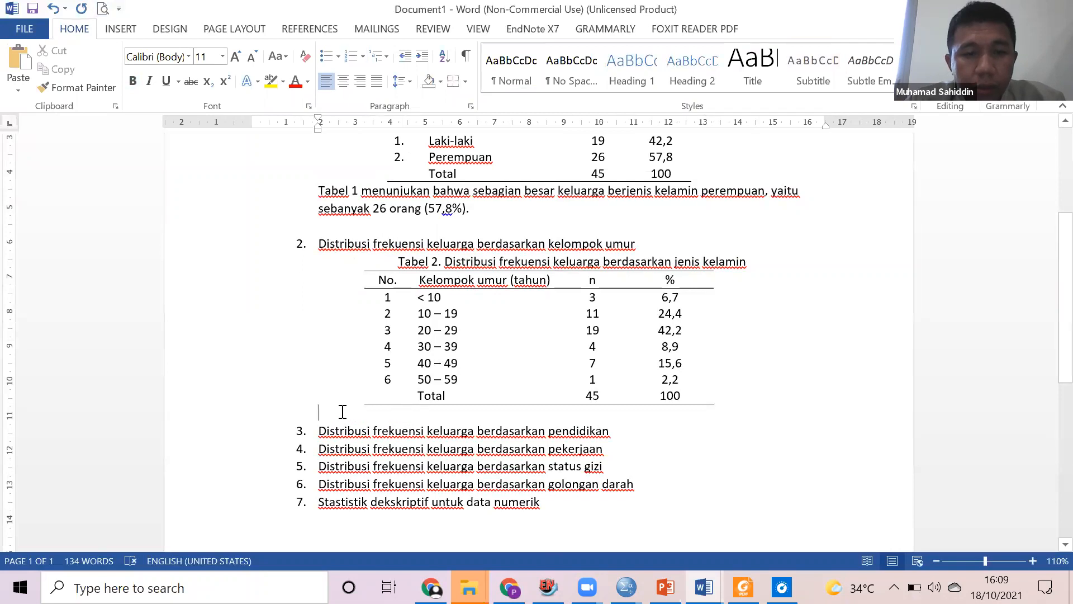
{"action": "key", "text": "Return"}
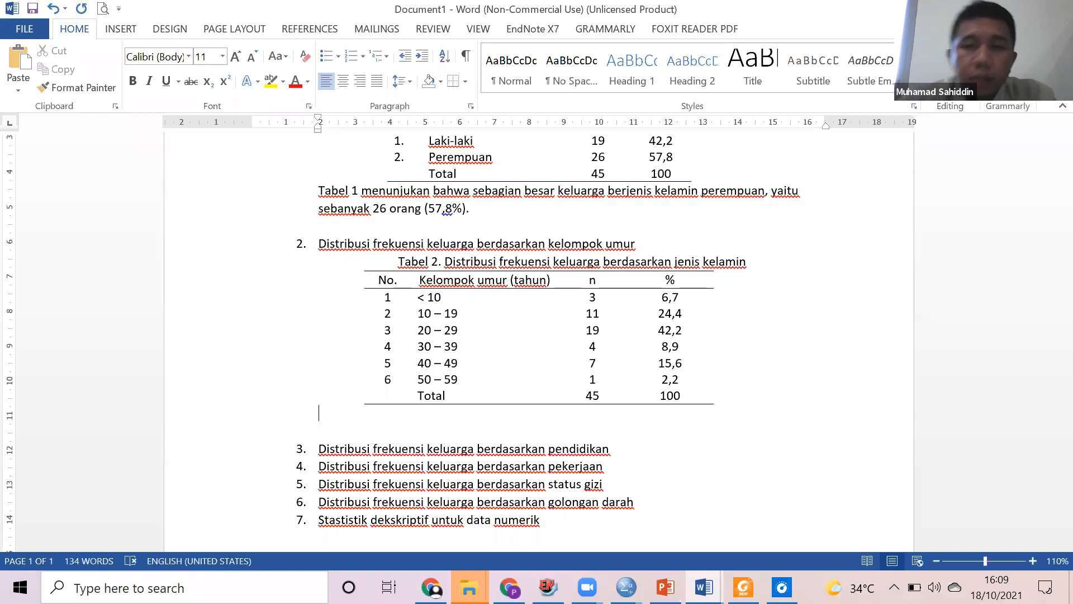
{"action": "left_click_drag", "start_coordinate": [589, 301], "coordinate": [676, 381]}
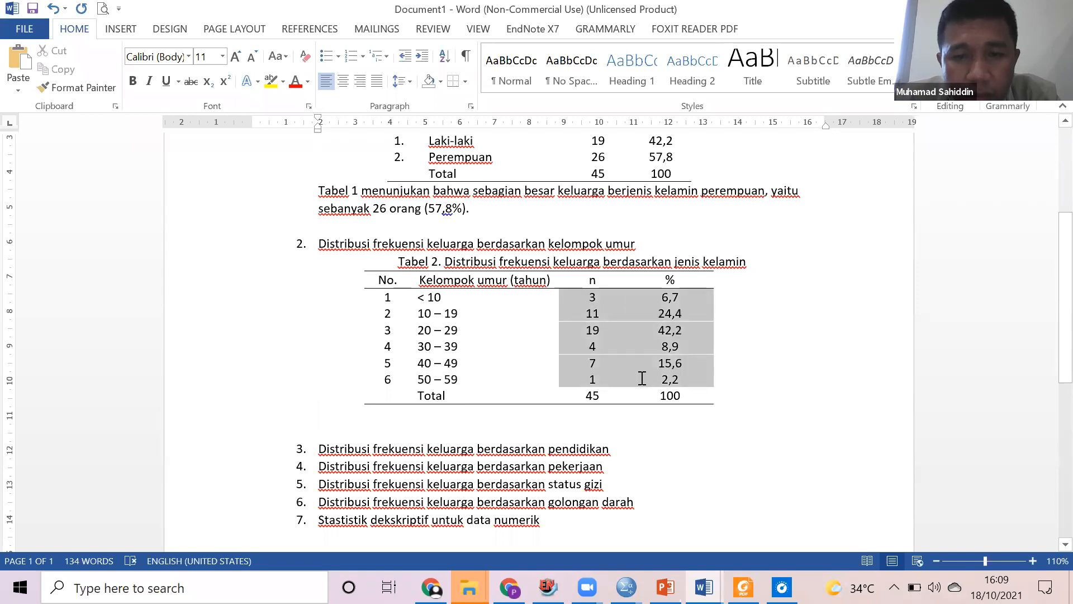
{"action": "left_click", "coordinate": [338, 429]}
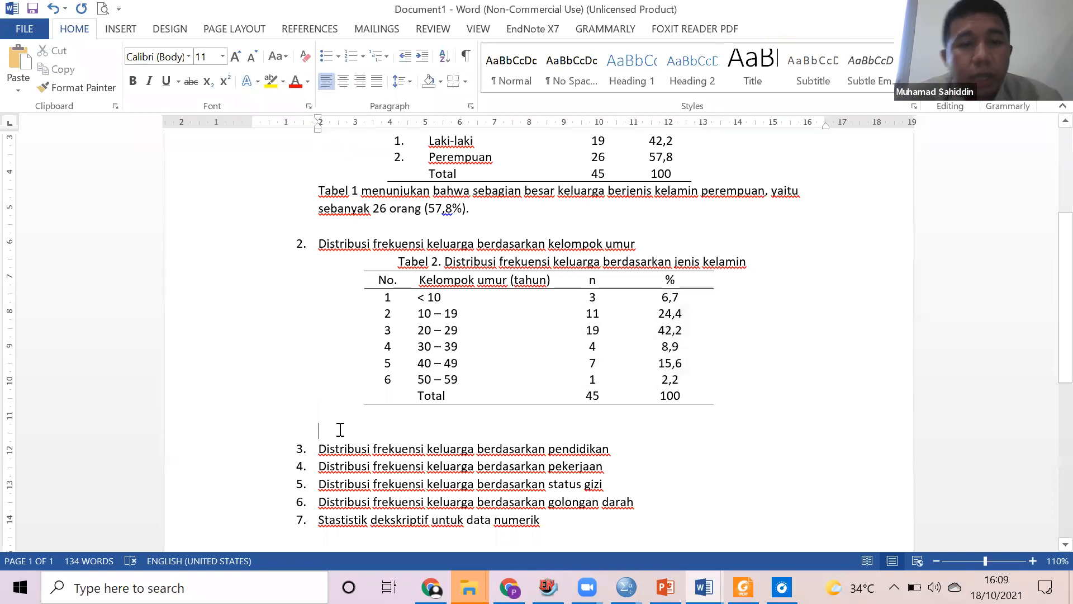
{"action": "type", "text": "Tabel 1"}
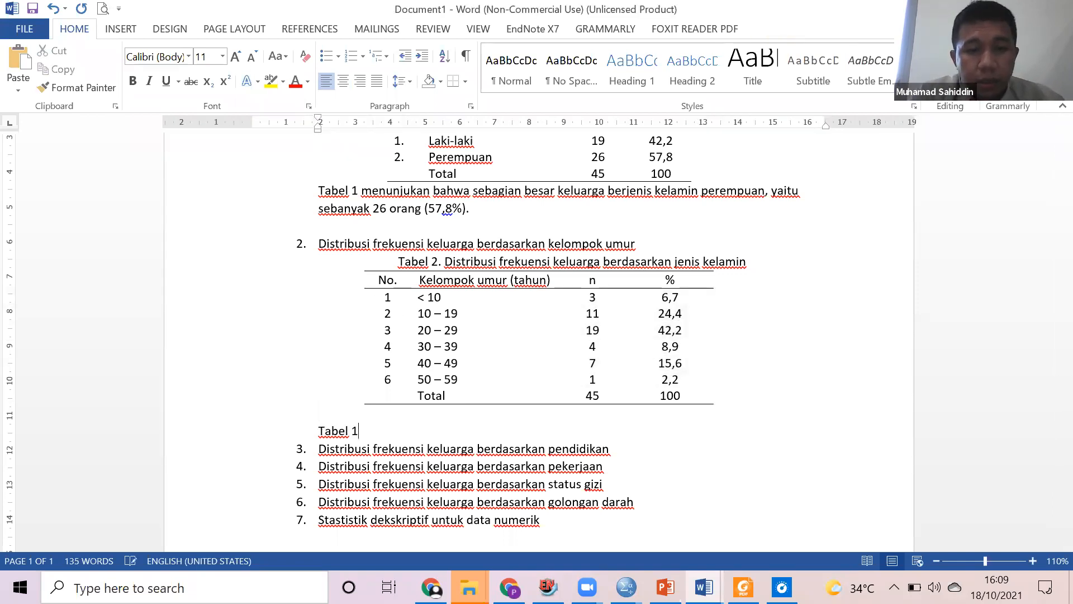
{"action": "key", "text": "BackSpace"}
{"action": "type", "text": "2 menunju"}
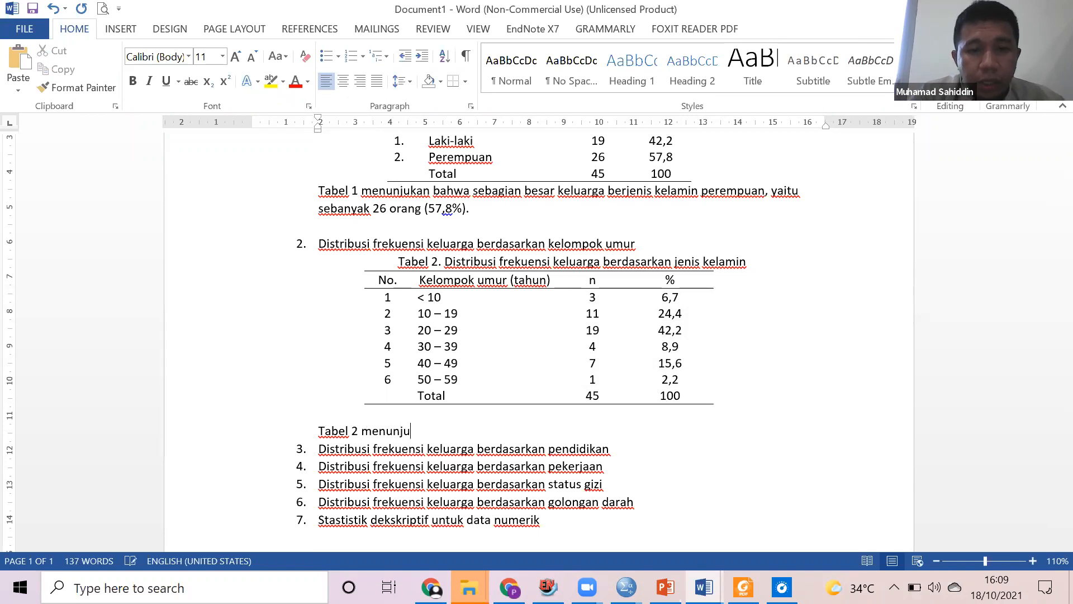
{"action": "type", "text": "kan"}
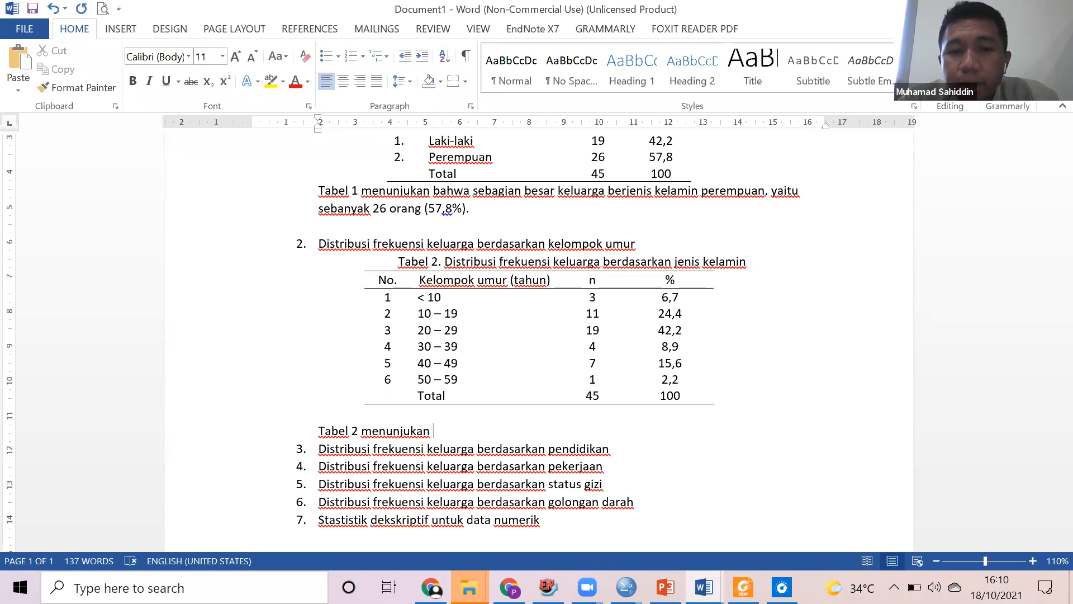
{"action": "key", "text": "Return"}
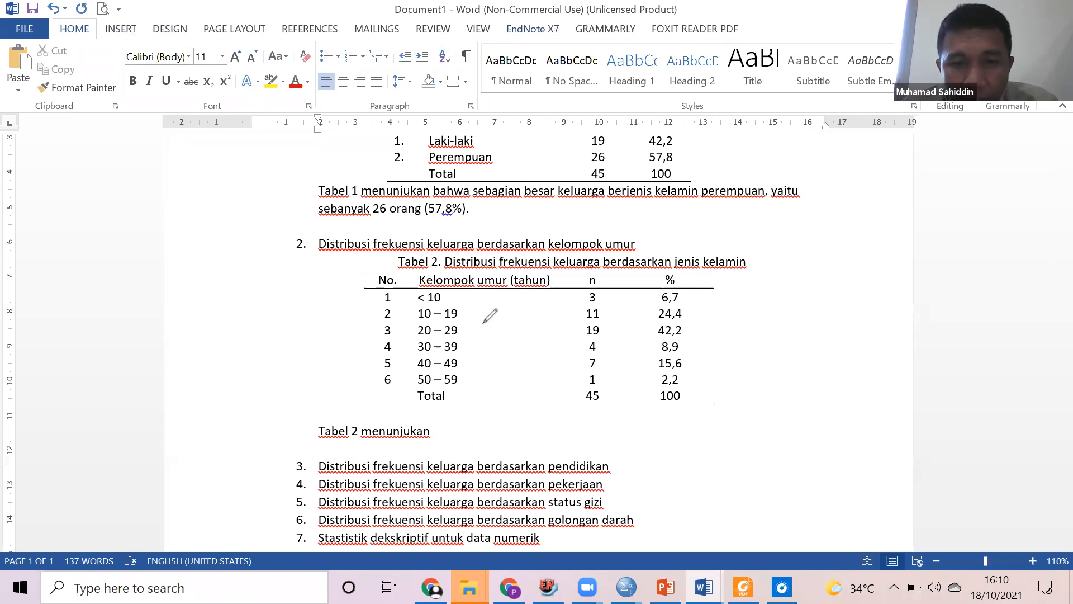
Circle the n and % values of the 20 – 29 and 50 – 59 rows with the annotation pen and clear the marks.
{"action": "mouse_move", "coordinate": [584, 334]}
{"action": "left_mouse_down"}
{"action": "mouse_move", "coordinate": [687, 342]}
{"action": "mouse_move", "coordinate": [586, 324]}
{"action": "left_mouse_up"}
{"action": "mouse_move", "coordinate": [583, 376]}
{"action": "left_mouse_down"}
{"action": "mouse_move", "coordinate": [615, 385]}
{"action": "mouse_move", "coordinate": [684, 371]}
{"action": "mouse_move", "coordinate": [582, 381]}
{"action": "left_mouse_up"}
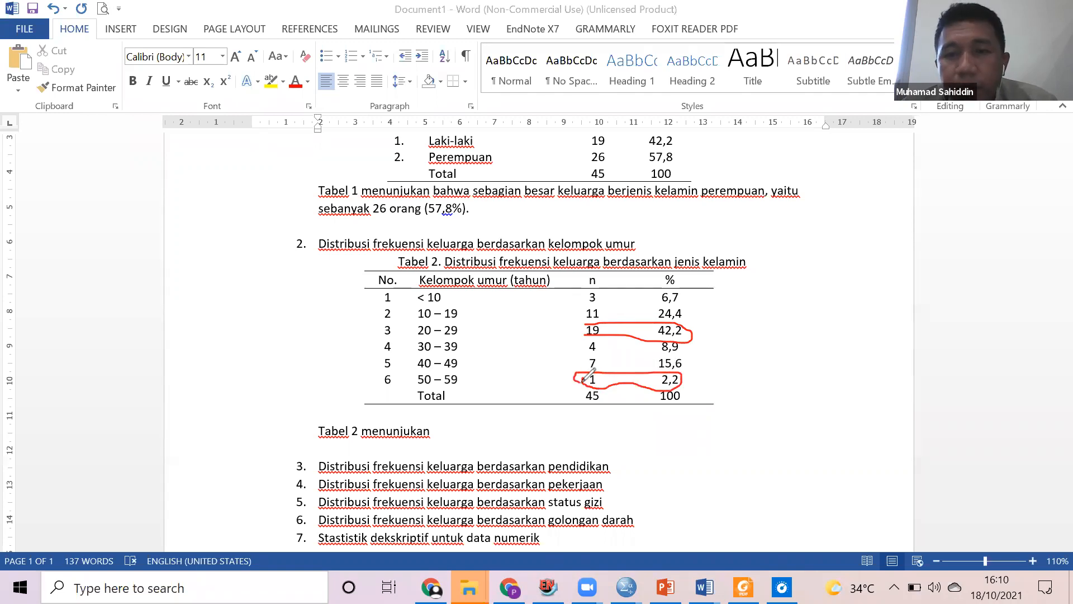
{"action": "left_click", "coordinate": [728, 144]}
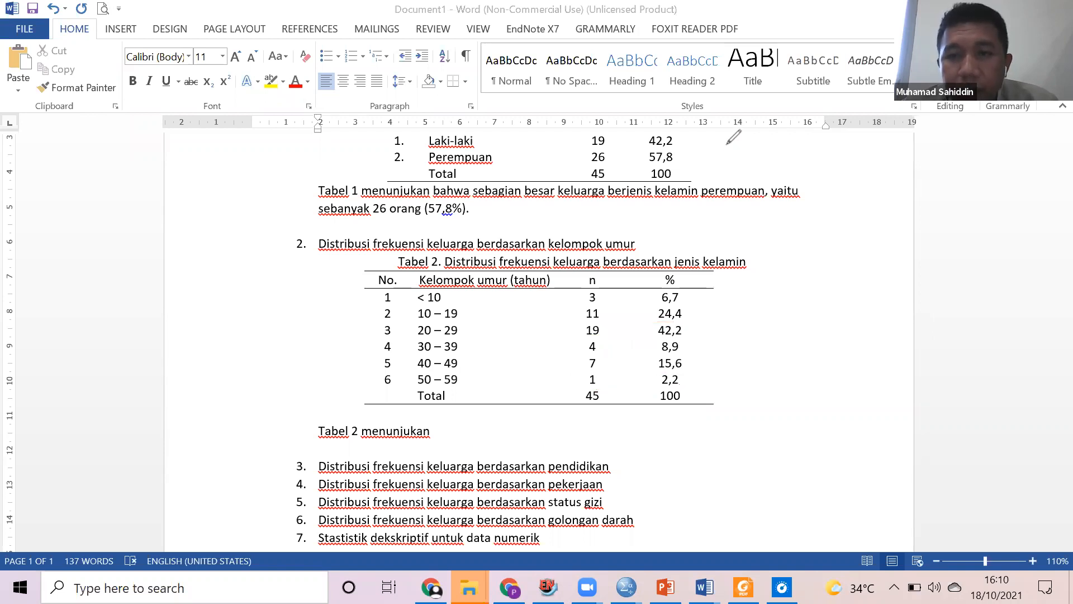
{"action": "left_click", "coordinate": [522, 430]}
{"action": "type", "text": "berdas"}
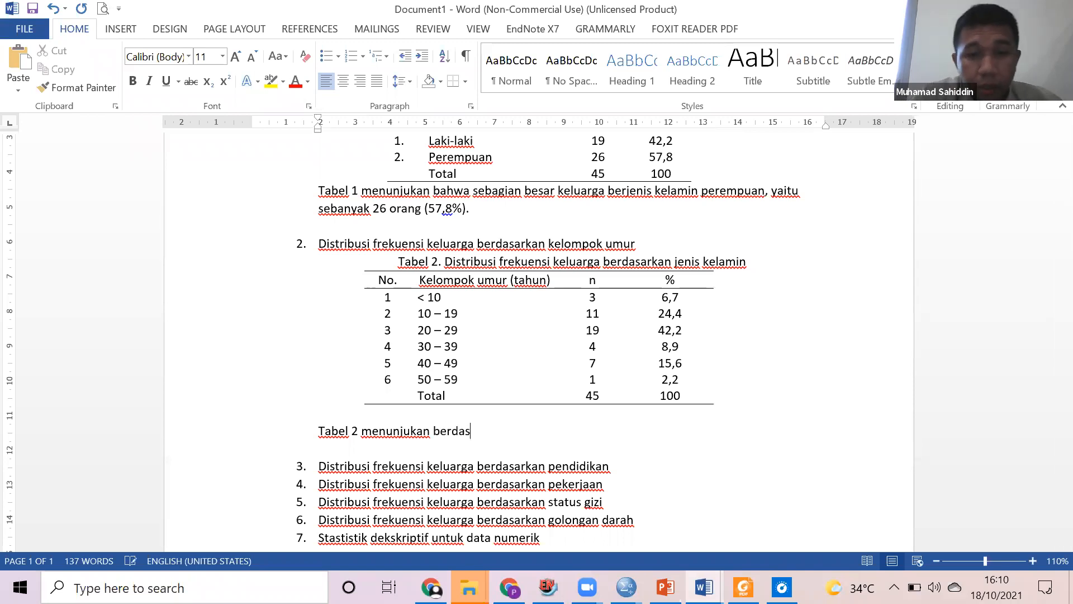
{"action": "type", "text": "arkan "}
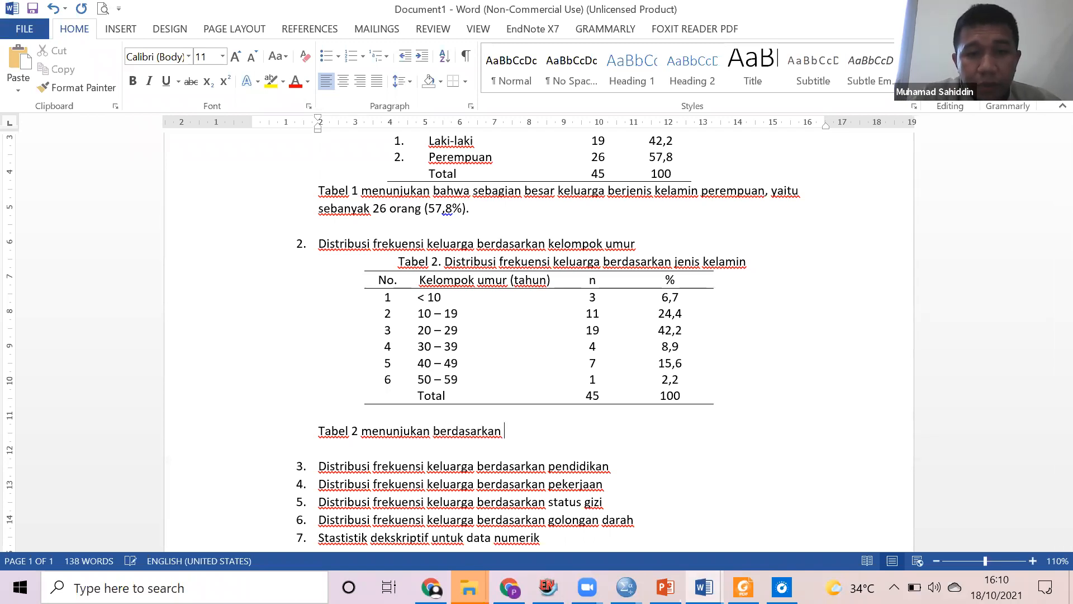
{"action": "type", "text": "kelompi"}
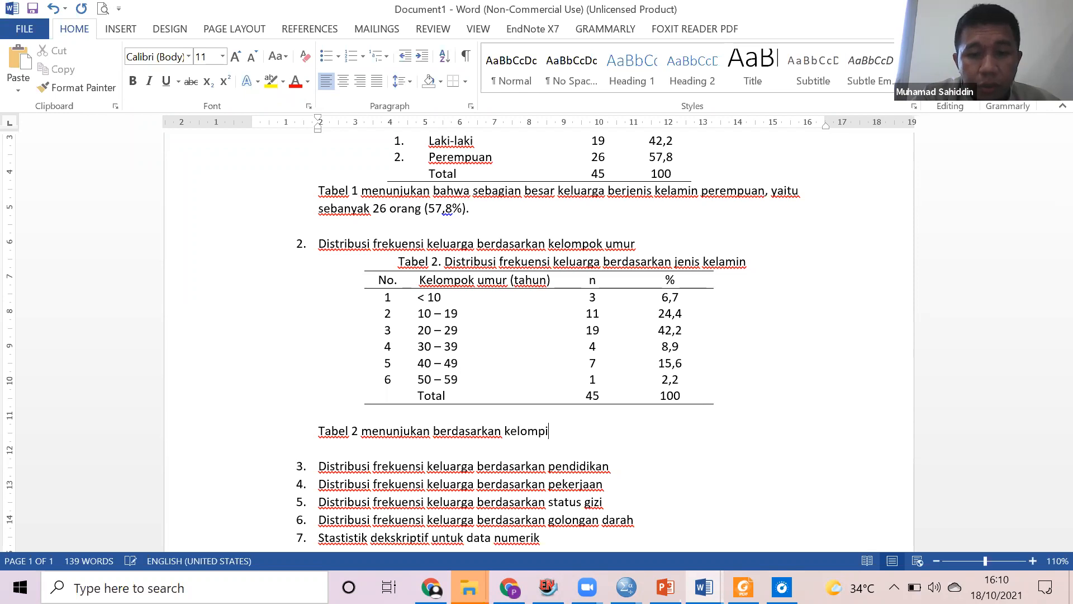
{"action": "key", "text": "BackSpace"}
{"action": "type", "text": "ok mu"}
{"action": "key", "text": "BackSpace"}
{"action": "key", "text": "BackSpace"}
{"action": "type", "text": "umur,"}
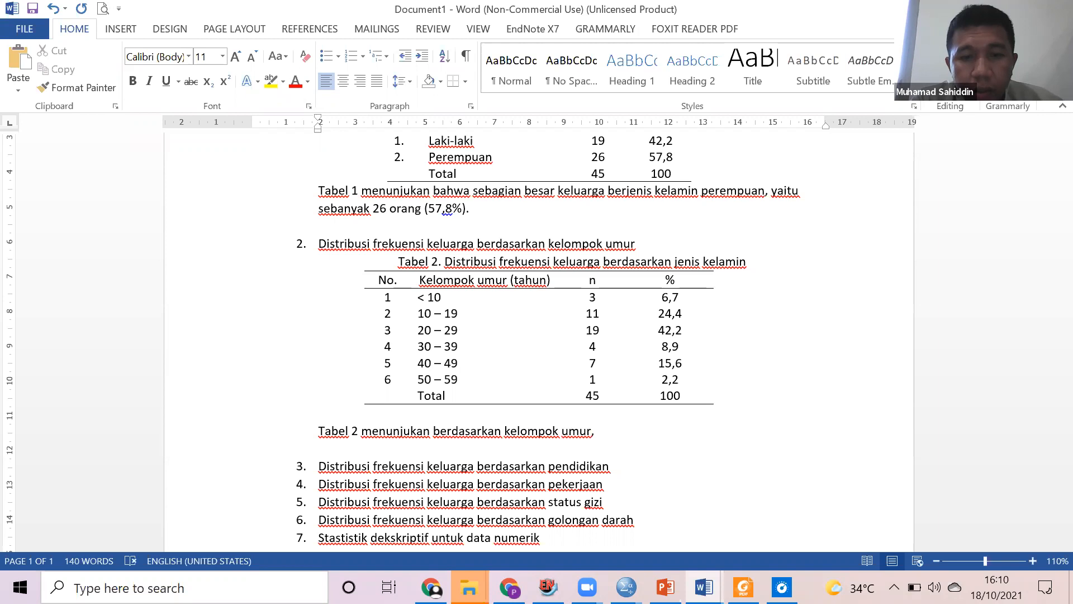
{"action": "type", "text": "yang y"}
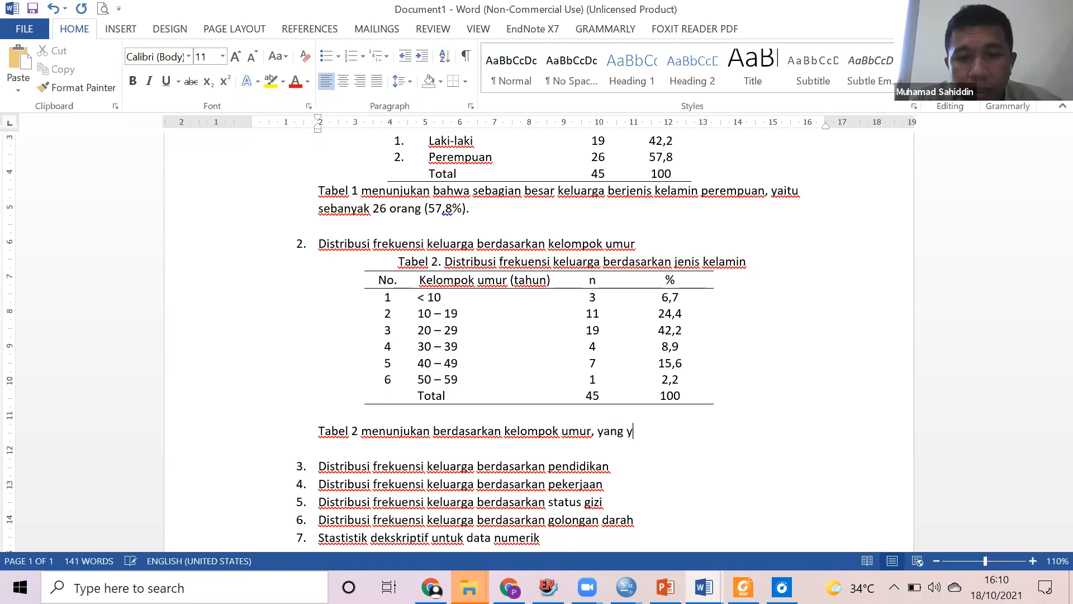
{"action": "key", "text": "BackSpace"}
{"action": "type", "text": "ter"}
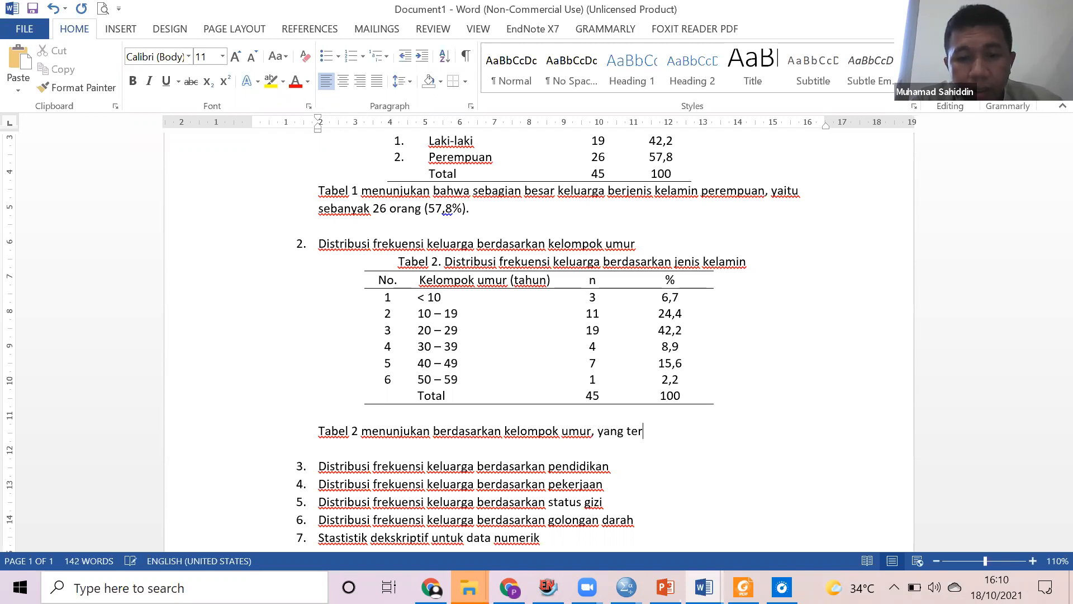
{"action": "type", "text": "tinggi "}
{"action": "type", "text": "be"}
{"action": "key", "text": "BackSpace"}
{"action": "key", "text": "BackSpace"}
{"action": "key", "text": "BackSpace"}
{"action": "key", "text": "BackSpace"}
{"action": "key", "text": "BackSpace"}
{"action": "key", "text": "BackSpace"}
{"action": "key", "text": "BackSpace"}
{"action": "key", "text": "BackSpace"}
{"action": "key", "text": "BackSpace"}
{"action": "key", "text": "BackSpace"}
{"action": "key", "text": "BackSpace"}
{"action": "key", "text": "BackSpace"}
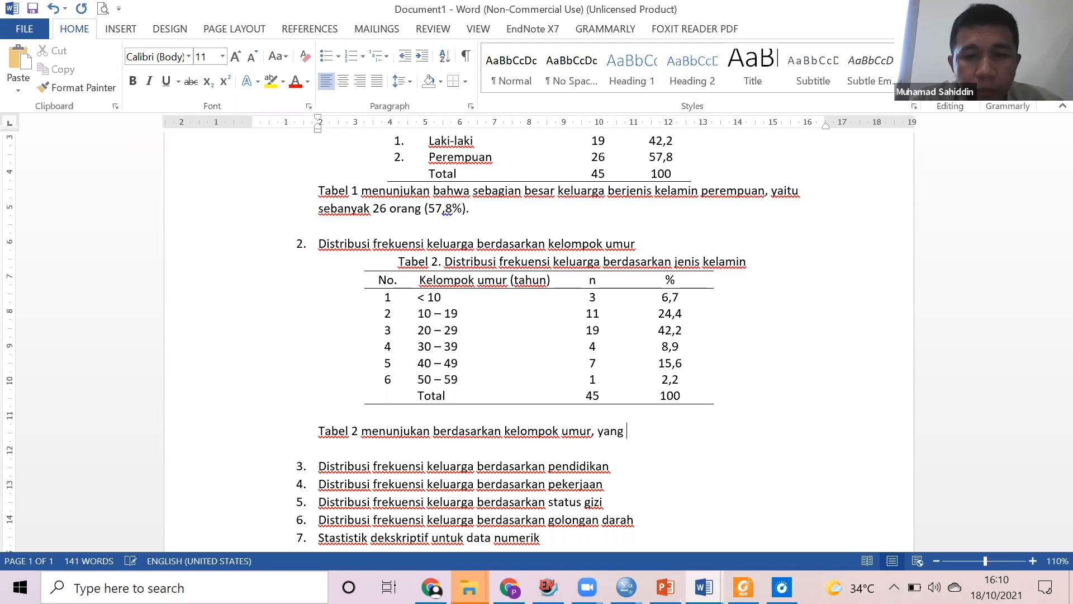
{"action": "key", "text": "BackSpace"}
{"action": "key", "text": "BackSpace"}
{"action": "key", "text": "BackSpace"}
{"action": "key", "text": "BackSpace"}
{"action": "key", "text": "BackSpace"}
{"action": "key", "text": "BackSpace"}
{"action": "key", "text": "BackSpace"}
{"action": "key", "text": "BackSpace"}
{"action": "key", "text": "BackSpace"}
{"action": "key", "text": "BackSpace"}
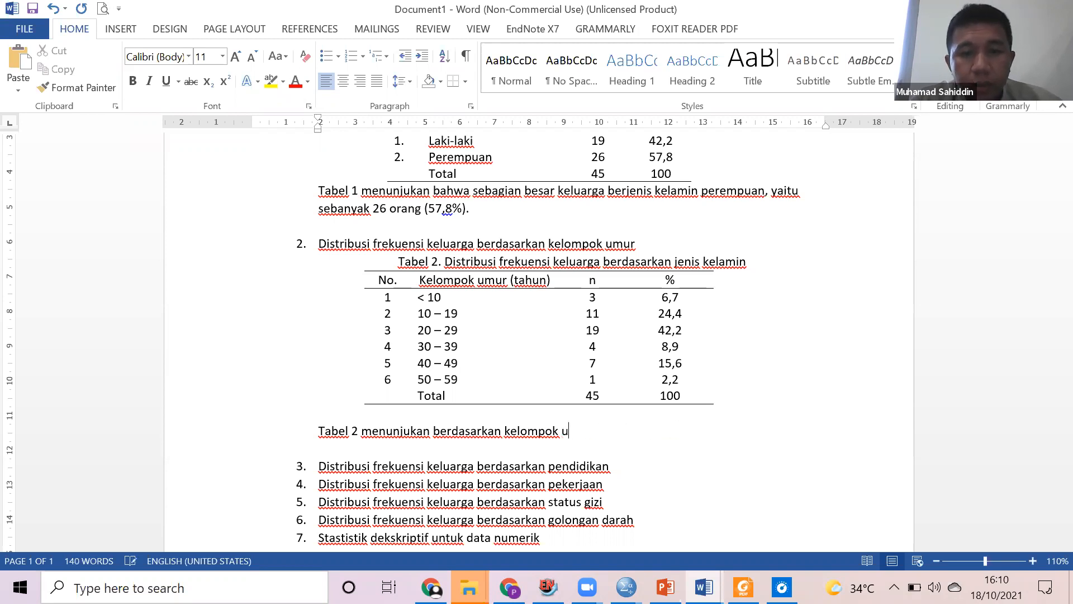
{"action": "key", "text": "BackSpace"}
{"action": "key", "text": "BackSpace"}
{"action": "key", "text": "BackSpace"}
{"action": "key", "text": "BackSpace"}
{"action": "key", "text": "BackSpace"}
{"action": "key", "text": "BackSpace"}
{"action": "key", "text": "BackSpace"}
{"action": "key", "text": "BackSpace"}
{"action": "key", "text": "BackSpace"}
{"action": "key", "text": "BackSpace"}
{"action": "key", "text": "BackSpace"}
{"action": "key", "text": "BackSpace"}
{"action": "key", "text": "BackSpace"}
{"action": "key", "text": "BackSpace"}
{"action": "key", "text": "BackSpace"}
{"action": "key", "text": "BackSpace"}
{"action": "key", "text": "BackSpace"}
{"action": "key", "text": "BackSpace"}
{"action": "key", "text": "BackSpace"}
{"action": "key", "text": "BackSpace"}
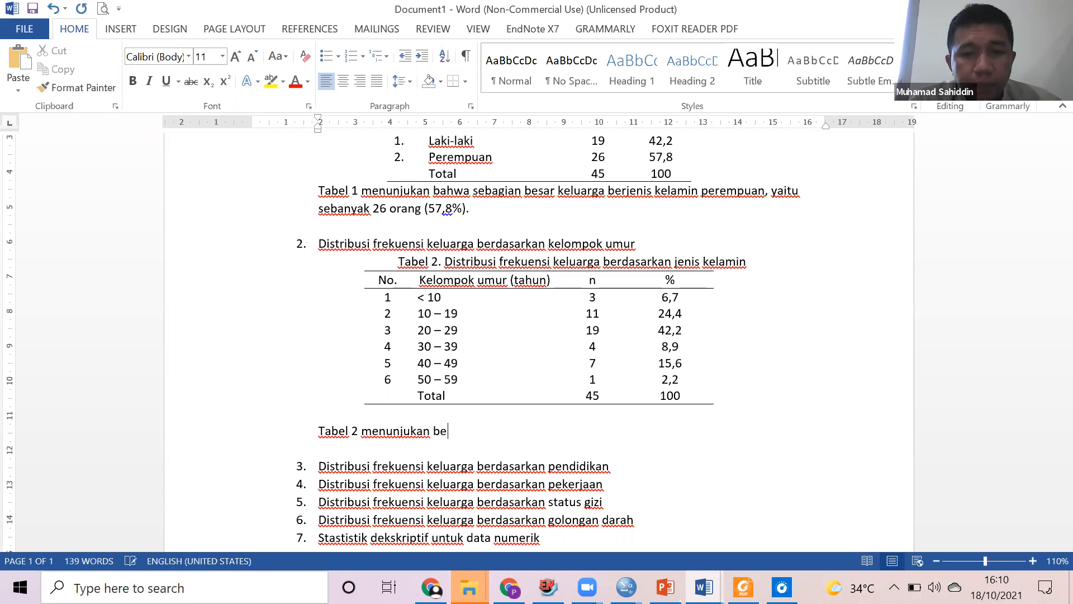
Continue the Tabel 2 sentence with "kelompok umur terbanyak dalam keluarga adalah 20 – 29 tahun,".
{"action": "type", "text": "kelom"}
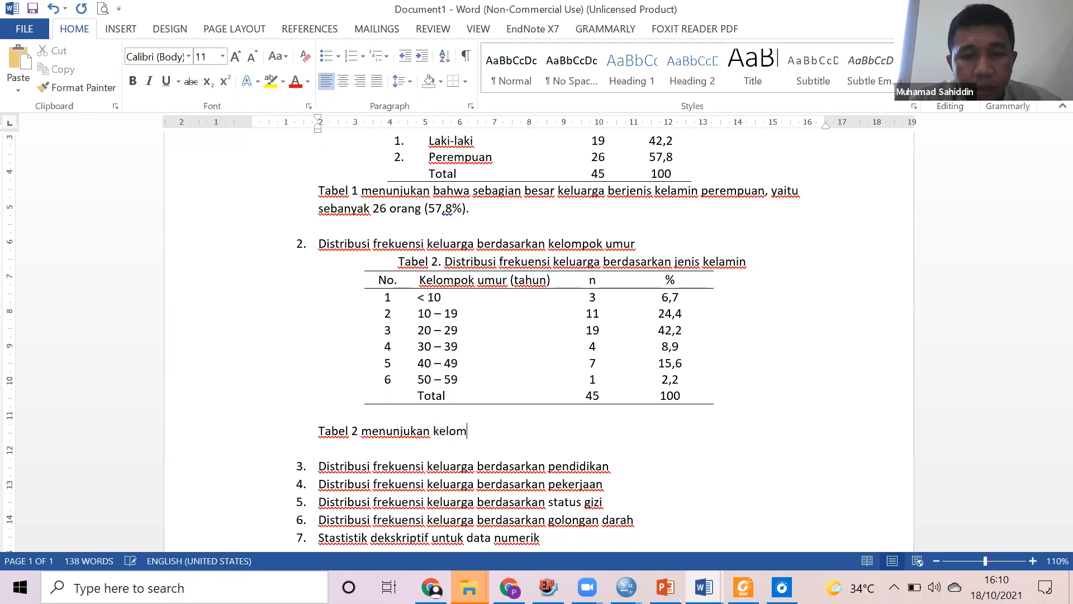
{"action": "type", "text": "pok umur"}
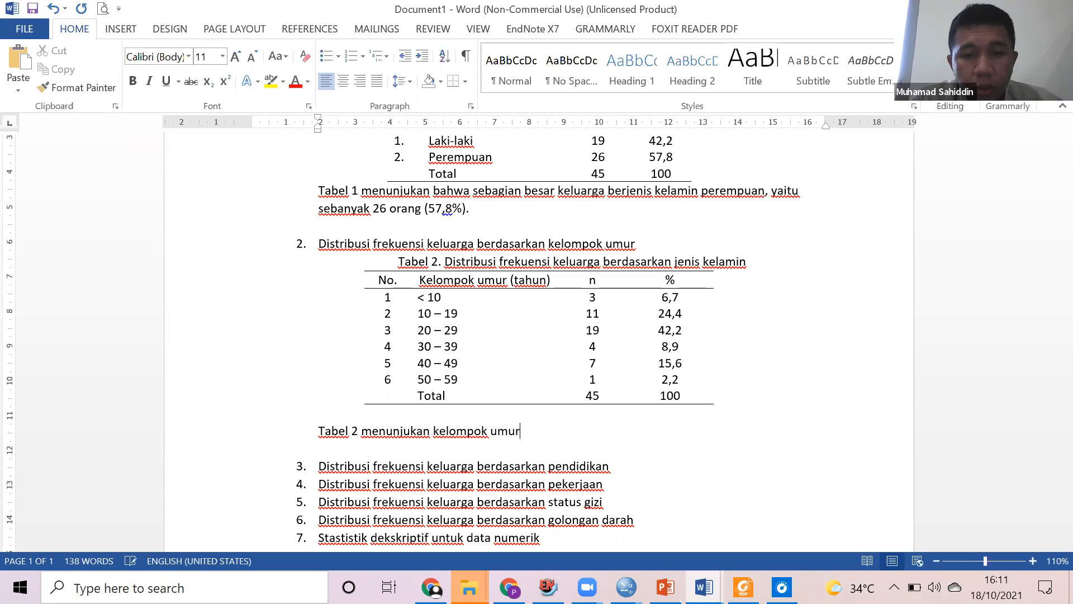
{"action": "type", "text": " terbanyak dal"}
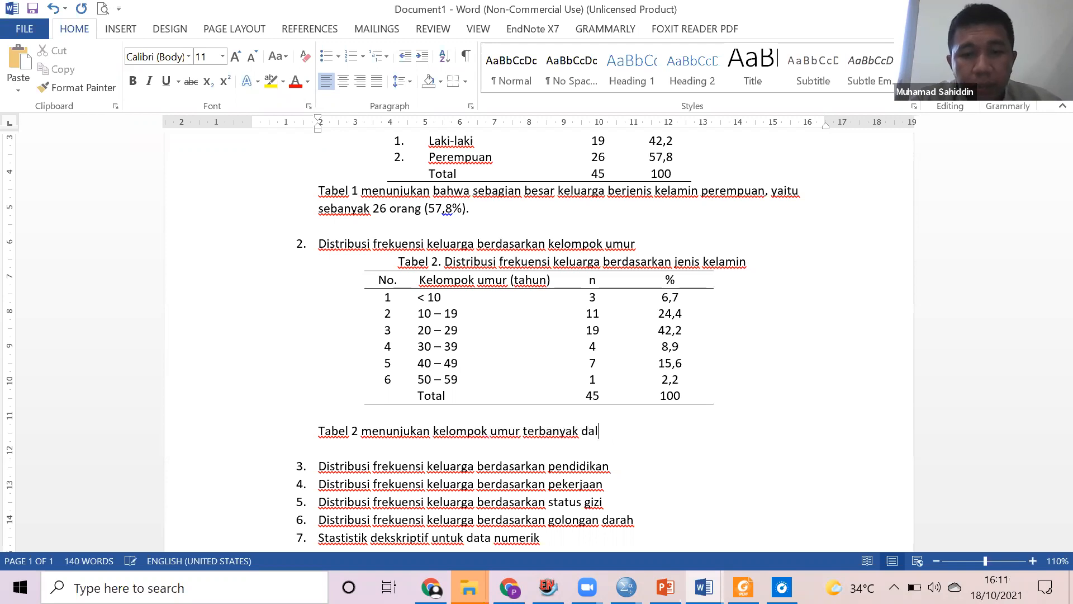
{"action": "type", "text": "am keluarga"}
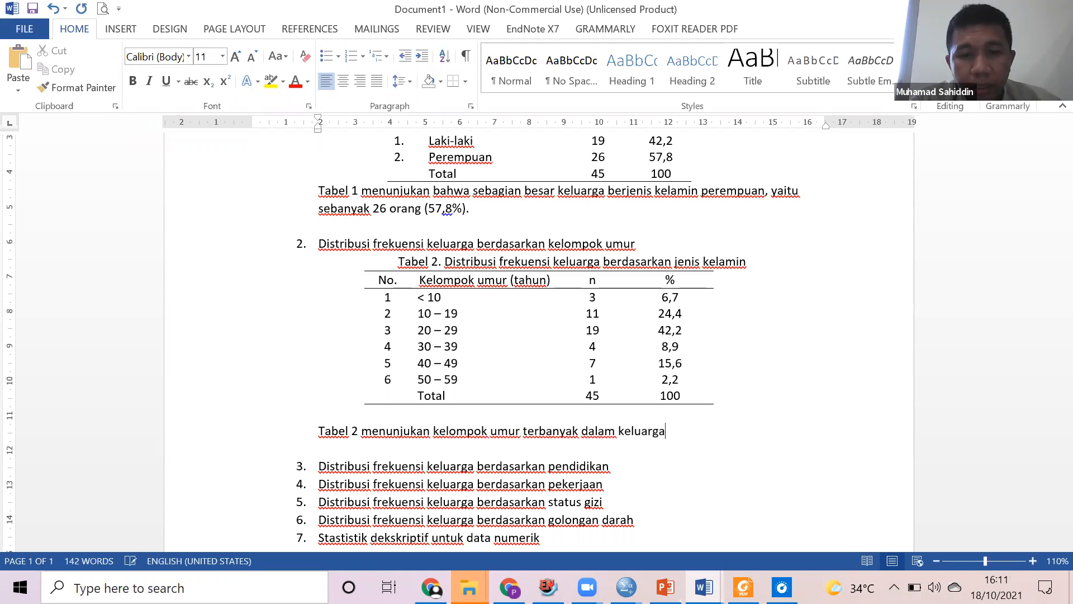
{"action": "type", "text": " adalah "}
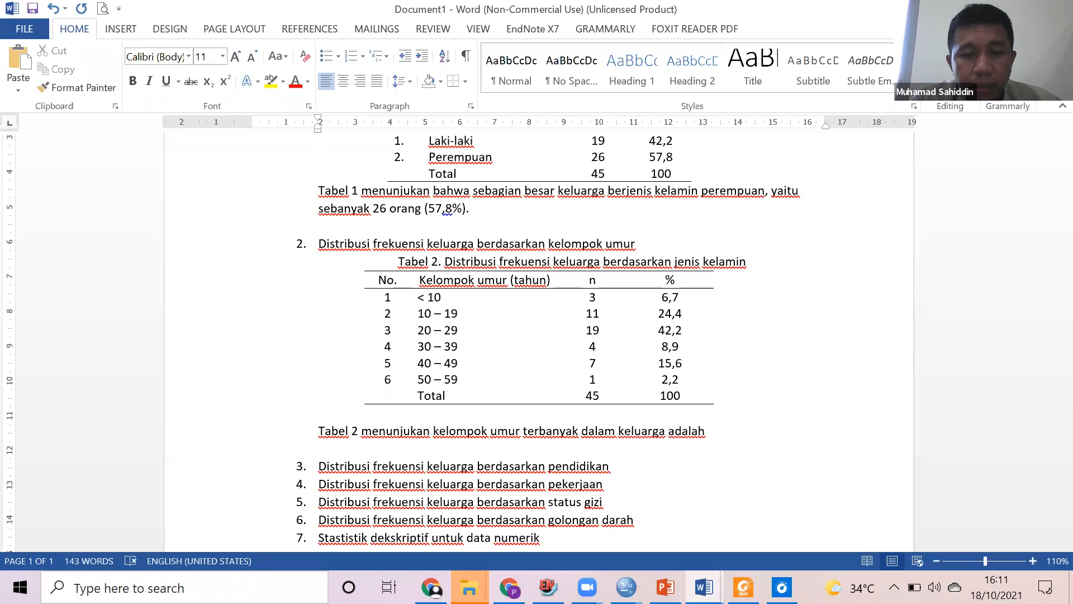
{"action": "type", "text": "un"}
{"action": "key", "text": "BackSpace"}
{"action": "type", "text": "mu"}
{"action": "key", "text": "BackSpace"}
{"action": "key", "text": "BackSpace"}
{"action": "key", "text": "BackSpace"}
{"action": "key", "text": "BackSpace"}
{"action": "type", "text": "2"}
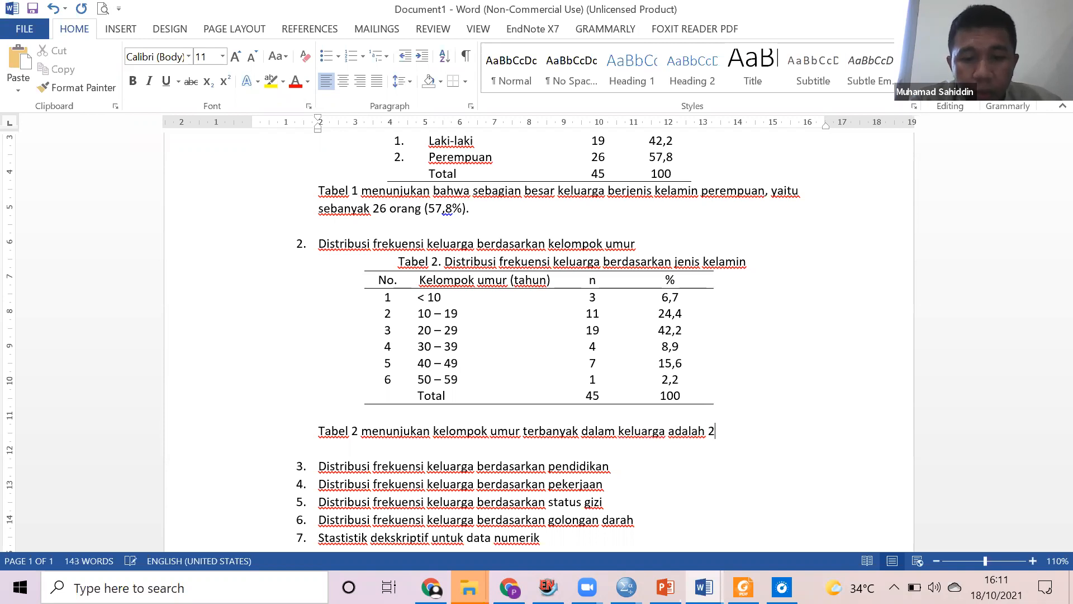
{"action": "type", "text": "0 - "}
{"action": "type", "text": "29 tahun"}
{"action": "type", "text": ", "}
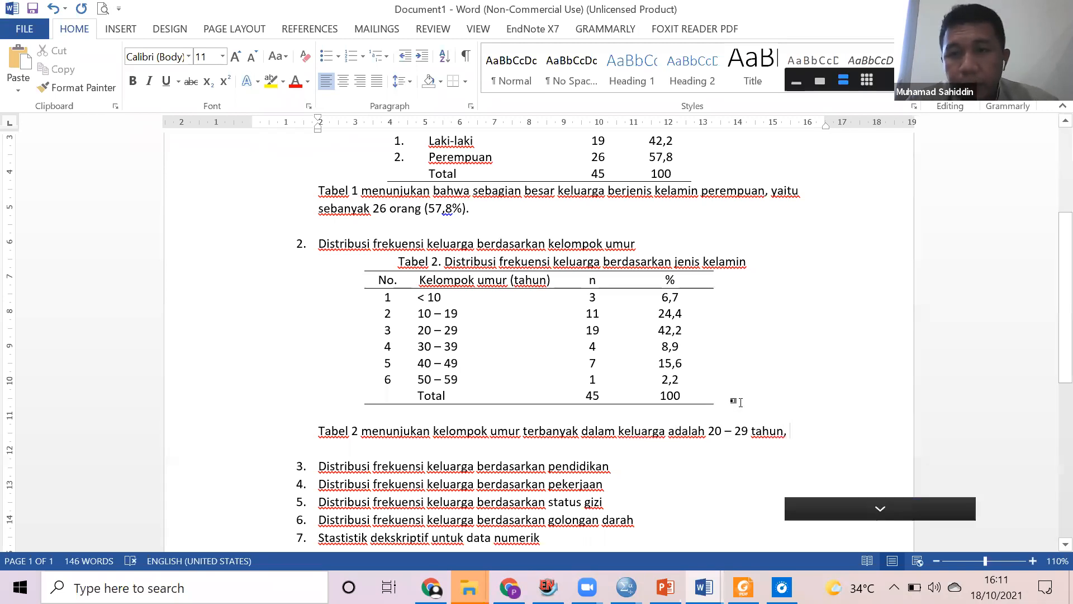
Finish the Tabel 2 sentence with "yaitu sebanyak 19 orang (42,2%).".
{"action": "type", "text": "yaitu sebanya"}
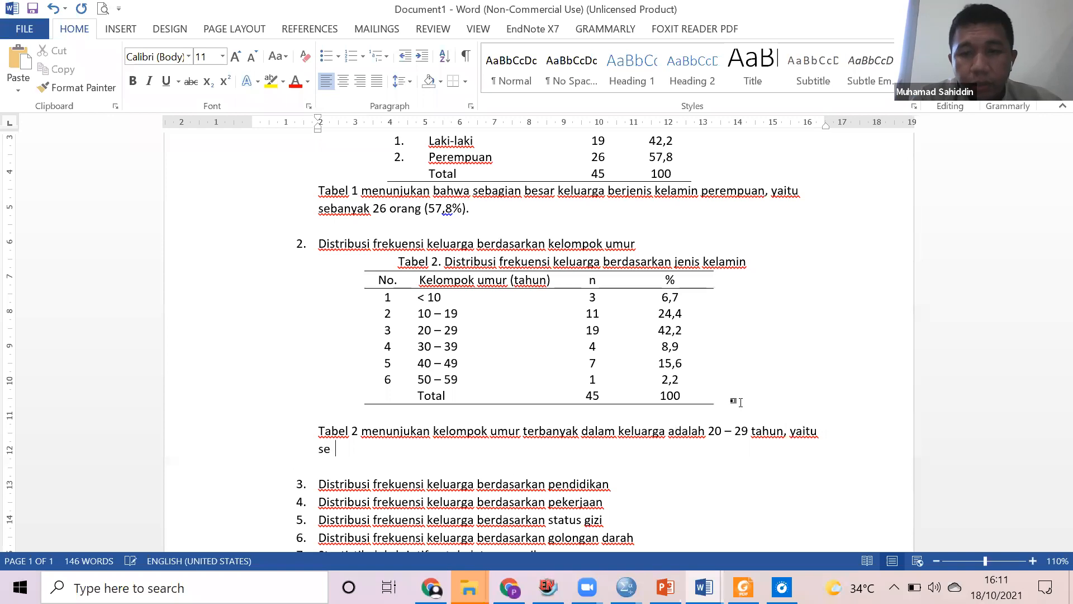
{"action": "type", "text": "k "}
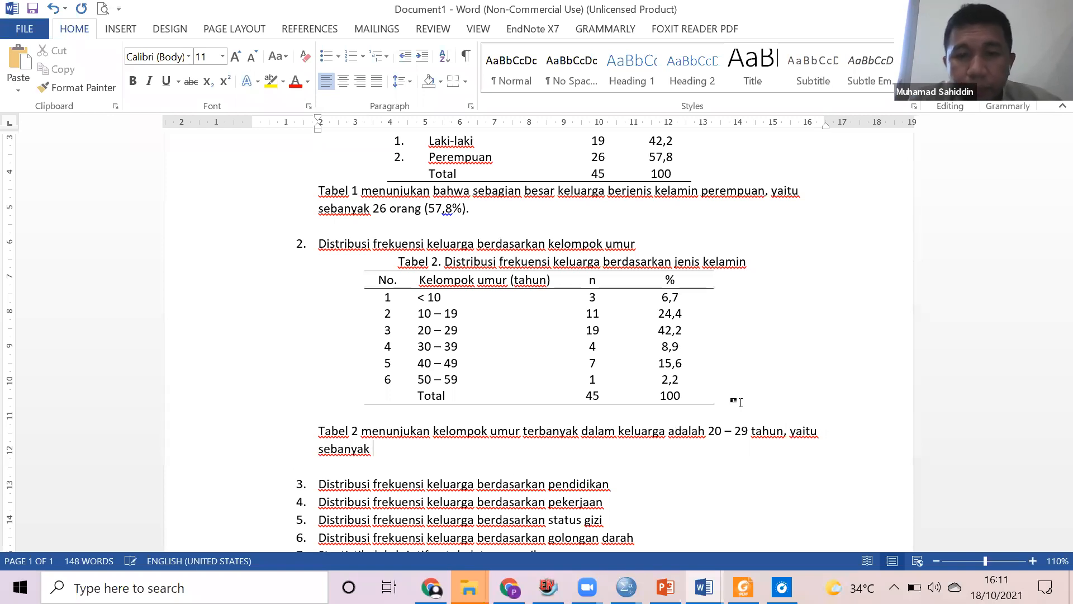
{"action": "type", "text": "19 orang (42,3"}
{"action": "key", "text": "BackSpace"}
{"action": "type", "text": "2%"}
{"action": "key", "text": "BackSpace"}
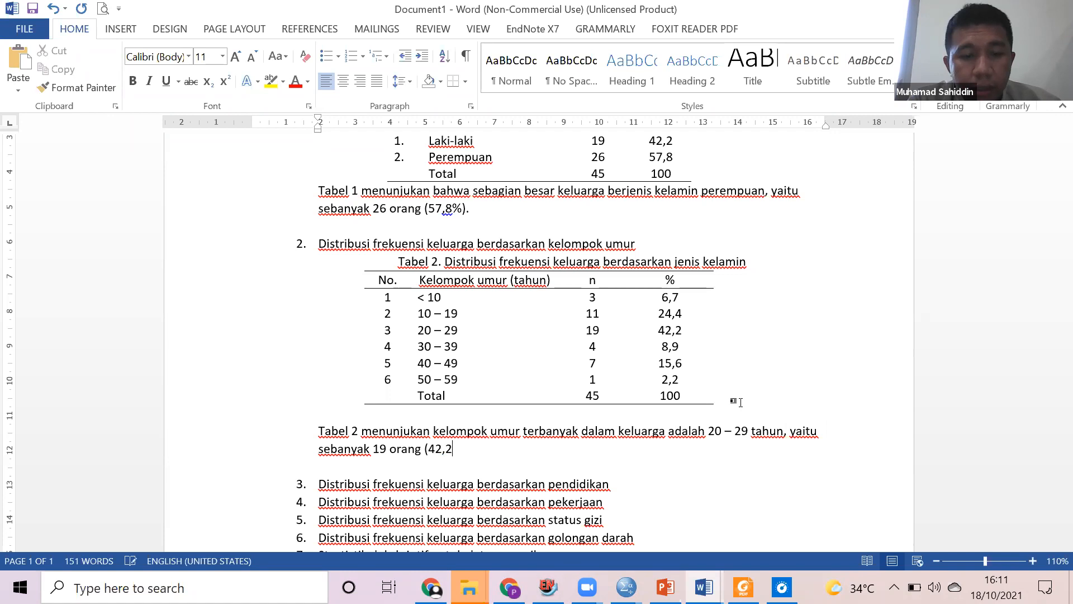
{"action": "type", "text": "%). "}
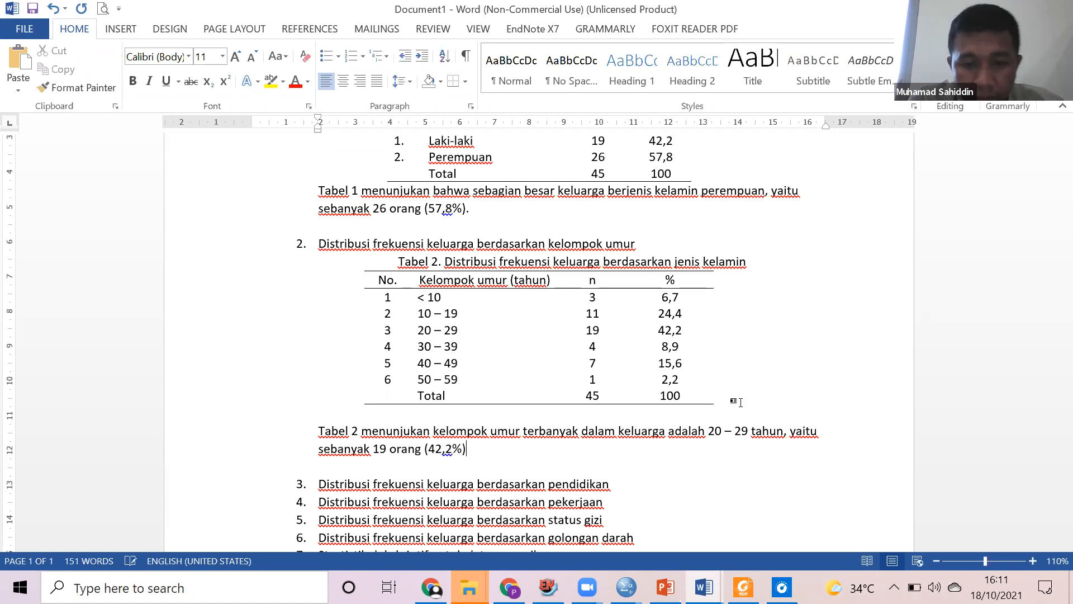
Begin a second sentence in the Tabel 2 paragraph reading "Sedangkan yang paling sedikit kelompok umur".
{"action": "type", "text": "Sedangkan yang "}
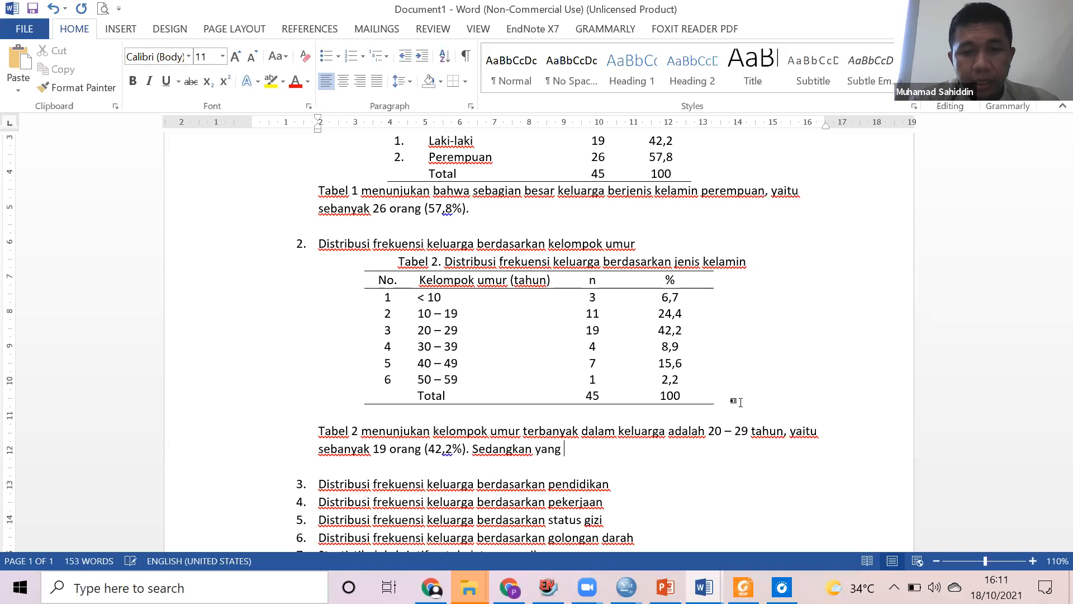
{"action": "type", "text": "paling sedki"}
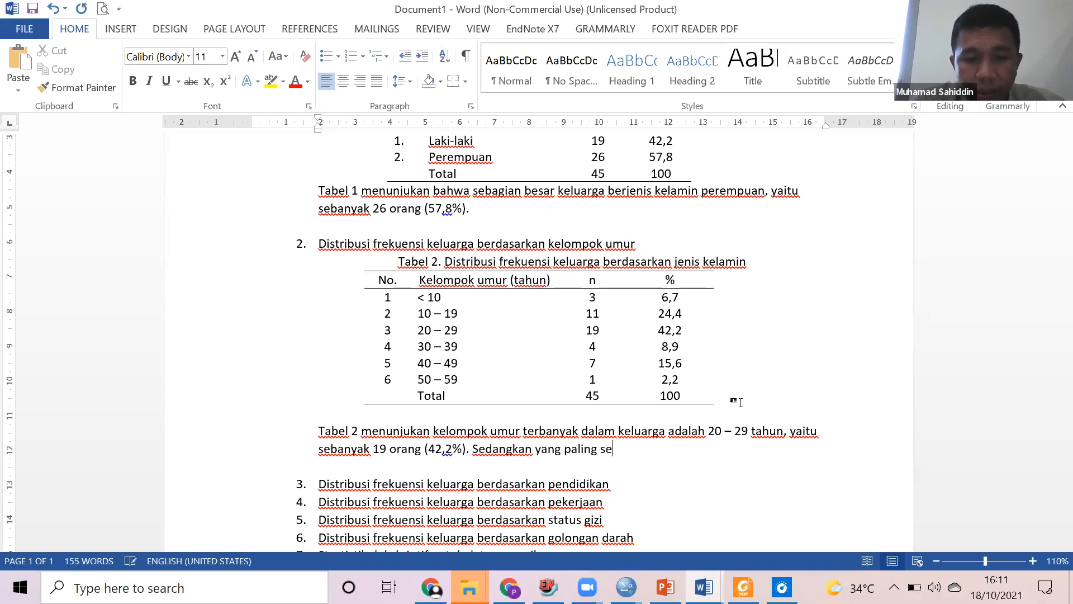
{"action": "key", "text": "BackSpace"}
{"action": "key", "text": "BackSpace"}
{"action": "type", "text": "ikir"}
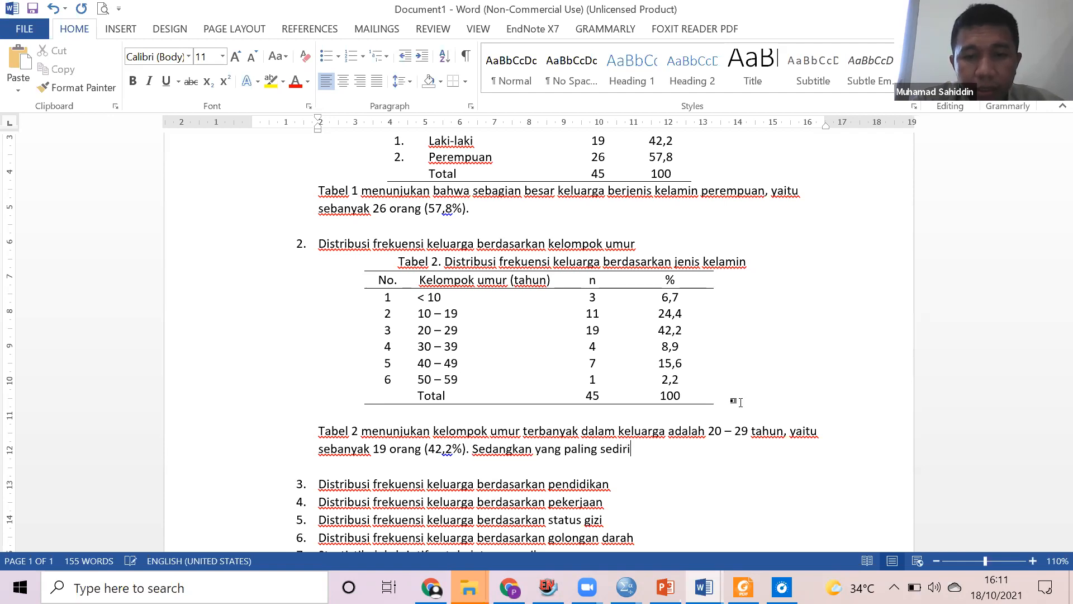
{"action": "key", "text": "BackSpace"}
{"action": "key", "text": "BackSpace"}
{"action": "type", "text": "t kelompok umur "}
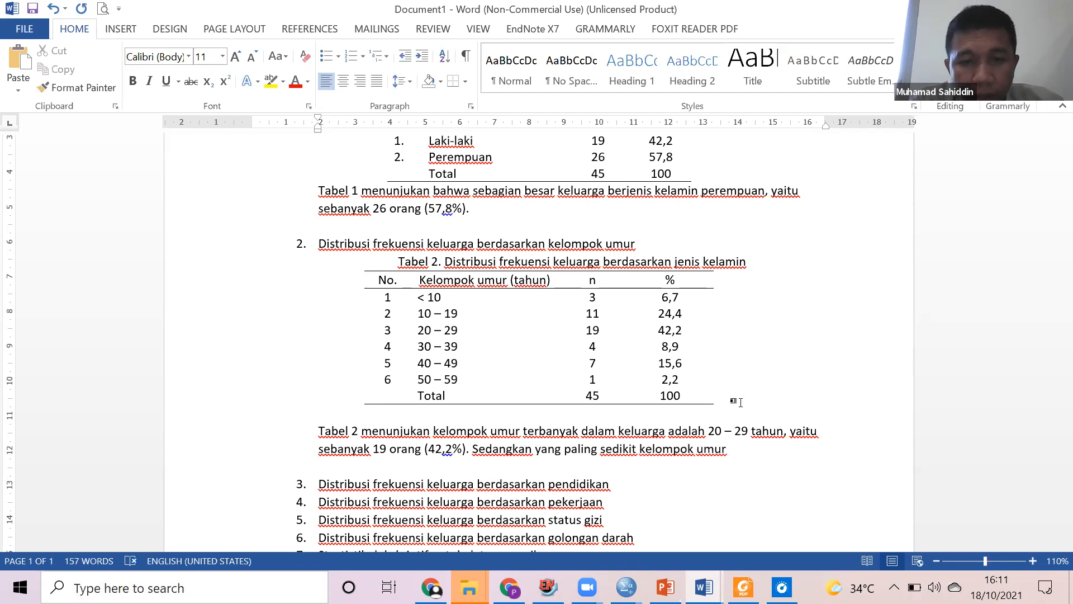
Continue the Sedangkan sentence with "50 – 59 tahun, yaitu sebanyak".
{"action": "type", "text": "50 -"}
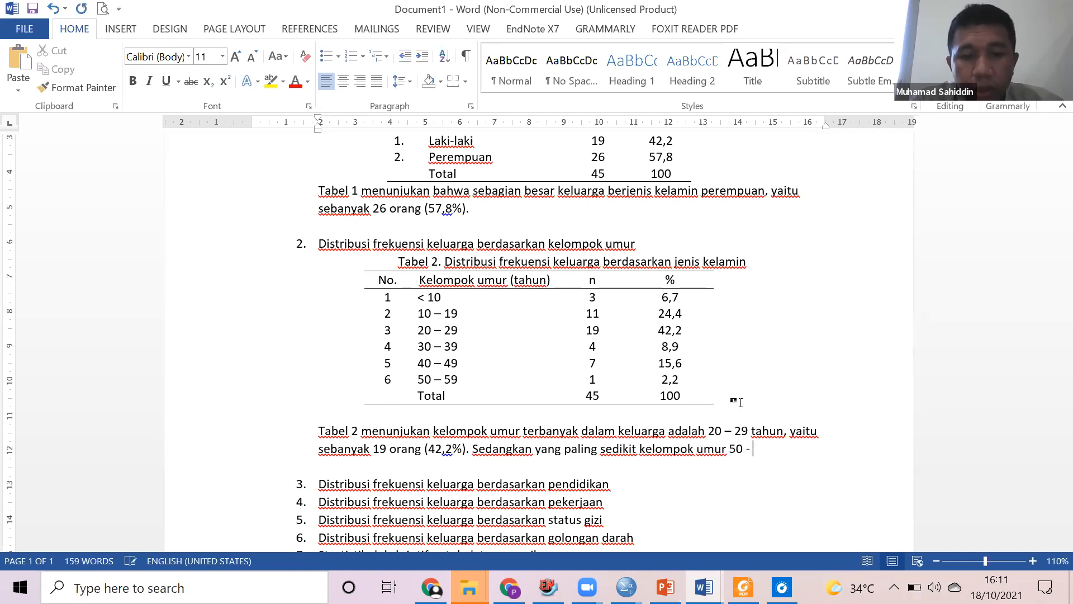
{"action": "type", "text": " 59 orang"}
{"action": "key", "text": "BackSpace"}
{"action": "key", "text": "BackSpace"}
{"action": "key", "text": "BackSpace"}
{"action": "key", "text": "BackSpace"}
{"action": "key", "text": "BackSpace"}
{"action": "type", "text": "tahun, yaitu sebanyak "}
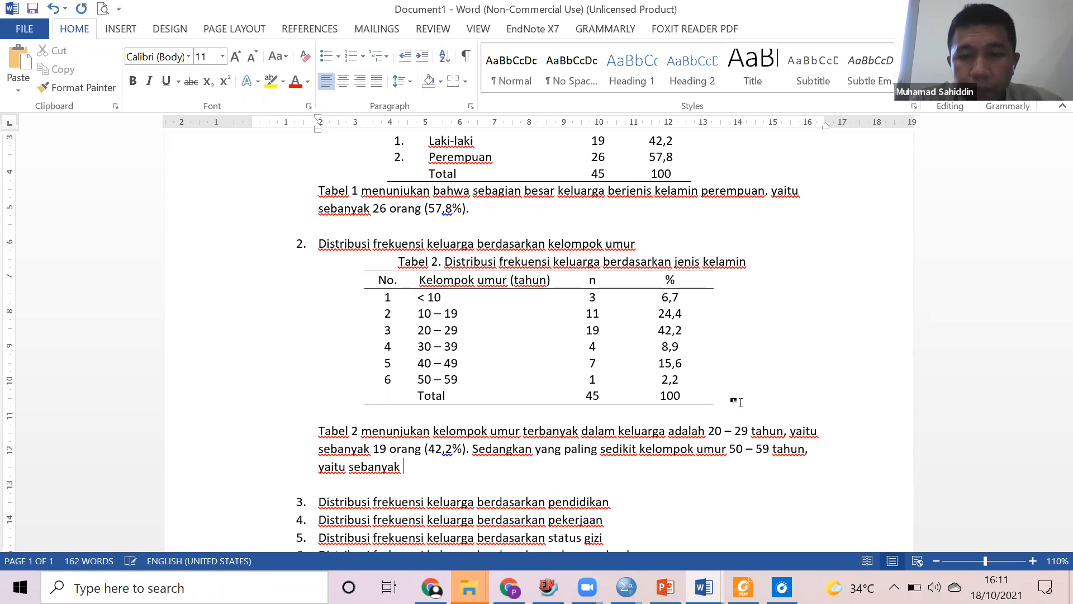
Finish the Sedangkan sentence with "1 orang (2,2%).".
{"action": "type", "text": "1 orang"}
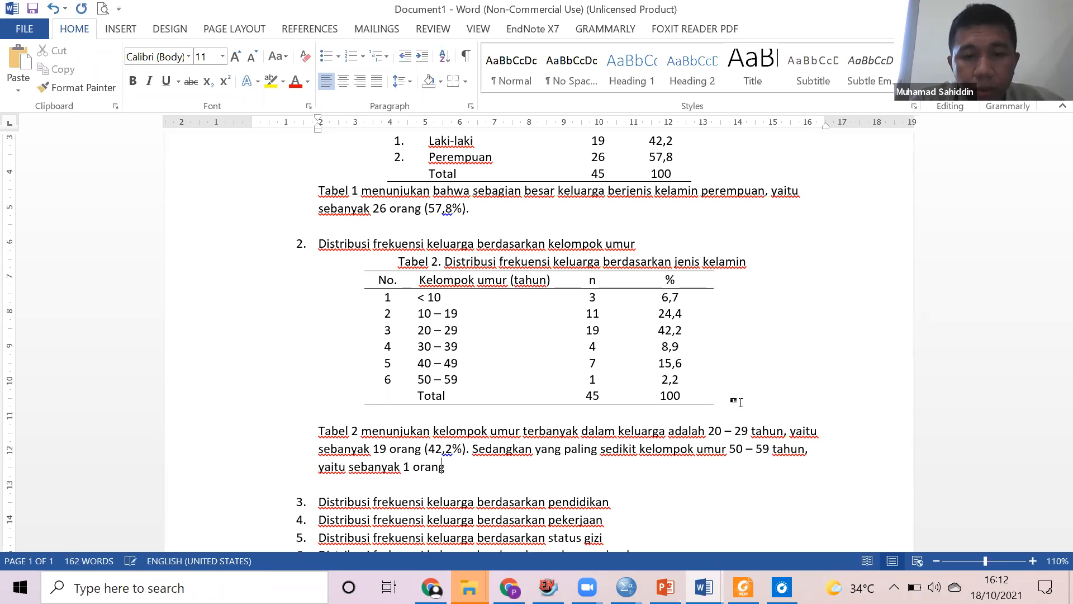
{"action": "type", "text": " (2,2)"}
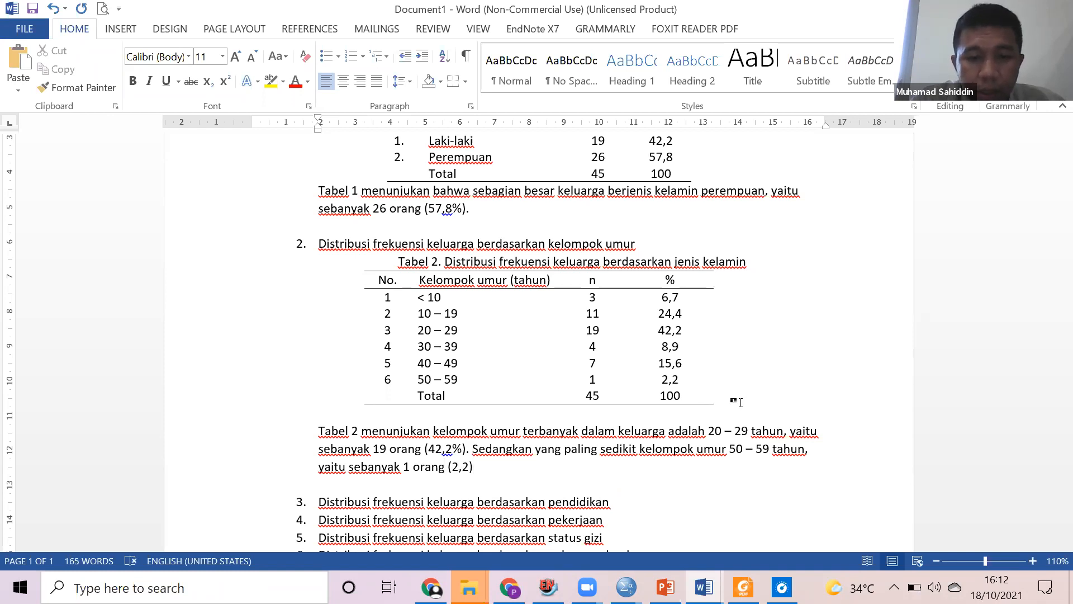
{"action": "key", "text": "BackSpace"}
{"action": "type", "text": "%)."}
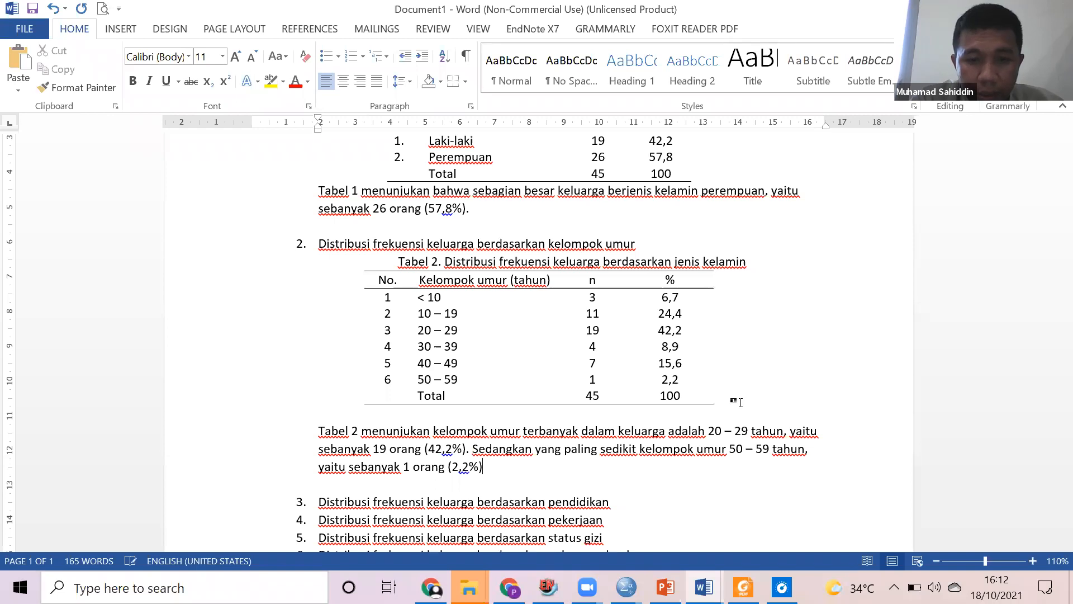
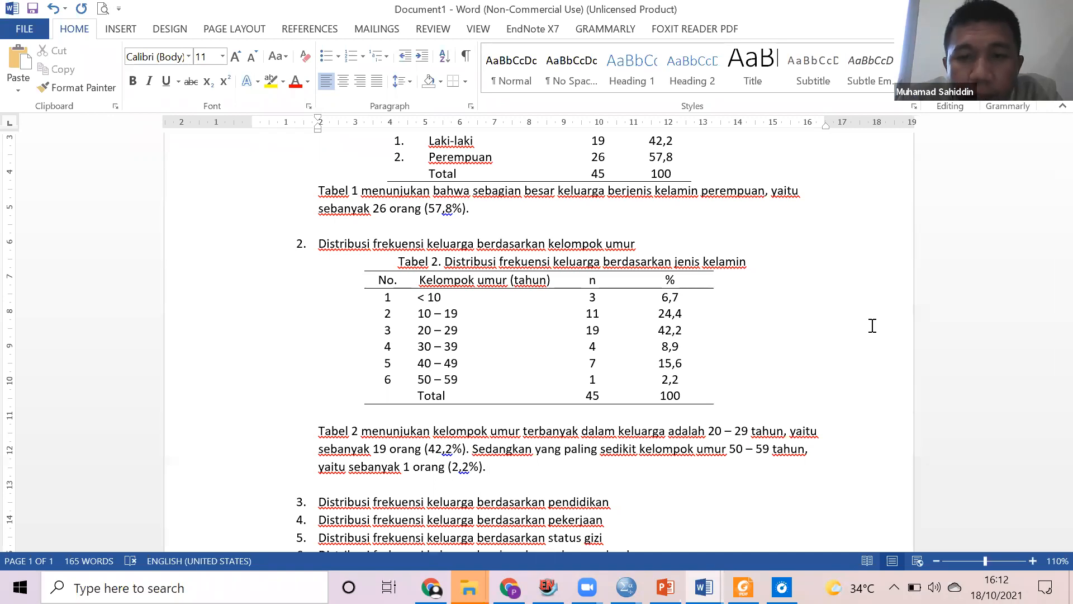
Check the Tabel 2 paragraph against the 20 – 29 and 50 – 59 rows of the age-group table.
{"action": "double_click", "coordinate": [671, 330]}
{"action": "left_click_drag", "start_coordinate": [662, 383], "coordinate": [671, 386]}
{"action": "left_click", "coordinate": [487, 463]}
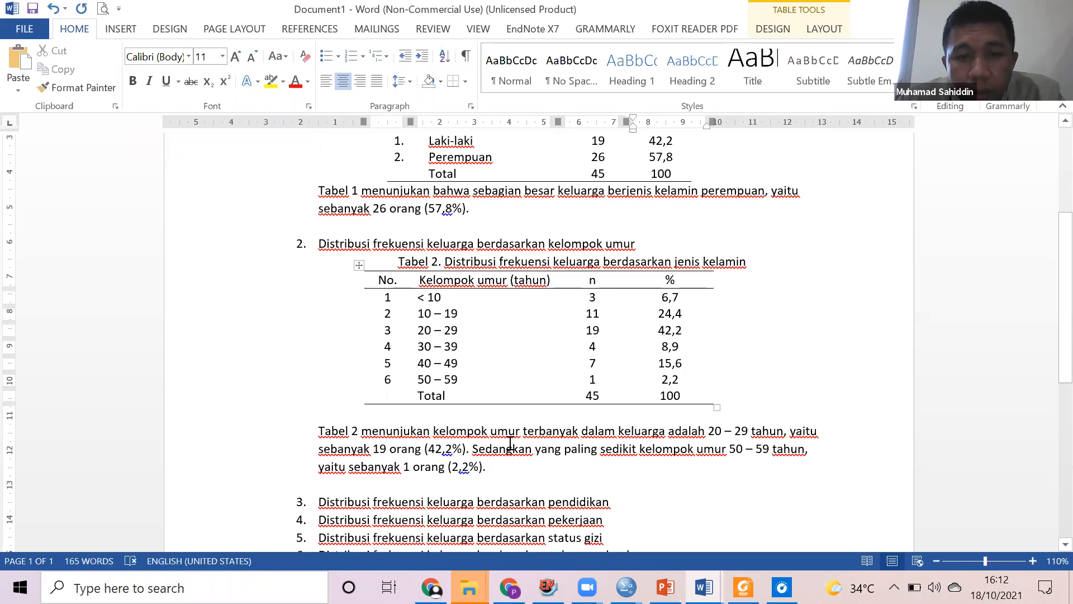
{"action": "scroll", "coordinate": [594, 429], "scroll_direction": "down", "scroll_amount": 2}
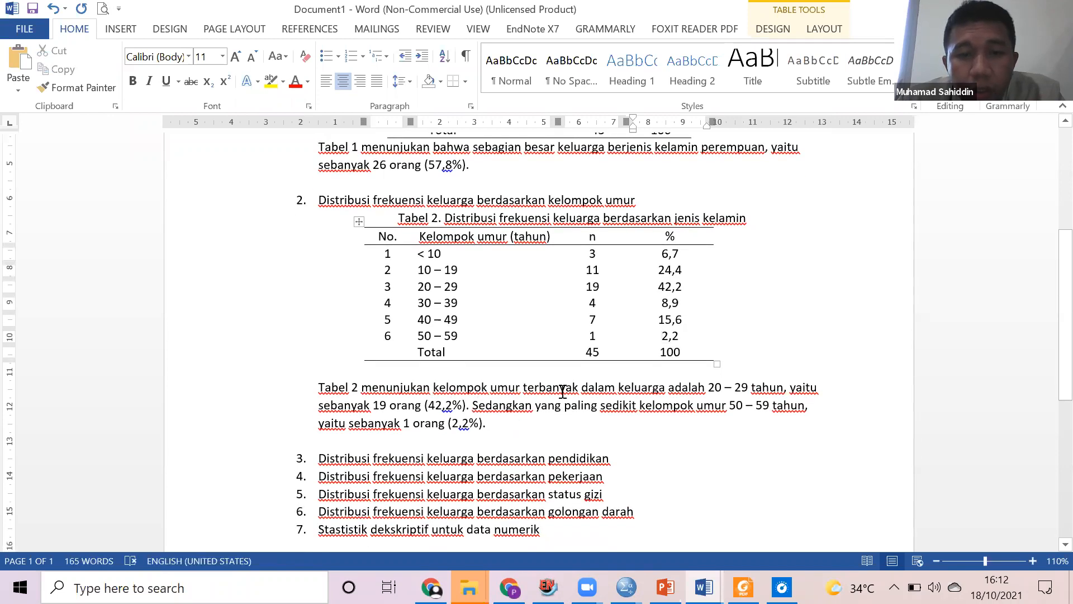
{"action": "left_click", "coordinate": [712, 387]}
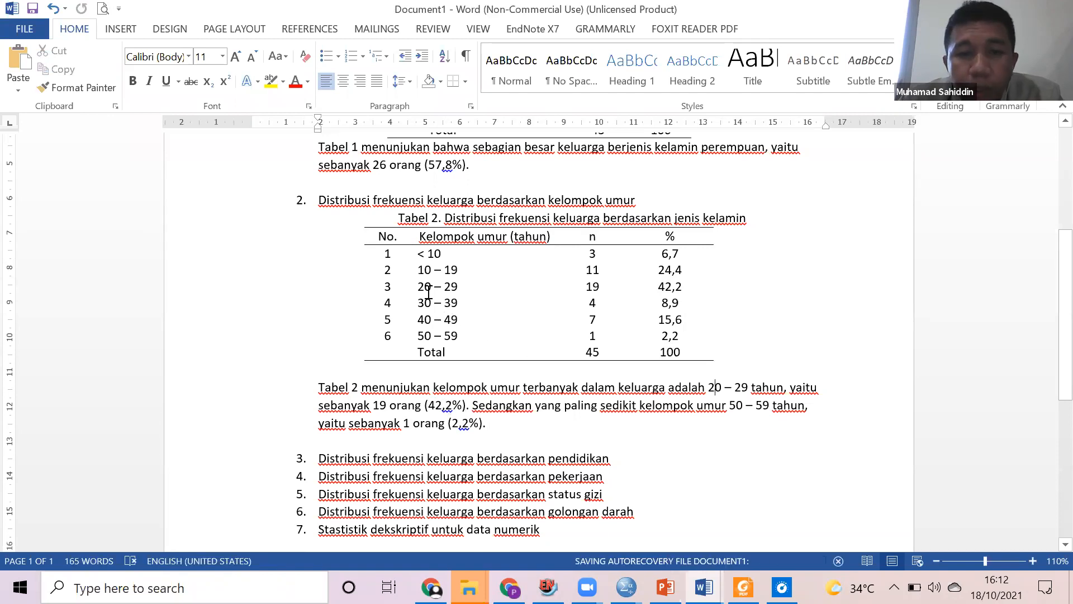
{"action": "left_click_drag", "start_coordinate": [420, 286], "coordinate": [447, 288]}
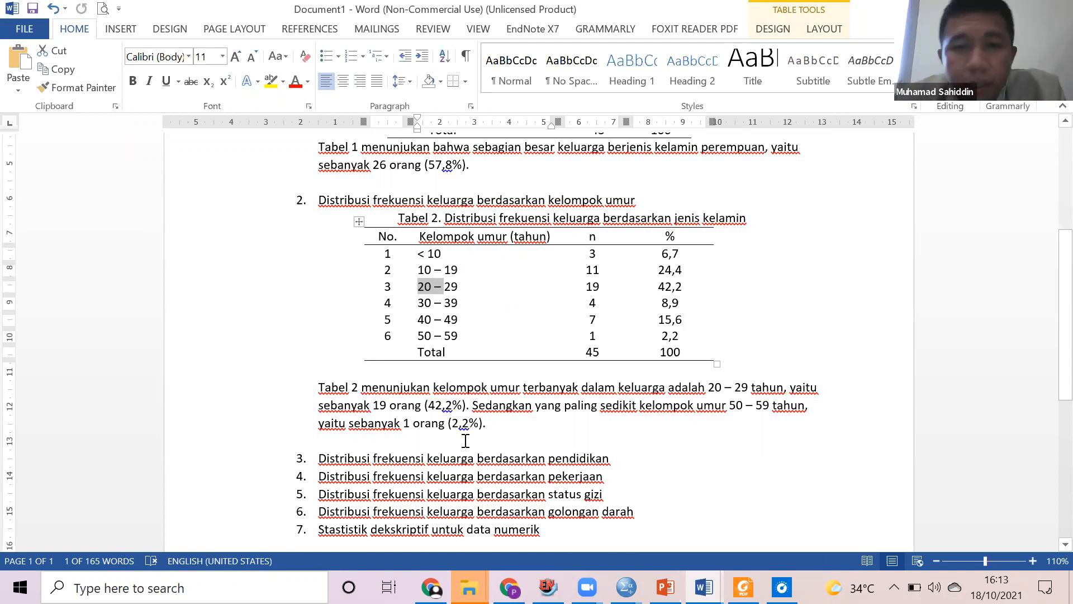
Append the sentence "Hanya 1 orang (2,2%) keluarga yang berada pada kelompok umur 20 – 29 tahun." to the Tabel 2 paragraph.
{"action": "left_click", "coordinate": [535, 408]}
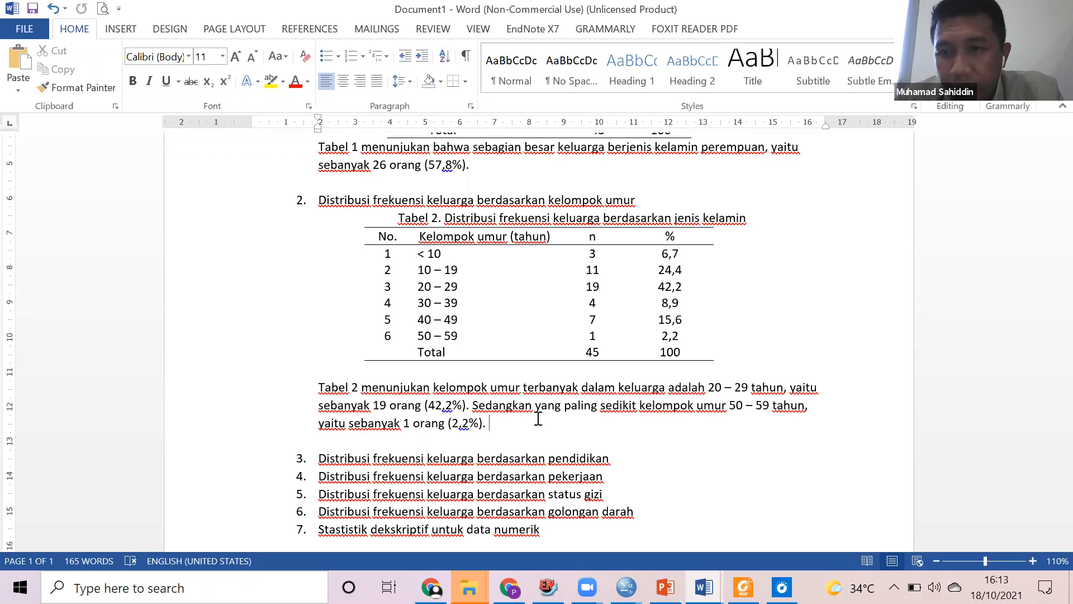
{"action": "type", "text": "Hn"}
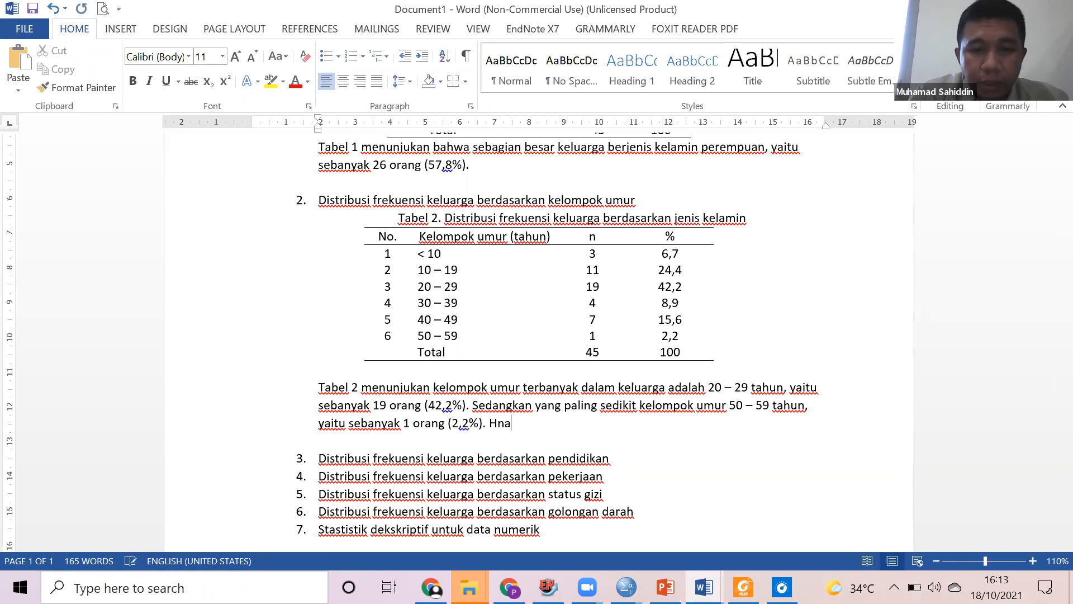
{"action": "key", "text": "BackSpace"}
{"action": "type", "text": "anya 1 orang ("}
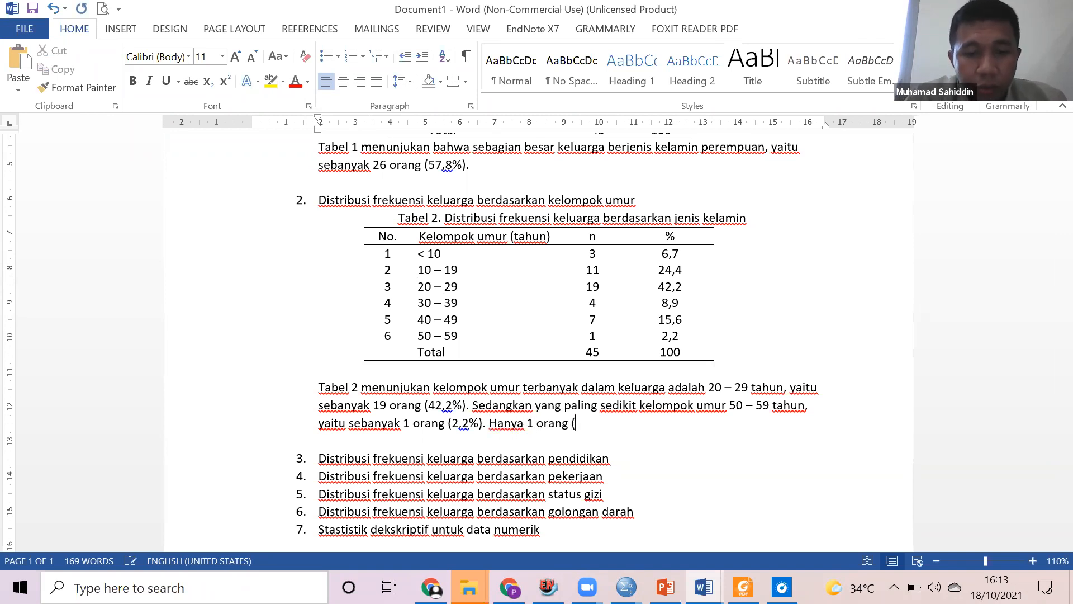
{"action": "type", "text": "2,2"}
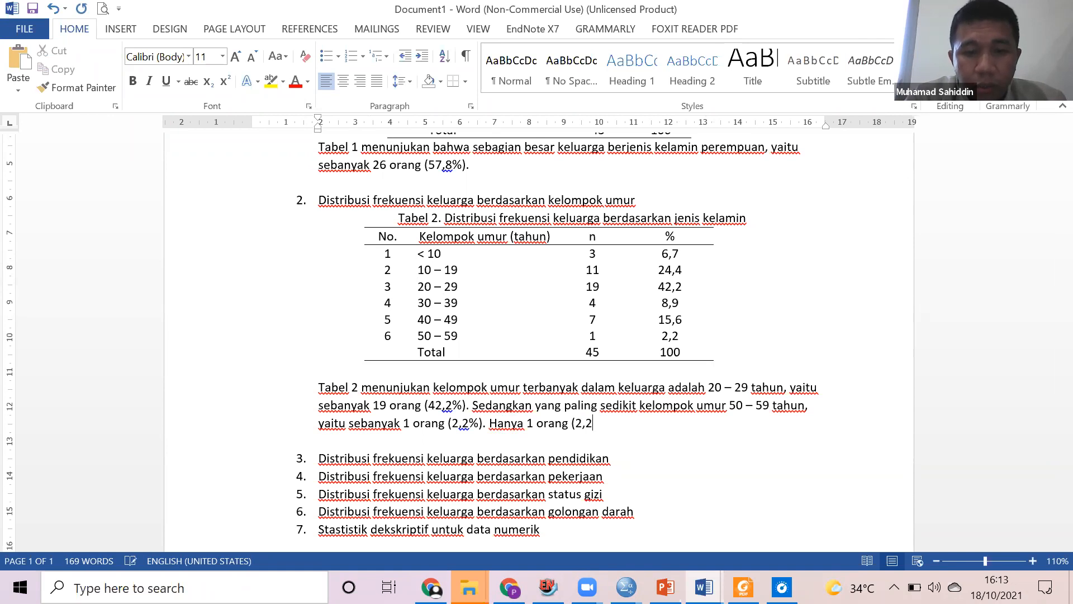
{"action": "type", "text": "%)"}
{"action": "type", "text": " keluarga yang b"}
{"action": "type", "text": "erada pada "}
{"action": "type", "text": "kelompok um"}
{"action": "type", "text": "ur 20 "}
{"action": "type", "text": "– 29 "}
{"action": "type", "text": "tahun."}
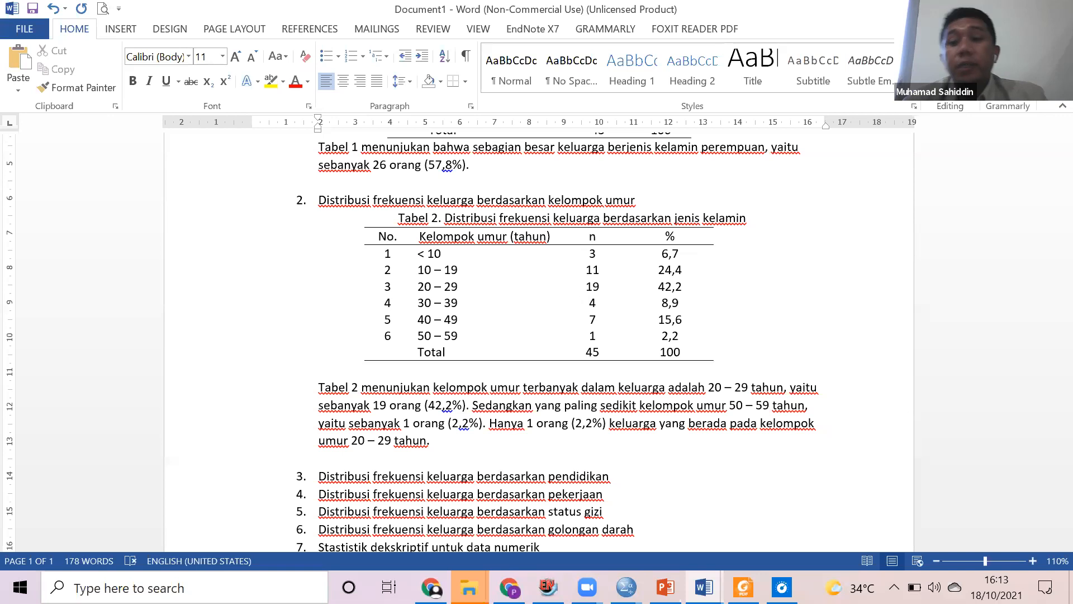
Highlight the closing "Hanya 1 orang" sentence of the Tabel 2 paragraph to review its wording.
{"action": "left_click_drag", "start_coordinate": [491, 426], "coordinate": [511, 442]}
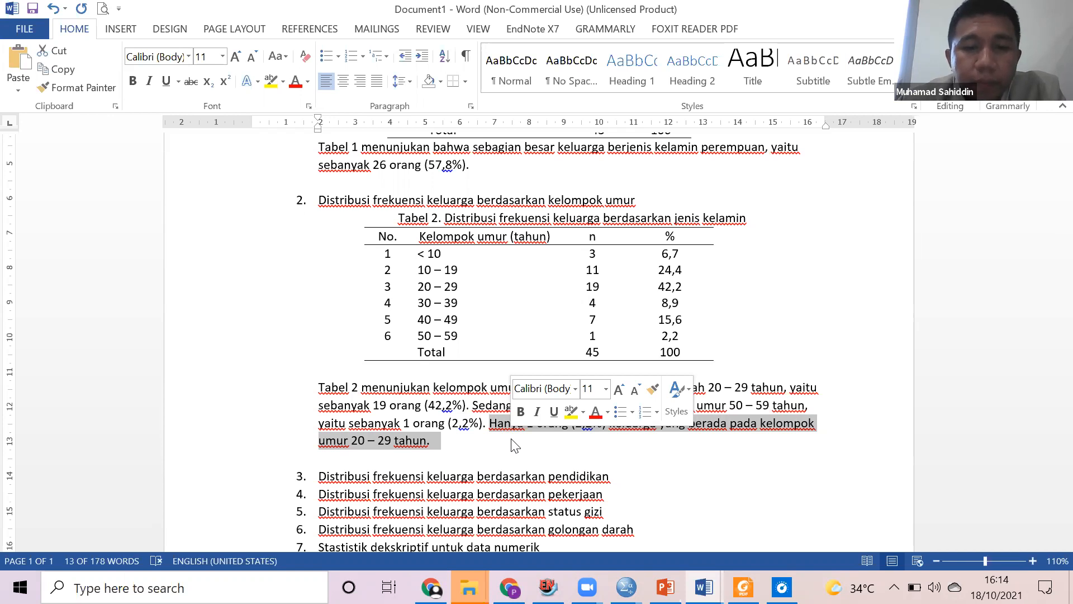
{"action": "left_click", "coordinate": [513, 444]}
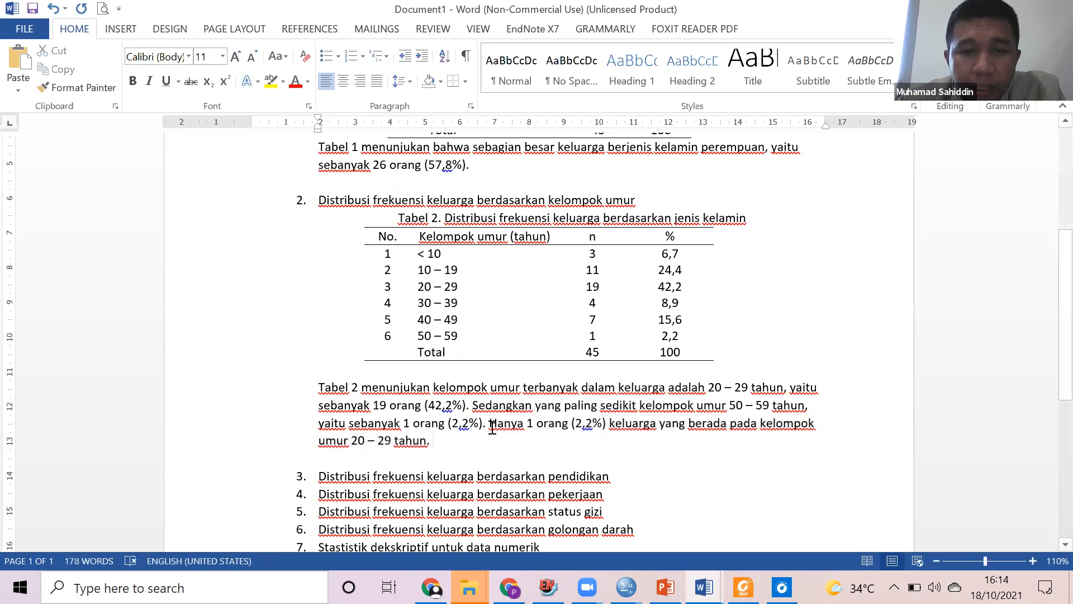
{"action": "left_click_drag", "start_coordinate": [492, 428], "coordinate": [503, 444]}
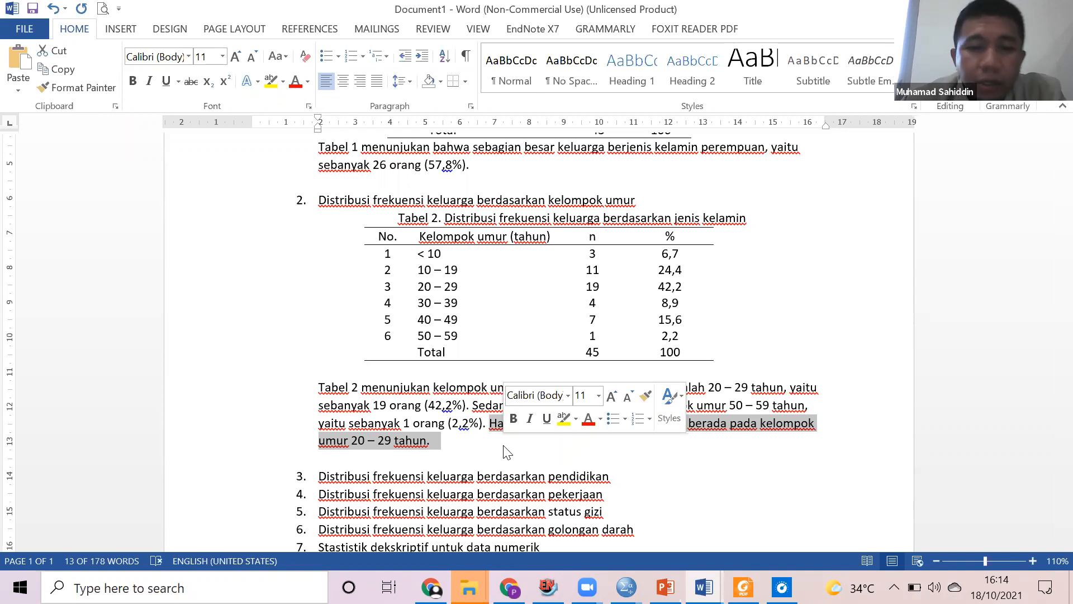
{"action": "left_click", "coordinate": [507, 452]}
{"action": "scroll", "coordinate": [509, 445], "scroll_direction": "down", "scroll_amount": 1}
{"action": "mouse_move", "coordinate": [486, 393]}
{"action": "left_mouse_down"}
{"action": "mouse_move", "coordinate": [469, 380]}
{"action": "mouse_move", "coordinate": [490, 380]}
{"action": "left_mouse_up"}
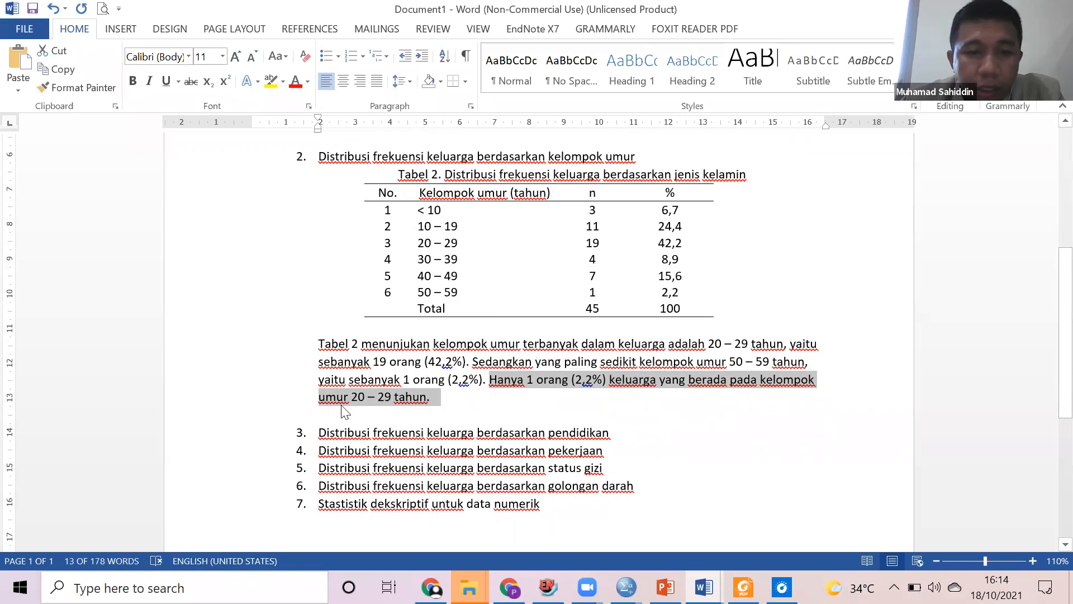
Correct the age group in the "Hanya 1 orang" sentence to 50 – 59 tahun.
{"action": "left_click", "coordinate": [358, 397]}
{"action": "key", "text": "BackSpace"}
{"action": "type", "text": "5"}
{"action": "key", "text": "Right"}
{"action": "key", "text": "Right"}
{"action": "key", "text": "Right"}
{"action": "key", "text": "Right"}
{"action": "key", "text": "Right"}
{"action": "key", "text": "BackSpace"}
{"action": "type", "text": "5"}
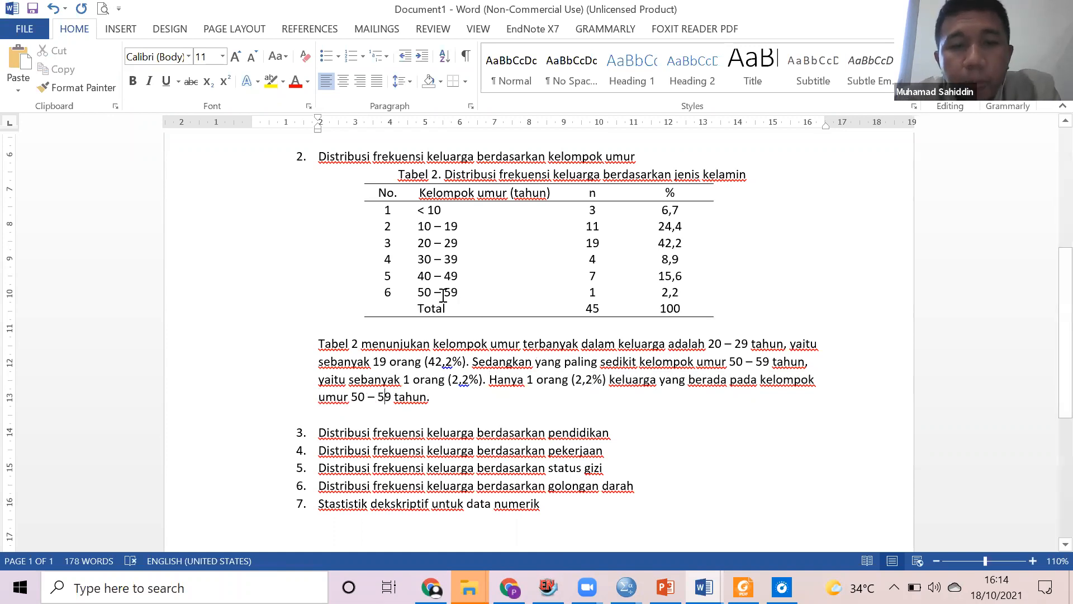
Delete the "Hanya 1 orang" sentence from the end of the Tabel 2 paragraph.
{"action": "left_click_drag", "start_coordinate": [476, 391], "coordinate": [502, 397]}
{"action": "left_click", "coordinate": [494, 380], "text": "shift"}
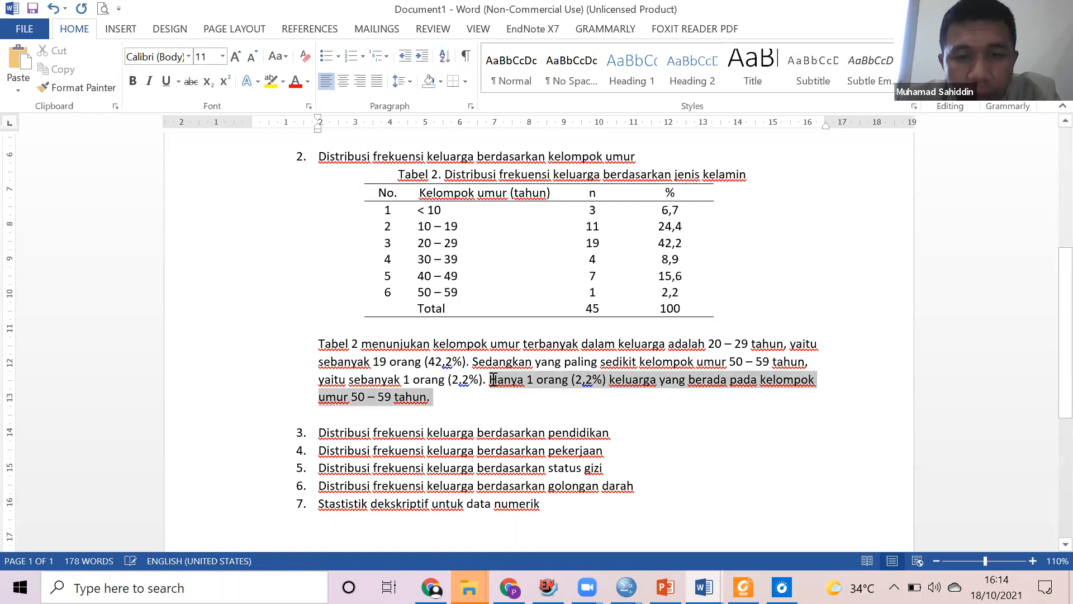
{"action": "key", "text": "BackSpace"}
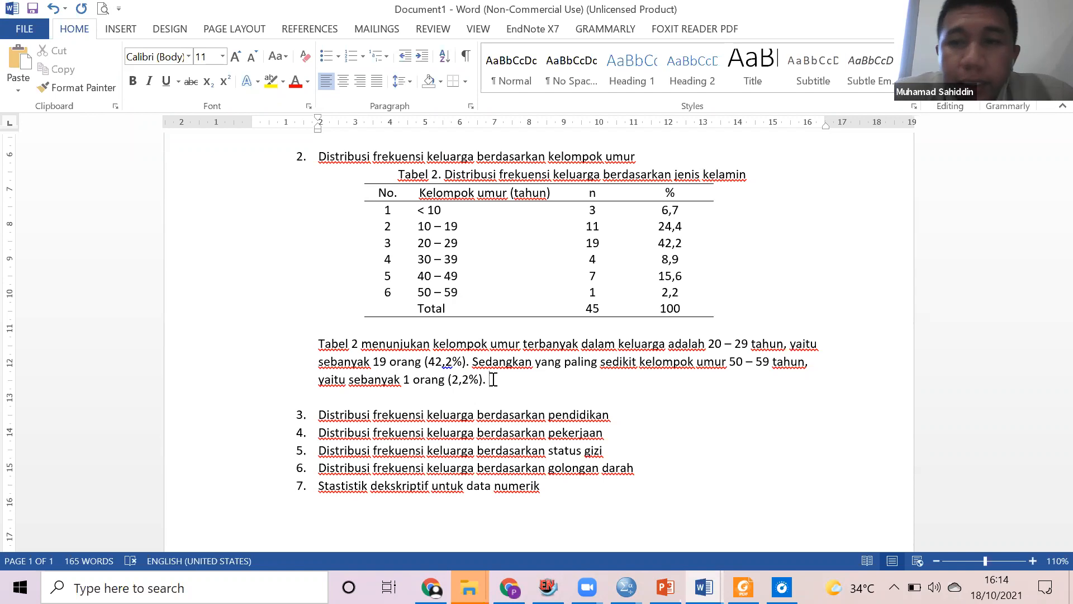
Examine the 40 – 49 and 10 – 19 rows of the age-group table, including the n value for 10 – 19.
{"action": "left_click_drag", "start_coordinate": [682, 275], "coordinate": [360, 273]}
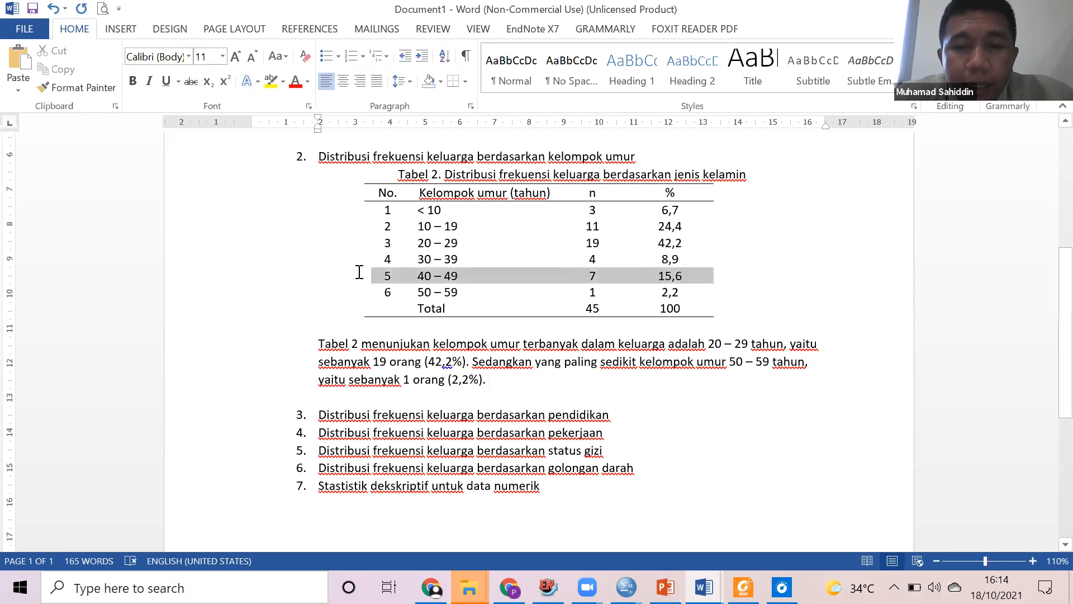
{"action": "left_click", "coordinate": [440, 288]}
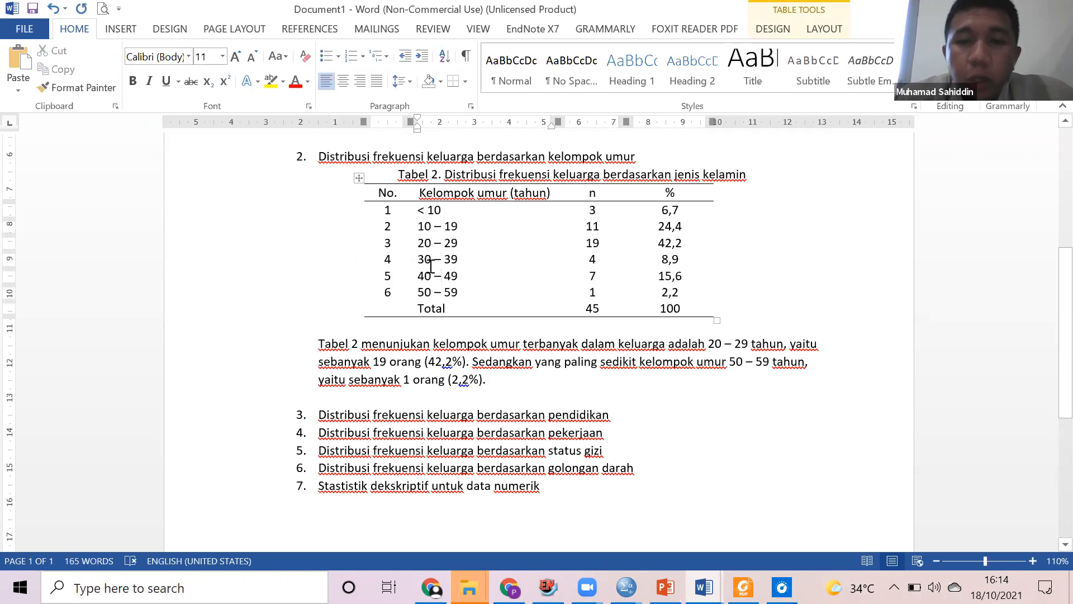
{"action": "left_click_drag", "start_coordinate": [419, 226], "coordinate": [691, 229]}
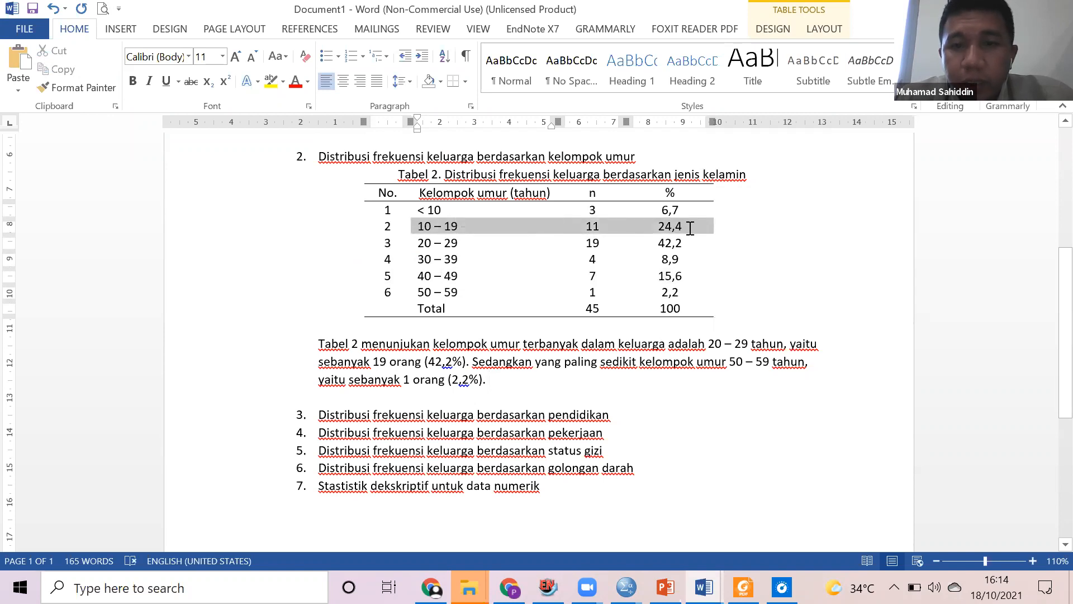
{"action": "left_click", "coordinate": [446, 228]}
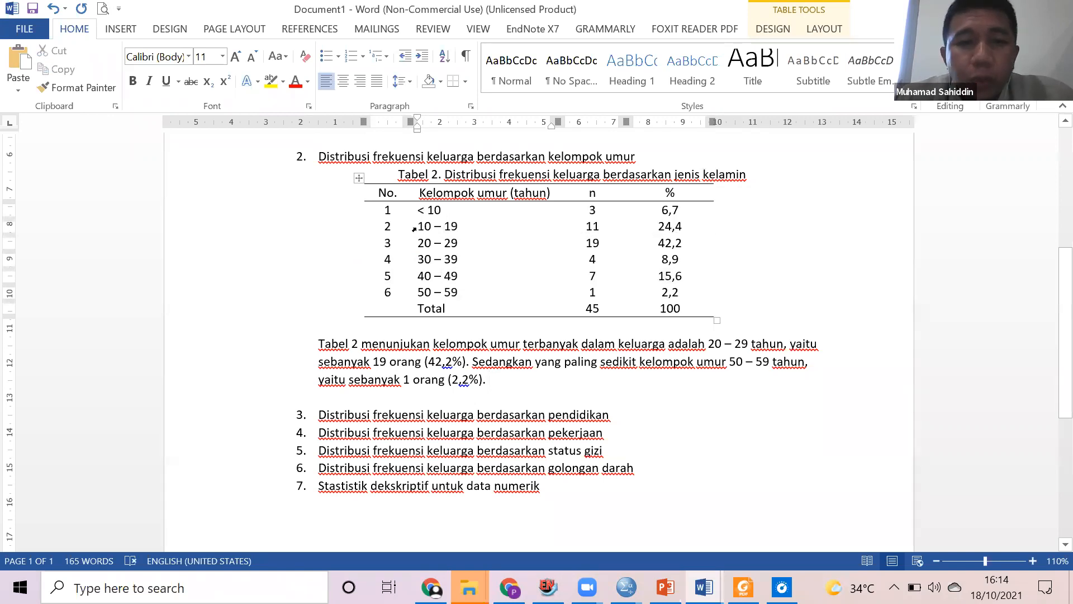
{"action": "left_click_drag", "start_coordinate": [420, 226], "coordinate": [483, 229]}
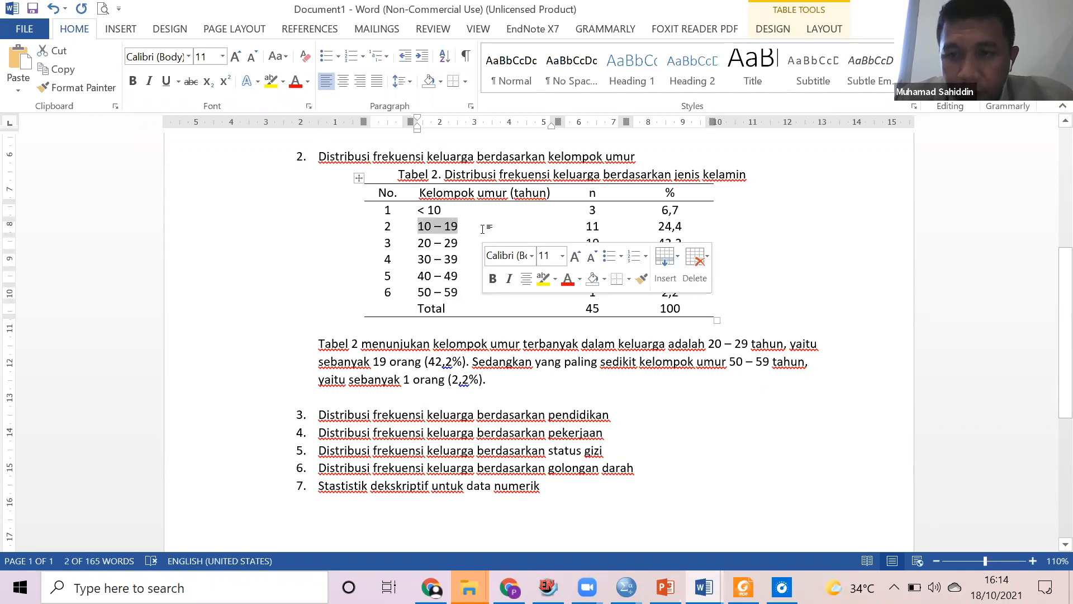
{"action": "left_click", "coordinate": [442, 242]}
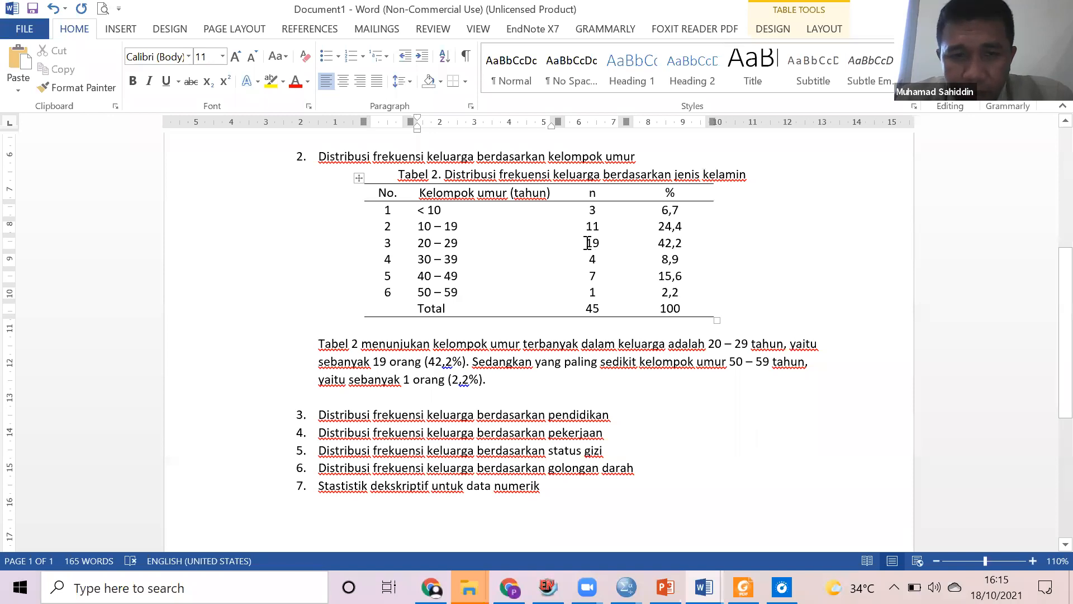
{"action": "double_click", "coordinate": [592, 226]}
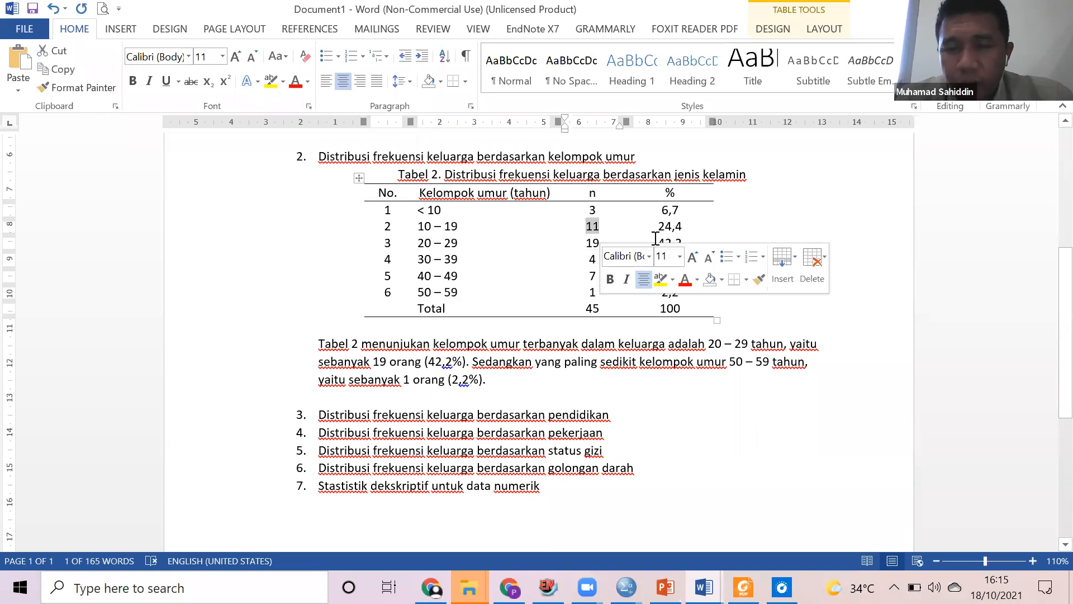
{"action": "left_click", "coordinate": [547, 399]}
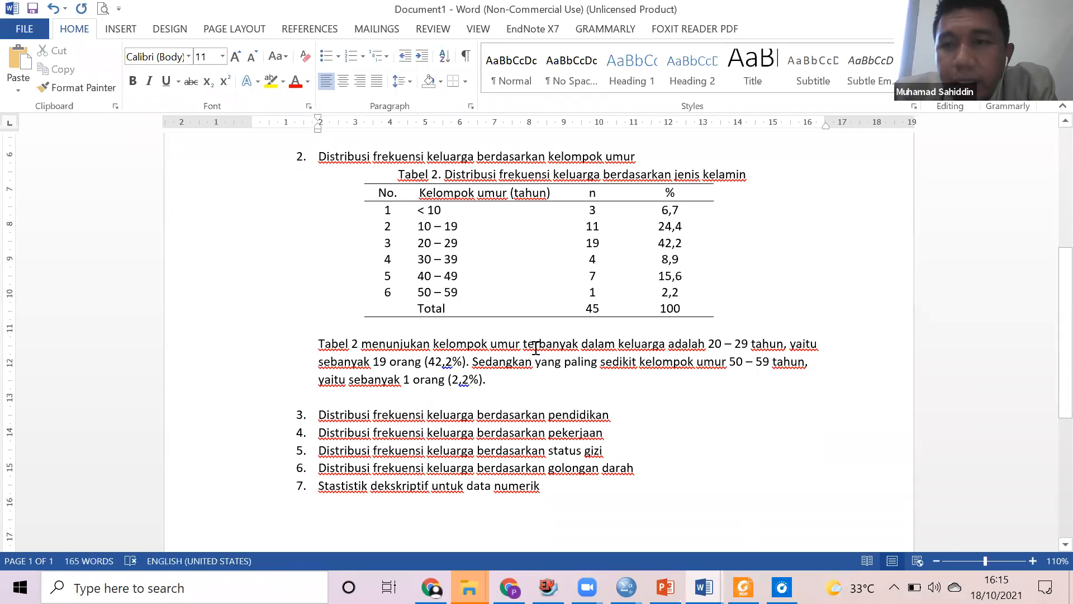
{"action": "scroll", "coordinate": [536, 352], "scroll_direction": "down", "scroll_amount": 1}
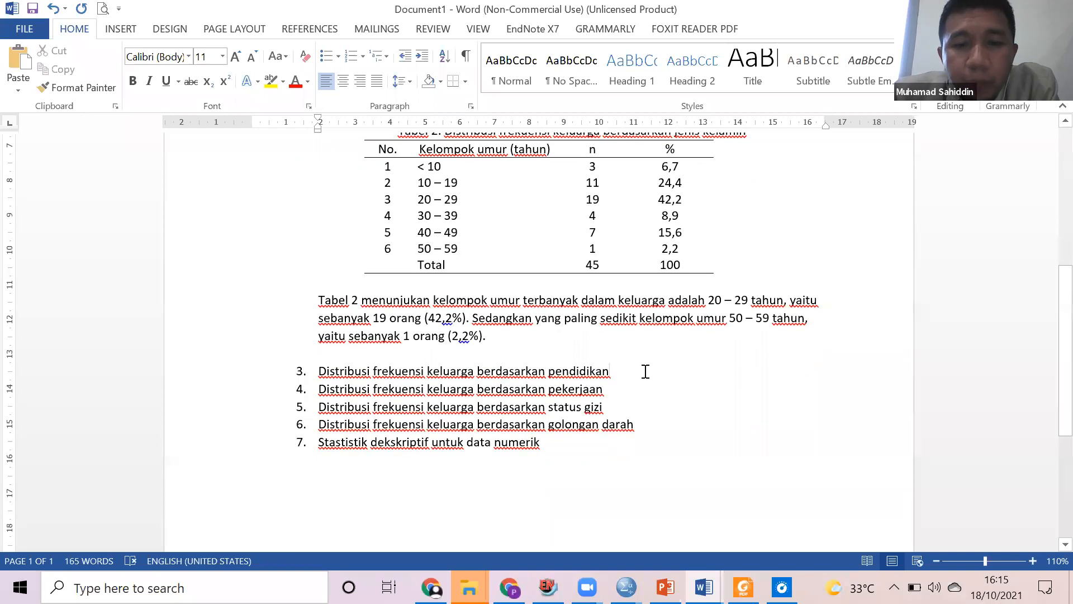
Review outline items 3 to 7 and the finished sections for jenis kelamin and kelompok umur above them.
{"action": "left_click", "coordinate": [646, 372]}
{"action": "scroll", "coordinate": [671, 347], "scroll_direction": "up", "scroll_amount": 1}
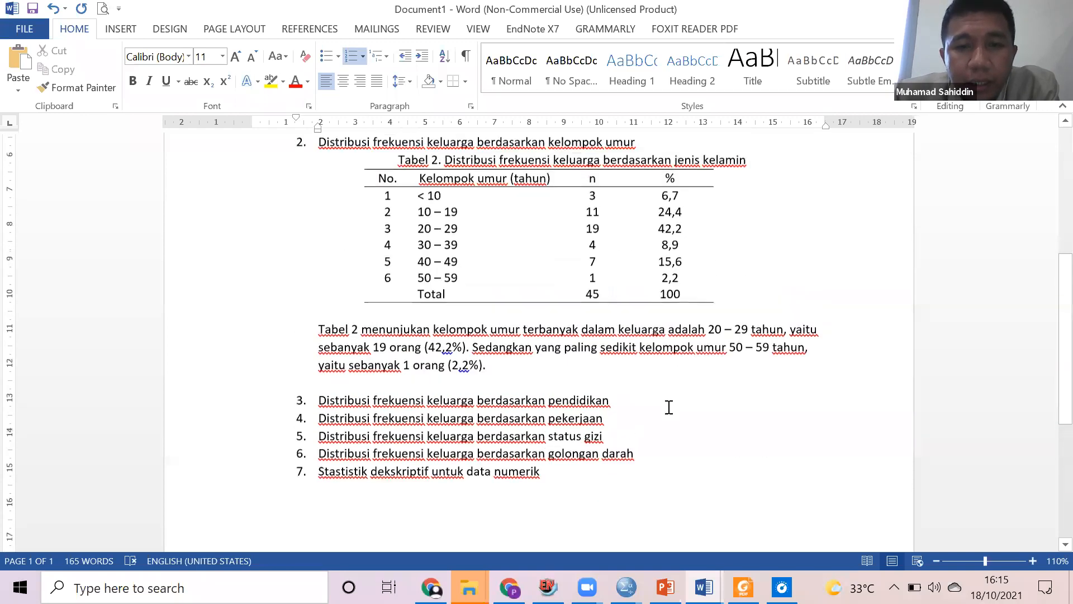
{"action": "scroll", "coordinate": [661, 407], "scroll_direction": "down", "scroll_amount": 1}
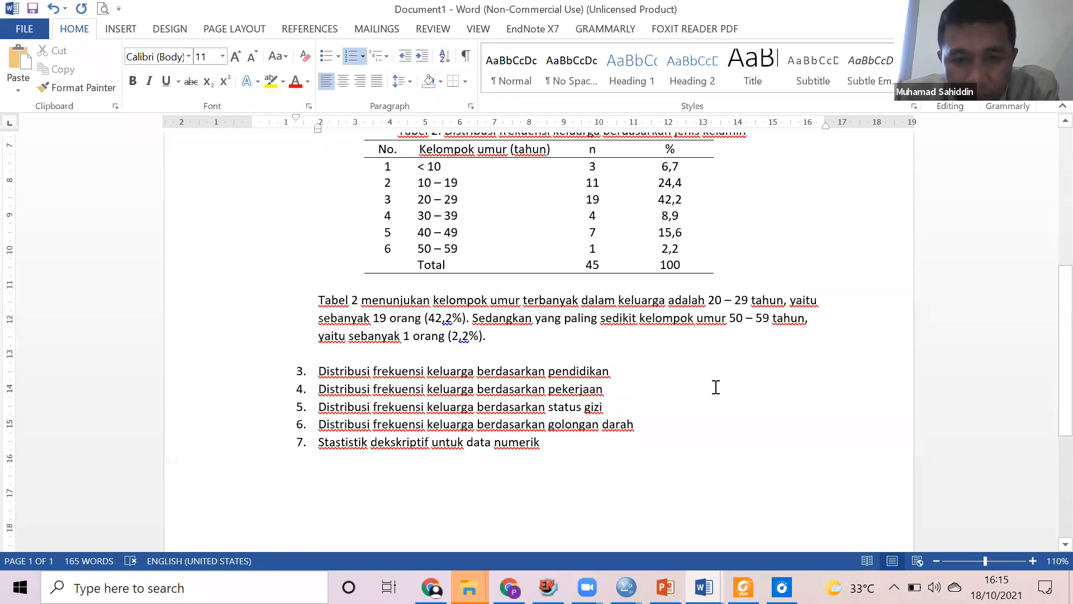
{"action": "scroll", "coordinate": [629, 388], "scroll_direction": "down", "scroll_amount": 1}
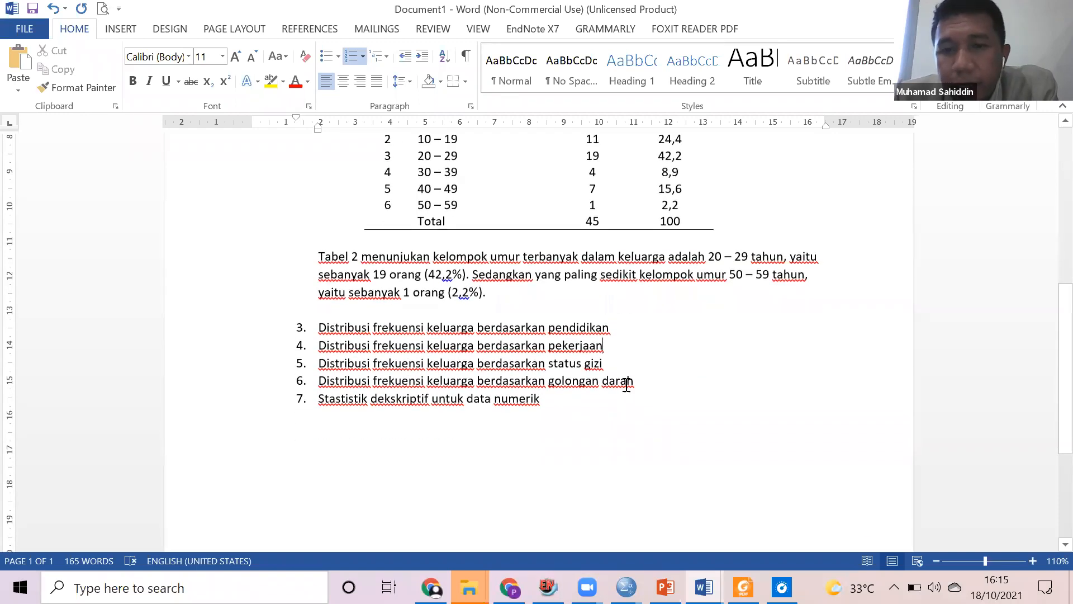
{"action": "left_click", "coordinate": [623, 367]}
{"action": "scroll", "coordinate": [632, 370], "scroll_direction": "down", "scroll_amount": 1}
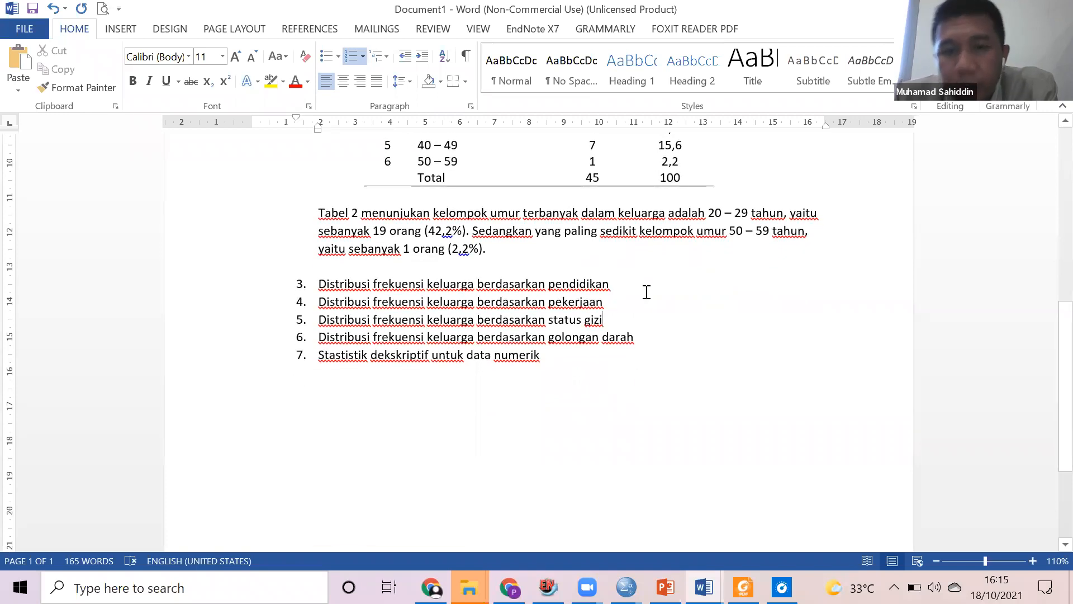
{"action": "left_click", "coordinate": [663, 335]}
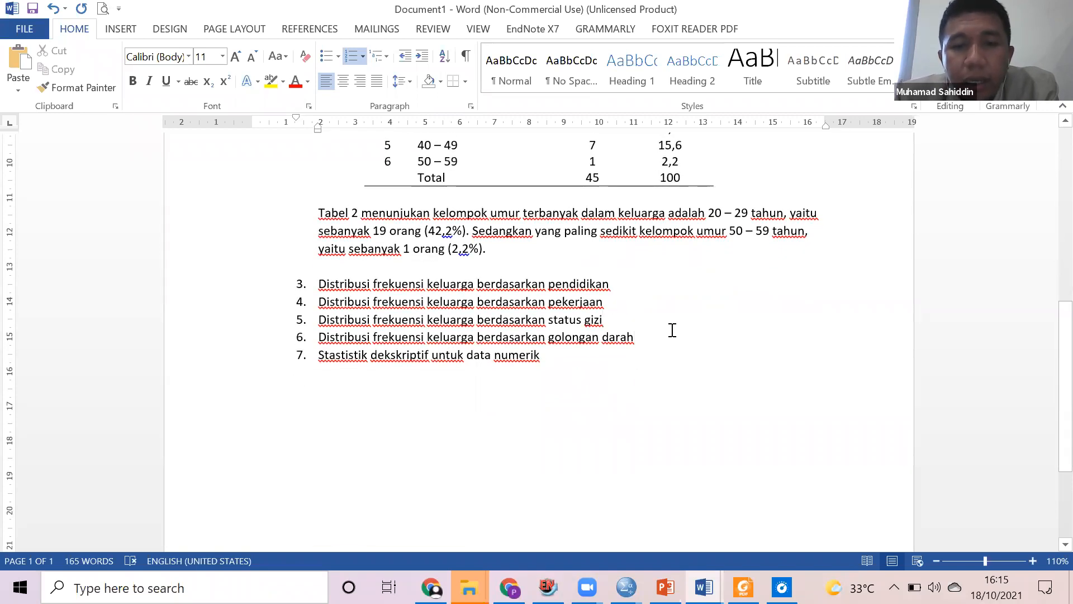
{"action": "scroll", "coordinate": [678, 330], "scroll_direction": "up", "scroll_amount": 2}
{"action": "scroll", "coordinate": [687, 307], "scroll_direction": "up", "scroll_amount": 4}
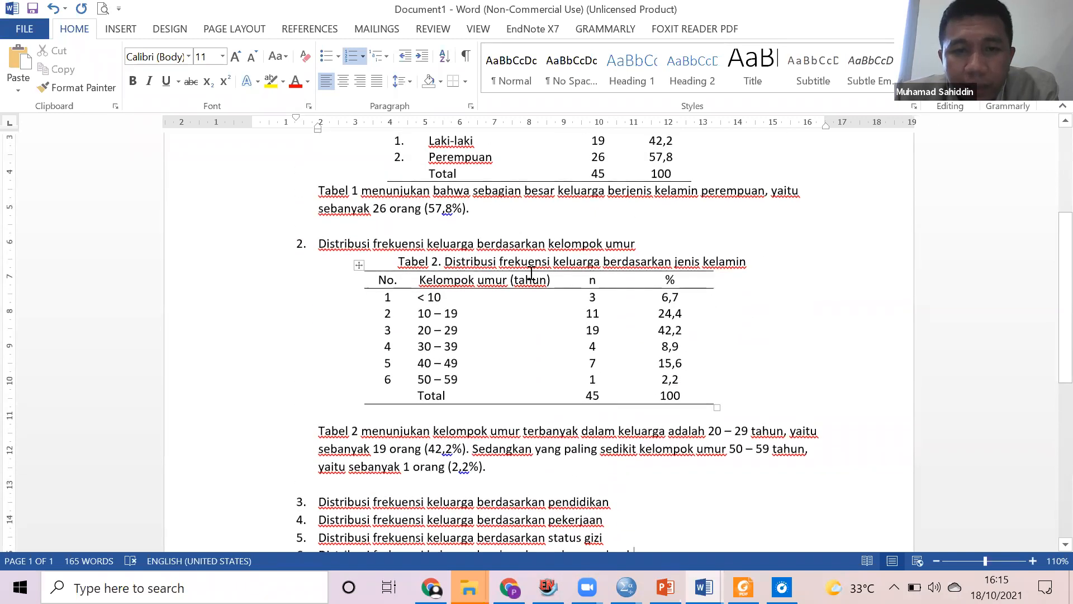
{"action": "scroll", "coordinate": [699, 391], "scroll_direction": "down", "scroll_amount": 6}
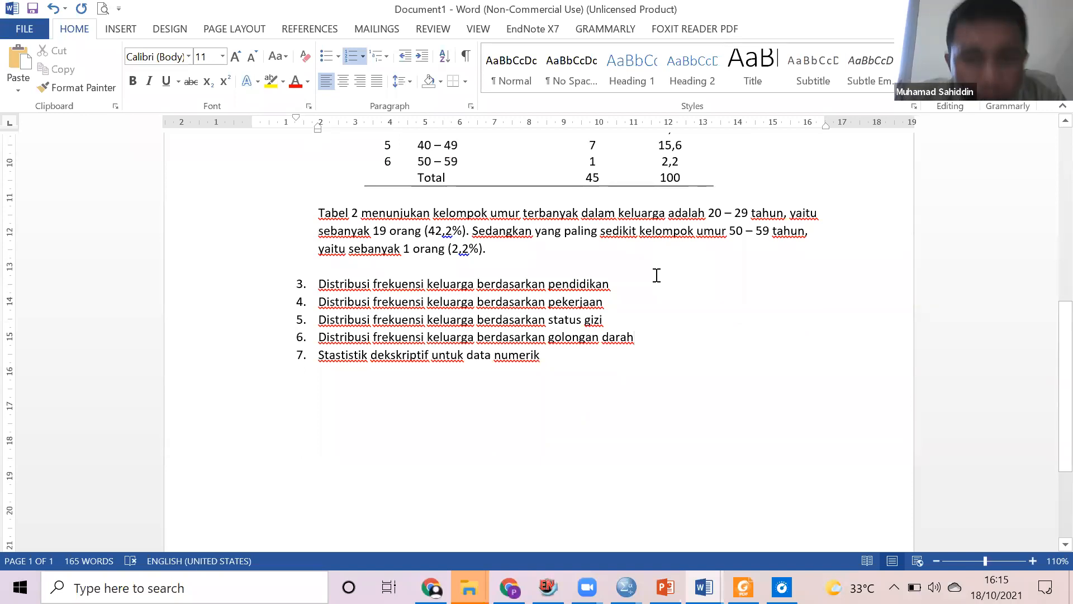
Add a "Kaidah:" heading line below the Tabel 2 paragraph, separated from it by a blank line.
{"action": "left_click", "coordinate": [464, 271]}
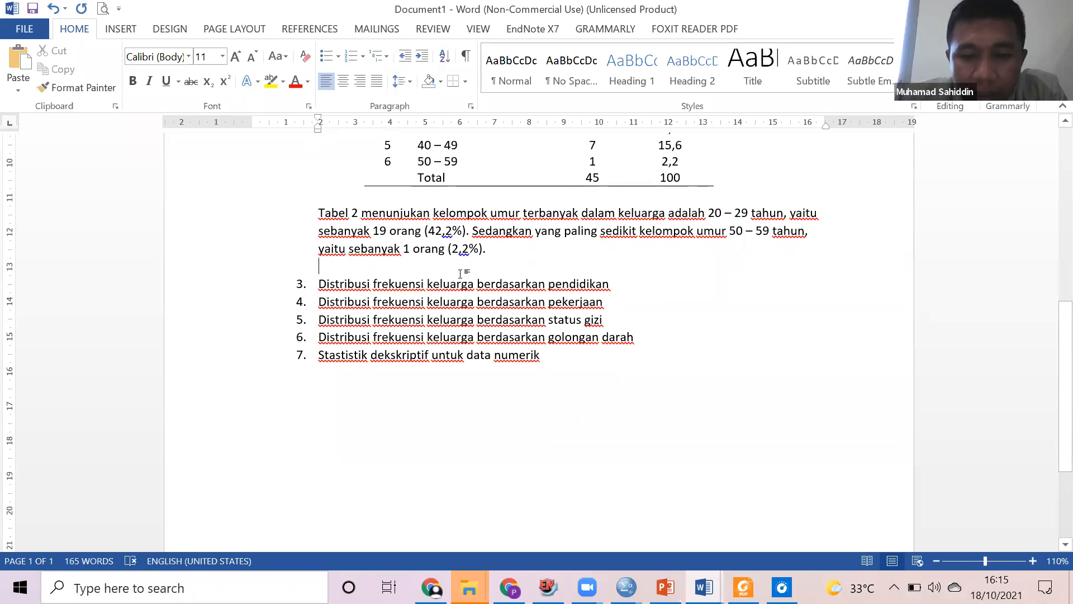
{"action": "key", "text": "Return"}
{"action": "type", "text": "Kaidah:"}
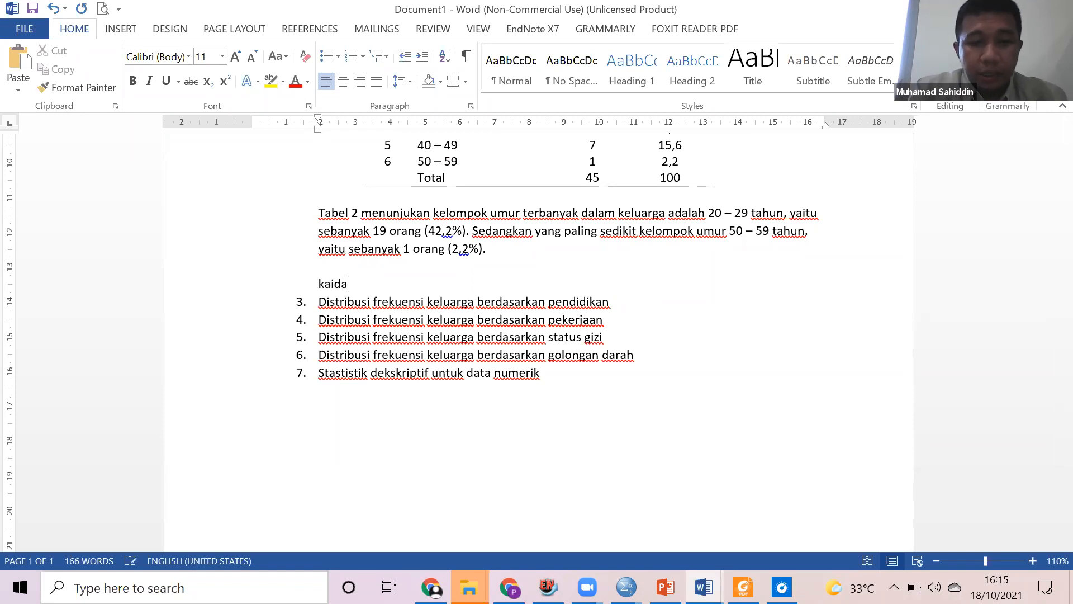
{"action": "key", "text": "Return"}
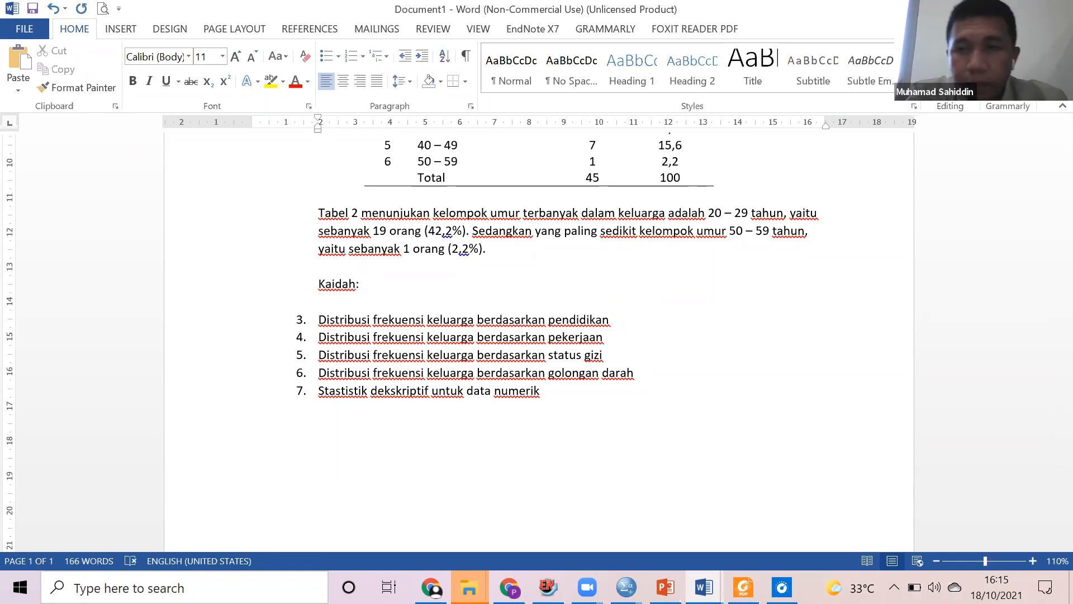
Write the first rule under Kaidah: Apabila persentase >50% maka kita bisa mengatakan “sebagian besar”.
{"action": "type", "text": "apabila "}
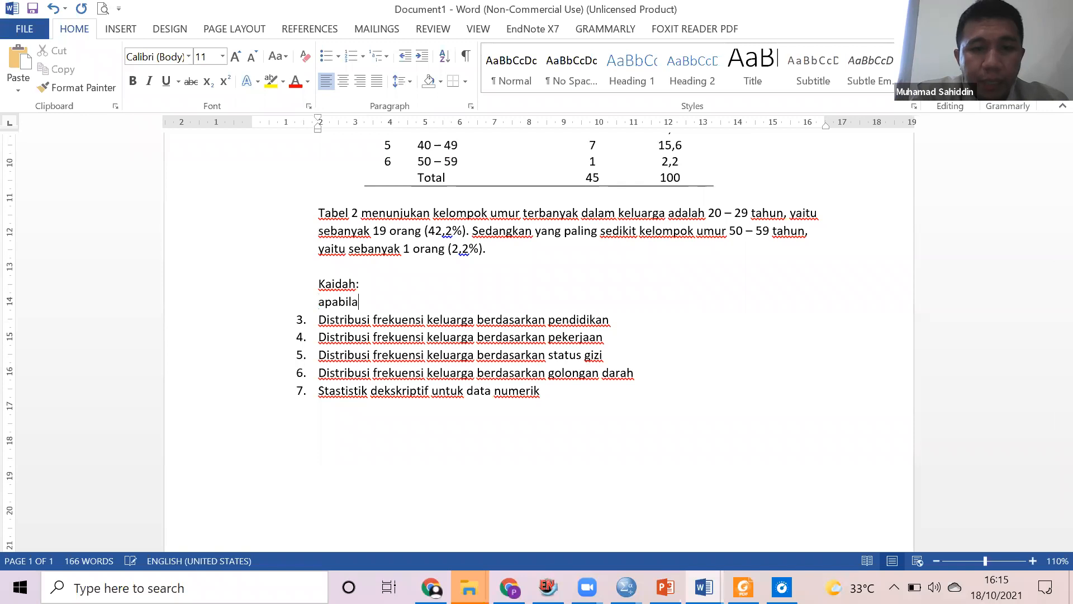
{"action": "type", "text": "perse"}
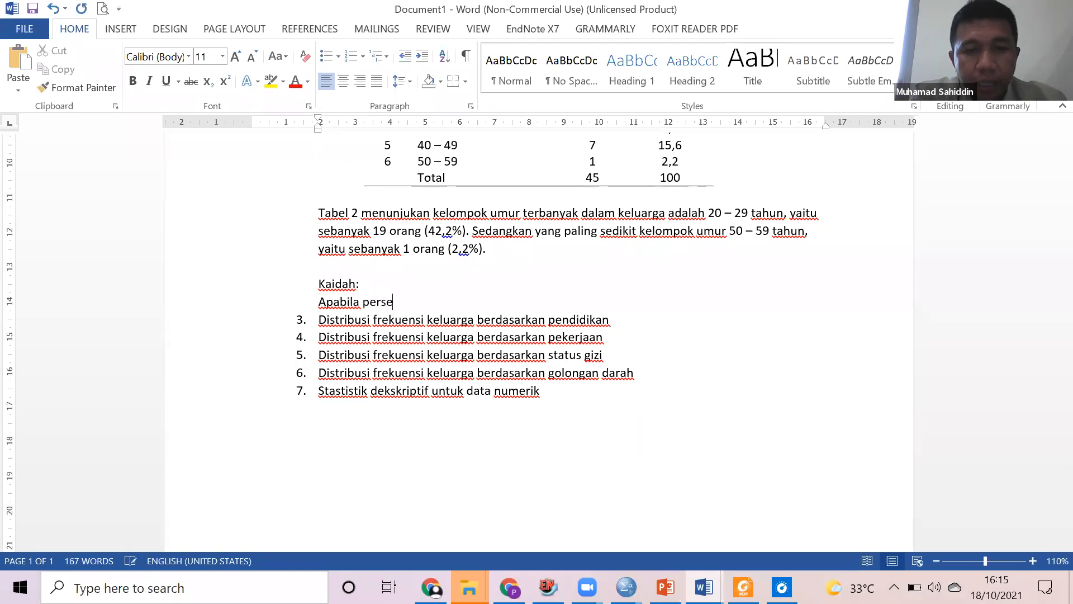
{"action": "type", "text": "ntase"}
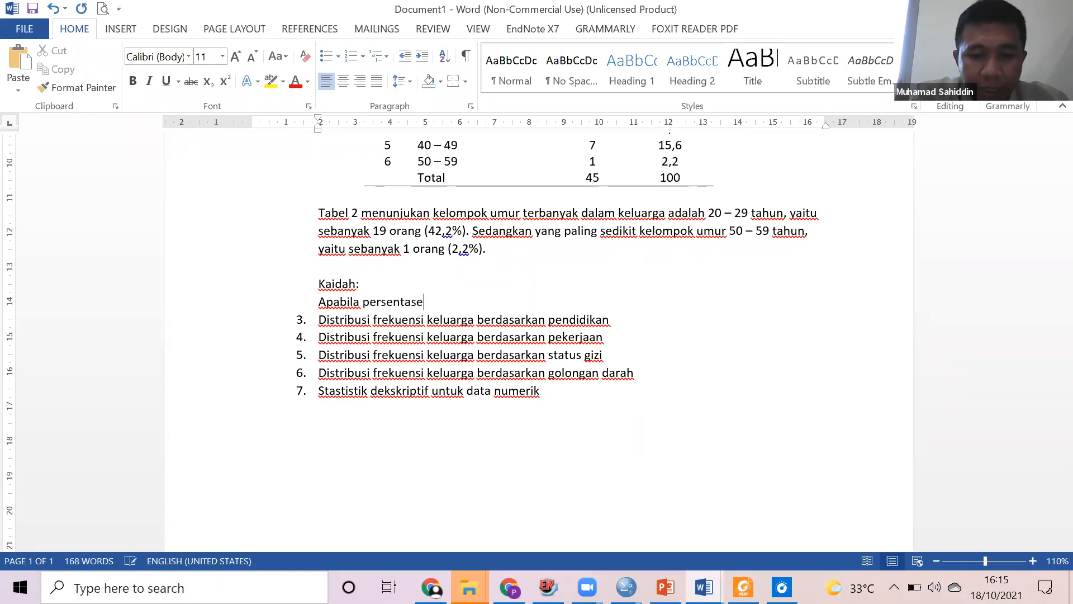
{"action": "type", "text": " >50%"}
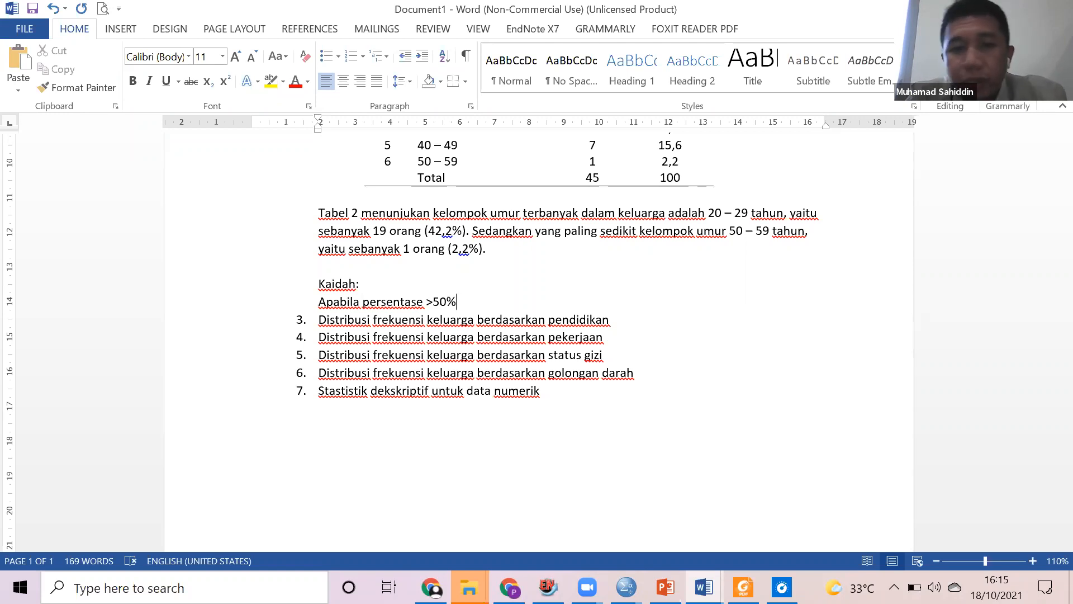
{"action": "type", "text": "maka"}
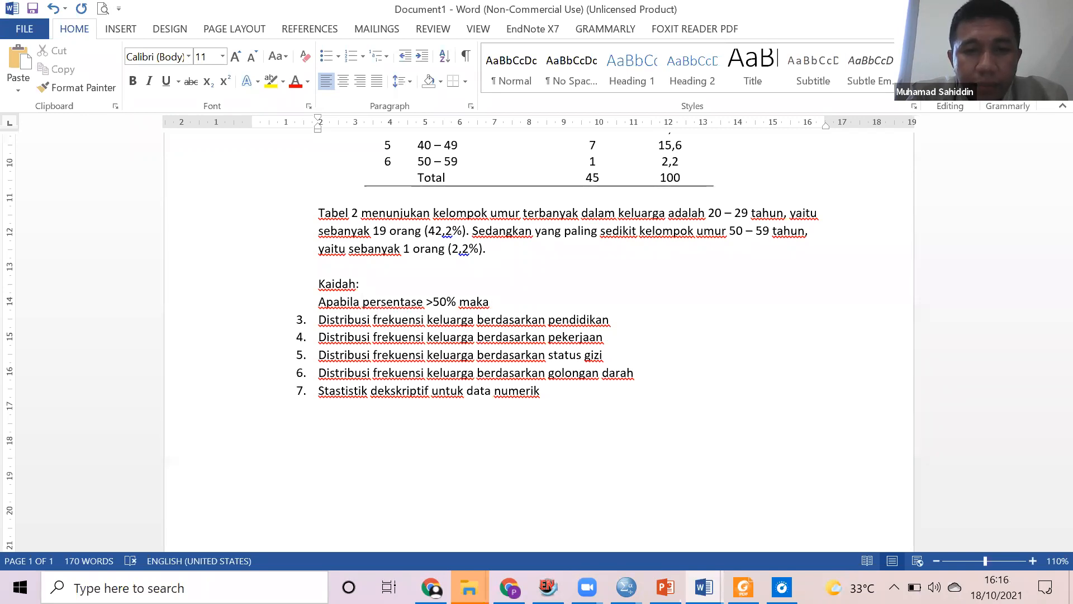
{"action": "type", "text": "ita bisa "}
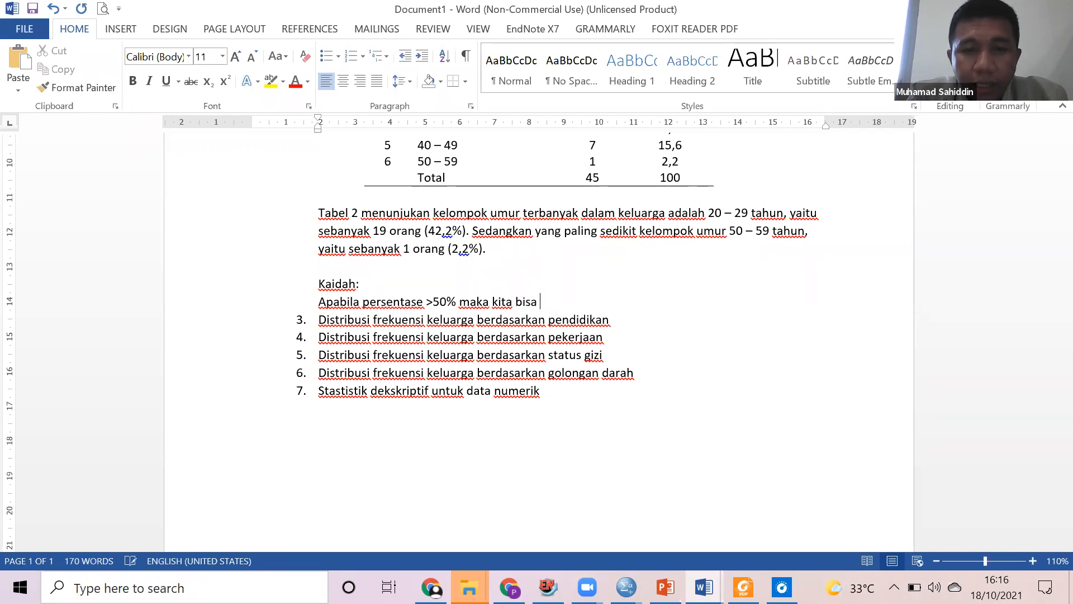
{"action": "type", "text": "mengatakan sebaga"}
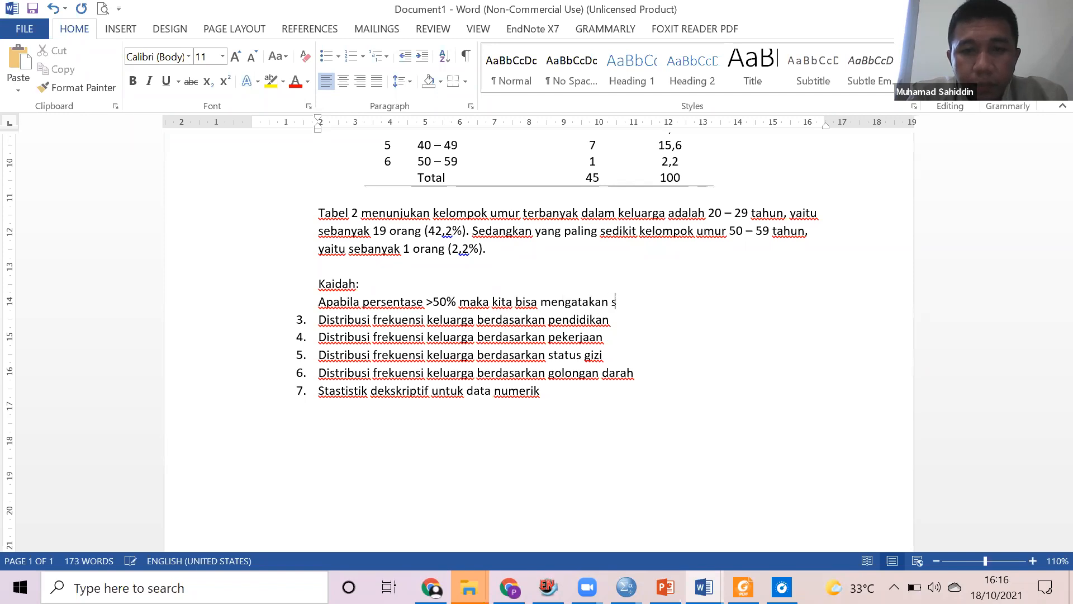
{"action": "key", "text": "BackSpace"}
{"action": "key", "text": "BackSpace"}
{"action": "key", "text": "BackSpace"}
{"action": "key", "text": "BackSpace"}
{"action": "key", "text": "BackSpace"}
{"action": "key", "text": "BackSpace"}
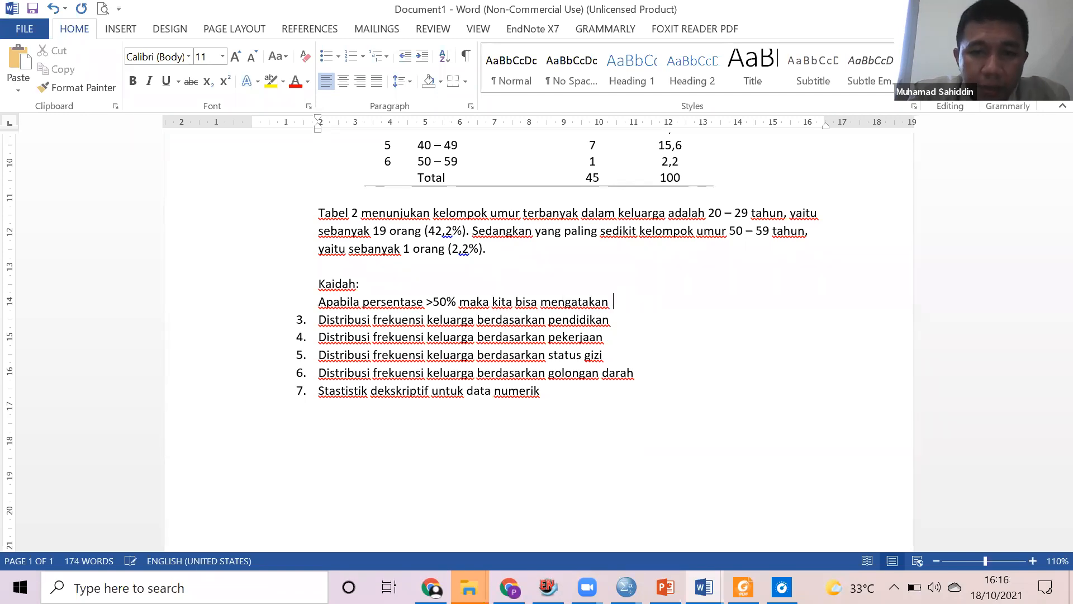
{"action": "type", "text": "\"sebagi"}
{"action": "type", "text": "an besa"}
{"action": "type", "text": "r\""}
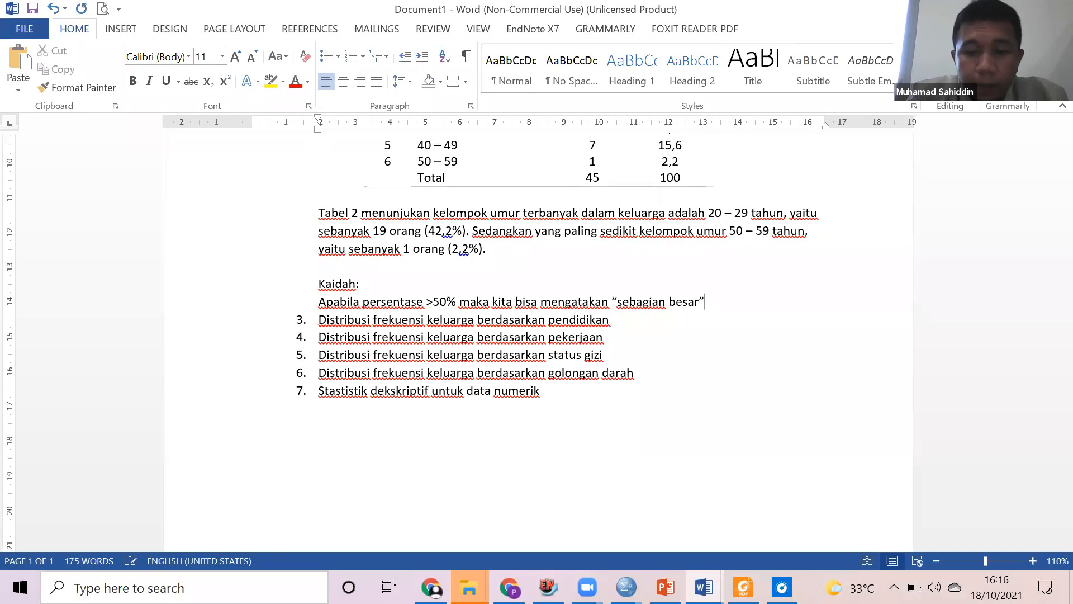
{"action": "type", "text": "."}
Add a second rule line: Apabila <50%, tetapi jumlah nya yang paling tinggi, maka kita bisa kata, nilai tertinggi/ kelompok terbanyak.
{"action": "key", "text": "Return"}
{"action": "type", "text": "Apabilan n"}
{"action": "key", "text": "BackSpace"}
{"action": "key", "text": "BackSpace"}
{"action": "key", "text": "BackSpace"}
{"action": "key", "text": "BackSpace"}
{"action": "type", "text": "a"}
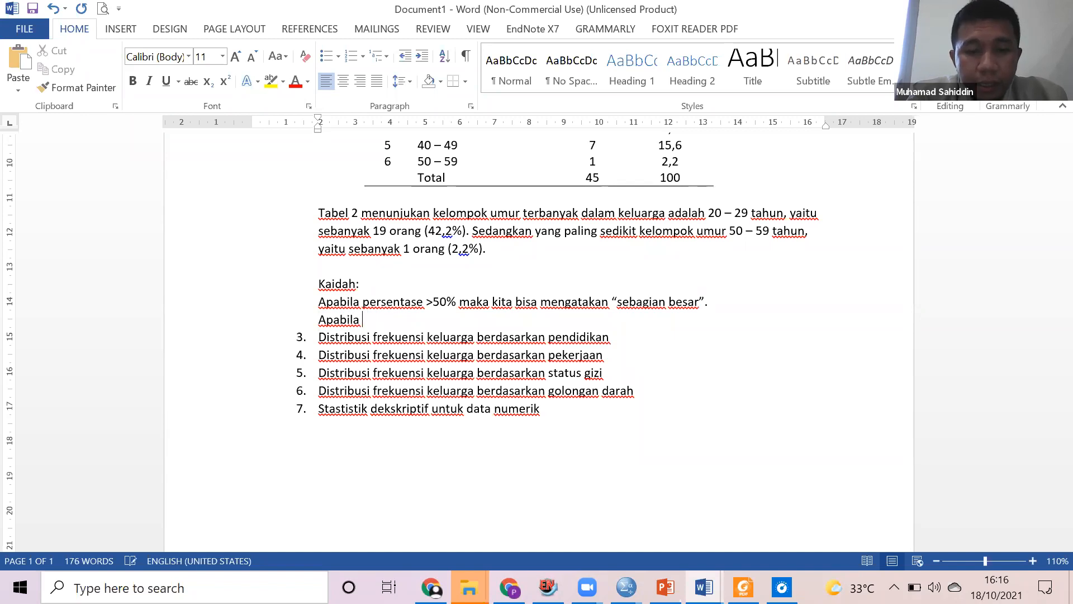
{"action": "type", "text": " <50"}
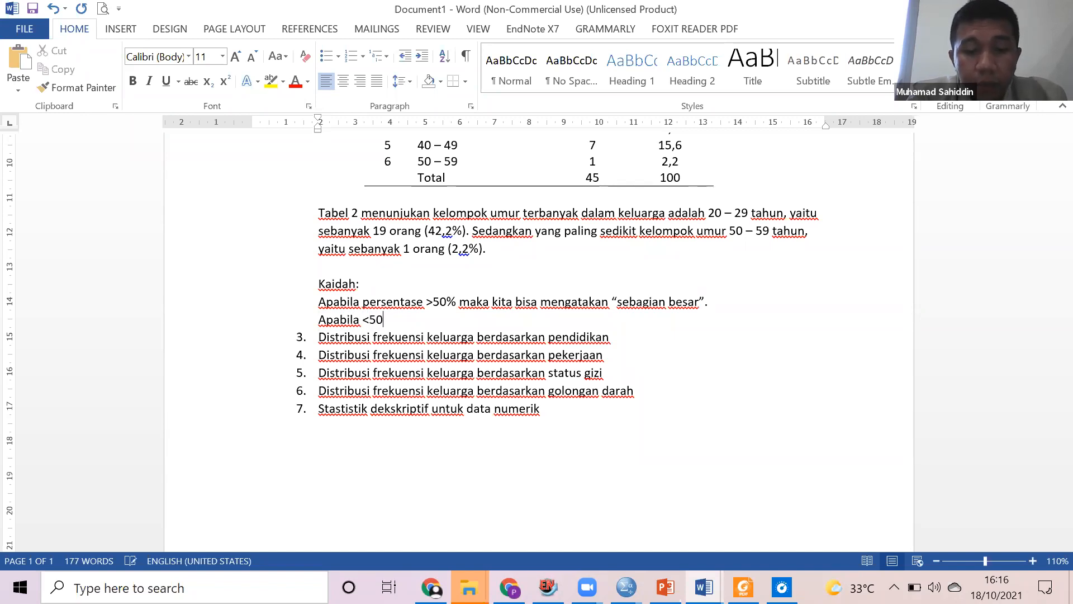
{"action": "type", "text": "%, tetapi jugama"}
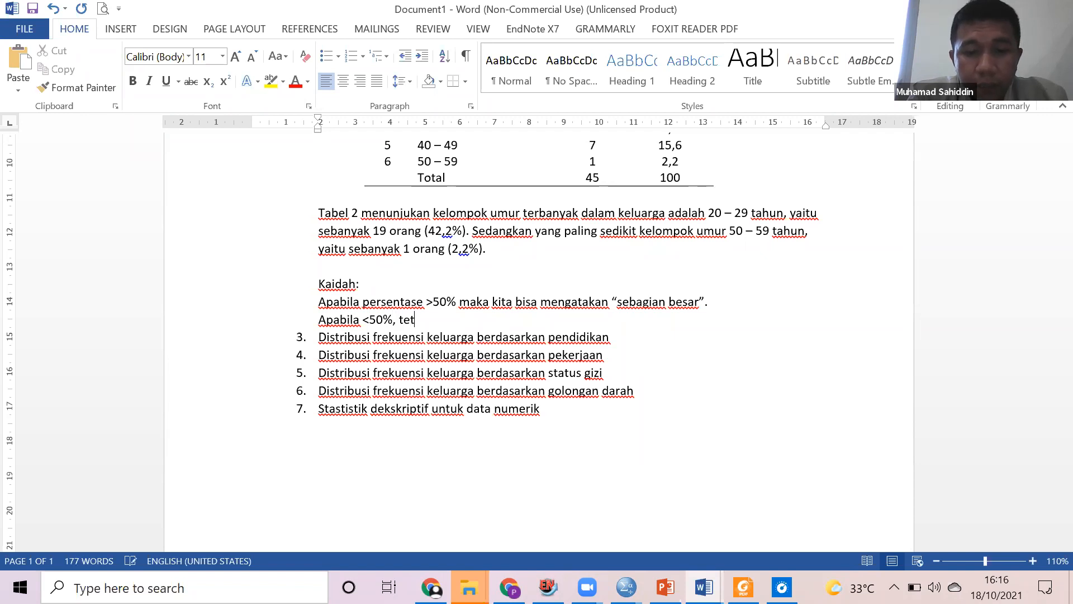
{"action": "key", "text": "BackSpace"}
{"action": "key", "text": "BackSpace"}
{"action": "key", "text": "BackSpace"}
{"action": "key", "text": "BackSpace"}
{"action": "type", "text": "mlah nya yang paling tinggi, makar"}
{"action": "key", "text": "BackSpace"}
{"action": "type", "text": "kita bisa katan, nil"}
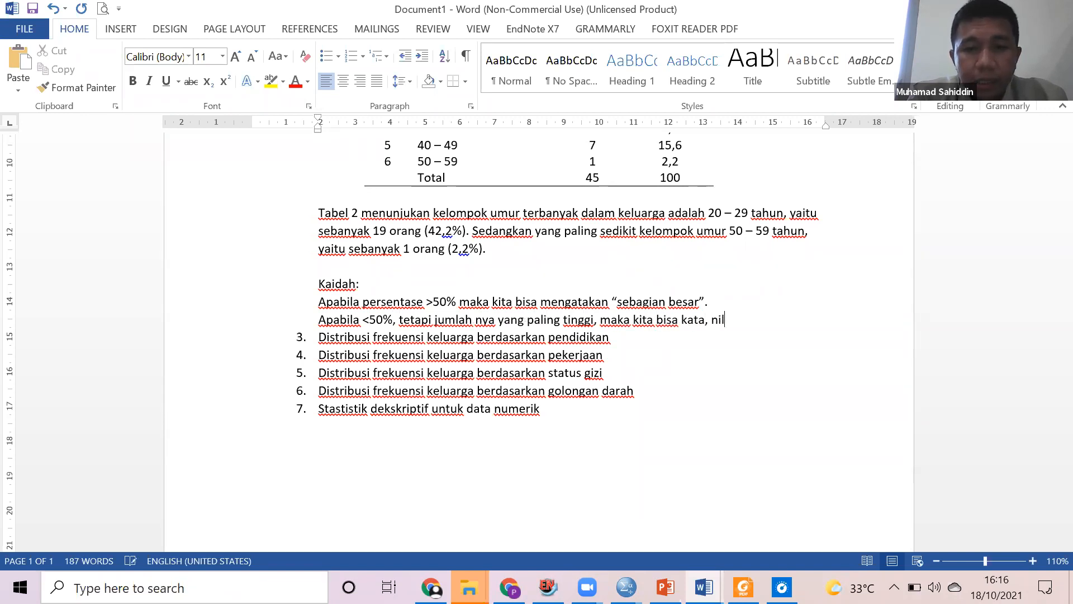
{"action": "type", "text": "ai tertinggi"}
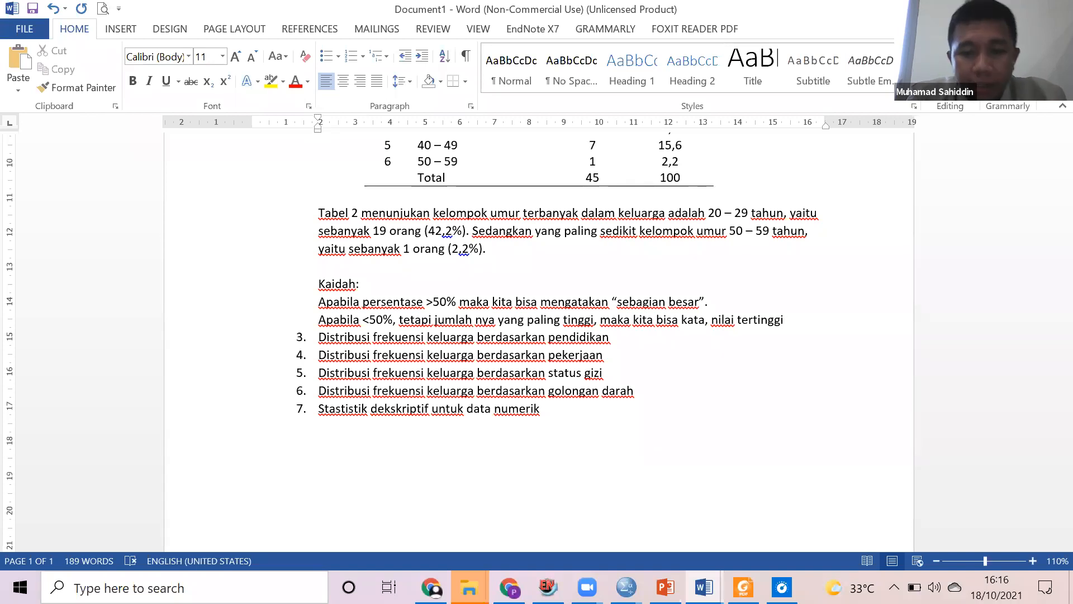
{"action": "type", "text": "/ kelom"}
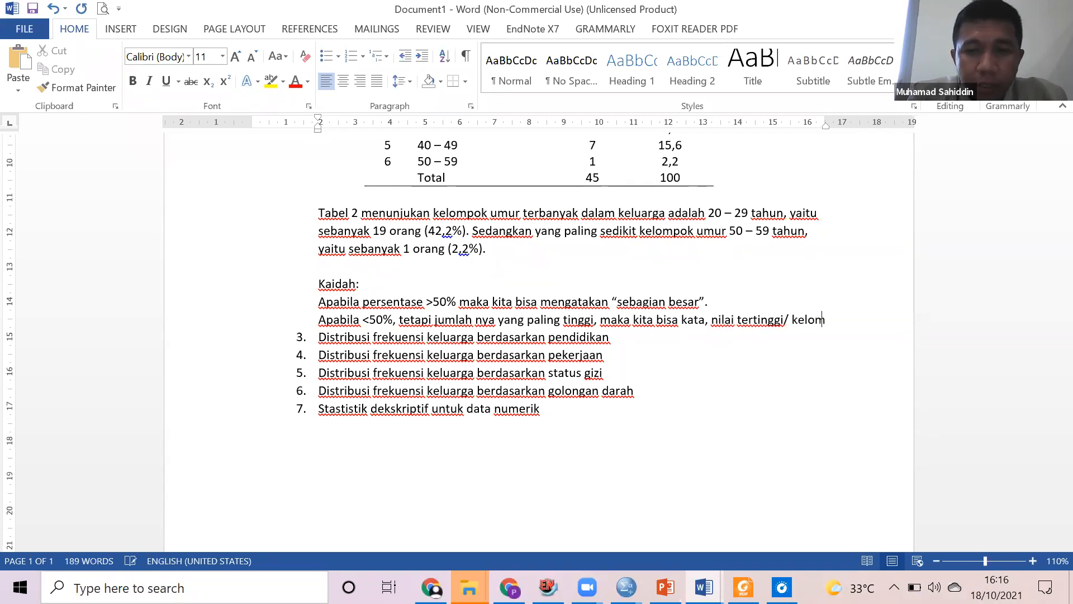
{"action": "type", "text": "pok terbanyak"}
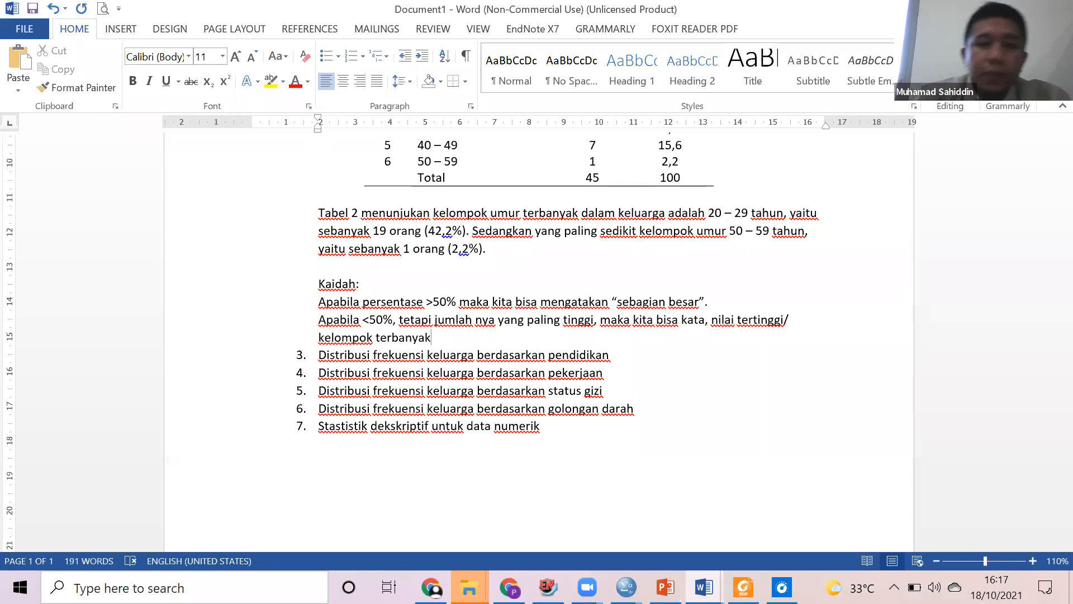
Highlight both Kaidah rules together, and the >50% rule on its own, to review their wording.
{"action": "left_click_drag", "start_coordinate": [443, 337], "coordinate": [299, 296]}
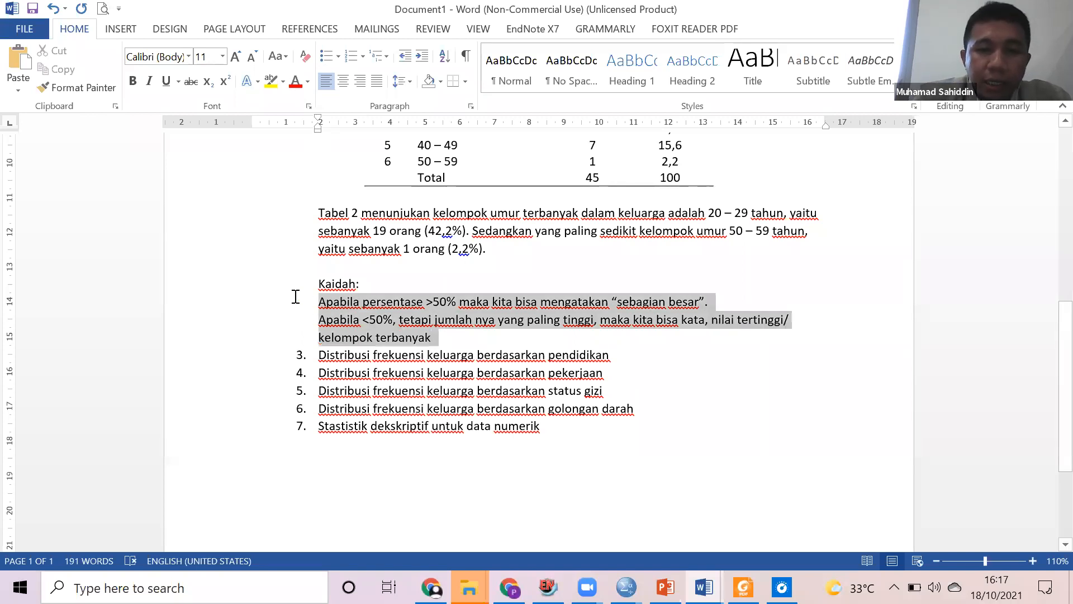
{"action": "left_click", "coordinate": [477, 333]}
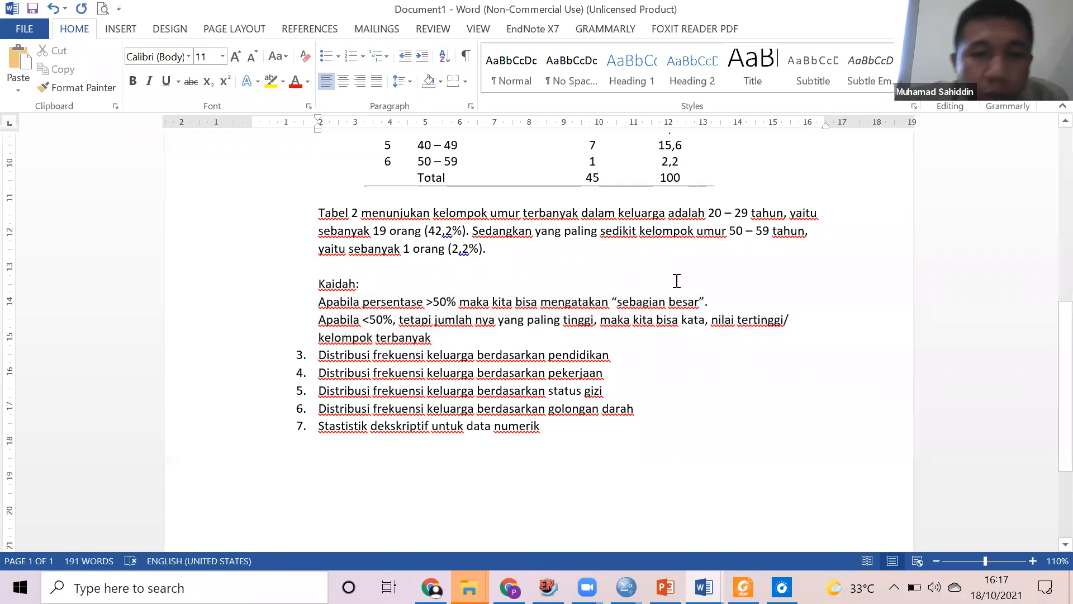
{"action": "left_click_drag", "start_coordinate": [727, 297], "coordinate": [306, 302]}
{"action": "left_click", "coordinate": [525, 317]}
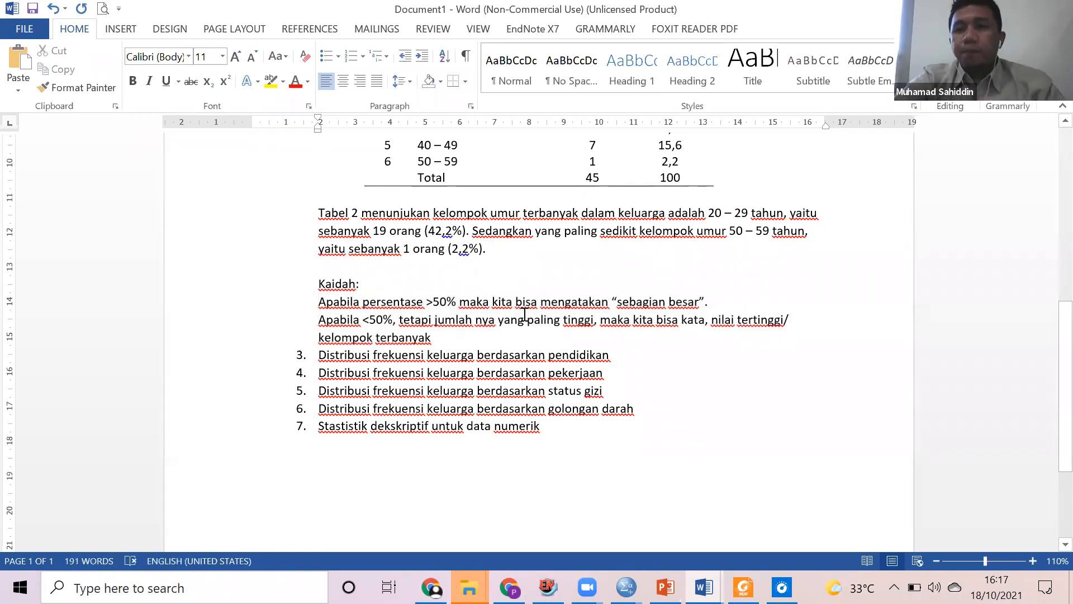
{"action": "mouse_move", "coordinate": [548, 587]}
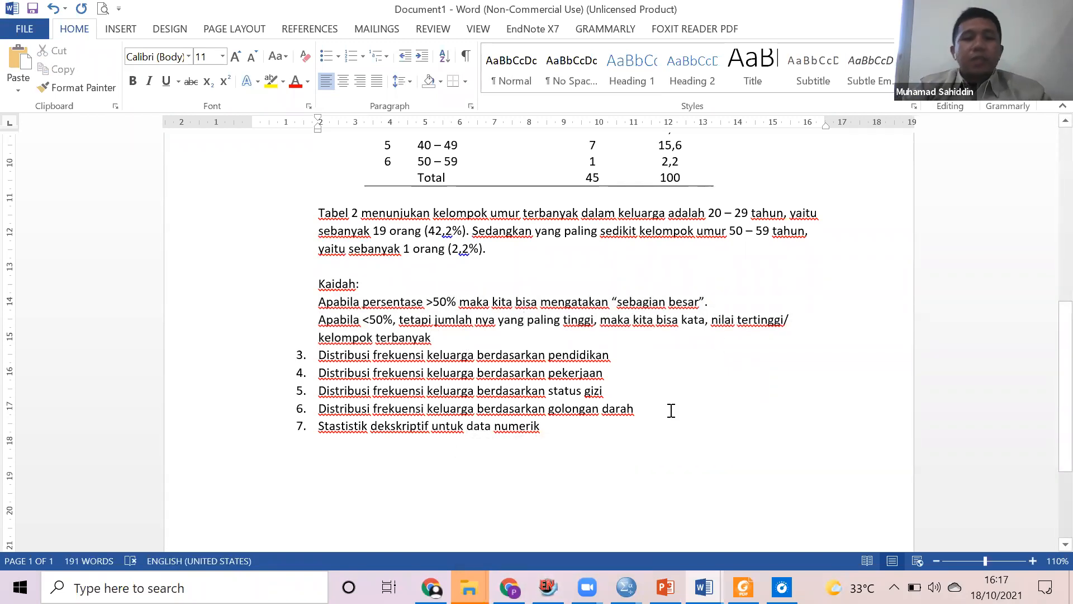
Delete the Kaidah heading and both of its rules from below the Tabel 2 paragraph.
{"action": "left_click_drag", "start_coordinate": [435, 338], "coordinate": [316, 284]}
{"action": "key", "text": "Delete"}
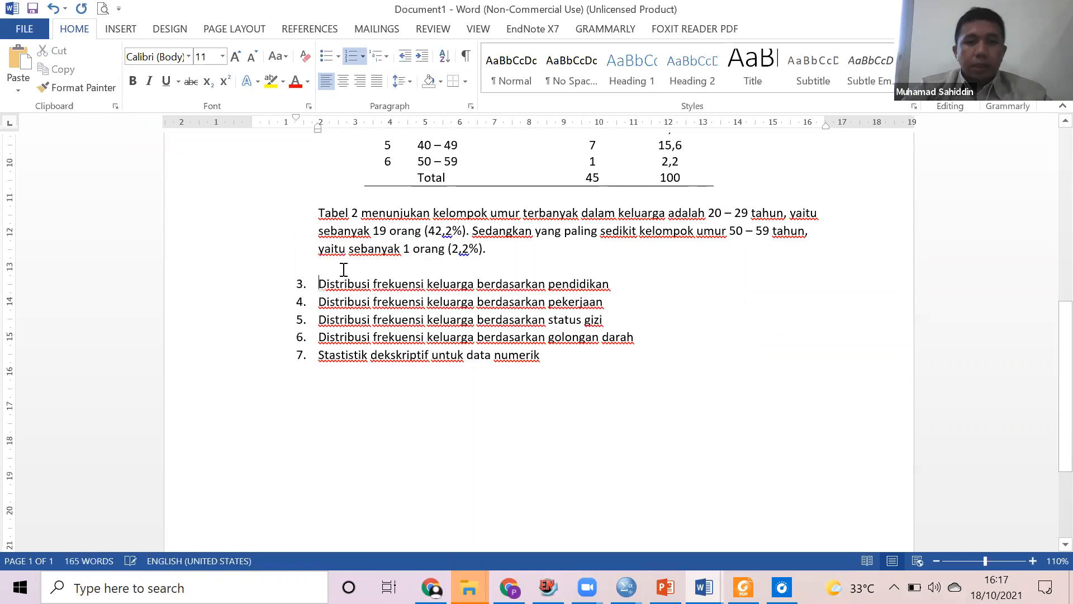
Insert a blank unnumbered line below the outline item "Distribusi frekuensi keluarga berdasarkan pendidikan".
{"action": "scroll", "coordinate": [582, 291], "scroll_direction": "up", "scroll_amount": 8}
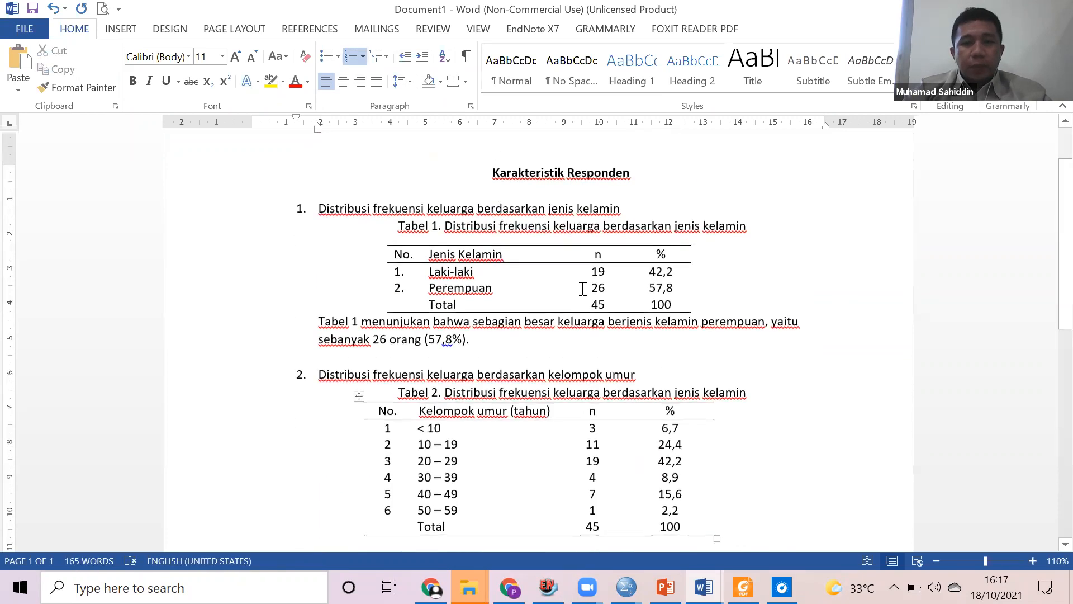
{"action": "scroll", "coordinate": [583, 289], "scroll_direction": "down", "scroll_amount": 7}
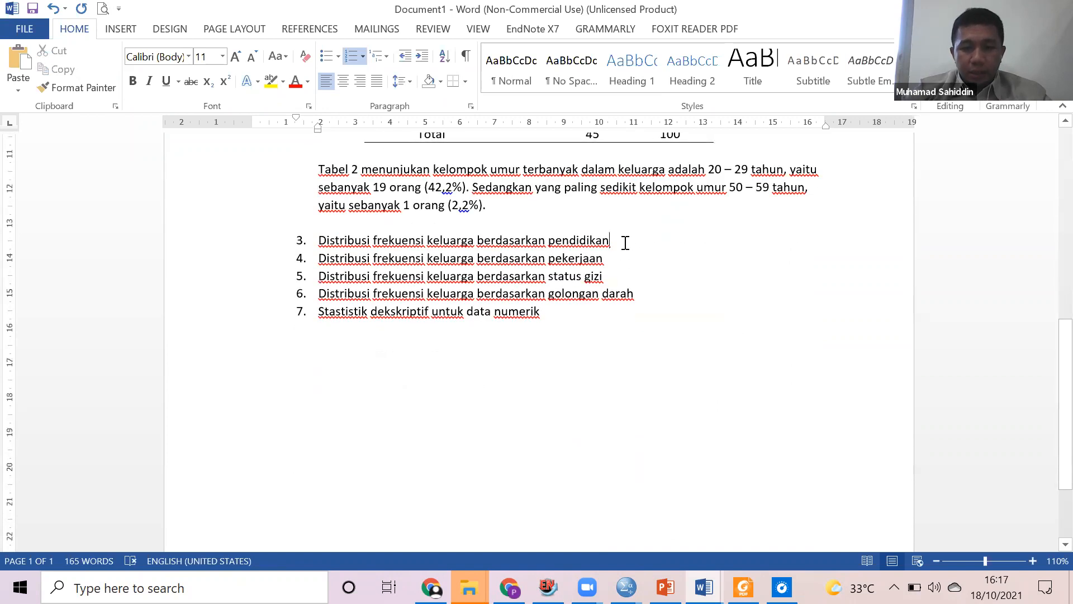
{"action": "key", "text": "Return"}
{"action": "key", "text": "BackSpace"}
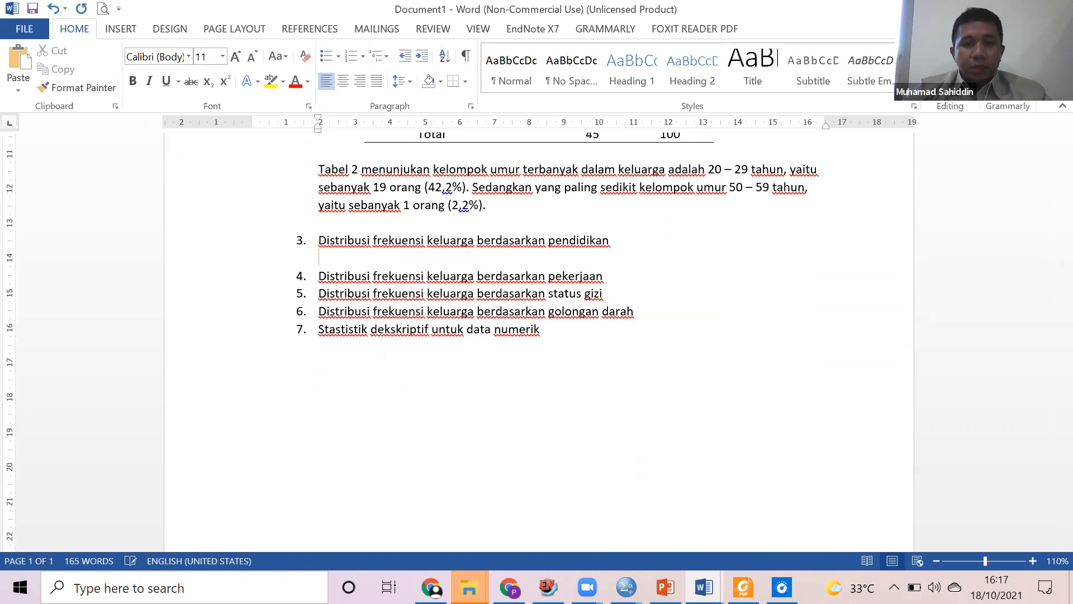
{"action": "scroll", "coordinate": [482, 231], "scroll_direction": "up", "scroll_amount": 4}
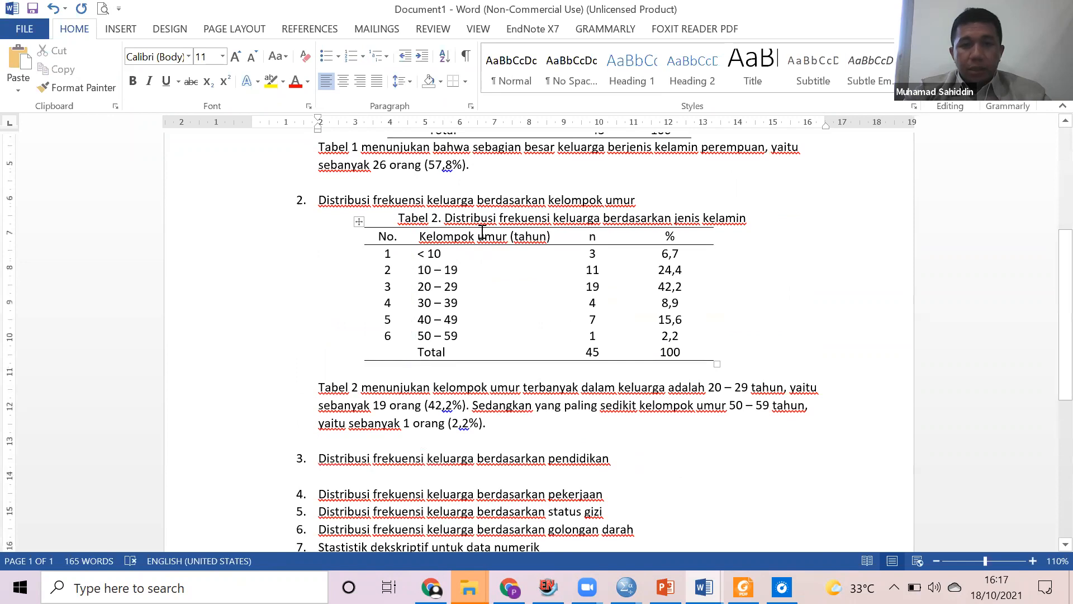
Enter the placeholder text Dilanjutkan… on the blank line below outline item 3, Distribusi frekuensi keluarga berdasarkan pendidikan.
{"action": "scroll", "coordinate": [482, 231], "scroll_direction": "up", "scroll_amount": 3}
{"action": "scroll", "coordinate": [492, 305], "scroll_direction": "down", "scroll_amount": 1}
{"action": "scroll", "coordinate": [492, 305], "scroll_direction": "down", "scroll_amount": 5}
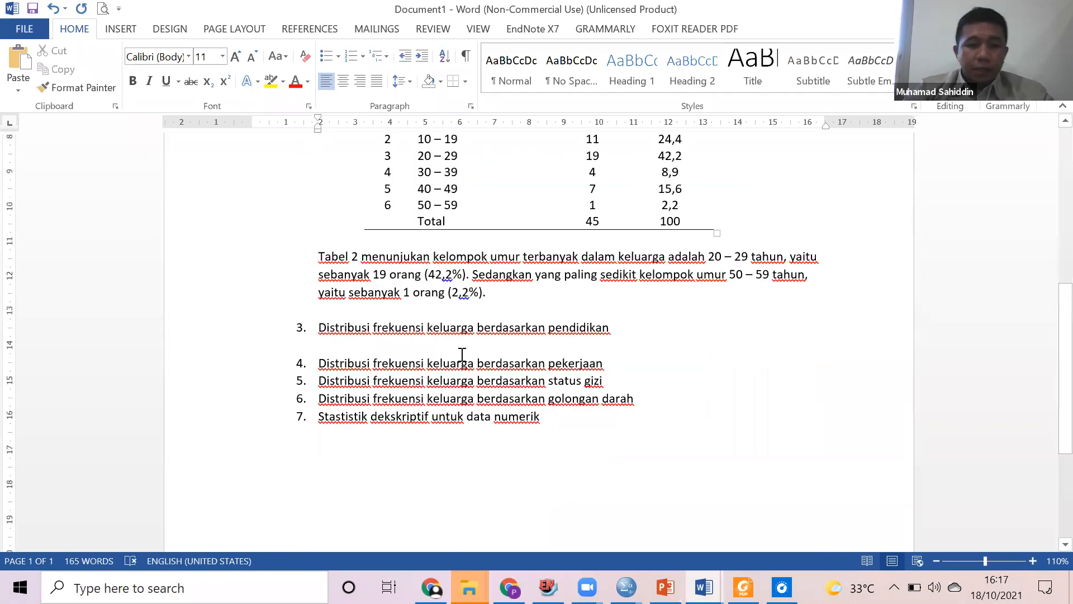
{"action": "type", "text": "dilanju"}
{"action": "key", "text": "BackSpace"}
{"action": "key", "text": "BackSpace"}
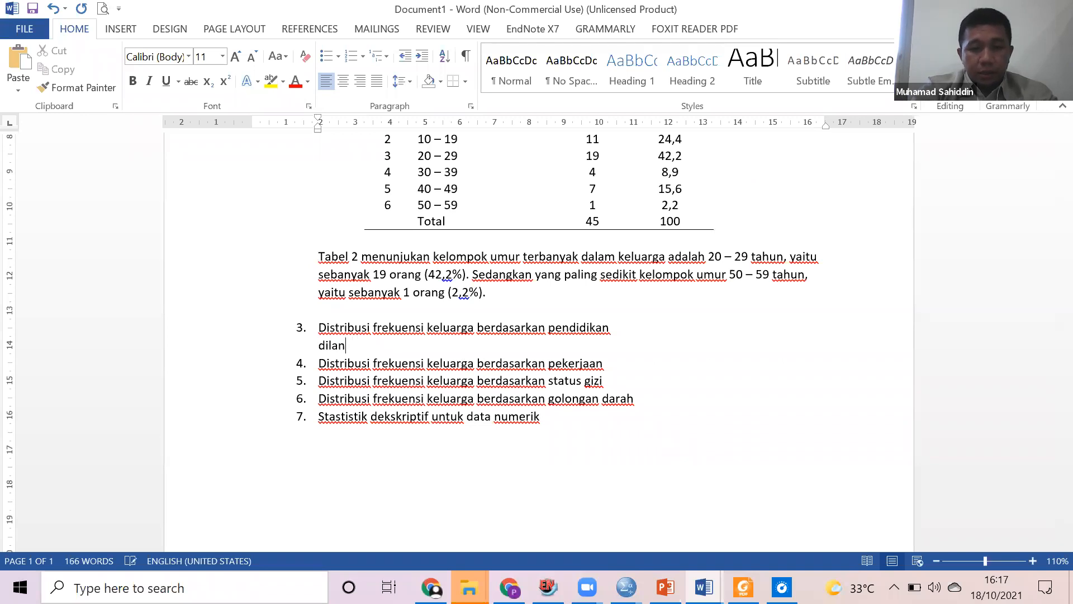
{"action": "type", "text": "ju"}
{"action": "type", "text": "tkan..."}
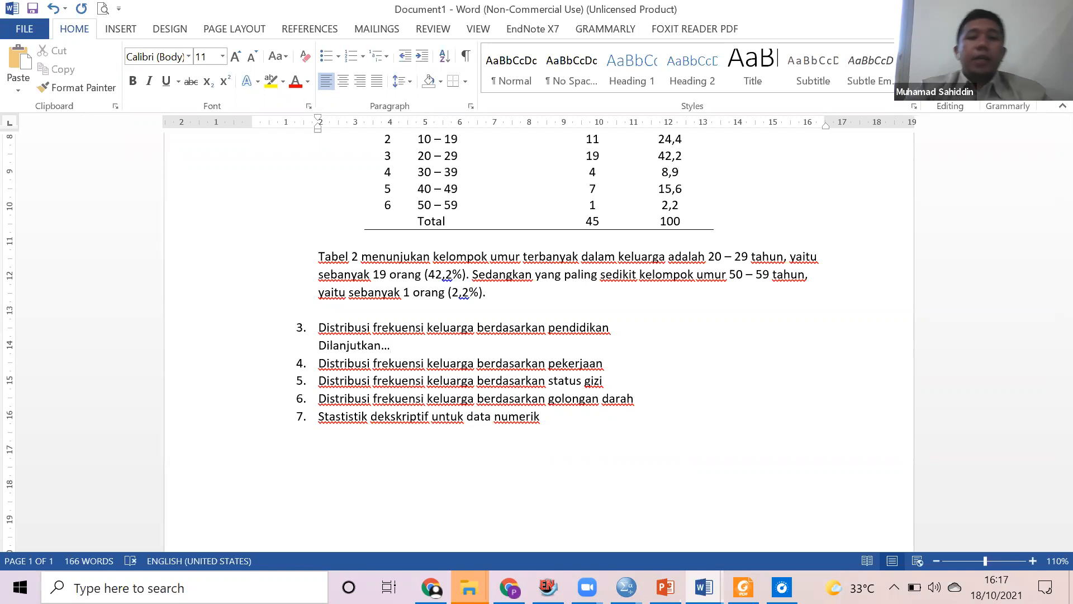
Add an unnumbered blank line below outline item 7, Stastistik dekskriptif untuk data numerik.
{"action": "scroll", "coordinate": [547, 424], "scroll_direction": "down", "scroll_amount": 1}
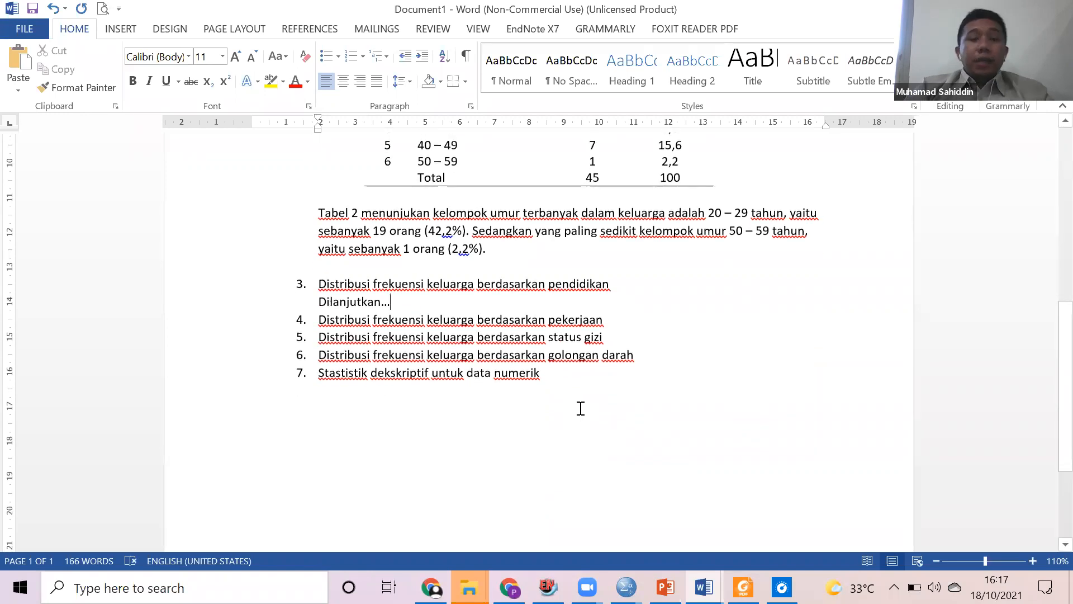
{"action": "left_click", "coordinate": [579, 380]}
{"action": "key", "text": "Return"}
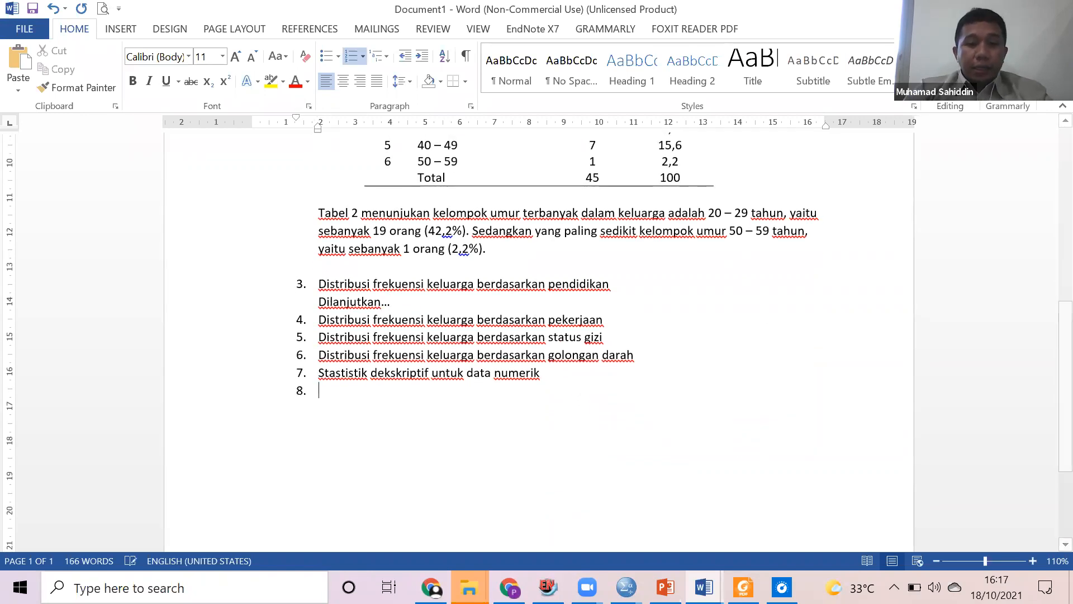
{"action": "key", "text": "BackSpace"}
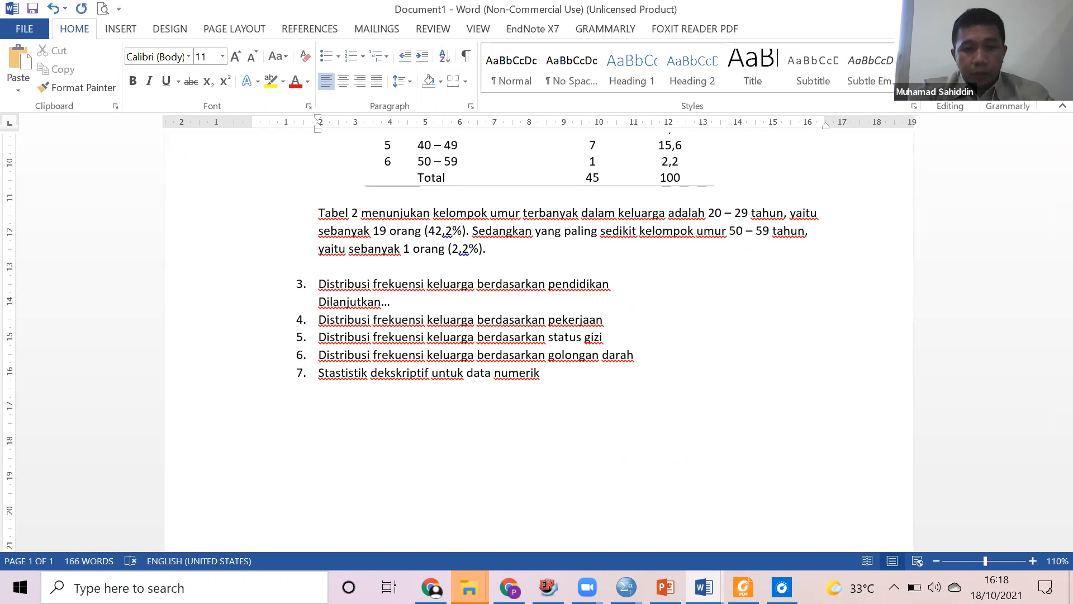
Add the centred caption "Tabel 7. Deskripsi data numerik" below outline item 7, followed by a left-aligned blank line.
{"action": "key", "text": "ctrl+e"}
{"action": "type", "text": "tabel"}
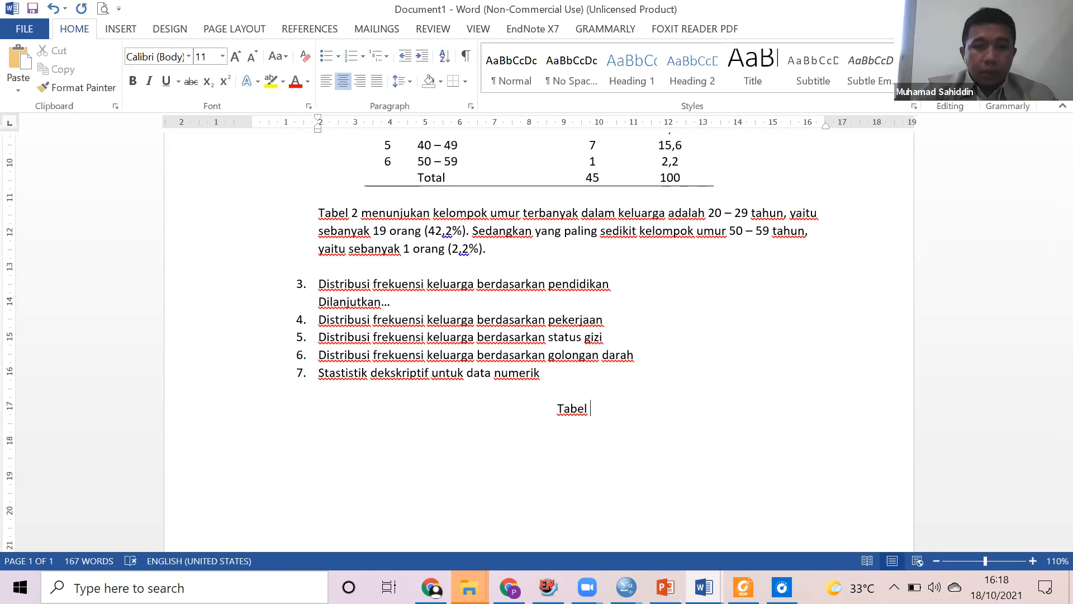
{"action": "scroll", "coordinate": [625, 444], "scroll_direction": "up", "scroll_amount": 3}
{"action": "scroll", "coordinate": [662, 462], "scroll_direction": "down", "scroll_amount": 2}
{"action": "type", "text": "7."}
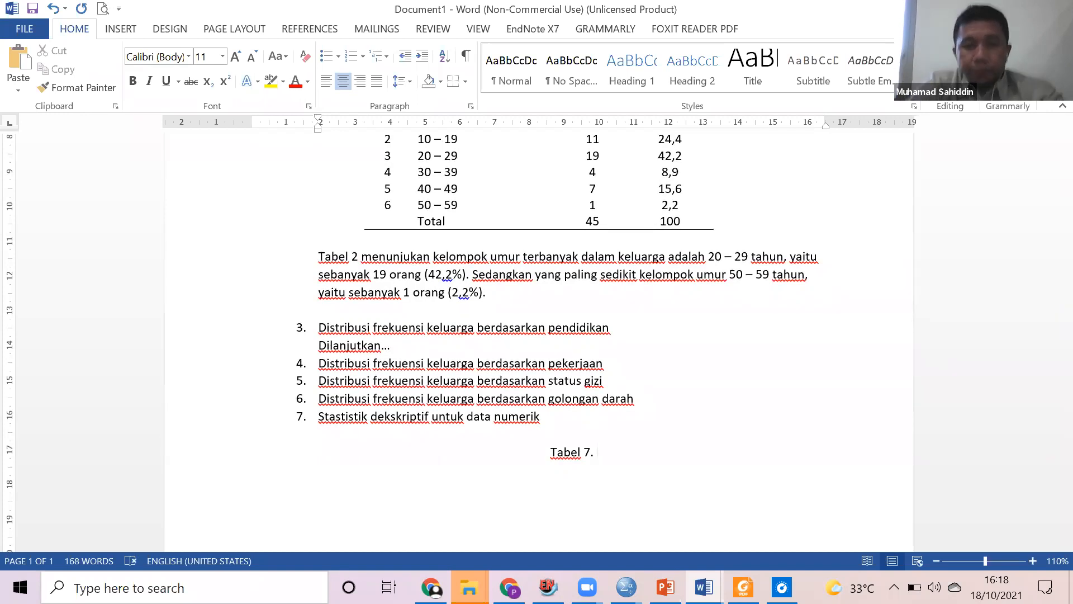
{"action": "type", "text": " Data d"}
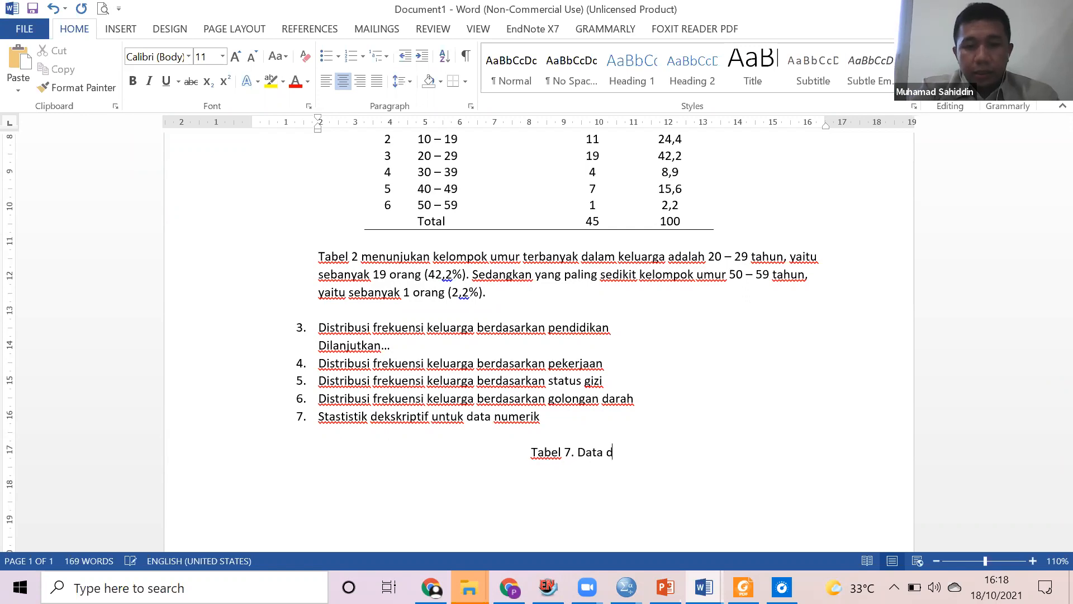
{"action": "type", "text": "eskris"}
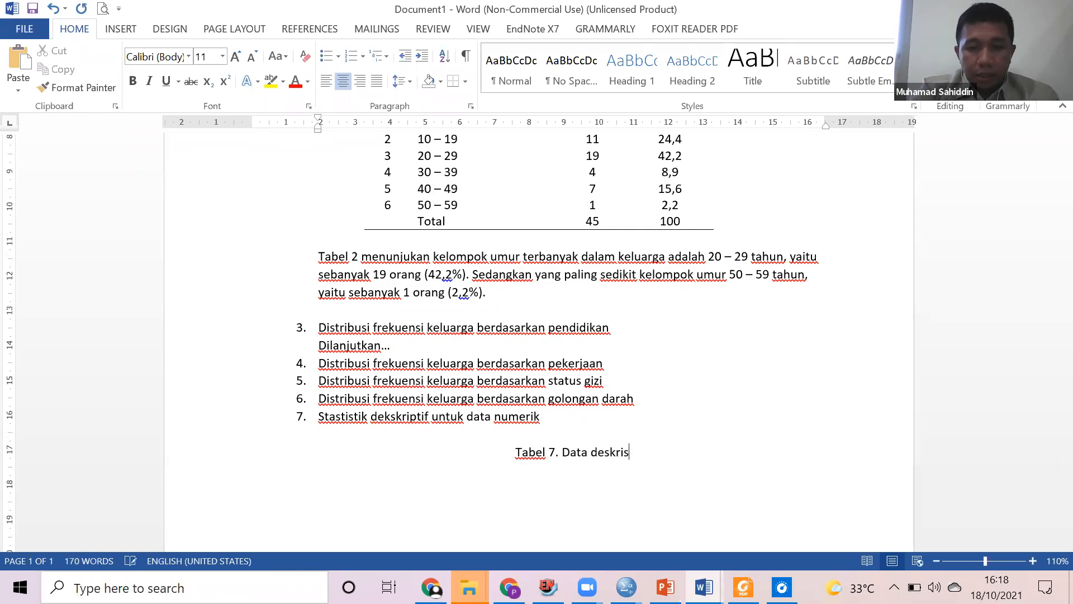
{"action": "key", "text": "BackSpace"}
{"action": "key", "text": "BackSpace"}
{"action": "key", "text": "BackSpace"}
{"action": "key", "text": "BackSpace"}
{"action": "key", "text": "BackSpace"}
{"action": "key", "text": "BackSpace"}
{"action": "key", "text": "BackSpace"}
{"action": "key", "text": "BackSpace"}
{"action": "key", "text": "BackSpace"}
{"action": "key", "text": "BackSpace"}
{"action": "key", "text": "BackSpace"}
{"action": "key", "text": "BackSpace"}
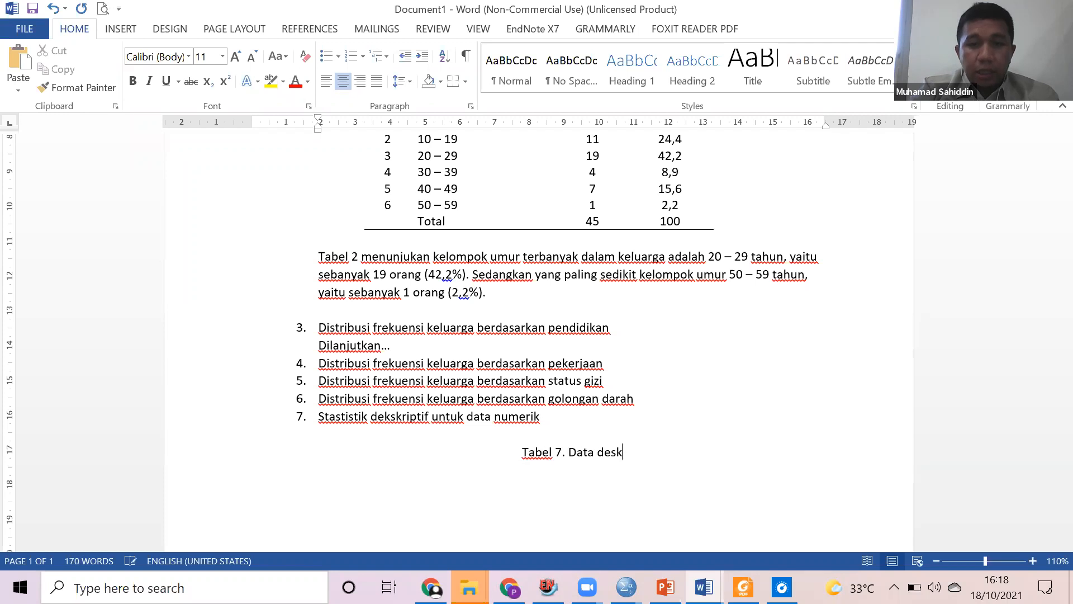
{"action": "type", "text": "Deskripsi "}
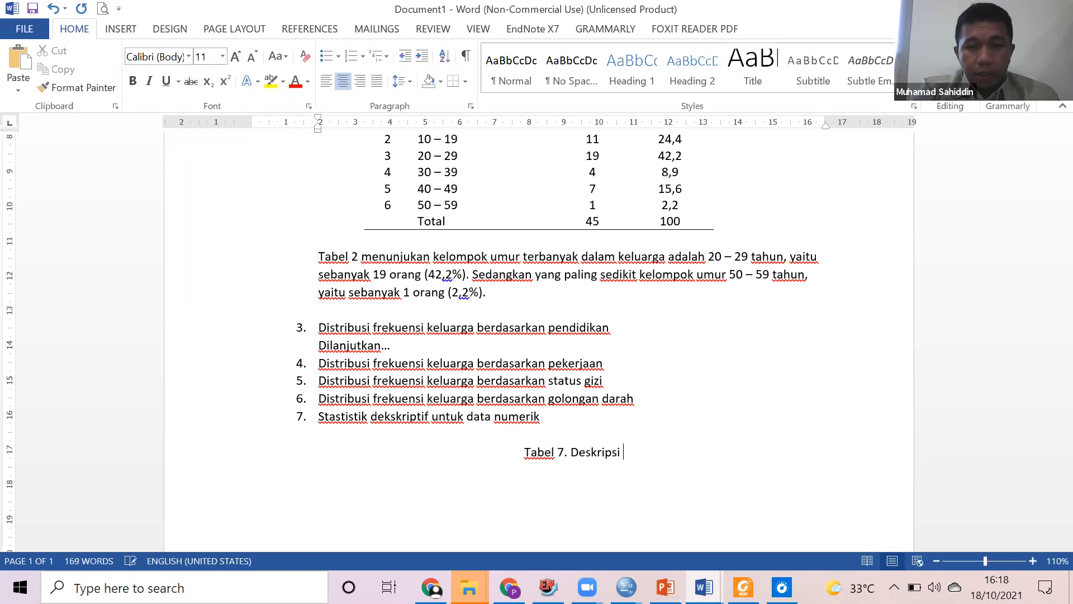
{"action": "type", "text": "data numerik"}
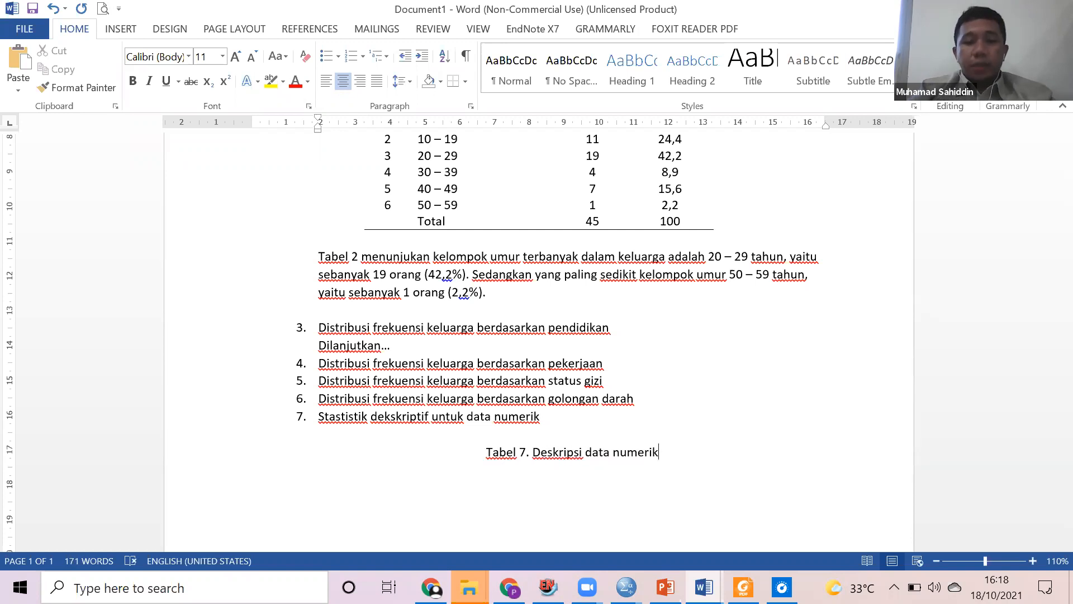
{"action": "key", "text": "ctrl+l"}
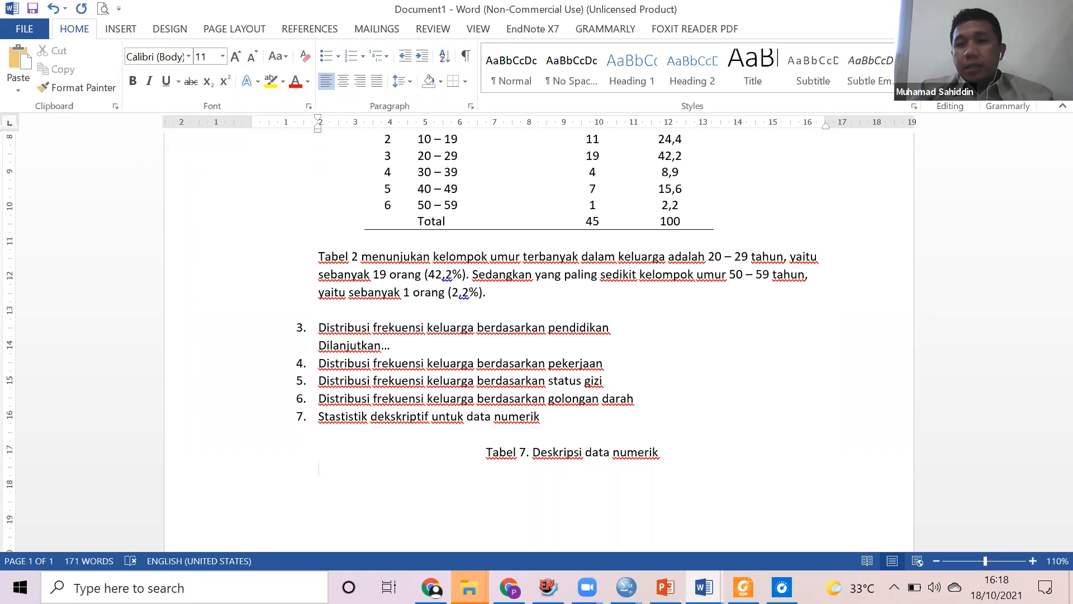
Switch to the SPSS output viewer and compare the Descriptive Statistics table with the Frequencies Statistics table for the numeric variables.
{"action": "scroll", "coordinate": [382, 402], "scroll_direction": "down", "scroll_amount": 2}
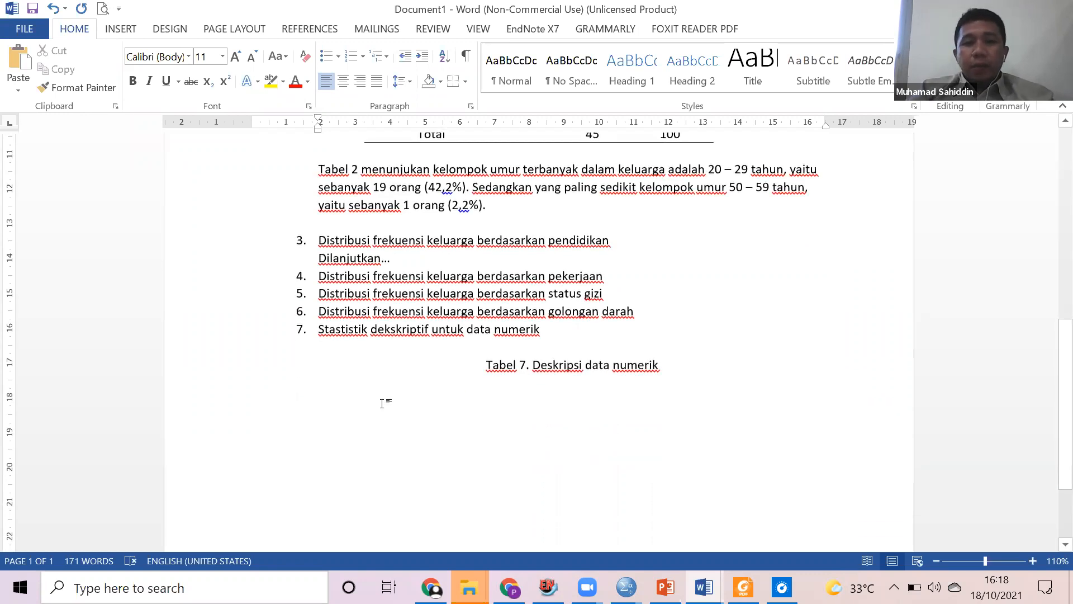
{"action": "left_click", "coordinate": [121, 29]}
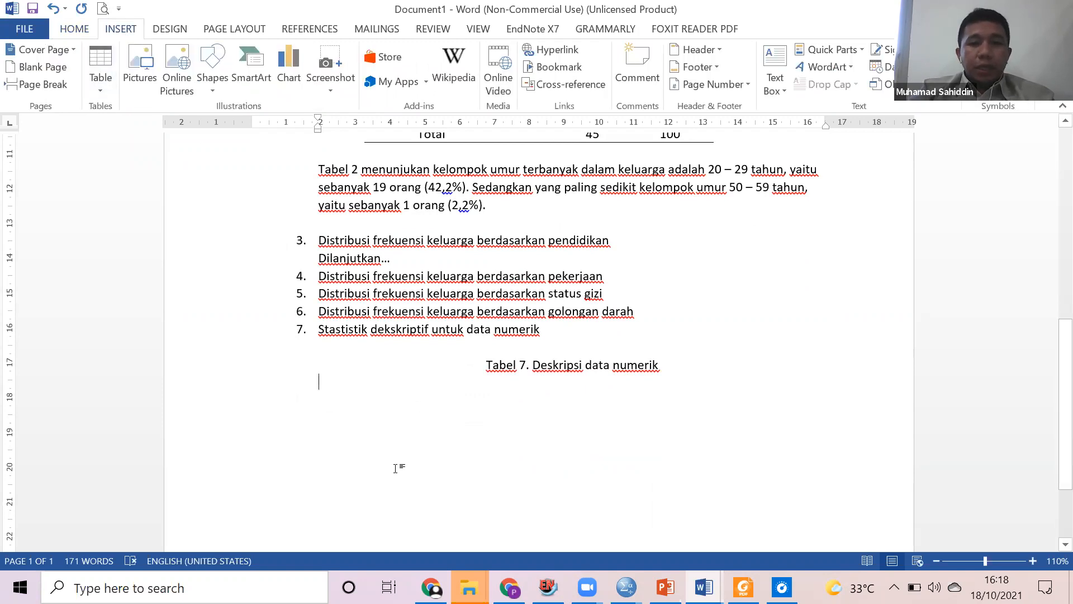
{"action": "left_click", "coordinate": [627, 587]}
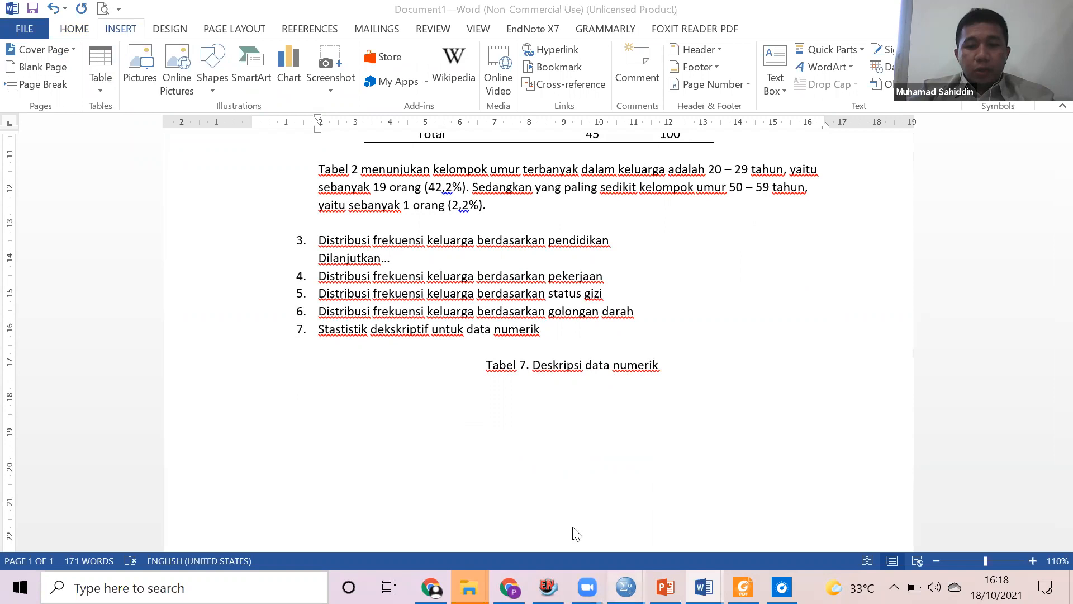
{"action": "left_click", "coordinate": [61, 548]}
{"action": "scroll", "coordinate": [440, 392], "scroll_direction": "down", "scroll_amount": 10}
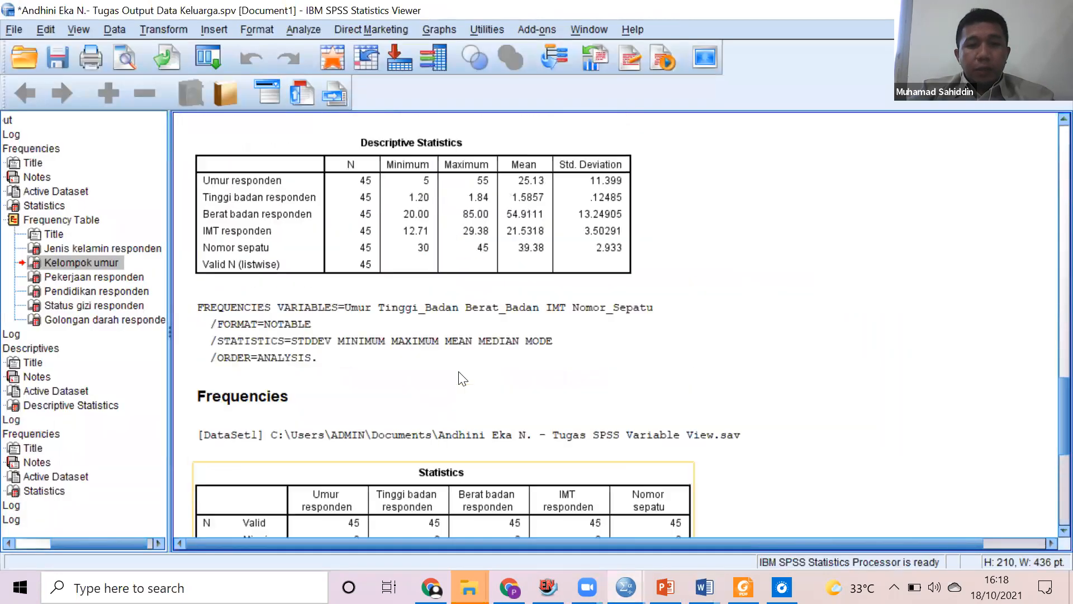
{"action": "scroll", "coordinate": [462, 379], "scroll_direction": "down", "scroll_amount": 5}
{"action": "left_click", "coordinate": [428, 347]}
{"action": "scroll", "coordinate": [480, 366], "scroll_direction": "up", "scroll_amount": 6}
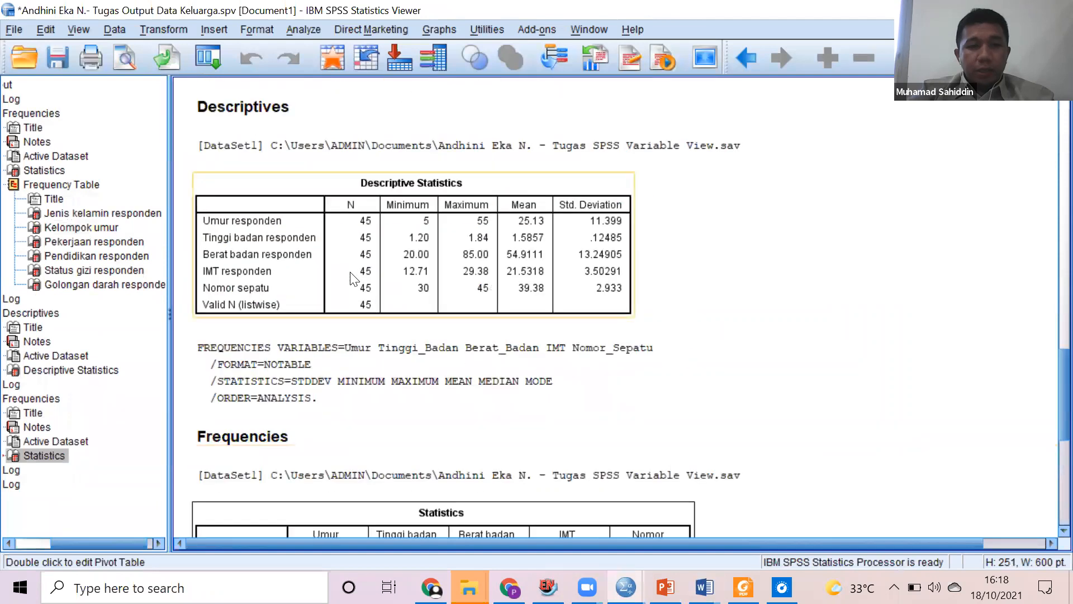
{"action": "left_click", "coordinate": [355, 278]}
{"action": "scroll", "coordinate": [391, 343], "scroll_direction": "down", "scroll_amount": 5}
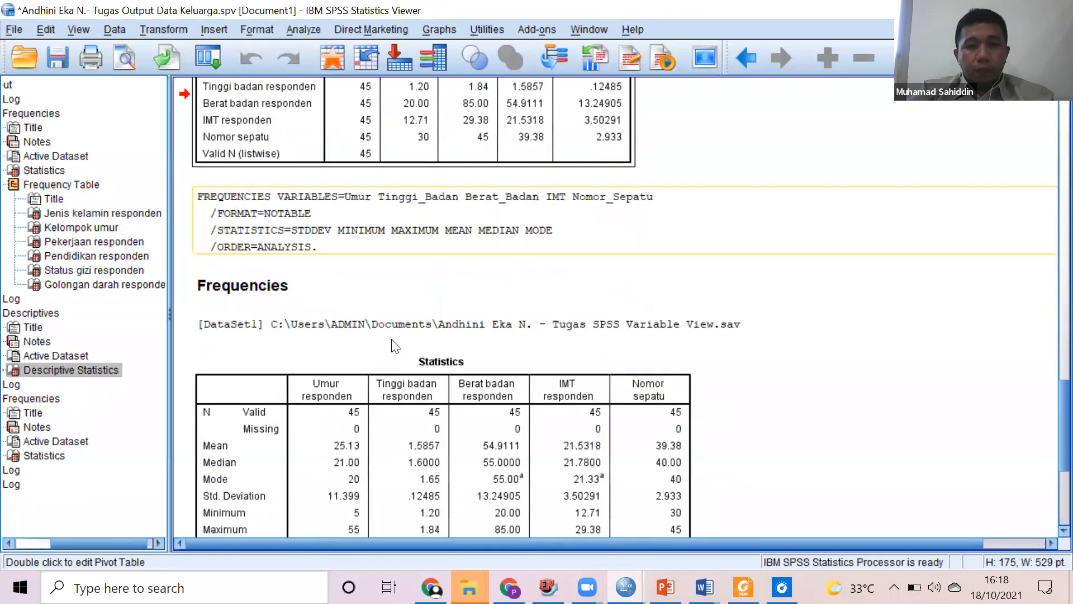
{"action": "left_click", "coordinate": [396, 336]}
{"action": "scroll", "coordinate": [396, 335], "scroll_direction": "up", "scroll_amount": 6}
{"action": "left_click", "coordinate": [405, 324]}
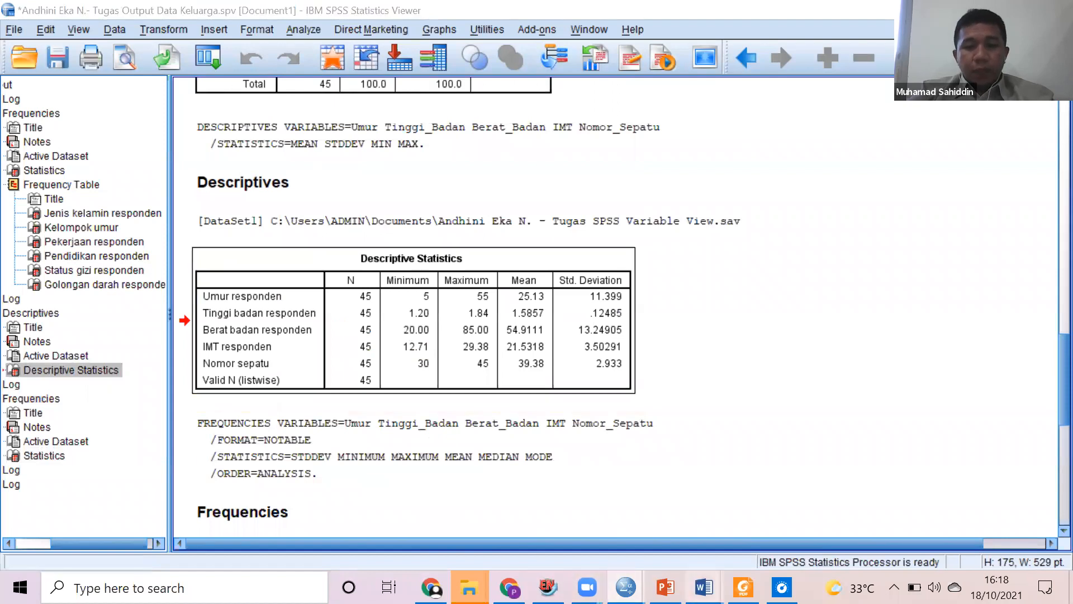
Switch back to Document1 in Word, at the Tabel 7 caption.
{"action": "mouse_move", "coordinate": [705, 588]}
{"action": "left_click", "coordinate": [811, 506]}
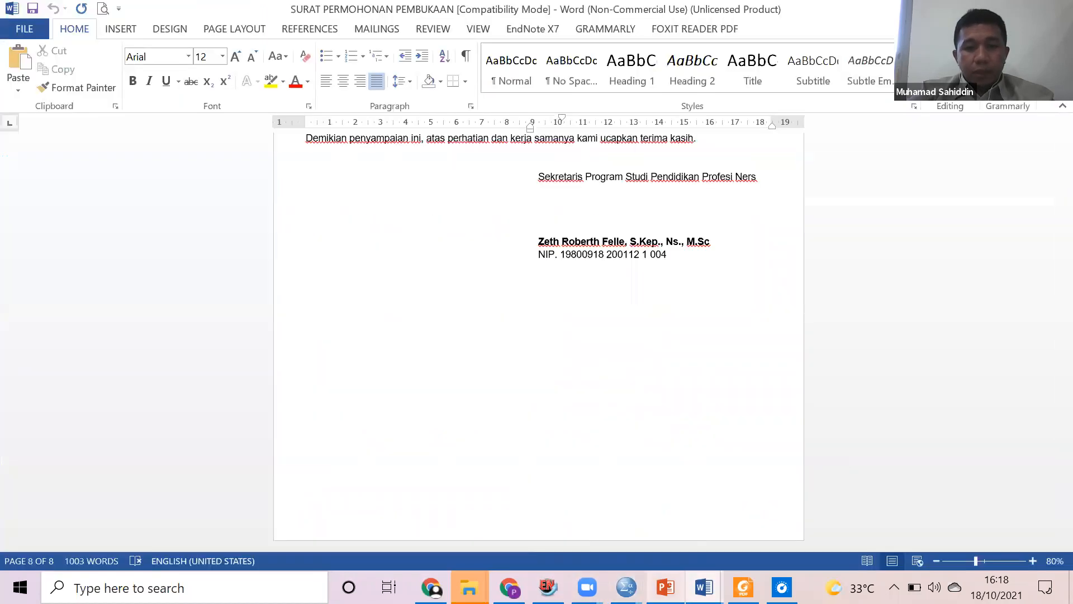
{"action": "left_click", "coordinate": [582, 535]}
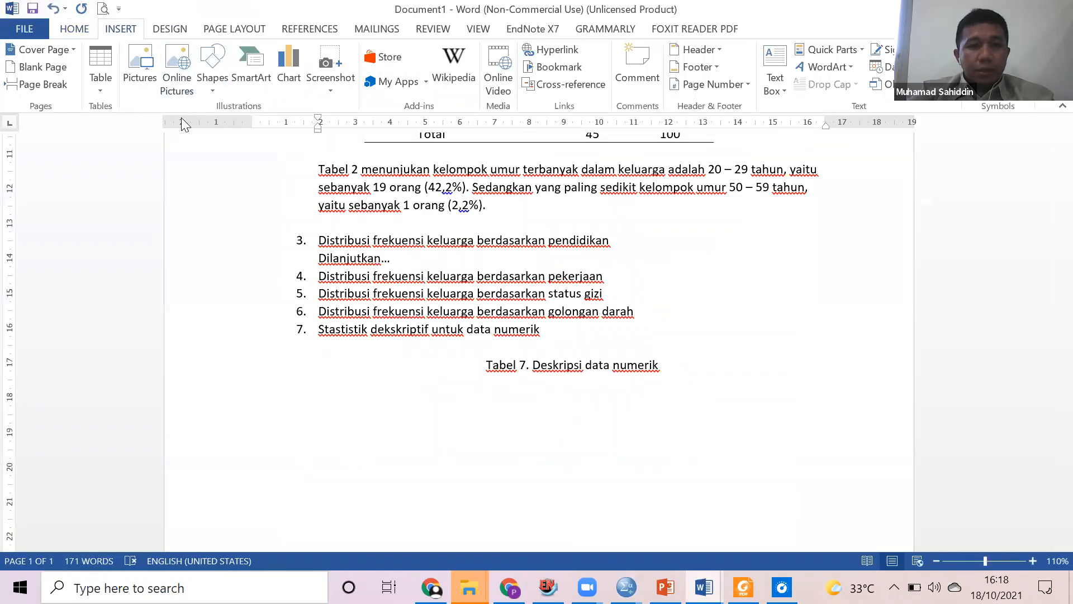
Insert a table of seven columns and six rows under the Tabel 7 caption, heading the first two columns "No." and "Karakteristik".
{"action": "left_click", "coordinate": [103, 86]}
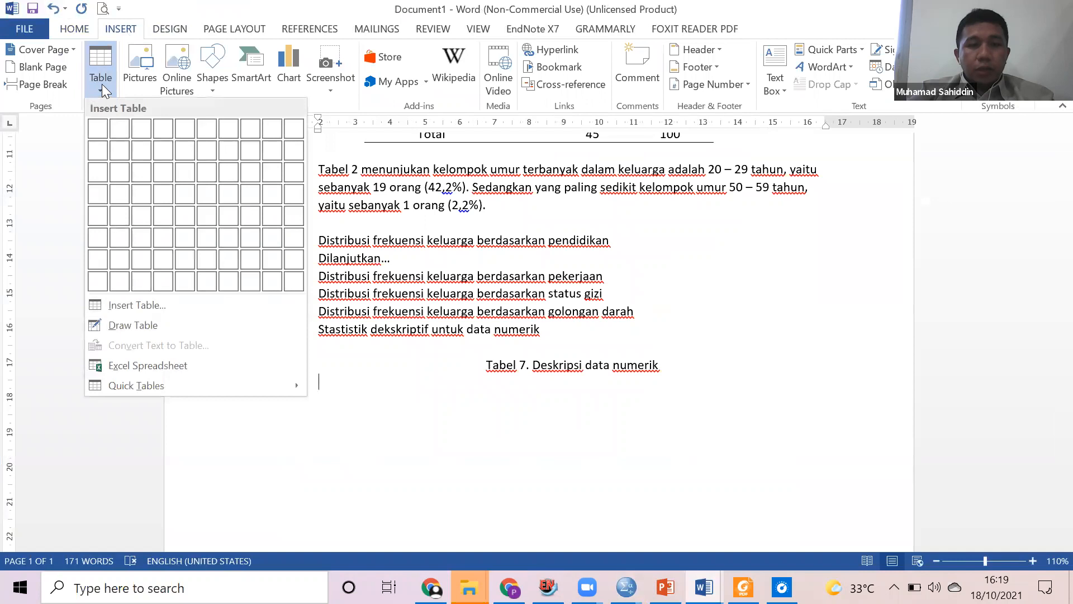
{"action": "left_click", "coordinate": [229, 236]}
{"action": "type", "text": "No."}
{"action": "key", "text": "Tab"}
{"action": "type", "text": "Karakt"}
{"action": "type", "text": "ers"}
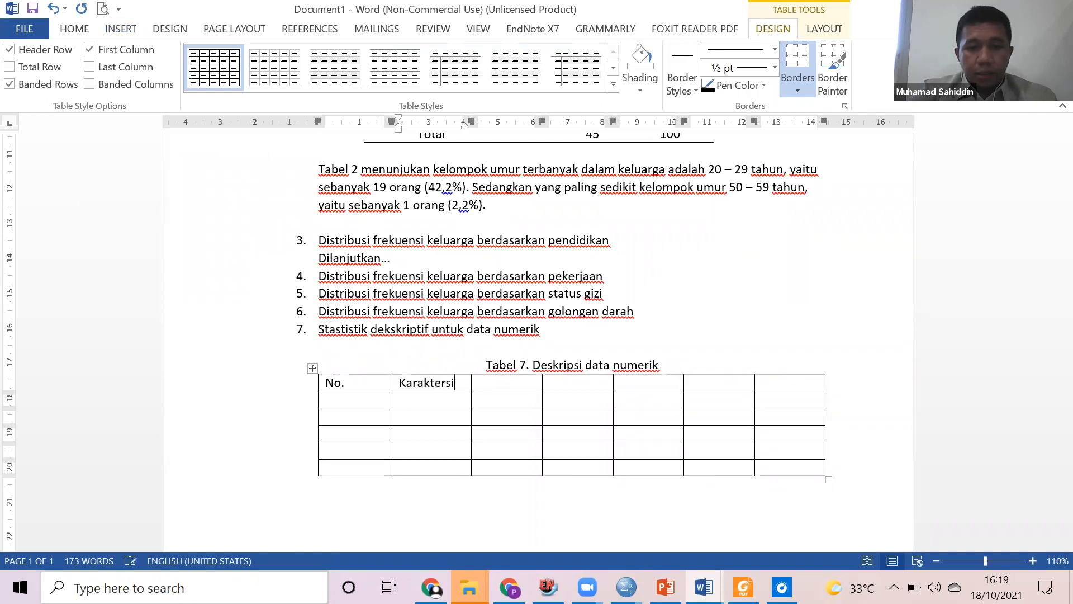
{"action": "key", "text": "BackSpace"}
{"action": "type", "text": "istik"}
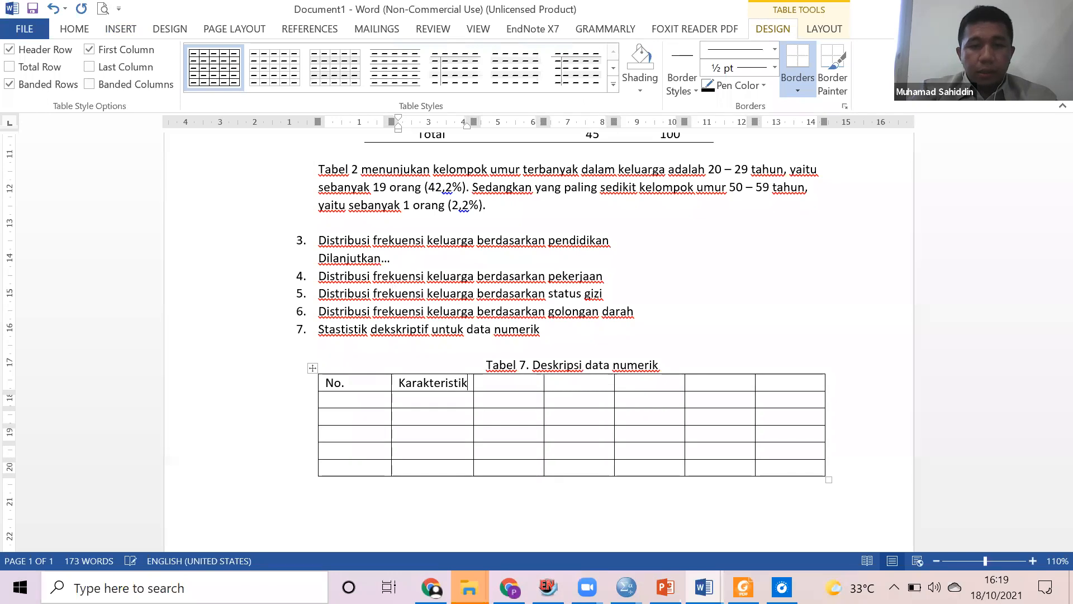
{"action": "key", "text": "Tab"}
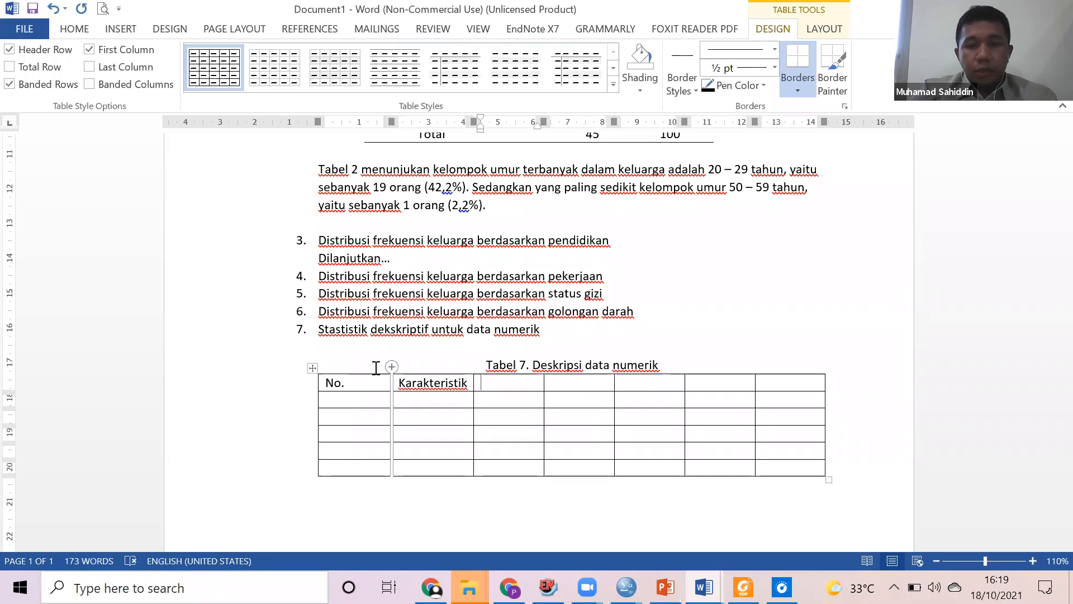
Enter the headings "Min", "Max", "Rata-rata" and "Standar deviasi" in the third to sixth columns.
{"action": "type", "text": "Min"}
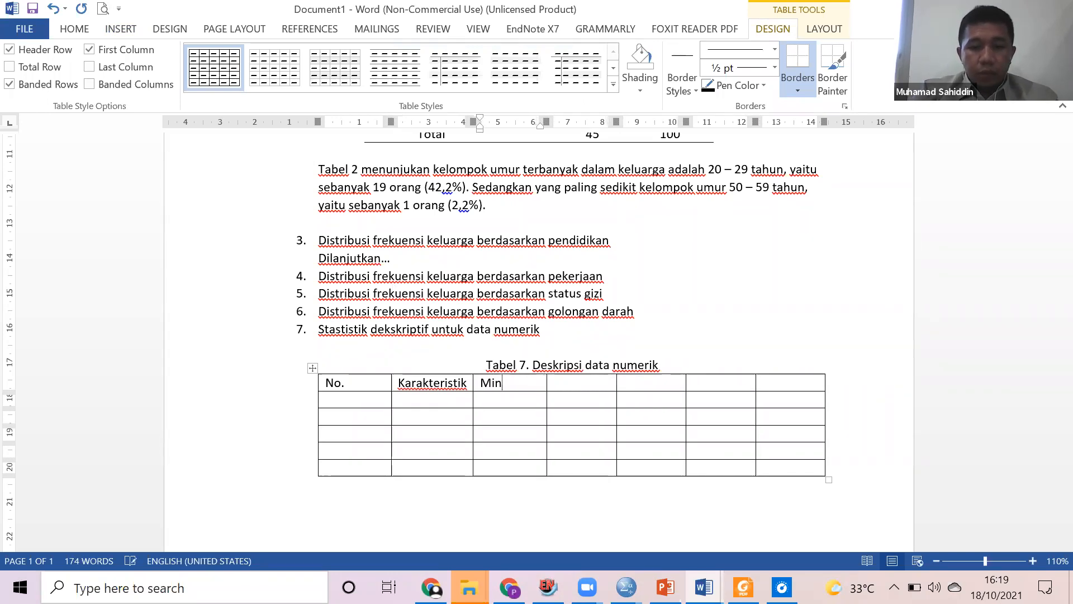
{"action": "key", "text": "Tab"}
{"action": "type", "text": "Max"}
{"action": "key", "text": "Tab"}
{"action": "type", "text": "Rata-rata"}
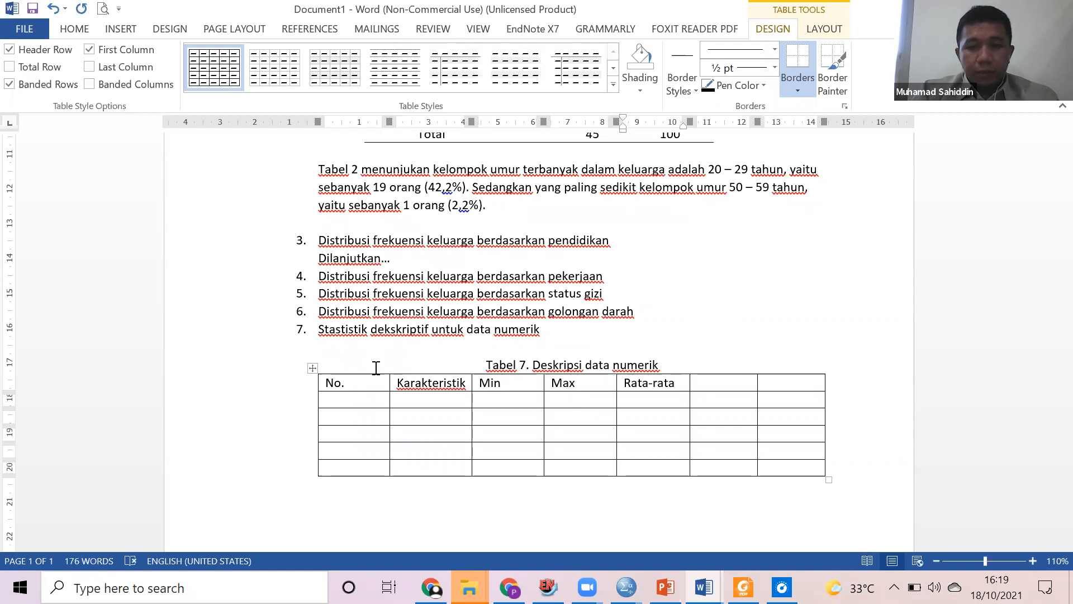
{"action": "key", "text": "Tab"}
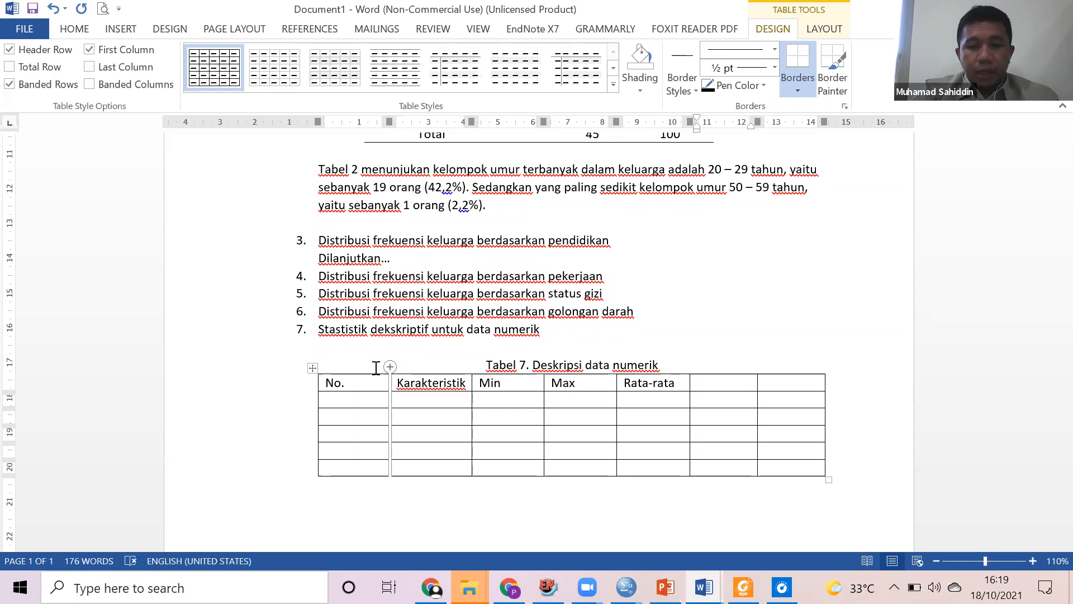
{"action": "type", "text": "Standari"}
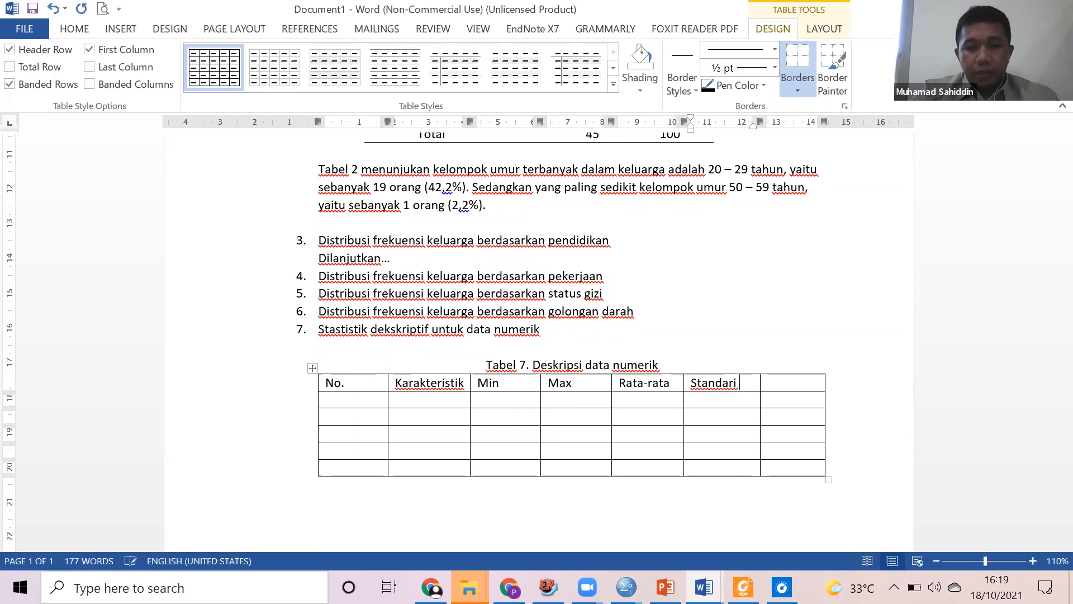
{"action": "type", "text": " dem"}
{"action": "type", "text": "i"}
{"action": "key", "text": "BackSpace"}
{"action": "key", "text": "BackSpace"}
{"action": "type", "text": "viasi"}
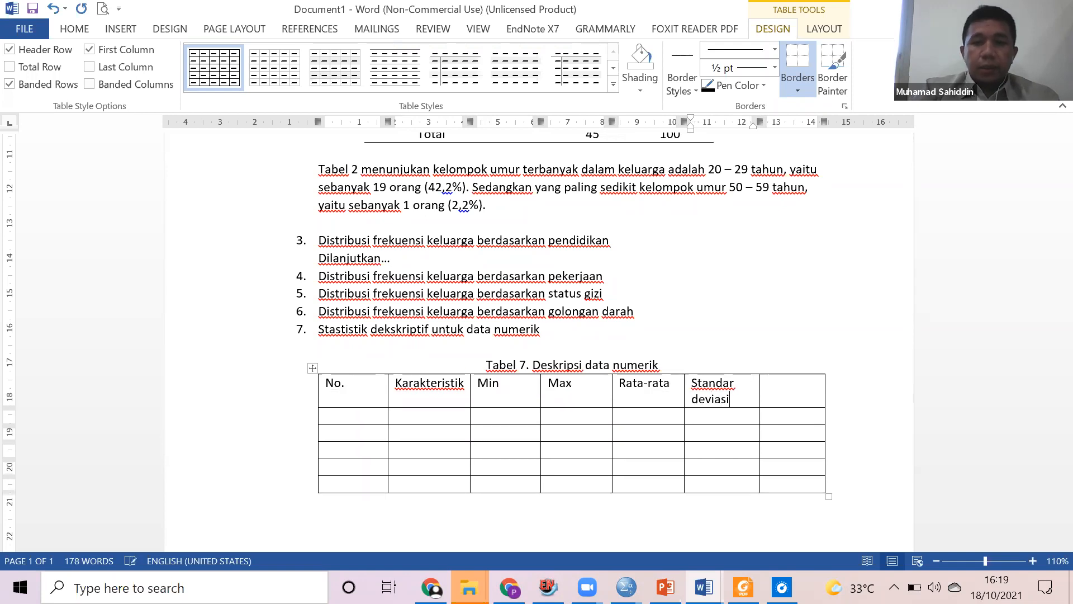
Move the "Standar deviasi" and "Rata-rata" headings one column to the right and enter "Modus" in the freed fifth header cell.
{"action": "left_click_drag", "start_coordinate": [698, 379], "coordinate": [766, 394]}
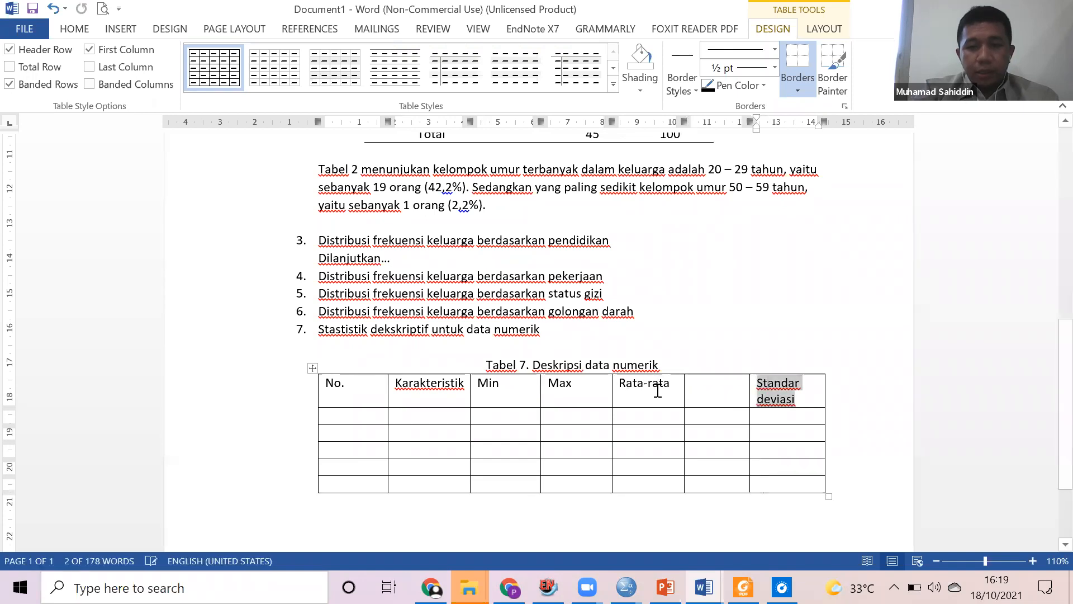
{"action": "triple_click", "coordinate": [660, 389]}
{"action": "left_click_drag", "start_coordinate": [630, 391], "coordinate": [688, 401]}
{"action": "left_click", "coordinate": [652, 394]}
{"action": "type", "text": "modus"}
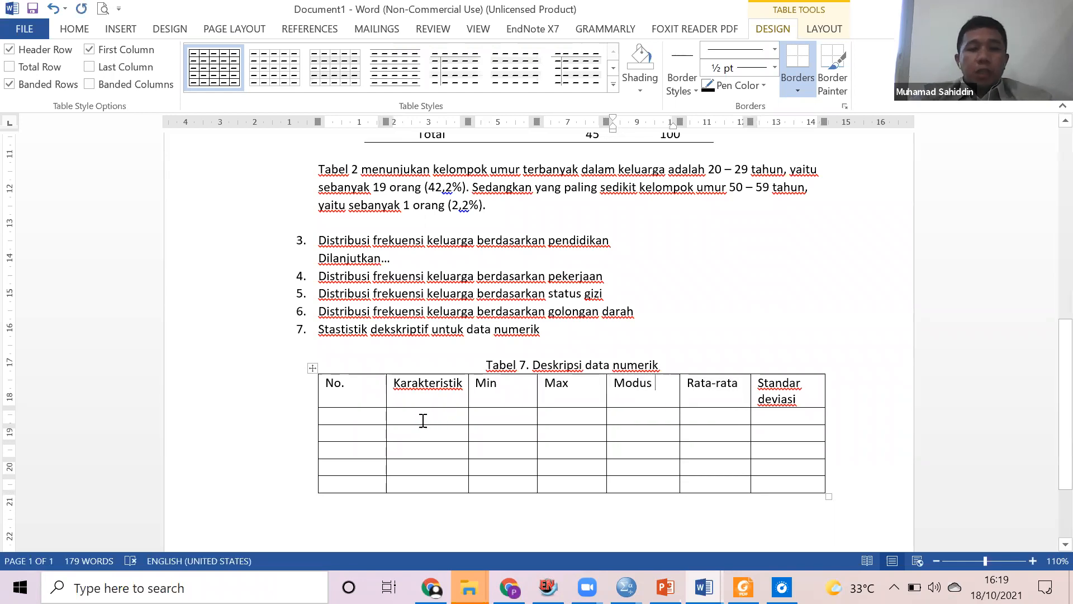
Narrow the No. column to fit its heading and widen the Karakteristik column.
{"action": "left_click", "coordinate": [346, 396]}
{"action": "left_click_drag", "start_coordinate": [386, 121], "coordinate": [347, 110]}
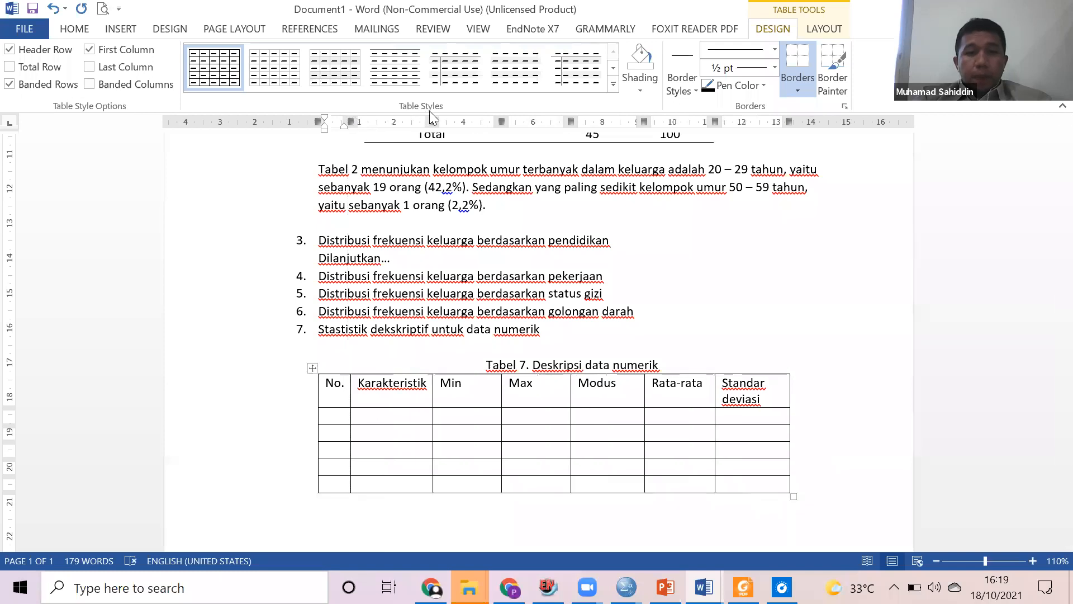
{"action": "left_click_drag", "start_coordinate": [435, 114], "coordinate": [462, 114]}
Fill the Karakteristik column with Umur, Tinggi badan, Berat badan, Indeks masa tubuh (IMT) and Nomor sepatu.
{"action": "scroll", "coordinate": [411, 372], "scroll_direction": "down", "scroll_amount": 3}
{"action": "left_click", "coordinate": [409, 323]}
{"action": "type", "text": "Umur"}
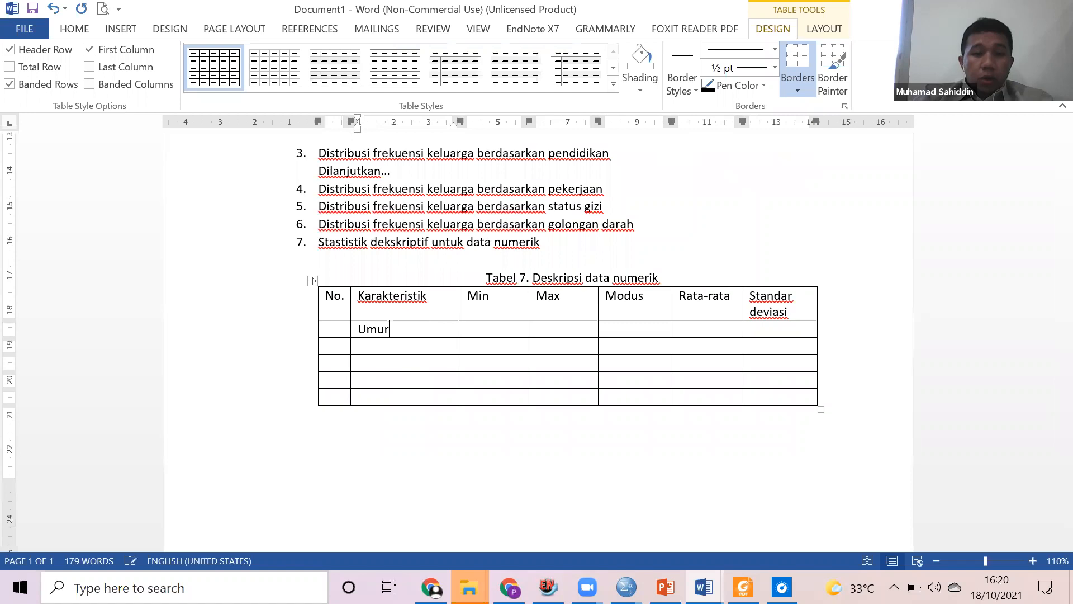
{"action": "key", "text": "Down"}
{"action": "type", "text": "Tinggi ba"}
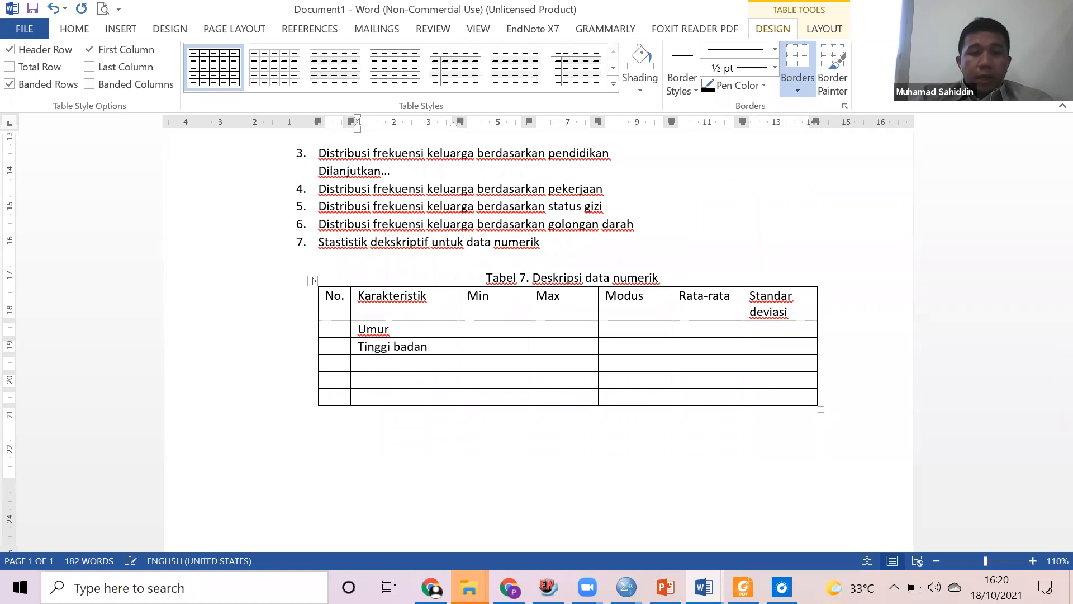
{"action": "key", "text": "Down"}
{"action": "type", "text": "Berat badan"}
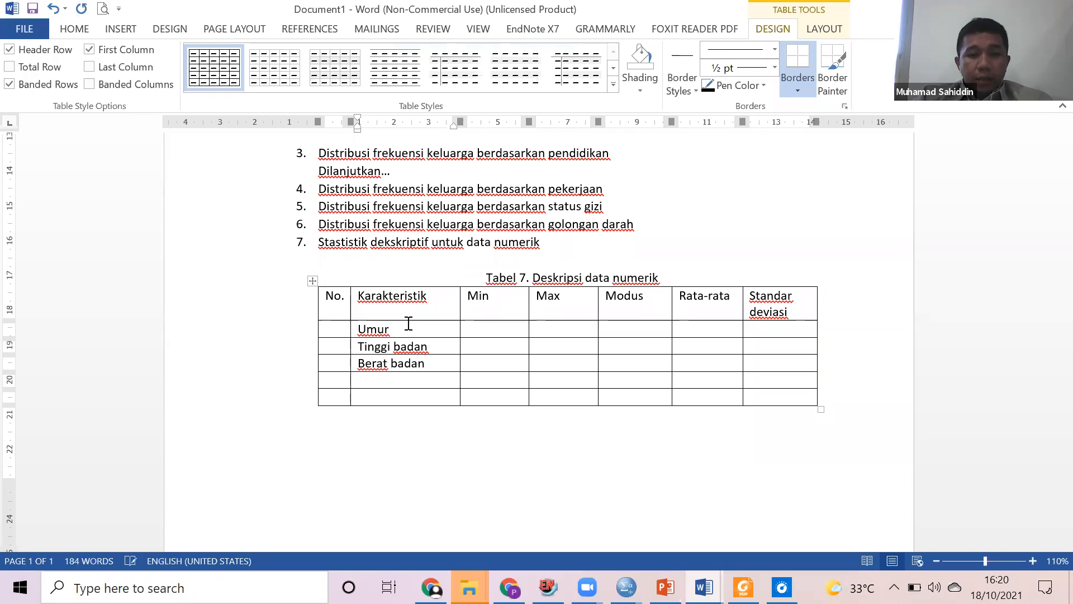
{"action": "type", "text": "Indeks masa"}
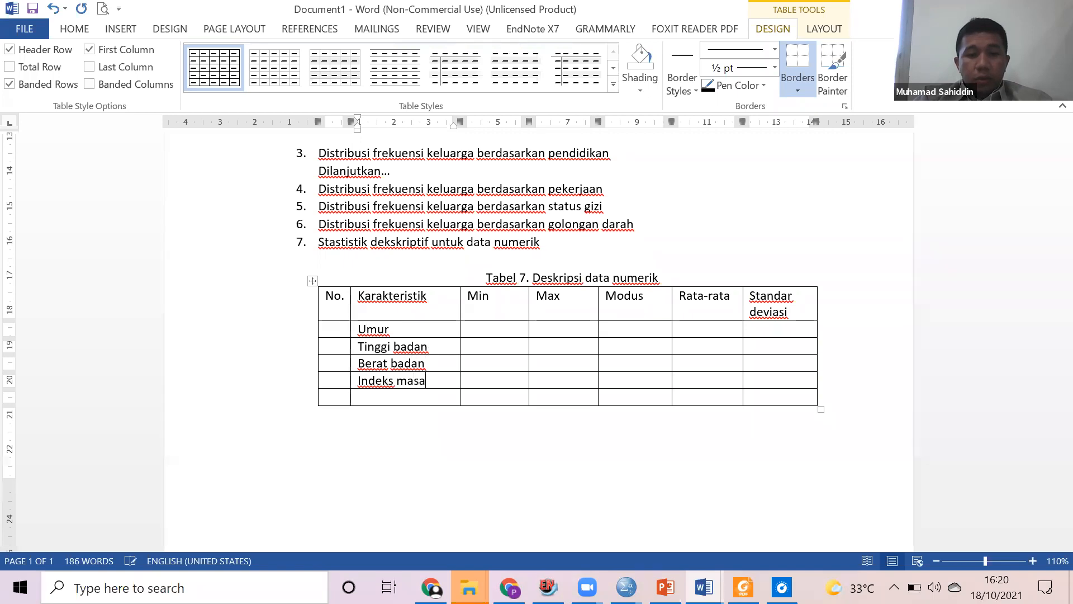
{"action": "type", "text": " tubh"}
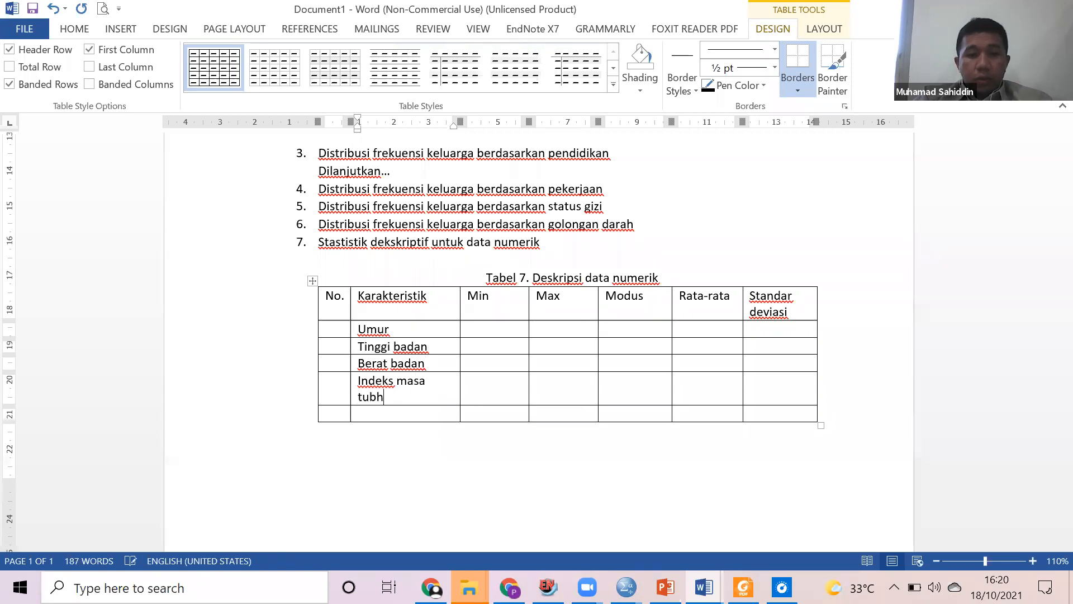
{"action": "key", "text": "BackSpace"}
{"action": "type", "text": "uh (IMT)"}
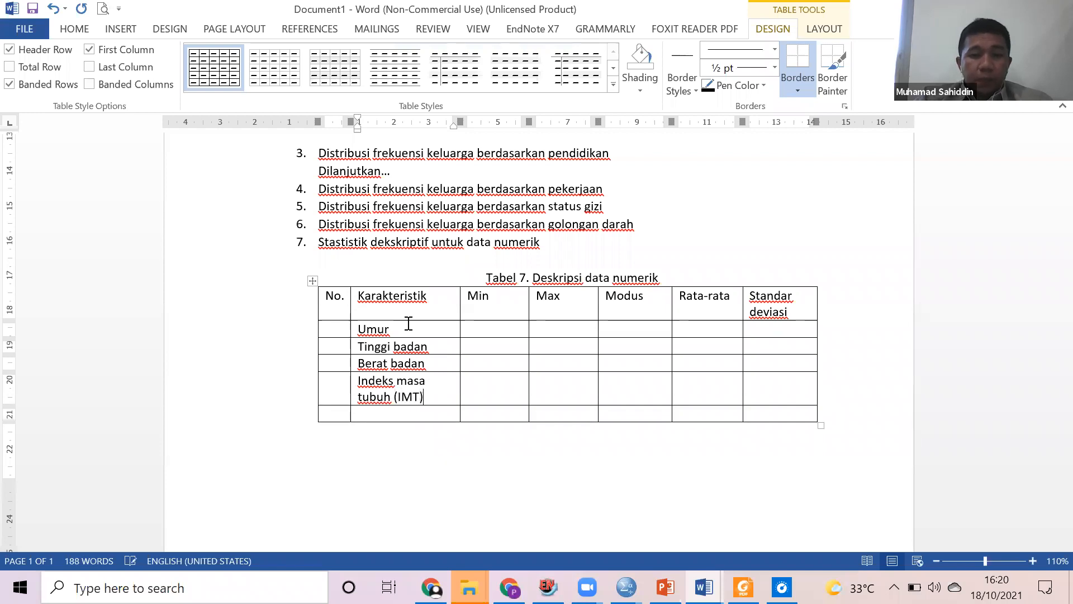
{"action": "type", "text": "Nomor sepat"}
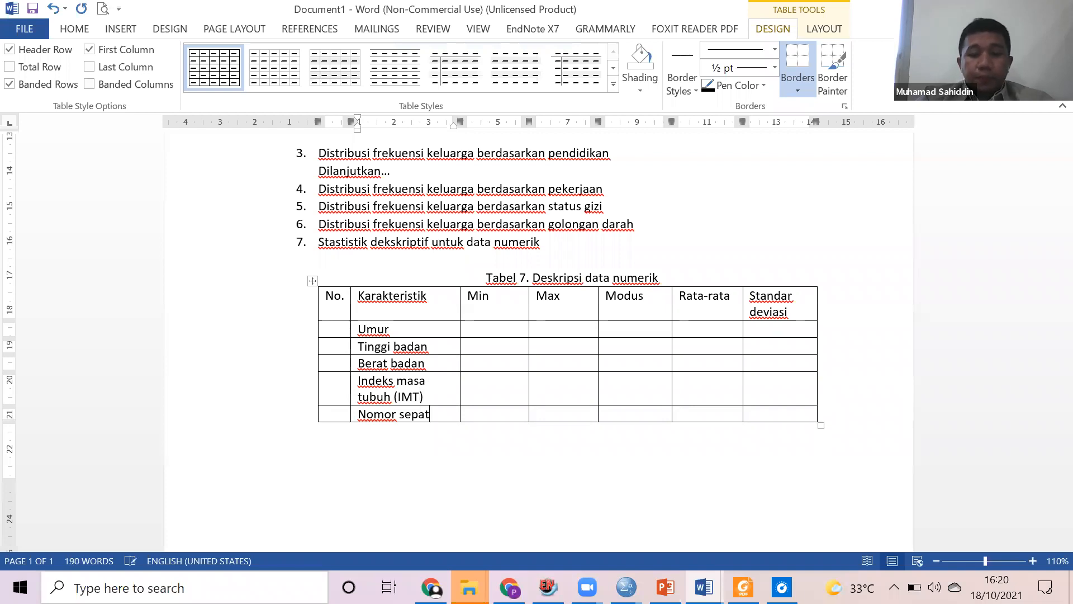
Number the five characteristic rows 1 to 5 in the No. column and shift the table slightly to the left.
{"action": "left_click", "coordinate": [341, 333]}
{"action": "type", "text": "1"}
{"action": "key", "text": "Down"}
{"action": "type", "text": "2"}
{"action": "key", "text": "Down"}
{"action": "type", "text": "3"}
{"action": "key", "text": "Down"}
{"action": "type", "text": "4"}
{"action": "key", "text": "Down"}
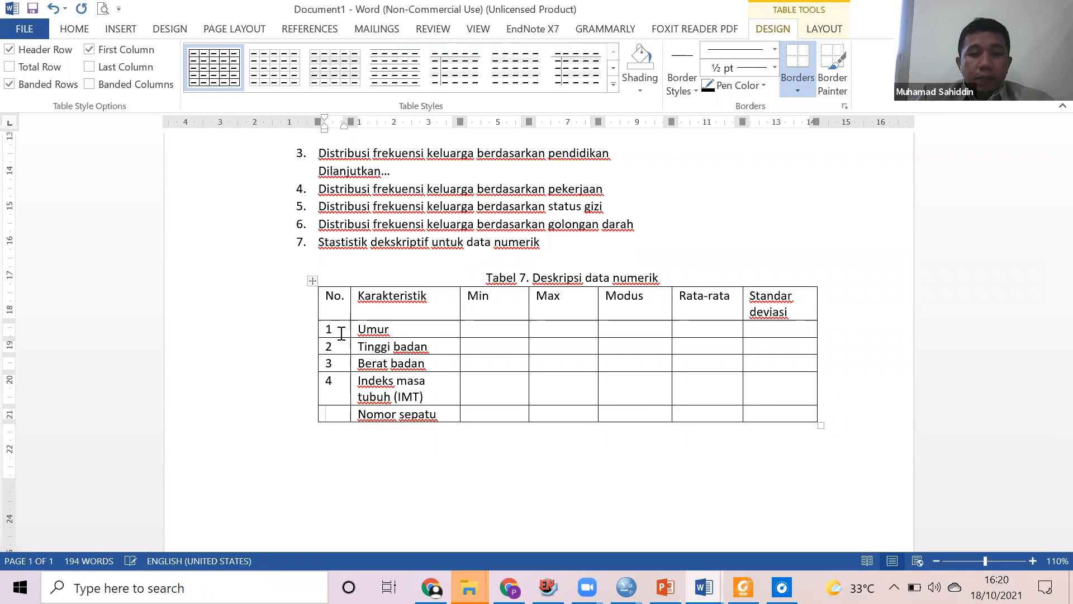
{"action": "key", "text": "Right"}
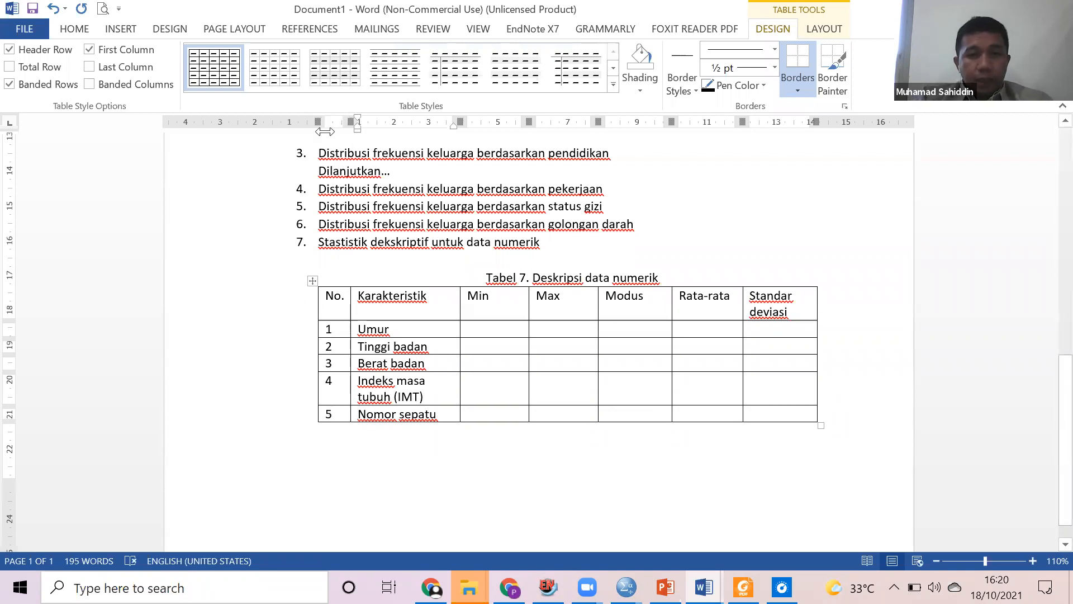
{"action": "left_click_drag", "start_coordinate": [324, 131], "coordinate": [301, 131]}
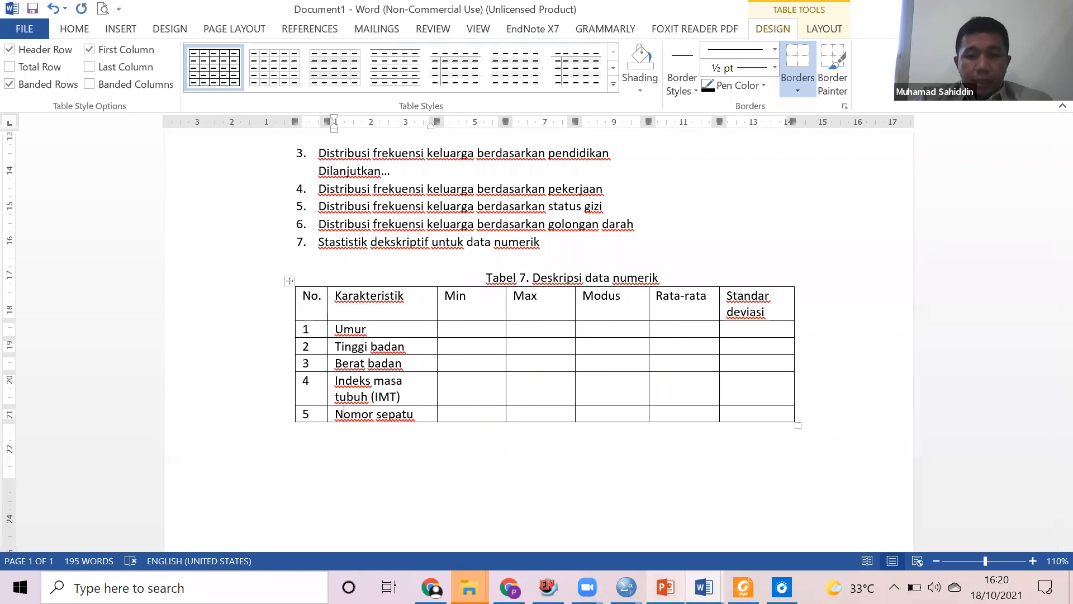
Copy the Statistics table with mean, median and mode from the SPSS output viewer and paste it below Tabel 7 in Word.
{"action": "left_click", "coordinate": [626, 587]}
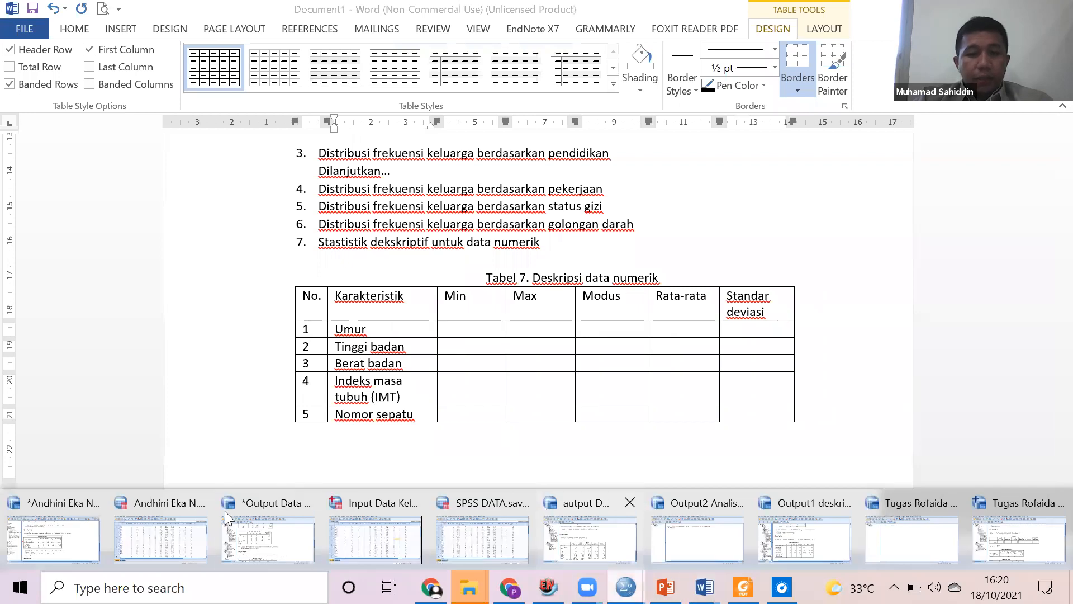
{"action": "left_click", "coordinate": [106, 530]}
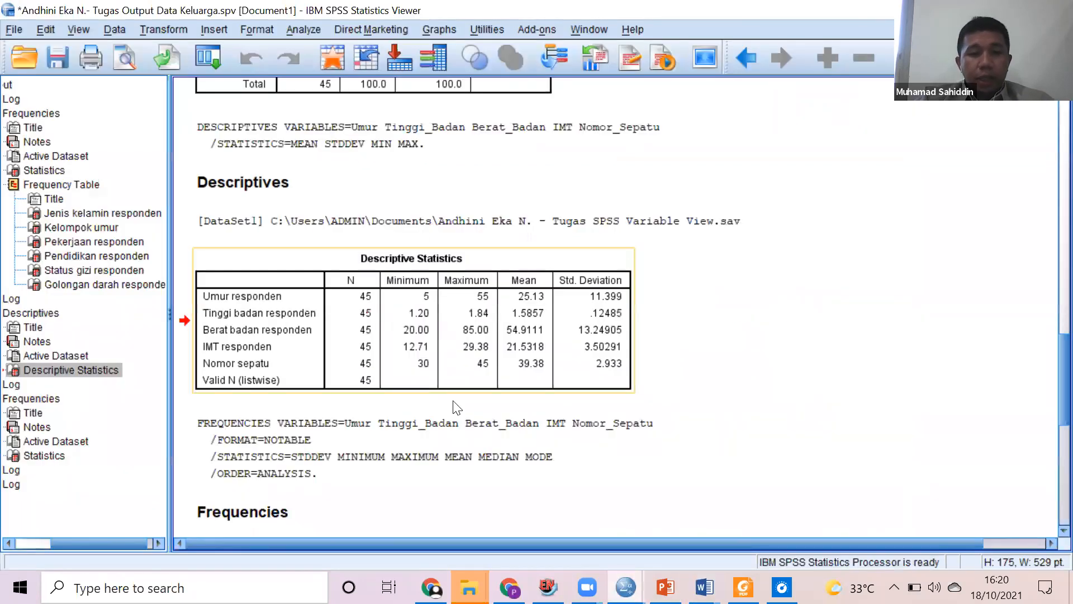
{"action": "scroll", "coordinate": [454, 404], "scroll_direction": "down", "scroll_amount": 3}
{"action": "left_click", "coordinate": [456, 287]}
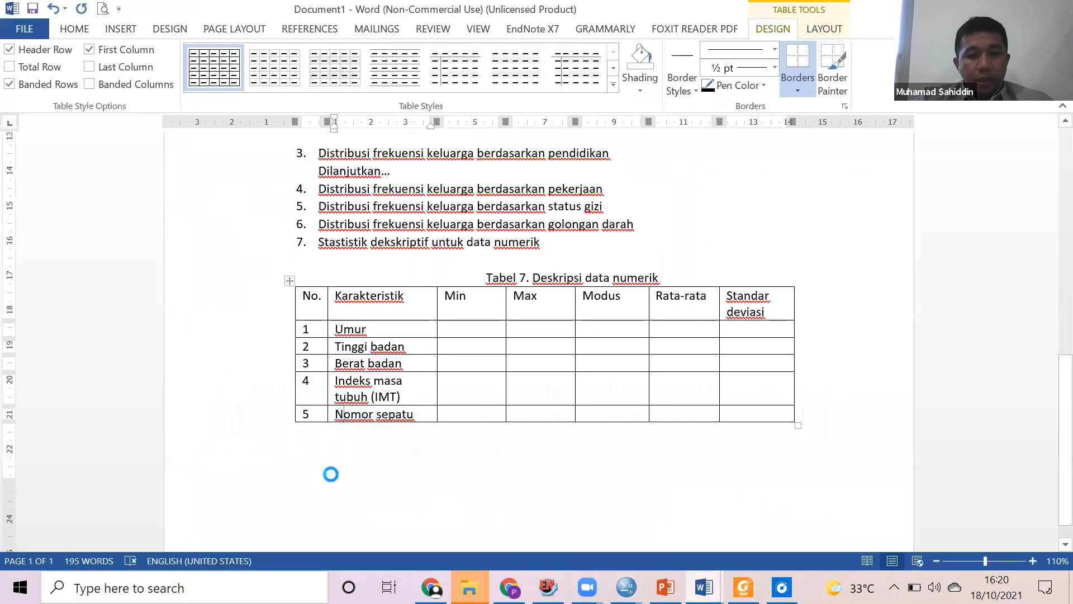
{"action": "left_click", "coordinate": [644, 515]}
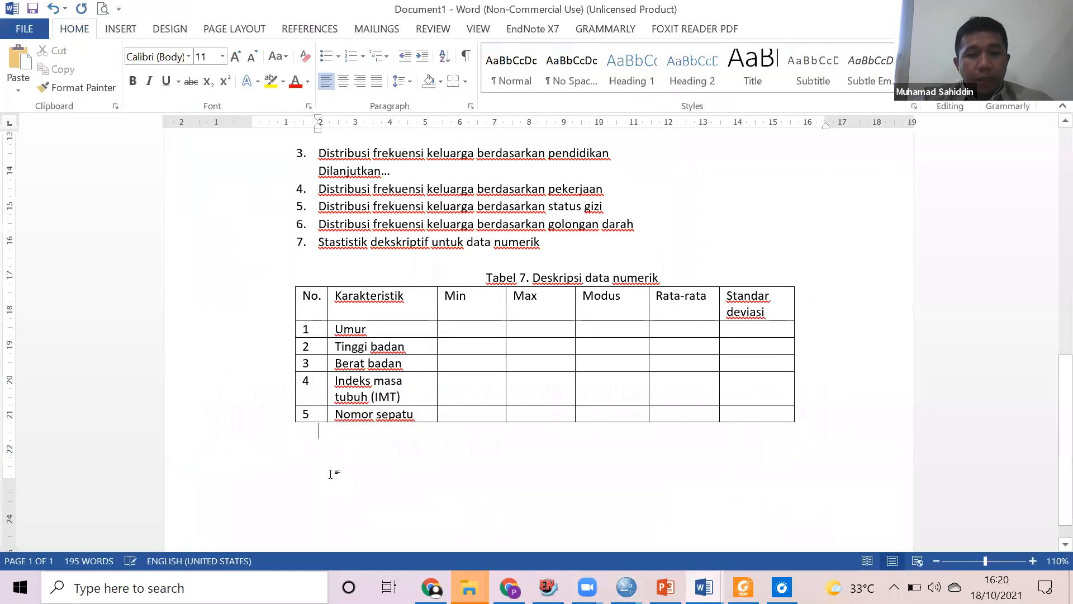
{"action": "key", "text": "ctrl+v"}
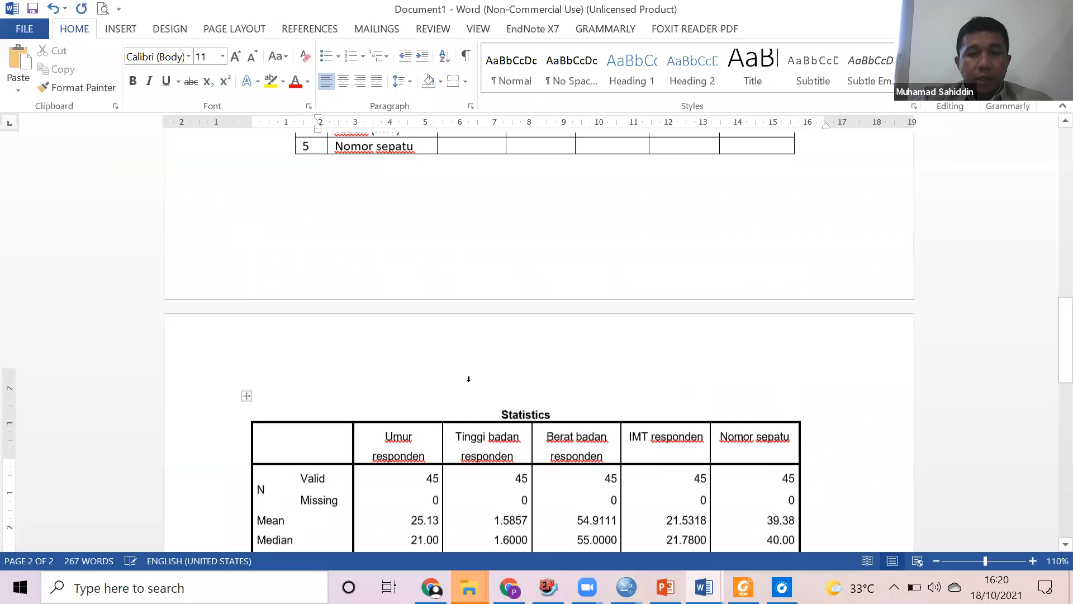
Using the pasted Statistics table, enter the Umur row's minimum as 5 and maximum as 55.
{"action": "scroll", "coordinate": [468, 379], "scroll_direction": "up", "scroll_amount": 4}
{"action": "scroll", "coordinate": [476, 376], "scroll_direction": "down", "scroll_amount": 4}
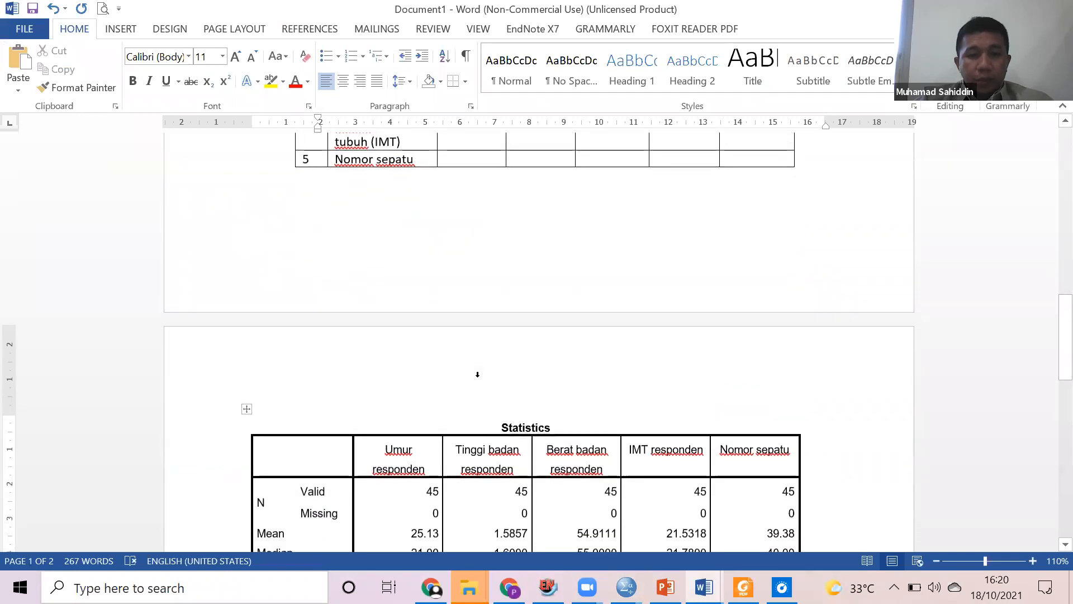
{"action": "scroll", "coordinate": [478, 374], "scroll_direction": "down", "scroll_amount": 3}
{"action": "scroll", "coordinate": [467, 447], "scroll_direction": "down", "scroll_amount": 2}
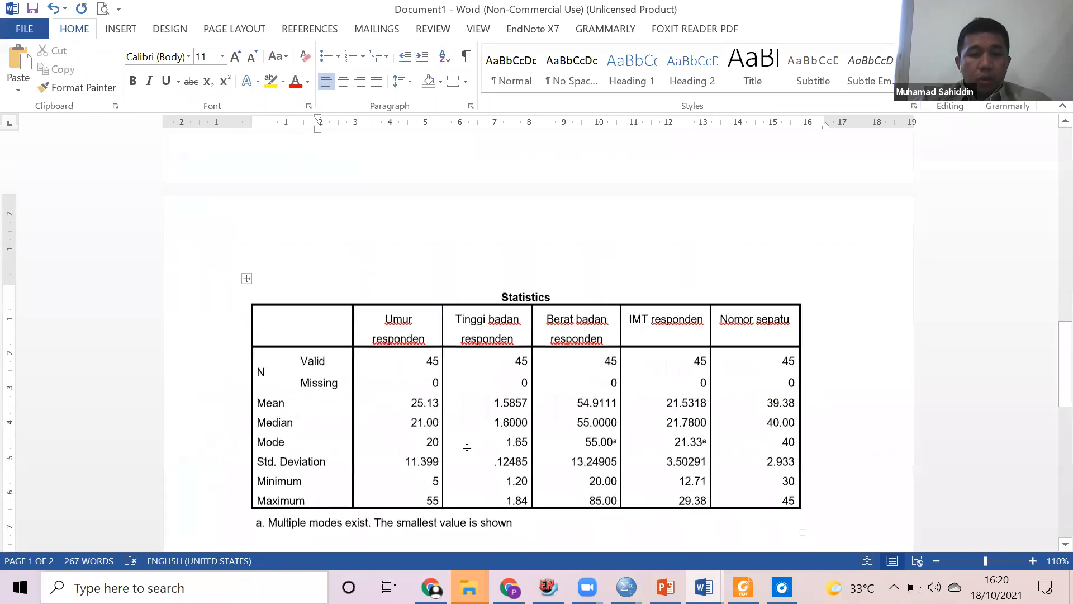
{"action": "scroll", "coordinate": [470, 439], "scroll_direction": "up", "scroll_amount": 4}
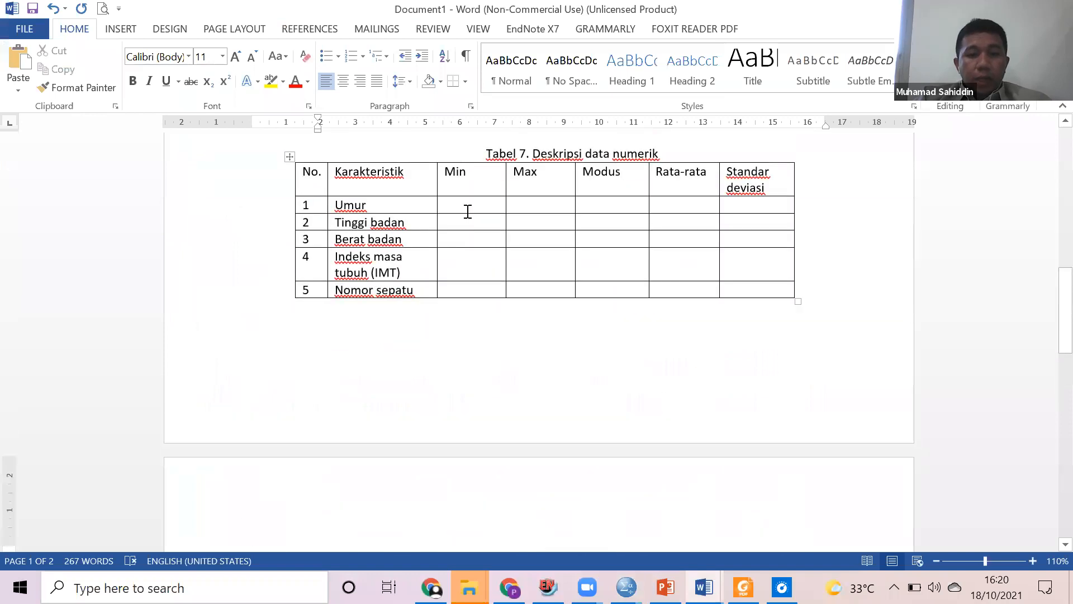
{"action": "left_click", "coordinate": [468, 212]}
{"action": "type", "text": "5"}
{"action": "left_click", "coordinate": [524, 207]}
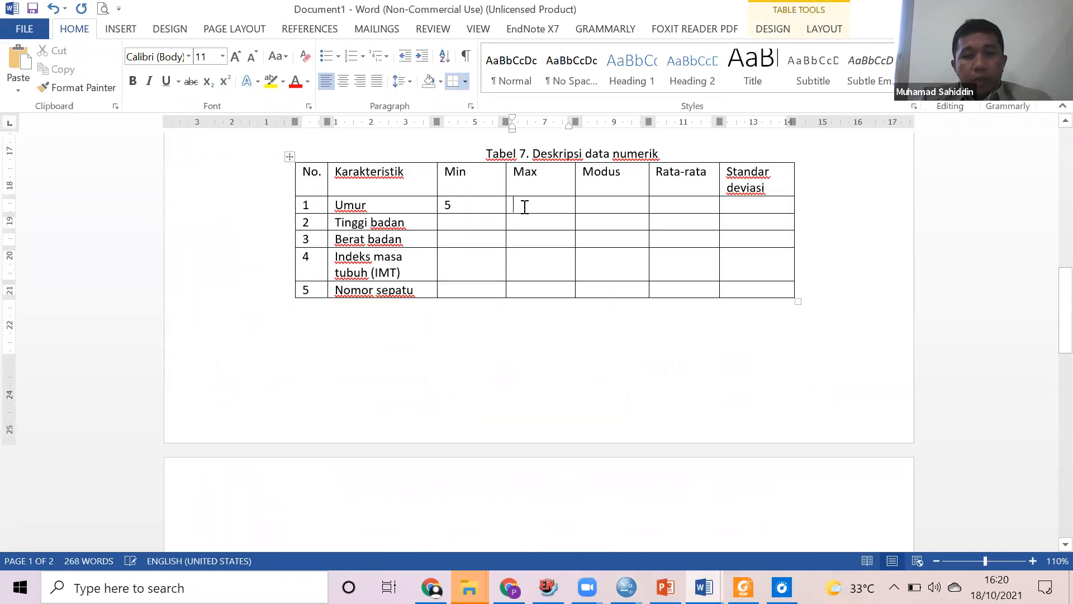
{"action": "scroll", "coordinate": [525, 207], "scroll_direction": "down", "scroll_amount": 5}
{"action": "scroll", "coordinate": [580, 354], "scroll_direction": "up", "scroll_amount": 1}
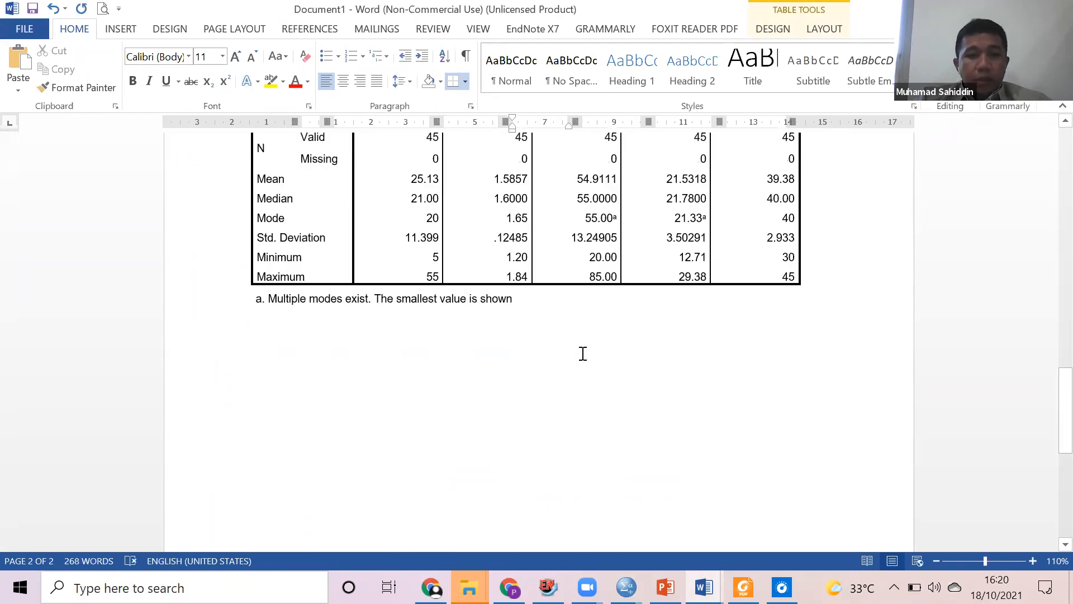
{"action": "scroll", "coordinate": [582, 353], "scroll_direction": "up", "scroll_amount": 4}
{"action": "type", "text": "55"}
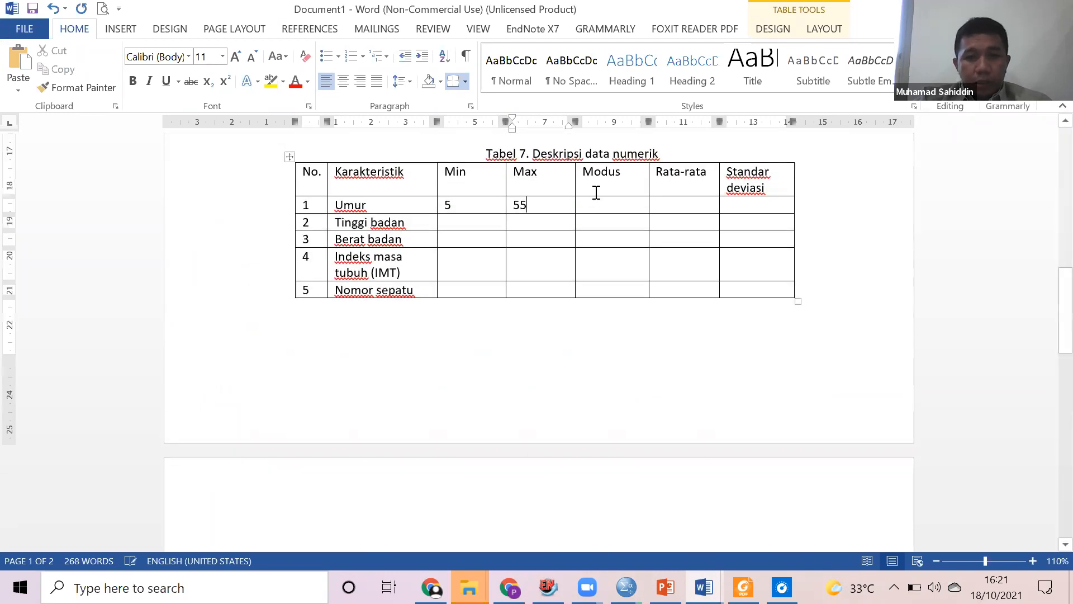
{"action": "left_click", "coordinate": [620, 205]}
Add the unit "(tahun)" to the Umur label and "(kg)" to the Tinggi badan label.
{"action": "left_click", "coordinate": [391, 201]}
{"action": "type", "text": "(tahun"}
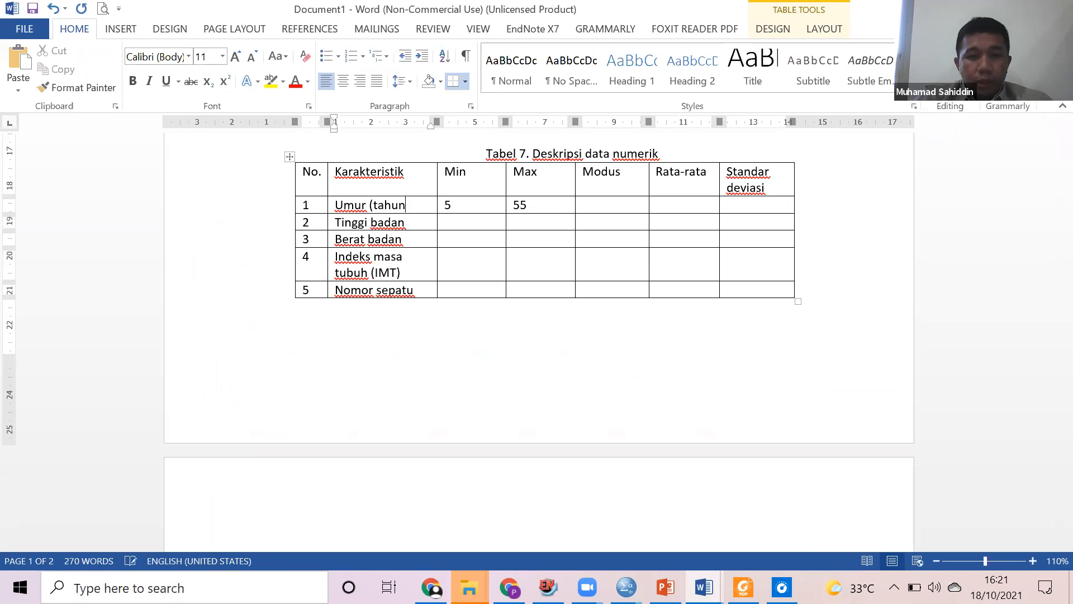
{"action": "key", "text": "Down"}
{"action": "type", "text": "(kg)"}
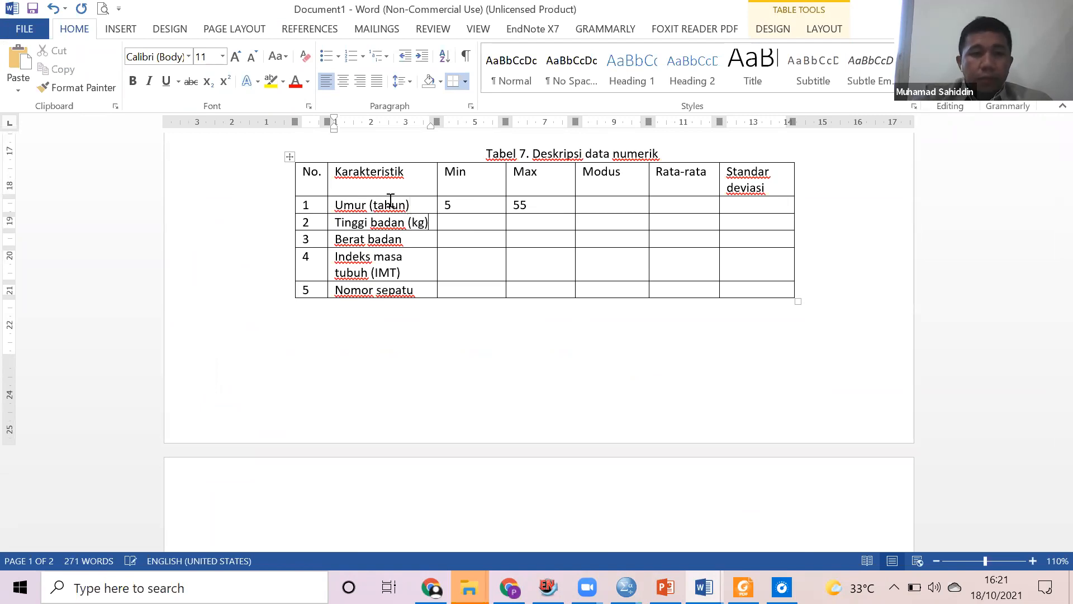
Add the unit "(m)" to the Berat badan label in Tabel 7.
{"action": "type", "text": " ("}
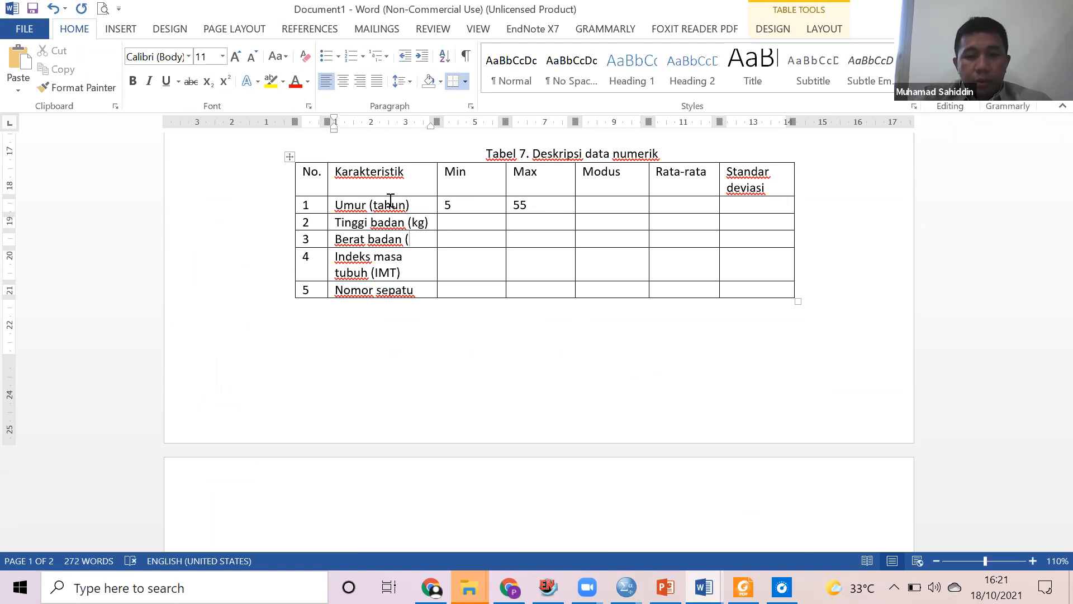
{"action": "type", "text": "m"}
{"action": "key", "text": "BackSpace"}
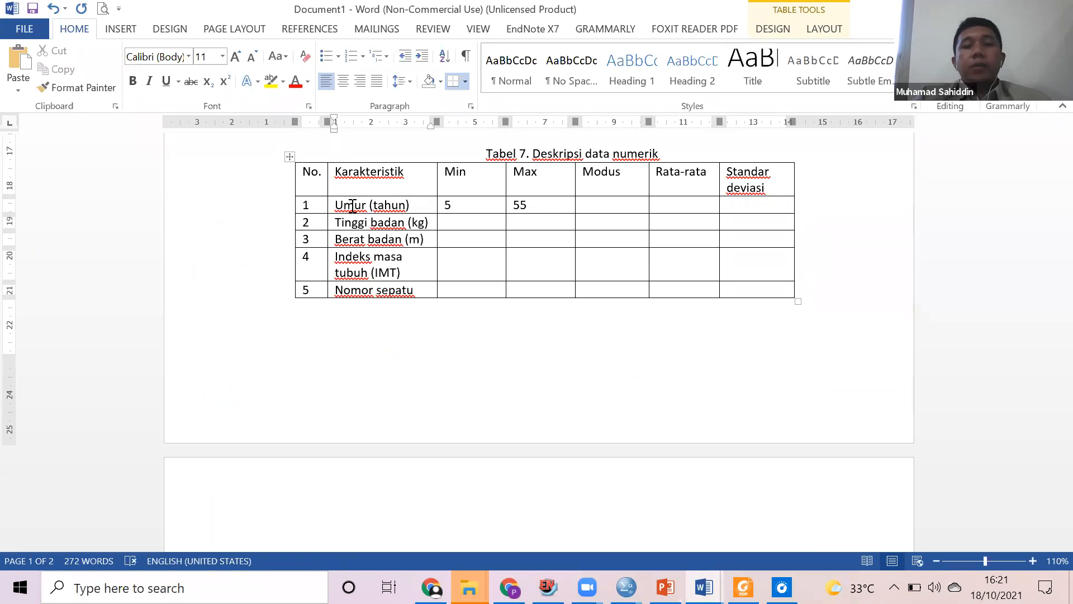
Look up the age mode in the Statistics table and enter 20 as the Umur row's Modus.
{"action": "left_click", "coordinate": [609, 206]}
{"action": "scroll", "coordinate": [571, 338], "scroll_direction": "down", "scroll_amount": 1}
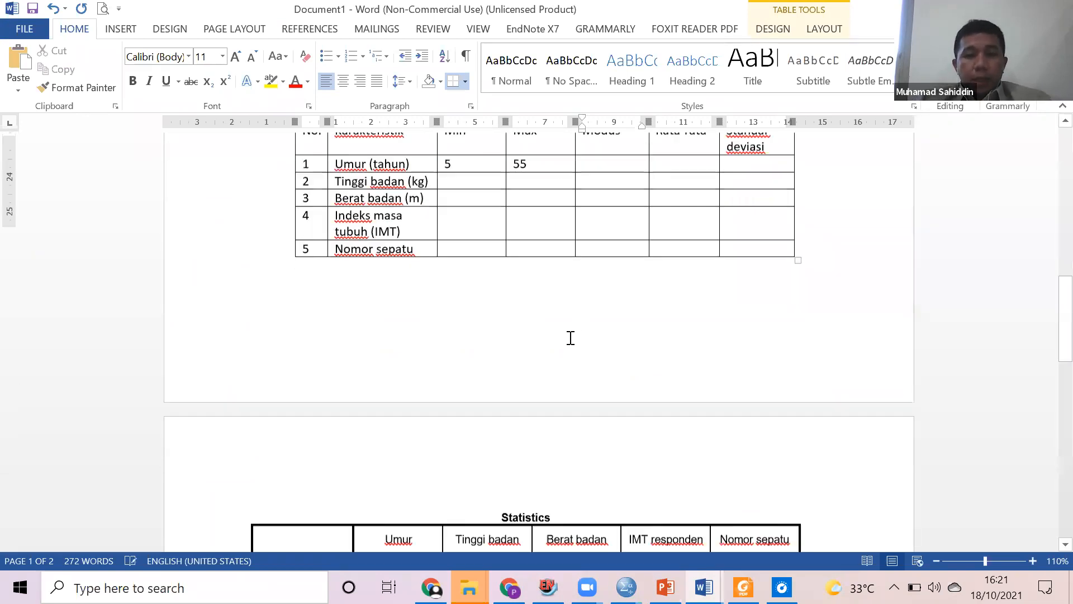
{"action": "scroll", "coordinate": [571, 339], "scroll_direction": "down", "scroll_amount": 10}
{"action": "scroll", "coordinate": [376, 388], "scroll_direction": "up", "scroll_amount": 3}
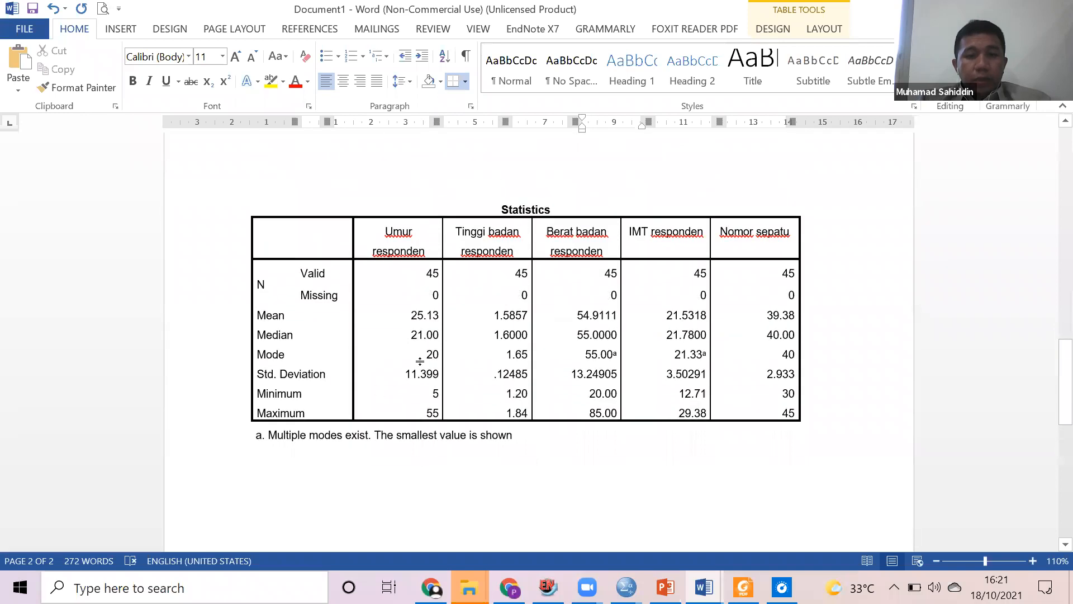
{"action": "left_click_drag", "start_coordinate": [415, 356], "coordinate": [439, 356]}
{"action": "scroll", "coordinate": [593, 252], "scroll_direction": "up", "scroll_amount": 8}
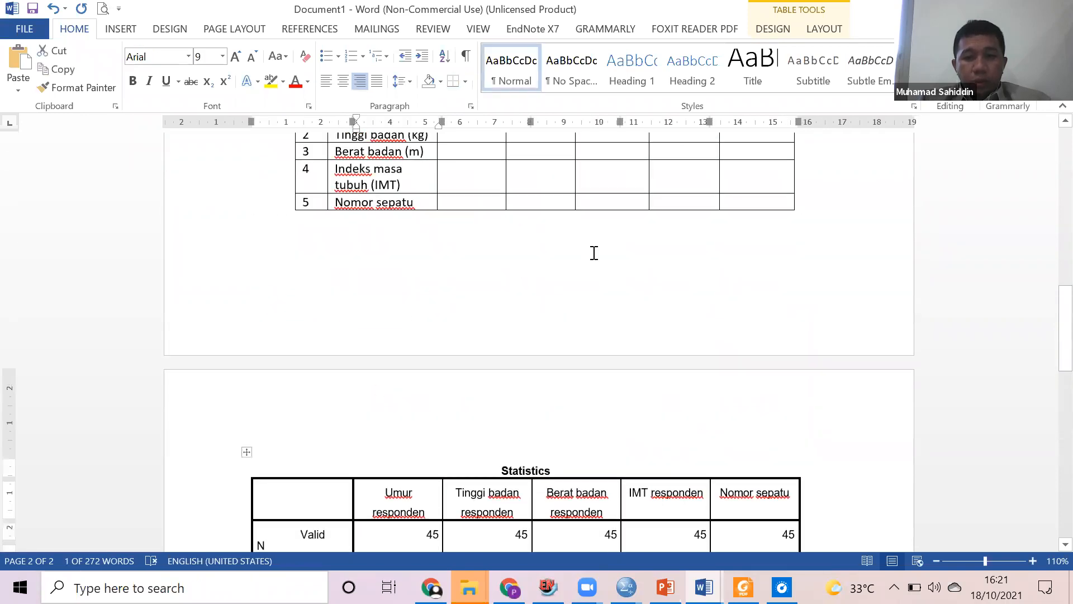
{"action": "left_click", "coordinate": [620, 203]}
{"action": "type", "text": "20"}
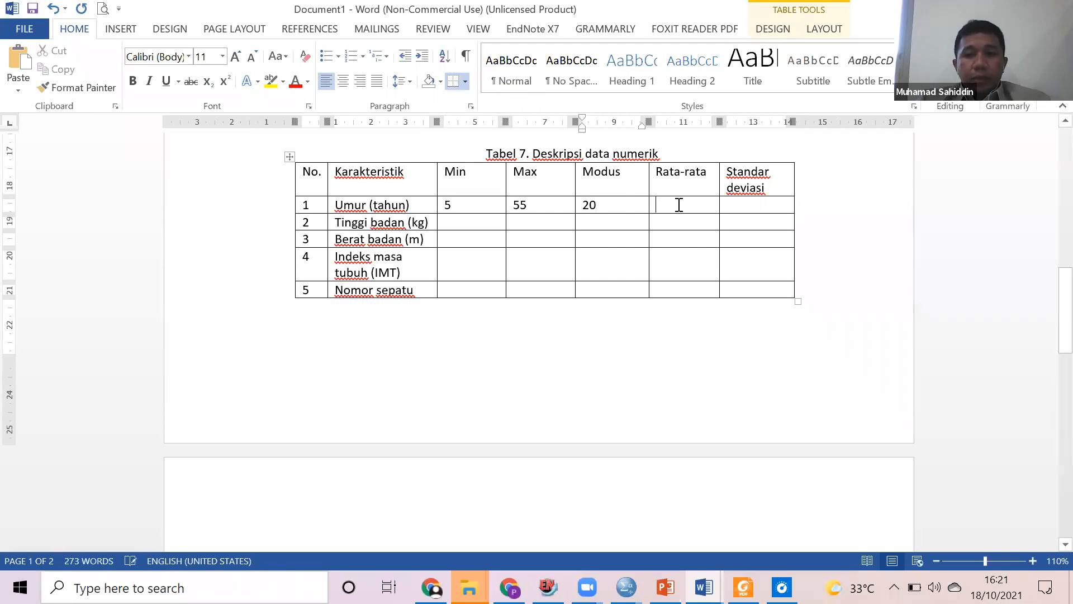
Using the Statistics table, enter the Umur row's Rata-rata as 25,13 and Standar deviasi as 11,39.
{"action": "scroll", "coordinate": [518, 336], "scroll_direction": "down", "scroll_amount": 10}
{"action": "scroll", "coordinate": [519, 336], "scroll_direction": "down", "scroll_amount": 5}
{"action": "scroll", "coordinate": [518, 335], "scroll_direction": "up", "scroll_amount": 8}
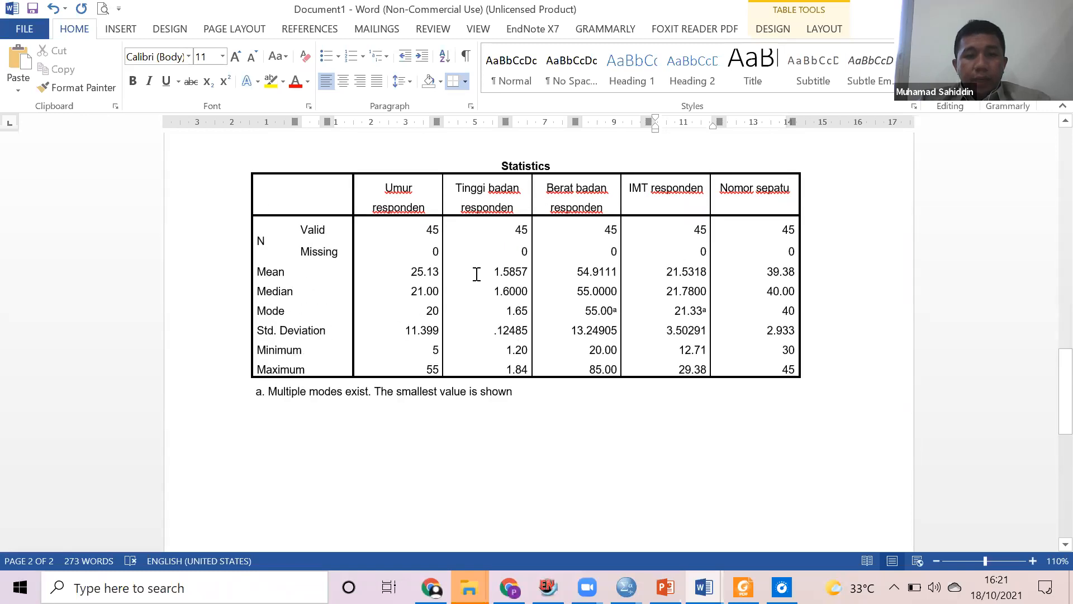
{"action": "scroll", "coordinate": [557, 264], "scroll_direction": "up", "scroll_amount": 10}
{"action": "left_click", "coordinate": [659, 248]}
{"action": "type", "text": "2"}
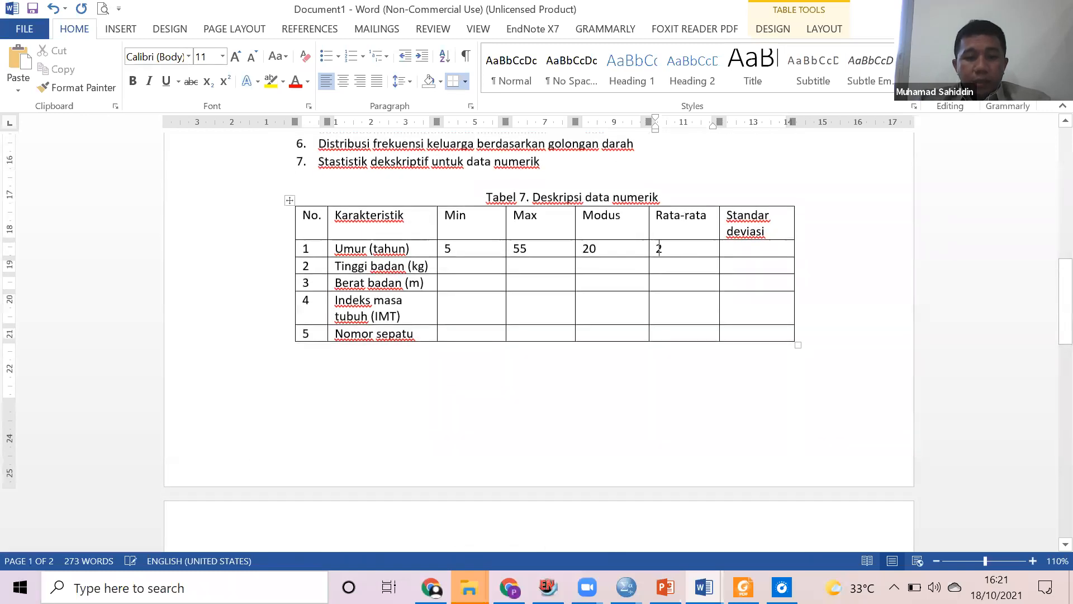
{"action": "type", "text": "5,13"}
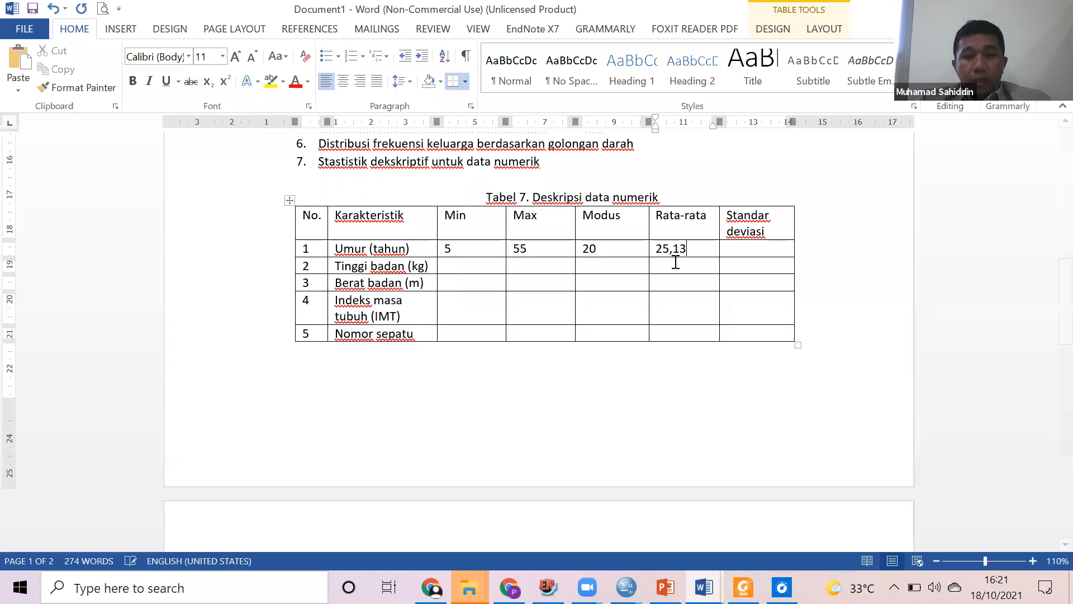
{"action": "scroll", "coordinate": [674, 264], "scroll_direction": "down", "scroll_amount": 10}
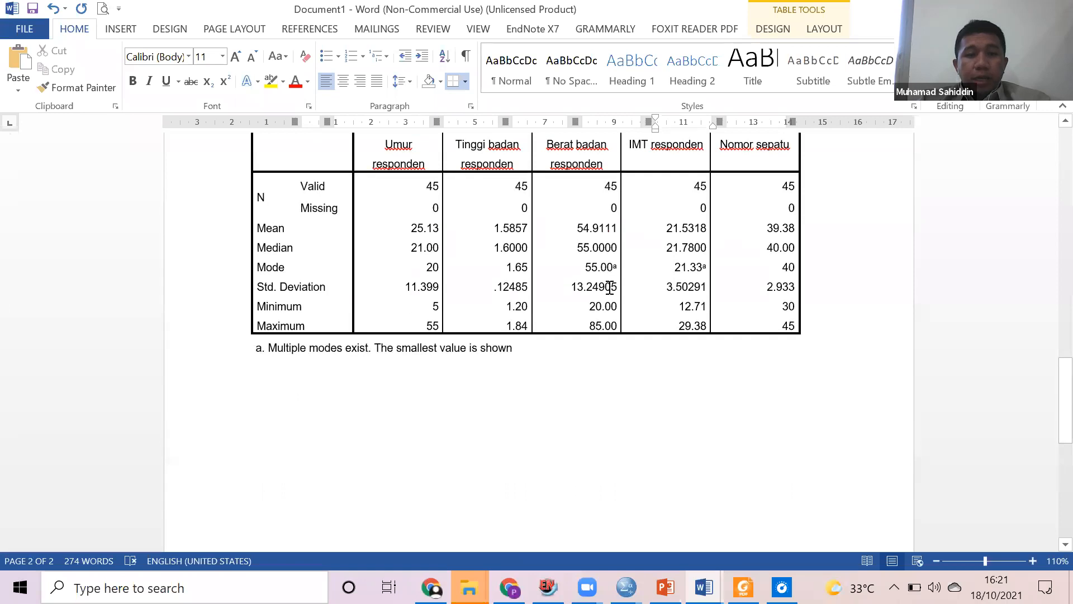
{"action": "scroll", "coordinate": [609, 287], "scroll_direction": "up", "scroll_amount": 10}
{"action": "left_click", "coordinate": [738, 252]}
{"action": "type", "text": "11,39"}
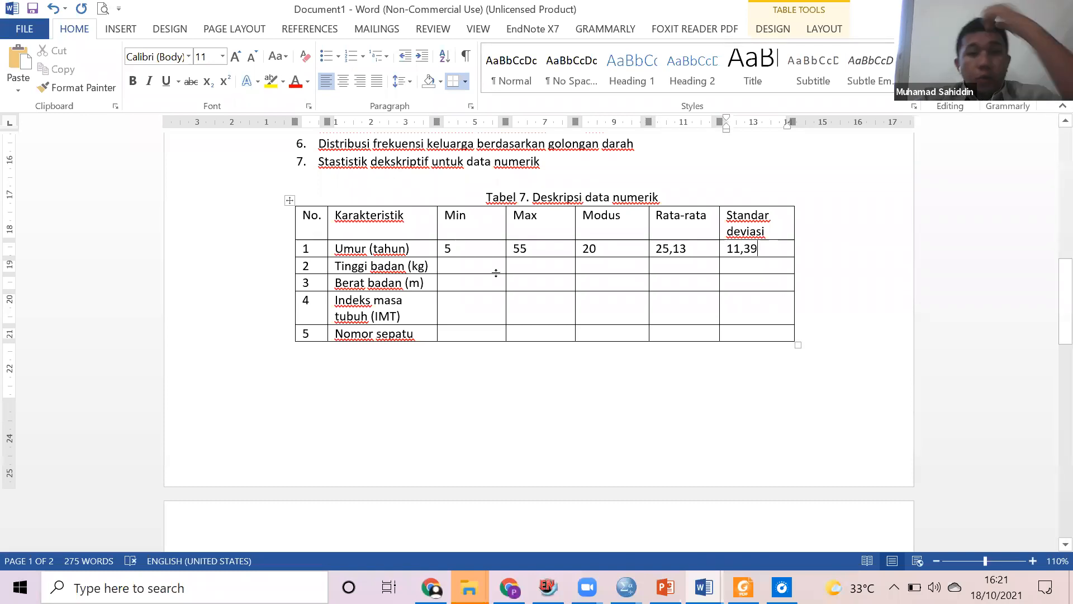
Using the Statistics table, enter the Tinggi badan row's Min as 1,2 and Max as 1,84.
{"action": "left_click", "coordinate": [473, 266]}
{"action": "scroll", "coordinate": [525, 317], "scroll_direction": "down", "scroll_amount": 10}
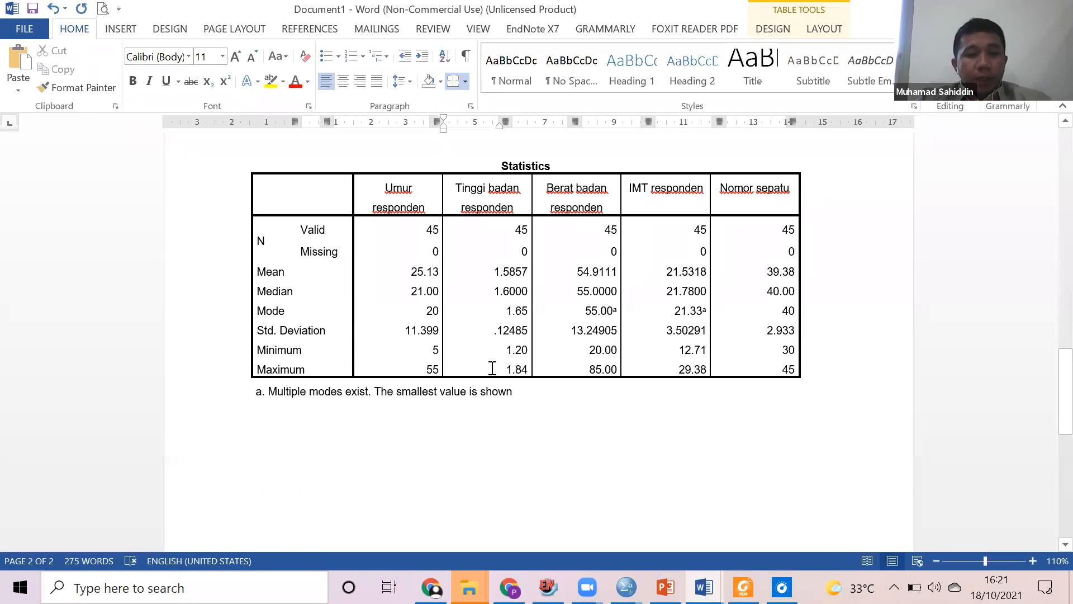
{"action": "scroll", "coordinate": [525, 400], "scroll_direction": "up", "scroll_amount": 10}
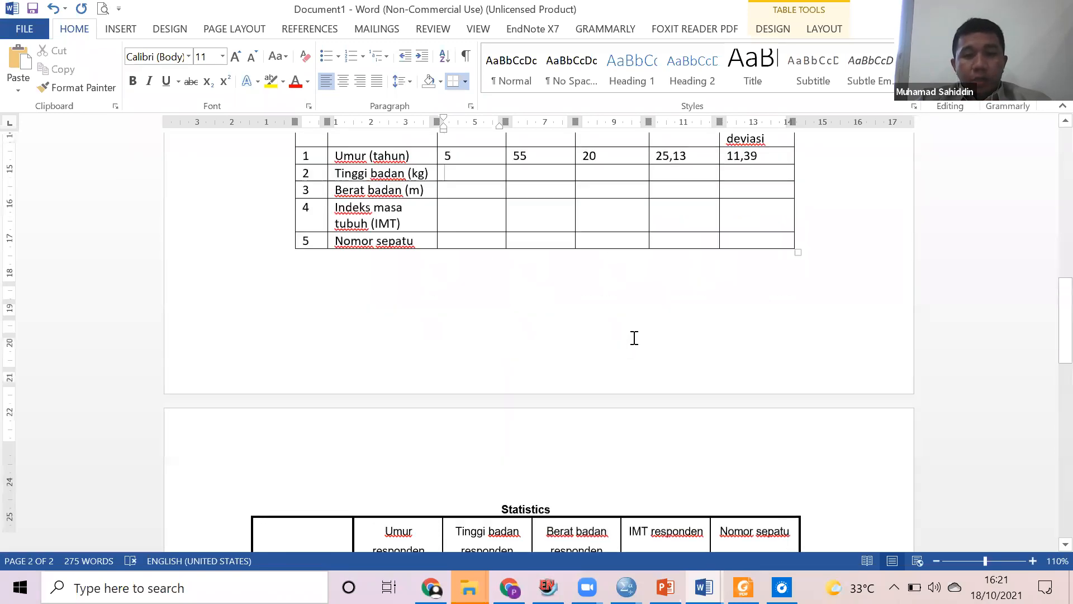
{"action": "type", "text": "1,2"}
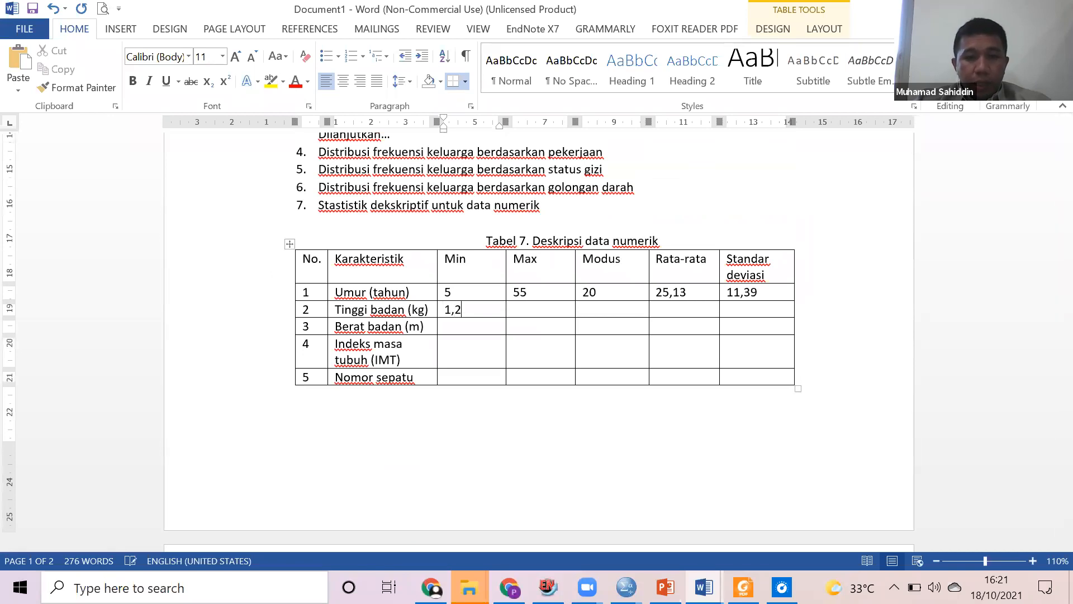
{"action": "key", "text": "Tab"}
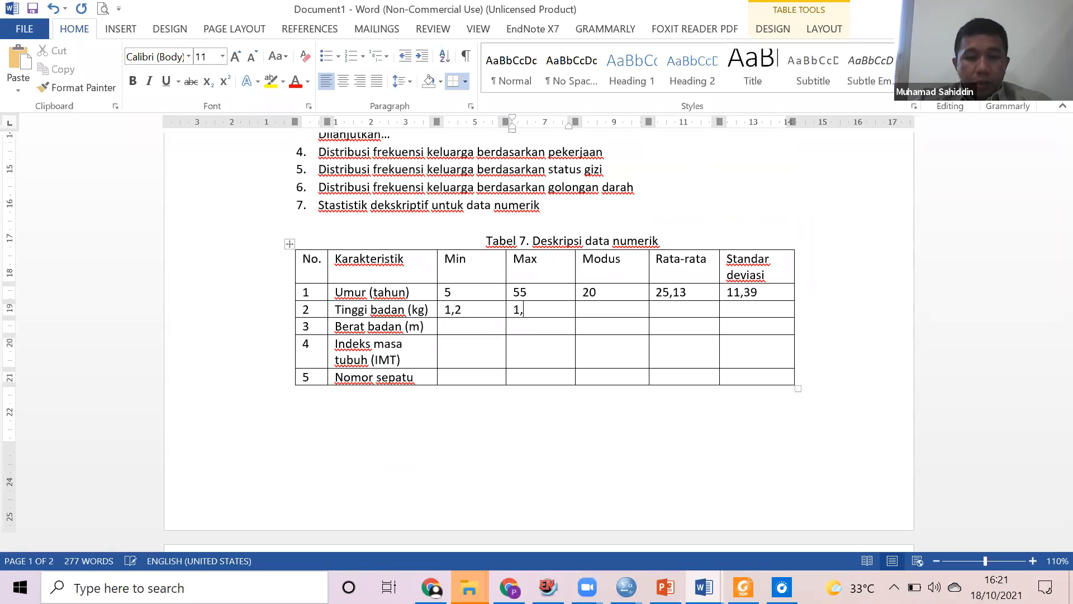
{"action": "key", "text": "Tab"}
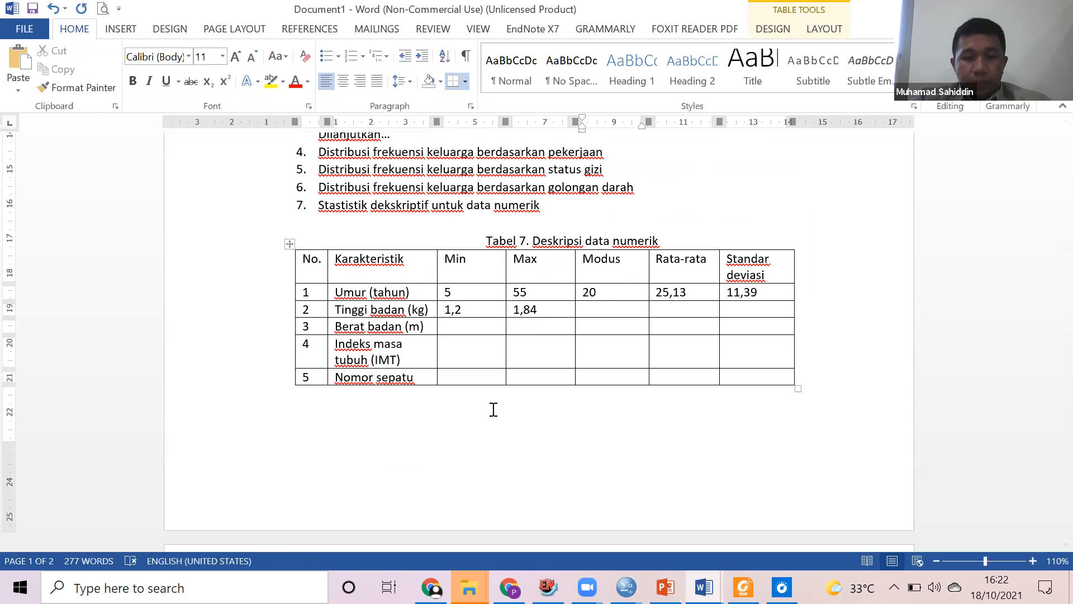
Look up the height mode in the Statistics table and enter 1,65 as the Tinggi badan row's Modus.
{"action": "scroll", "coordinate": [503, 442], "scroll_direction": "down", "scroll_amount": 10}
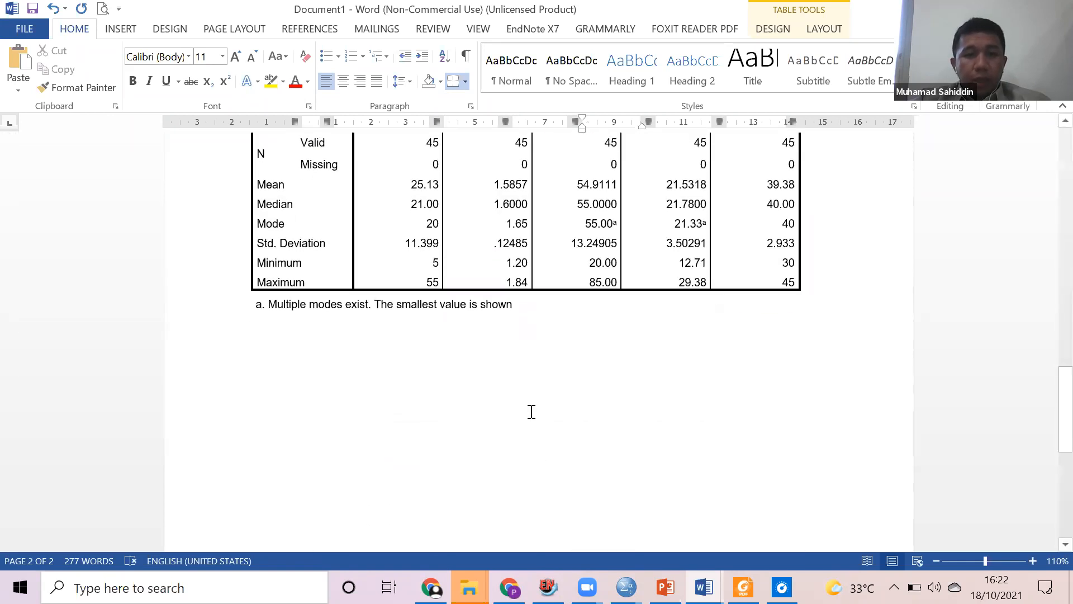
{"action": "scroll", "coordinate": [531, 411], "scroll_direction": "up", "scroll_amount": 1}
{"action": "double_click", "coordinate": [517, 267]}
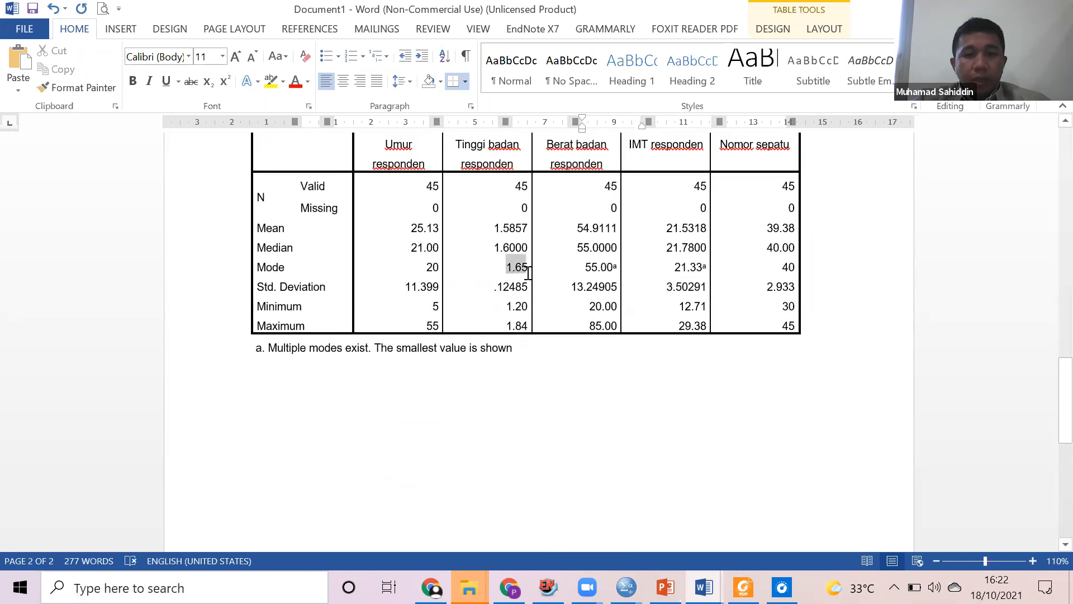
{"action": "scroll", "coordinate": [635, 322], "scroll_direction": "up", "scroll_amount": 8}
{"action": "left_click", "coordinate": [630, 268]}
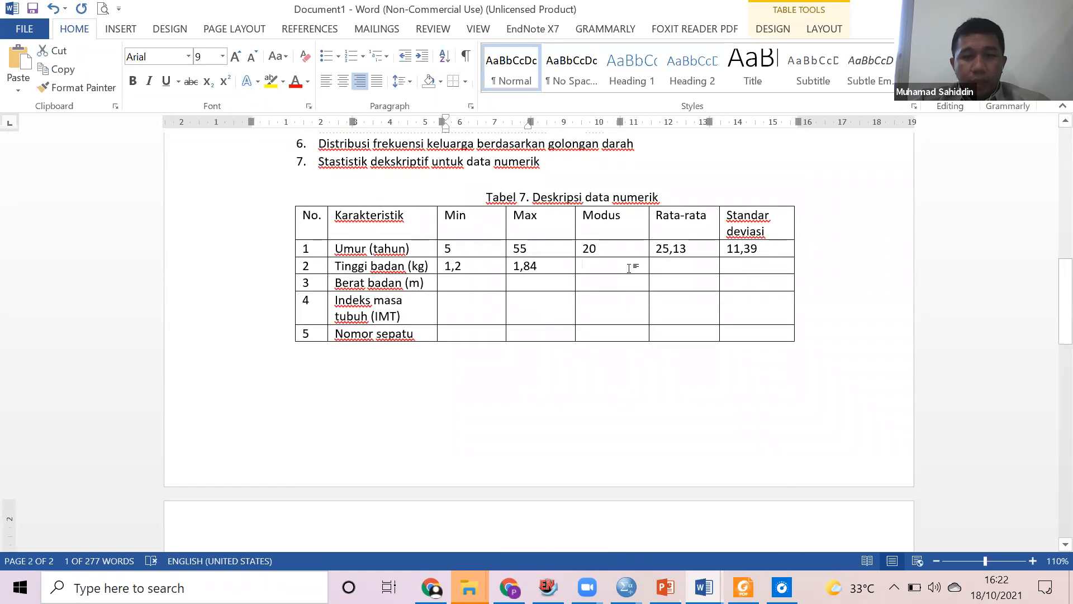
{"action": "type", "text": "1,"}
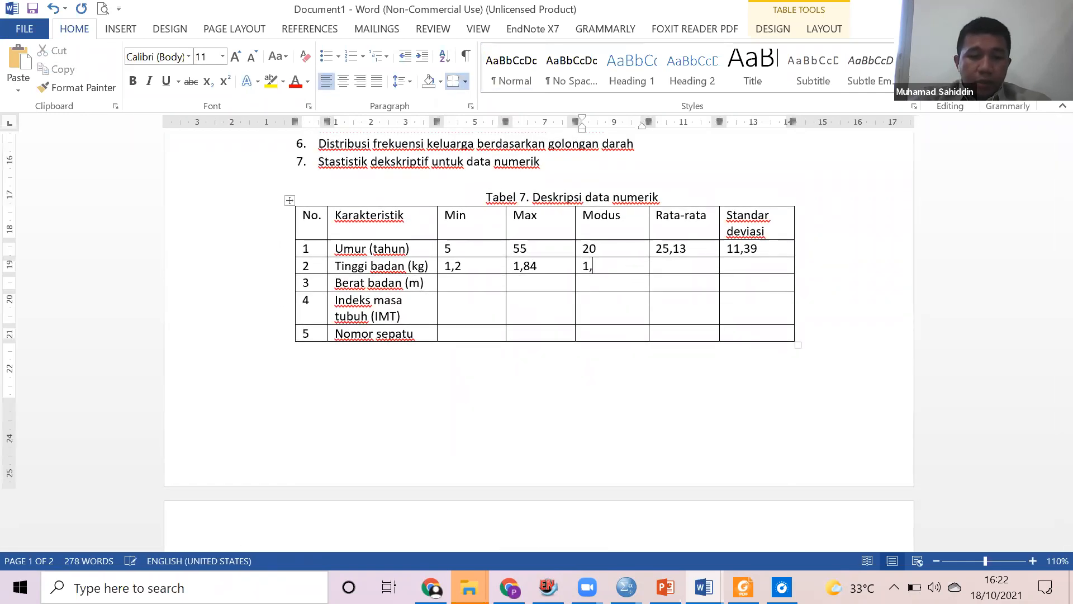
{"action": "type", "text": "65"}
Using the Statistics table, enter the Tinggi badan row's Rata-rata as 1,58 and Standar deviasi as 0,12.
{"action": "left_click", "coordinate": [654, 267]}
{"action": "scroll", "coordinate": [381, 491], "scroll_direction": "down", "scroll_amount": 3}
{"action": "scroll", "coordinate": [380, 491], "scroll_direction": "down", "scroll_amount": 6}
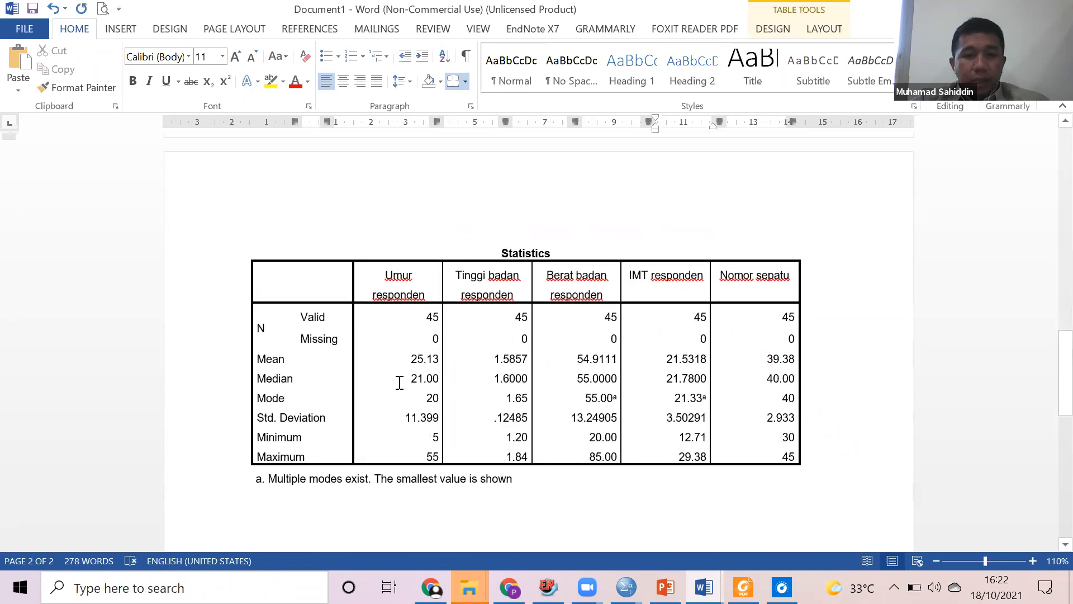
{"action": "double_click", "coordinate": [501, 360]}
{"action": "scroll", "coordinate": [525, 358], "scroll_direction": "up", "scroll_amount": 9}
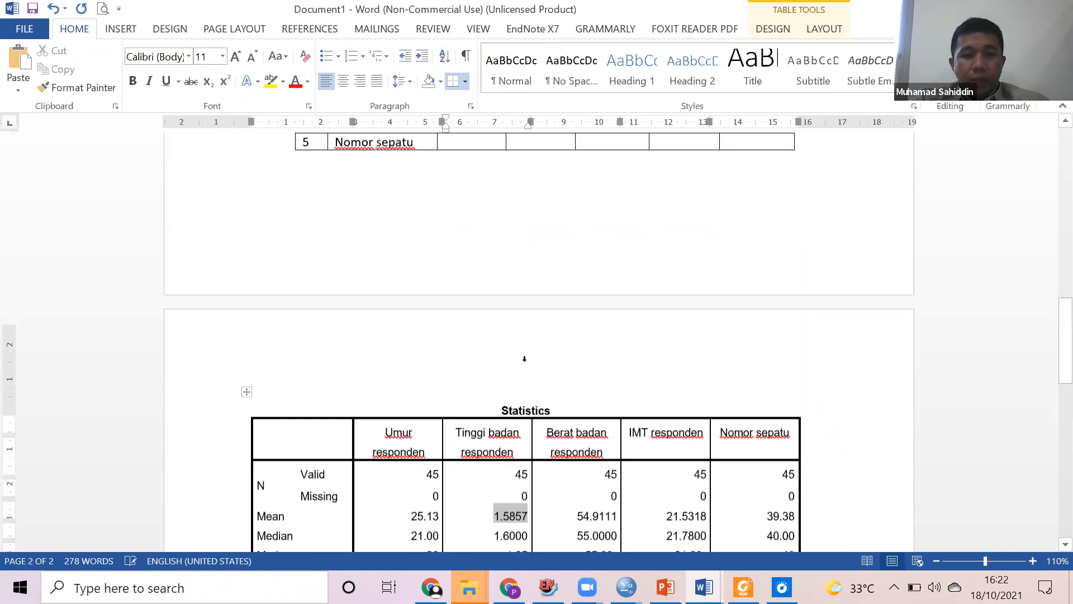
{"action": "scroll", "coordinate": [643, 362], "scroll_direction": "down", "scroll_amount": 9}
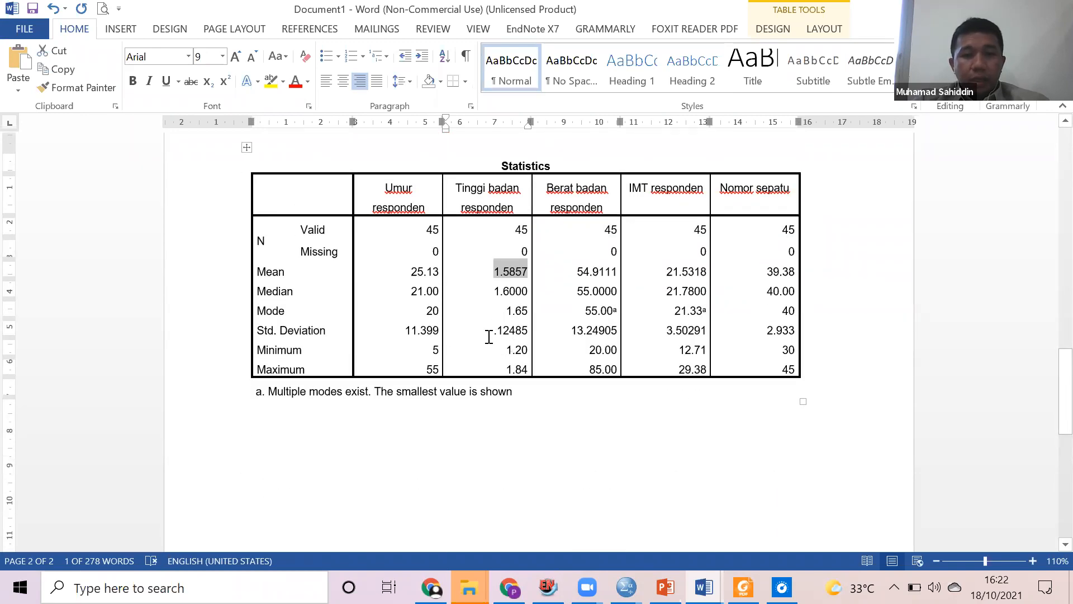
{"action": "scroll", "coordinate": [690, 307], "scroll_direction": "up", "scroll_amount": 9}
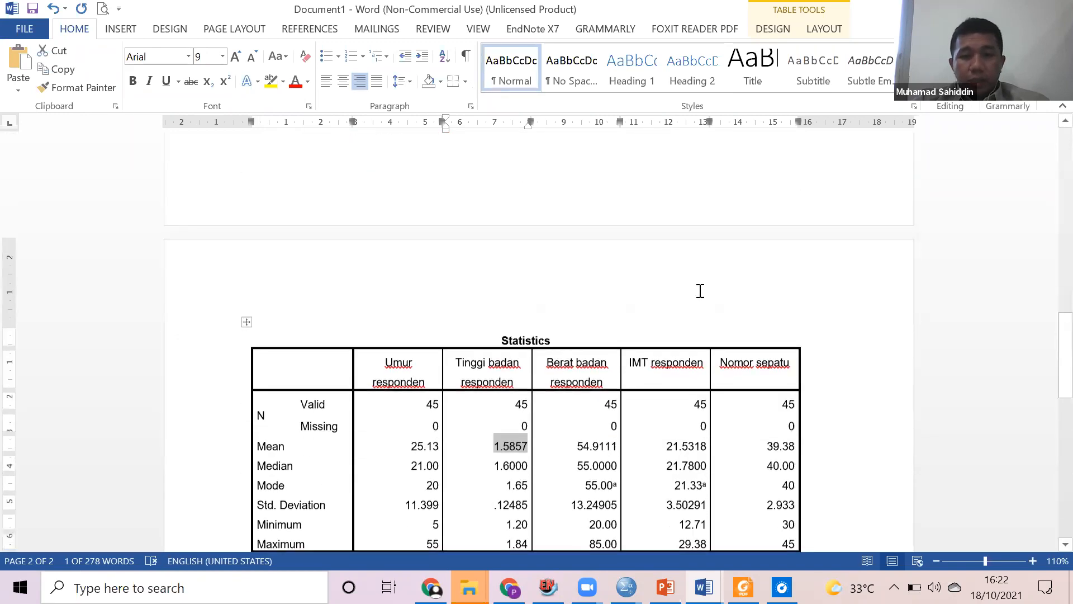
{"action": "scroll", "coordinate": [725, 278], "scroll_direction": "up", "scroll_amount": 3}
{"action": "left_click", "coordinate": [685, 398]}
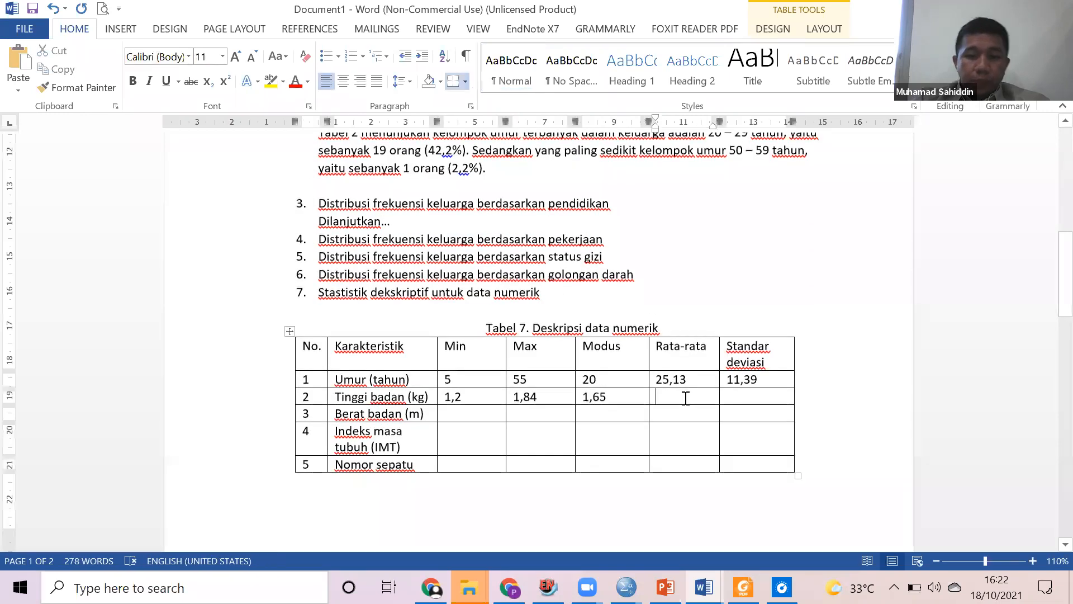
{"action": "type", "text": "1,58"}
{"action": "key", "text": "Tab"}
{"action": "type", "text": "0,"}
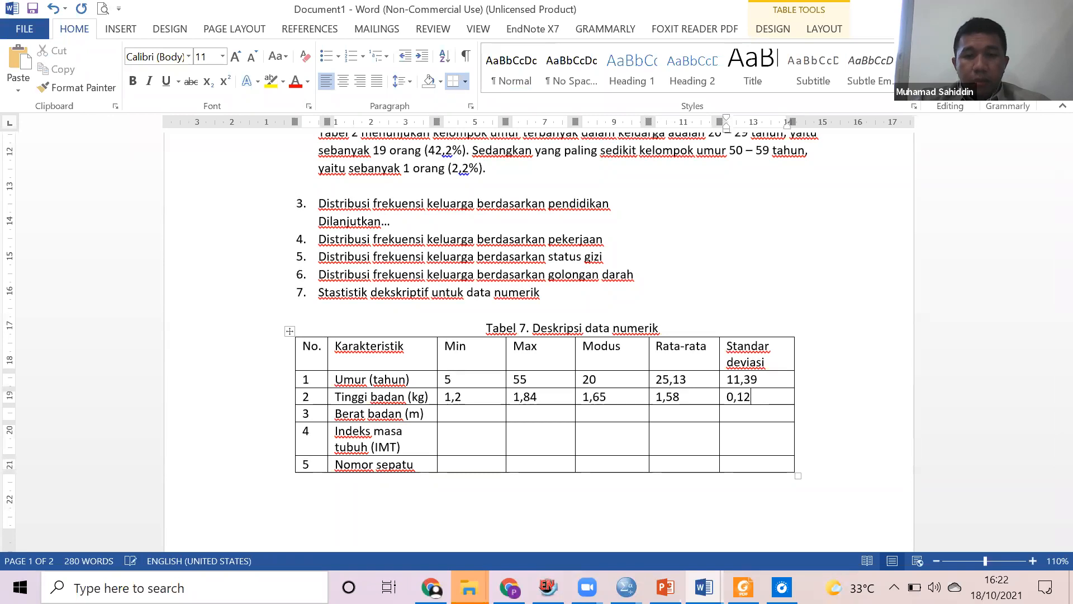
Center the Min to Standar deviasi cells in the header, Umur and Tinggi badan rows of Tabel 7.
{"action": "scroll", "coordinate": [663, 397], "scroll_direction": "down", "scroll_amount": 2}
{"action": "left_click_drag", "start_coordinate": [471, 292], "coordinate": [450, 262]}
{"action": "left_click", "coordinate": [759, 309]}
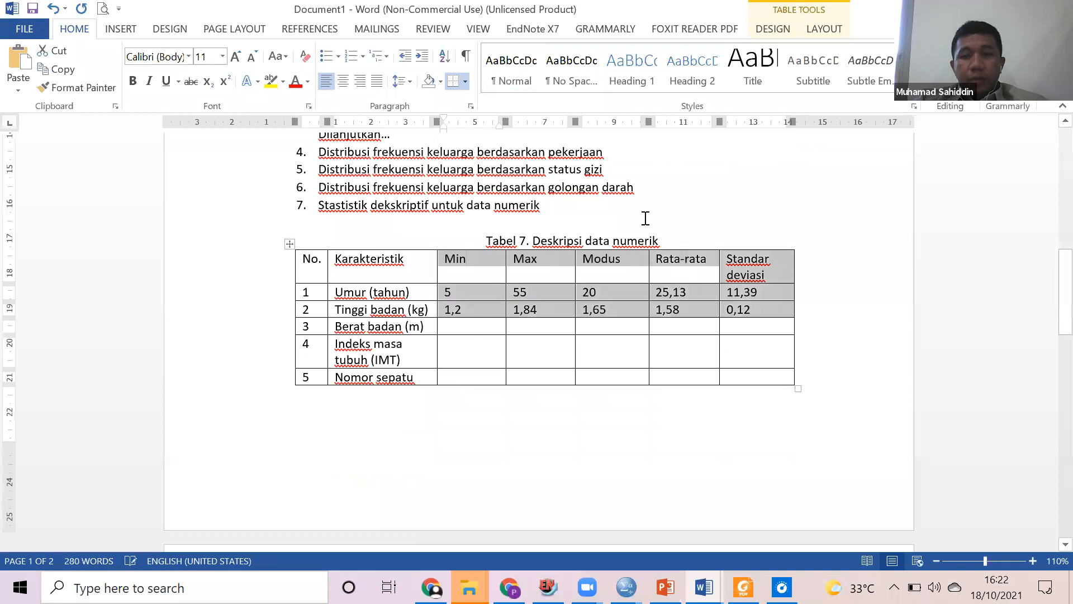
{"action": "left_click", "coordinate": [343, 81]}
{"action": "scroll", "coordinate": [482, 290], "scroll_direction": "down", "scroll_amount": 1}
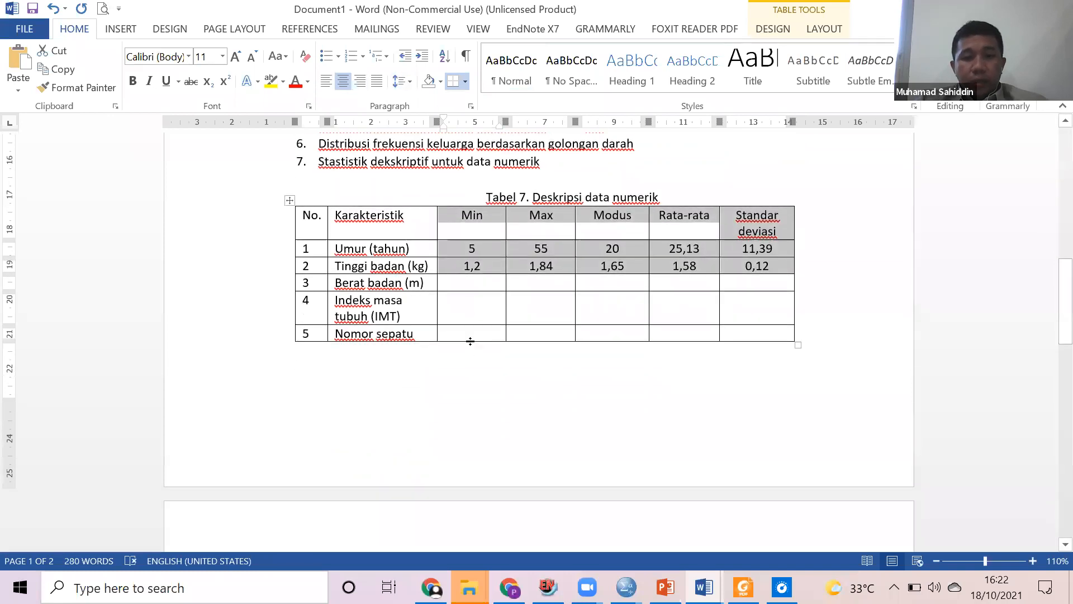
Using the Statistics table, enter the Nomor sepatu row's Min as 30 and Max as 45 in Tabel 7.
{"action": "left_click", "coordinate": [472, 331]}
{"action": "scroll", "coordinate": [520, 418], "scroll_direction": "down", "scroll_amount": 5}
{"action": "scroll", "coordinate": [441, 270], "scroll_direction": "up", "scroll_amount": 3}
{"action": "left_click", "coordinate": [455, 195]}
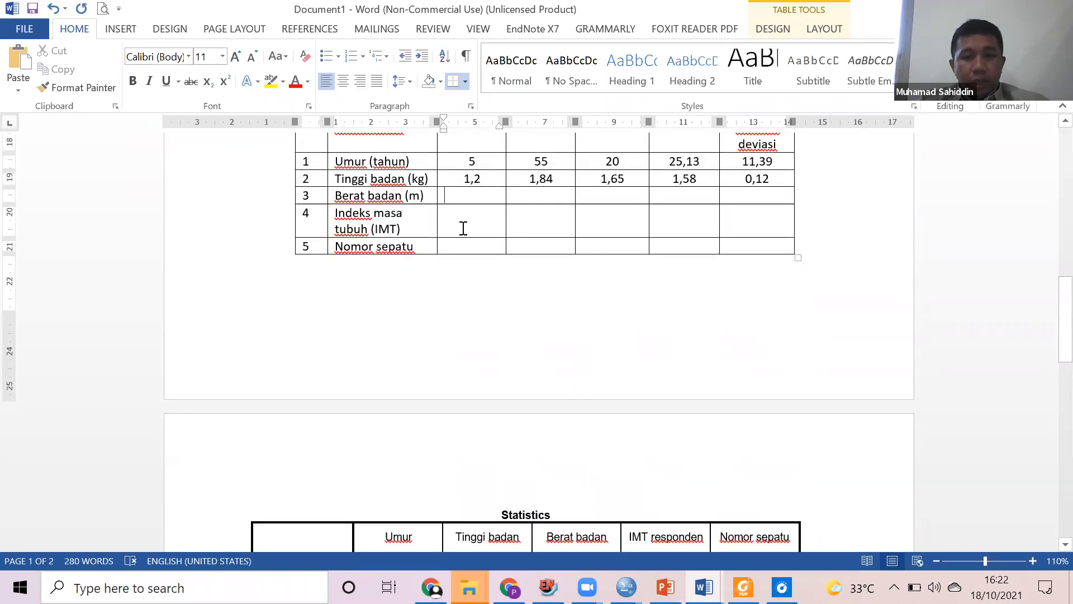
{"action": "scroll", "coordinate": [481, 281], "scroll_direction": "down", "scroll_amount": 1}
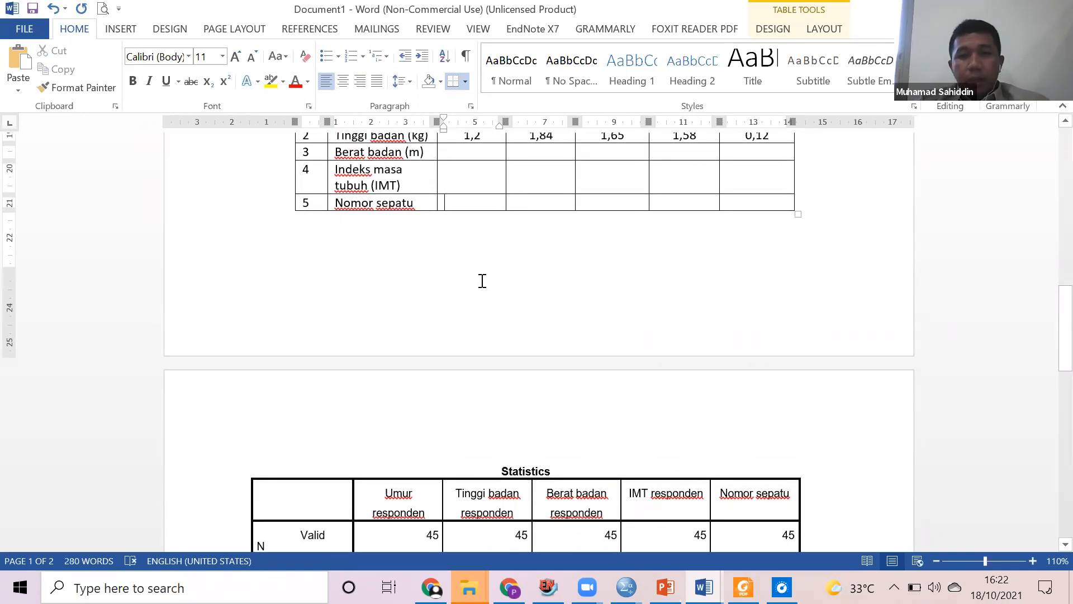
{"action": "scroll", "coordinate": [482, 281], "scroll_direction": "down", "scroll_amount": 8}
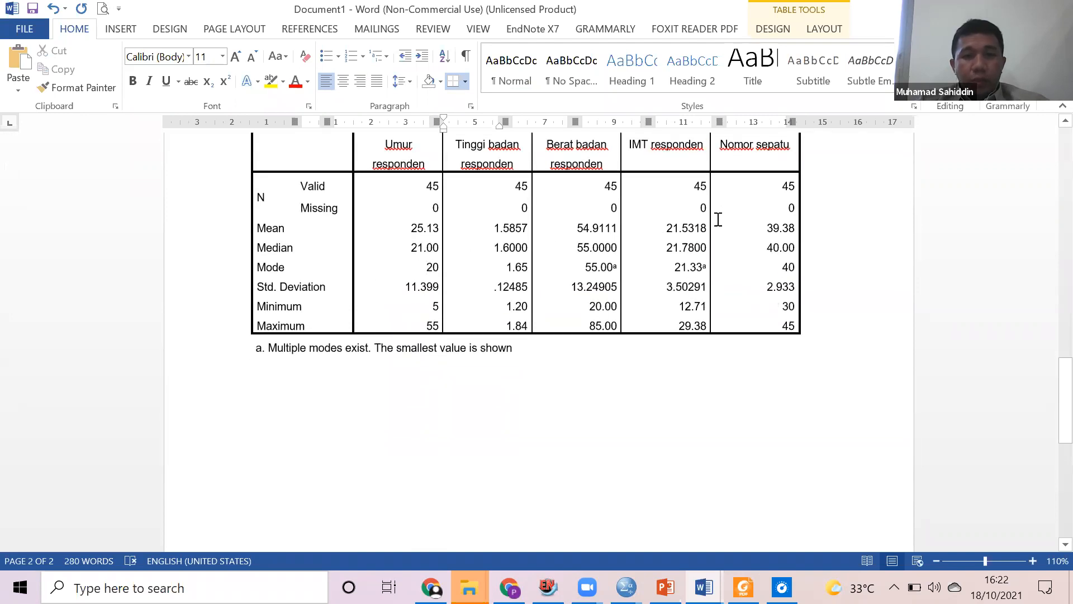
{"action": "scroll", "coordinate": [785, 288], "scroll_direction": "up", "scroll_amount": 1}
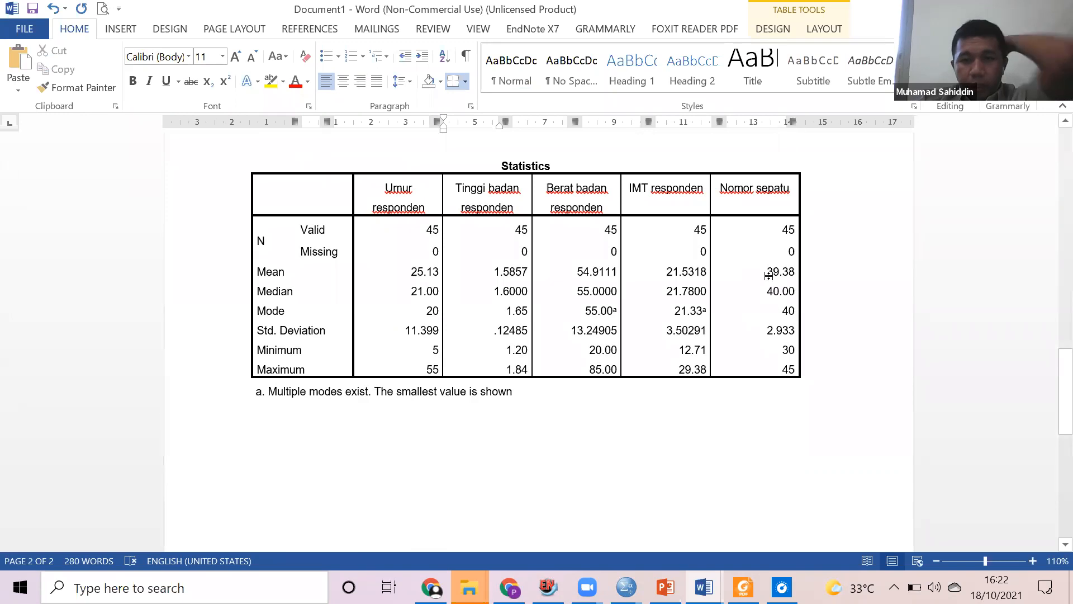
{"action": "scroll", "coordinate": [668, 247], "scroll_direction": "up", "scroll_amount": 10}
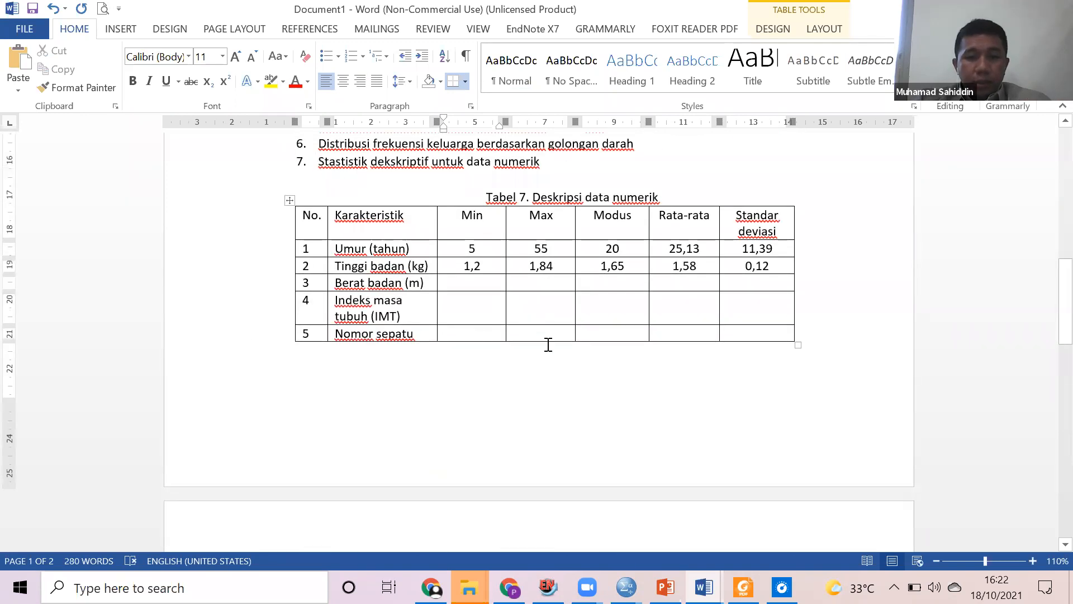
{"action": "type", "text": "30"}
{"action": "key", "text": "Tab"}
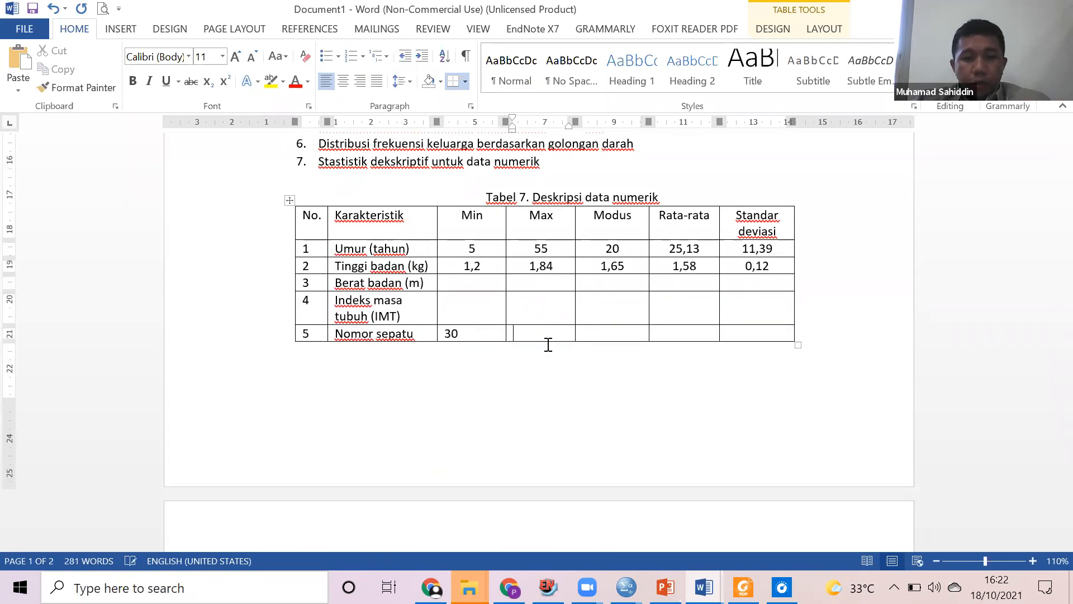
{"action": "type", "text": "45"}
Using the Statistics table, enter the Nomor sepatu row's Modus as 40 and Rata-rata as 39,38.
{"action": "scroll", "coordinate": [551, 345], "scroll_direction": "down", "scroll_amount": 10}
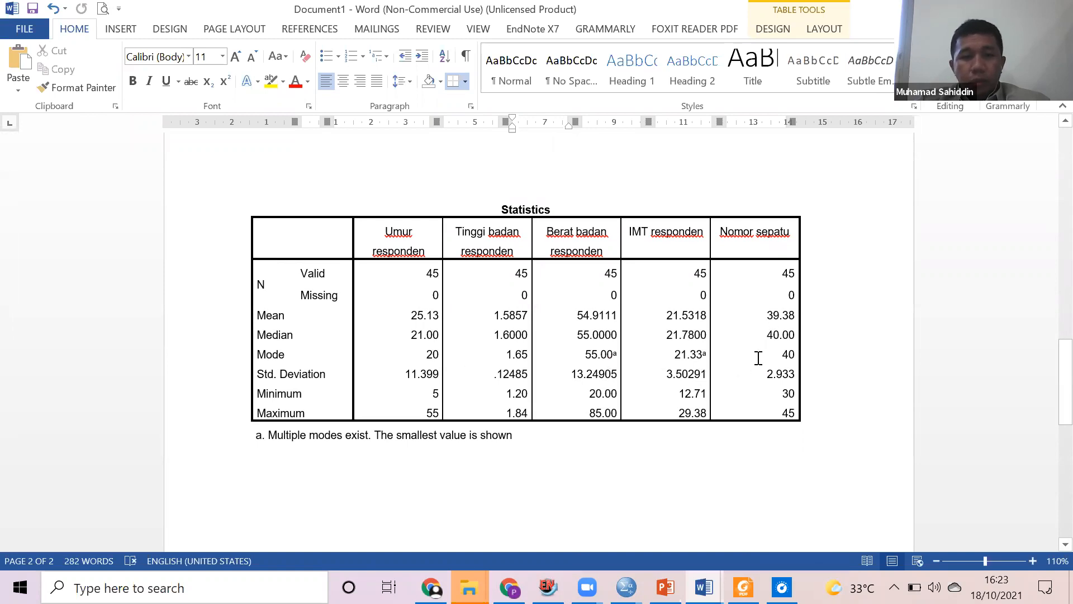
{"action": "scroll", "coordinate": [764, 318], "scroll_direction": "up", "scroll_amount": 10}
{"action": "scroll", "coordinate": [659, 331], "scroll_direction": "up", "scroll_amount": 2}
{"action": "left_click", "coordinate": [606, 417]}
{"action": "type", "text": "40"}
{"action": "key", "text": "Tab"}
{"action": "type", "text": "39"}
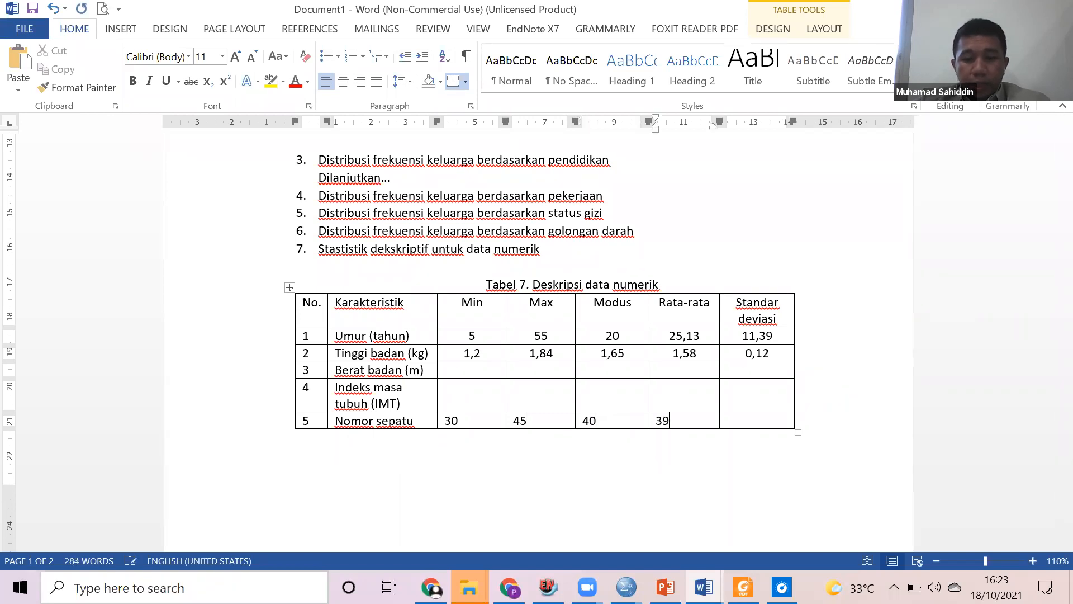
{"action": "type", "text": ",38"}
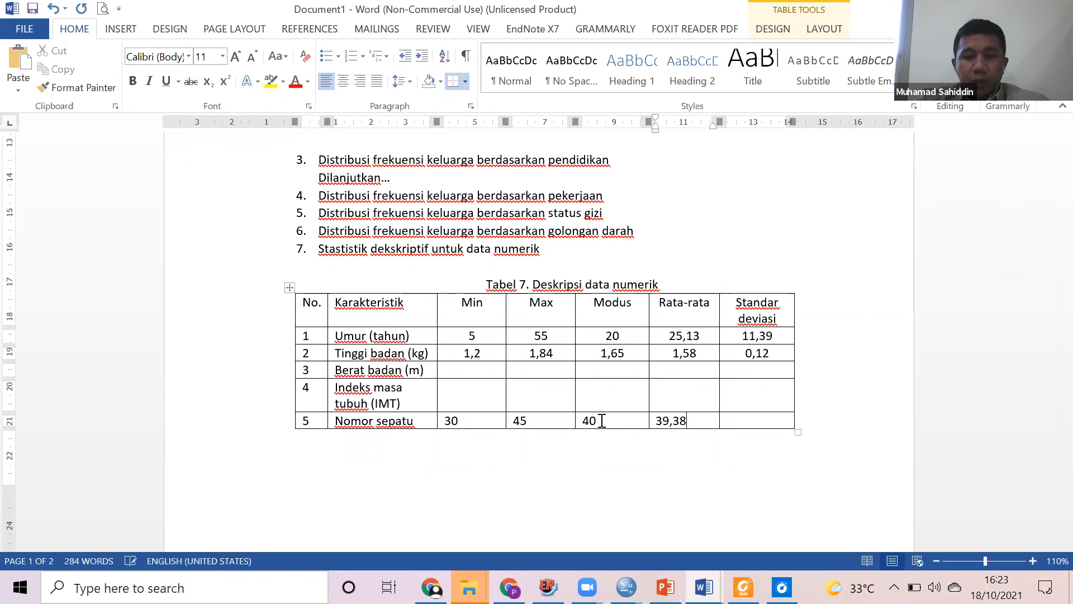
Enter the Nomor sepatu row's Standar deviasi as 2,93 from the Statistics table, and center the Min to Standar deviasi cells of all data rows.
{"action": "scroll", "coordinate": [657, 401], "scroll_direction": "down", "scroll_amount": 10}
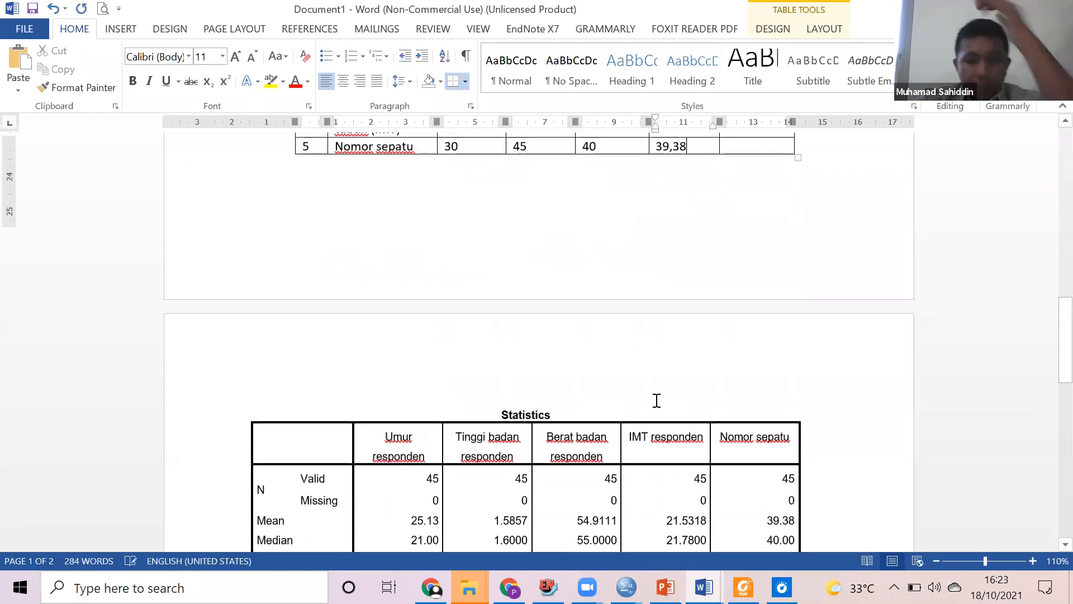
{"action": "scroll", "coordinate": [657, 401], "scroll_direction": "up", "scroll_amount": 10}
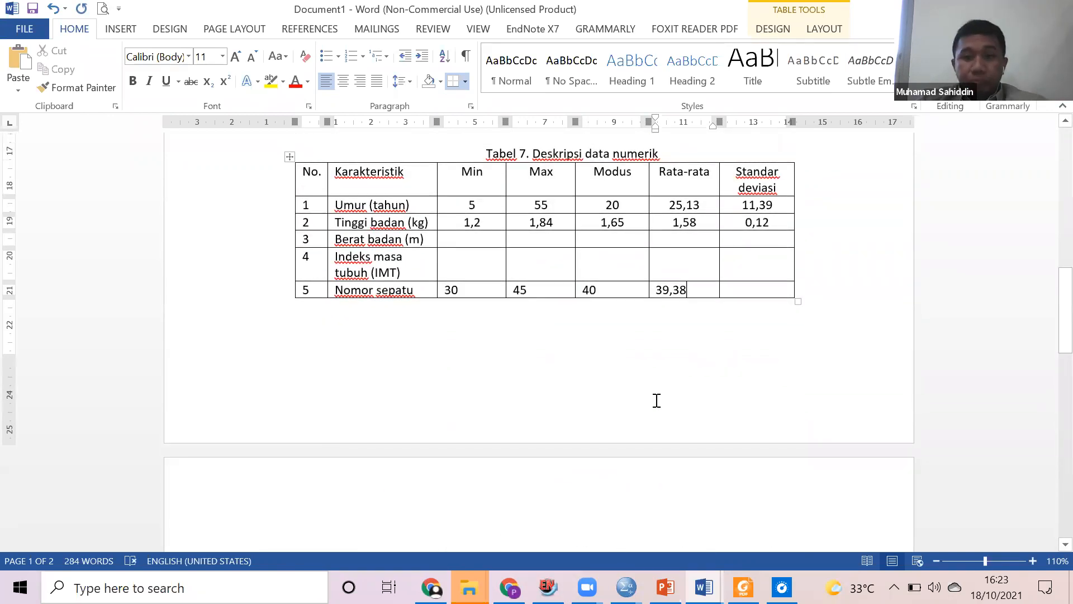
{"action": "scroll", "coordinate": [657, 401], "scroll_direction": "down", "scroll_amount": 9}
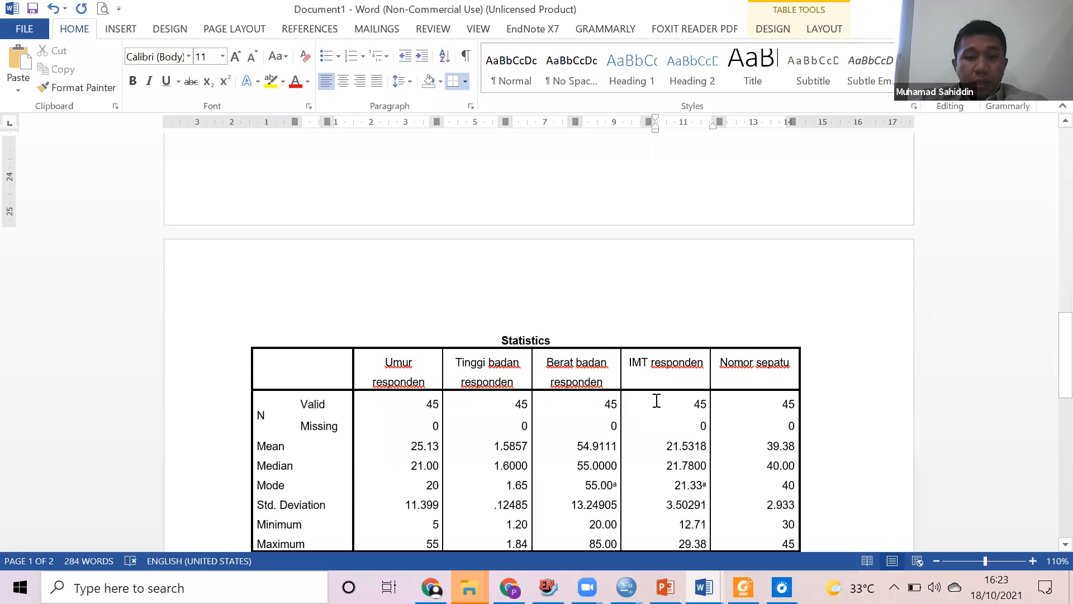
{"action": "scroll", "coordinate": [705, 335], "scroll_direction": "up", "scroll_amount": 10}
{"action": "left_click", "coordinate": [748, 337]}
{"action": "type", "text": "2,93"}
{"action": "left_click_drag", "start_coordinate": [480, 249], "coordinate": [787, 330]}
{"action": "key", "text": "ctrl+e"}
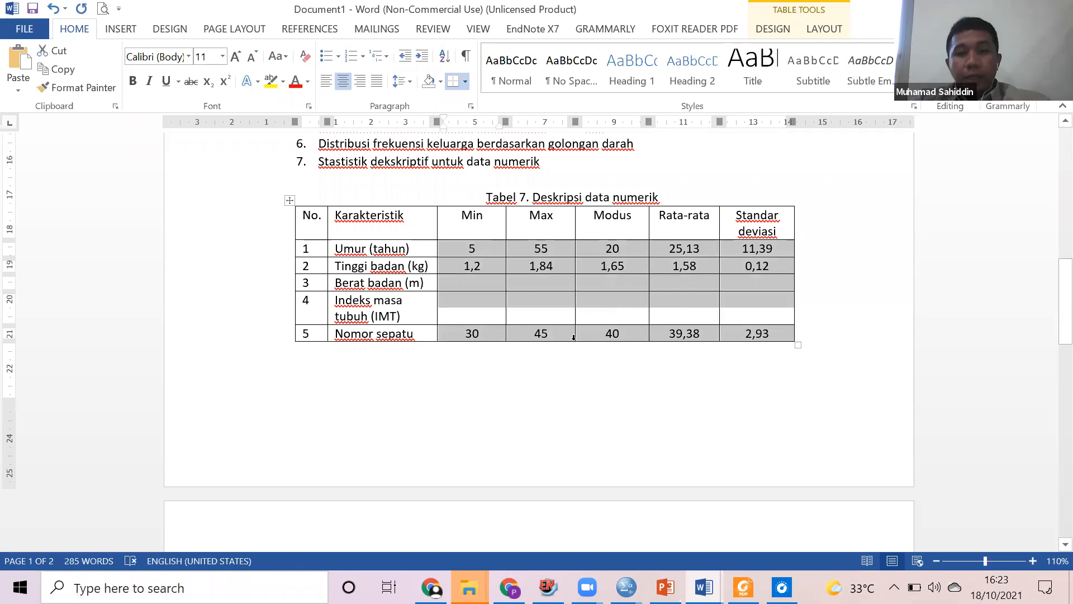
Delete the pasted Statistics table and its footnote below Tabel 7.
{"action": "scroll", "coordinate": [574, 337], "scroll_direction": "down", "scroll_amount": 8}
{"action": "scroll", "coordinate": [547, 509], "scroll_direction": "up", "scroll_amount": 2}
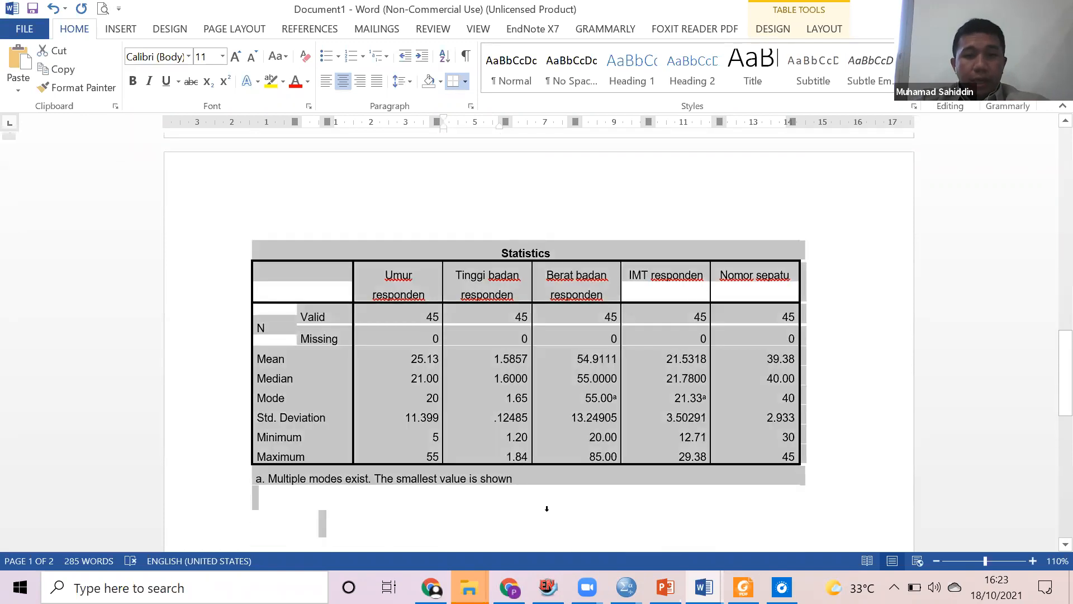
{"action": "key", "text": "Delete"}
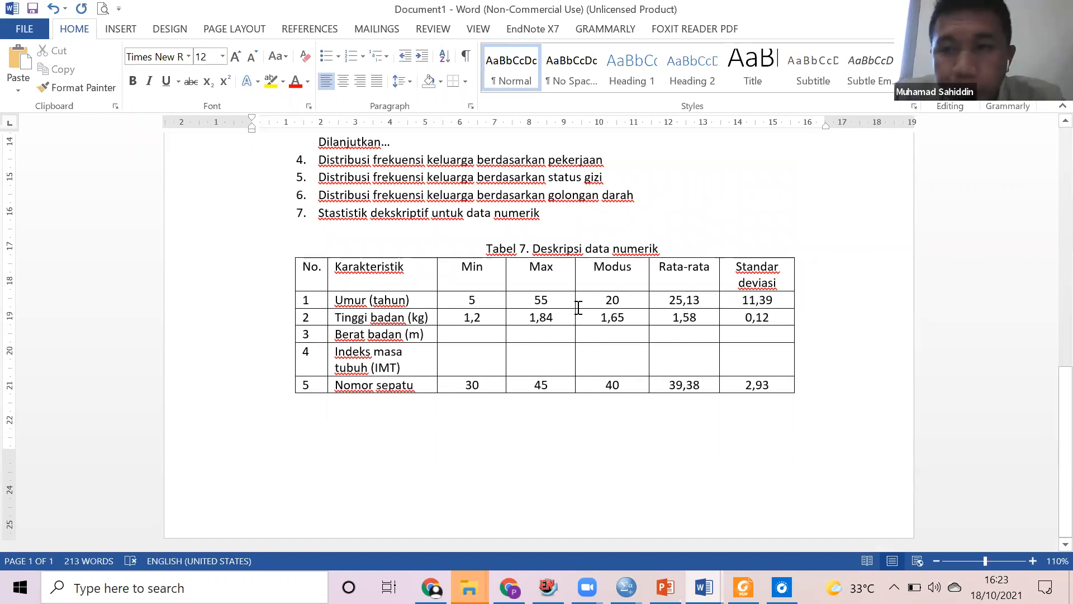
Apply the black List Tables style with horizontal rules and banded rows to the whole of Tabel 7.
{"action": "left_click", "coordinate": [288, 253]}
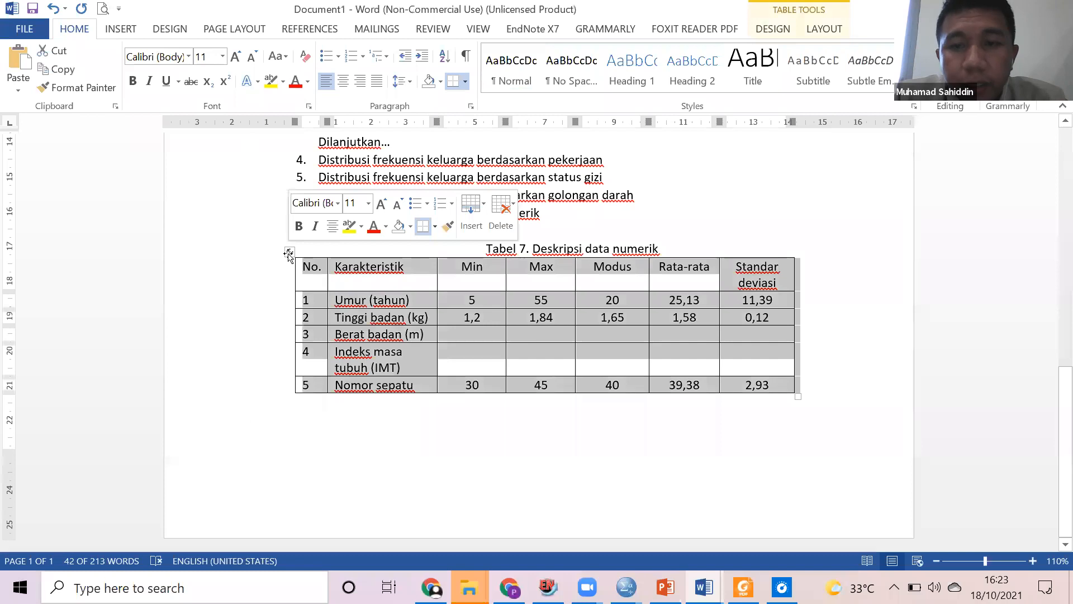
{"action": "left_click", "coordinate": [765, 29]}
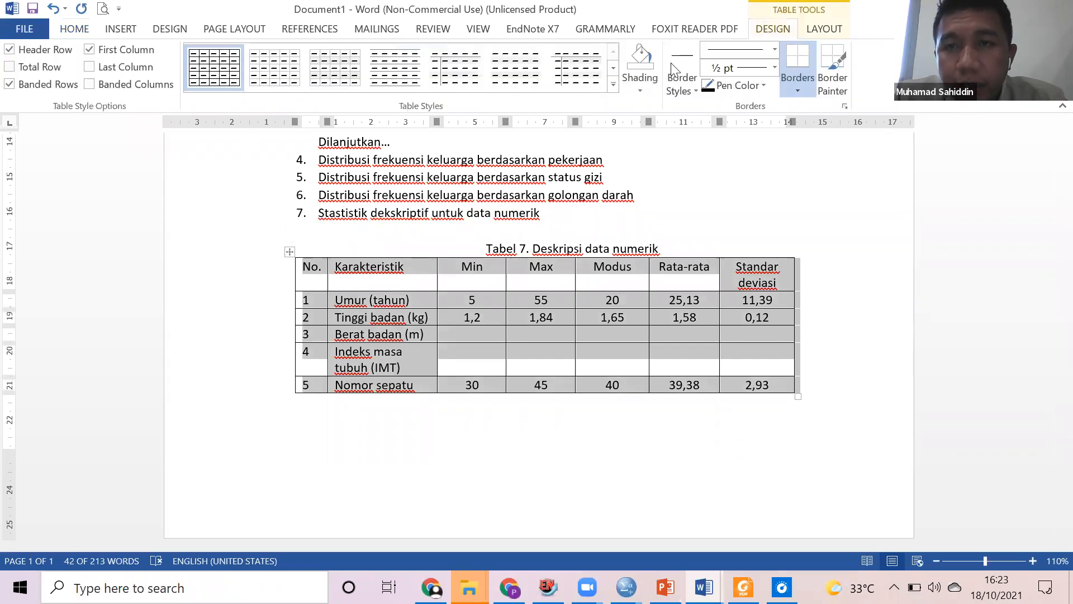
{"action": "left_click", "coordinate": [613, 84]}
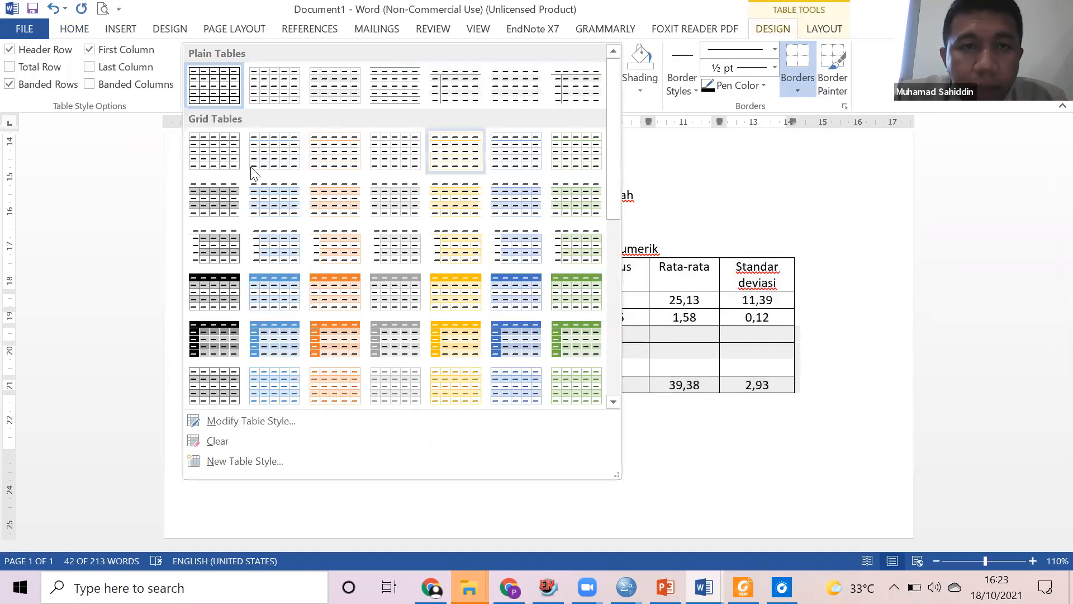
{"action": "scroll", "coordinate": [220, 185], "scroll_direction": "down", "scroll_amount": 6}
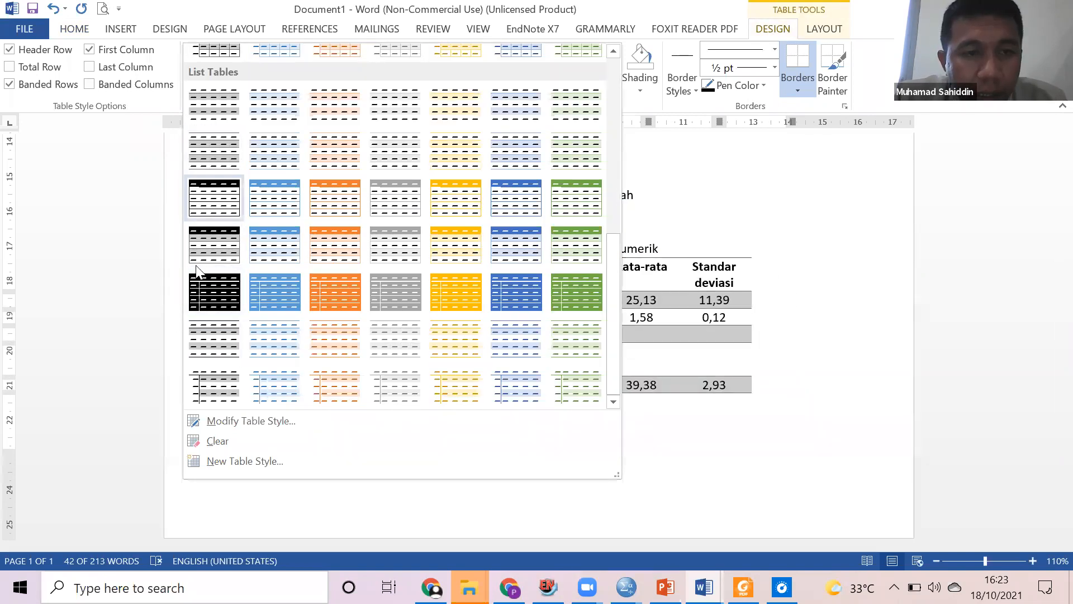
{"action": "left_click", "coordinate": [213, 348]}
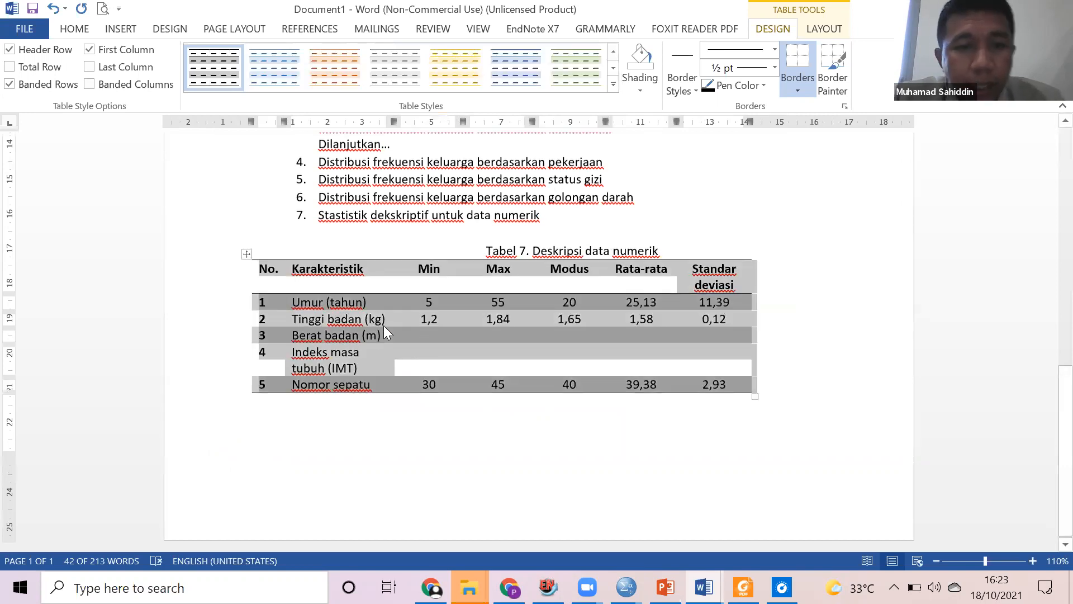
Center Tabel 7 on the page and remove its row shading and bold text.
{"action": "key", "text": "ctrl+e"}
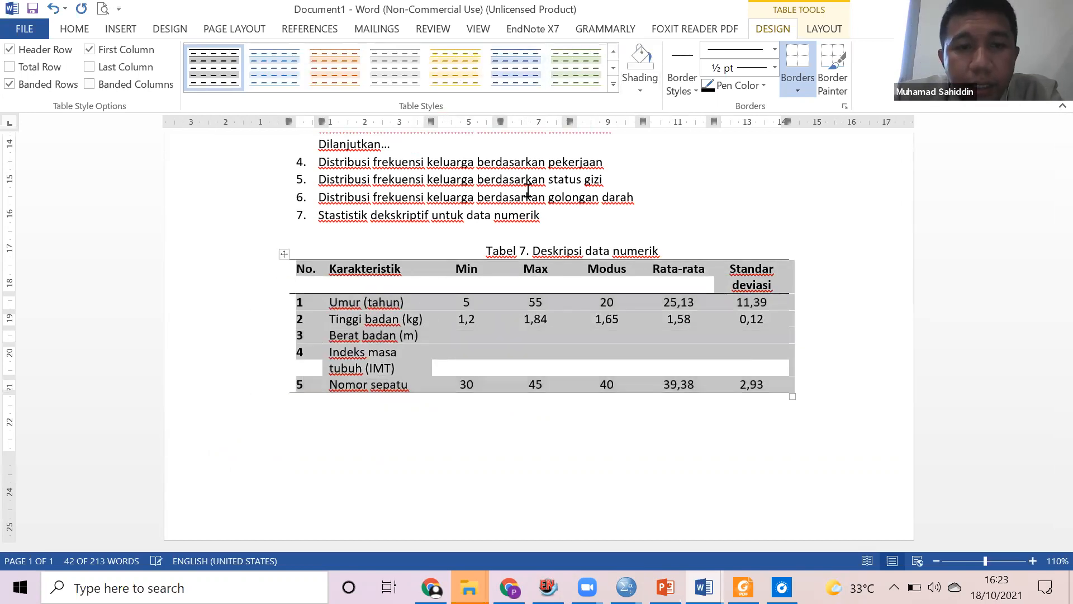
{"action": "left_click", "coordinate": [607, 352]}
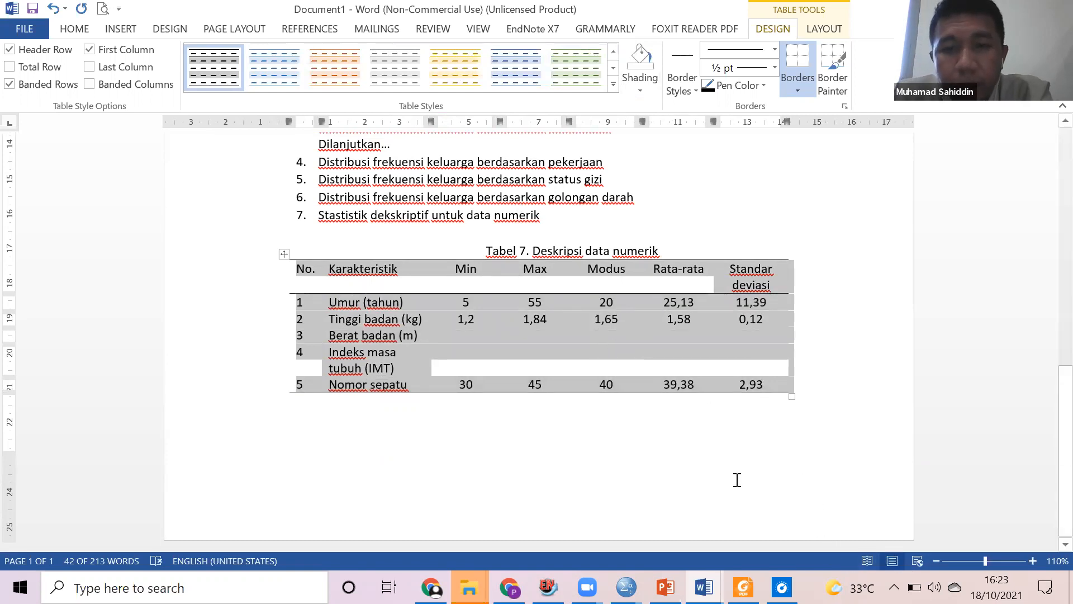
{"action": "left_click", "coordinate": [631, 400]}
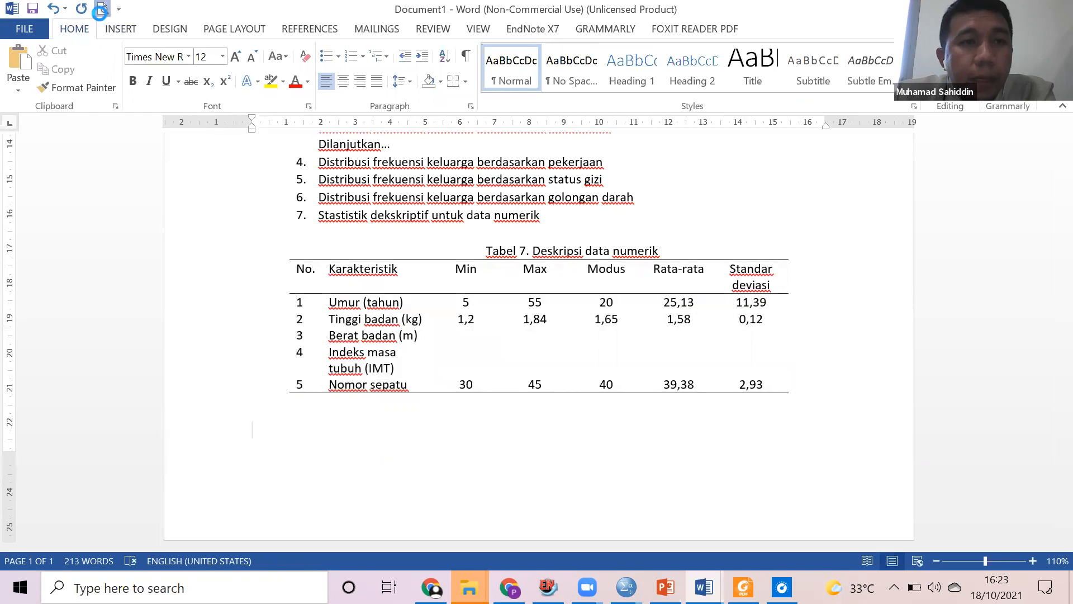
Examine the report's tables in the print preview, down to Tabel 7, and return to the document.
{"action": "key", "text": "ctrl+p"}
{"action": "scroll", "coordinate": [727, 276], "scroll_direction": "up", "scroll_amount": 4}
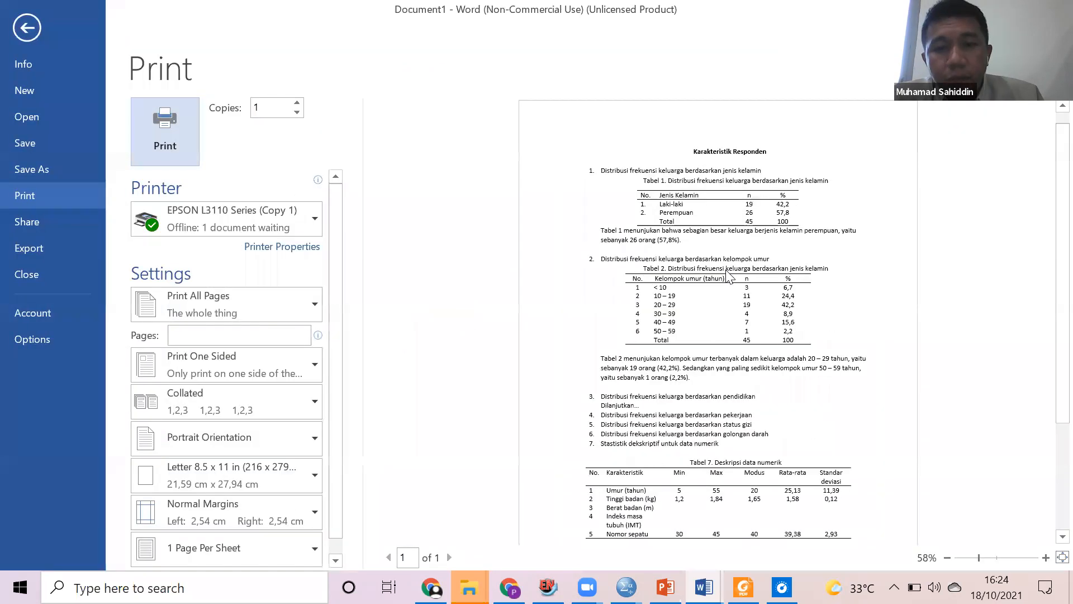
{"action": "scroll", "coordinate": [727, 275], "scroll_direction": "down", "scroll_amount": 3}
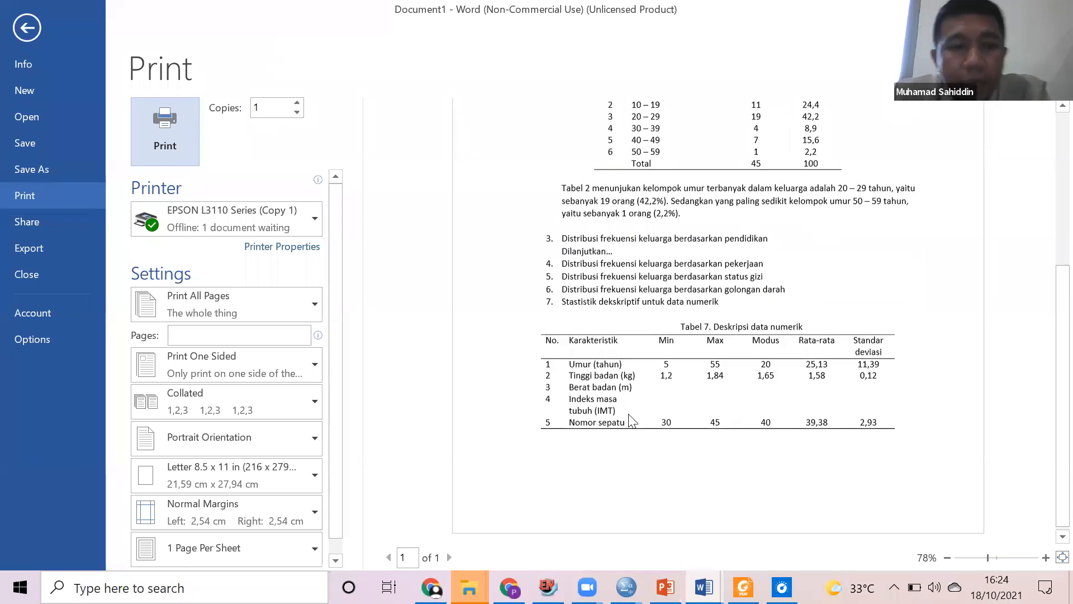
{"action": "scroll", "coordinate": [582, 366], "scroll_direction": "down", "scroll_amount": 1}
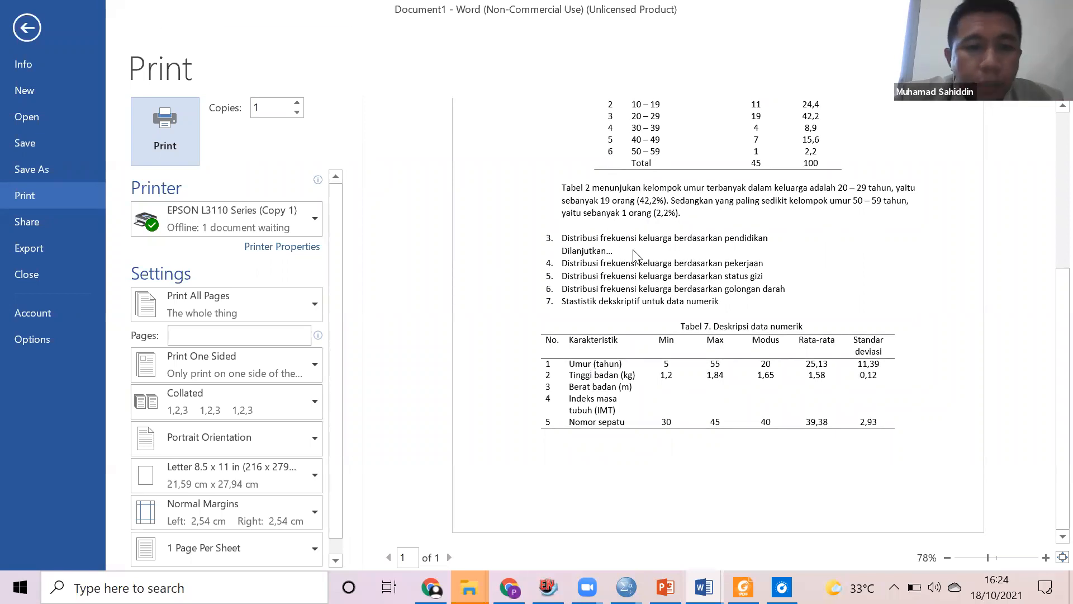
{"action": "key", "text": "Escape"}
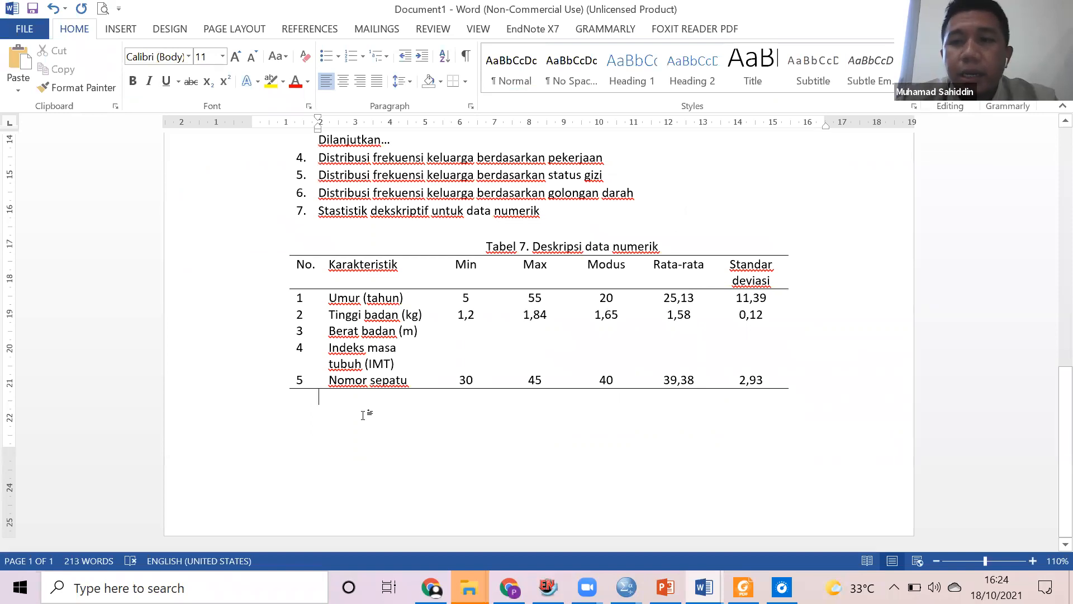
Below Tabel 7, write the interpretation text "Tabel 7 menunjukan umur terrendah dalam keluarga adalah 5 tahun".
{"action": "key", "text": "Return"}
{"action": "type", "text": "tael"}
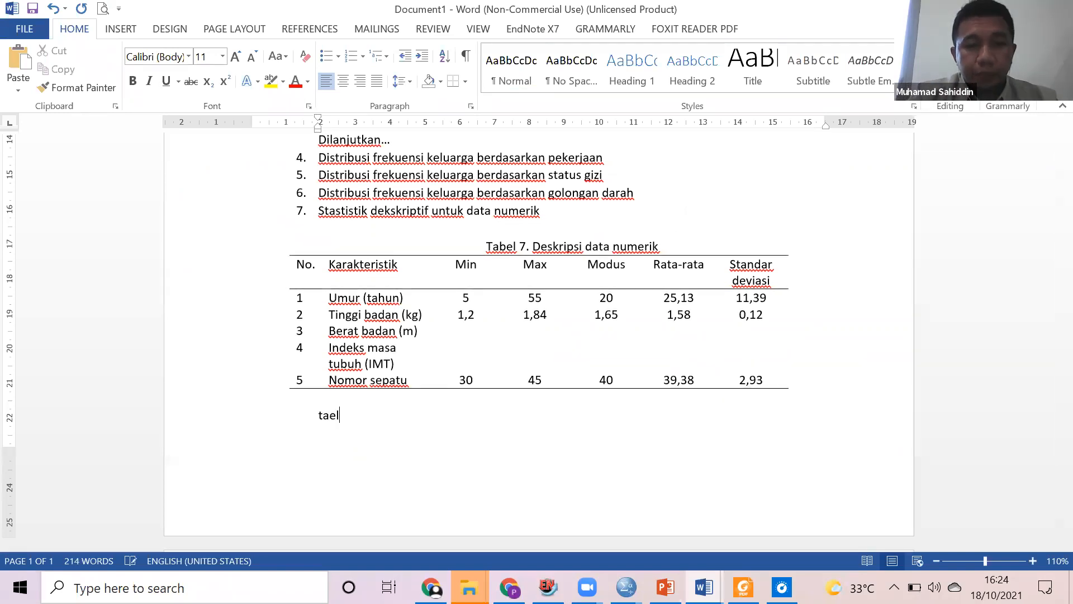
{"action": "key", "text": "BackSpace"}
{"action": "type", "text": "bel "}
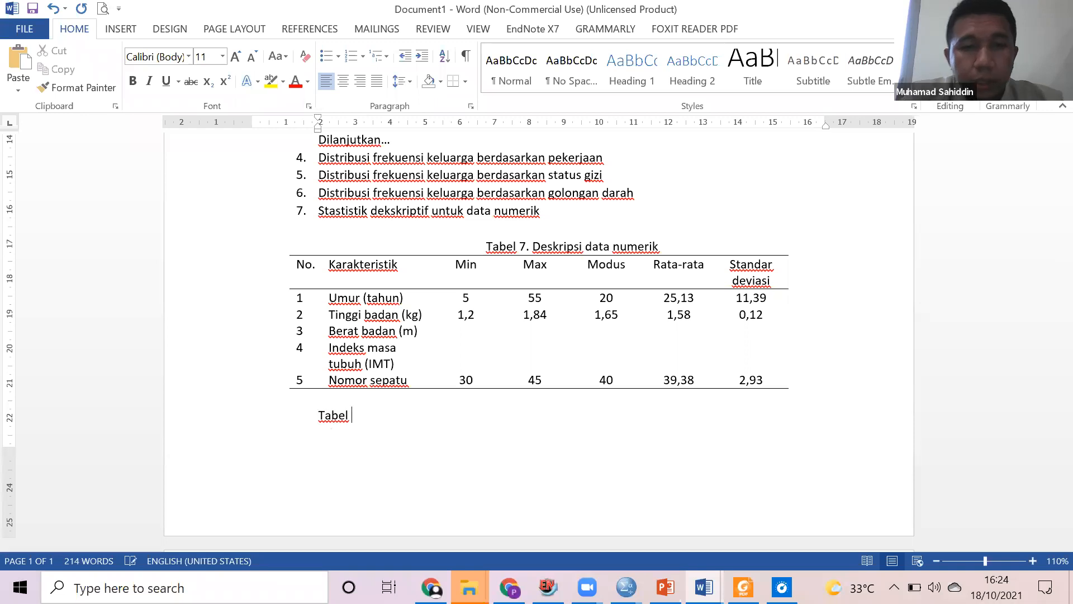
{"action": "type", "text": "7 menunjukan"}
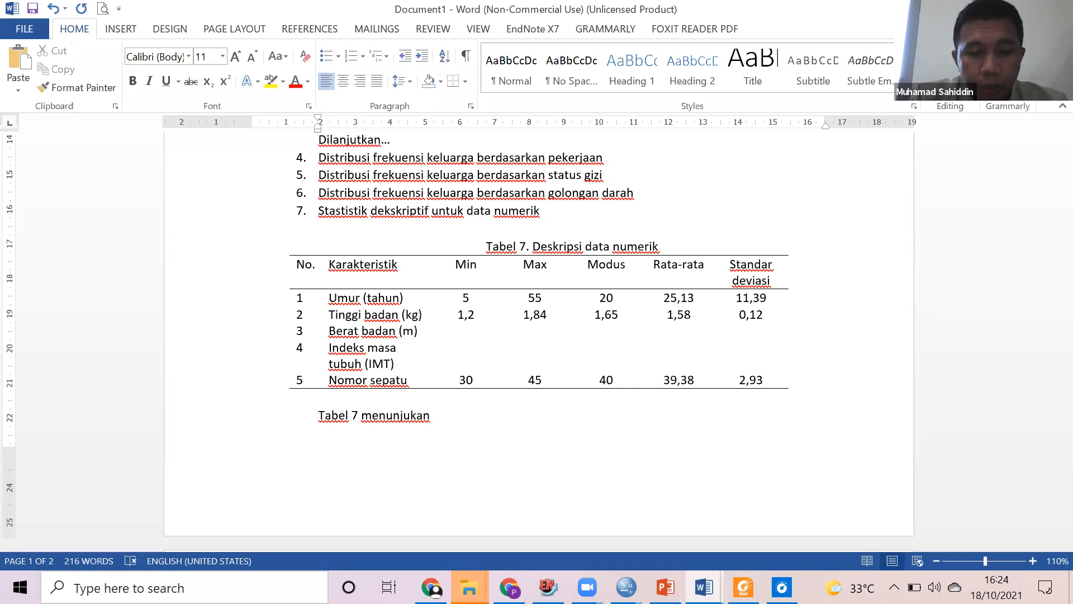
{"action": "type", "text": "umur terrendah dalam keluarga adalah 5 tahun"}
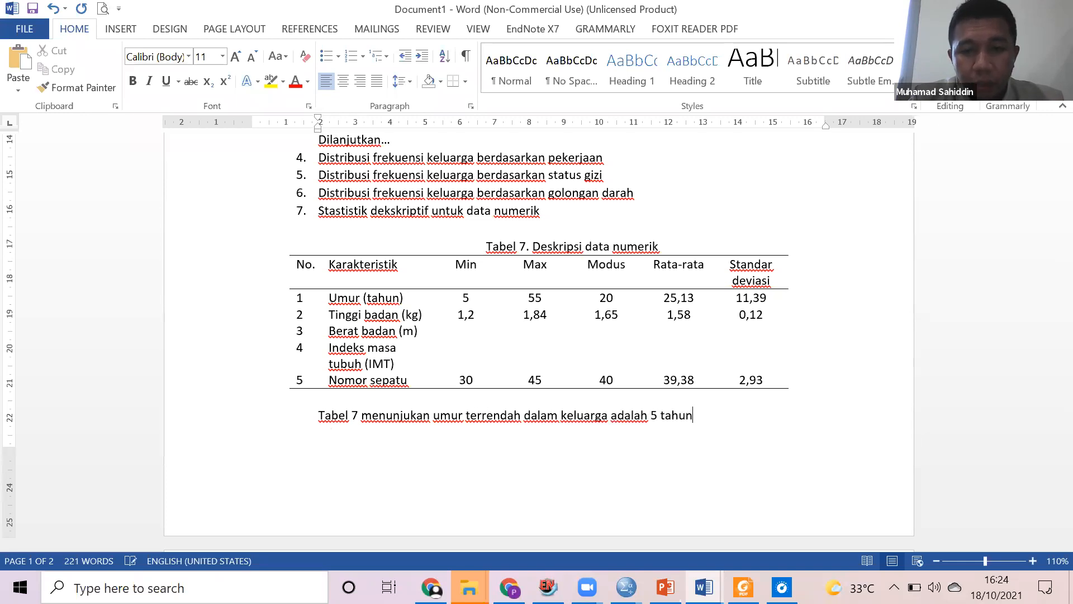
{"action": "type", "text": "."}
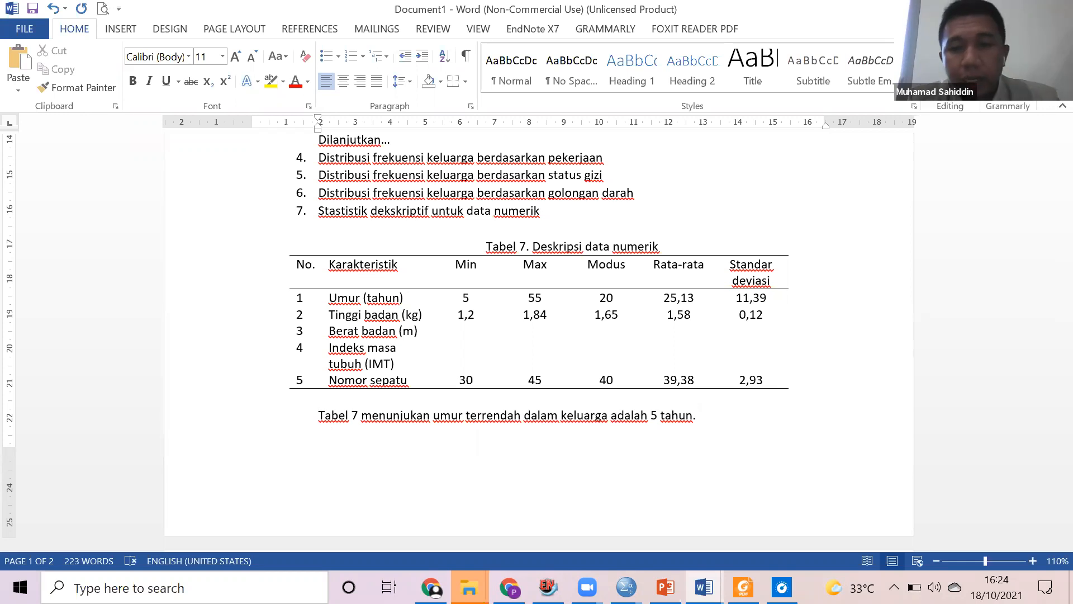
{"action": "key", "text": "BackSpace"}
{"action": "key", "text": "BackSpace"}
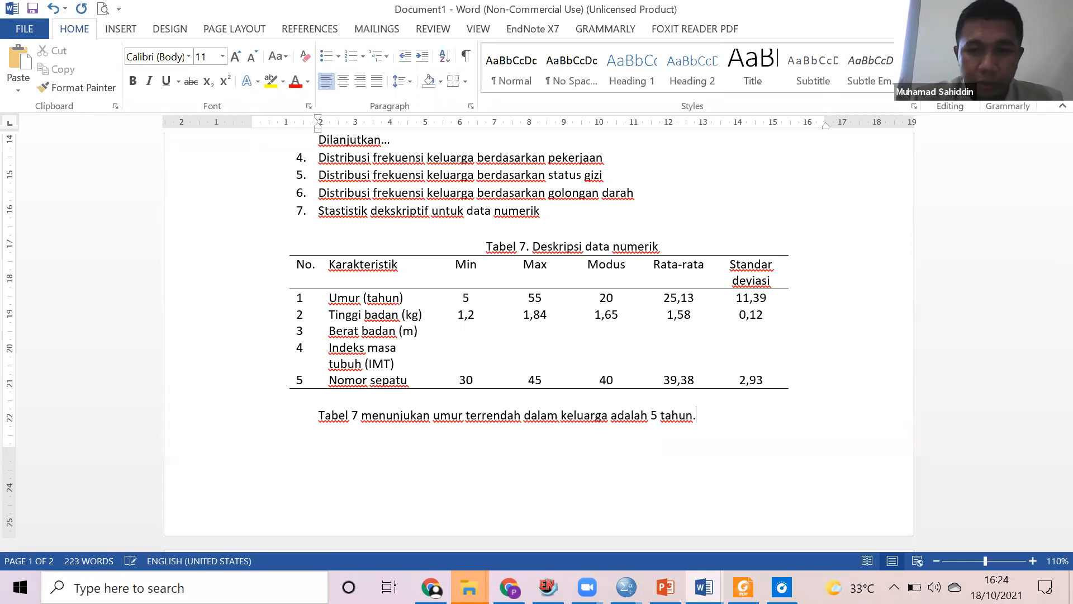
{"action": "type", "text": "dan"}
{"action": "key", "text": "BackSpace"}
{"action": "key", "text": "BackSpace"}
{"action": "key", "text": "BackSpace"}
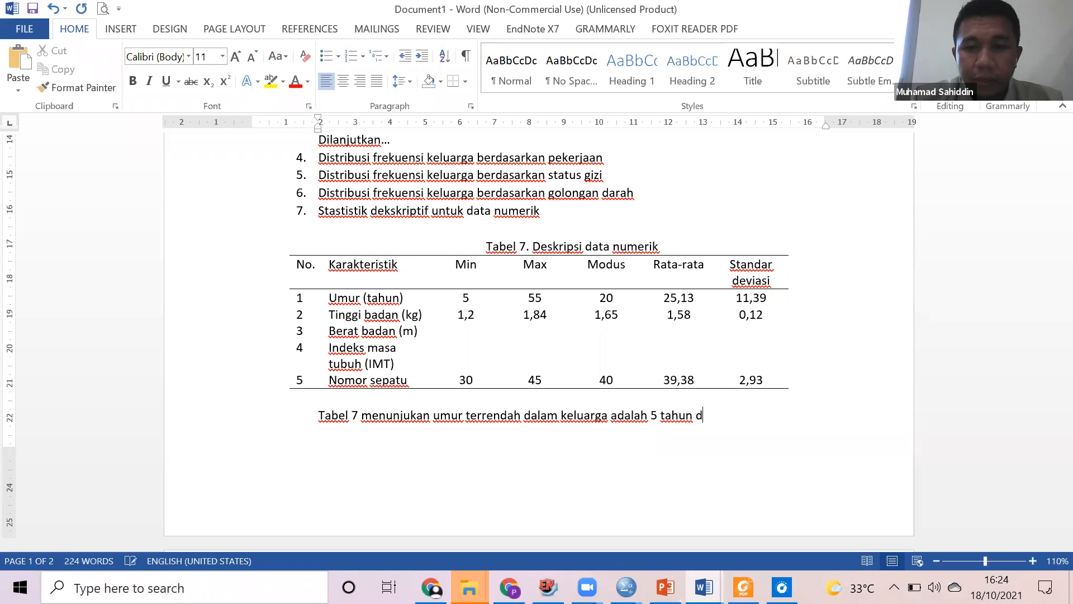
{"action": "key", "text": "BackSpace"}
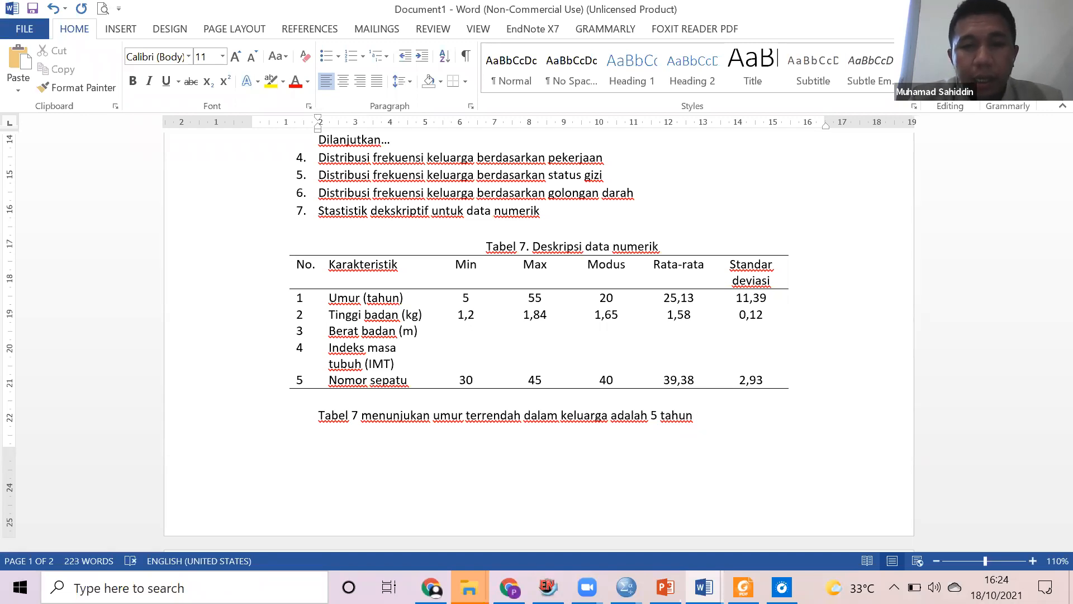
Delete the wording after "Tabel 7 menunjukan" in the interpretation sentence below Tabel 7.
{"action": "key", "text": "BackSpace"}
{"action": "key", "text": "BackSpace"}
{"action": "key", "text": "BackSpace"}
{"action": "key", "text": "BackSpace"}
{"action": "key", "text": "BackSpace"}
{"action": "key", "text": "BackSpace"}
{"action": "key", "text": "BackSpace"}
{"action": "key", "text": "BackSpace"}
{"action": "key", "text": "BackSpace"}
{"action": "key", "text": "BackSpace"}
{"action": "key", "text": "BackSpace"}
{"action": "key", "text": "BackSpace"}
{"action": "key", "text": "BackSpace"}
{"action": "key", "text": "BackSpace"}
{"action": "key", "text": "BackSpace"}
{"action": "key", "text": "BackSpace"}
{"action": "key", "text": "BackSpace"}
{"action": "key", "text": "BackSpace"}
{"action": "key", "text": "BackSpace"}
{"action": "key", "text": "BackSpace"}
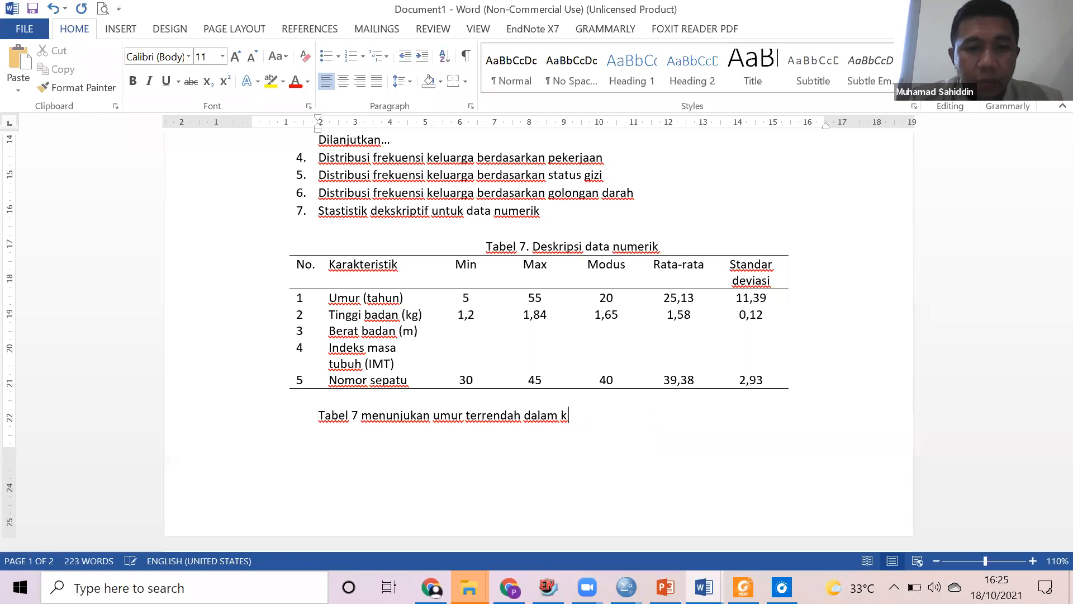
{"action": "key", "text": "BackSpace"}
{"action": "key", "text": "BackSpace"}
{"action": "key", "text": "BackSpace"}
{"action": "key", "text": "BackSpace"}
{"action": "key", "text": "BackSpace"}
{"action": "key", "text": "BackSpace"}
{"action": "key", "text": "BackSpace"}
{"action": "type", "text": "an "}
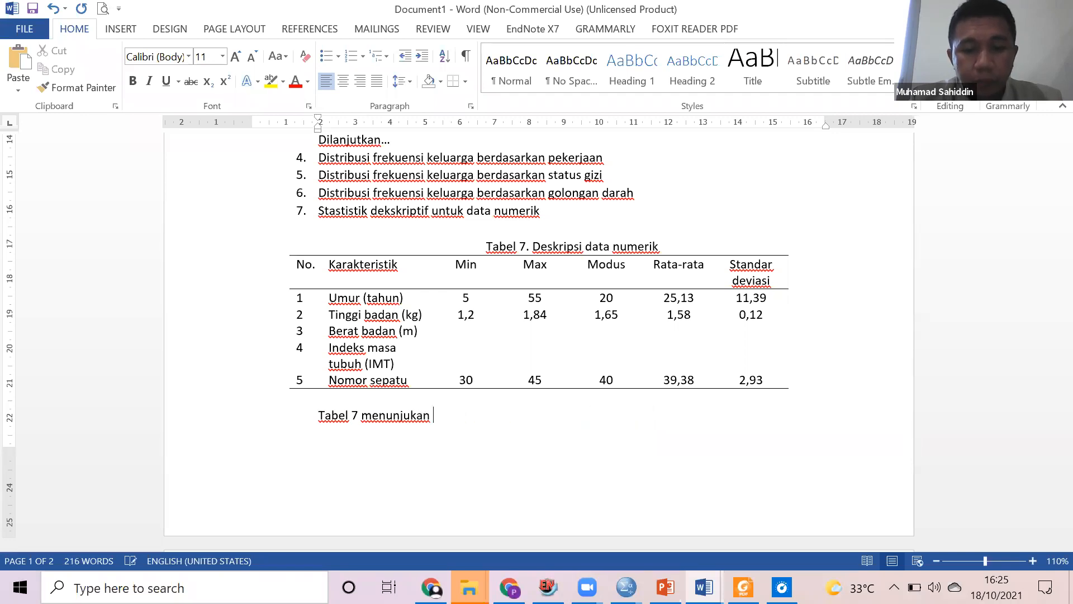
Continue the interpretation sentence with "rata- rata umur dalam keluarga adalah 25,13".
{"action": "type", "text": "rata- rata um"}
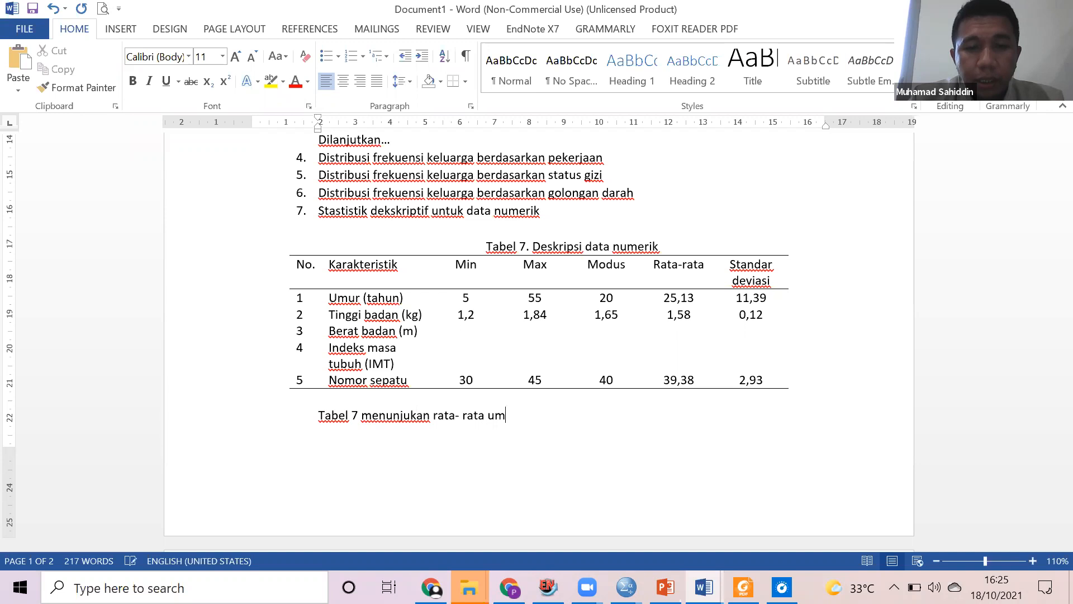
{"action": "type", "text": "ur dal"}
{"action": "key", "text": "BackSpace"}
{"action": "key", "text": "BackSpace"}
{"action": "type", "text": "alam keluarga"}
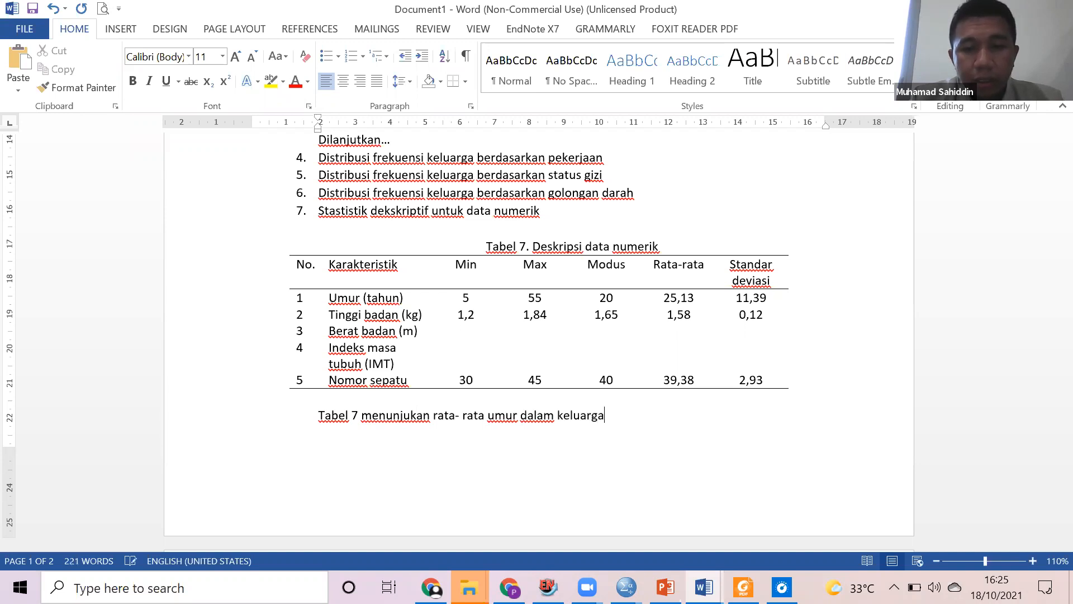
{"action": "type", "text": " adalah 25,13"}
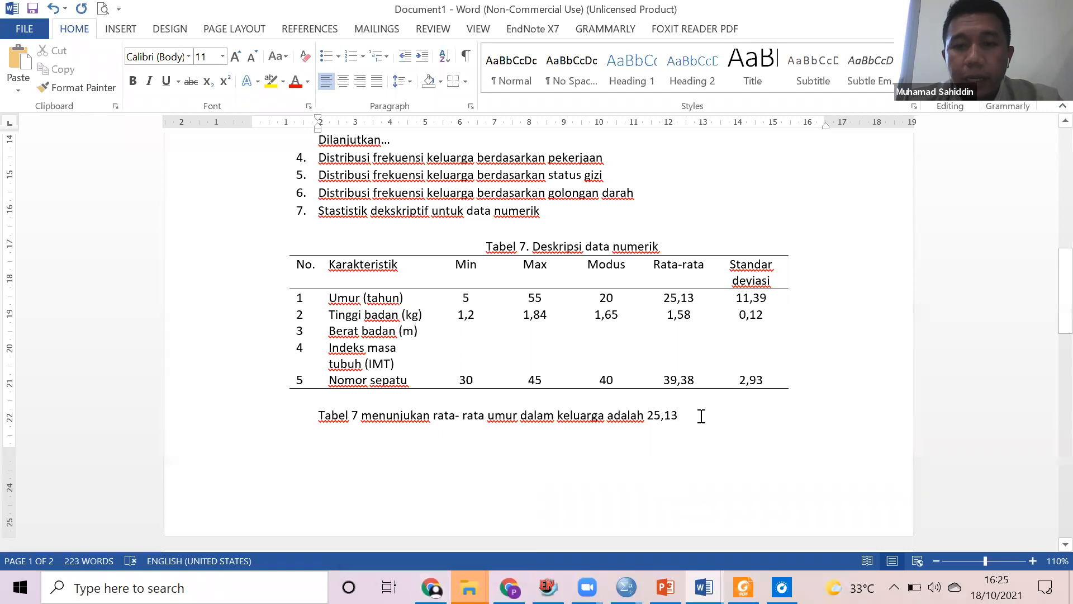
Complete the mean age with a ± symbol and "11,39 tahun." directly after 25,13.
{"action": "left_click", "coordinate": [121, 29]}
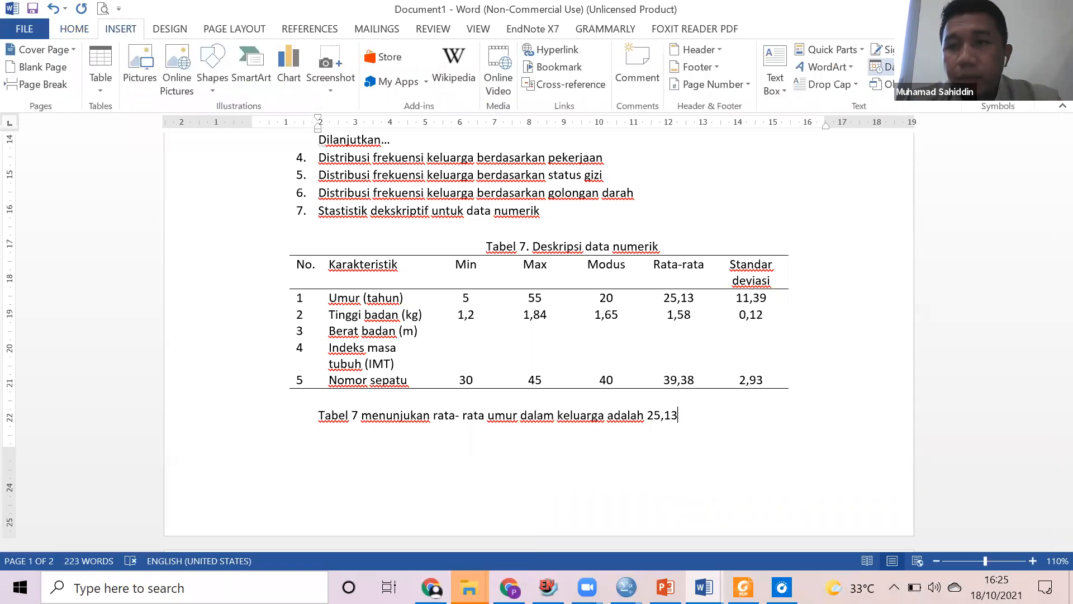
{"action": "left_click", "coordinate": [1017, 69]}
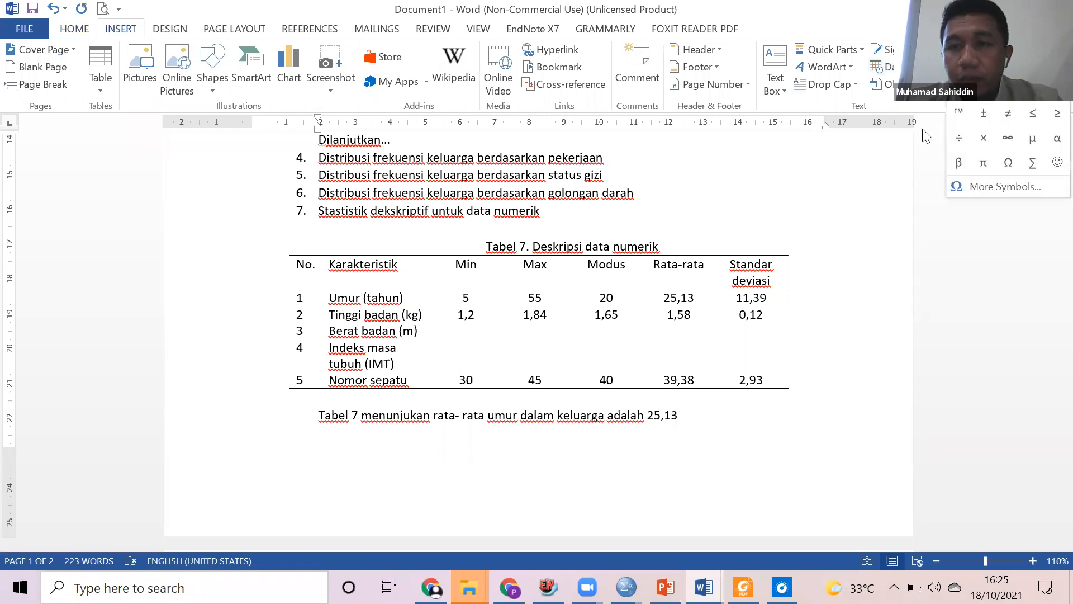
{"action": "left_click", "coordinate": [985, 114]}
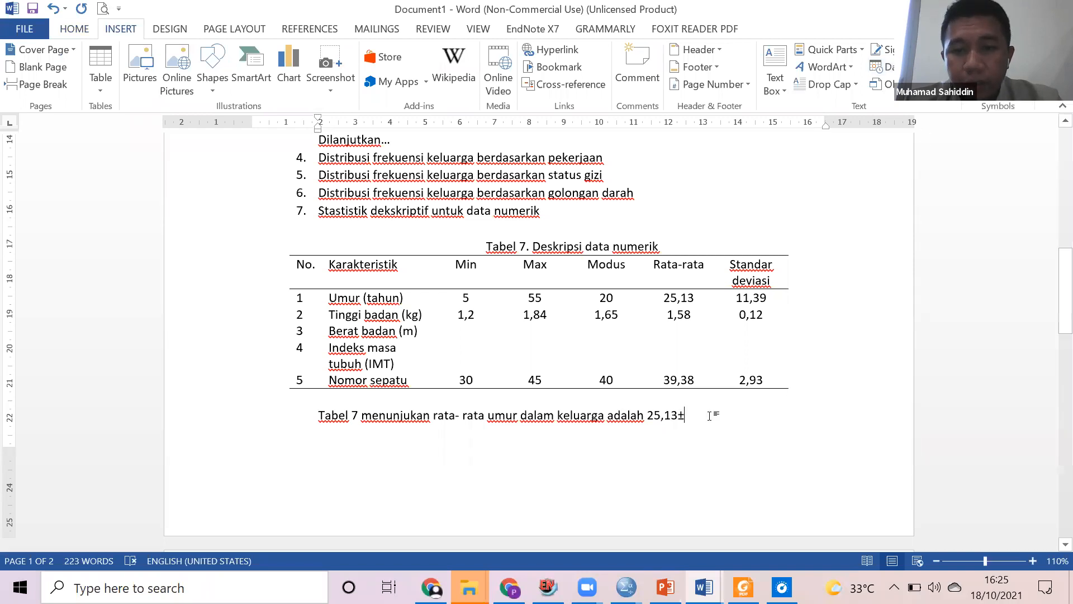
{"action": "key", "text": "BackSpace"}
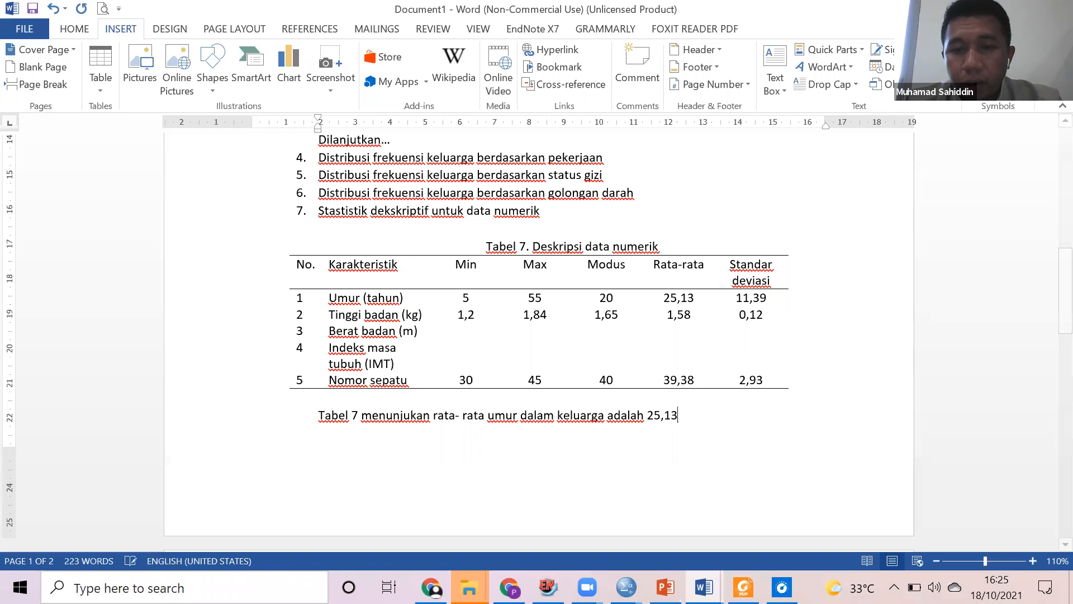
{"action": "left_click", "coordinate": [985, 113]}
{"action": "type", "text": "11,39 tahun"}
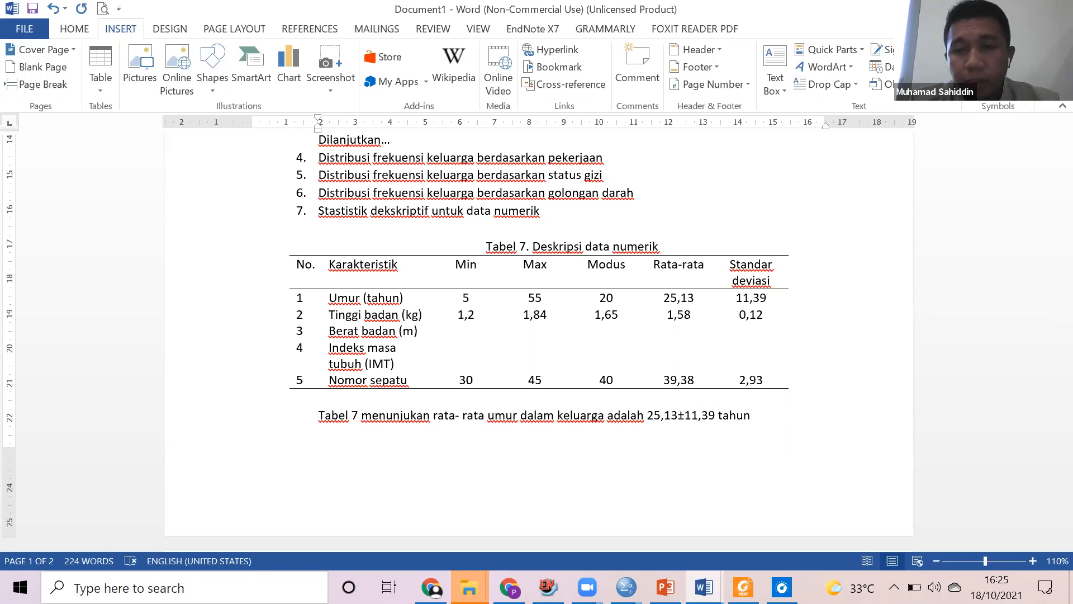
{"action": "type", "text": ","}
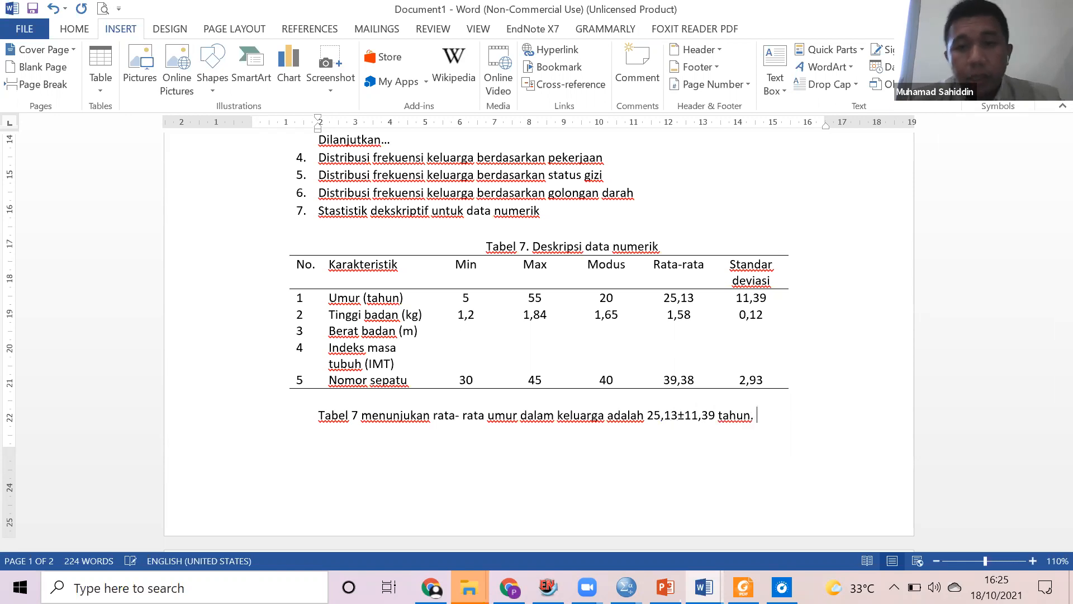
Add the height sentence "Berdasarkan tinggi badan, tinggi badan tertinggi adalah 1,84 m" at the end of the paragraph.
{"action": "left_click_drag", "start_coordinate": [469, 302], "coordinate": [771, 300]}
{"action": "left_click", "coordinate": [796, 413]}
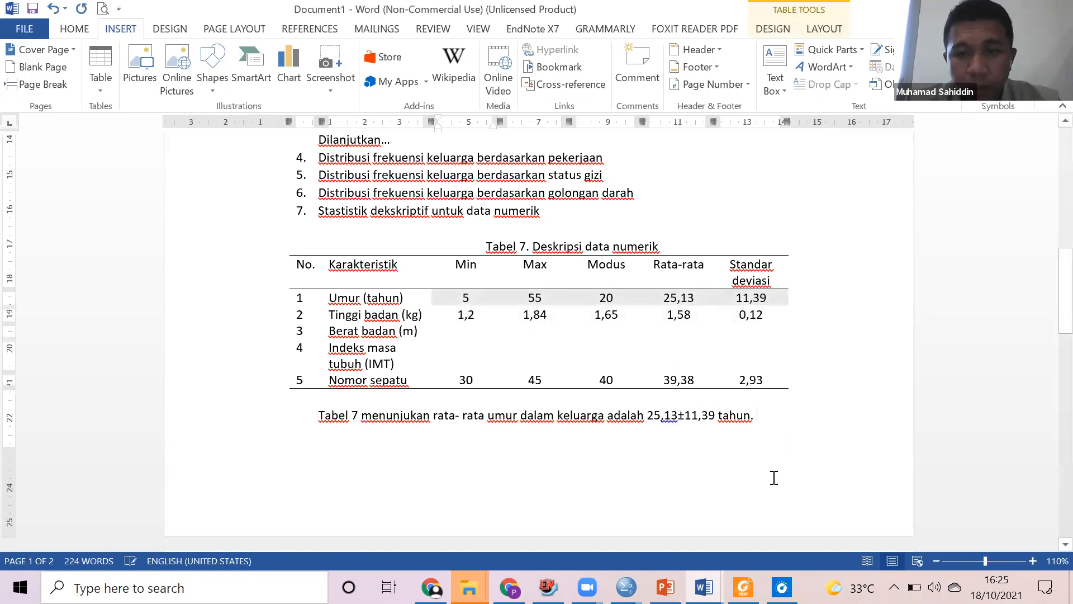
{"action": "scroll", "coordinate": [772, 500], "scroll_direction": "down", "scroll_amount": 1}
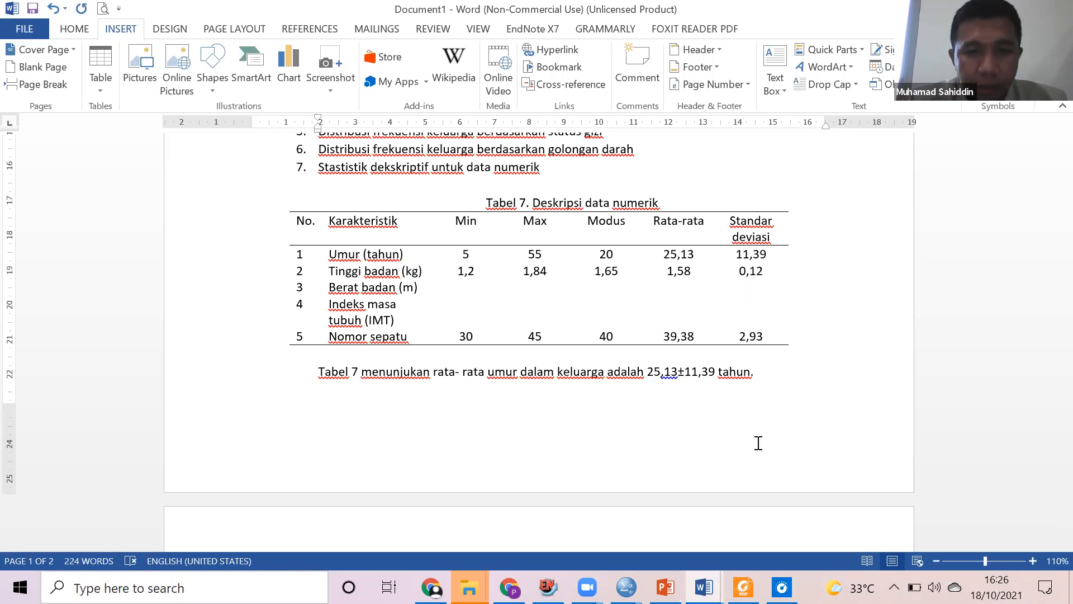
{"action": "type", "text": "berdasar"}
{"action": "type", "text": "kan tinggi b"}
{"action": "type", "text": "adan, "}
{"action": "type", "text": "tinggi "}
{"action": "type", "text": "badan tertingg"}
{"action": "type", "text": "i adalah "}
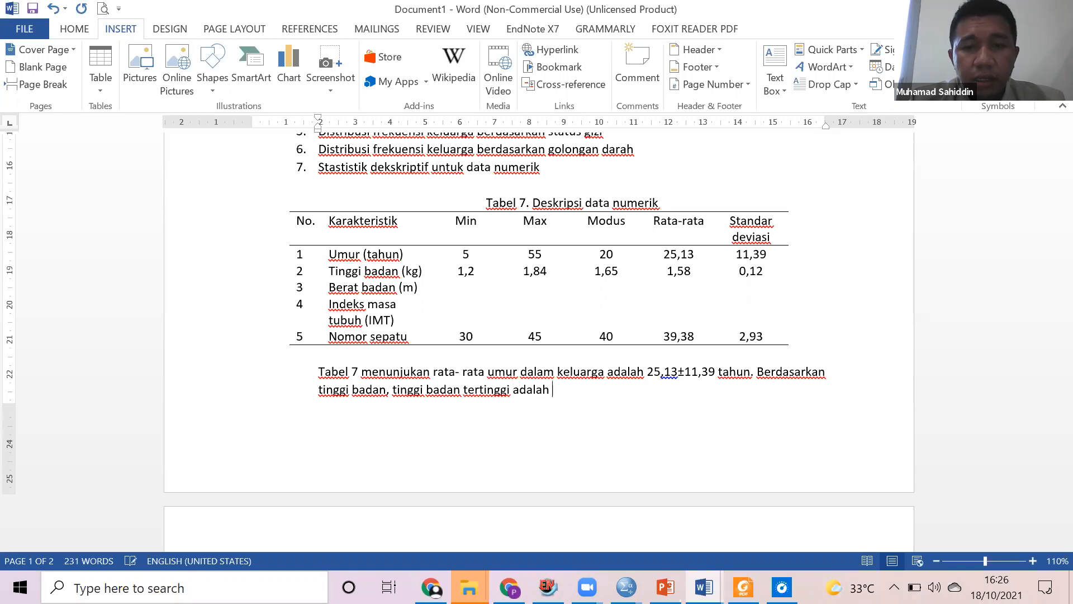
{"action": "type", "text": "1,84"}
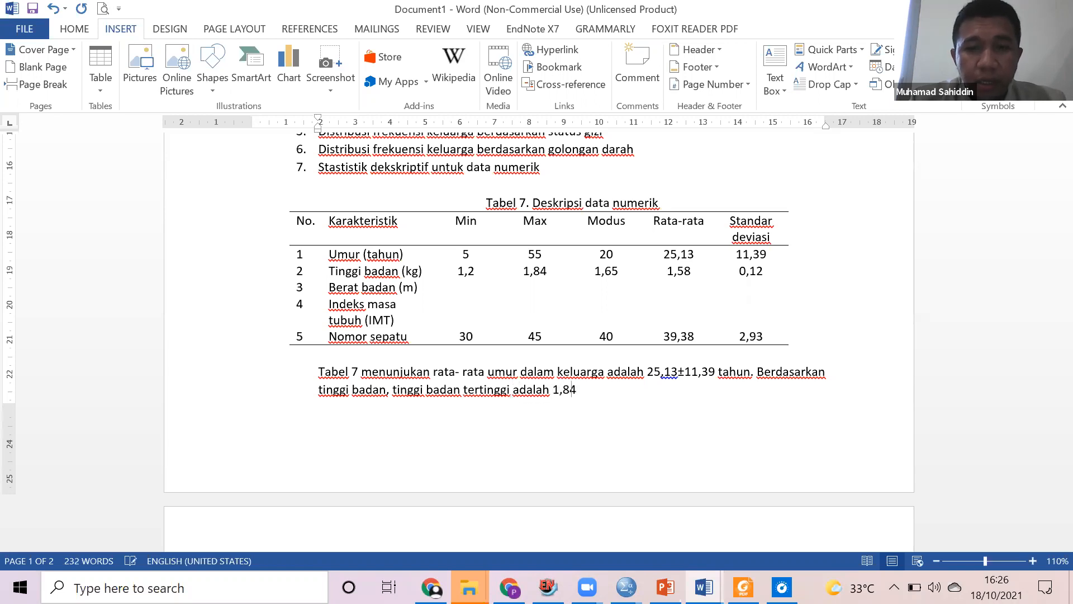
{"action": "type", "text": " m"}
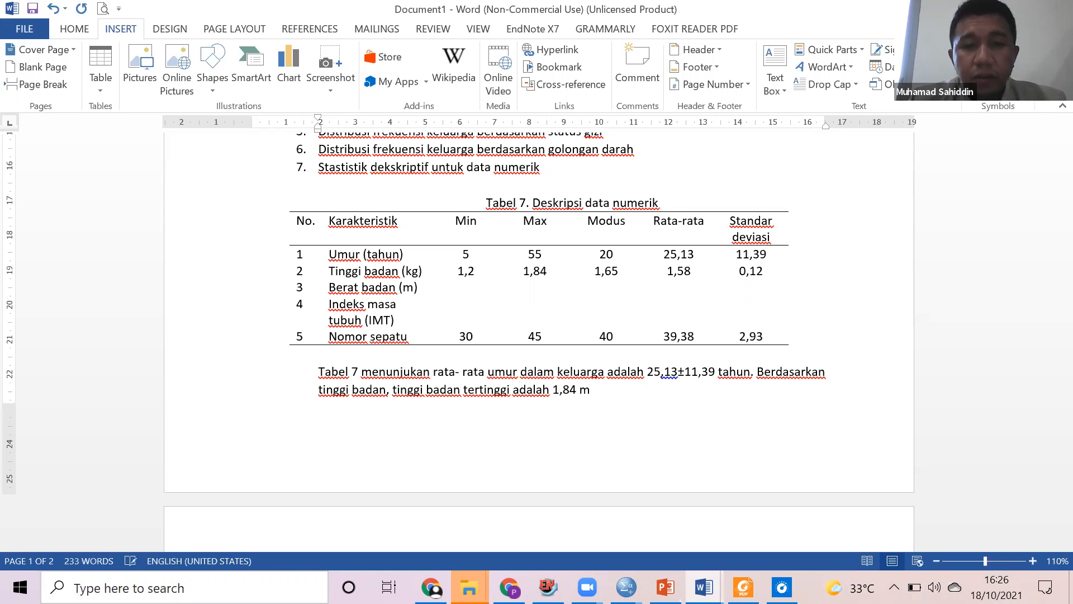
Insert "rata – ratanya adalah 1,58±0,12 tahun, dengan" before "tinggi badan tertinggi" and end the height sentence with a full stop.
{"action": "left_click", "coordinate": [393, 390]}
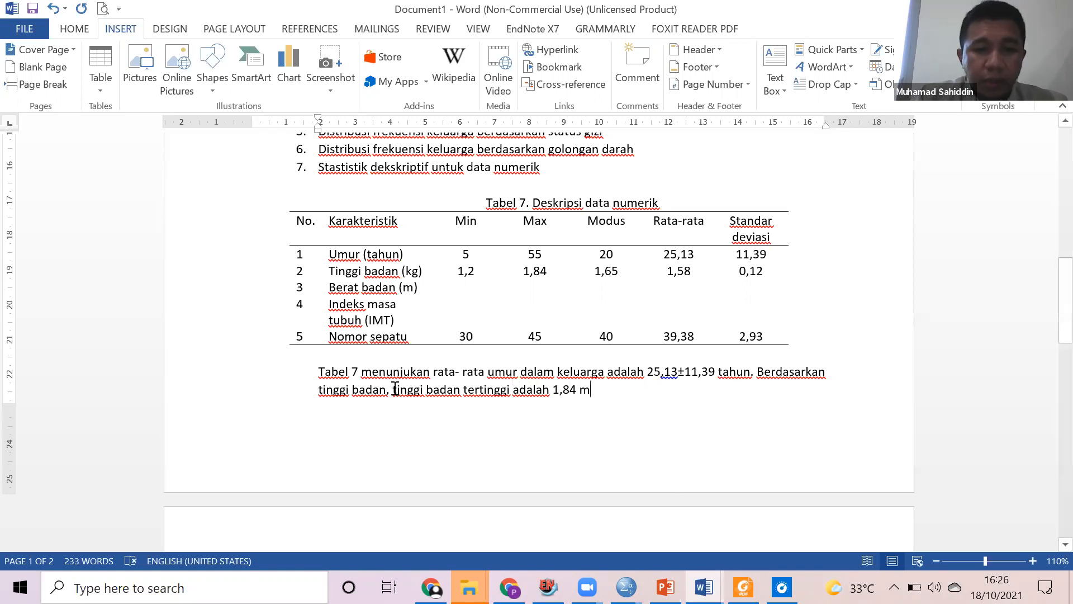
{"action": "type", "text": "rata - ratanya adalah 1,58"}
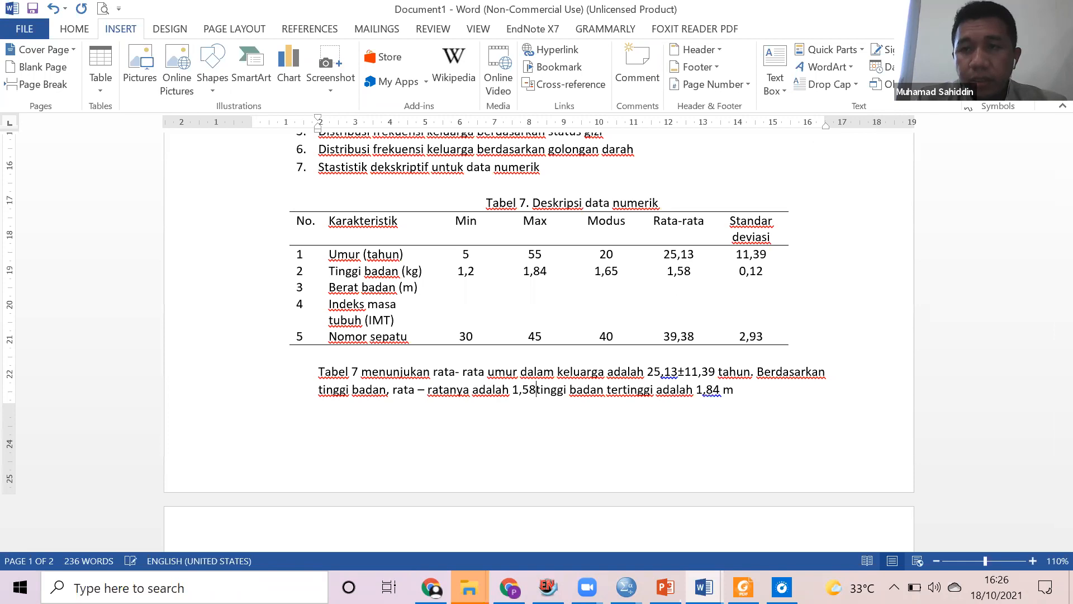
{"action": "type", "text": "±"}
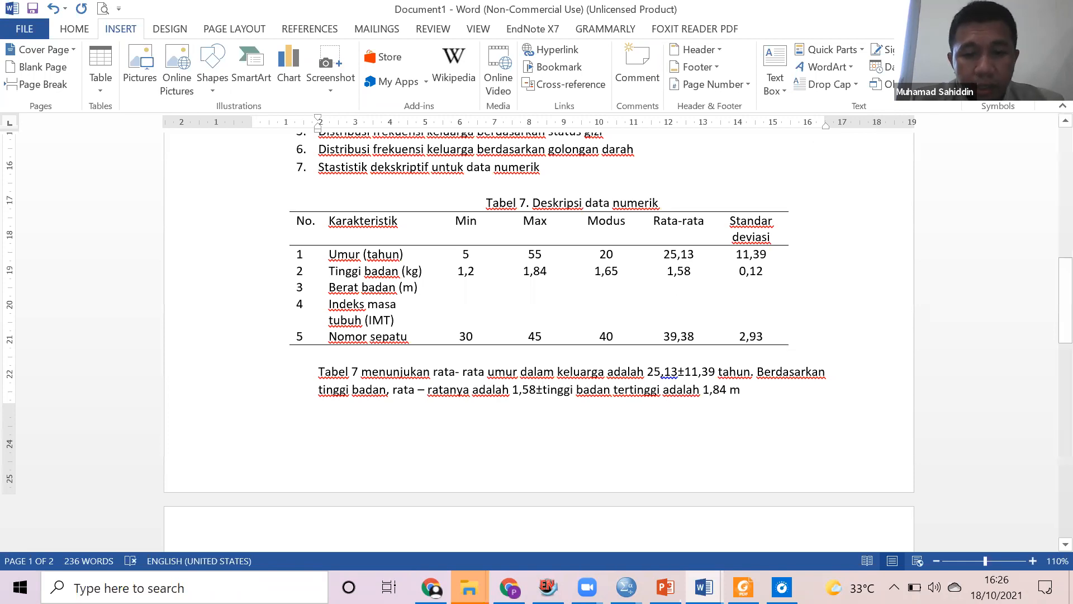
{"action": "type", "text": "0,"}
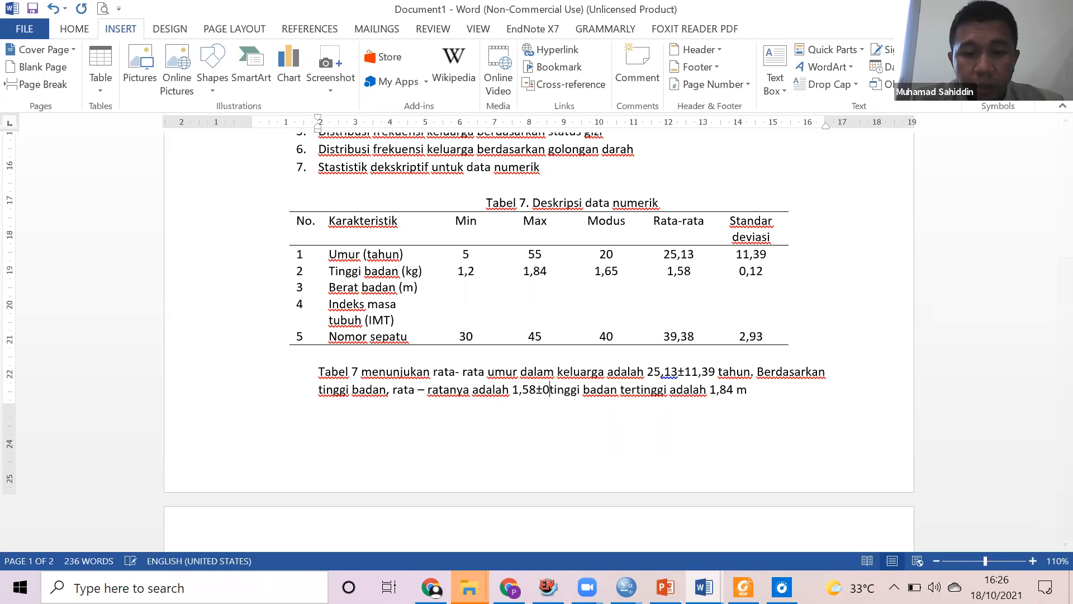
{"action": "type", "text": "12"}
{"action": "type", "text": " tahu"}
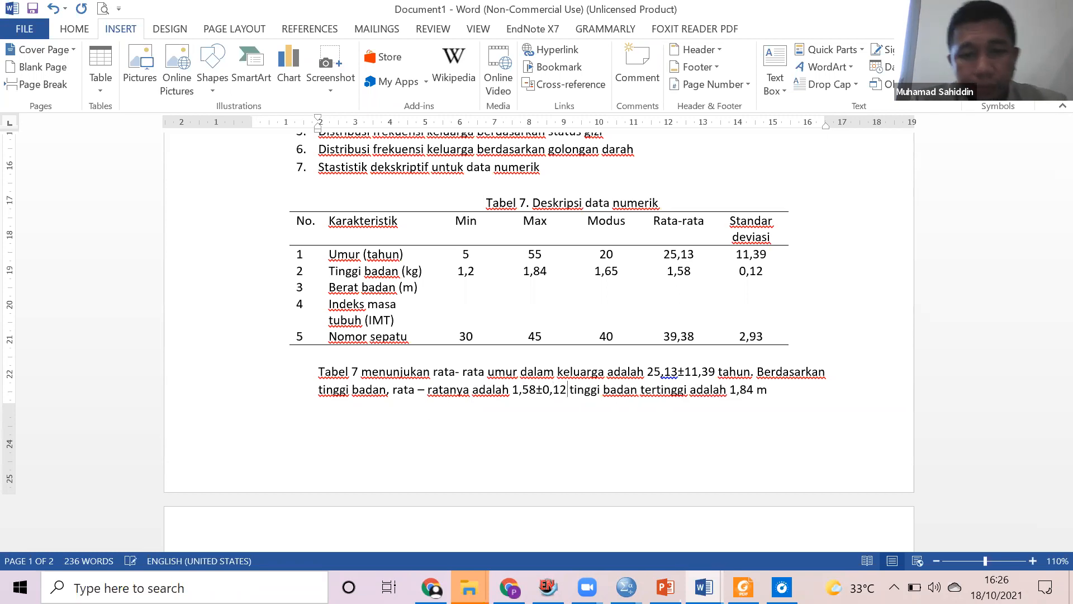
{"action": "type", "text": "n"}
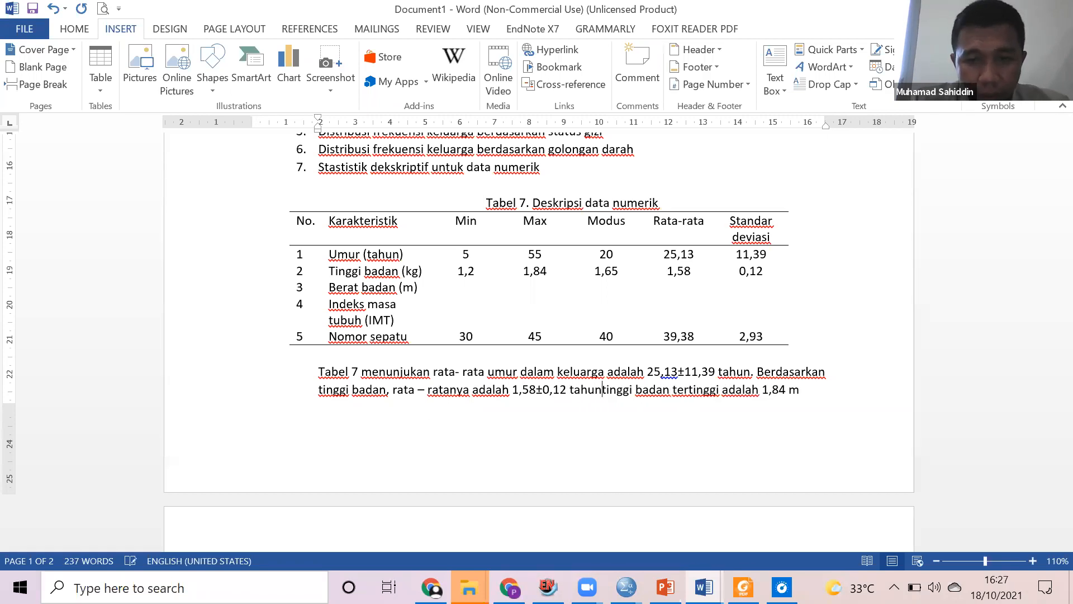
{"action": "type", "text": ", dengan"}
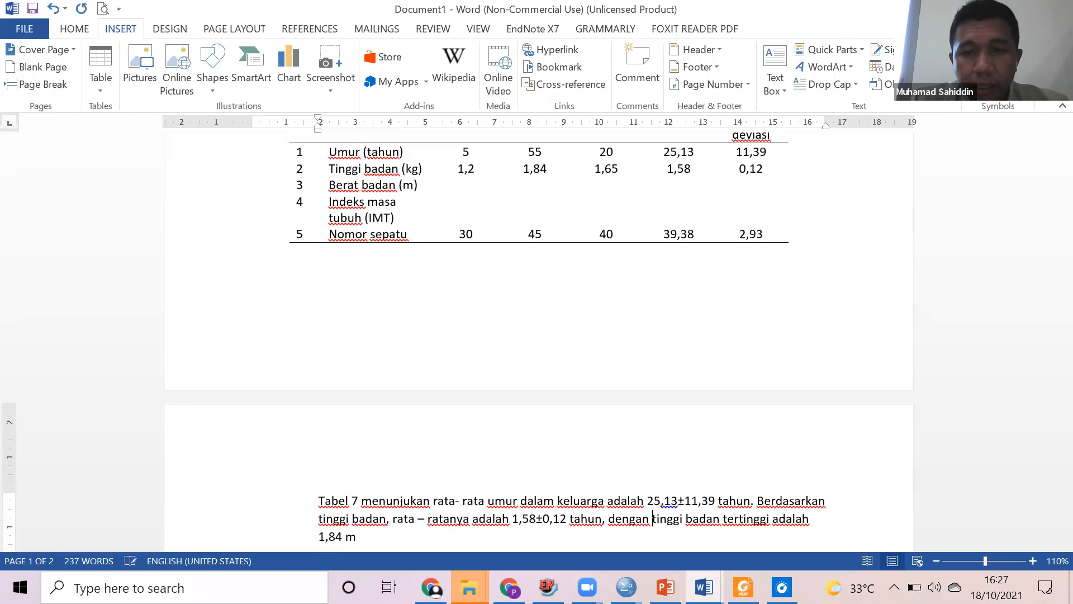
{"action": "left_click", "coordinate": [374, 535]}
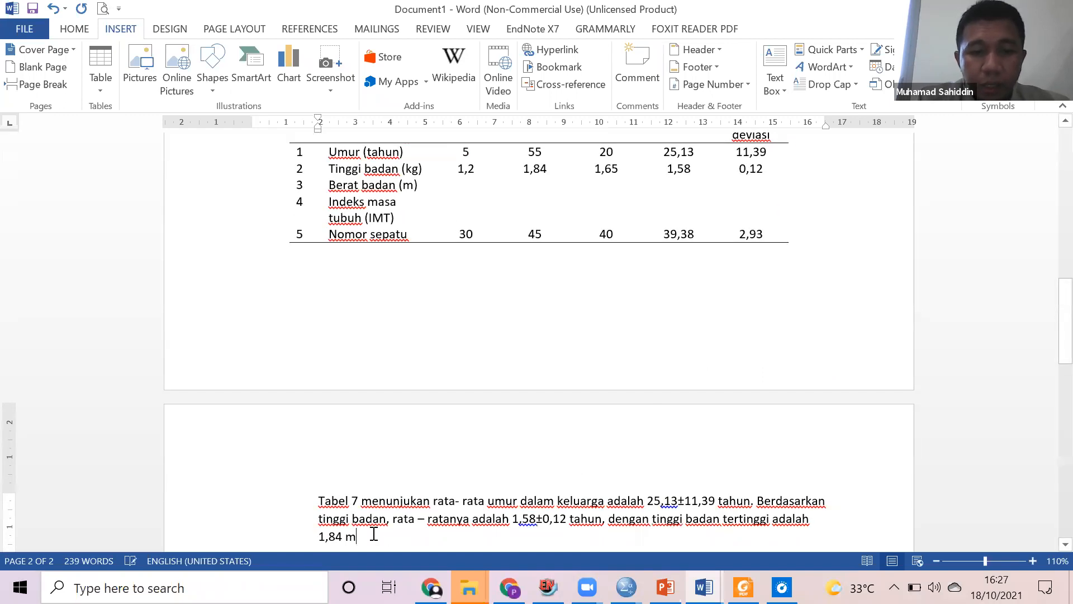
{"action": "type", "text": "."}
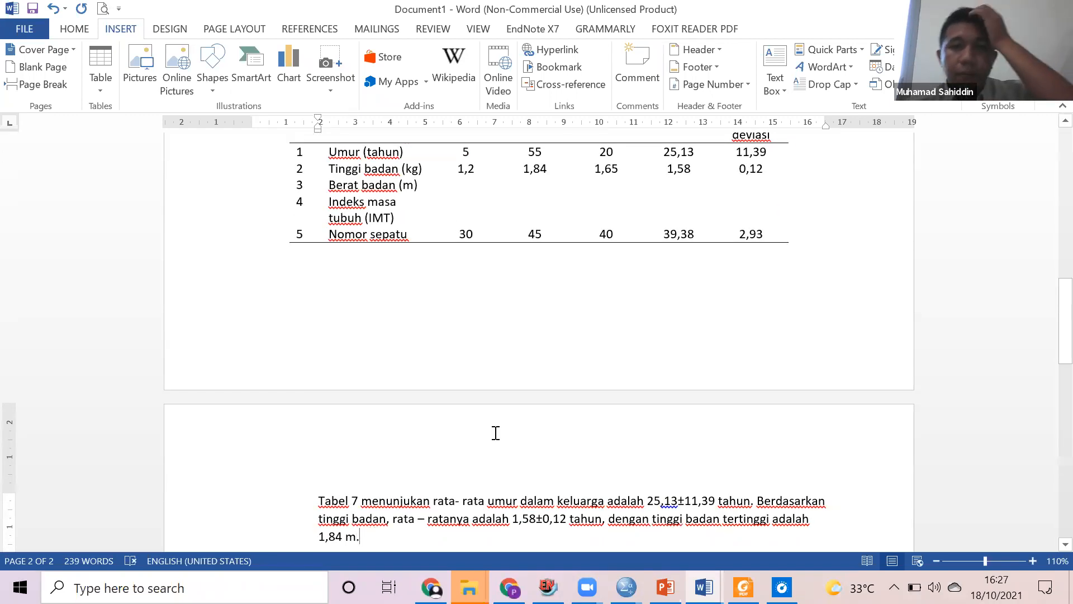
Review the values in Tabel 7 against the interpretation paragraph on the following page.
{"action": "scroll", "coordinate": [494, 434], "scroll_direction": "down", "scroll_amount": 3}
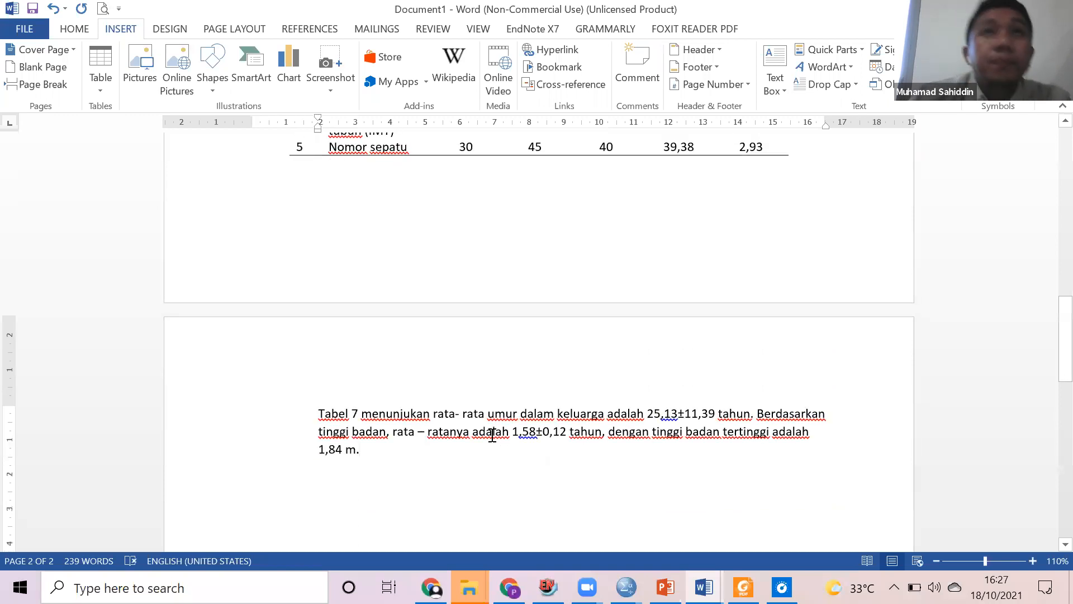
{"action": "scroll", "coordinate": [492, 434], "scroll_direction": "up", "scroll_amount": 4}
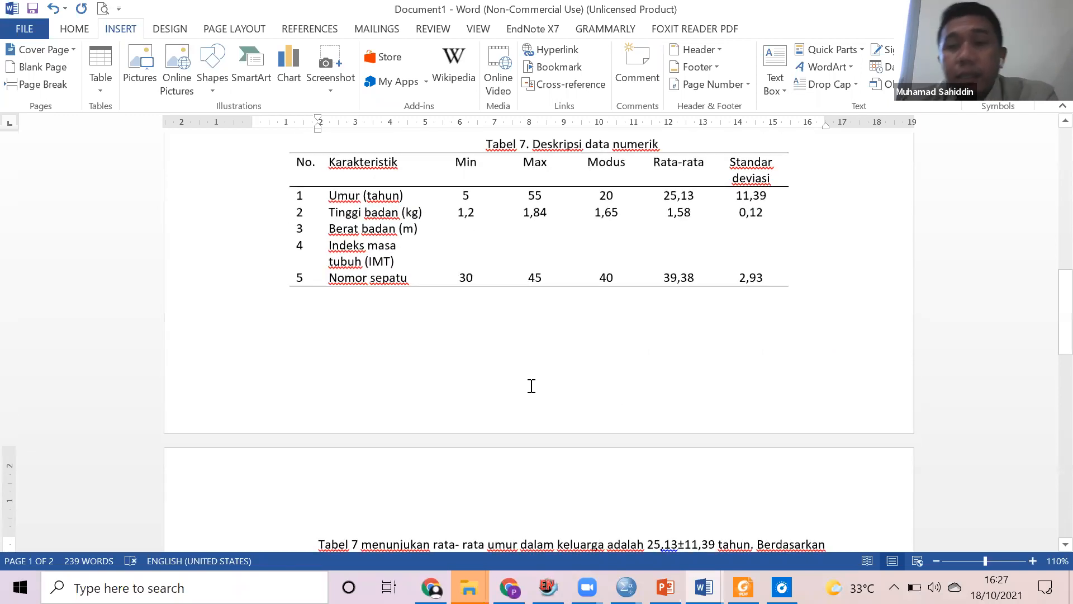
{"action": "scroll", "coordinate": [473, 367], "scroll_direction": "down", "scroll_amount": 4}
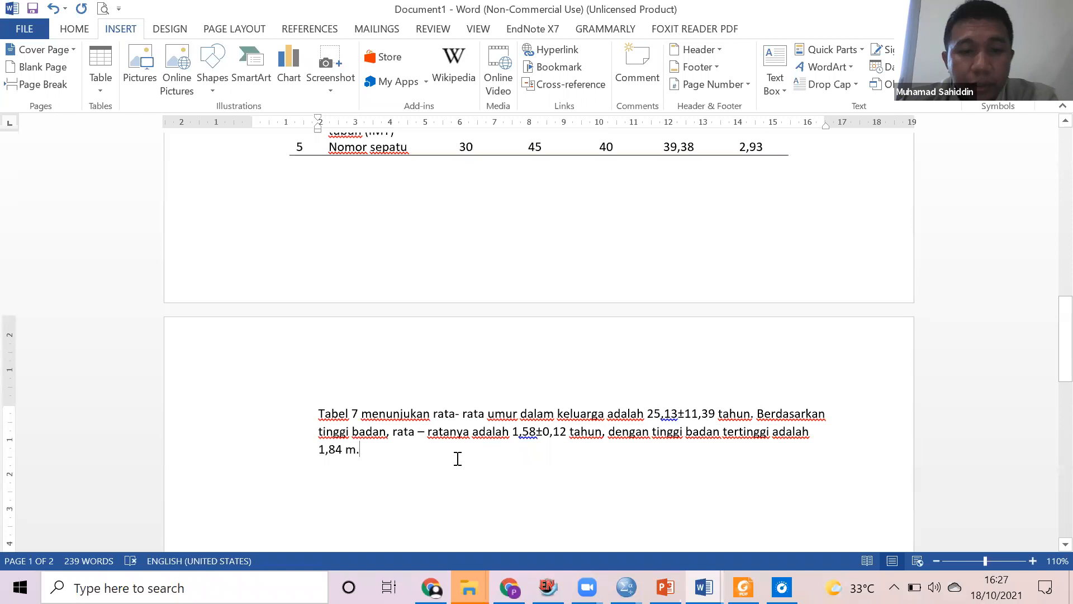
{"action": "scroll", "coordinate": [456, 450], "scroll_direction": "up", "scroll_amount": 5}
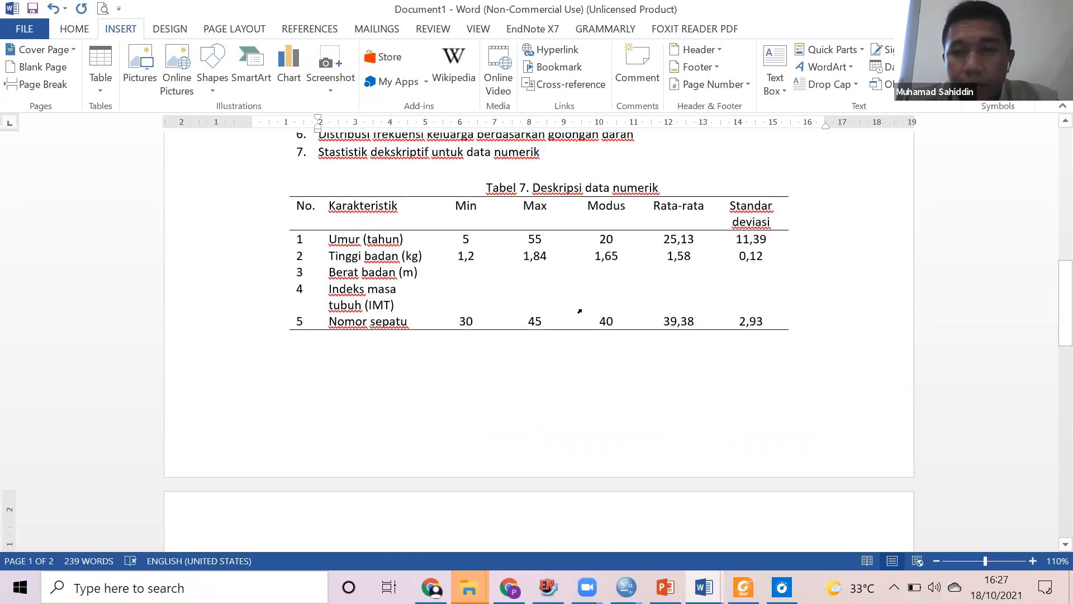
{"action": "scroll", "coordinate": [671, 343], "scroll_direction": "up", "scroll_amount": 5}
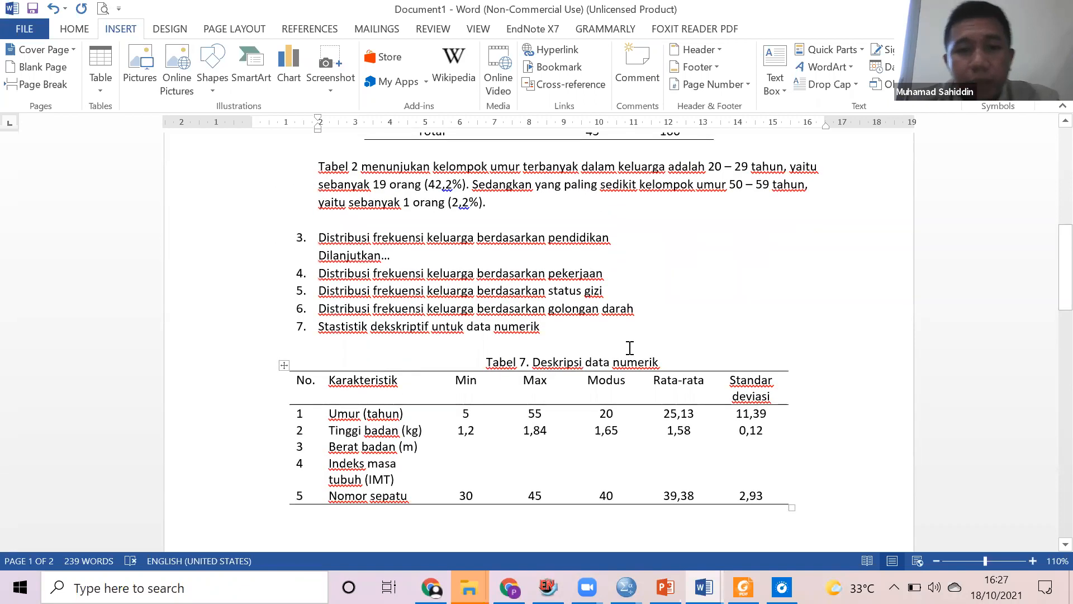
{"action": "scroll", "coordinate": [615, 358], "scroll_direction": "down", "scroll_amount": 6}
{"action": "scroll", "coordinate": [607, 368], "scroll_direction": "up", "scroll_amount": 5}
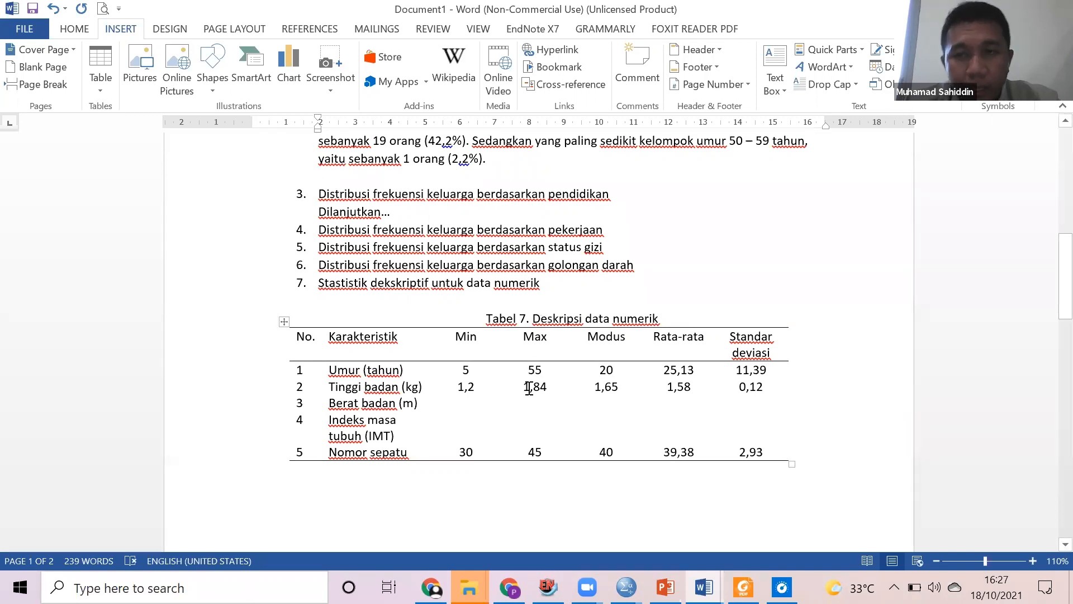
{"action": "scroll", "coordinate": [520, 420], "scroll_direction": "down", "scroll_amount": 2}
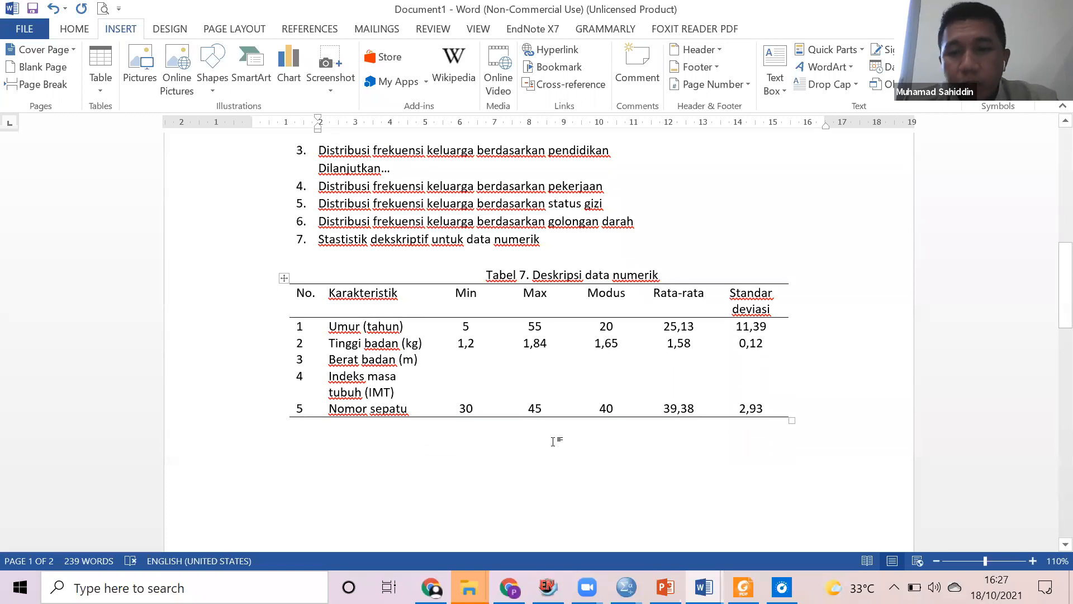
{"action": "scroll", "coordinate": [453, 402], "scroll_direction": "down", "scroll_amount": 4}
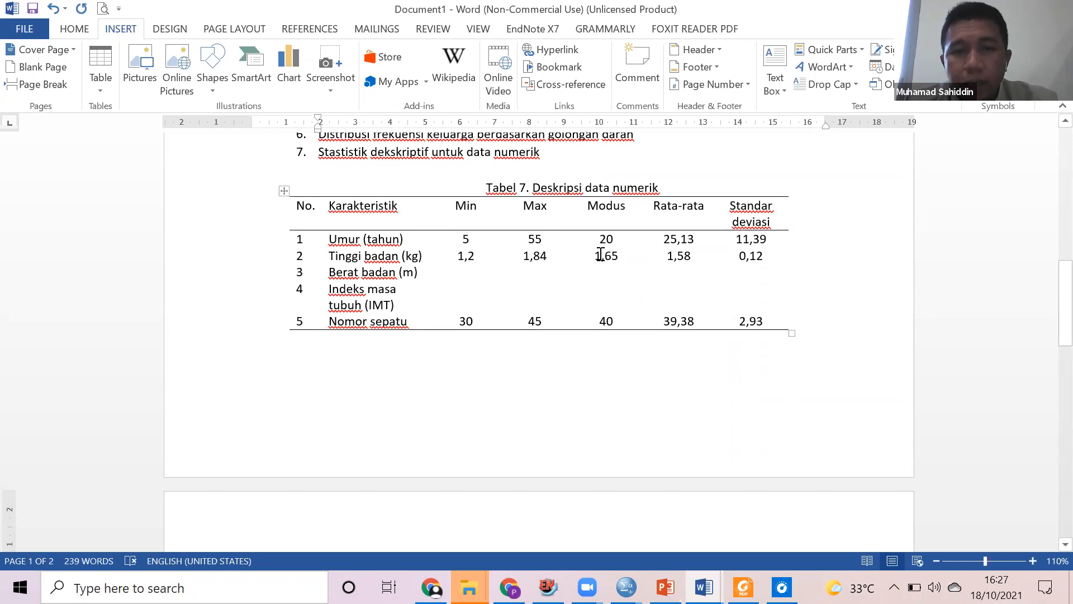
{"action": "left_click", "coordinate": [528, 239]}
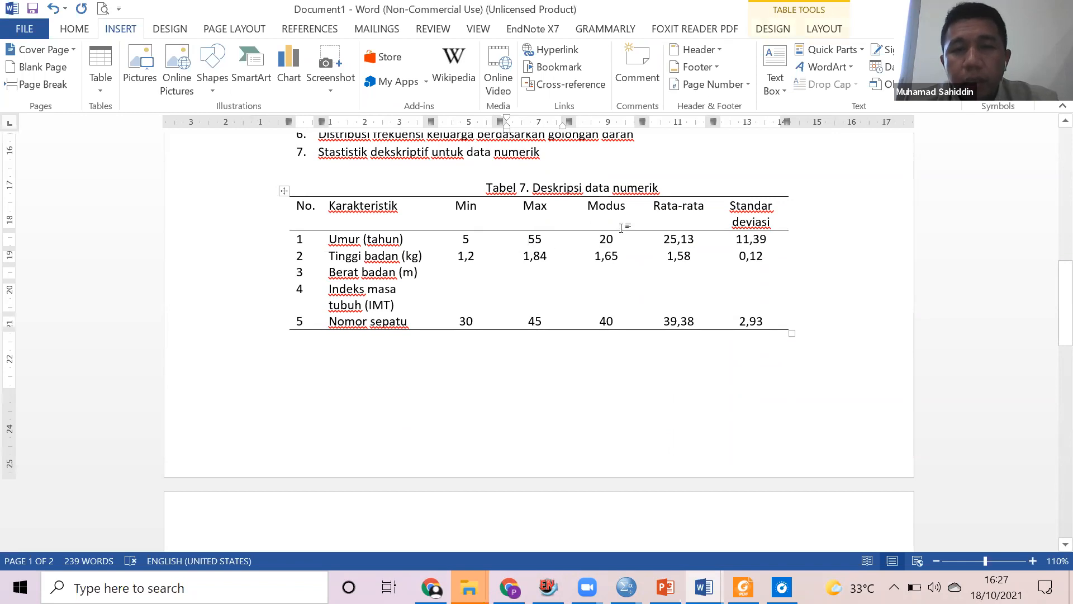
{"action": "scroll", "coordinate": [606, 335], "scroll_direction": "down", "scroll_amount": 6}
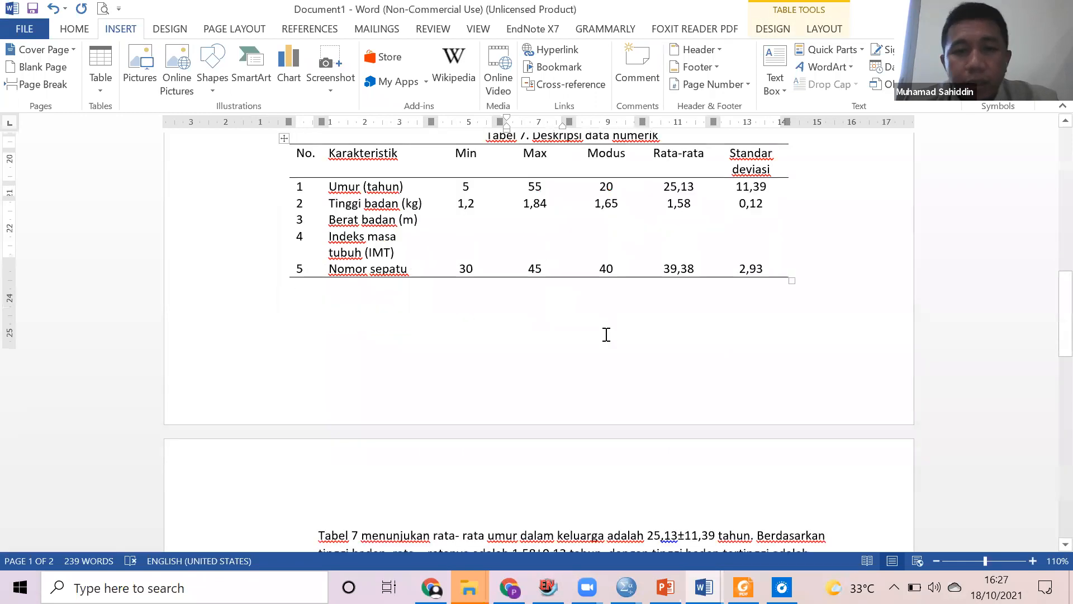
Review the report's tables and interpretation paragraphs from Tabel 1 through Tabel 7.
{"action": "left_click_drag", "start_coordinate": [312, 287], "coordinate": [465, 488]}
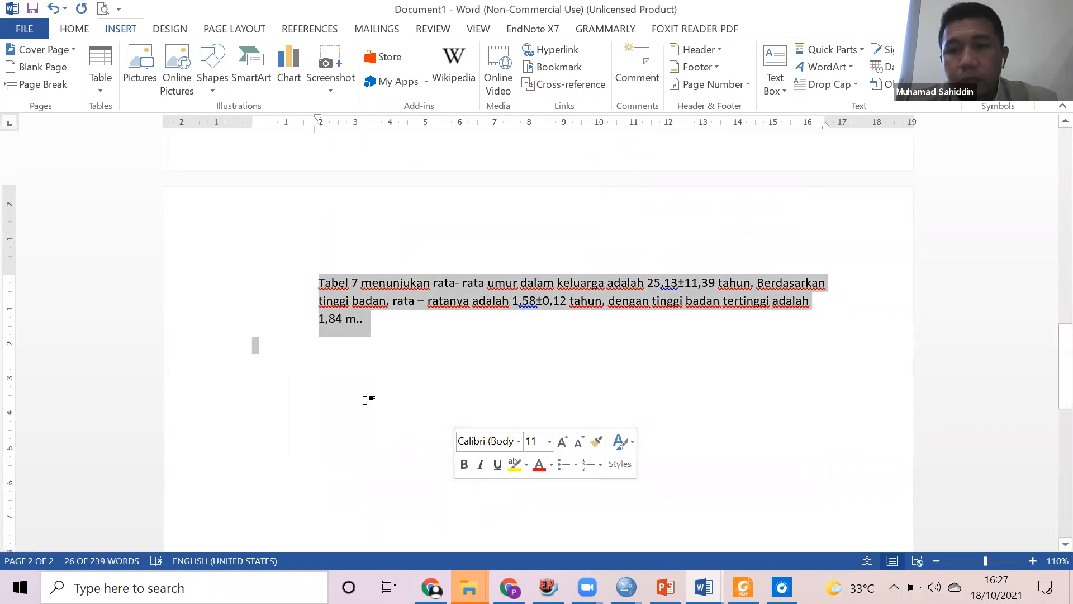
{"action": "left_click", "coordinate": [362, 371]}
{"action": "scroll", "coordinate": [424, 369], "scroll_direction": "up", "scroll_amount": 5}
{"action": "scroll", "coordinate": [429, 367], "scroll_direction": "up", "scroll_amount": 5}
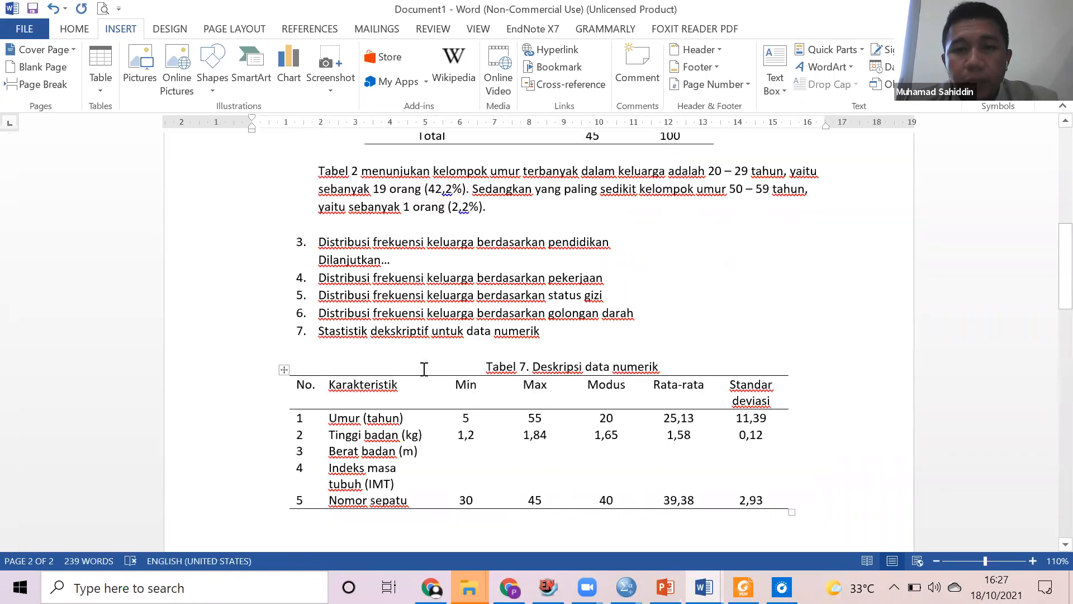
{"action": "scroll", "coordinate": [589, 364], "scroll_direction": "down", "scroll_amount": 5}
{"action": "left_click", "coordinate": [587, 367]}
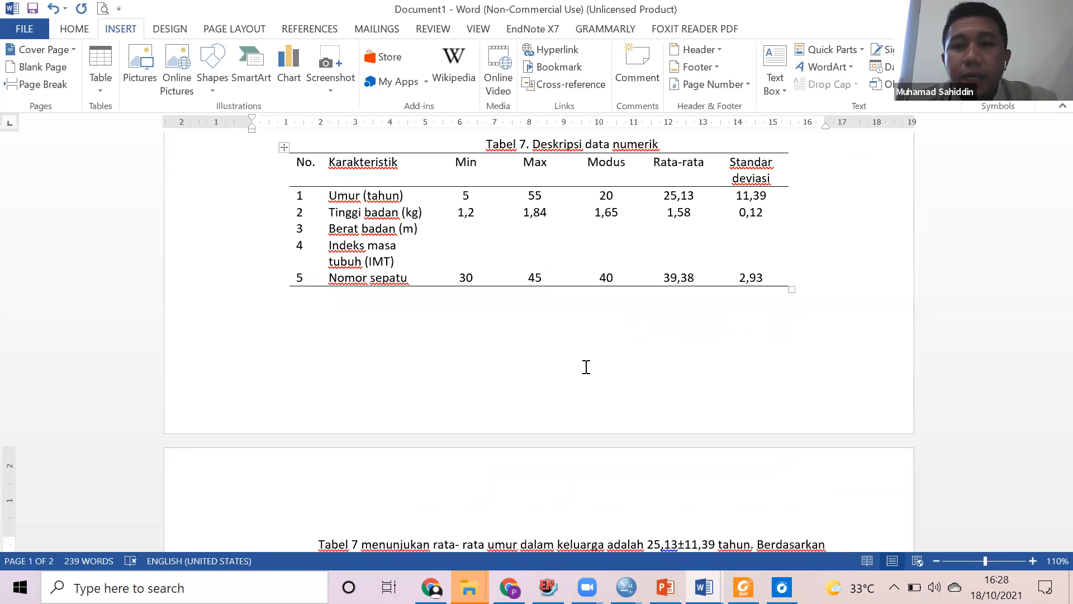
{"action": "scroll", "coordinate": [587, 367], "scroll_direction": "down", "scroll_amount": 4}
{"action": "scroll", "coordinate": [586, 367], "scroll_direction": "up", "scroll_amount": 6}
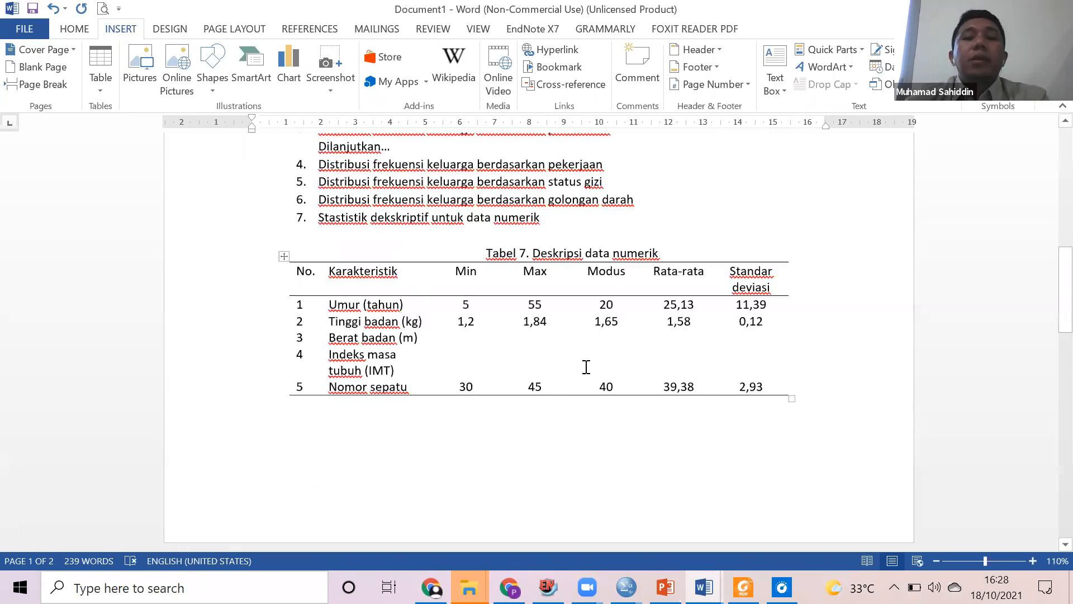
{"action": "scroll", "coordinate": [587, 367], "scroll_direction": "up", "scroll_amount": 15}
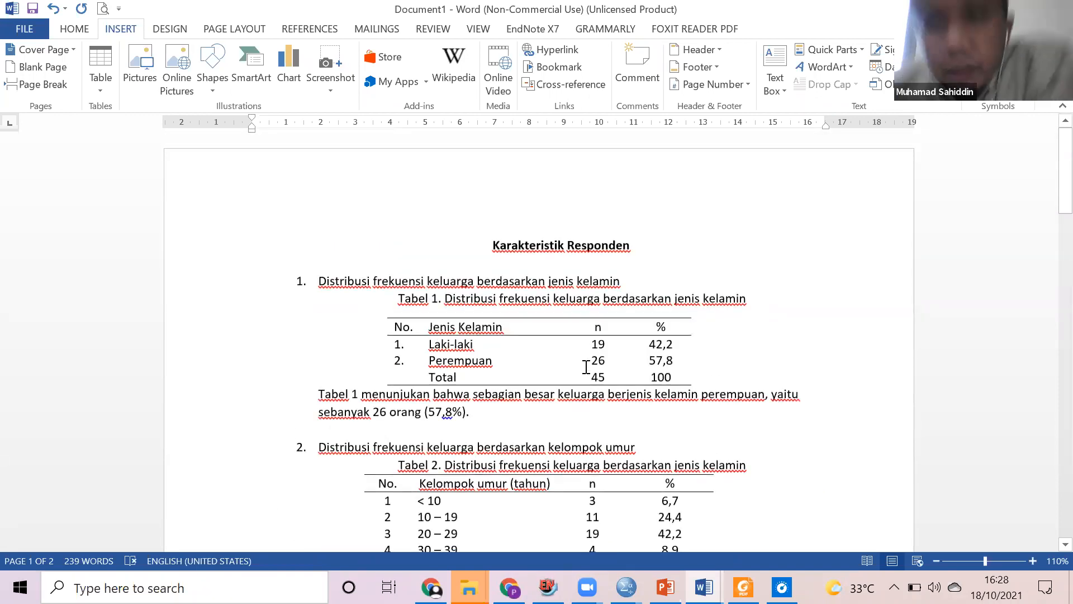
{"action": "scroll", "coordinate": [587, 367], "scroll_direction": "down", "scroll_amount": 10}
{"action": "scroll", "coordinate": [583, 371], "scroll_direction": "down", "scroll_amount": 4}
{"action": "scroll", "coordinate": [584, 372], "scroll_direction": "up", "scroll_amount": 11}
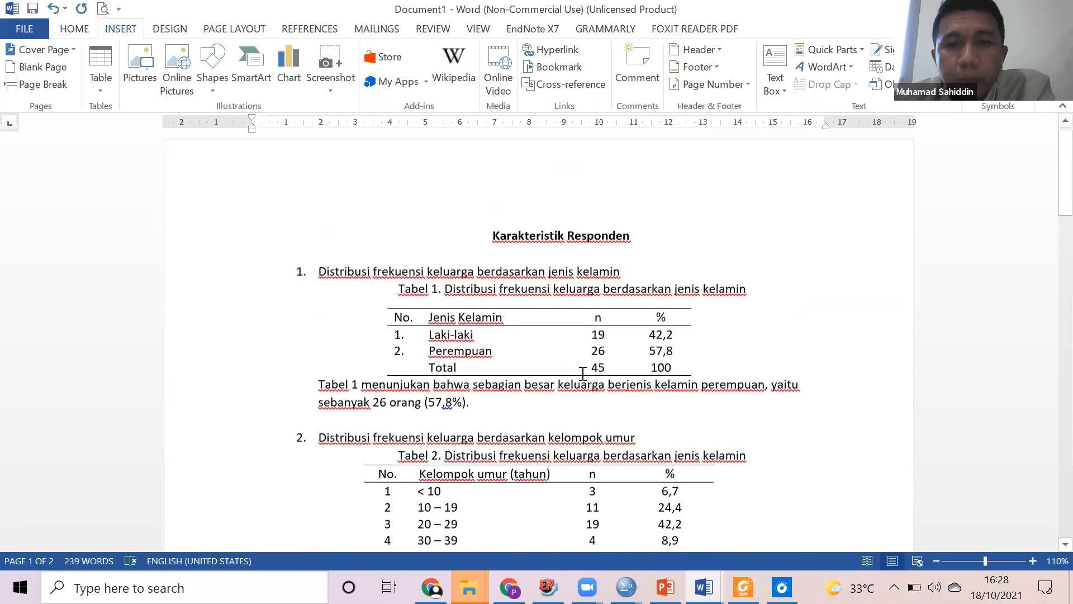
{"action": "scroll", "coordinate": [583, 373], "scroll_direction": "up", "scroll_amount": 1}
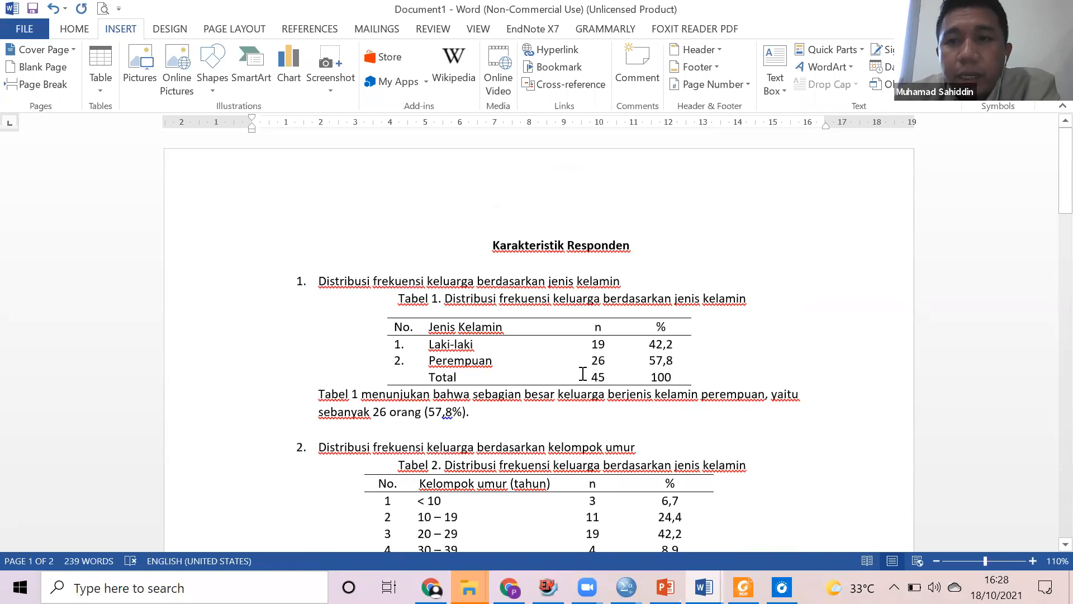
{"action": "scroll", "coordinate": [569, 312], "scroll_direction": "down", "scroll_amount": 2}
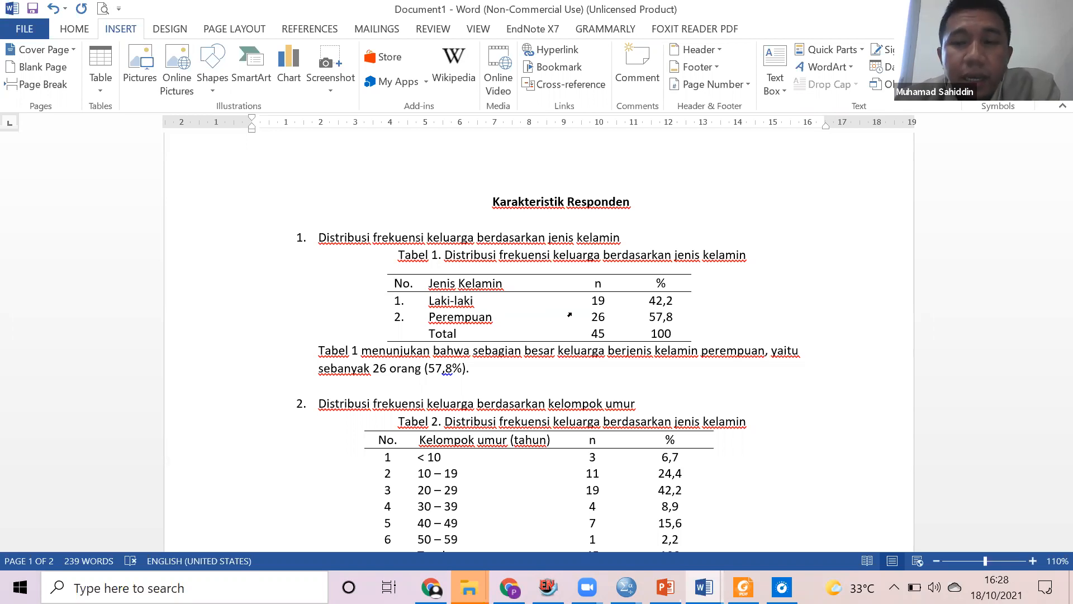
{"action": "scroll", "coordinate": [570, 325], "scroll_direction": "down", "scroll_amount": 15}
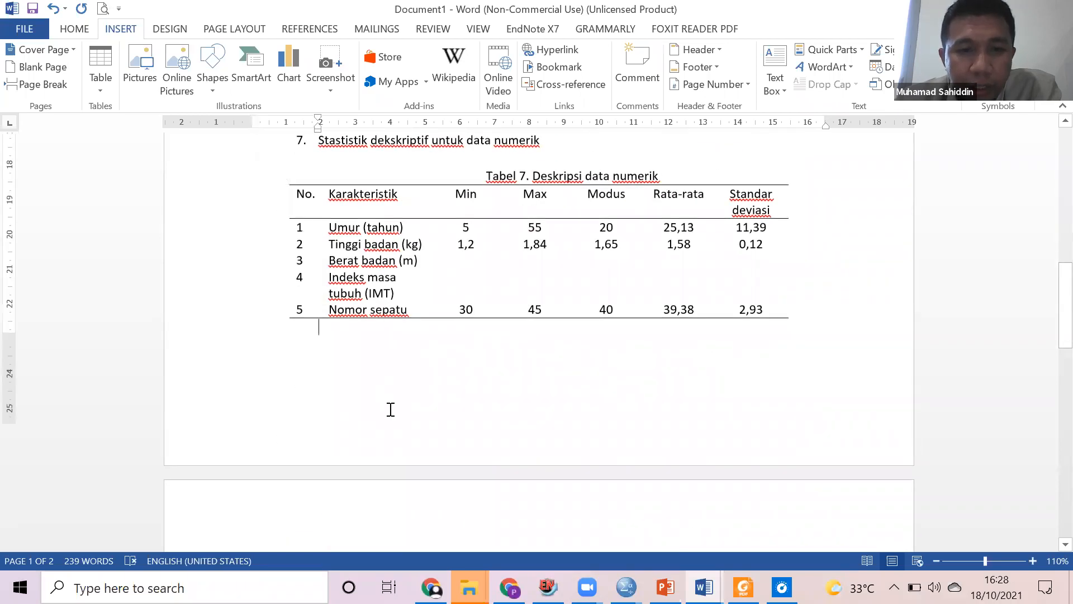
Add the centred caption "Tabel 8. Karakteristik responden" below the Tabel 7 paragraph and start a left-aligned line under it.
{"action": "scroll", "coordinate": [386, 414], "scroll_direction": "down", "scroll_amount": 7}
{"action": "left_click", "coordinate": [367, 408]}
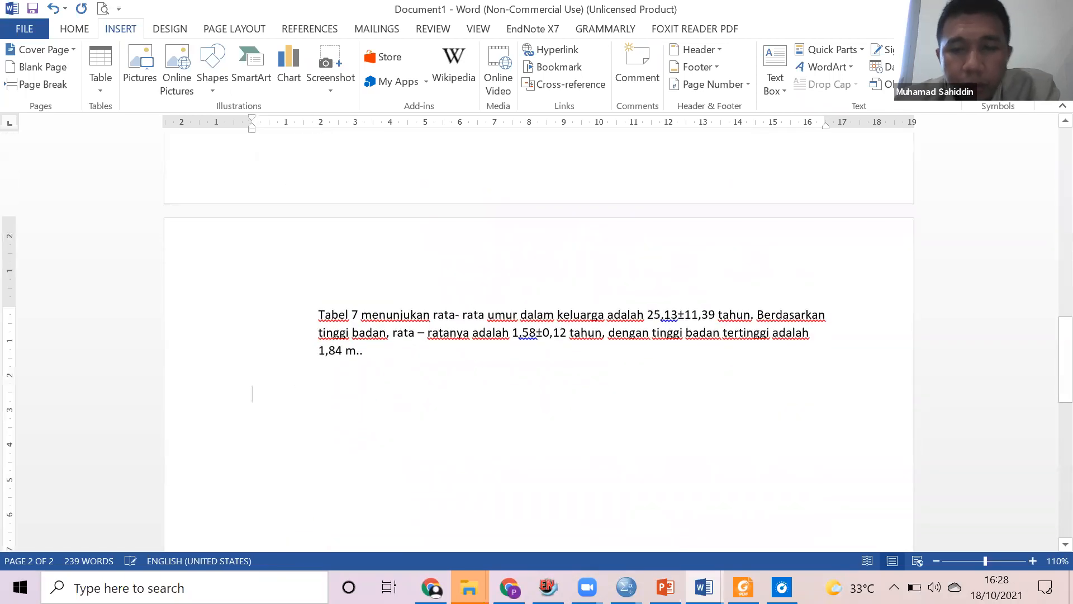
{"action": "key", "text": "ctrl+e"}
{"action": "type", "text": "Tabel 8. Karakteristik responden"}
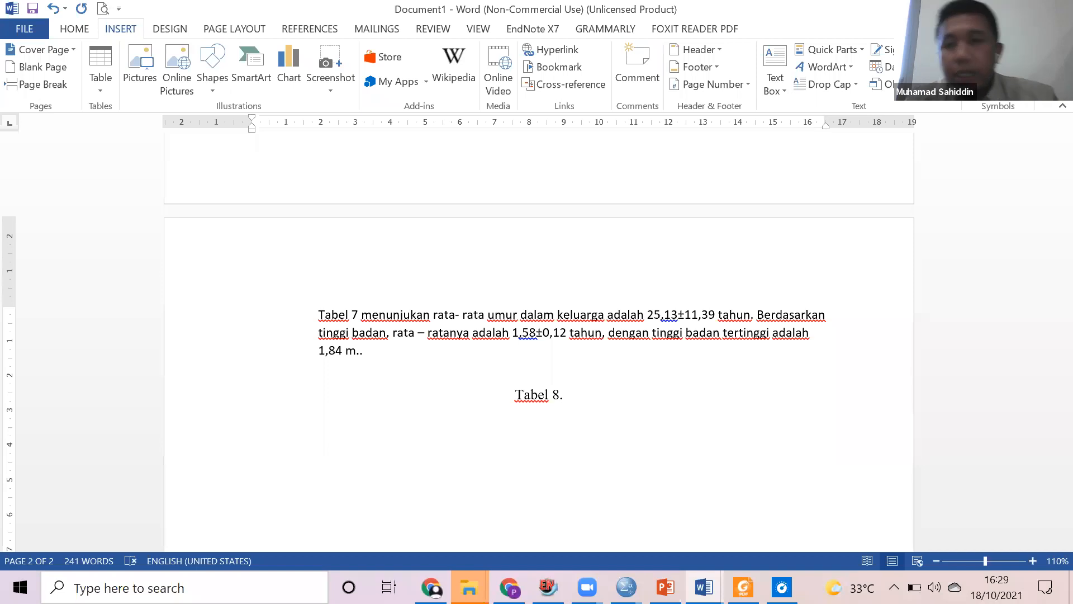
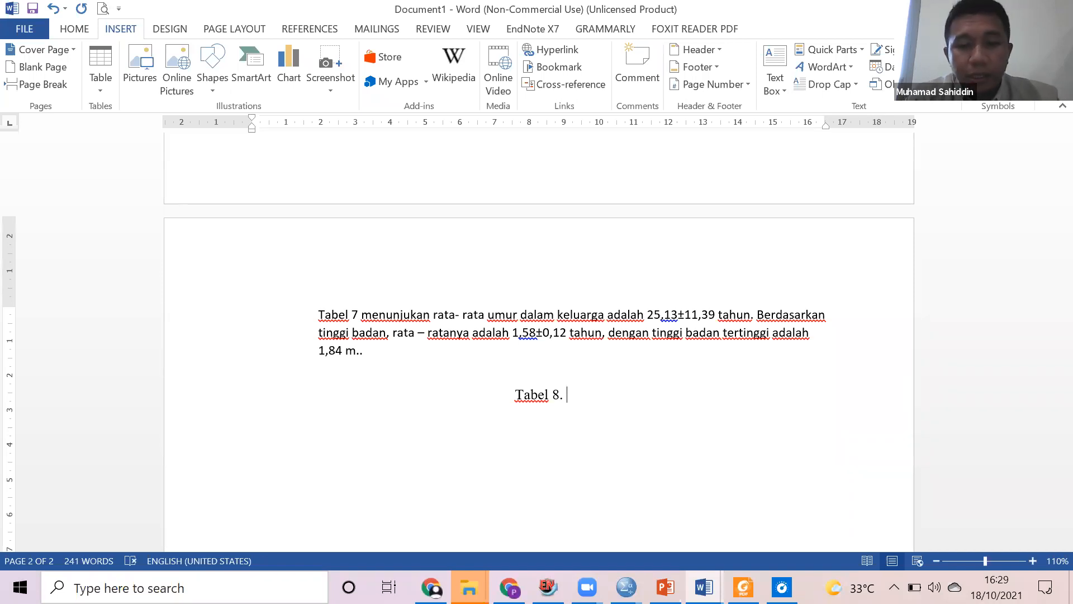
{"action": "type", "text": "Karakteristik responden"}
{"action": "key", "text": "Return"}
{"action": "key", "text": "ctrl+l"}
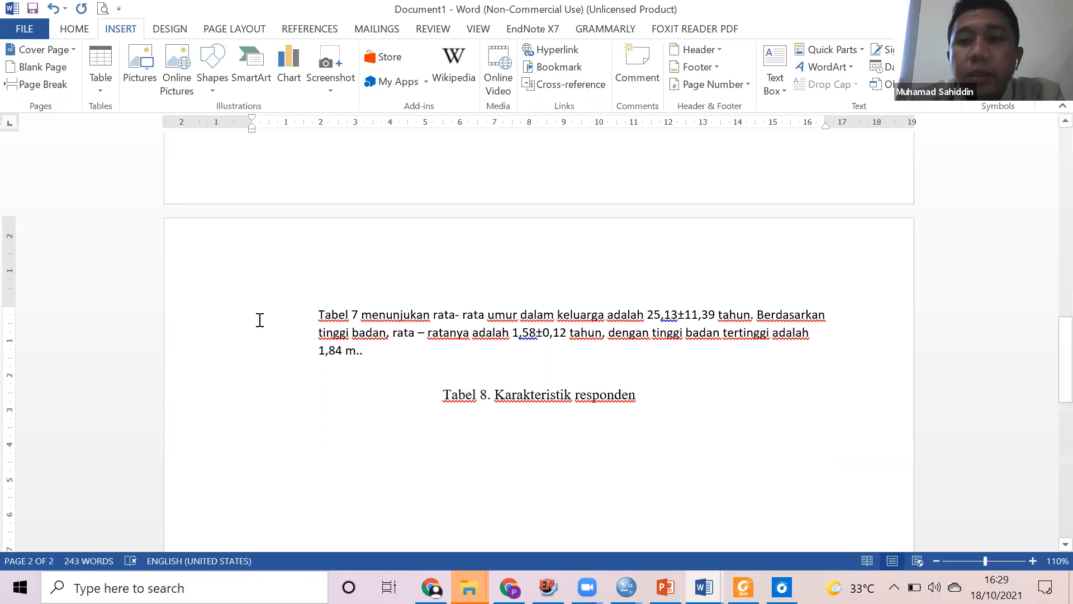
Insert a table of four columns and eight rows under the Tabel 8 caption with the headers No., Karakteristik, n and %.
{"action": "left_click", "coordinate": [99, 84]}
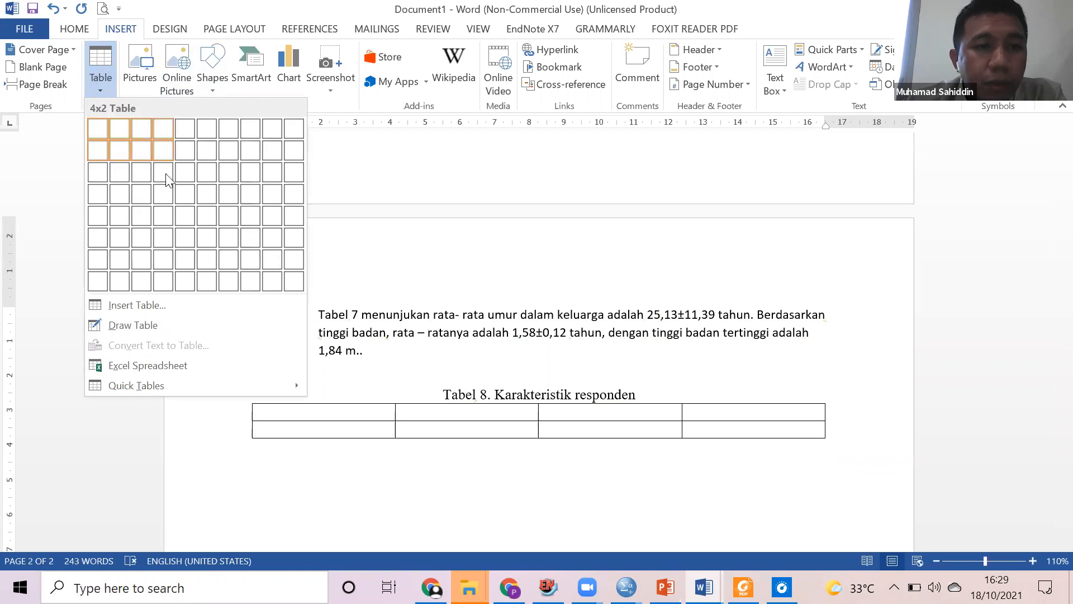
{"action": "left_click", "coordinate": [169, 286]}
{"action": "type", "text": "No."}
{"action": "key", "text": "Tab"}
{"action": "type", "text": "karakterist"}
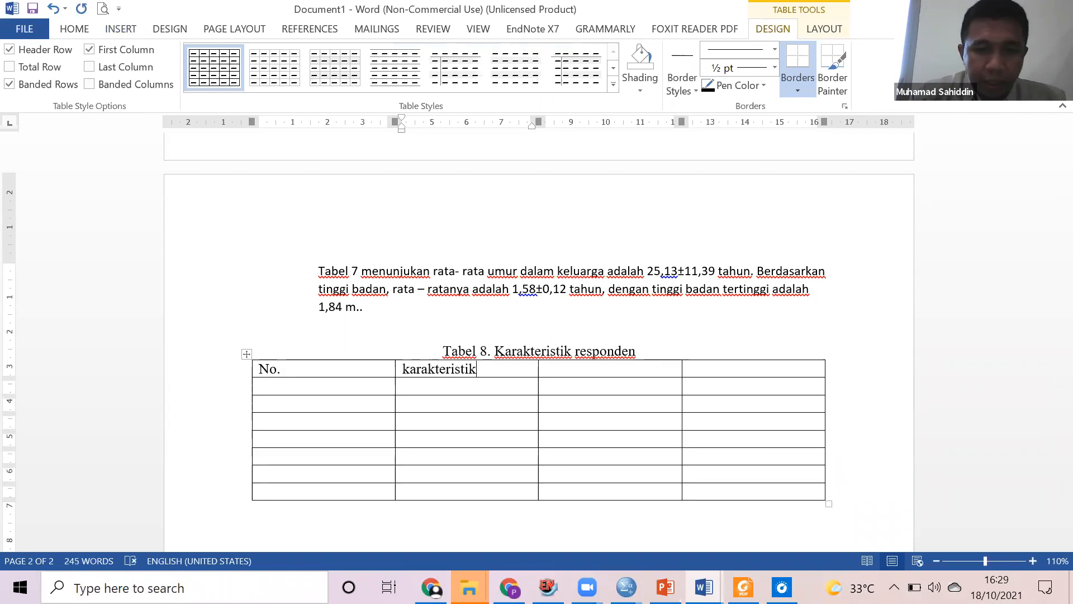
{"action": "type", "text": "respon"}
{"action": "key", "text": "BackSpace"}
{"action": "key", "text": "BackSpace"}
{"action": "key", "text": "BackSpace"}
{"action": "key", "text": "Tab"}
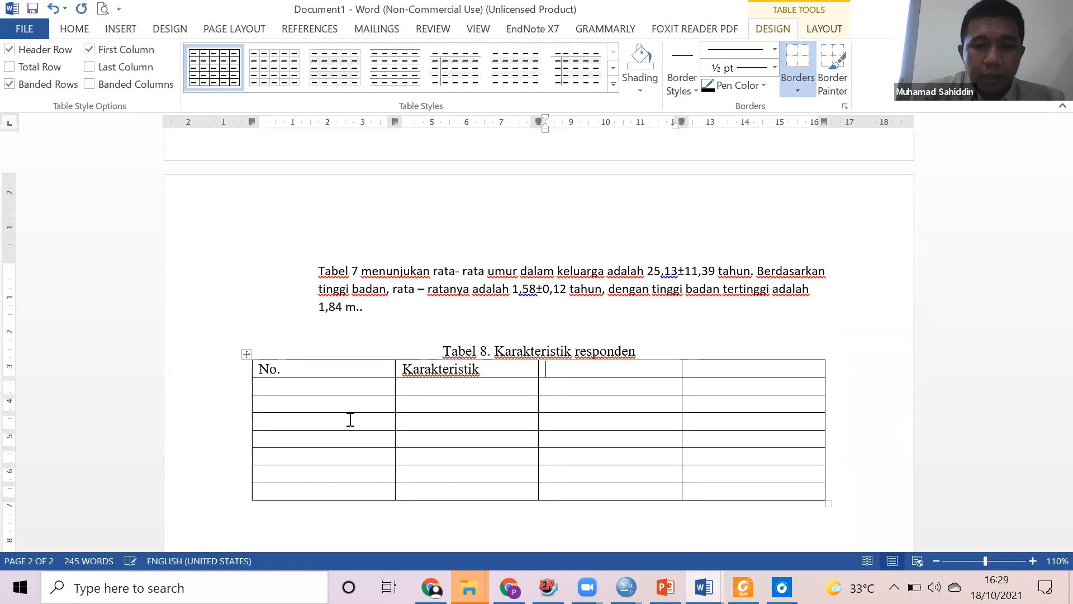
{"action": "type", "text": "n"}
{"action": "key", "text": "Tab"}
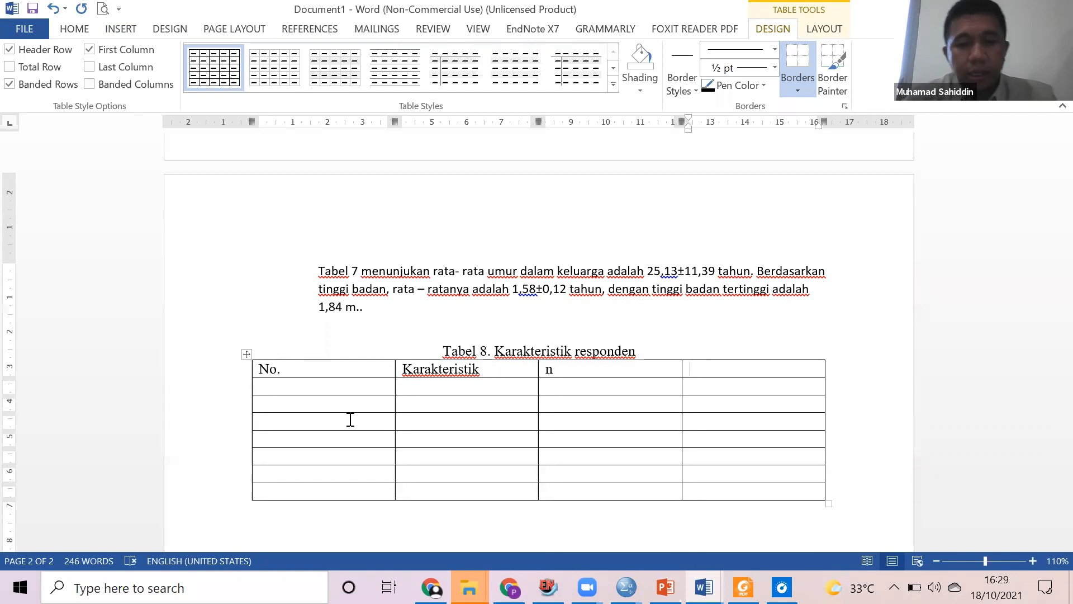
{"action": "type", "text": "%"}
Narrow the No., n and % columns of the Tabel 8 table and centre the table on the page.
{"action": "left_click", "coordinate": [358, 367]}
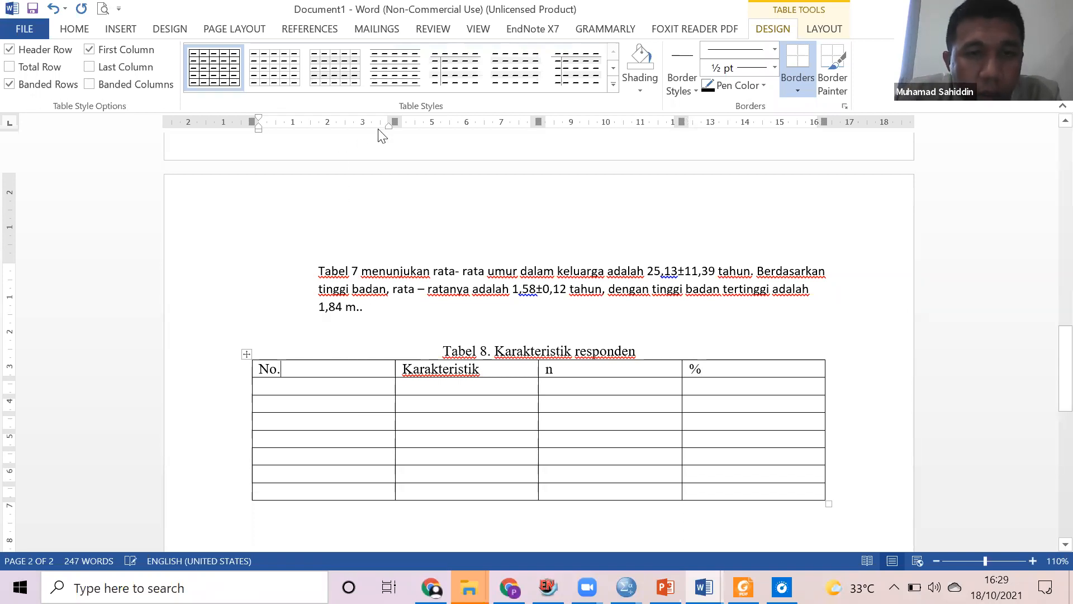
{"action": "left_click_drag", "start_coordinate": [388, 117], "coordinate": [287, 119]}
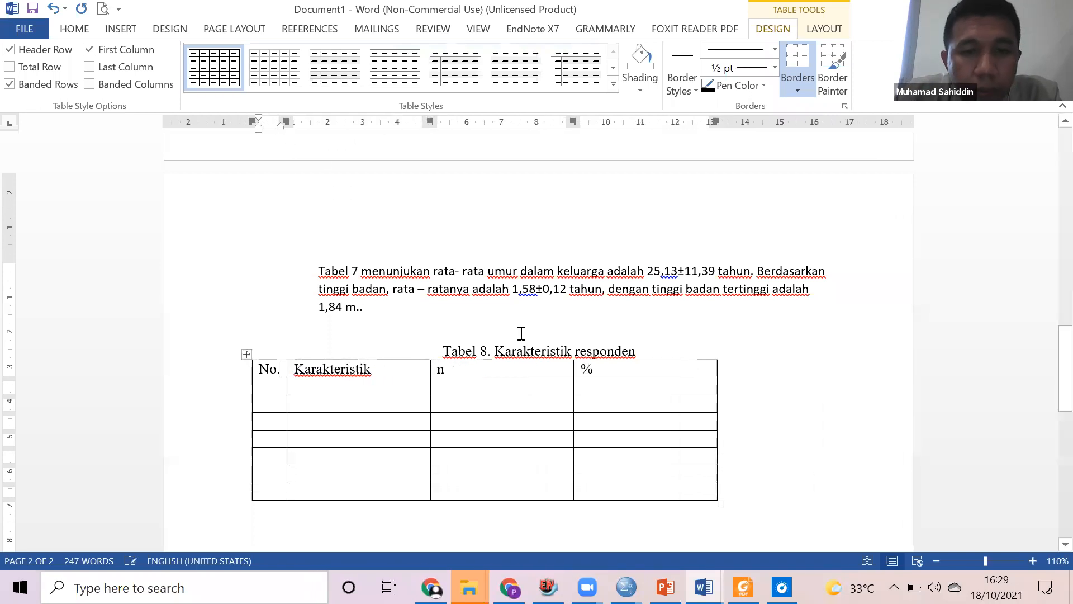
{"action": "left_click_drag", "start_coordinate": [514, 371], "coordinate": [639, 477]}
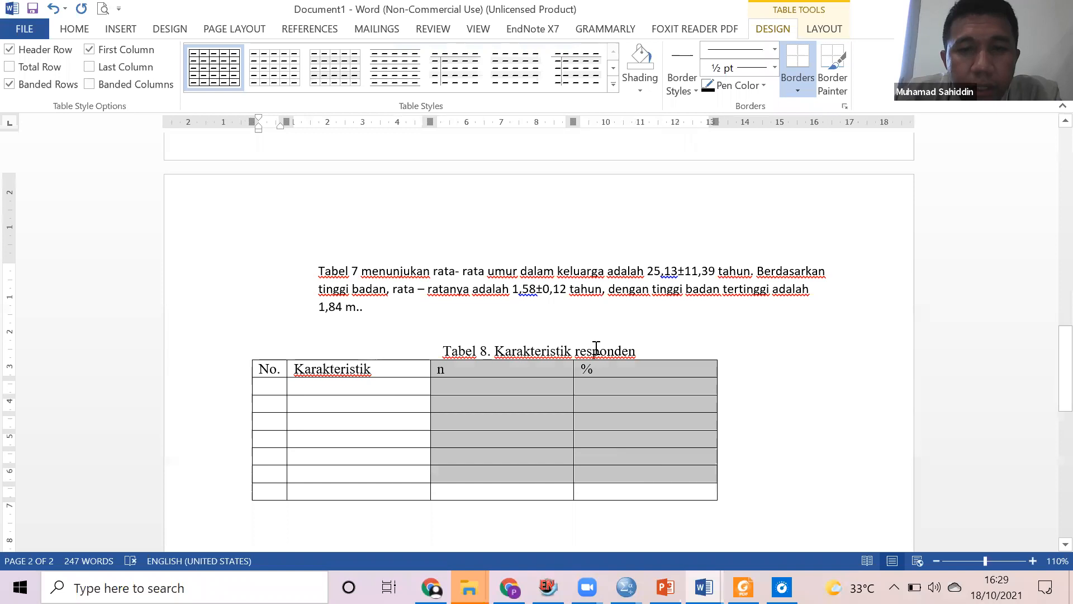
{"action": "left_click", "coordinate": [527, 376]}
{"action": "left_click_drag", "start_coordinate": [574, 122], "coordinate": [494, 126]}
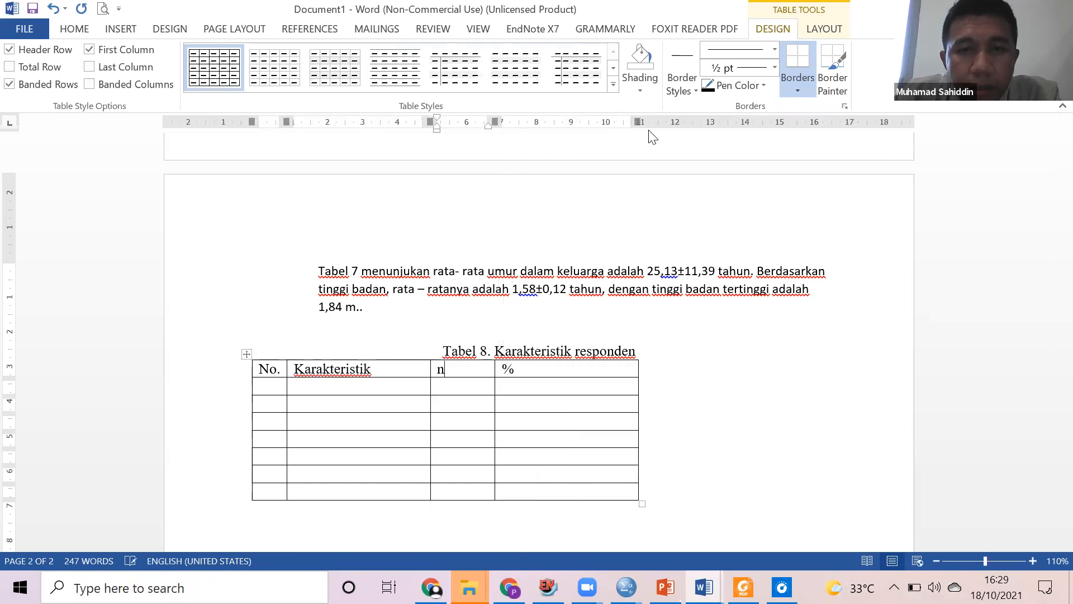
{"action": "left_click_drag", "start_coordinate": [634, 120], "coordinate": [579, 122]}
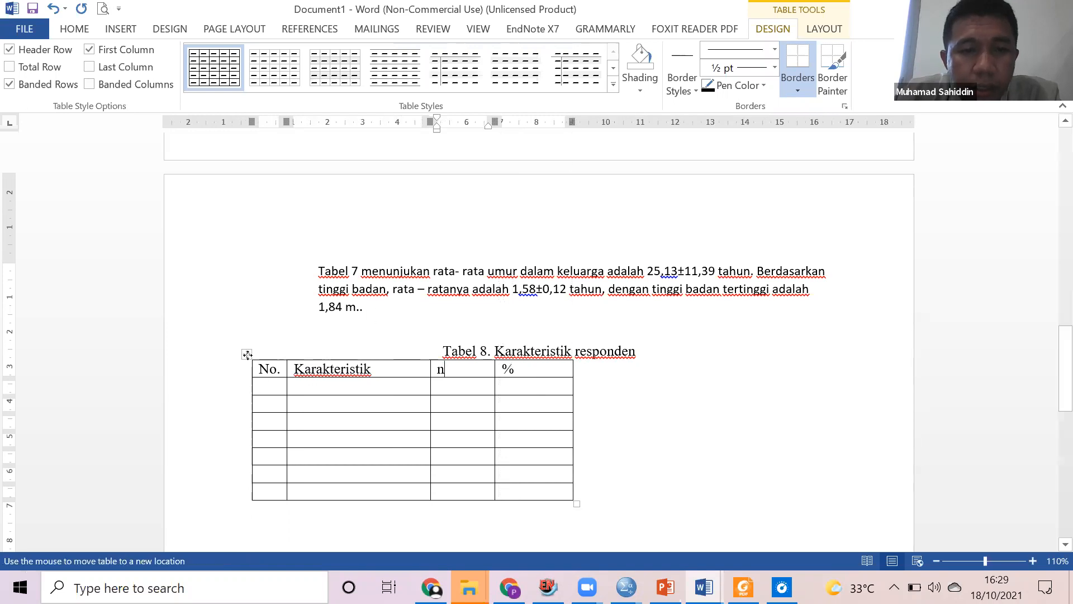
{"action": "left_click", "coordinate": [247, 354]}
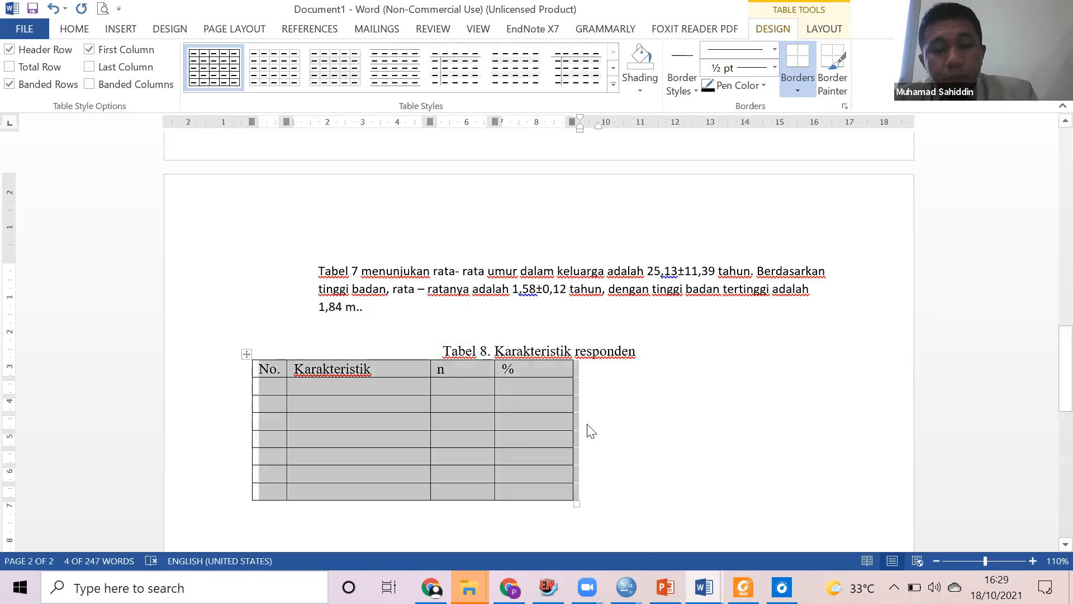
{"action": "key", "text": "ctrl+e"}
Number the first entry "1." and fill the Karakteristik column with "Jenis kelamin", "Laki-laki", "Perempuan" and "Kelompok umur".
{"action": "left_click", "coordinate": [395, 393]}
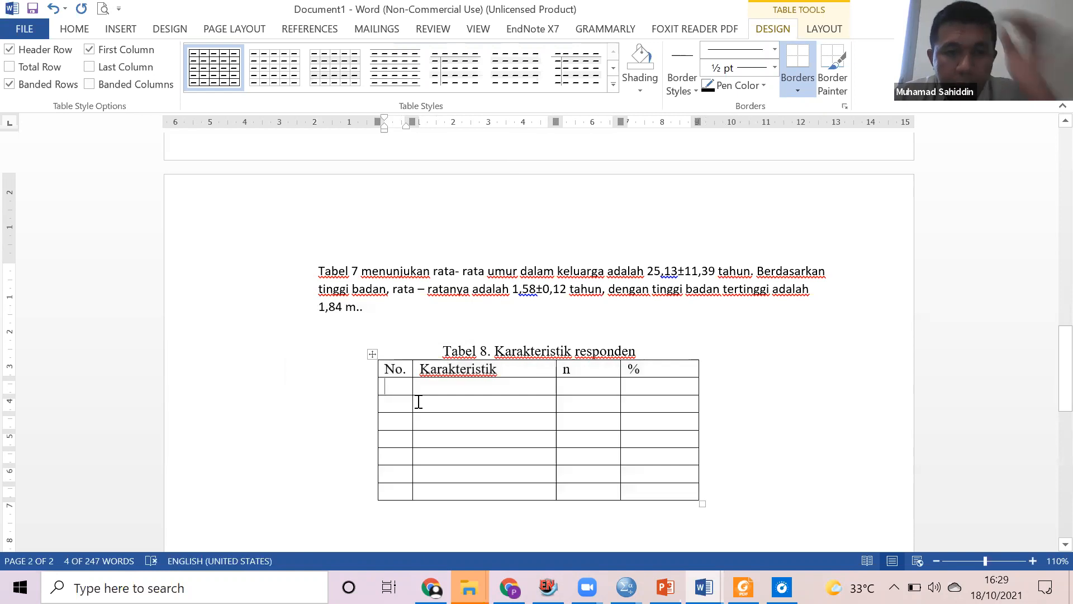
{"action": "type", "text": "1."}
{"action": "key", "text": "Tab"}
{"action": "type", "text": "Jenis kelam"}
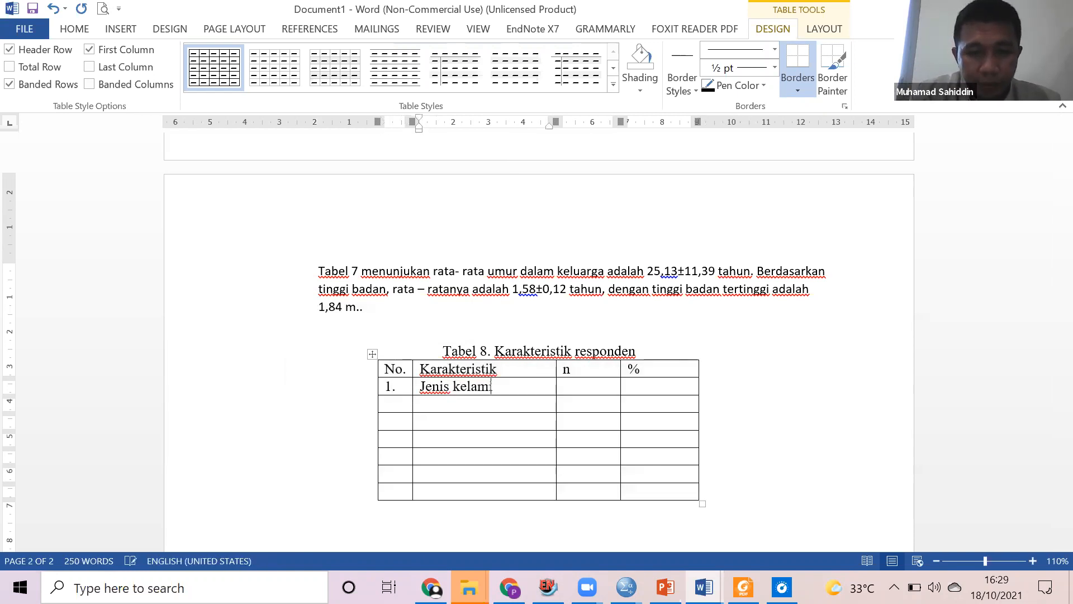
{"action": "left_click", "coordinate": [427, 406]}
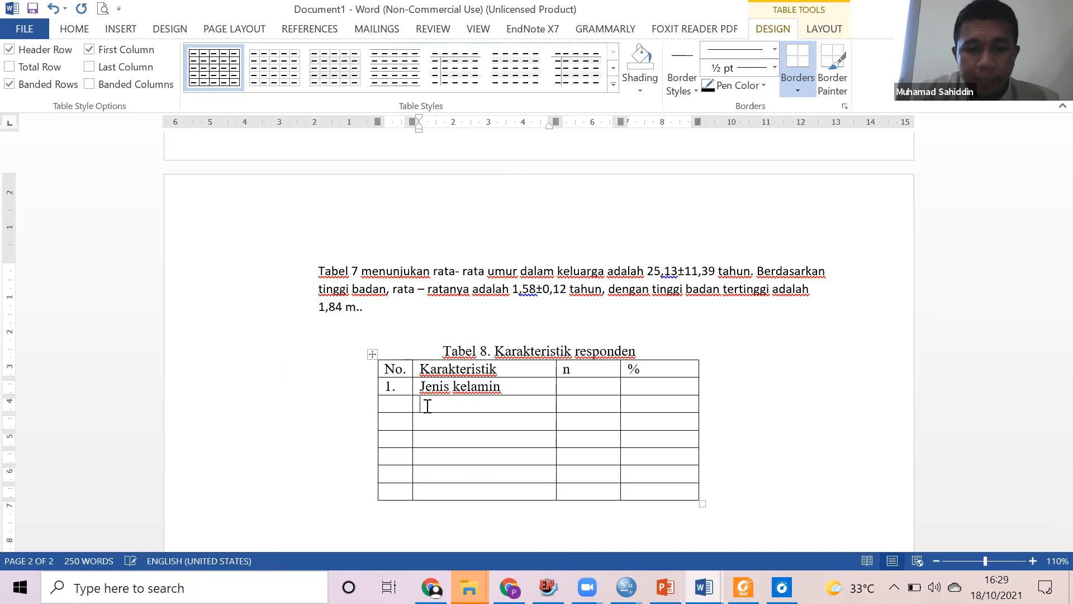
{"action": "type", "text": "Laki-laki"}
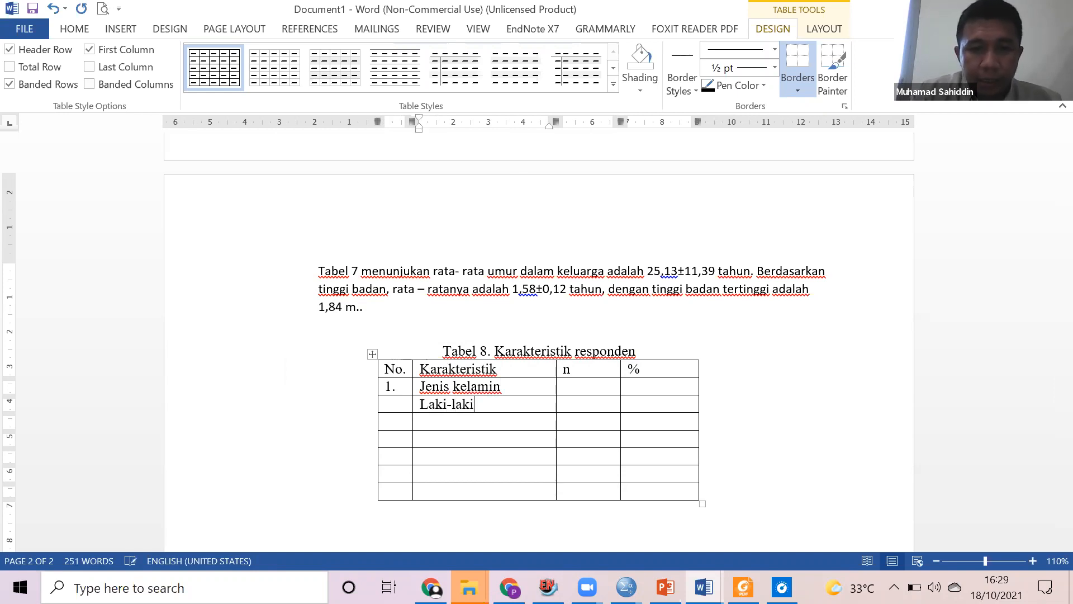
{"action": "key", "text": "Down"}
{"action": "type", "text": "Perempua"}
{"action": "key", "text": "Down"}
{"action": "type", "text": "Kelompok umur"}
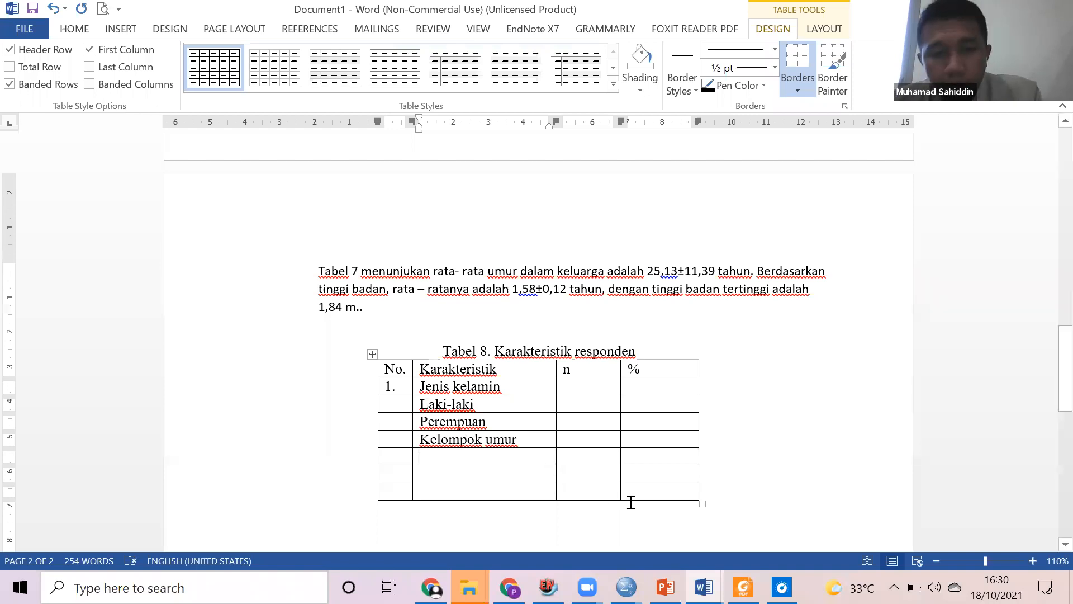
Add nine empty rows at the end of the Tabel 8 table.
{"action": "left_click", "coordinate": [734, 491]}
{"action": "key", "text": "Return"}
{"action": "left_click", "coordinate": [733, 495]}
{"action": "key", "text": "Return"}
{"action": "left_click", "coordinate": [731, 499]}
{"action": "key", "text": "Return"}
{"action": "double_click", "coordinate": [731, 501]}
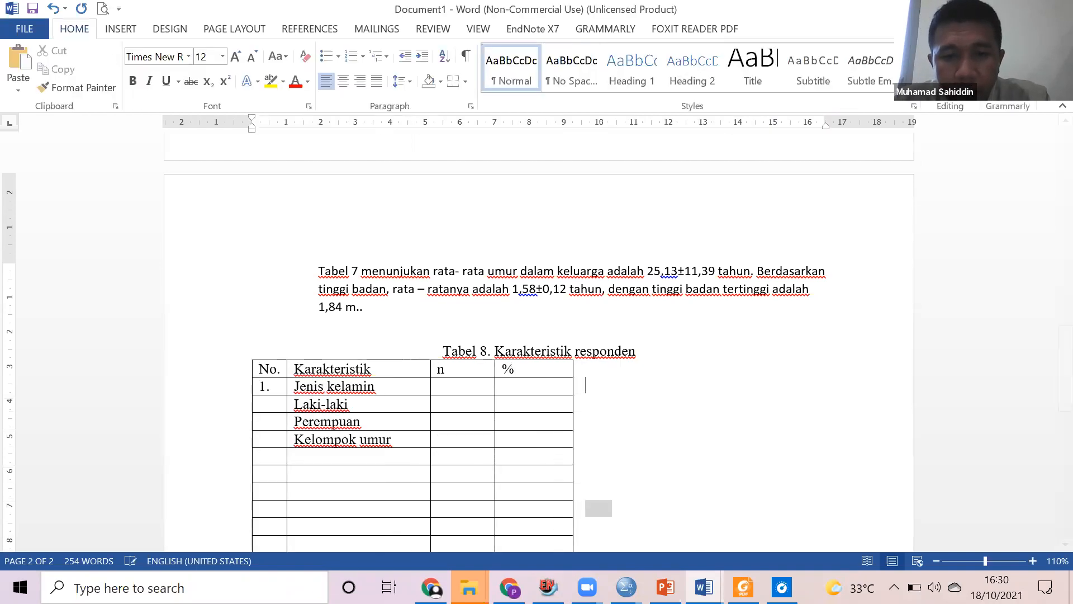
{"action": "scroll", "coordinate": [612, 425], "scroll_direction": "down", "scroll_amount": 3}
{"action": "left_click", "coordinate": [576, 408]}
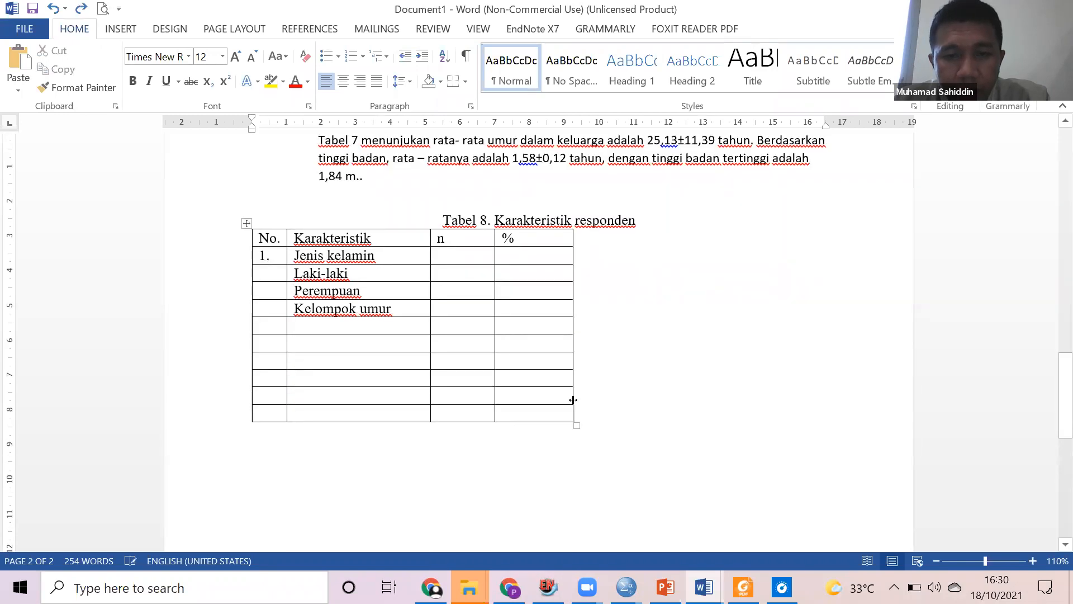
{"action": "key", "text": "Return"}
{"action": "left_click", "coordinate": [579, 421]}
{"action": "key", "text": "Return"}
{"action": "key", "text": "Return"}
{"action": "left_click", "coordinate": [582, 422]}
{"action": "key", "text": "Return"}
{"action": "left_click", "coordinate": [581, 422]}
{"action": "key", "text": "Return"}
{"action": "left_click", "coordinate": [582, 421]}
{"action": "key", "text": "Return"}
Copy the age groups from "< 10" to "50 – 59" in Tabel 2 into the Karakteristik column below "Kelompok umur" in Tabel 8.
{"action": "scroll", "coordinate": [581, 421], "scroll_direction": "up", "scroll_amount": 15}
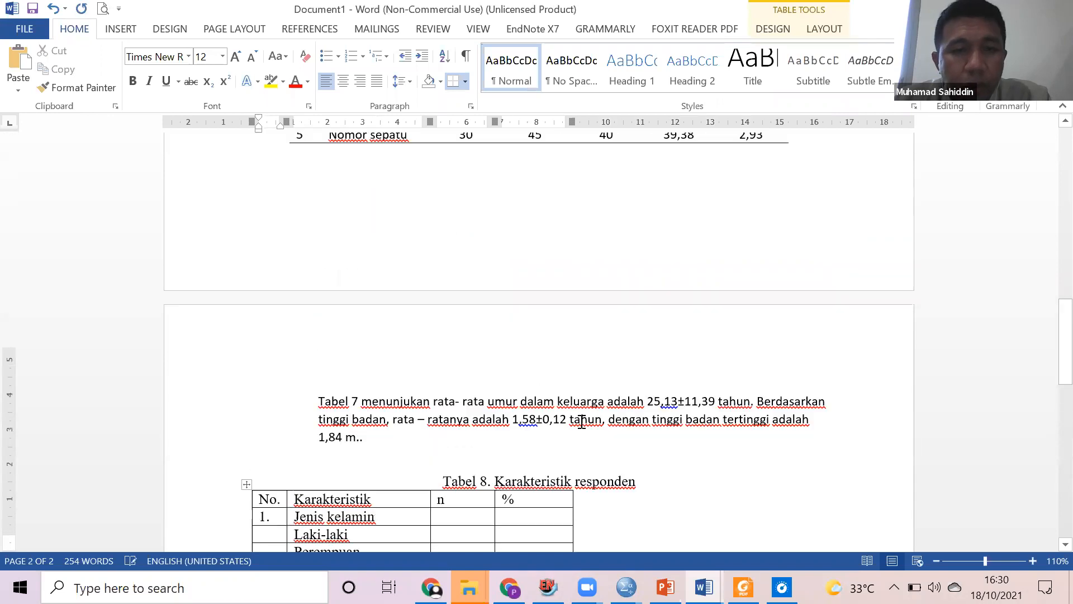
{"action": "scroll", "coordinate": [461, 420], "scroll_direction": "up", "scroll_amount": 3}
{"action": "scroll", "coordinate": [462, 420], "scroll_direction": "down", "scroll_amount": 3}
{"action": "left_click_drag", "start_coordinate": [422, 282], "coordinate": [472, 378]}
{"action": "key", "text": "ctrl+c"}
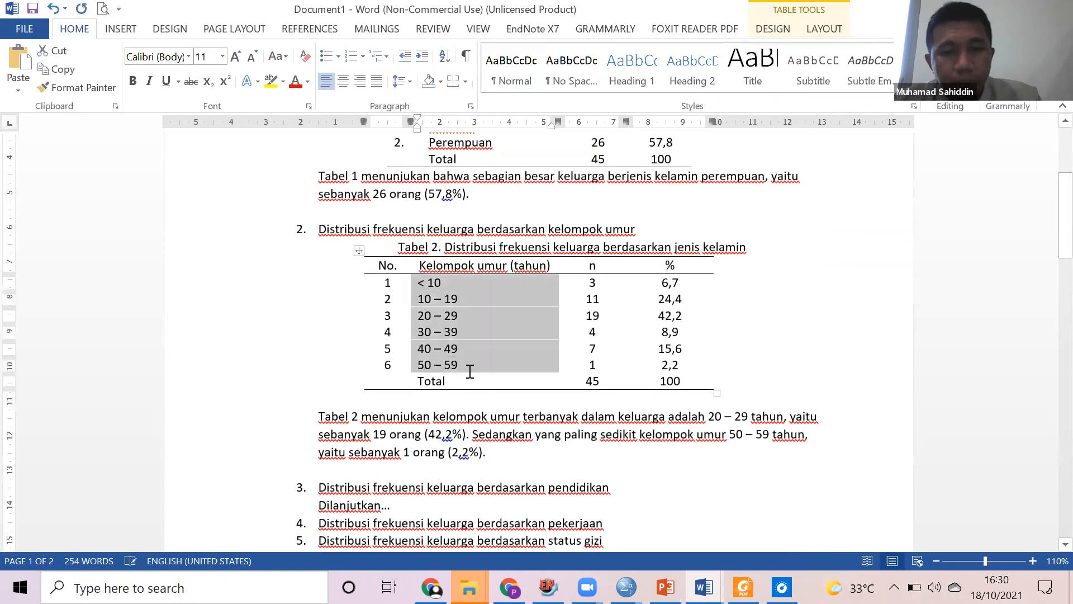
{"action": "scroll", "coordinate": [470, 371], "scroll_direction": "down", "scroll_amount": 15}
{"action": "scroll", "coordinate": [354, 354], "scroll_direction": "down", "scroll_amount": 7}
{"action": "left_click_drag", "start_coordinate": [313, 326], "coordinate": [345, 406]}
{"action": "key", "text": "ctrl+v"}
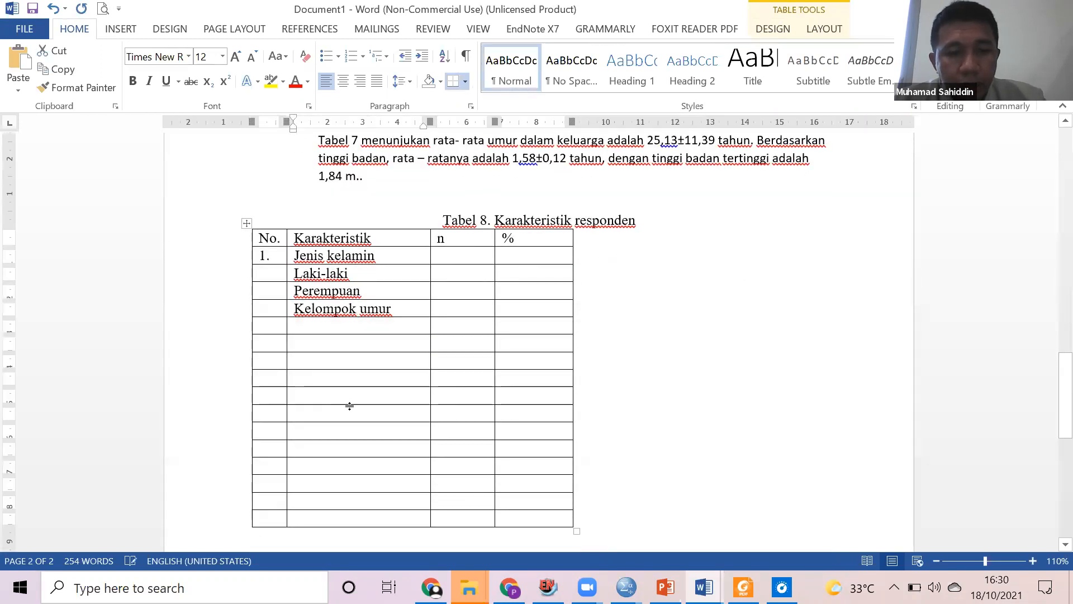
Add "(tahun)" after "Kelompok umur" in Tabel 8 and number that entry "2.".
{"action": "left_click", "coordinate": [402, 309]}
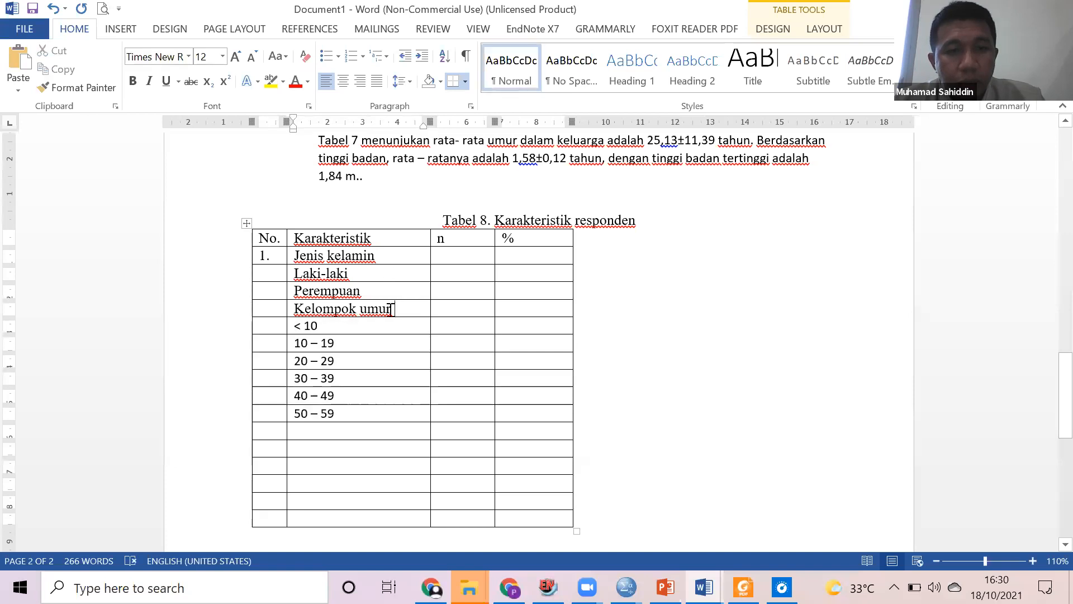
{"action": "type", "text": "(tah"}
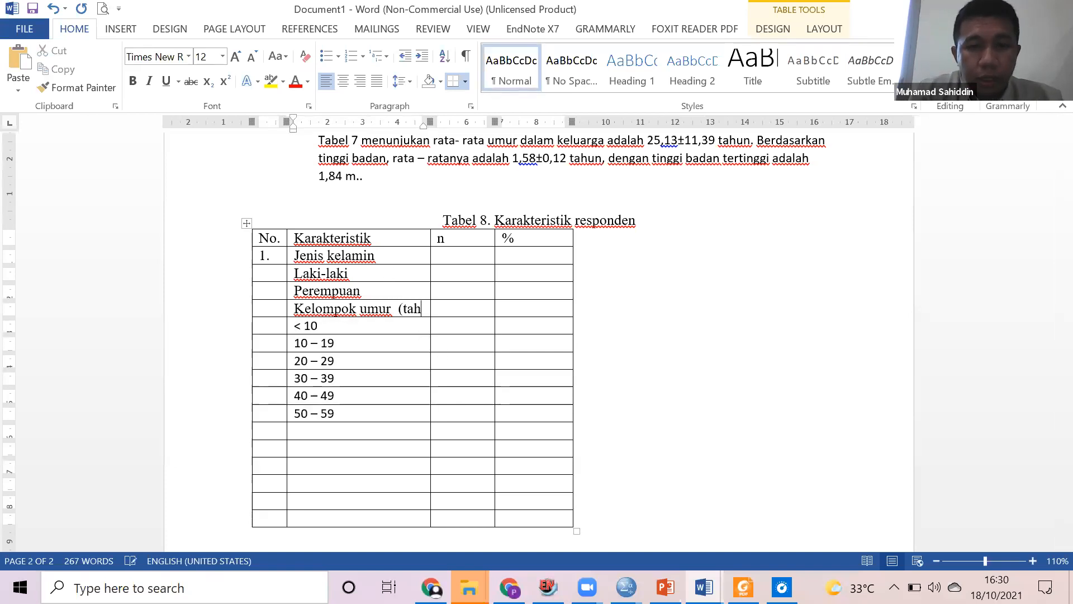
{"action": "type", "text": "un"}
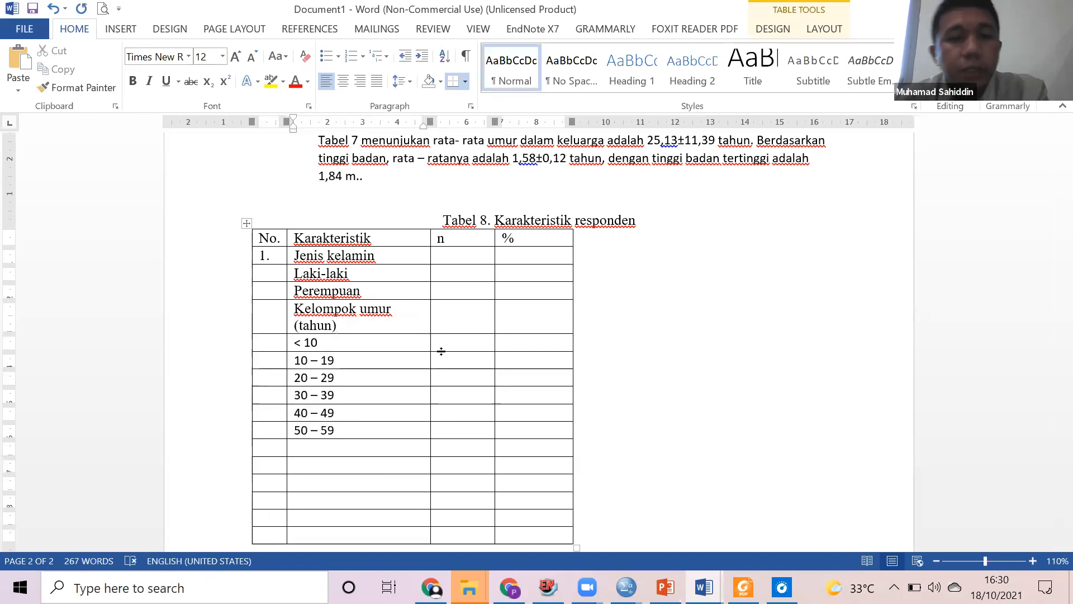
{"action": "scroll", "coordinate": [441, 351], "scroll_direction": "down", "scroll_amount": 3}
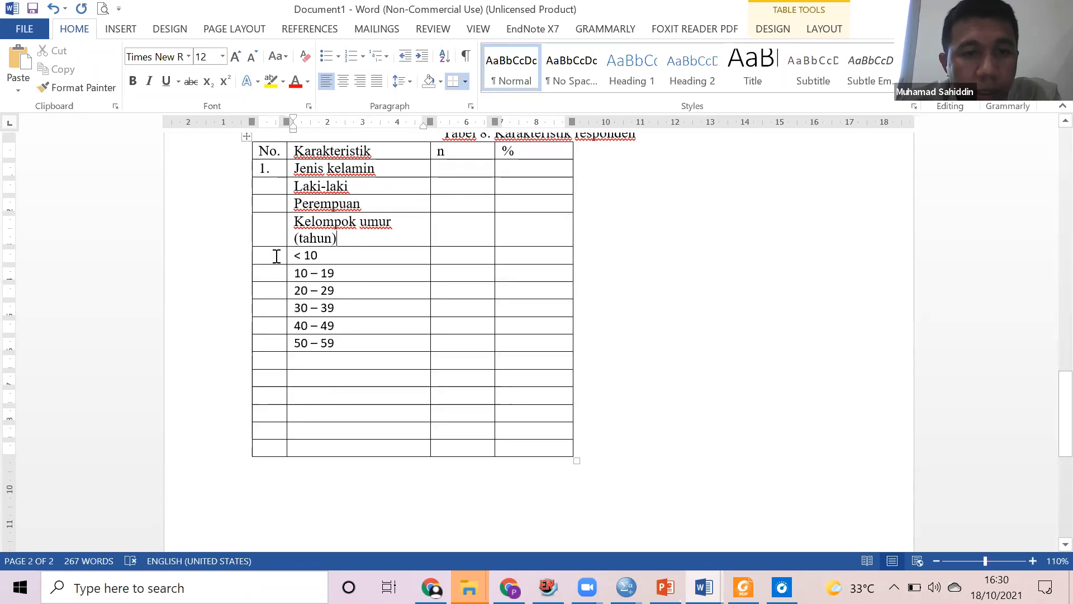
{"action": "left_click", "coordinate": [272, 230]}
{"action": "type", "text": "2."}
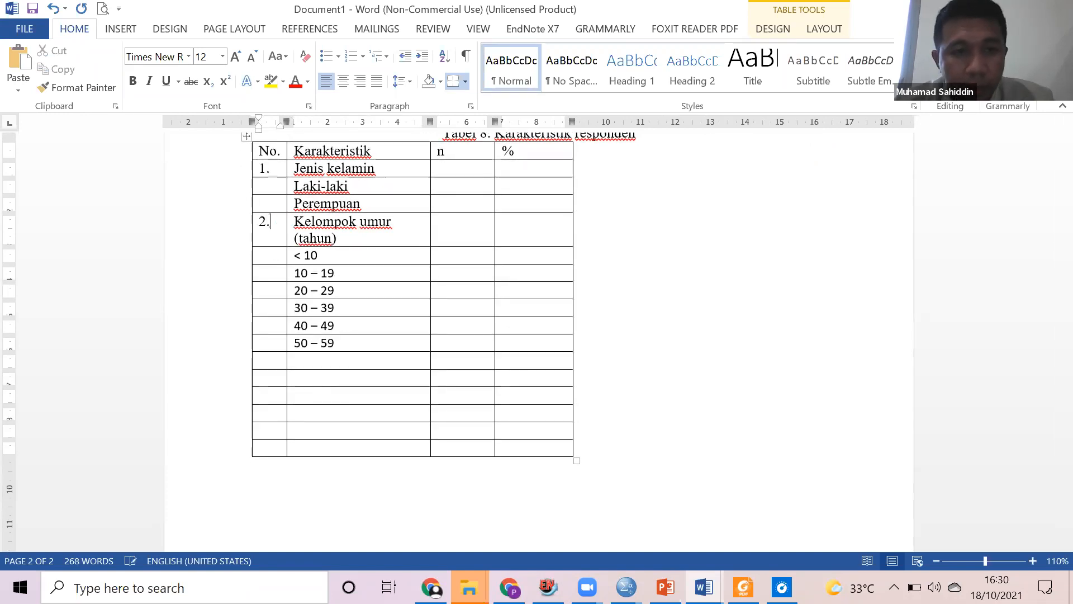
Number the row below "50 – 59" as "3." and enter "Pendidikan" in its Karakteristik cell.
{"action": "key", "text": "Down"}
{"action": "key", "text": "Down"}
{"action": "key", "text": "Down"}
{"action": "key", "text": "Up"}
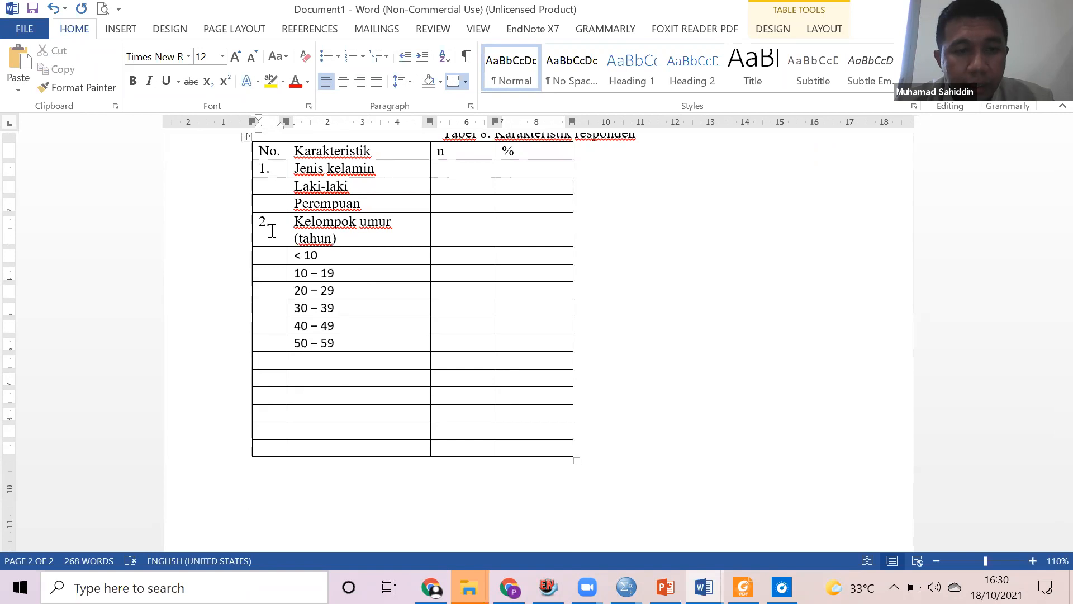
{"action": "key", "text": "Tab"}
{"action": "type", "text": "Pendidikan"}
{"action": "key", "text": "Down"}
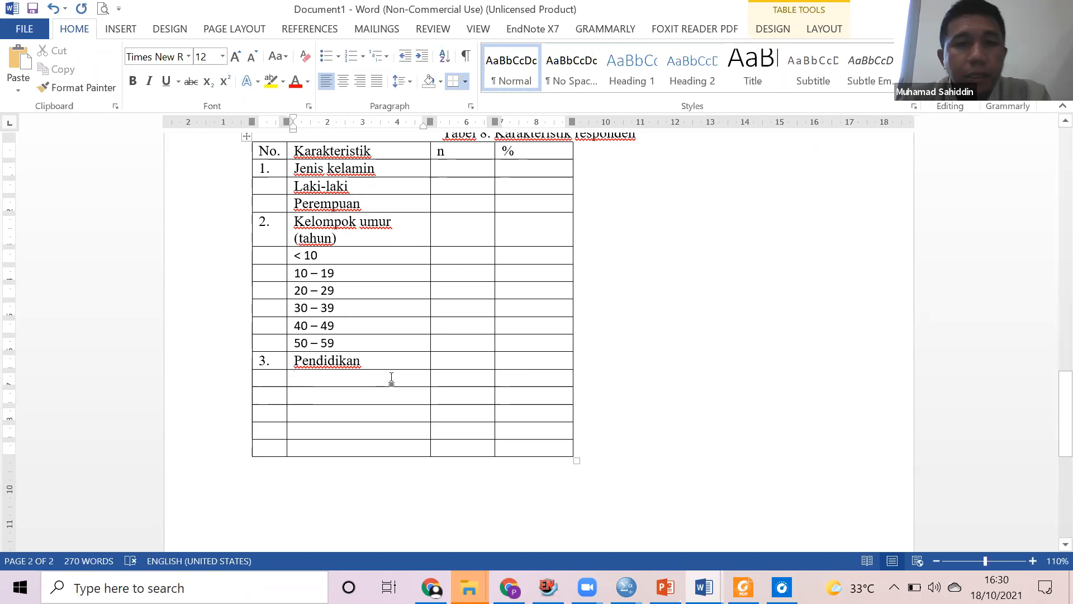
Centre the text in the n and % columns of Tabel 8, from the header through the second-to-last row.
{"action": "scroll", "coordinate": [478, 229], "scroll_direction": "up", "scroll_amount": 1}
{"action": "left_click_drag", "start_coordinate": [469, 199], "coordinate": [535, 479]}
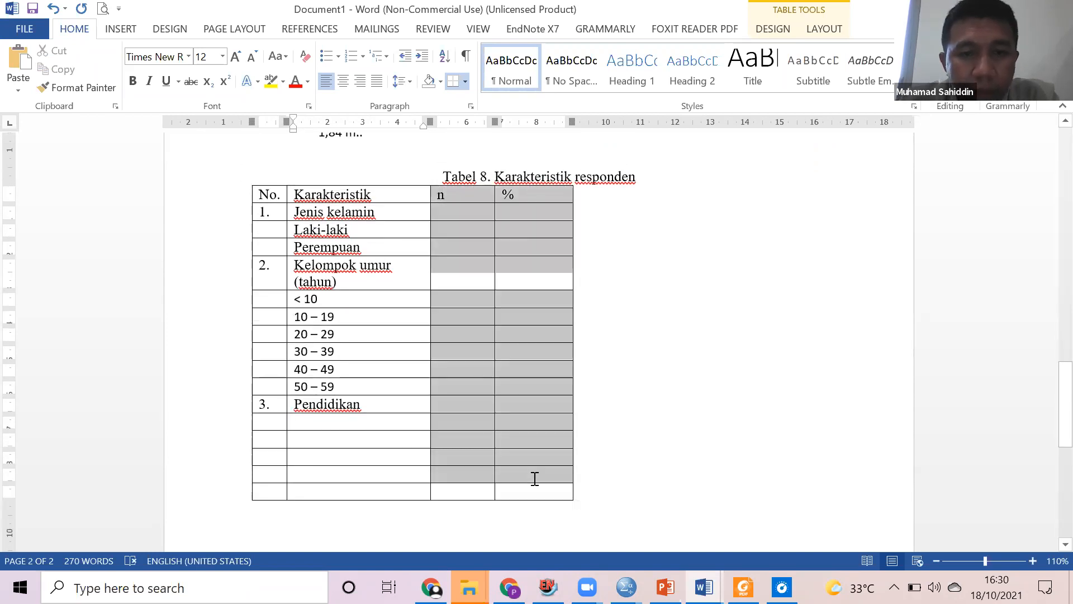
{"action": "left_click", "coordinate": [343, 81]}
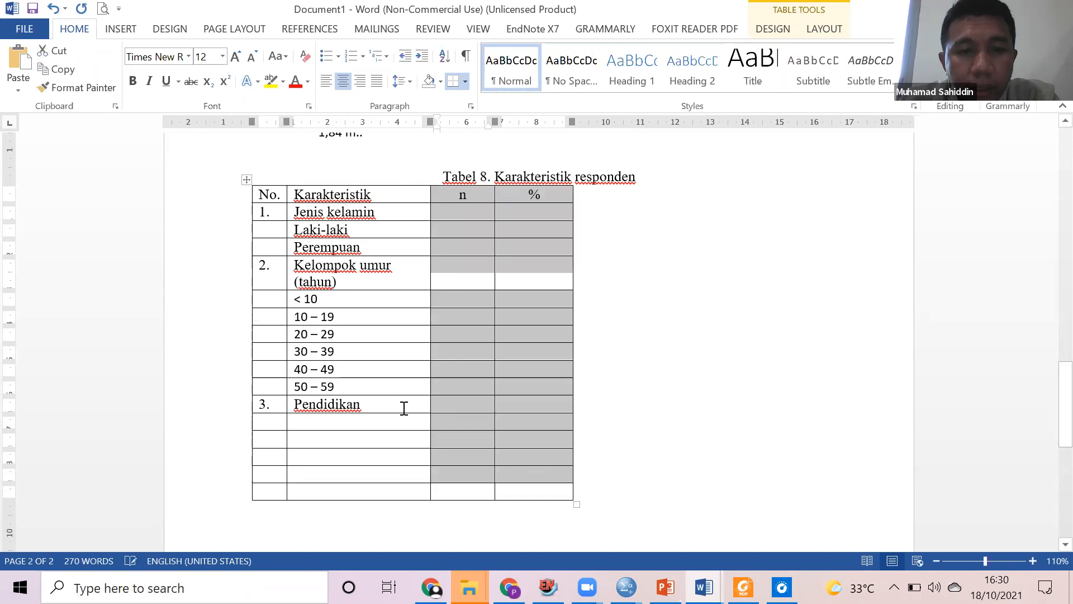
Enter "Tidak/ belum sekolah" as the first category below "Pendidikan" in Tabel 8.
{"action": "left_click", "coordinate": [369, 420]}
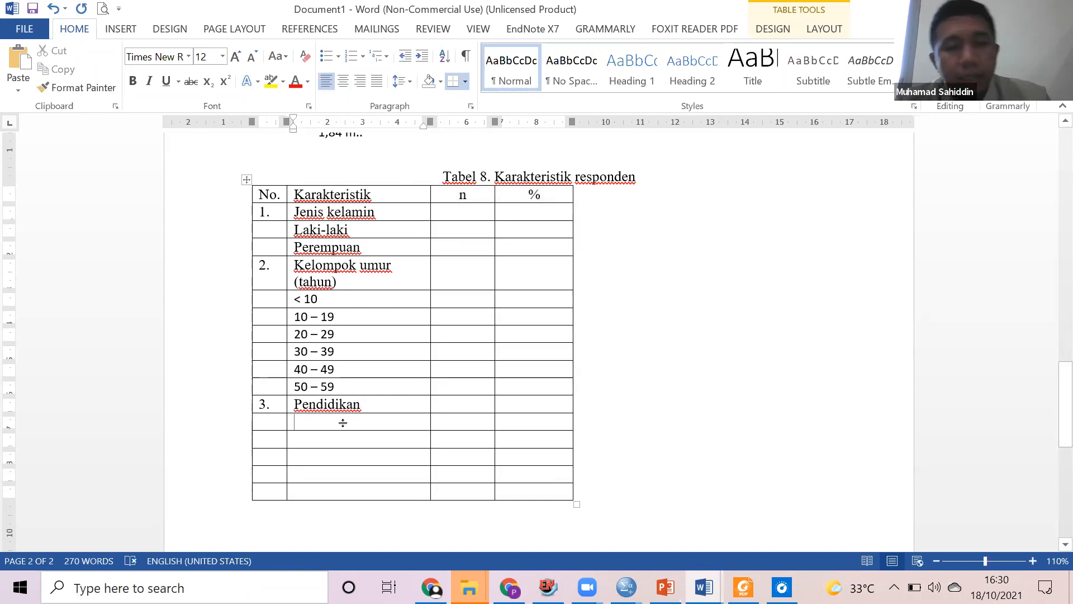
{"action": "scroll", "coordinate": [343, 423], "scroll_direction": "down", "scroll_amount": 1}
{"action": "type", "text": "Idk"}
{"action": "key", "text": "BackSpace"}
{"action": "key", "text": "BackSpace"}
{"action": "key", "text": "BackSpace"}
{"action": "type", "text": "Tidak"}
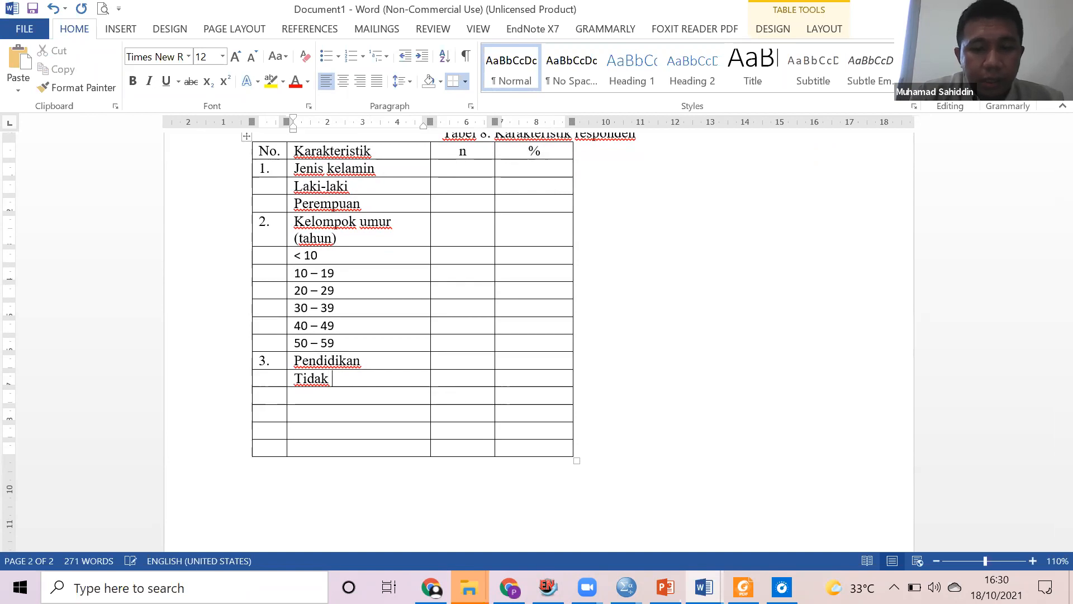
{"action": "type", "text": "/ belum"}
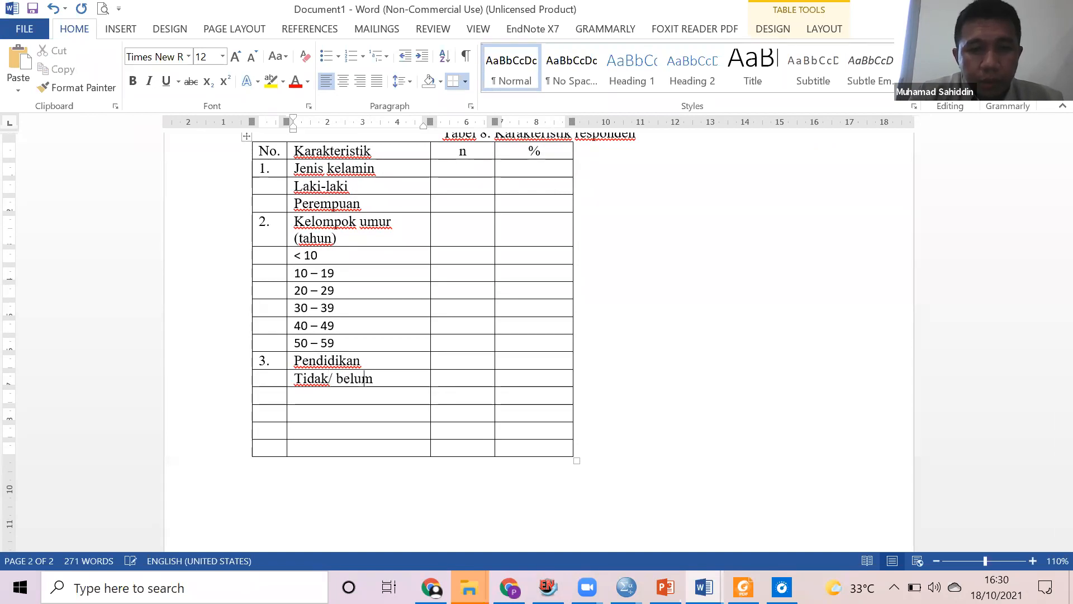
{"action": "type", "text": " seklaholah"}
{"action": "key", "text": "Down"}
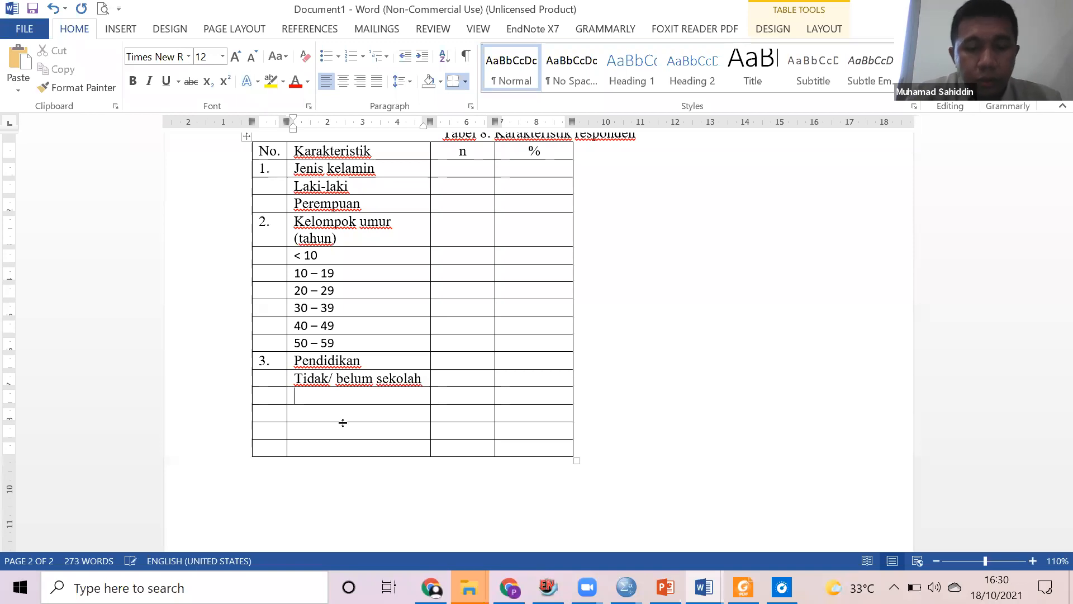
Fill the remaining Karakteristik cells below "Tidak/ belum sekolah" with "PAUD", "SD", "SMP" and "SMA".
{"action": "type", "text": "PAUD"}
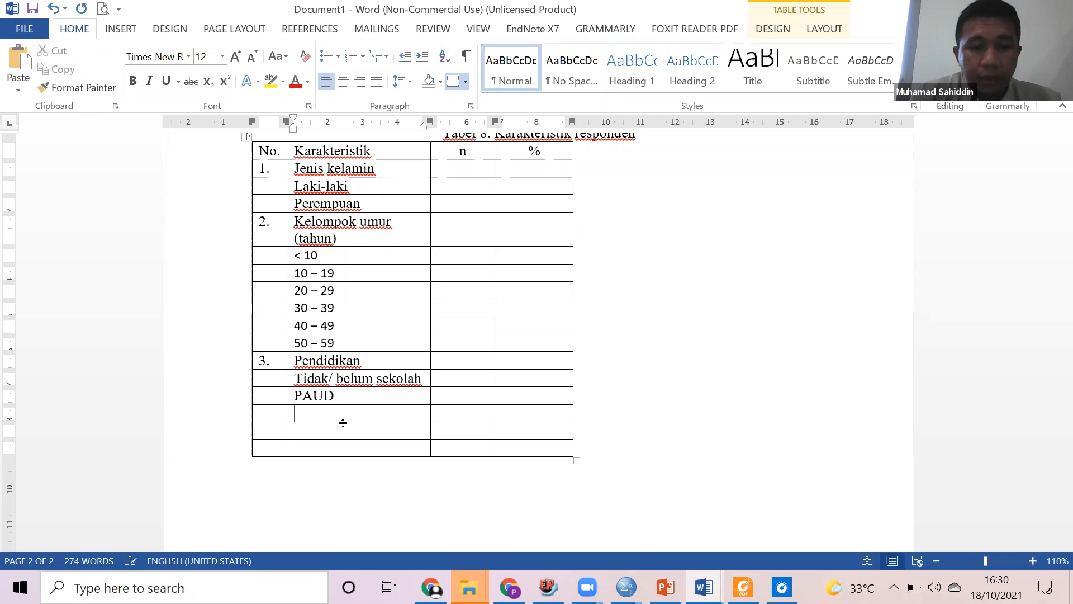
{"action": "type", "text": "SD"}
{"action": "type", "text": "SM"}
{"action": "type", "text": "SMA"}
{"action": "scroll", "coordinate": [605, 365], "scroll_direction": "down", "scroll_amount": 2}
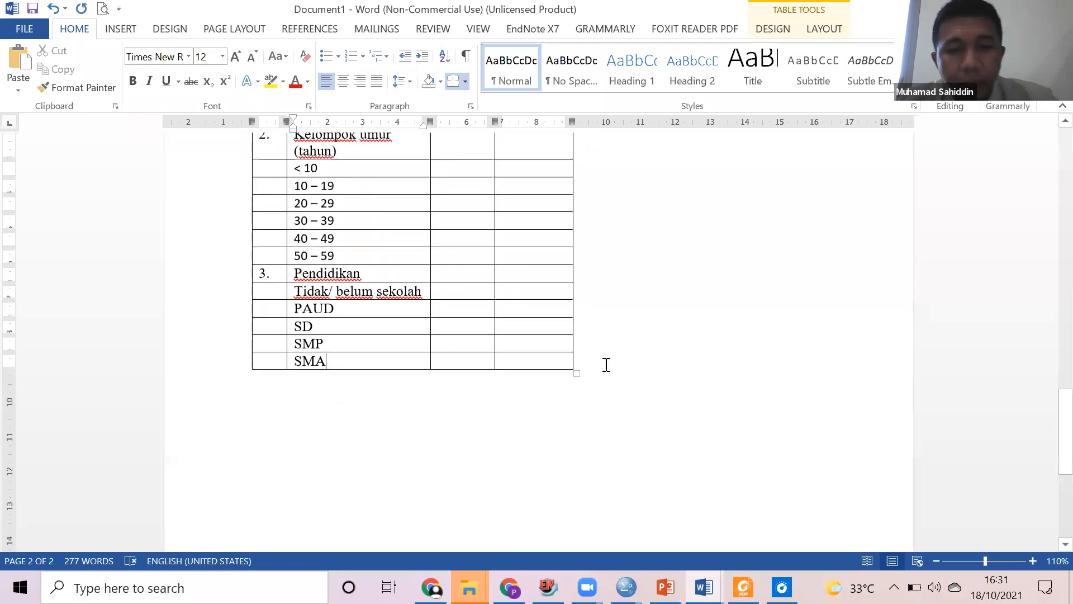
{"action": "left_click", "coordinate": [600, 358]}
{"action": "scroll", "coordinate": [596, 386], "scroll_direction": "down", "scroll_amount": 1}
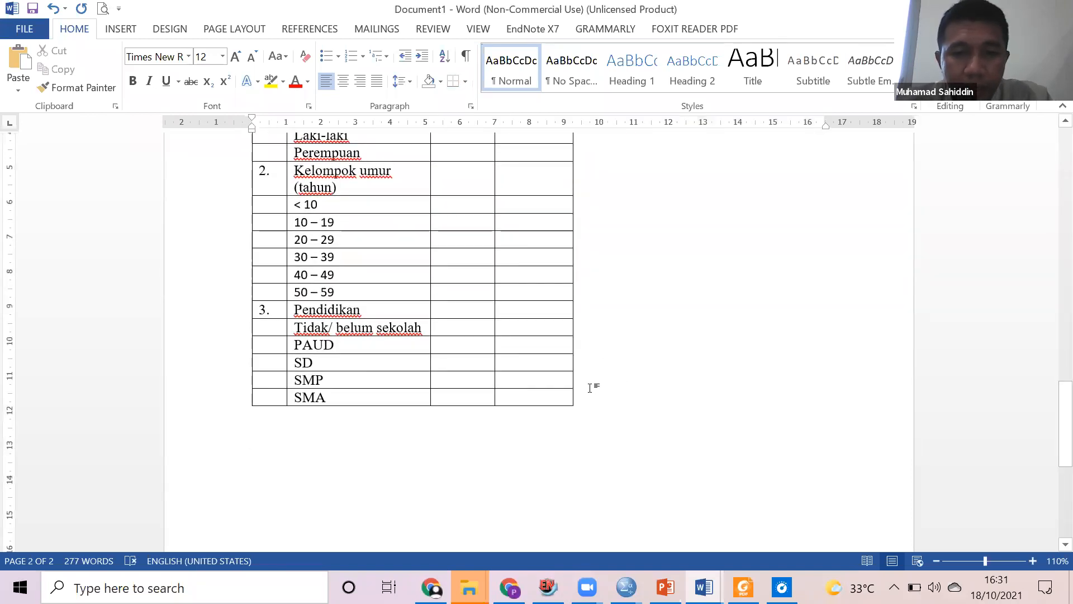
{"action": "scroll", "coordinate": [597, 425], "scroll_direction": "up", "scroll_amount": 1}
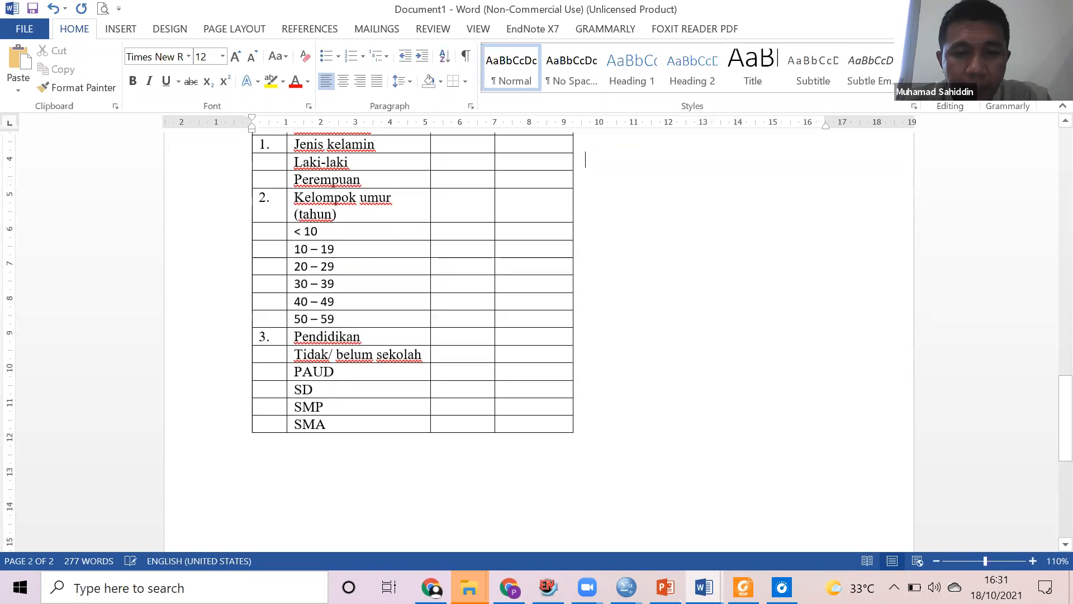
{"action": "scroll", "coordinate": [540, 417], "scroll_direction": "up", "scroll_amount": 5}
{"action": "scroll", "coordinate": [548, 420], "scroll_direction": "down", "scroll_amount": 7}
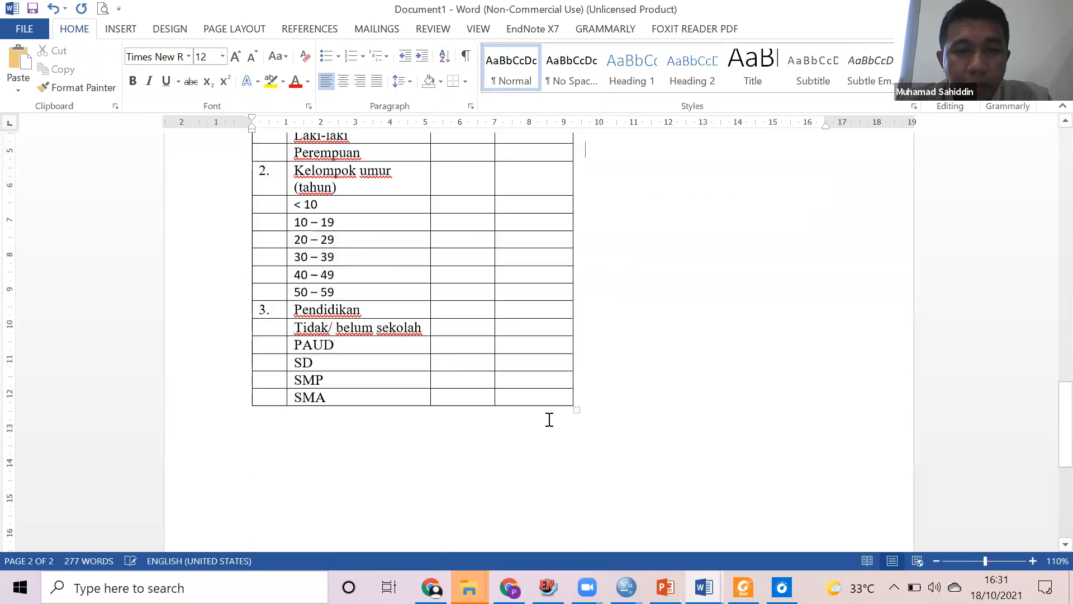
{"action": "left_click", "coordinate": [544, 378]}
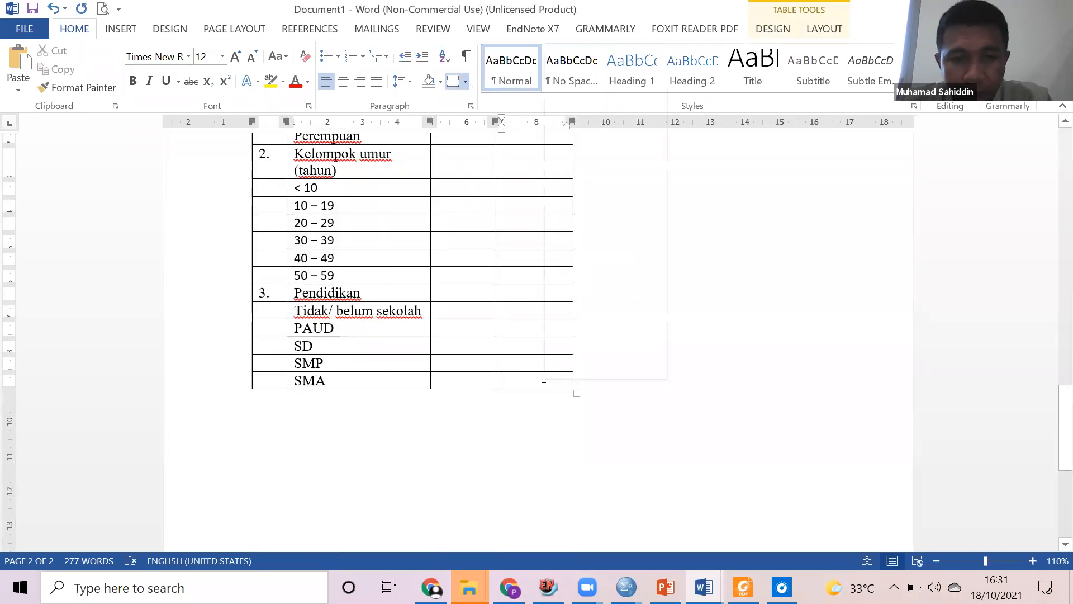
{"action": "right_click", "coordinate": [545, 377]}
{"action": "left_click", "coordinate": [498, 378]}
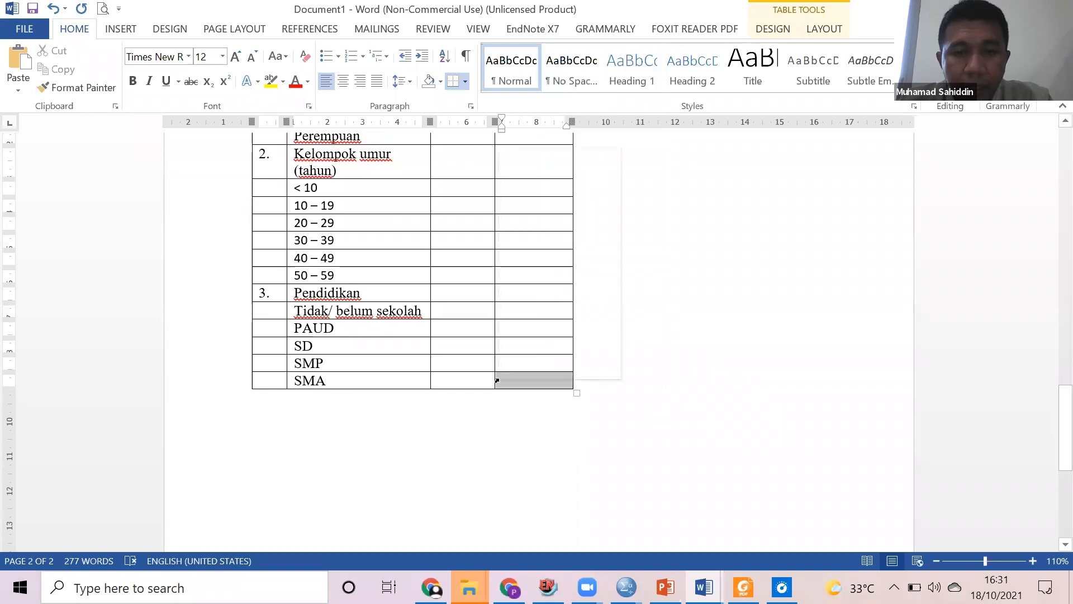
{"action": "left_click", "coordinate": [453, 379]}
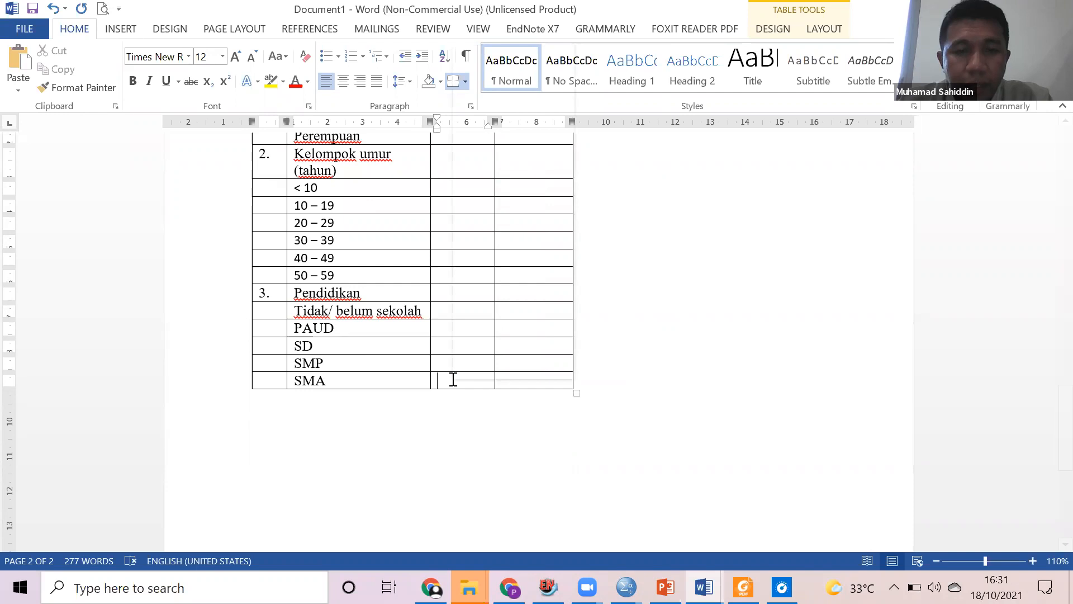
{"action": "right_click", "coordinate": [453, 379]}
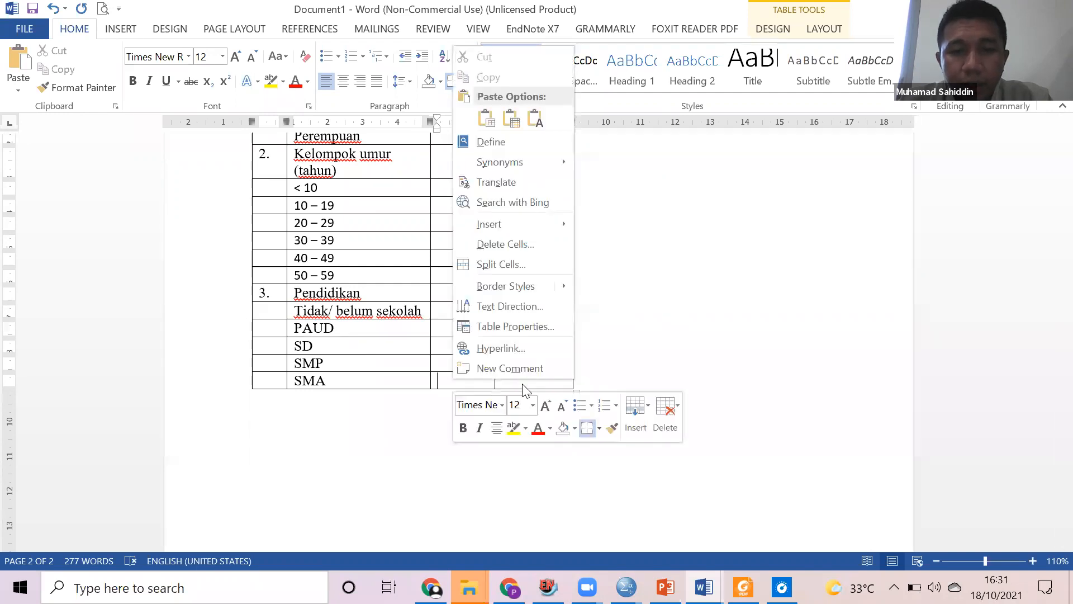
Add a new row at the end of Tabel 8 and enter "Pendidikan tinggi" in its Karakteristik cell.
{"action": "left_click", "coordinate": [523, 384]}
{"action": "key", "text": "Tab"}
{"action": "key", "text": "Tab"}
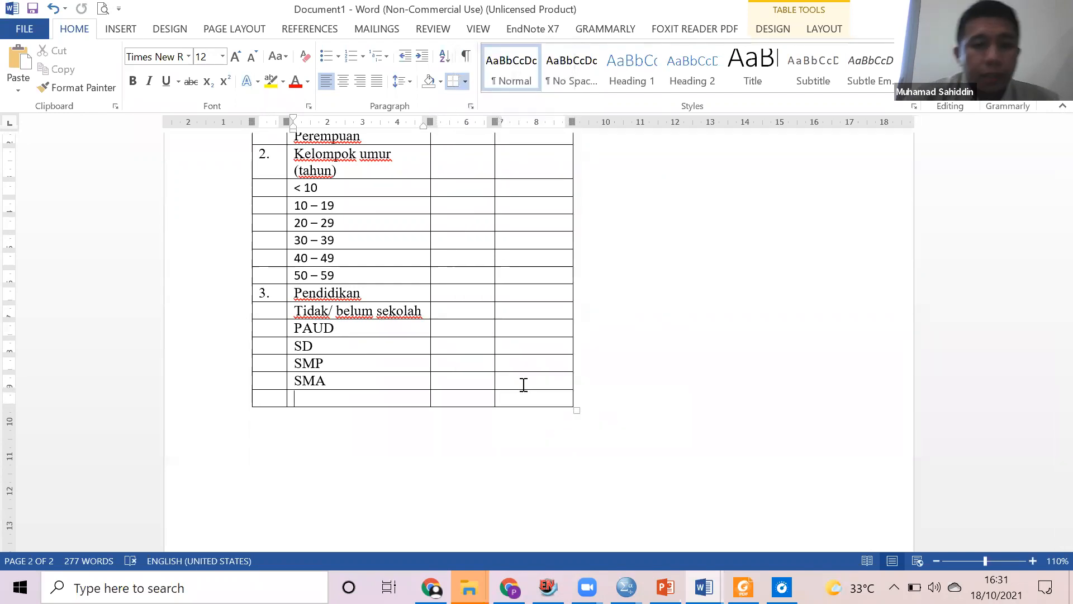
{"action": "type", "text": "Pendidikan tinggi"}
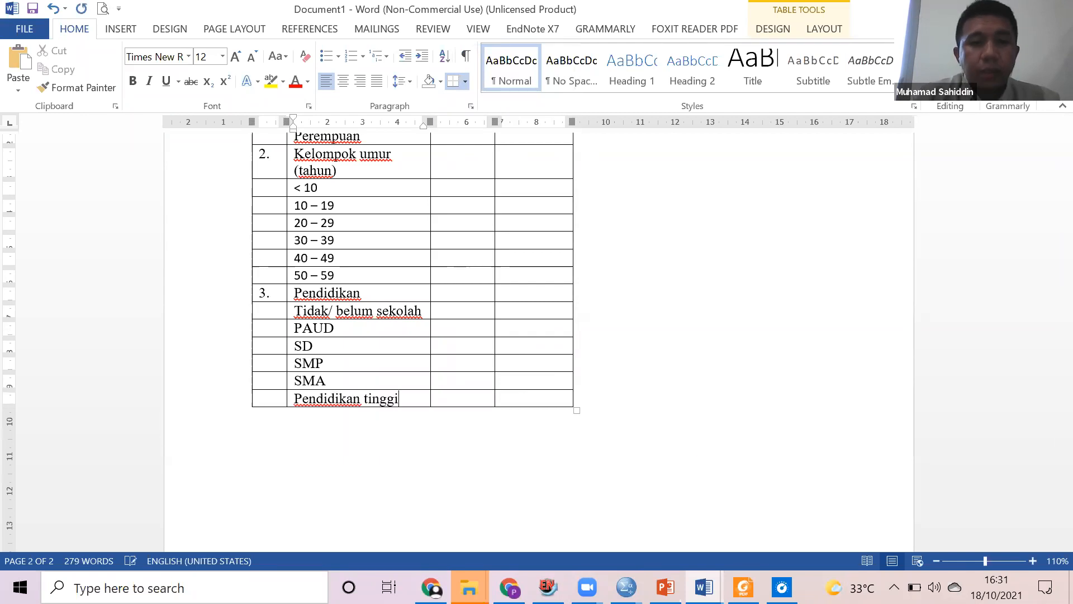
Add two more rows to Tabel 8 with "Pekerjaan" and "Bekerja" in the Karakteristik column.
{"action": "key", "text": "Tab"}
{"action": "key", "text": "Tab"}
{"action": "key", "text": "Tab"}
{"action": "type", "text": "Pekerjaan"}
{"action": "key", "text": "Tab"}
{"action": "key", "text": "Tab"}
{"action": "key", "text": "Tab"}
{"action": "key", "text": "Tab"}
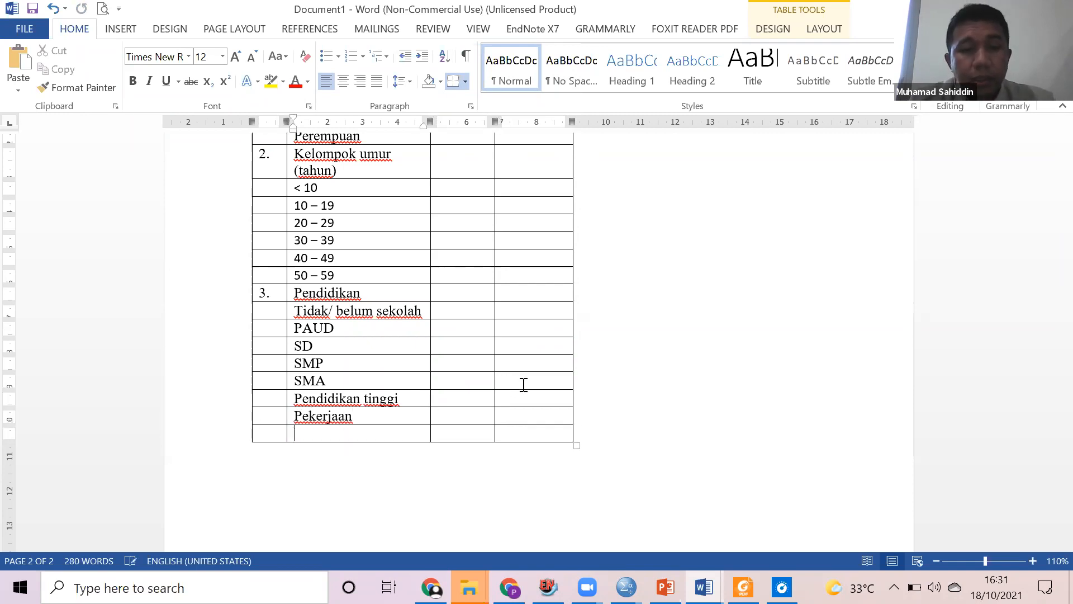
{"action": "type", "text": "Nek"}
{"action": "type", "text": "Be"}
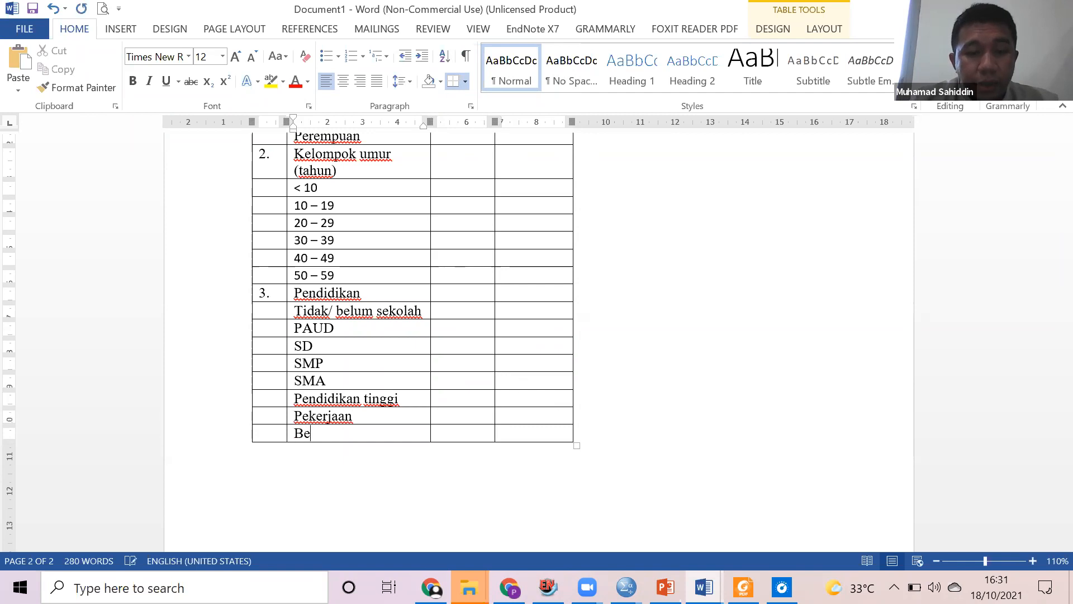
{"action": "type", "text": "kerja"}
Add a row below "Bekerja" and enter "Tidak bekerja" in its Karakteristik cell.
{"action": "key", "text": "Tab"}
{"action": "key", "text": "Tab"}
{"action": "key", "text": "Tab"}
{"action": "key", "text": "Tab"}
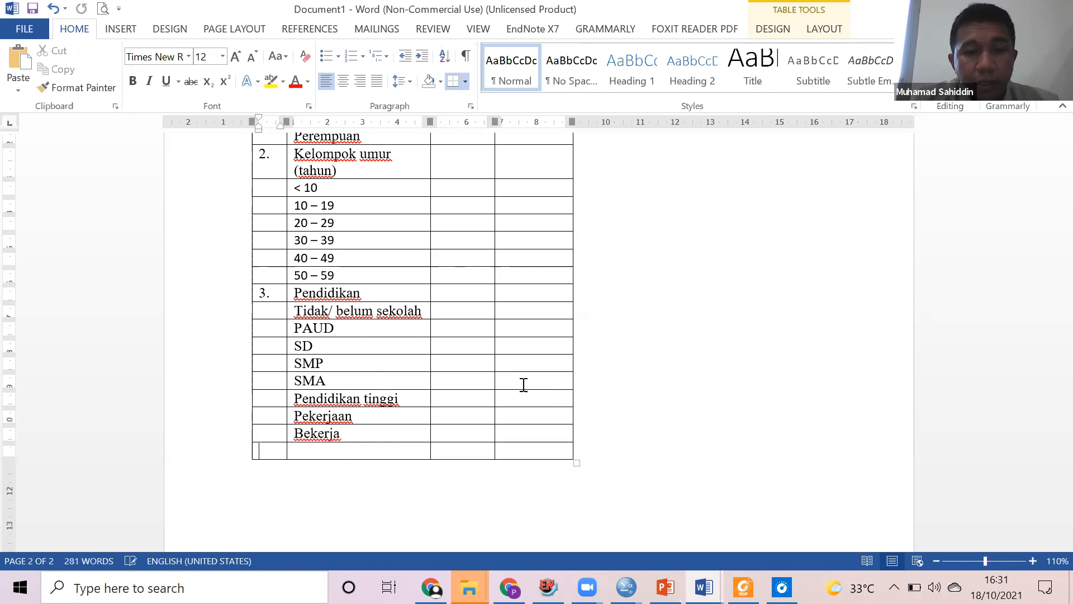
{"action": "type", "text": "i"}
{"action": "type", "text": "Tiddak be"}
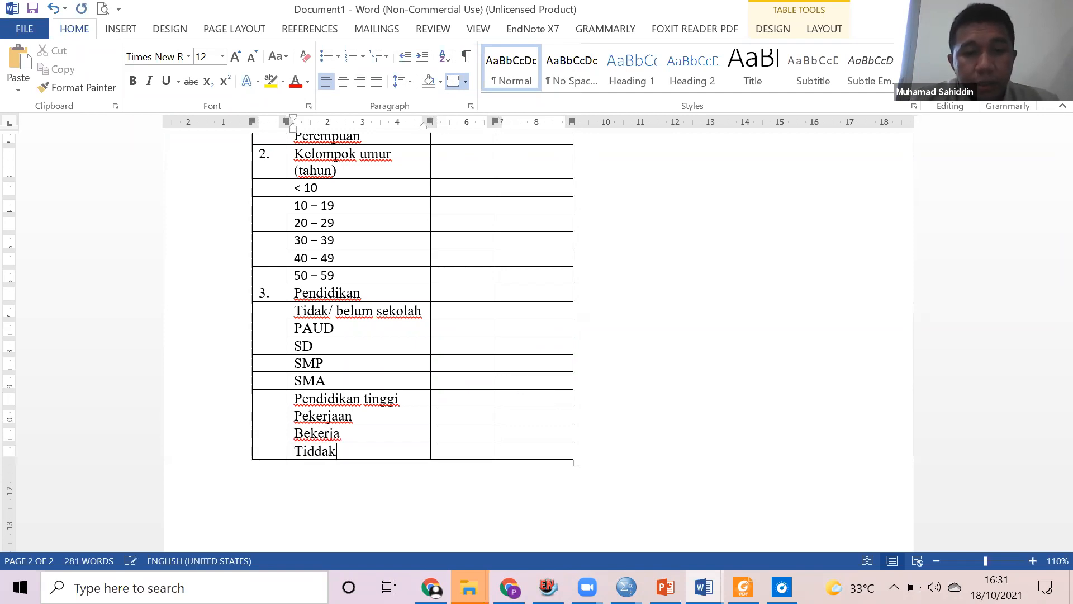
{"action": "key", "text": "BackSpace"}
{"action": "key", "text": "BackSpace"}
{"action": "key", "text": "BackSpace"}
{"action": "type", "text": "ak bekerja"}
Add rows for "Status gizi" and its first category "Underweight" in the Karakteristik column.
{"action": "key", "text": "Tab"}
{"action": "key", "text": "Tab"}
{"action": "key", "text": "Tab"}
{"action": "key", "text": "Tab"}
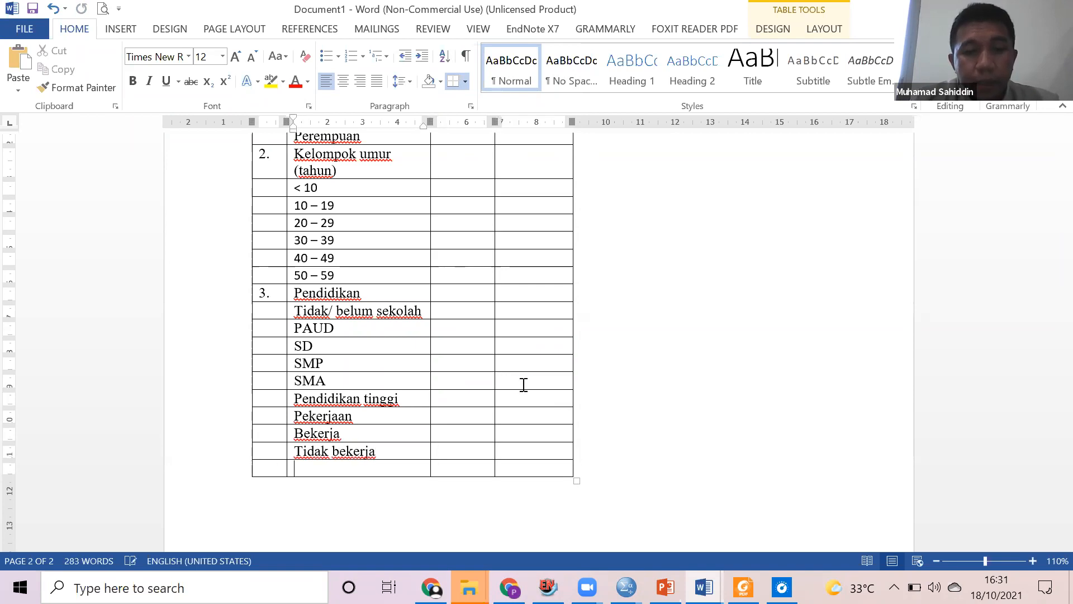
{"action": "type", "text": "Status"}
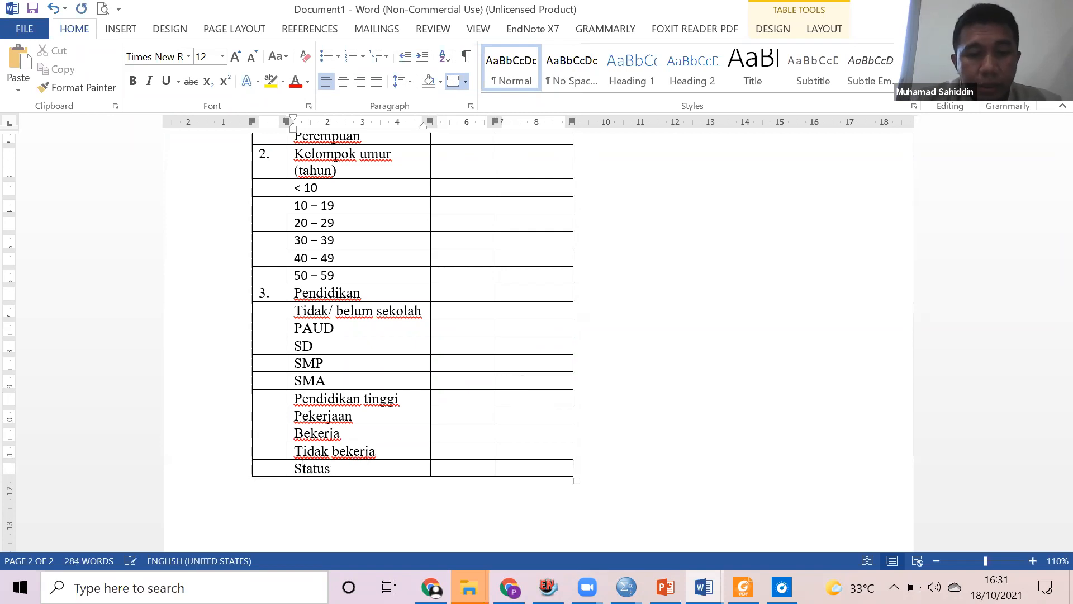
{"action": "type", "text": "tzi"}
{"action": "key", "text": "Tab"}
{"action": "key", "text": "Tab"}
{"action": "key", "text": "Tab"}
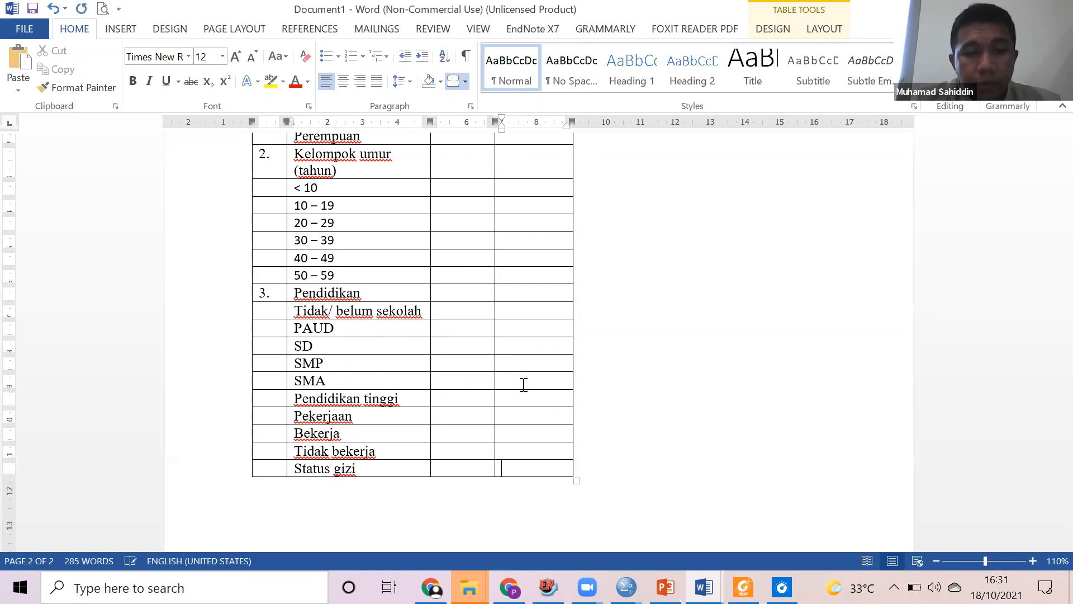
{"action": "key", "text": "Tab"}
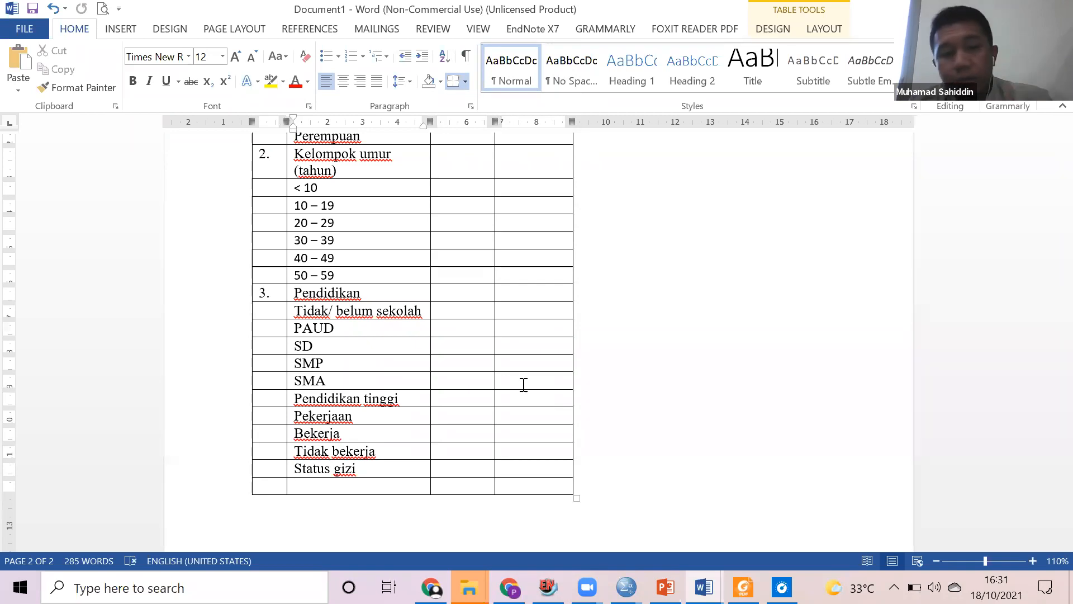
{"action": "type", "text": "underweight"}
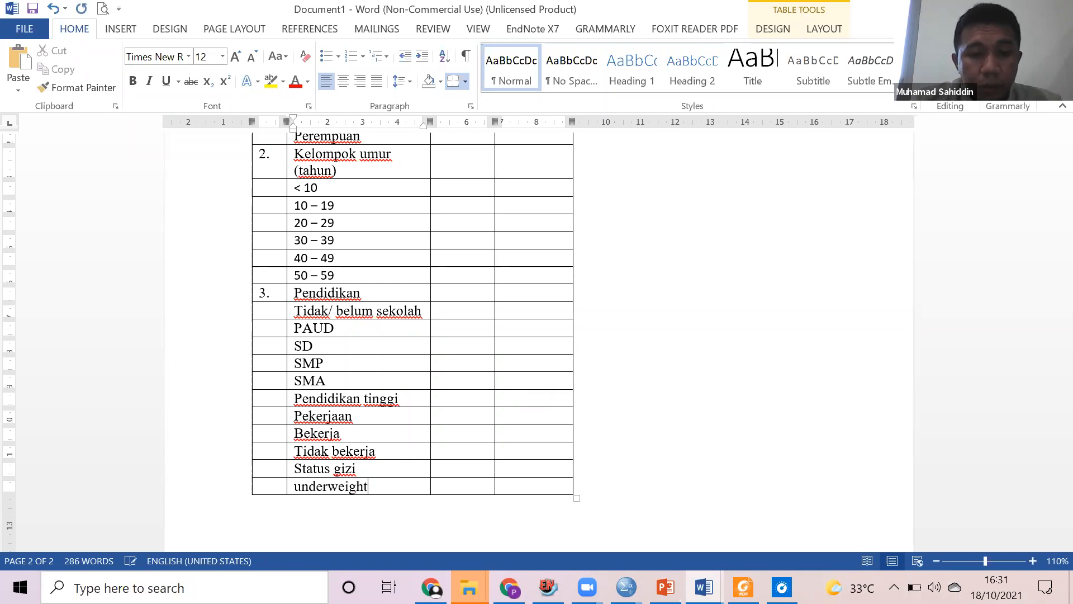
Add two rows below "Underweight" with "Normal" and "Dst…" in the Karakteristik column.
{"action": "key", "text": "Tab"}
{"action": "key", "text": "Tab"}
{"action": "key", "text": "Tab"}
{"action": "key", "text": "Tab"}
{"action": "type", "text": "Normal"}
{"action": "key", "text": "Tab"}
{"action": "key", "text": "Tab"}
{"action": "key", "text": "Tab"}
{"action": "key", "text": "Tab"}
{"action": "type", "text": "d"}
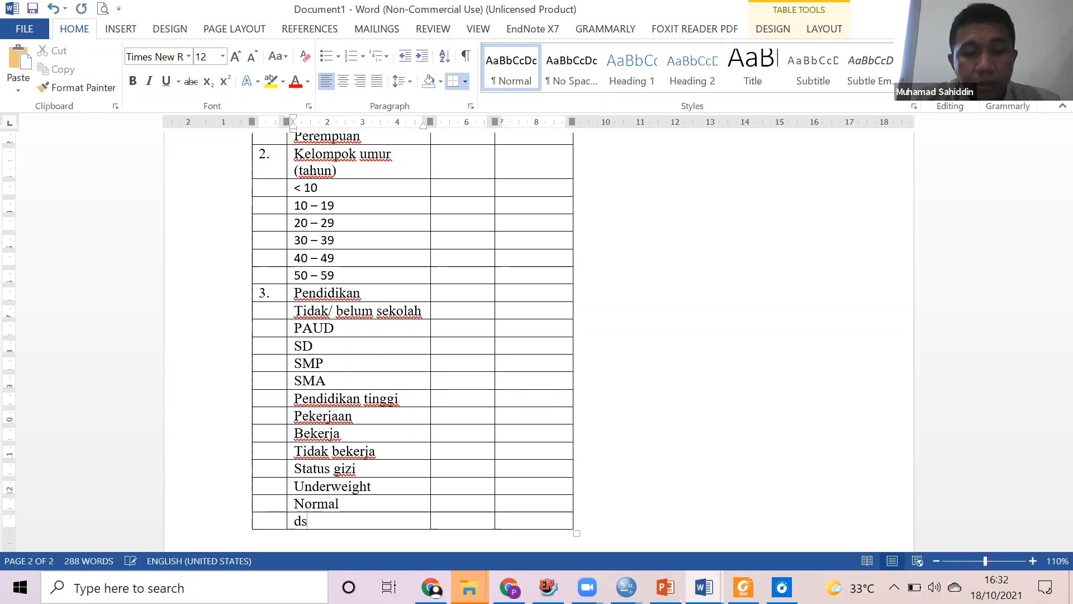
{"action": "type", "text": "st..."}
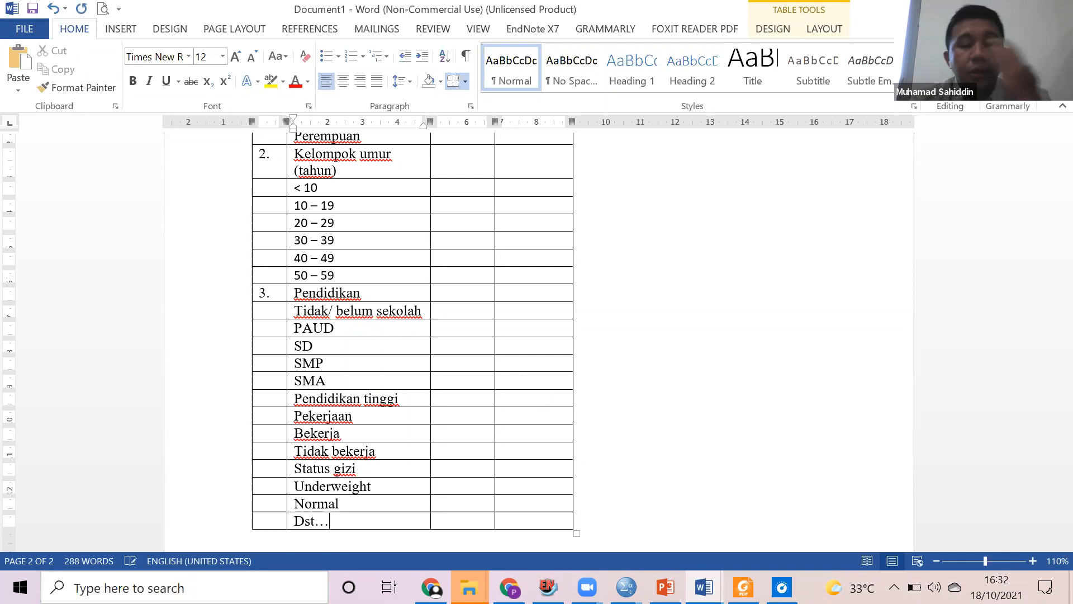
Copy the n and % values for Laki-laki and Perempuan from Tabel 1 into the matching rows of Tabel 8.
{"action": "scroll", "coordinate": [486, 284], "scroll_direction": "up", "scroll_amount": 10}
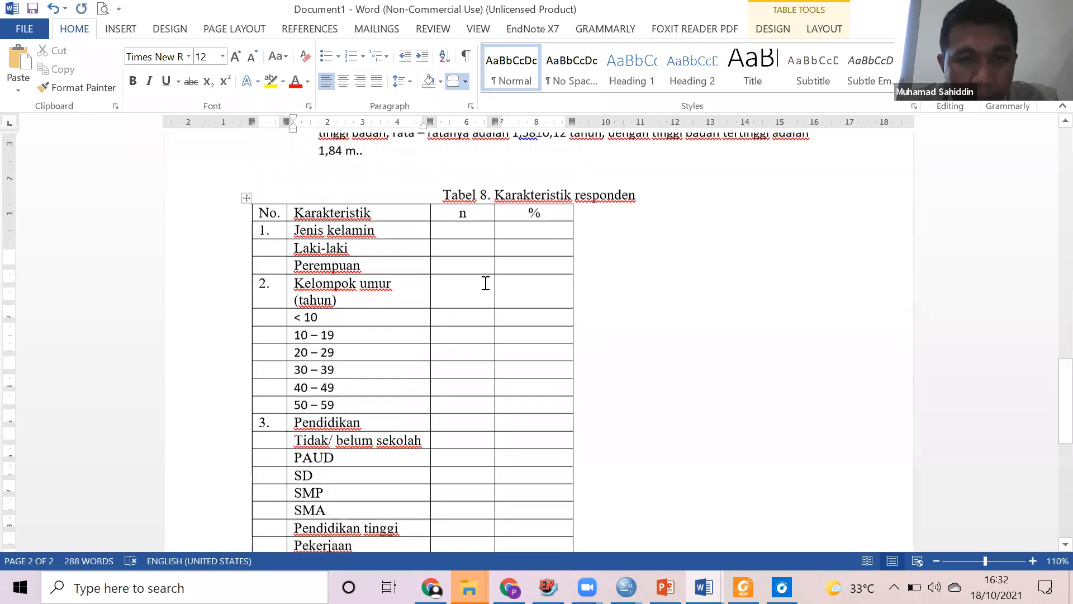
{"action": "scroll", "coordinate": [486, 283], "scroll_direction": "up", "scroll_amount": 15}
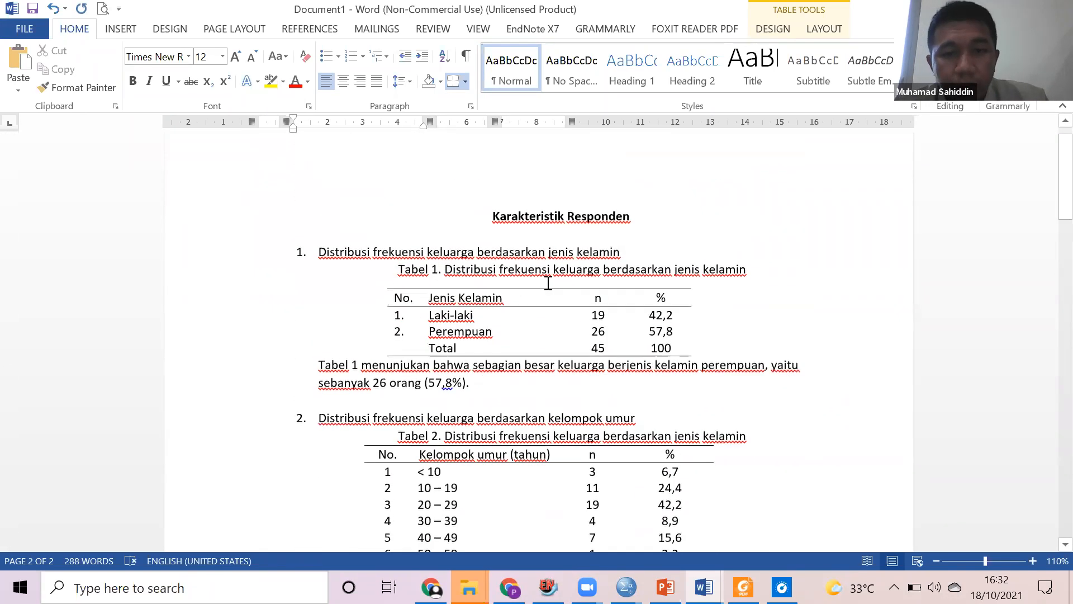
{"action": "left_click_drag", "start_coordinate": [582, 258], "coordinate": [667, 273]}
{"action": "key", "text": "ctrl+c"}
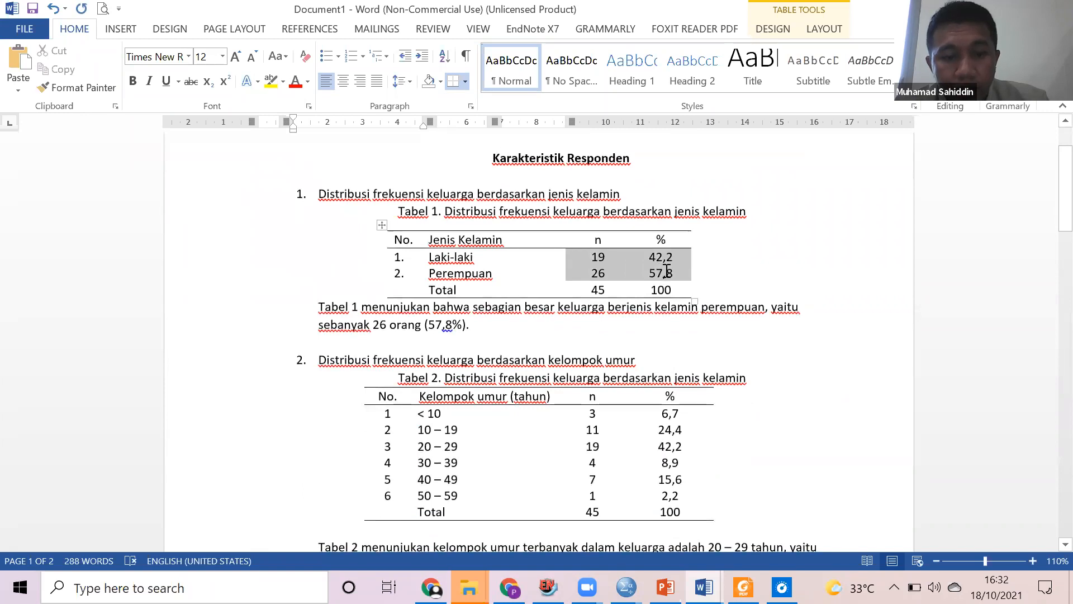
{"action": "scroll", "coordinate": [665, 271], "scroll_direction": "down", "scroll_amount": 20}
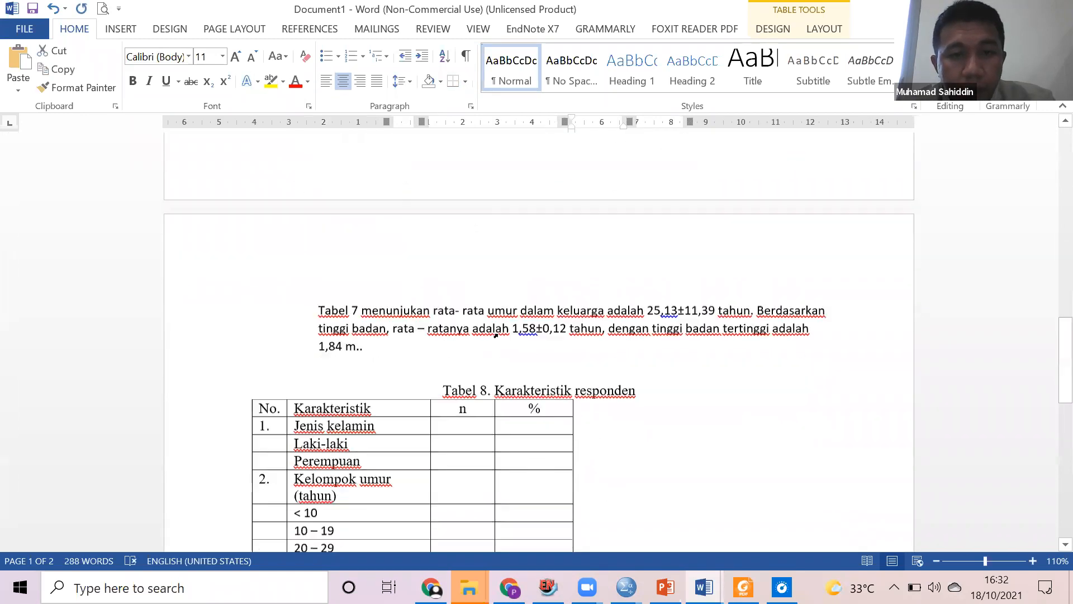
{"action": "left_click", "coordinate": [463, 230]}
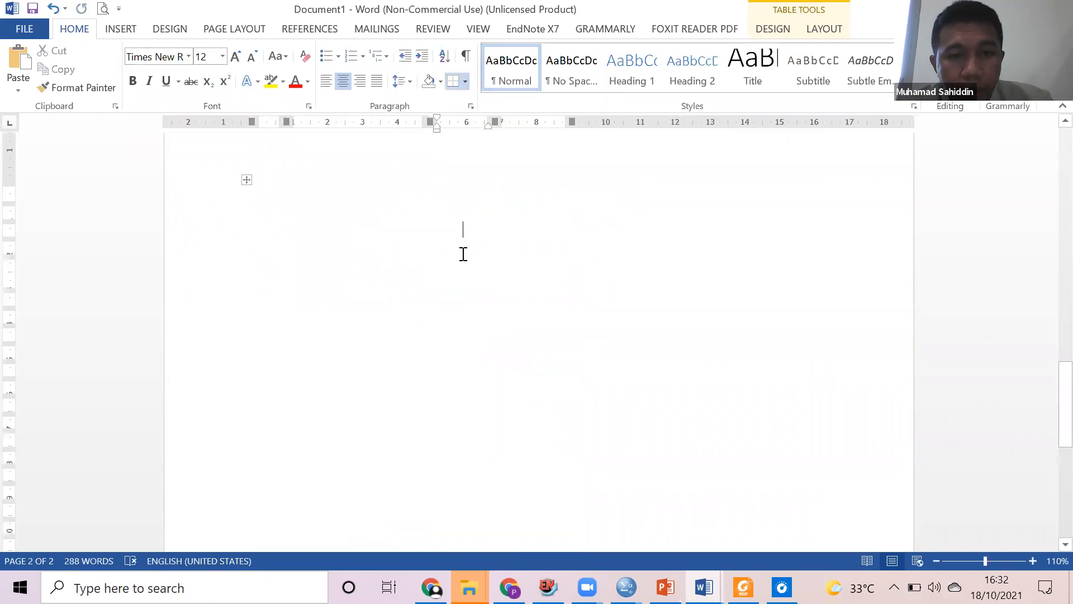
{"action": "scroll", "coordinate": [461, 268], "scroll_direction": "up", "scroll_amount": 2}
{"action": "scroll", "coordinate": [483, 313], "scroll_direction": "down", "scroll_amount": 1}
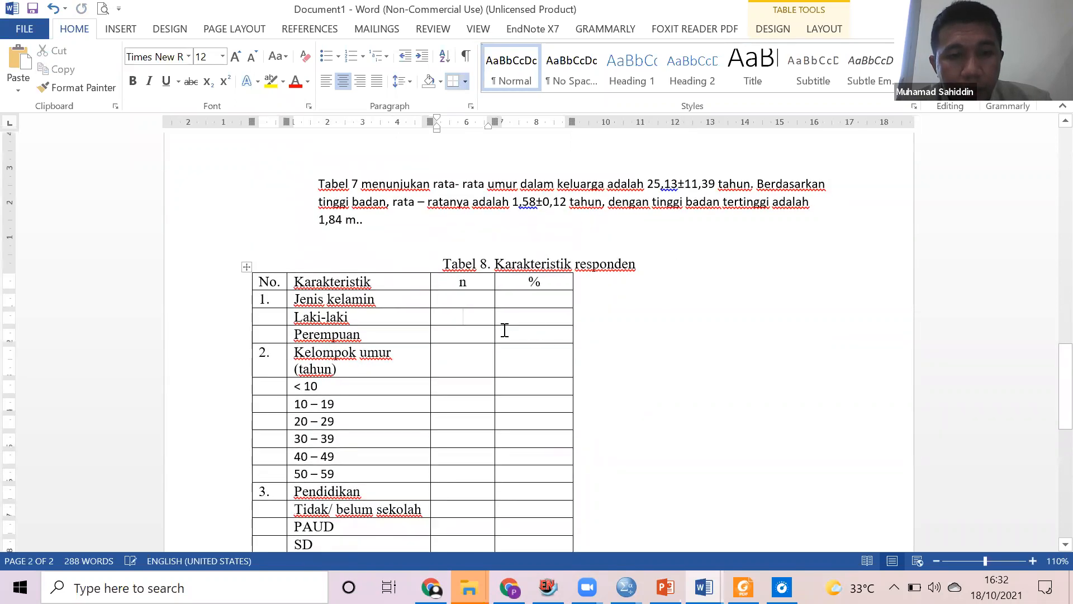
{"action": "key", "text": "ctrl+v"}
Copy the n and % values of all six age groups from Tabel 2 into the "< 10" to "50 – 59" rows of Tabel 8.
{"action": "scroll", "coordinate": [533, 343], "scroll_direction": "up", "scroll_amount": 12}
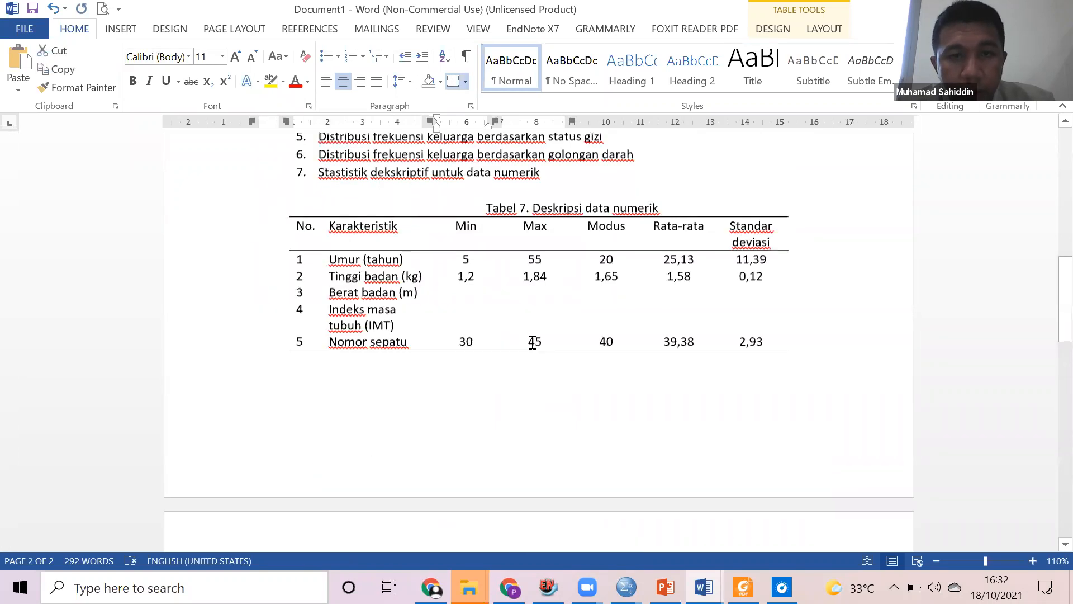
{"action": "left_click_drag", "start_coordinate": [592, 240], "coordinate": [688, 320]}
{"action": "key", "text": "ctrl+c"}
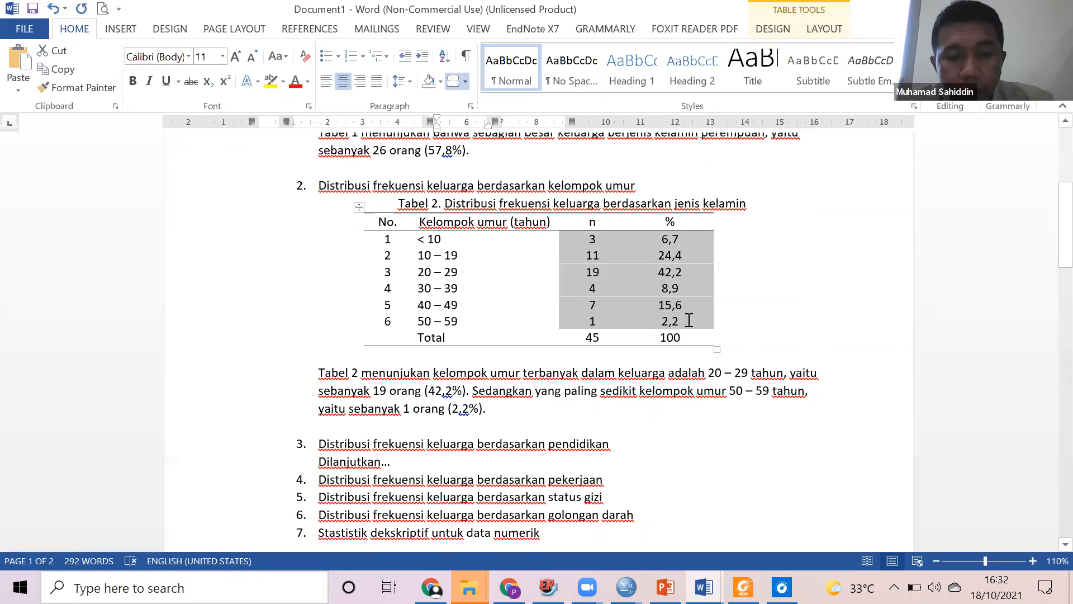
{"action": "scroll", "coordinate": [533, 343], "scroll_direction": "down", "scroll_amount": 12}
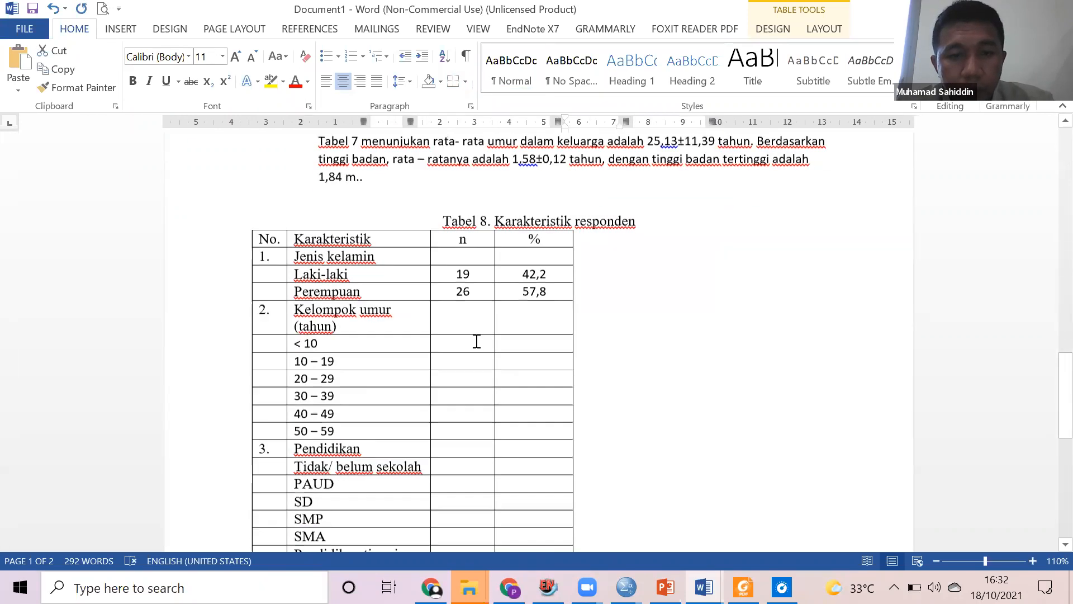
{"action": "left_click", "coordinate": [469, 343]}
{"action": "key", "text": "ctrl+v"}
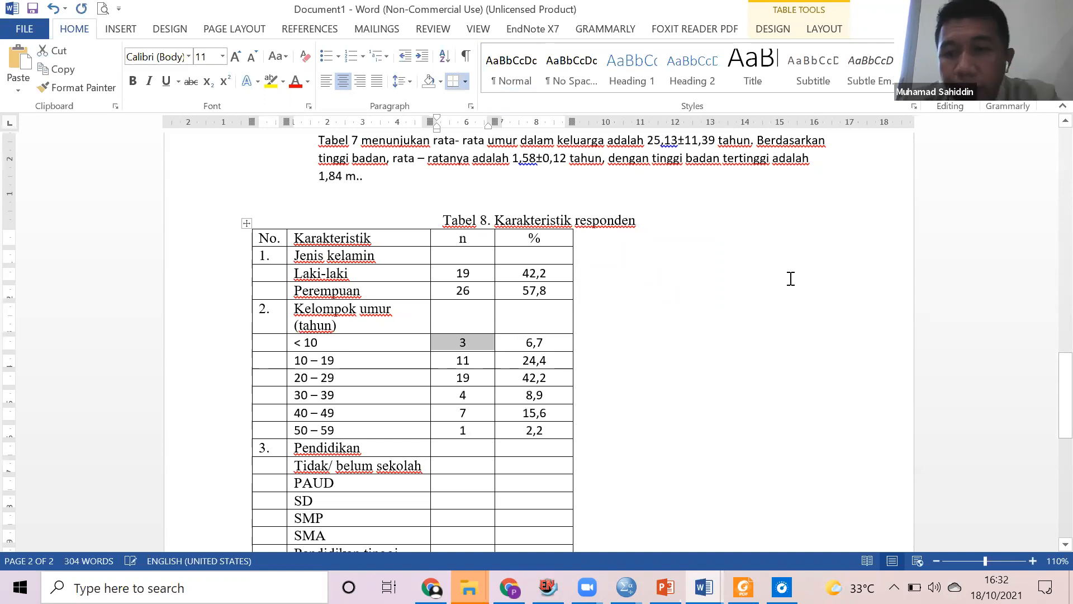
{"action": "left_click", "coordinate": [645, 307]}
Examine how the Total rows are laid out in Tabel 2 and Tabel 1, compared with the end of Tabel 8.
{"action": "scroll", "coordinate": [645, 307], "scroll_direction": "down", "scroll_amount": 2}
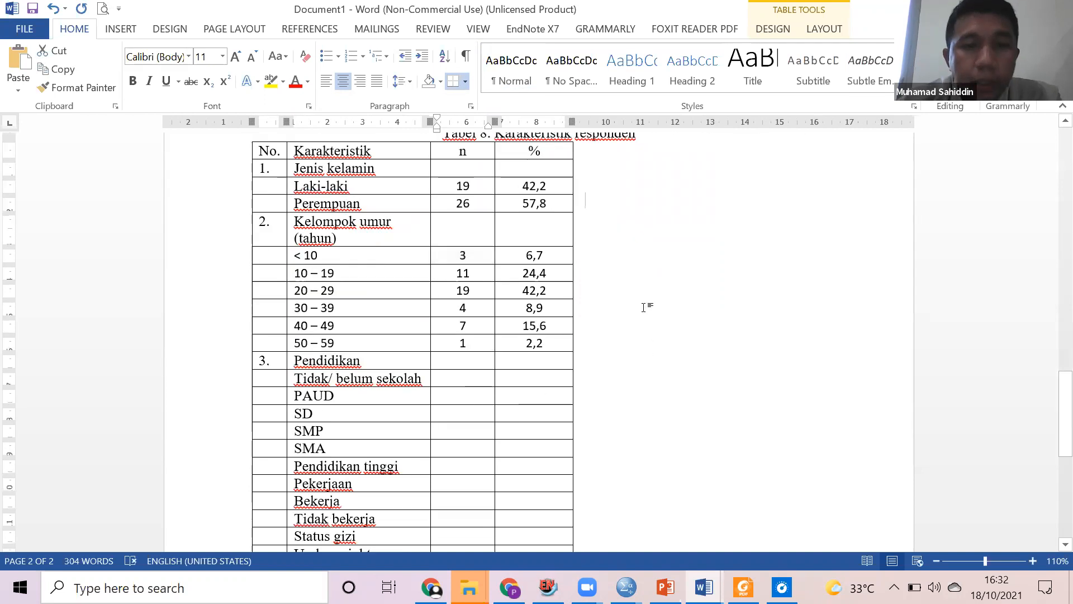
{"action": "scroll", "coordinate": [645, 307], "scroll_direction": "up", "scroll_amount": 2}
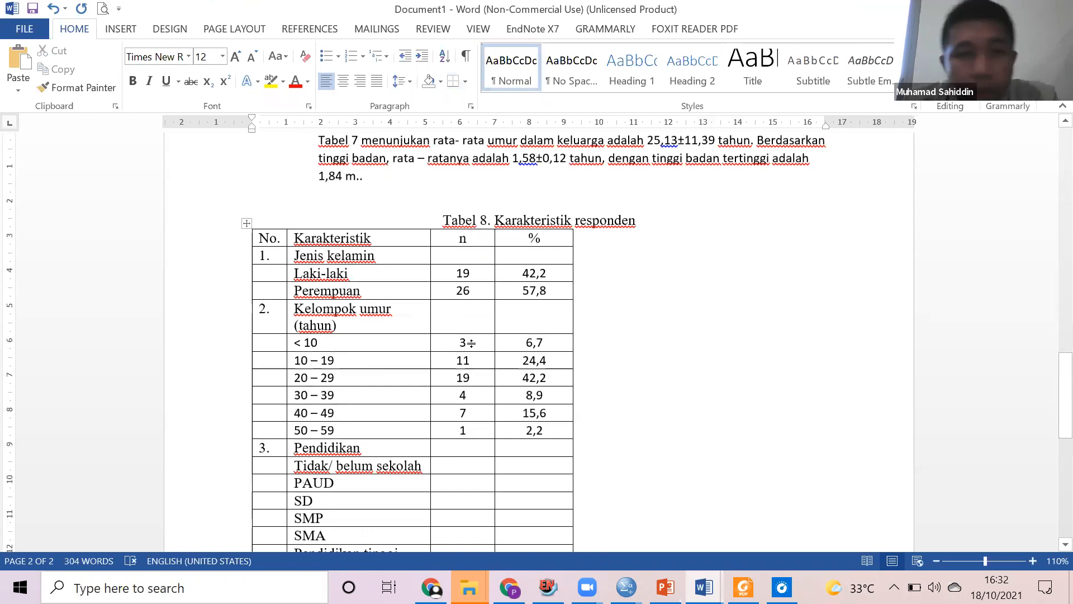
{"action": "scroll", "coordinate": [474, 338], "scroll_direction": "up", "scroll_amount": 8}
{"action": "scroll", "coordinate": [468, 339], "scroll_direction": "up", "scroll_amount": 3}
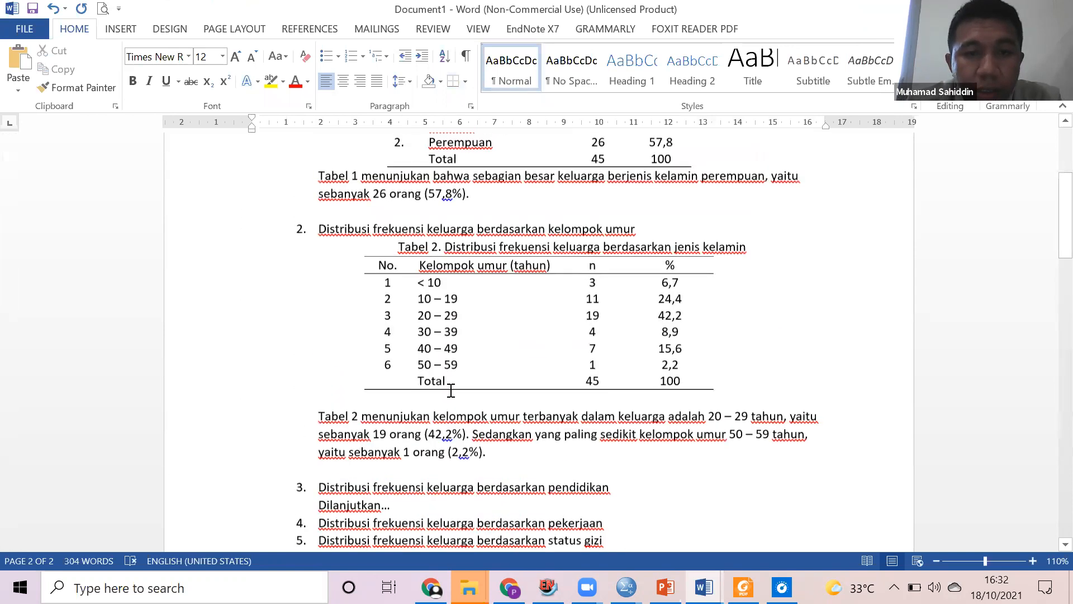
{"action": "left_click", "coordinate": [427, 380]}
{"action": "scroll", "coordinate": [467, 242], "scroll_direction": "up", "scroll_amount": 2}
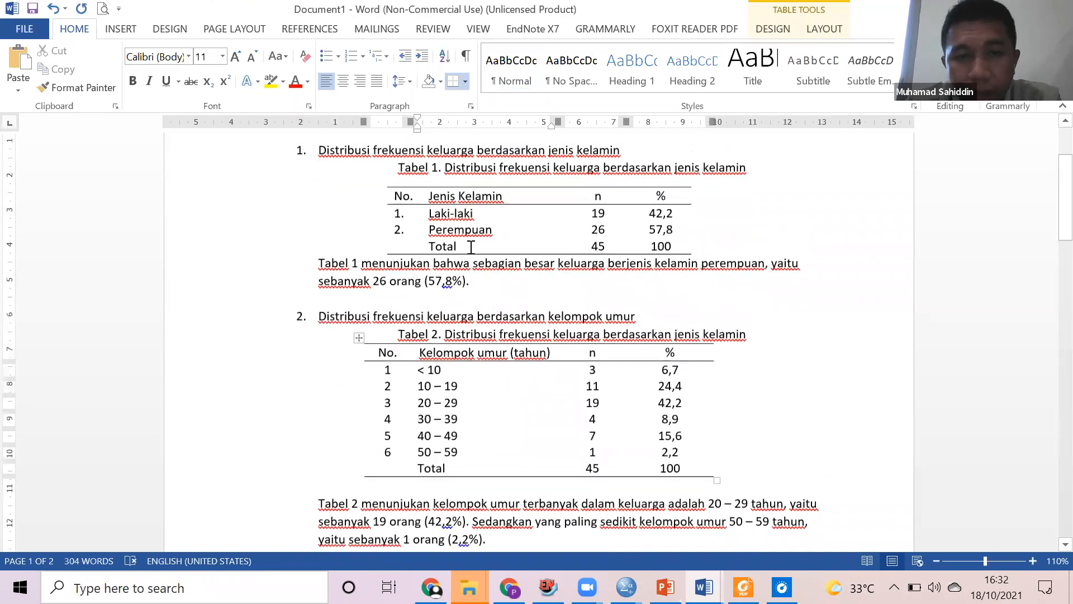
{"action": "left_click", "coordinate": [468, 245]}
{"action": "scroll", "coordinate": [470, 272], "scroll_direction": "down", "scroll_amount": 1}
{"action": "scroll", "coordinate": [470, 272], "scroll_direction": "down", "scroll_amount": 12}
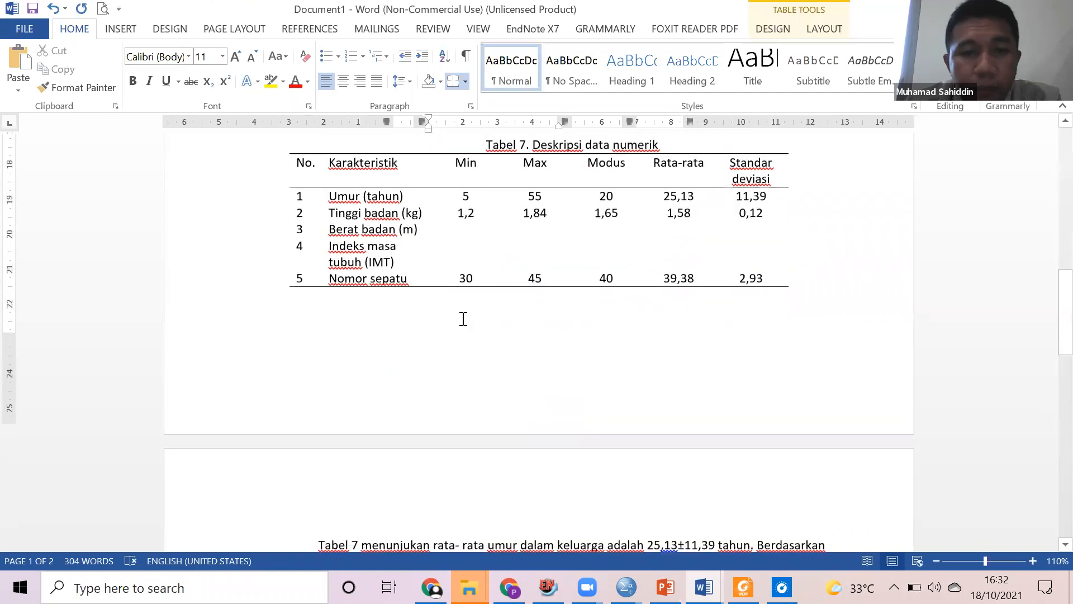
{"action": "scroll", "coordinate": [613, 496], "scroll_direction": "down", "scroll_amount": 5}
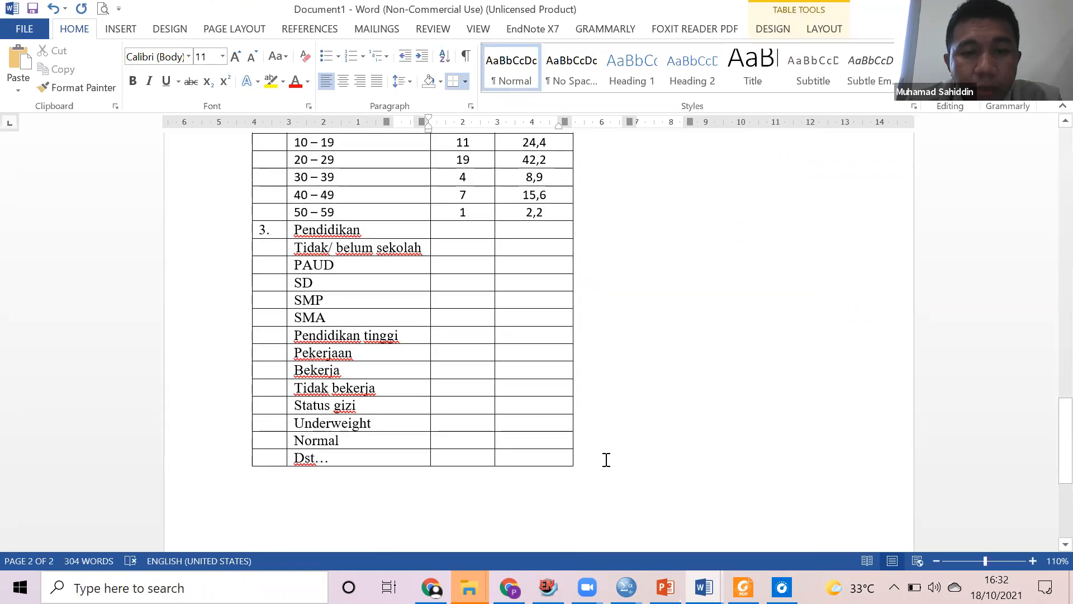
Add a closing row to Tabel 8 with "Total" under Karakteristik, 45 under n and 100 under %.
{"action": "left_click", "coordinate": [606, 460]}
{"action": "scroll", "coordinate": [606, 460], "scroll_direction": "up", "scroll_amount": 3}
{"action": "scroll", "coordinate": [591, 460], "scroll_direction": "down", "scroll_amount": 3}
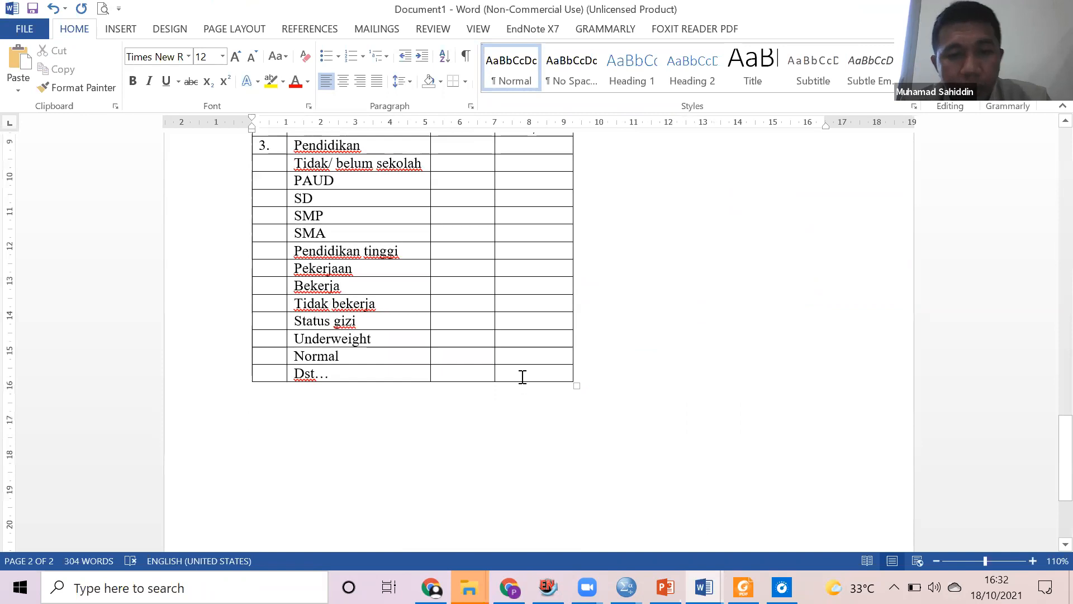
{"action": "left_click", "coordinate": [521, 374]}
{"action": "key", "text": "Tab"}
{"action": "key", "text": "Tab"}
{"action": "type", "text": "To"}
{"action": "type", "text": "45"}
{"action": "key", "text": "Tab"}
{"action": "type", "text": "100"}
Widen the Karakteristik column of Tabel 8 so that "Kelompok umur (tahun)" fits on one line.
{"action": "scroll", "coordinate": [522, 376], "scroll_direction": "up", "scroll_amount": 8}
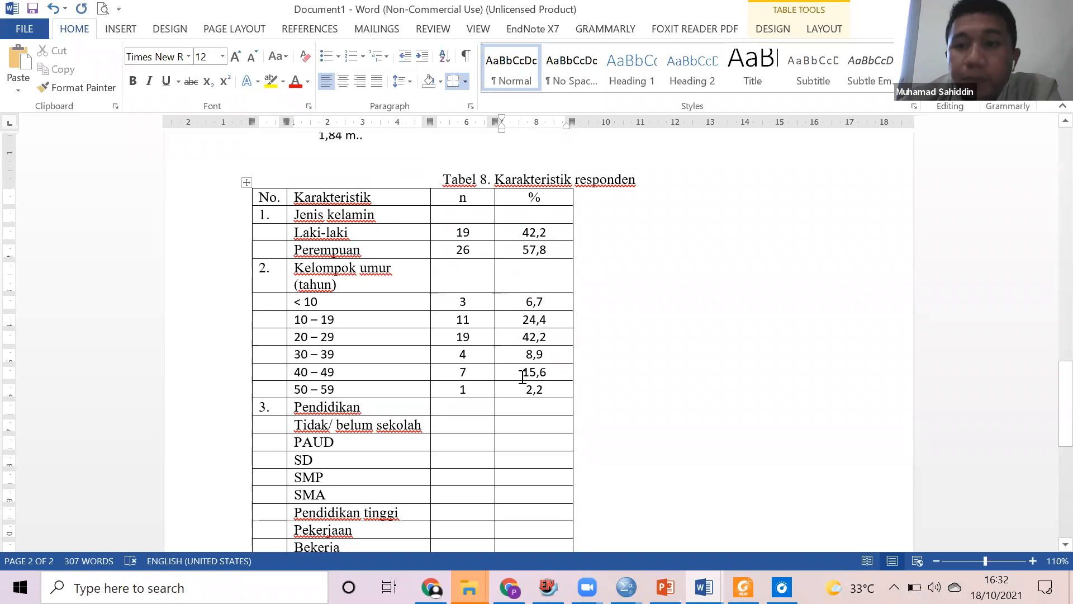
{"action": "scroll", "coordinate": [523, 374], "scroll_direction": "down", "scroll_amount": 1}
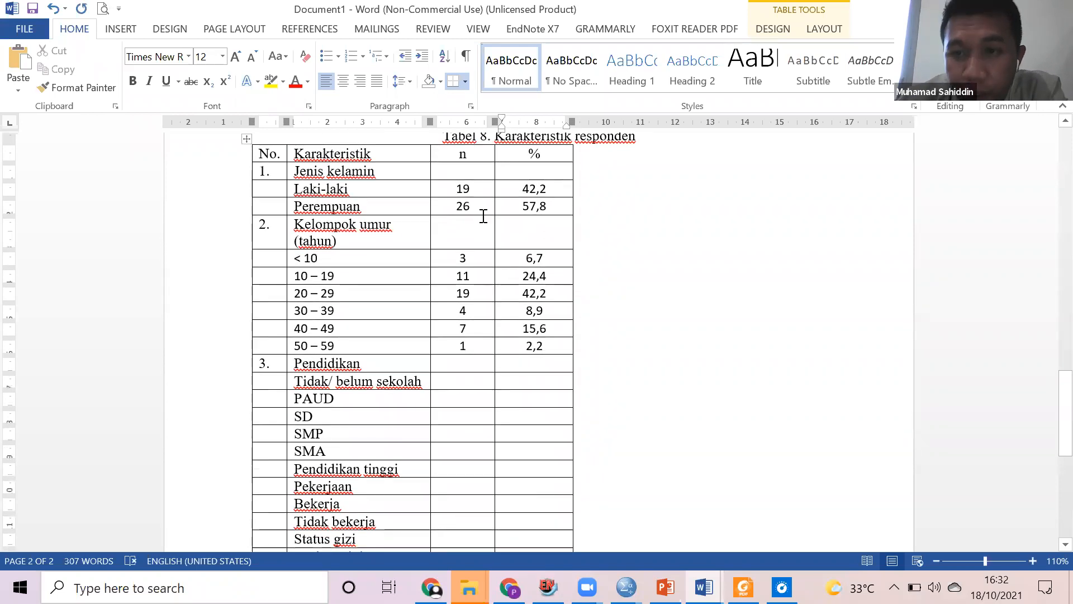
{"action": "left_click_drag", "start_coordinate": [464, 208], "coordinate": [462, 191]}
{"action": "scroll", "coordinate": [464, 292], "scroll_direction": "down", "scroll_amount": 1}
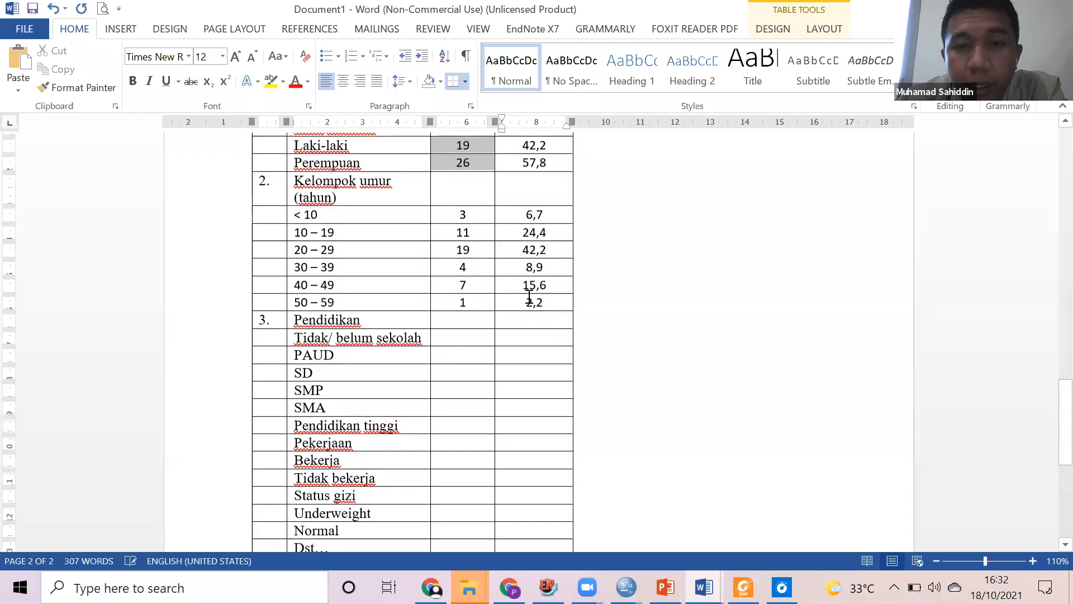
{"action": "scroll", "coordinate": [469, 252], "scroll_direction": "up", "scroll_amount": 1}
{"action": "left_click", "coordinate": [473, 203]}
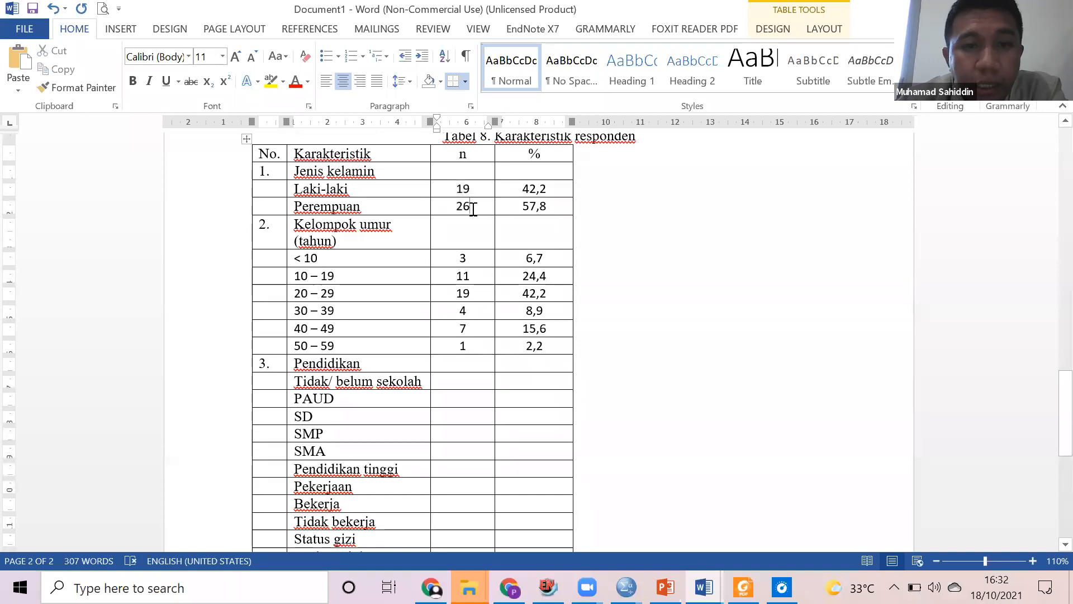
{"action": "left_click_drag", "start_coordinate": [435, 121], "coordinate": [467, 122]}
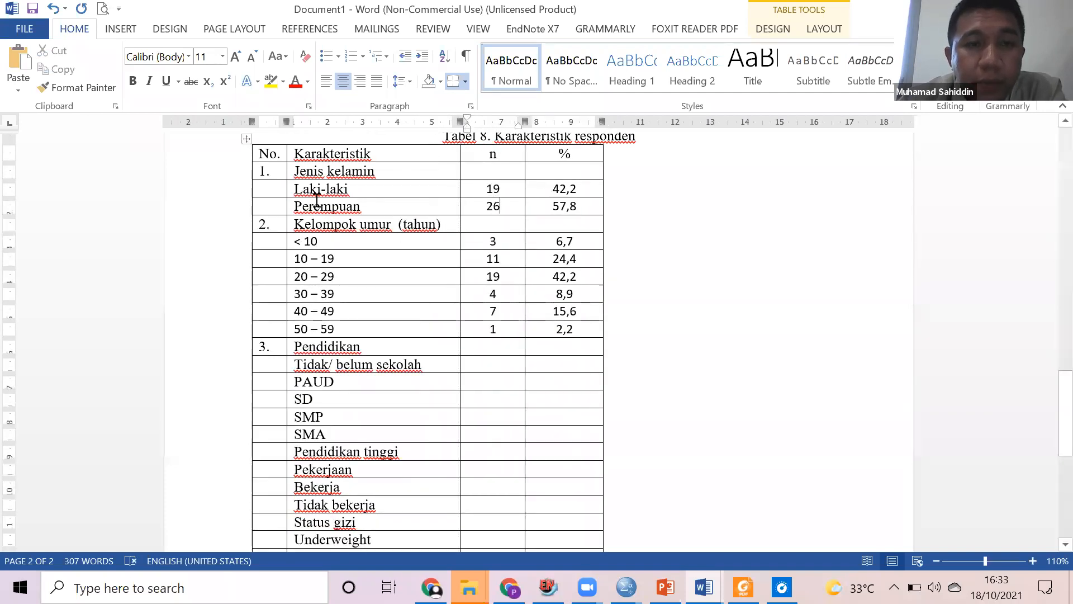
Apply the black banded list table style with horizontal lines only to the whole of Tabel 8.
{"action": "scroll", "coordinate": [385, 236], "scroll_direction": "up", "scroll_amount": 1}
{"action": "left_click", "coordinate": [245, 183]}
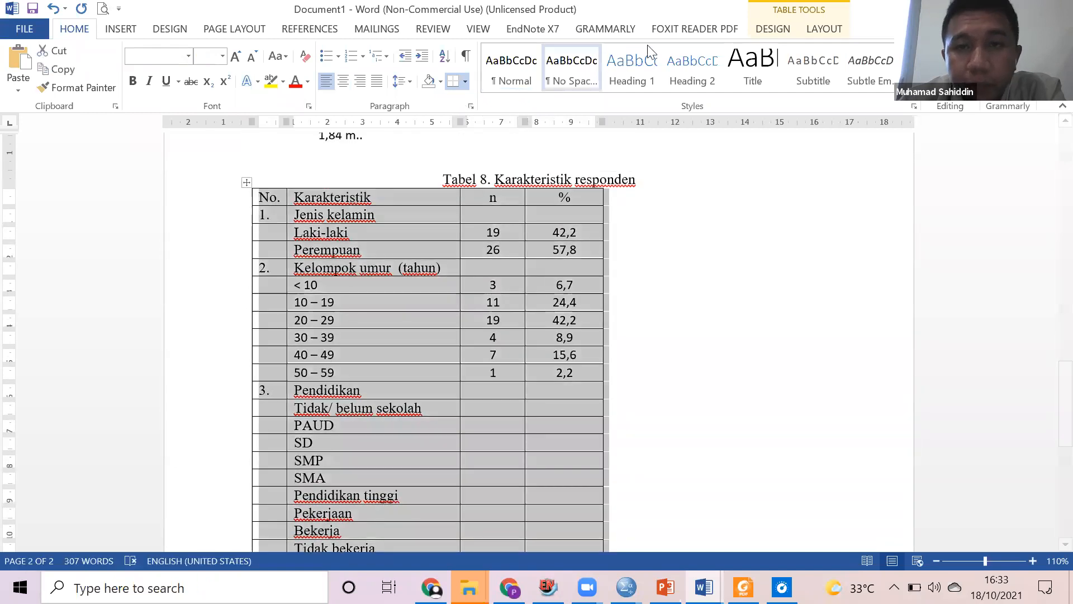
{"action": "left_click", "coordinate": [773, 29]}
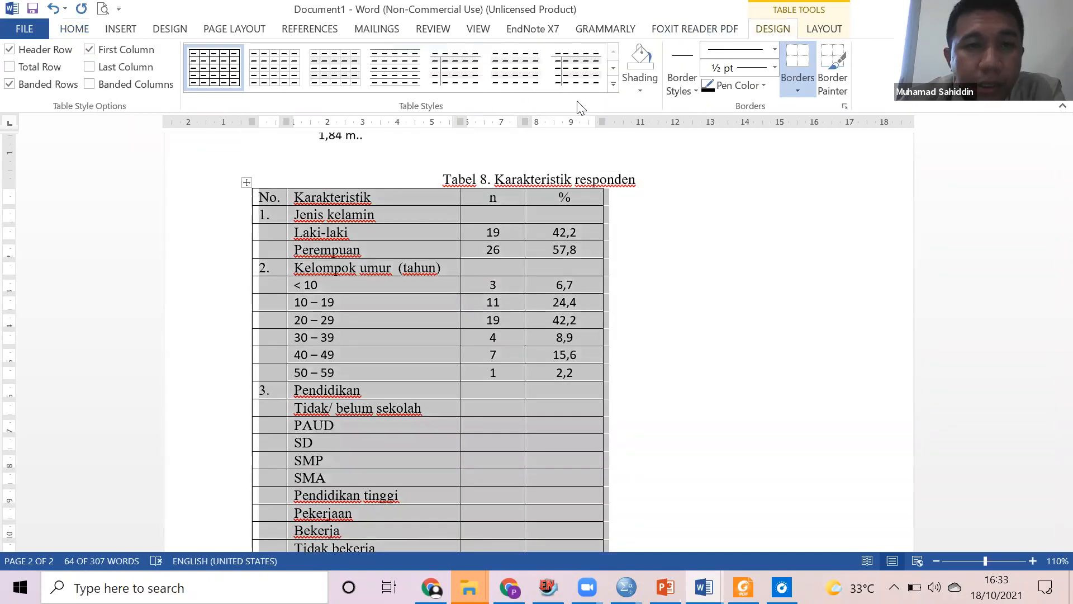
{"action": "left_click", "coordinate": [613, 84]}
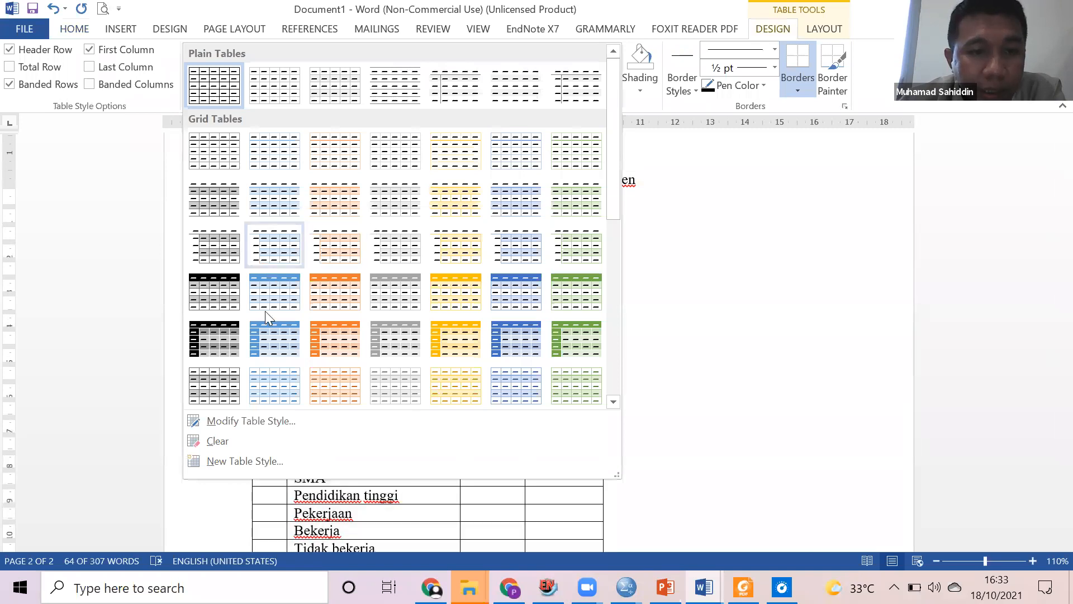
{"action": "scroll", "coordinate": [265, 310], "scroll_direction": "down", "scroll_amount": 3}
{"action": "left_click", "coordinate": [211, 337]}
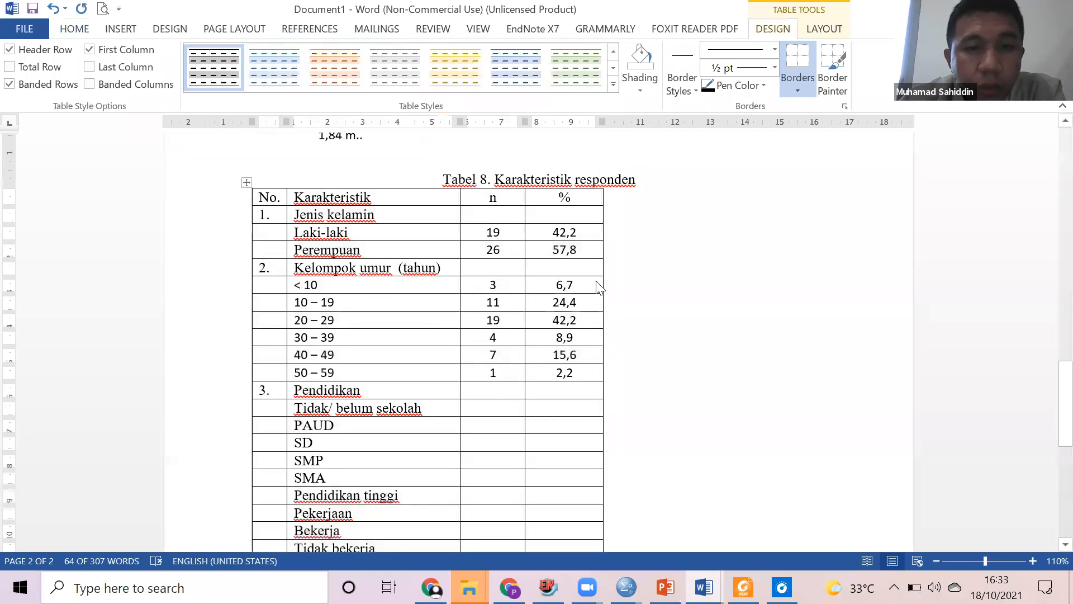
Center Tabel 8 on the page and remove the shading from its banded rows.
{"action": "left_click", "coordinate": [753, 307]}
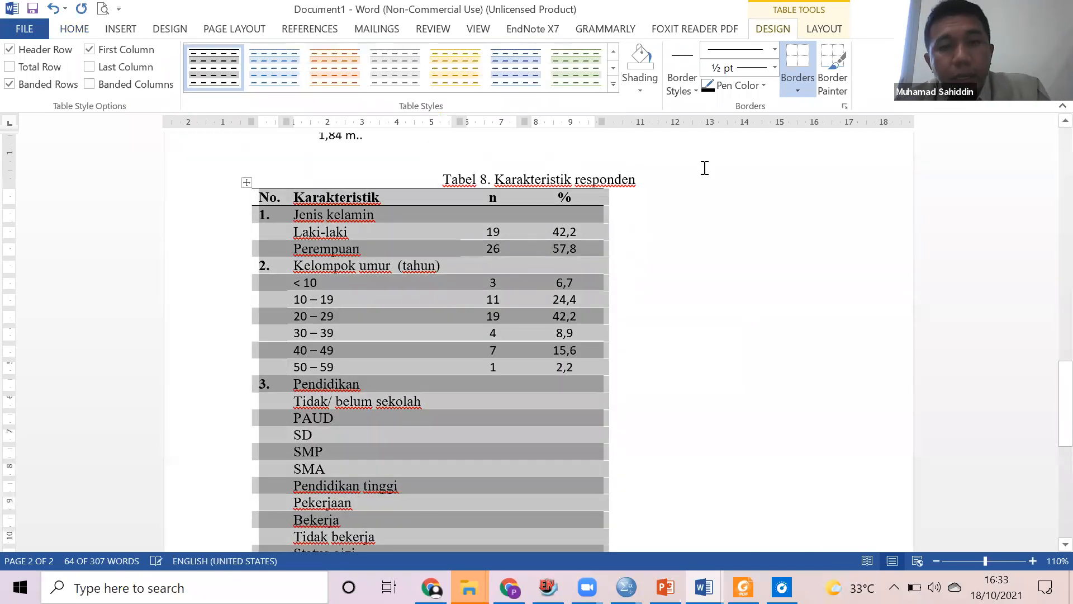
{"action": "key", "text": "ctrl+e"}
{"action": "left_click", "coordinate": [643, 59]}
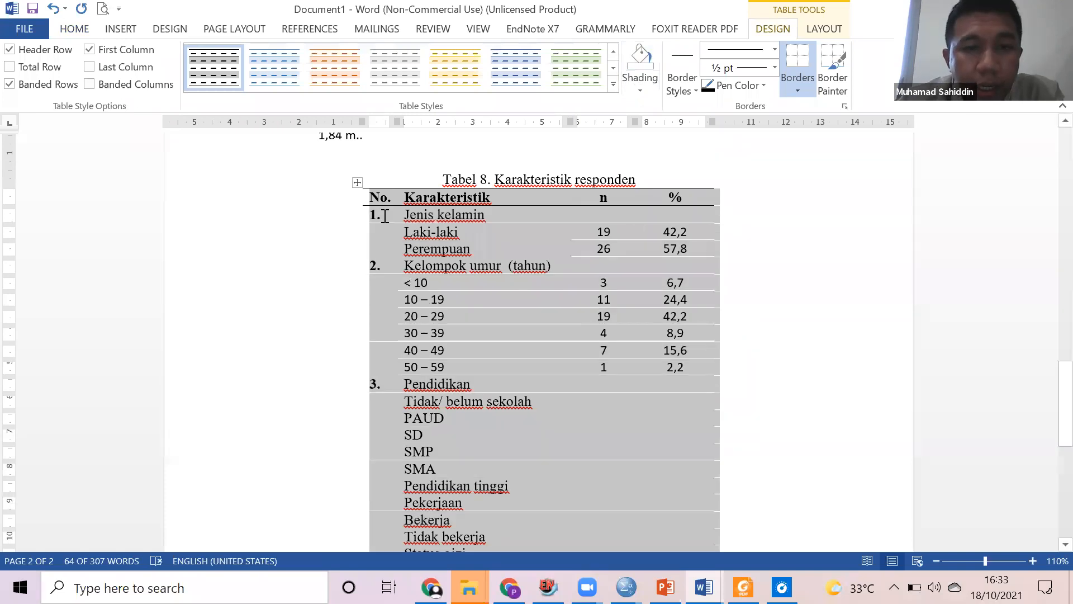
Remove the bold formatting from the header row and number column of Tabel 8.
{"action": "left_click", "coordinate": [382, 216]}
{"action": "left_click", "coordinate": [356, 185]}
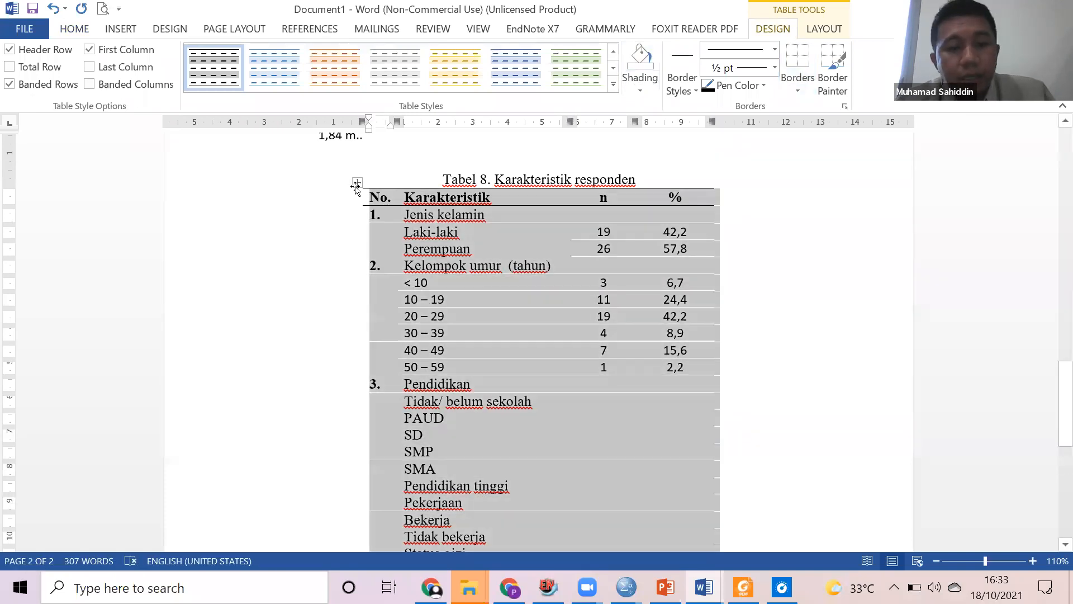
{"action": "key", "text": "ctrl+b"}
{"action": "left_click", "coordinate": [555, 325]}
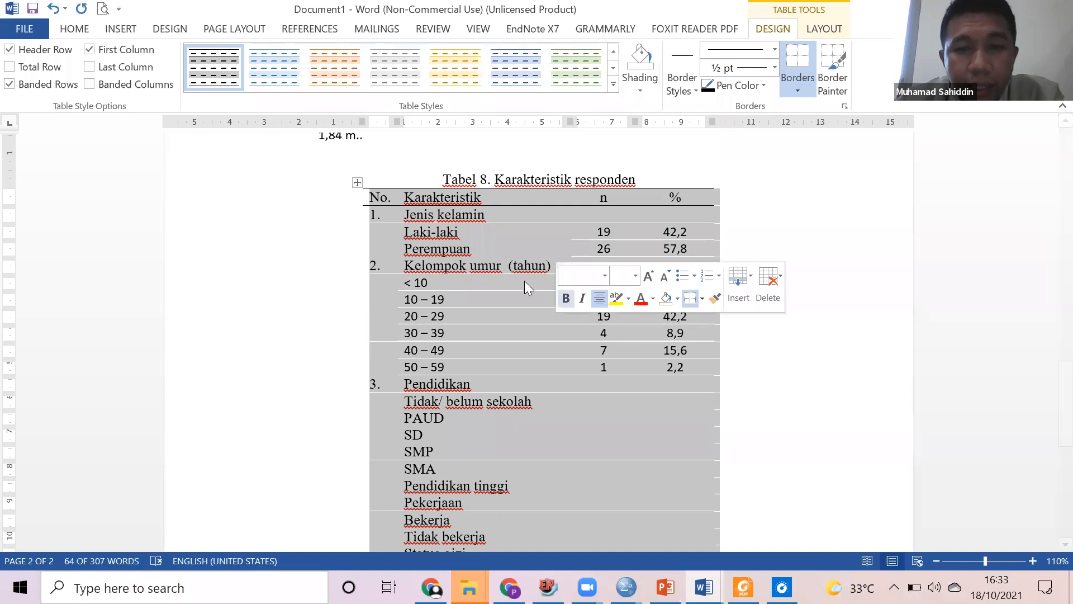
{"action": "left_click", "coordinate": [509, 268]}
Review the reformatted Tabel 8 from its caption down to the Total row.
{"action": "scroll", "coordinate": [511, 272], "scroll_direction": "down", "scroll_amount": 3}
{"action": "scroll", "coordinate": [512, 271], "scroll_direction": "down", "scroll_amount": 3}
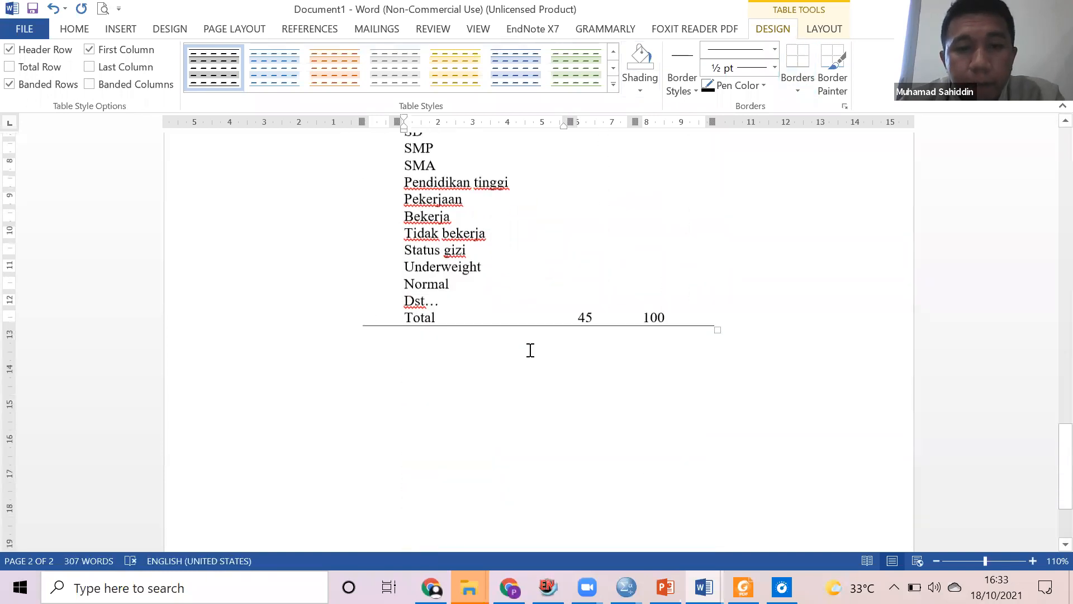
{"action": "scroll", "coordinate": [572, 345], "scroll_direction": "up", "scroll_amount": 2}
{"action": "scroll", "coordinate": [529, 356], "scroll_direction": "up", "scroll_amount": 6}
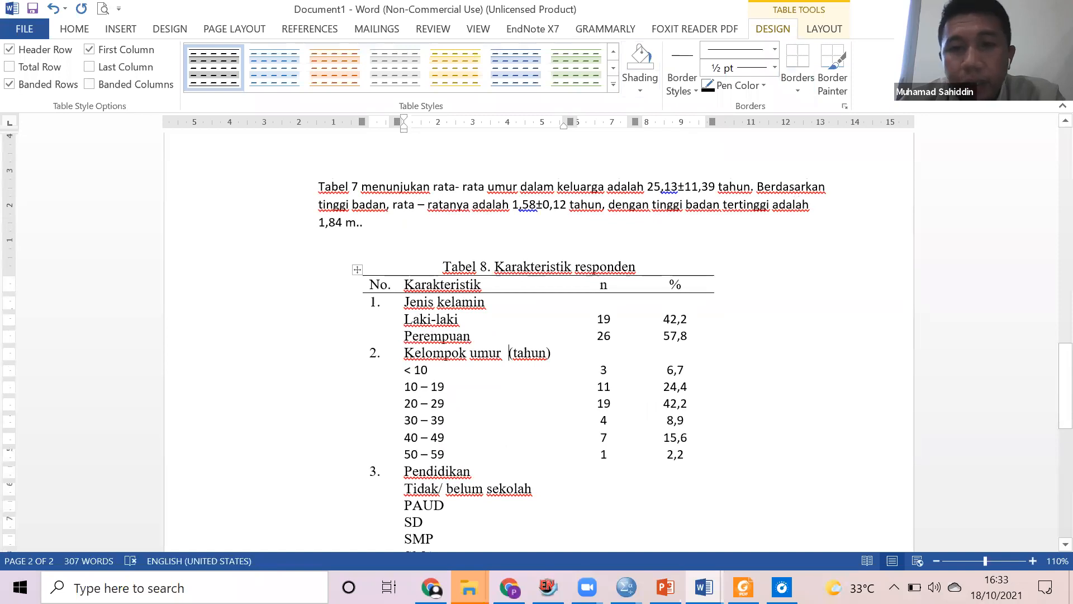
{"action": "scroll", "coordinate": [753, 276], "scroll_direction": "down", "scroll_amount": 2}
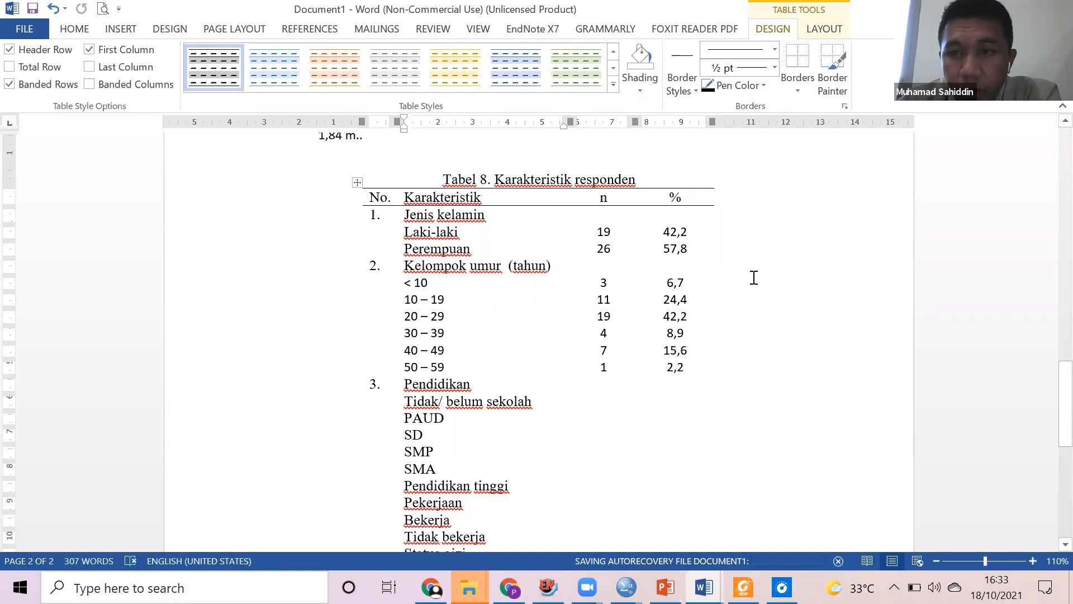
{"action": "scroll", "coordinate": [754, 278], "scroll_direction": "down", "scroll_amount": 3}
{"action": "scroll", "coordinate": [765, 304], "scroll_direction": "up", "scroll_amount": 2}
{"action": "scroll", "coordinate": [727, 296], "scroll_direction": "down", "scroll_amount": 2}
{"action": "left_click", "coordinate": [613, 282]}
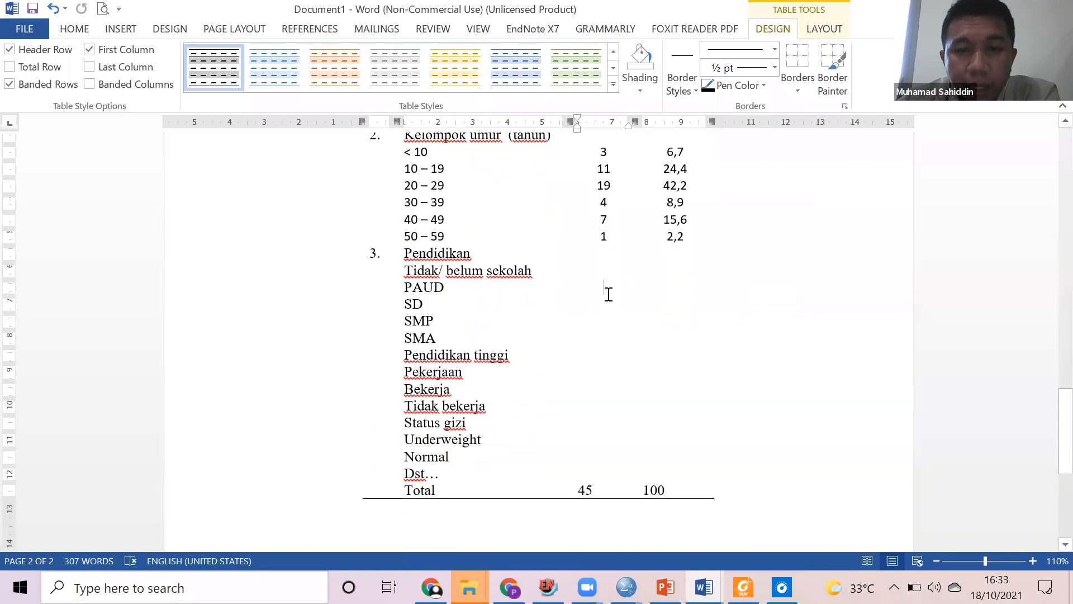
{"action": "scroll", "coordinate": [652, 288], "scroll_direction": "up", "scroll_amount": 4}
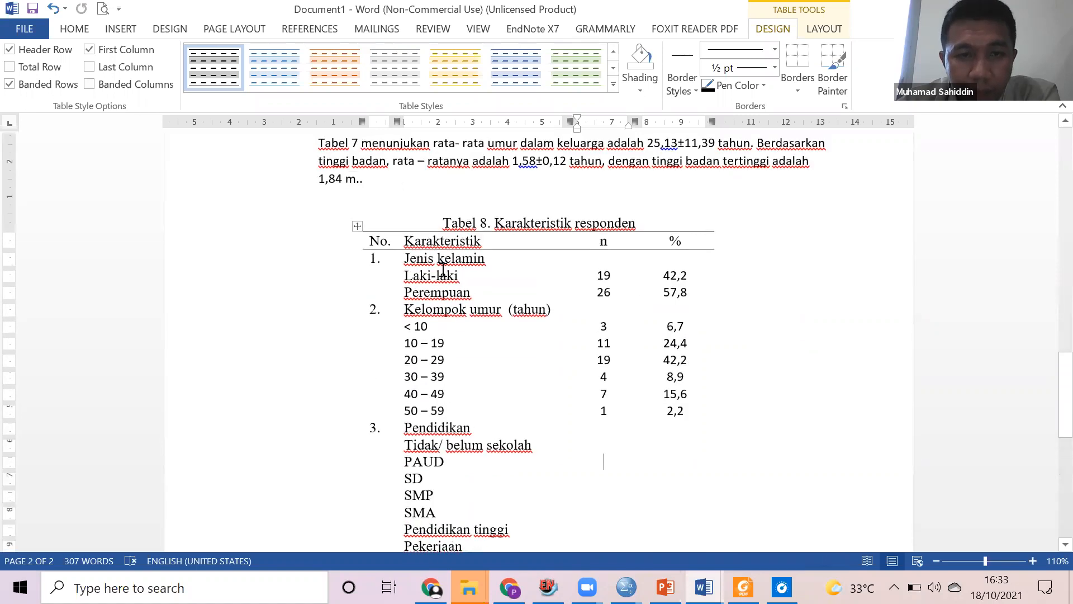
Make the Jenis kelamin, Kelompok umur (tahun) and Pendidikan category names in Tabel 8 bold.
{"action": "left_click_drag", "start_coordinate": [405, 258], "coordinate": [511, 265]}
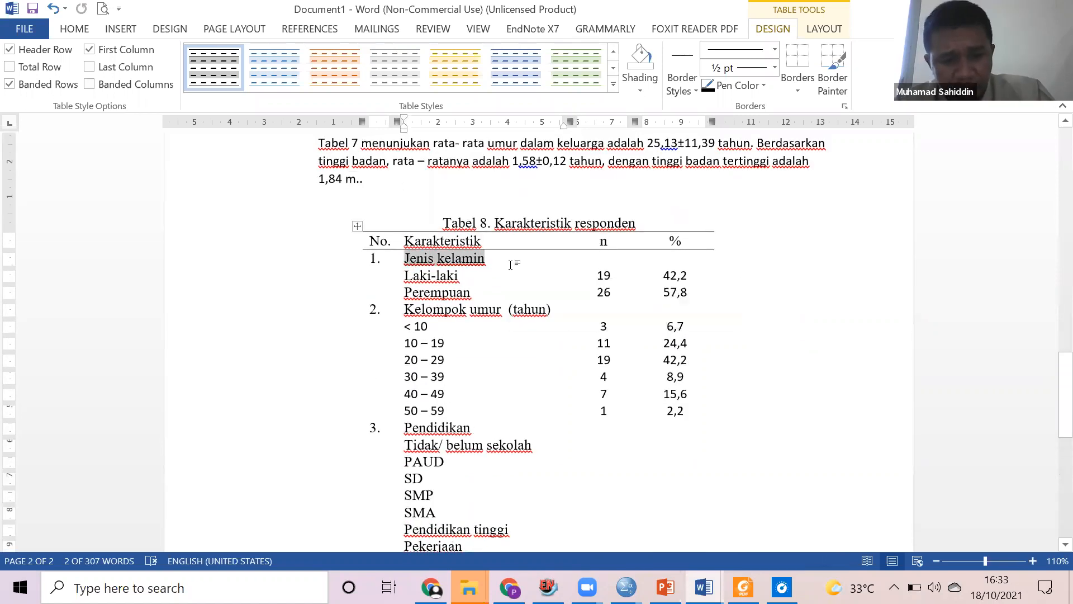
{"action": "key", "text": "ctrl+b"}
{"action": "left_click_drag", "start_coordinate": [406, 309], "coordinate": [570, 308]}
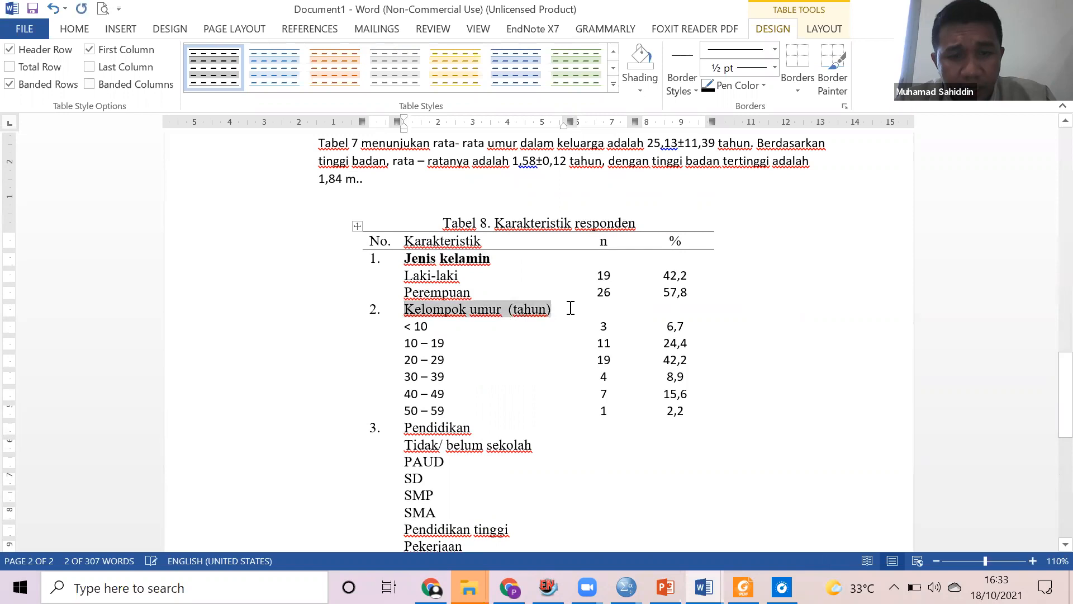
{"action": "key", "text": "ctrl+b"}
{"action": "scroll", "coordinate": [518, 319], "scroll_direction": "down", "scroll_amount": 4}
{"action": "left_click_drag", "start_coordinate": [407, 254], "coordinate": [479, 250]}
{"action": "key", "text": "ctrl+b"}
Make the Pekerjaan and Status gizi category names in Tabel 8 bold as well.
{"action": "left_click_drag", "start_coordinate": [406, 356], "coordinate": [479, 356]}
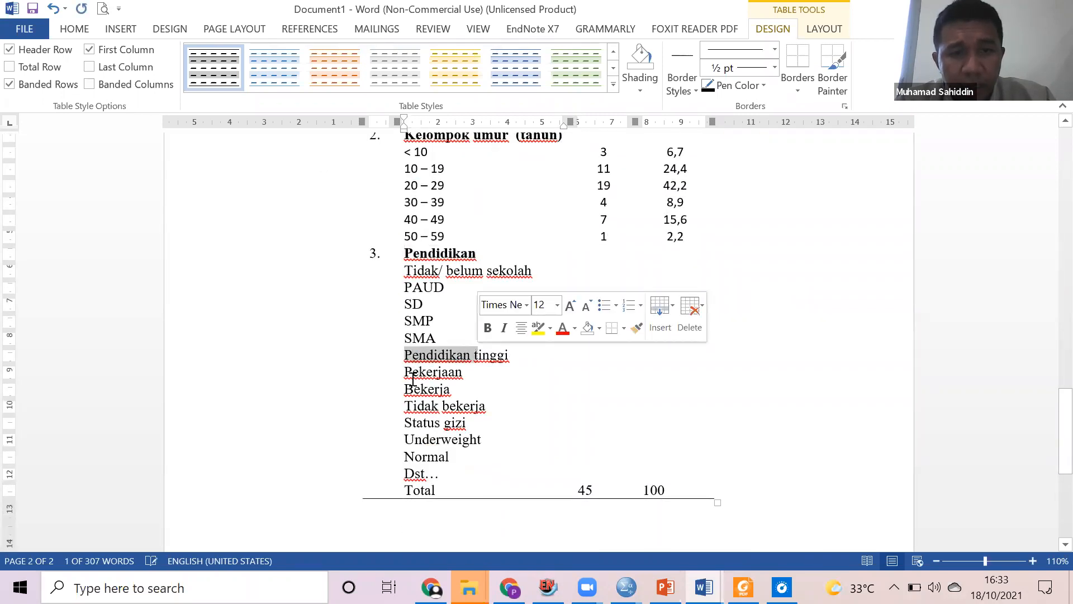
{"action": "left_click_drag", "start_coordinate": [407, 372], "coordinate": [495, 384]}
{"action": "key", "text": "ctrl+b"}
{"action": "scroll", "coordinate": [463, 375], "scroll_direction": "down", "scroll_amount": 1}
{"action": "key", "text": "ctrl+b"}
{"action": "scroll", "coordinate": [635, 320], "scroll_direction": "up", "scroll_amount": 5}
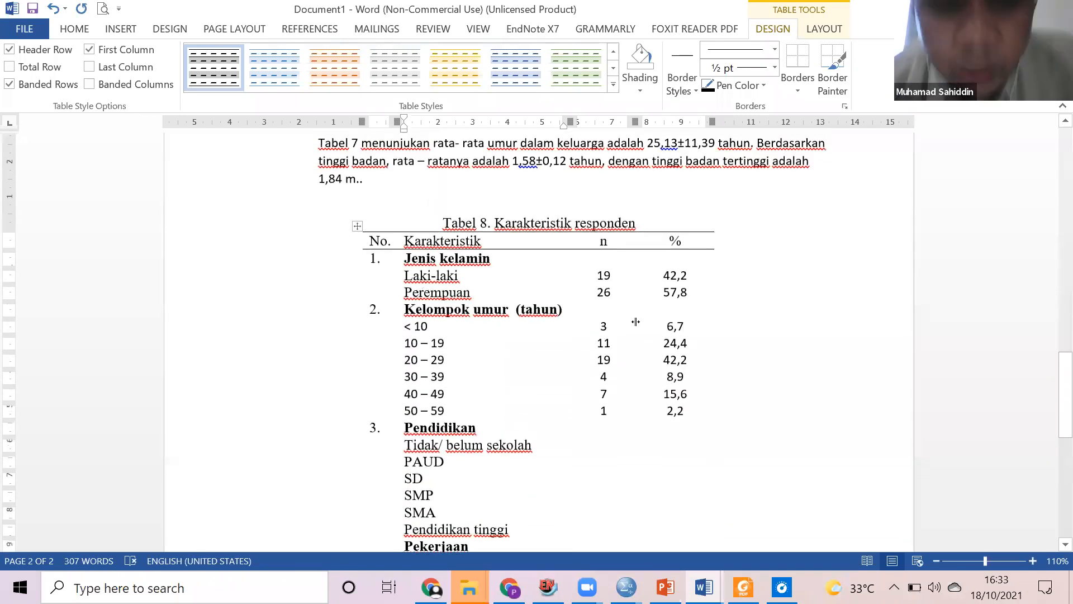
Review Tabel 8 and the first page's tables in the print preview, and return to the document.
{"action": "scroll", "coordinate": [635, 321], "scroll_direction": "down", "scroll_amount": 2}
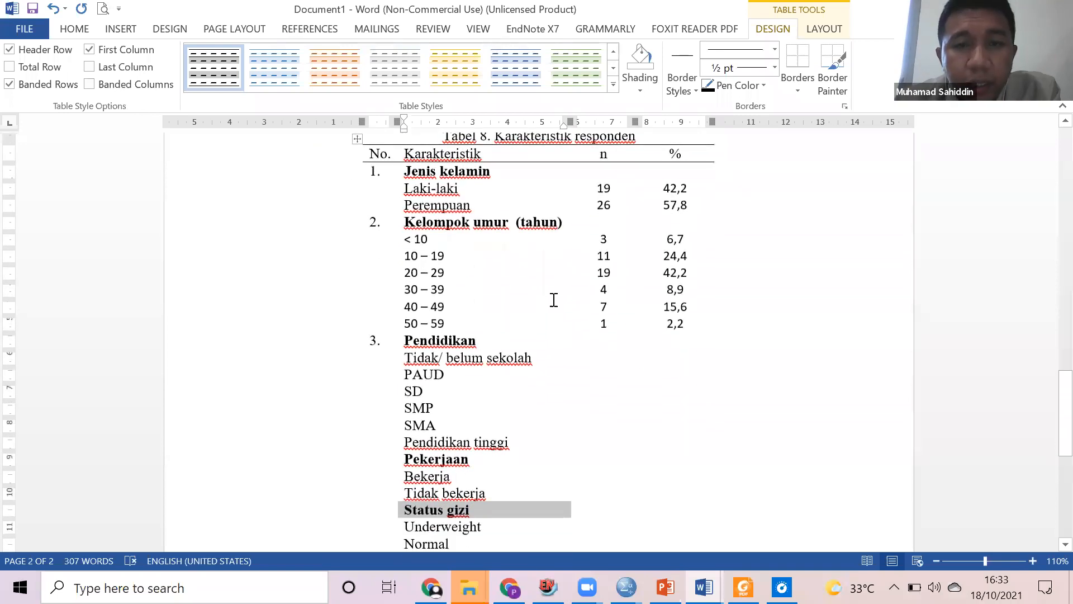
{"action": "left_click", "coordinate": [104, 10]}
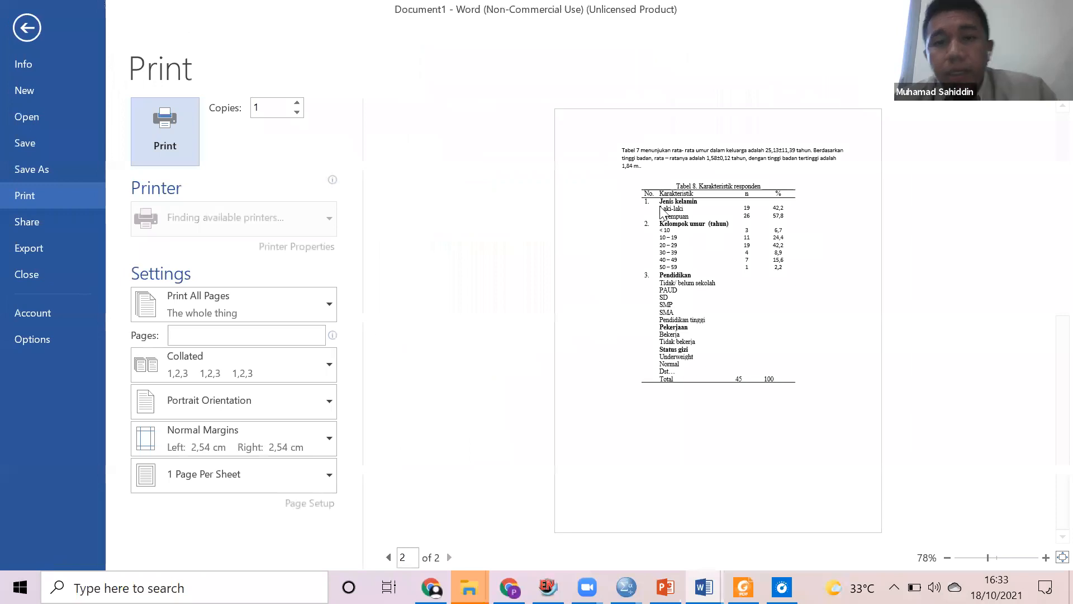
{"action": "scroll", "coordinate": [931, 335], "scroll_direction": "up", "scroll_amount": 2}
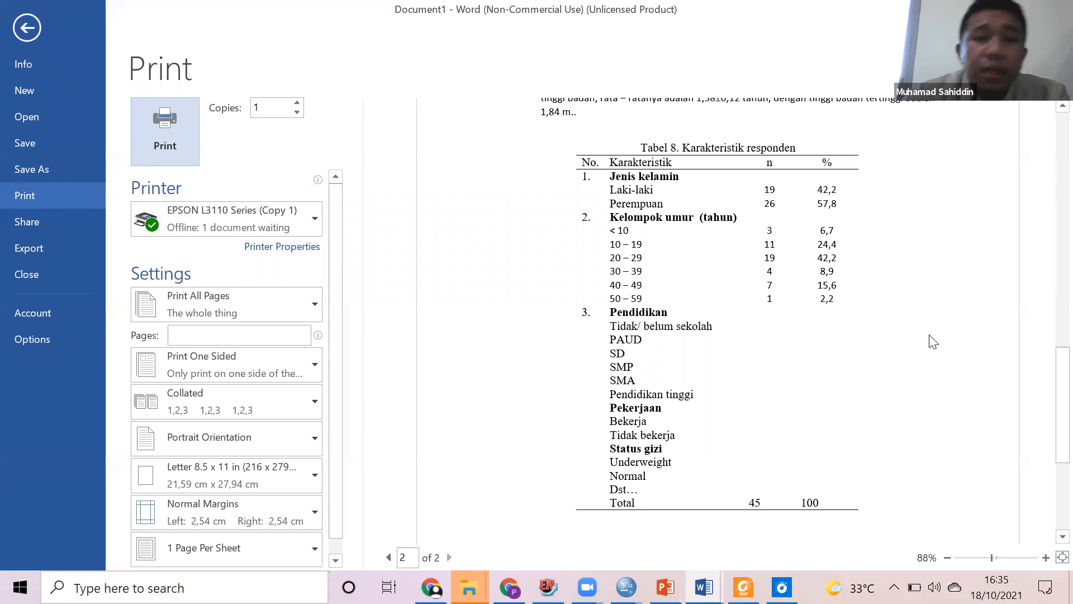
{"action": "scroll", "coordinate": [931, 341], "scroll_direction": "up", "scroll_amount": 5}
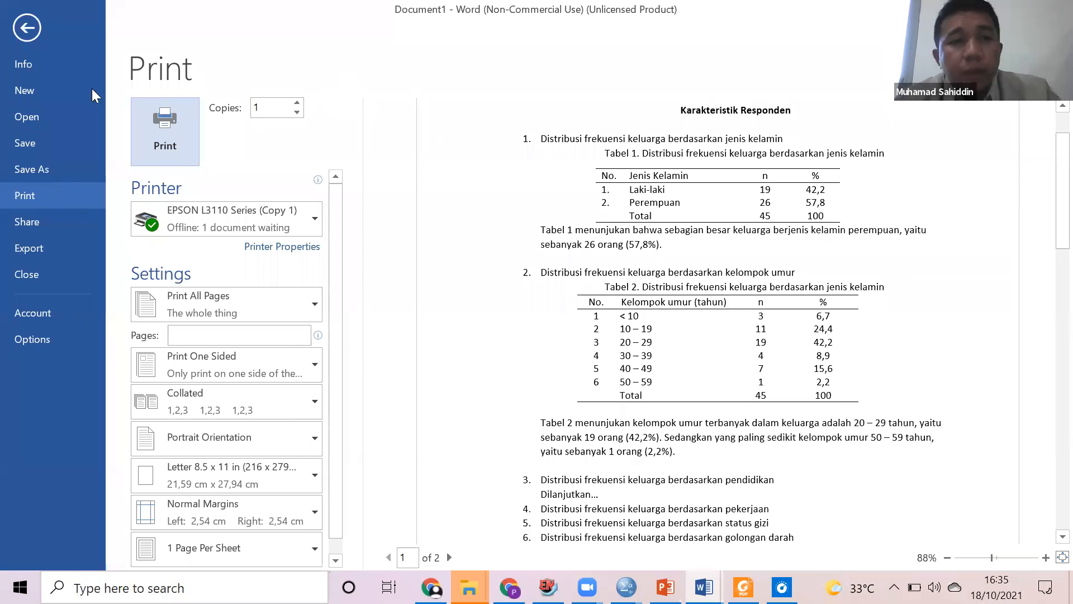
{"action": "key", "text": "Escape"}
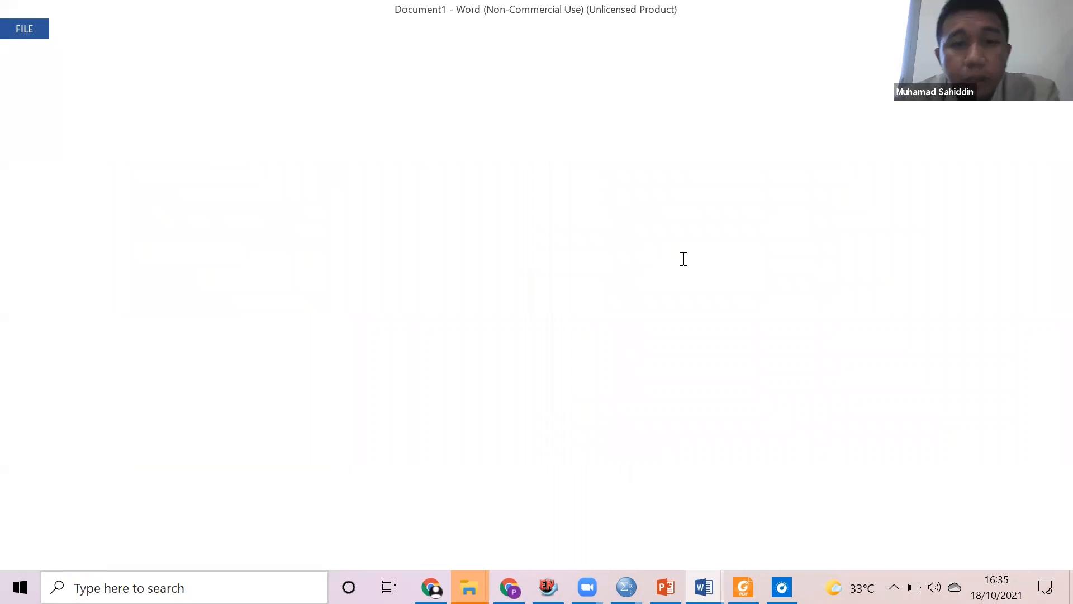
Insert blank lines above the Tabel 2 caption until the table breaks across pages 1 and 2.
{"action": "scroll", "coordinate": [683, 258], "scroll_direction": "up", "scroll_amount": 8}
{"action": "scroll", "coordinate": [683, 258], "scroll_direction": "up", "scroll_amount": 3}
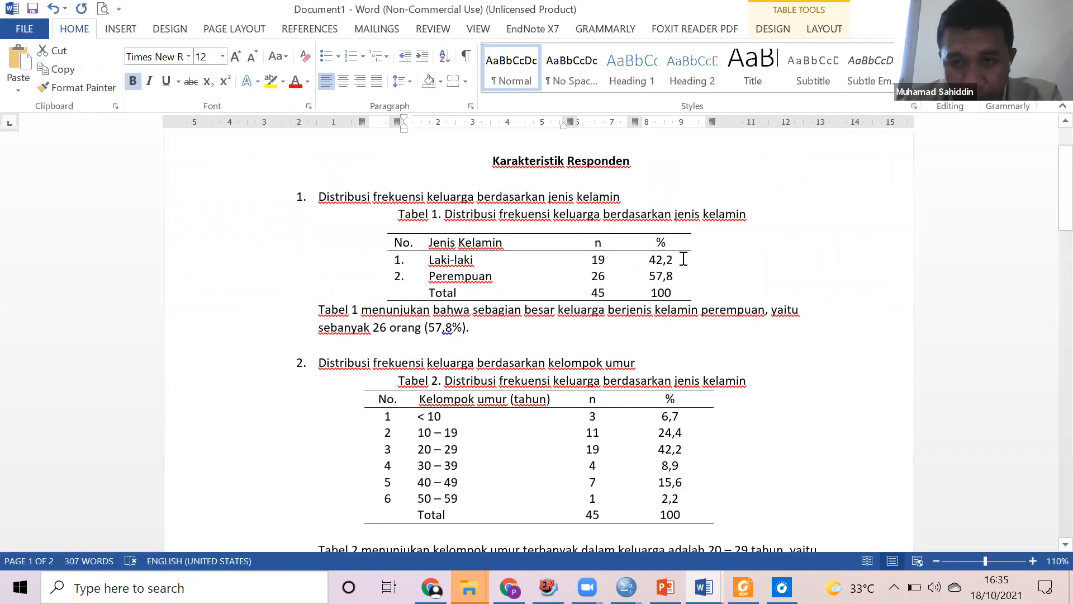
{"action": "scroll", "coordinate": [683, 259], "scroll_direction": "down", "scroll_amount": 6}
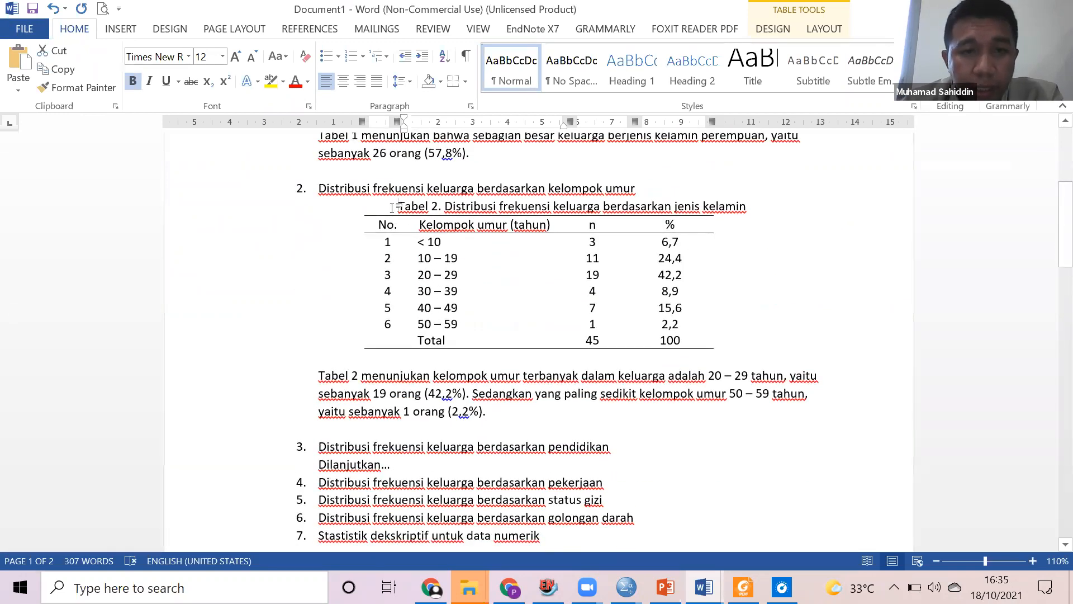
{"action": "left_click", "coordinate": [392, 208]}
{"action": "scroll", "coordinate": [392, 208], "scroll_direction": "down", "scroll_amount": 2}
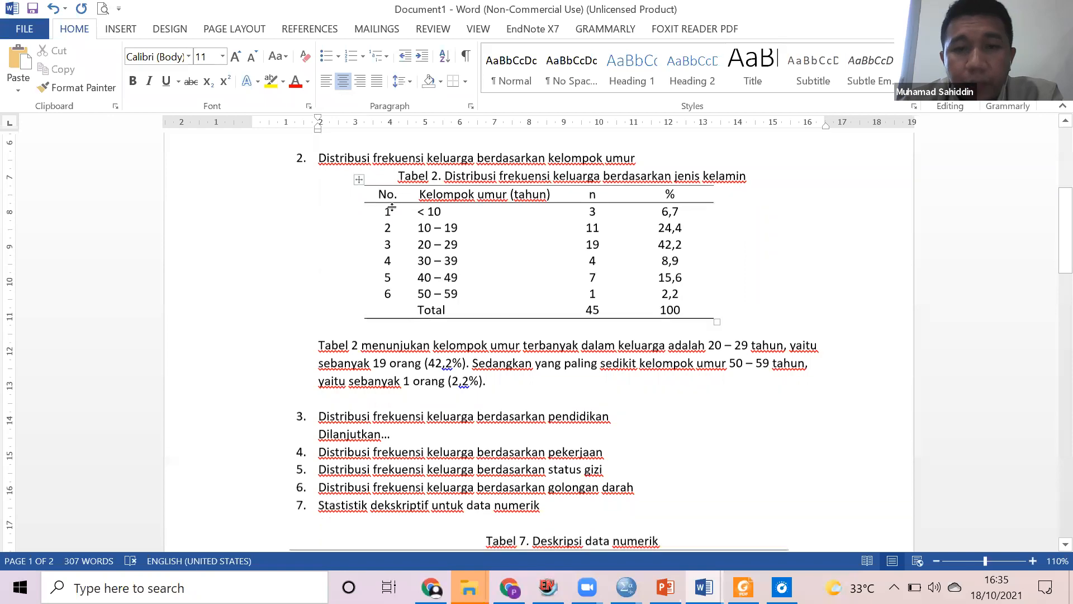
{"action": "key", "text": "Return"}
{"action": "key", "text": "Return"}
{"action": "key", "text": "Return"}
{"action": "key", "text": "Return"}
{"action": "key", "text": "Return"}
{"action": "key", "text": "Return"}
{"action": "key", "text": "Return"}
{"action": "key", "text": "Return"}
{"action": "key", "text": "Return"}
{"action": "key", "text": "Return"}
{"action": "key", "text": "Return"}
{"action": "key", "text": "Return"}
{"action": "key", "text": "Return"}
{"action": "key", "text": "Return"}
{"action": "key", "text": "Return"}
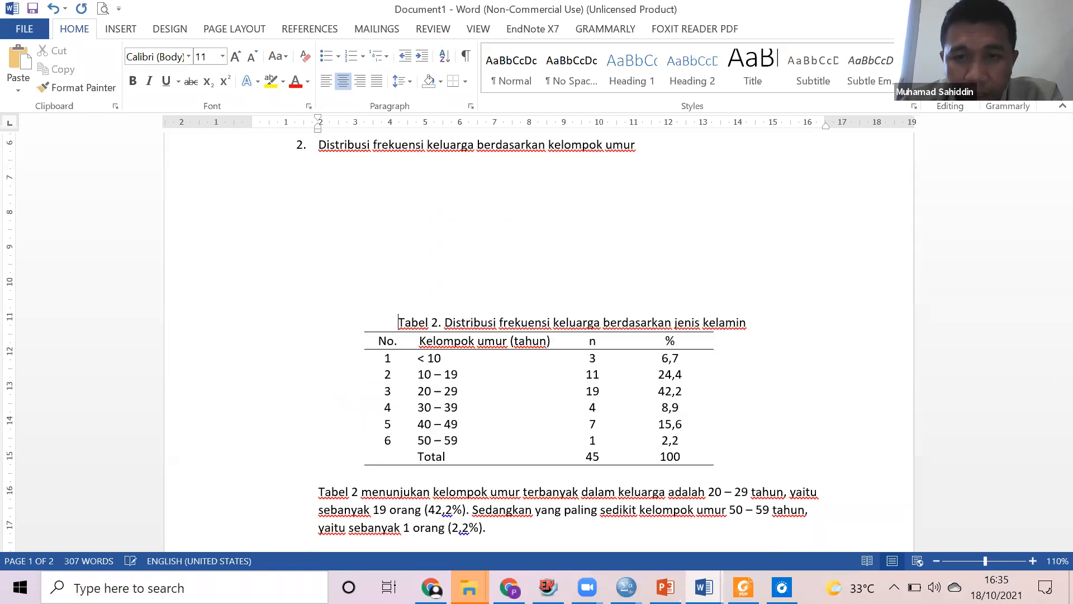
{"action": "scroll", "coordinate": [497, 247], "scroll_direction": "down", "scroll_amount": 6}
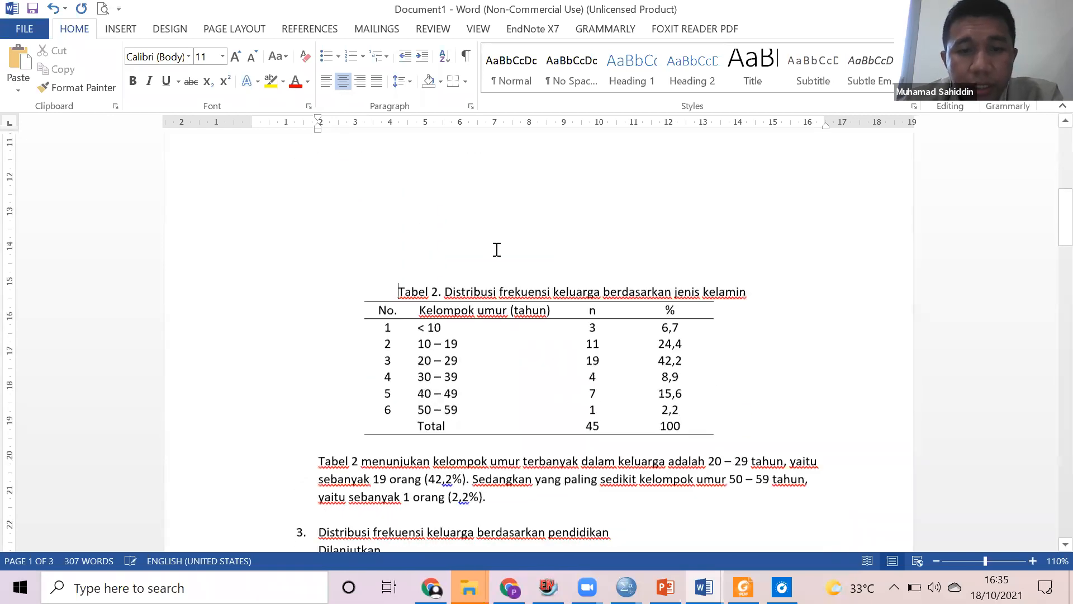
{"action": "key", "text": "Return"}
{"action": "key", "text": "Return"}
{"action": "key", "text": "Return"}
{"action": "key", "text": "Return"}
{"action": "key", "text": "Return"}
{"action": "key", "text": "Return"}
{"action": "key", "text": "Return"}
{"action": "key", "text": "Return"}
{"action": "key", "text": "Return"}
{"action": "key", "text": "Return"}
{"action": "key", "text": "Return"}
{"action": "key", "text": "Return"}
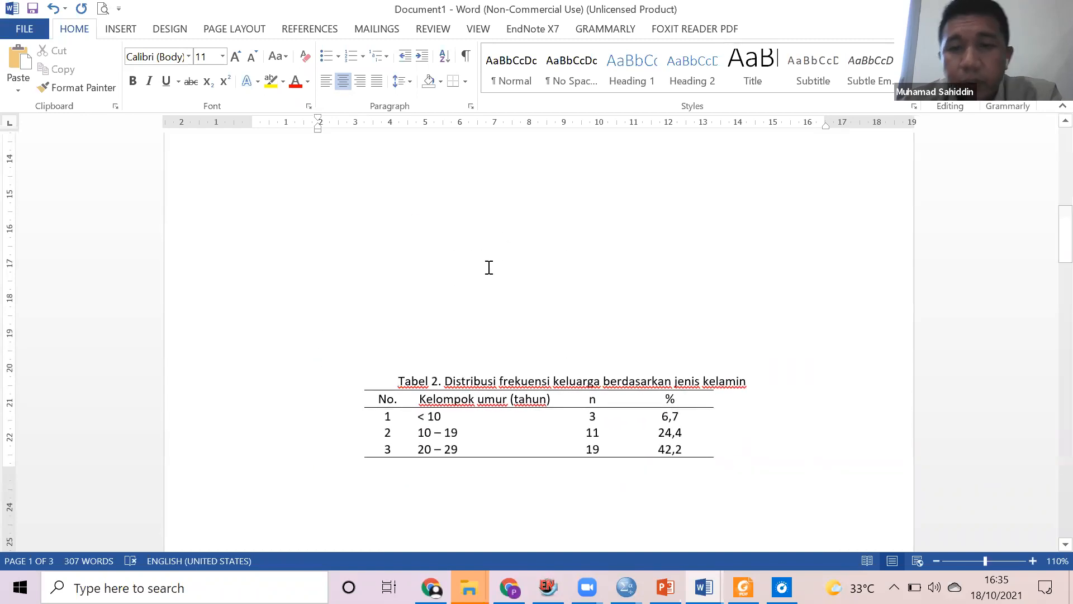
{"action": "scroll", "coordinate": [489, 266], "scroll_direction": "down", "scroll_amount": 9}
{"action": "scroll", "coordinate": [554, 358], "scroll_direction": "up", "scroll_amount": 7}
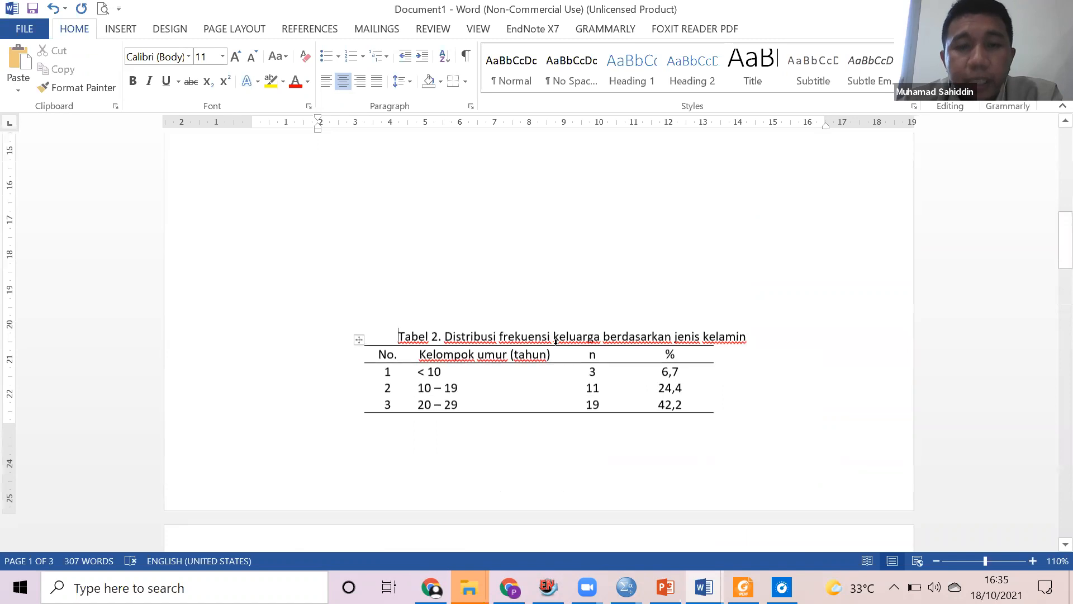
{"action": "key", "text": "Return"}
{"action": "key", "text": "Return"}
{"action": "key", "text": "Return"}
{"action": "key", "text": "Return"}
{"action": "key", "text": "Return"}
{"action": "key", "text": "Return"}
{"action": "key", "text": "Return"}
{"action": "key", "text": "Return"}
Enter the left-aligned text "Keluarga." on a blank line just above the Tabel 2 caption.
{"action": "scroll", "coordinate": [558, 335], "scroll_direction": "down", "scroll_amount": 5}
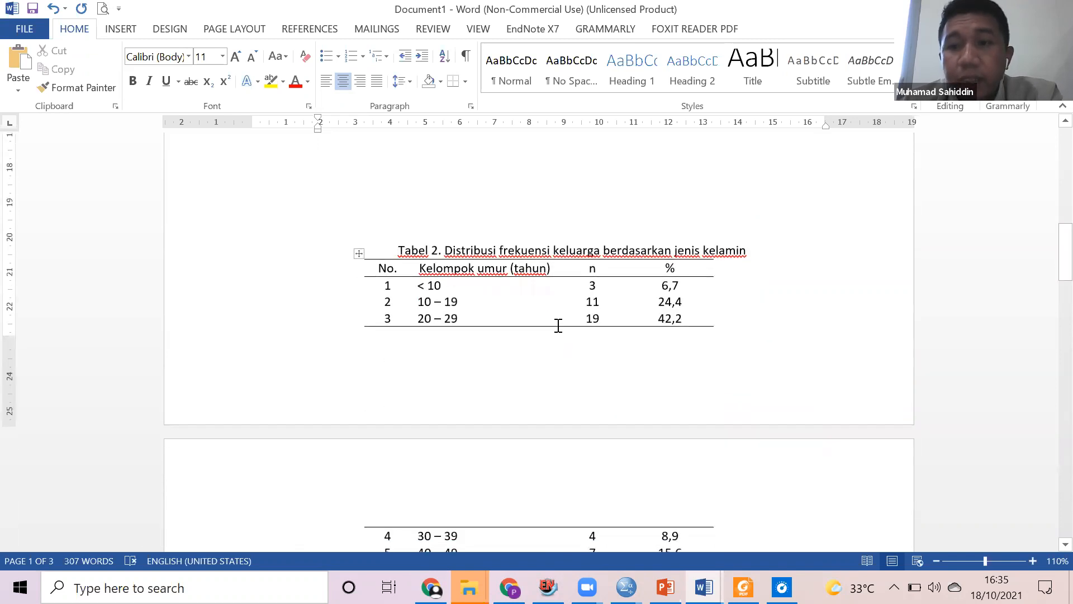
{"action": "scroll", "coordinate": [558, 330], "scroll_direction": "down", "scroll_amount": 4}
{"action": "scroll", "coordinate": [558, 325], "scroll_direction": "up", "scroll_amount": 2}
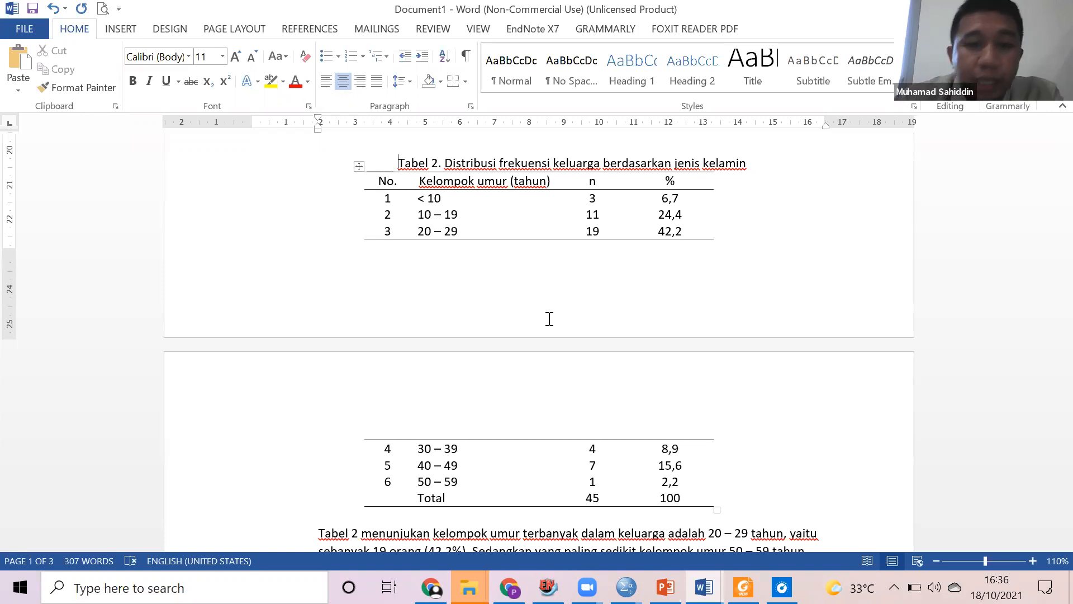
{"action": "scroll", "coordinate": [550, 318], "scroll_direction": "up", "scroll_amount": 3}
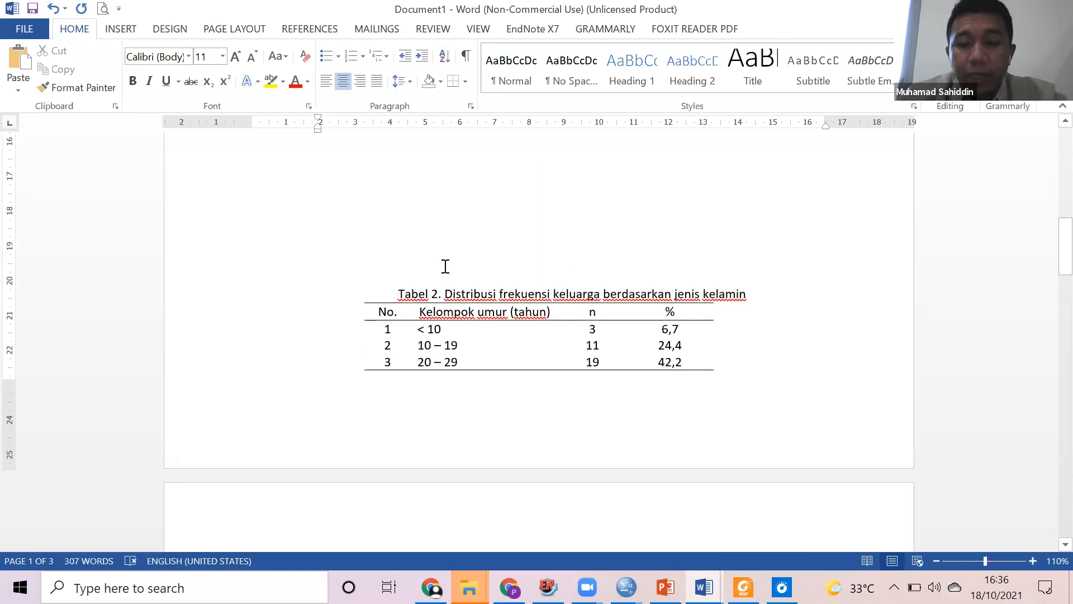
{"action": "left_click", "coordinate": [444, 266]}
{"action": "key", "text": "ctrl+l"}
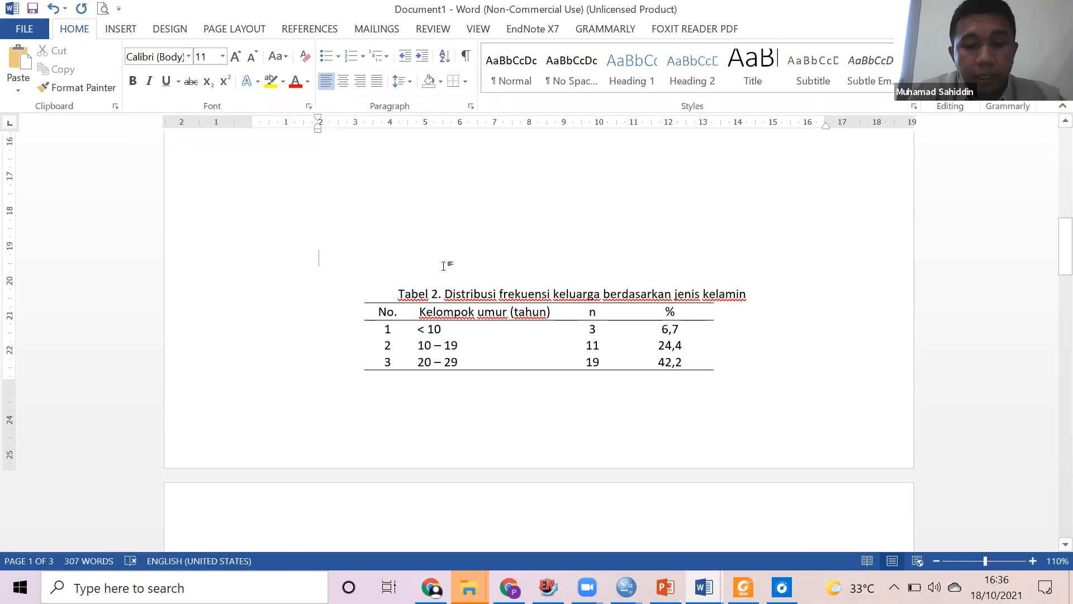
{"action": "type", "text": "keluarga."}
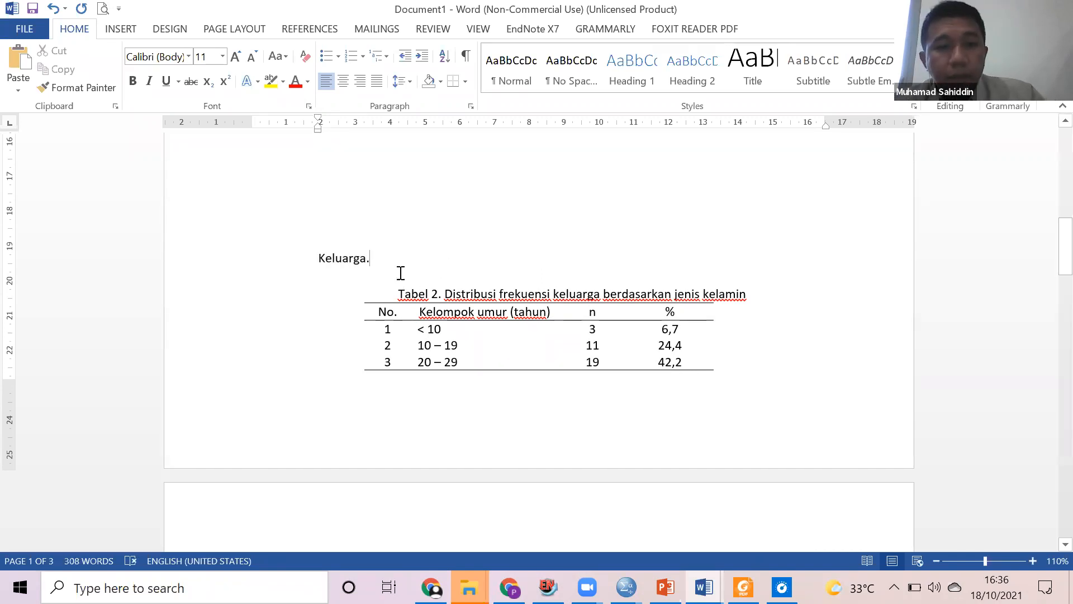
Insert five blank lines after "Keluarga." so that the whole of Tabel 2 moves to page 2.
{"action": "scroll", "coordinate": [402, 272], "scroll_direction": "up", "scroll_amount": 10}
{"action": "scroll", "coordinate": [404, 274], "scroll_direction": "down", "scroll_amount": 10}
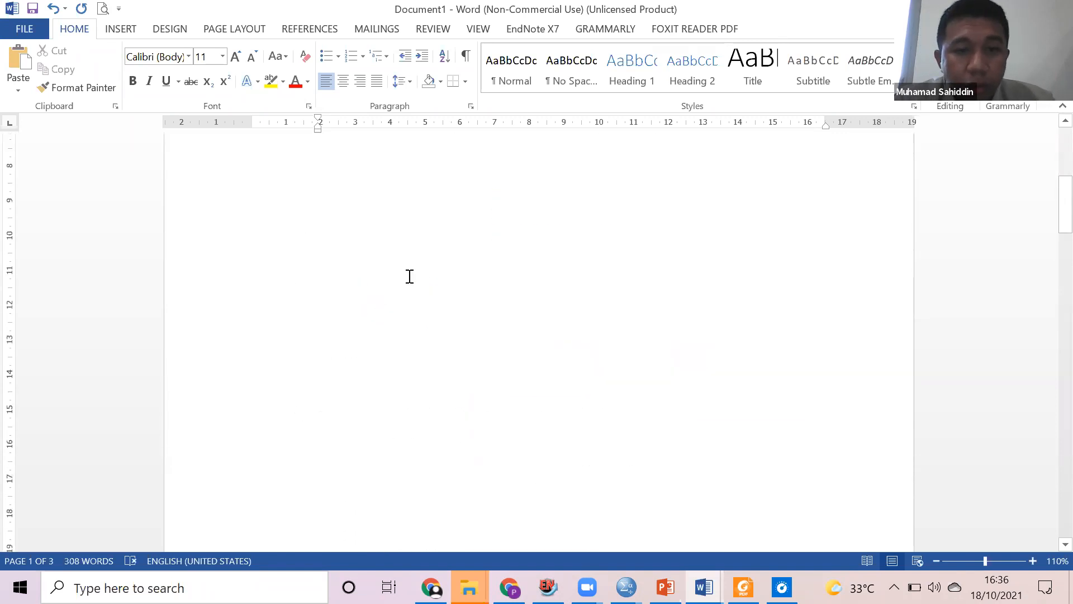
{"action": "left_click", "coordinate": [388, 231]}
{"action": "left_click", "coordinate": [396, 244]}
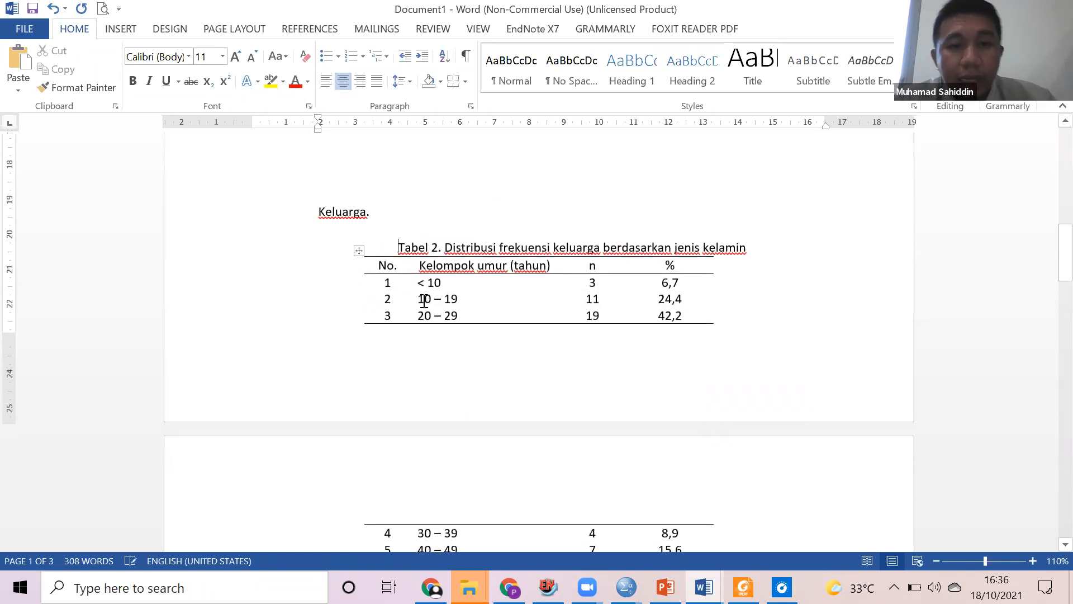
{"action": "left_click", "coordinate": [399, 213]}
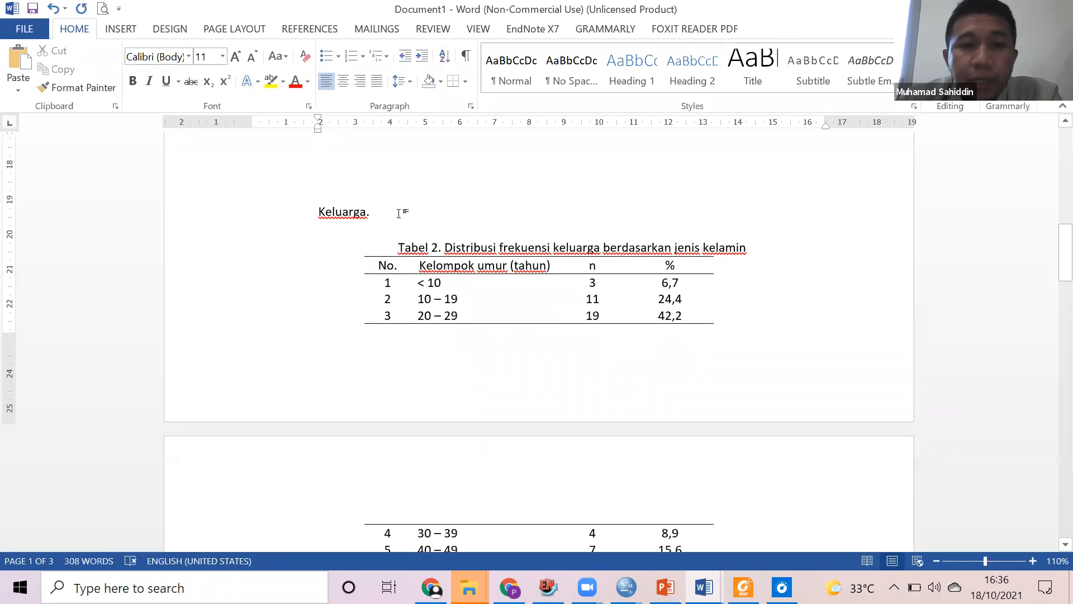
{"action": "scroll", "coordinate": [392, 229], "scroll_direction": "down", "scroll_amount": 1}
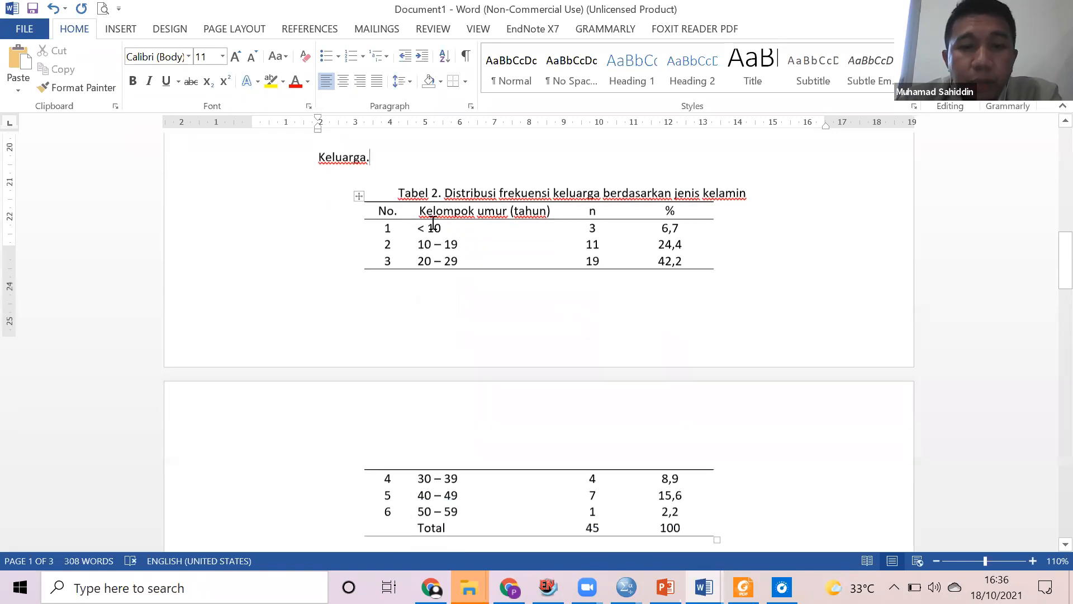
{"action": "scroll", "coordinate": [487, 264], "scroll_direction": "up", "scroll_amount": 2}
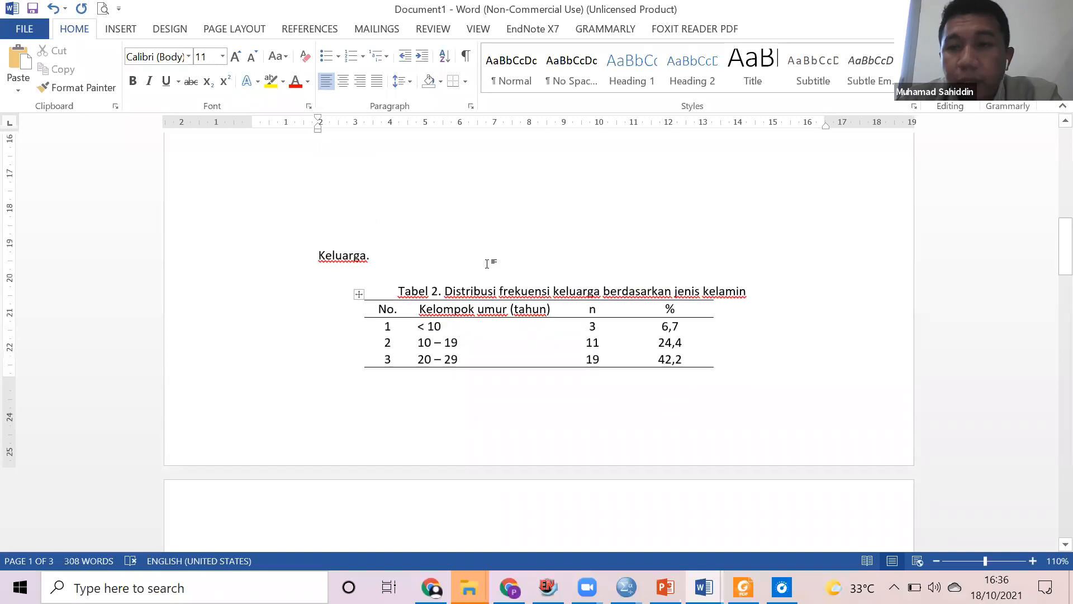
{"action": "scroll", "coordinate": [487, 264], "scroll_direction": "down", "scroll_amount": 4}
{"action": "scroll", "coordinate": [487, 268], "scroll_direction": "up", "scroll_amount": 1}
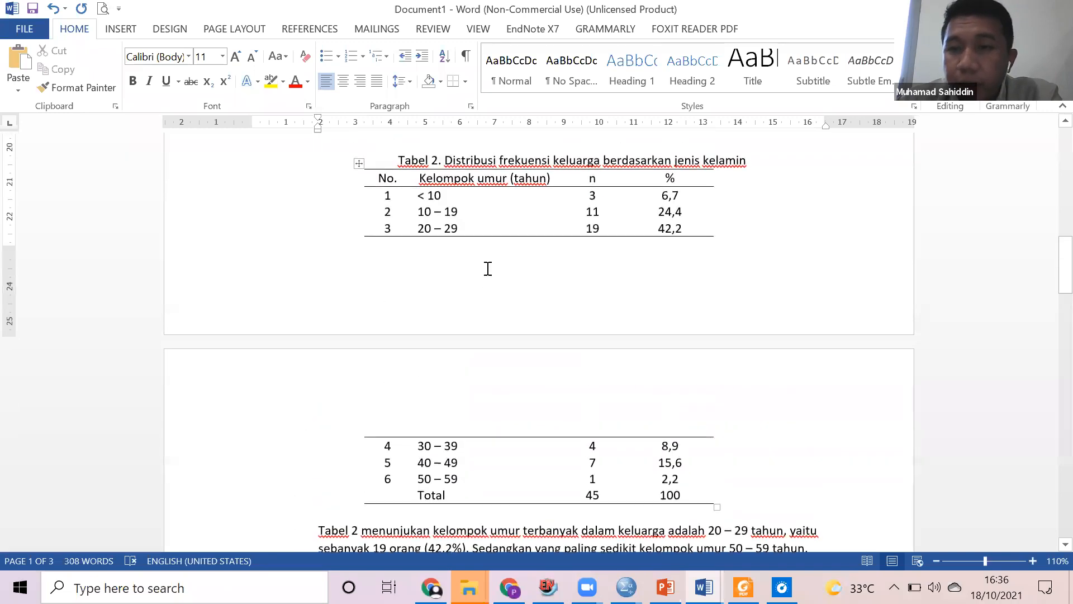
{"action": "scroll", "coordinate": [486, 266], "scroll_direction": "up", "scroll_amount": 1}
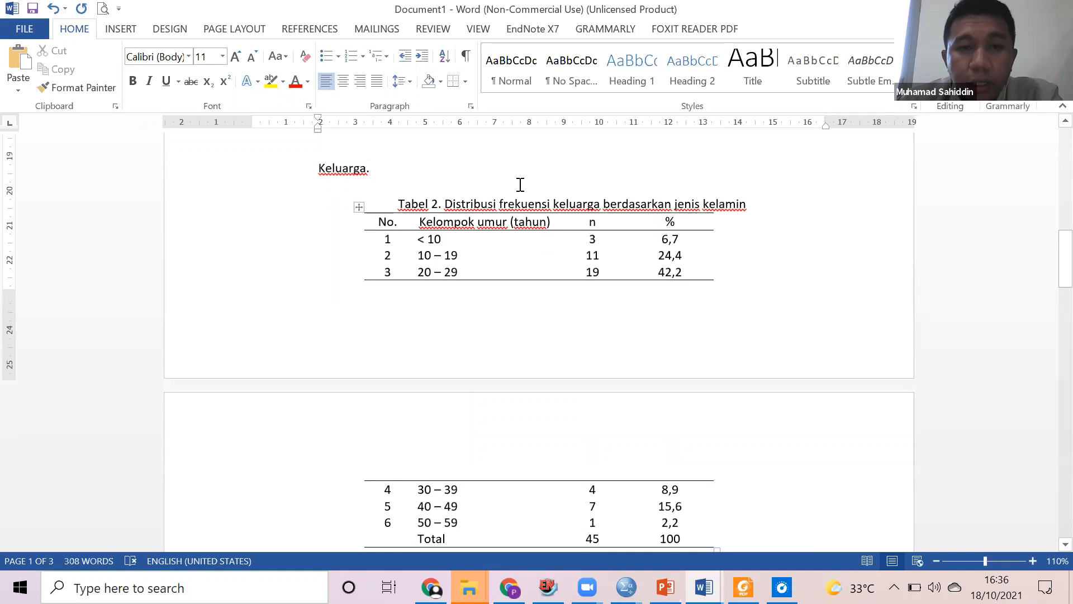
{"action": "key", "text": "Return"}
{"action": "key", "text": "Return"}
{"action": "key", "text": "Return"}
{"action": "key", "text": "Return"}
{"action": "key", "text": "Return"}
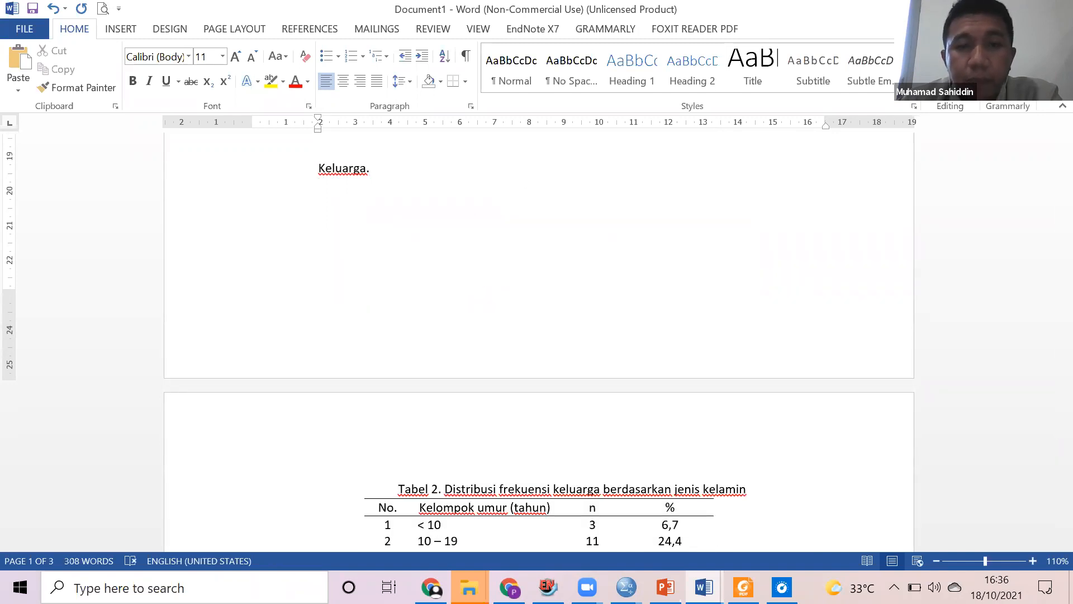
Examine the gap left under "Keluarga." on page 1 and mark it with a freehand red annotation.
{"action": "scroll", "coordinate": [488, 342], "scroll_direction": "down", "scroll_amount": 5}
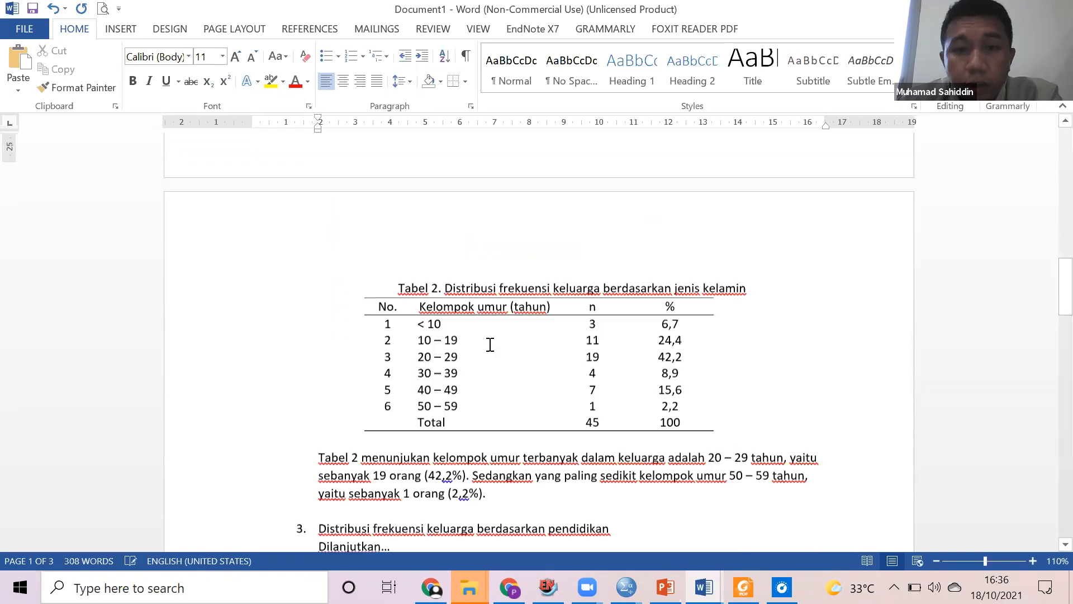
{"action": "scroll", "coordinate": [448, 299], "scroll_direction": "up", "scroll_amount": 6}
{"action": "scroll", "coordinate": [431, 384], "scroll_direction": "down", "scroll_amount": 5}
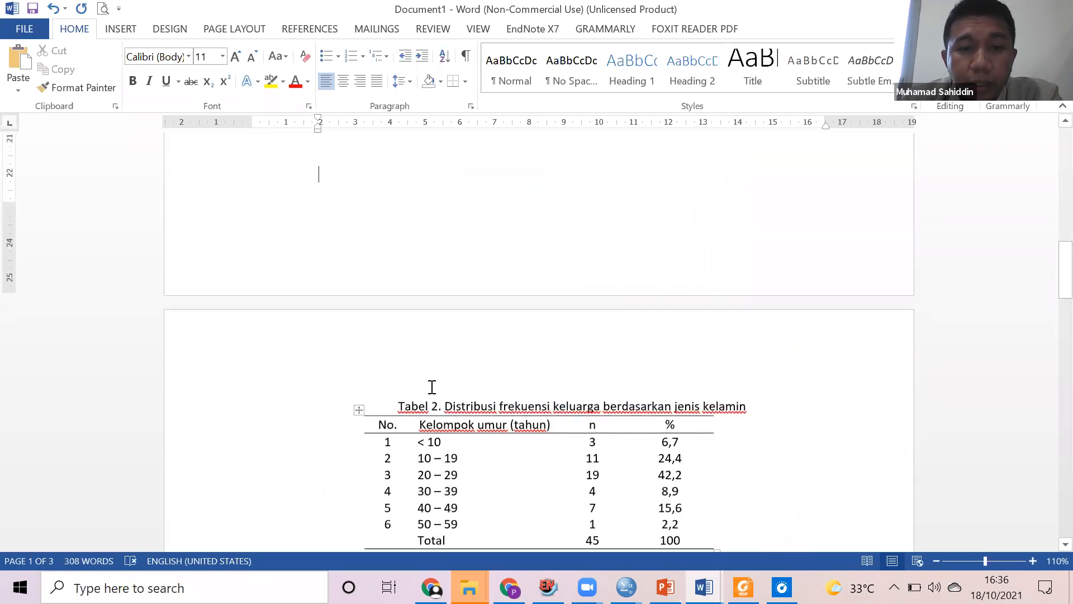
{"action": "scroll", "coordinate": [492, 424], "scroll_direction": "up", "scroll_amount": 4}
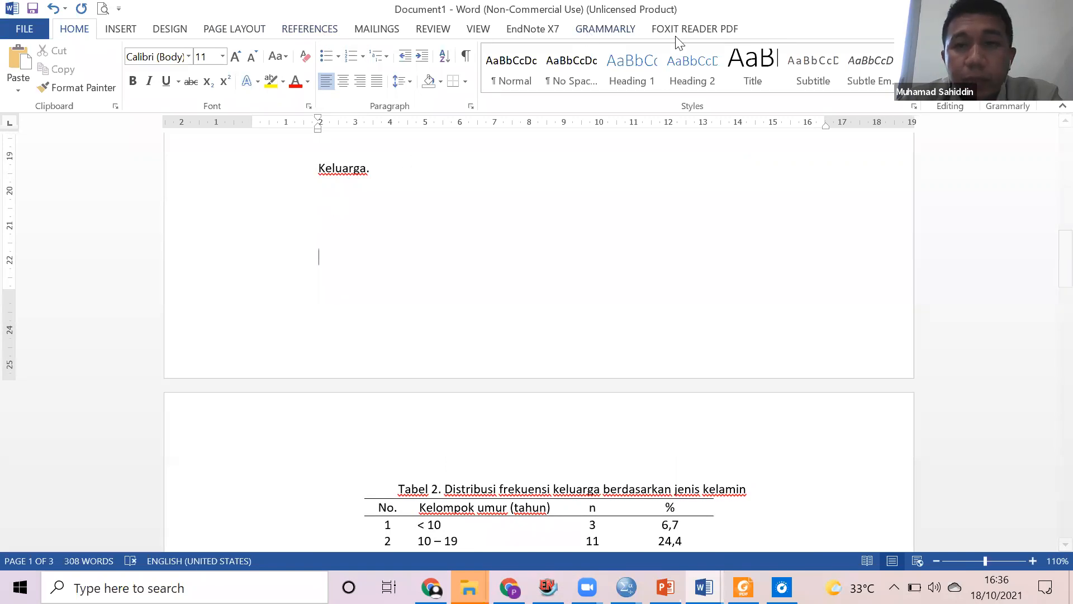
{"action": "left_click_drag", "start_coordinate": [332, 202], "coordinate": [632, 212]}
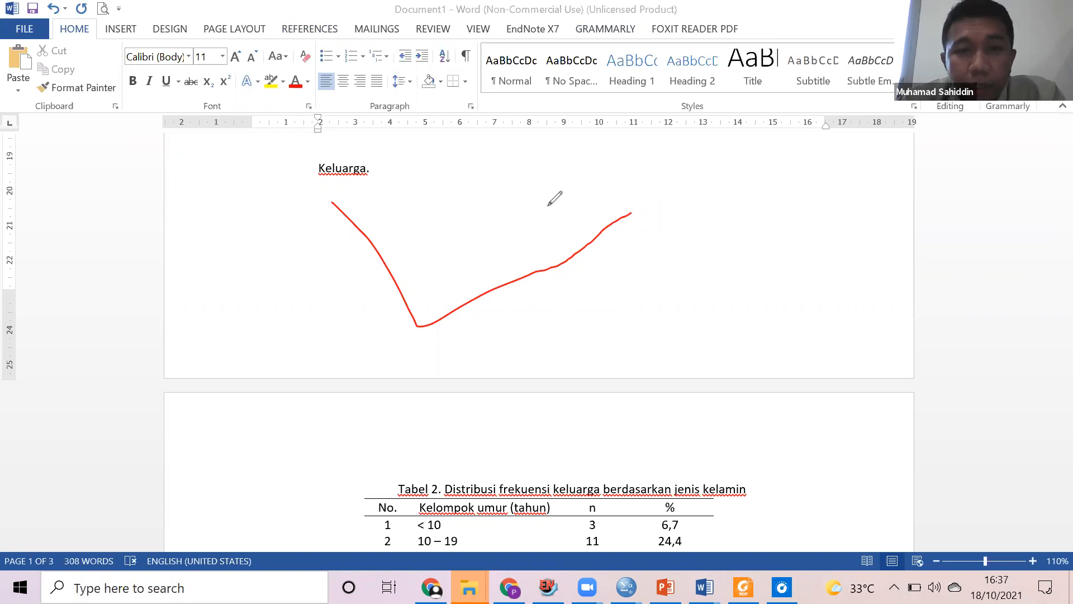
Move the paragraph explaining Tabel 2 from below the table to the blank area under "Keluarga." on page 1.
{"action": "scroll", "coordinate": [528, 281], "scroll_direction": "down", "scroll_amount": 5}
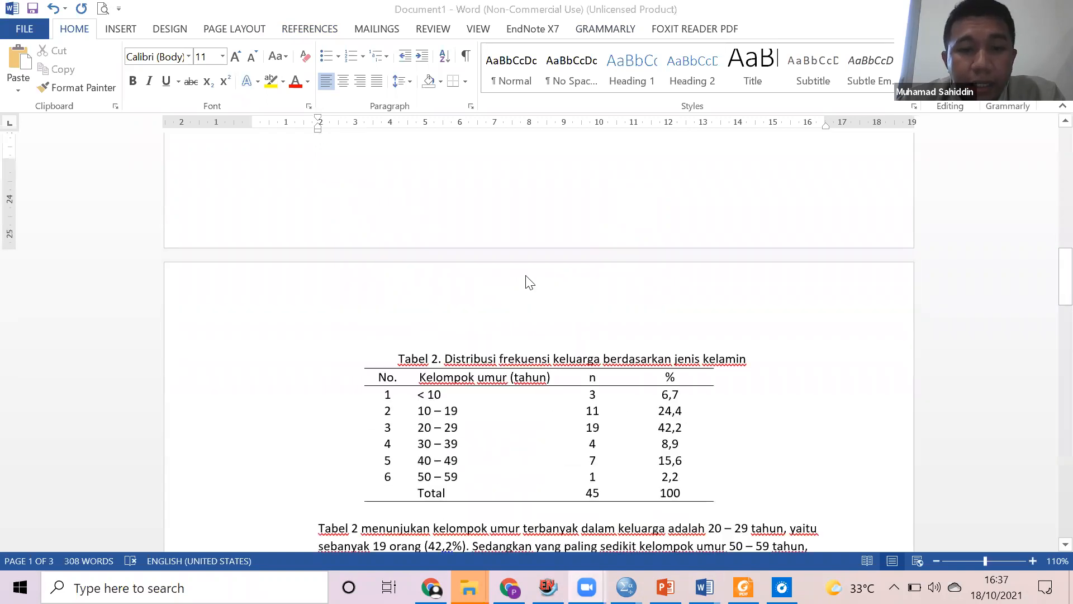
{"action": "left_click_drag", "start_coordinate": [317, 398], "coordinate": [372, 415]}
{"action": "left_click", "coordinate": [489, 434]}
{"action": "double_click", "coordinate": [283, 390]}
{"action": "key", "text": "ctrl+x"}
{"action": "scroll", "coordinate": [361, 367], "scroll_direction": "up", "scroll_amount": 10}
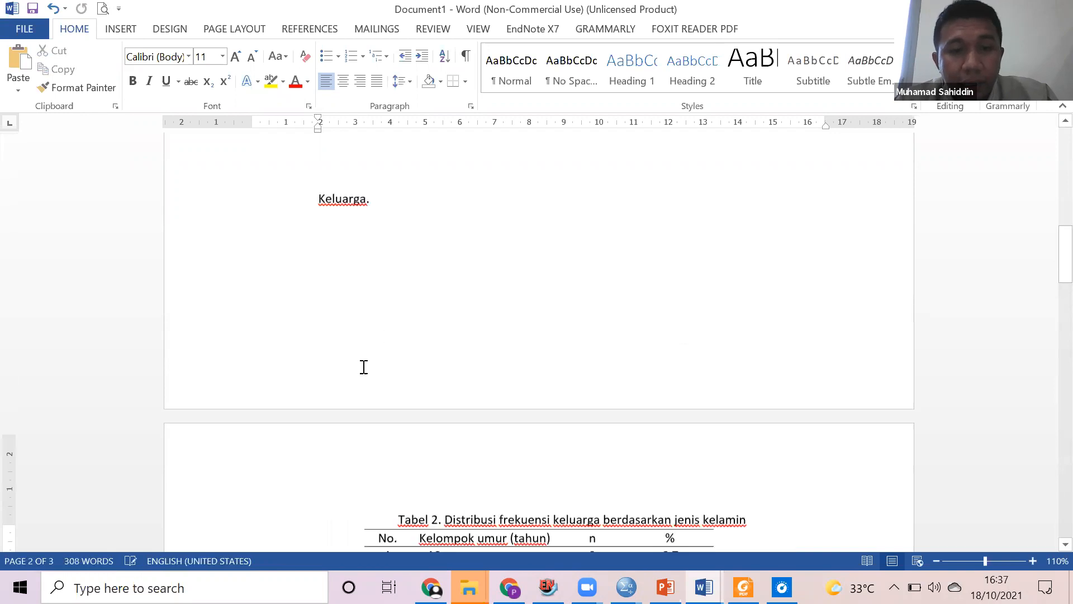
{"action": "left_click", "coordinate": [336, 267]}
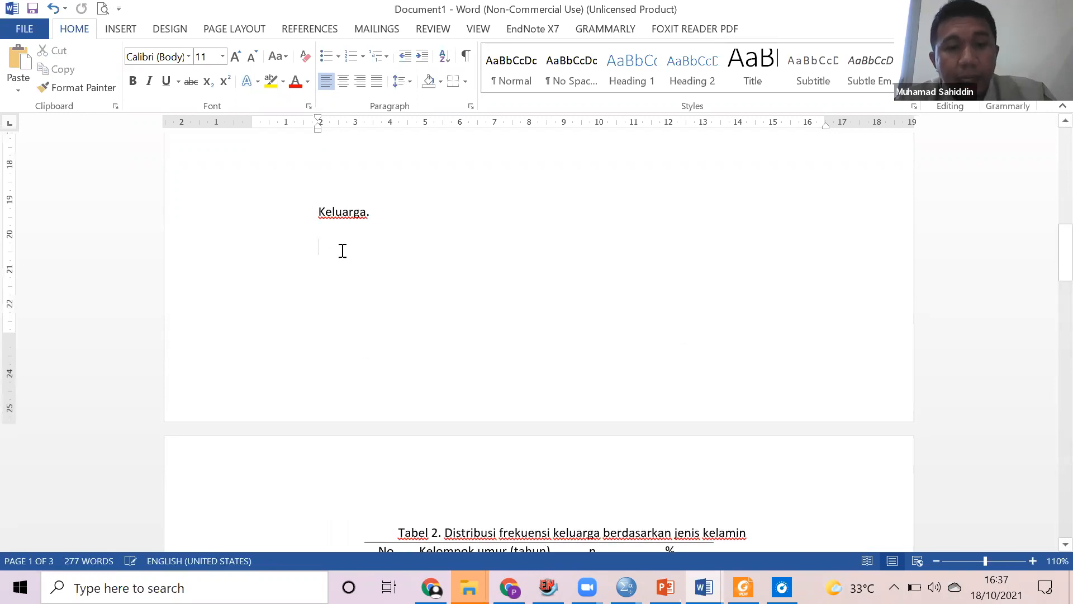
{"action": "key", "text": "ctrl+v"}
Delete two blank lines above the Tabel 2 caption on page 2 and return to the start of the moved paragraph.
{"action": "scroll", "coordinate": [391, 279], "scroll_direction": "down", "scroll_amount": 3}
{"action": "left_click", "coordinate": [457, 426]}
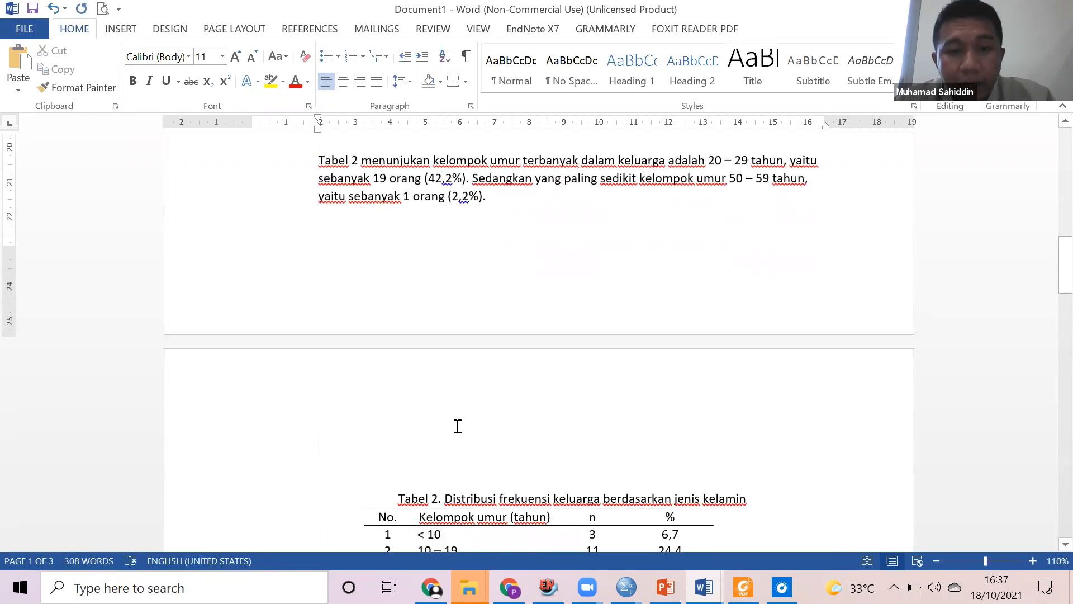
{"action": "key", "text": "Delete"}
{"action": "key", "text": "Delete"}
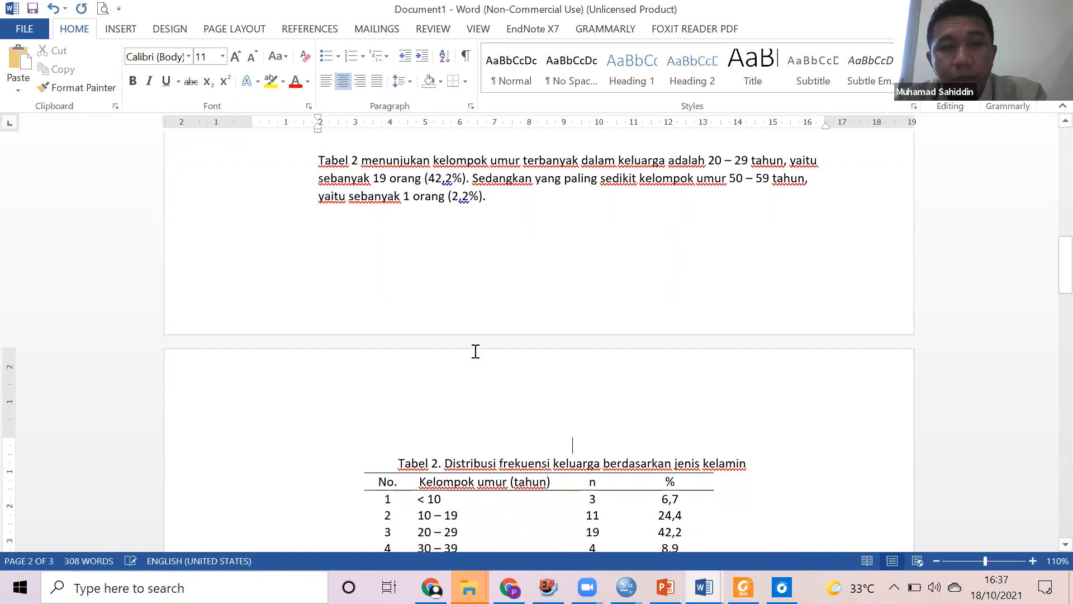
{"action": "scroll", "coordinate": [474, 336], "scroll_direction": "up", "scroll_amount": 2}
{"action": "left_click", "coordinate": [312, 250]}
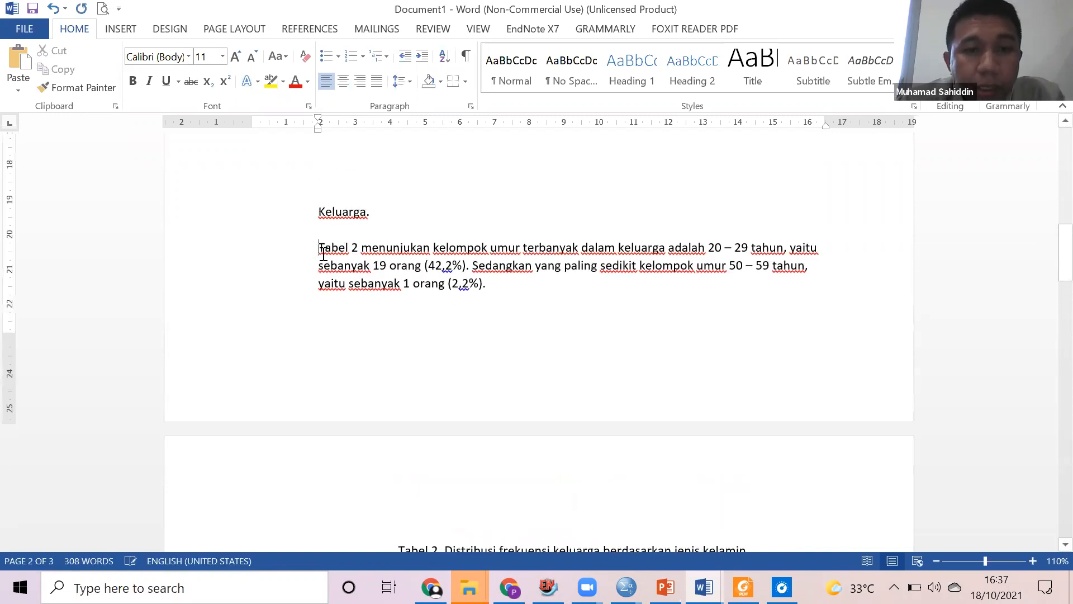
Examine how the moved paragraph fills the gap on page 1 while Tabel 2 sits whole on page 2.
{"action": "scroll", "coordinate": [391, 313], "scroll_direction": "down", "scroll_amount": 5}
{"action": "scroll", "coordinate": [455, 251], "scroll_direction": "up", "scroll_amount": 3}
{"action": "scroll", "coordinate": [477, 384], "scroll_direction": "down", "scroll_amount": 3}
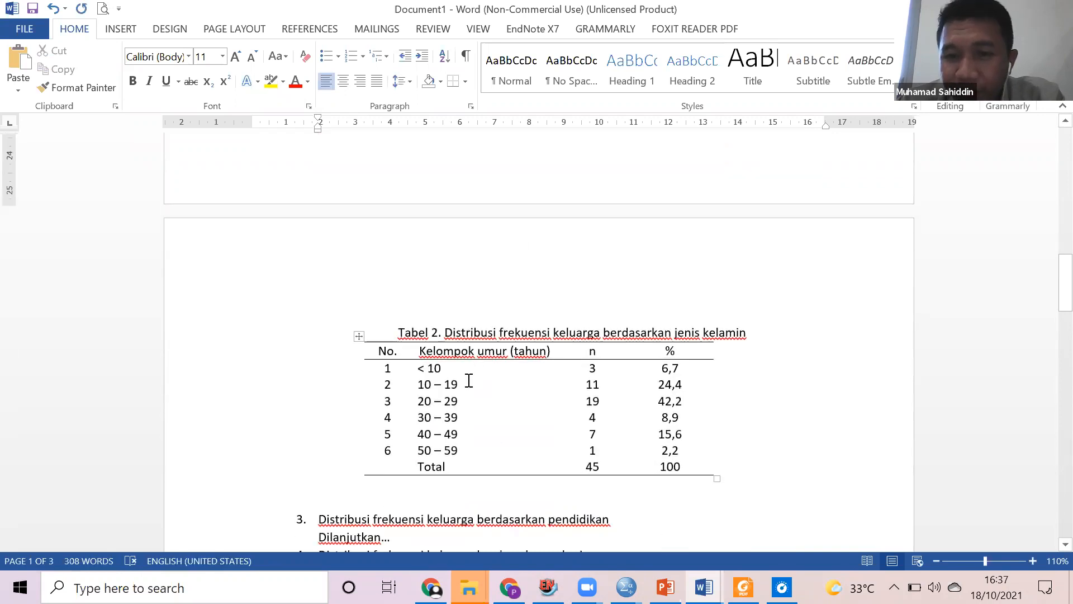
{"action": "scroll", "coordinate": [469, 381], "scroll_direction": "up", "scroll_amount": 5}
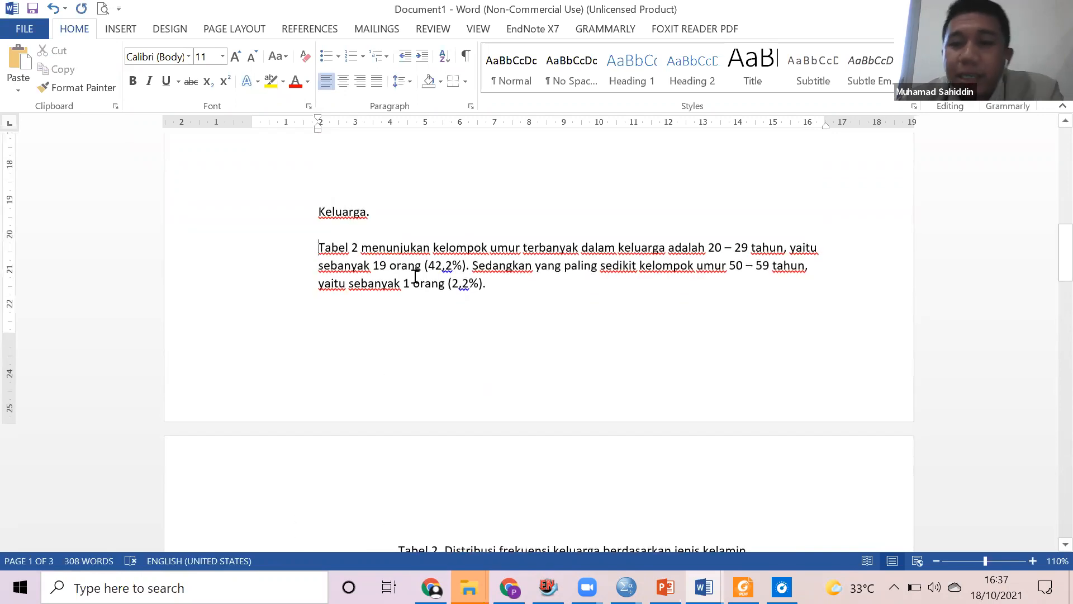
{"action": "scroll", "coordinate": [415, 276], "scroll_direction": "down", "scroll_amount": 2}
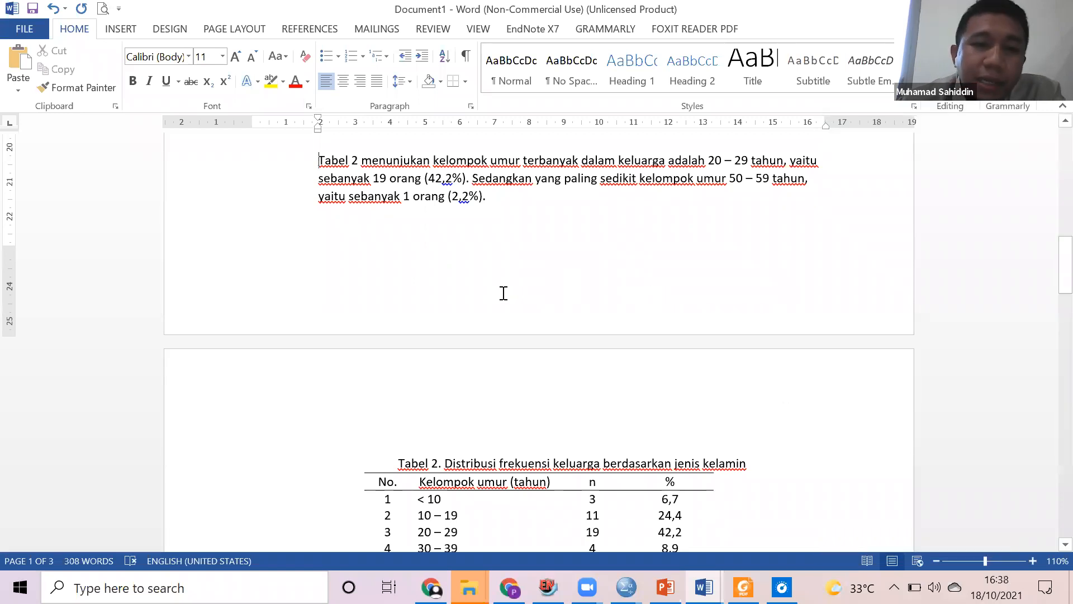
{"action": "scroll", "coordinate": [506, 296], "scroll_direction": "down", "scroll_amount": 2}
{"action": "scroll", "coordinate": [506, 295], "scroll_direction": "up", "scroll_amount": 3}
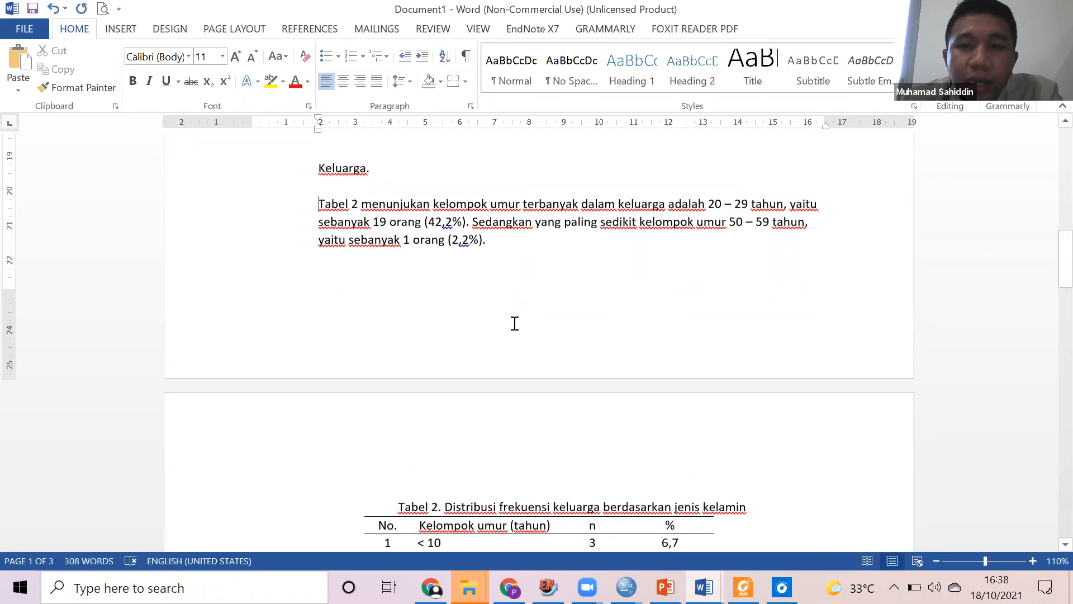
{"action": "left_click_drag", "start_coordinate": [486, 244], "coordinate": [322, 218]}
{"action": "left_click", "coordinate": [380, 239]}
Delete the last blank line above the Tabel 2 caption at the start of page 2.
{"action": "scroll", "coordinate": [380, 239], "scroll_direction": "down", "scroll_amount": 5}
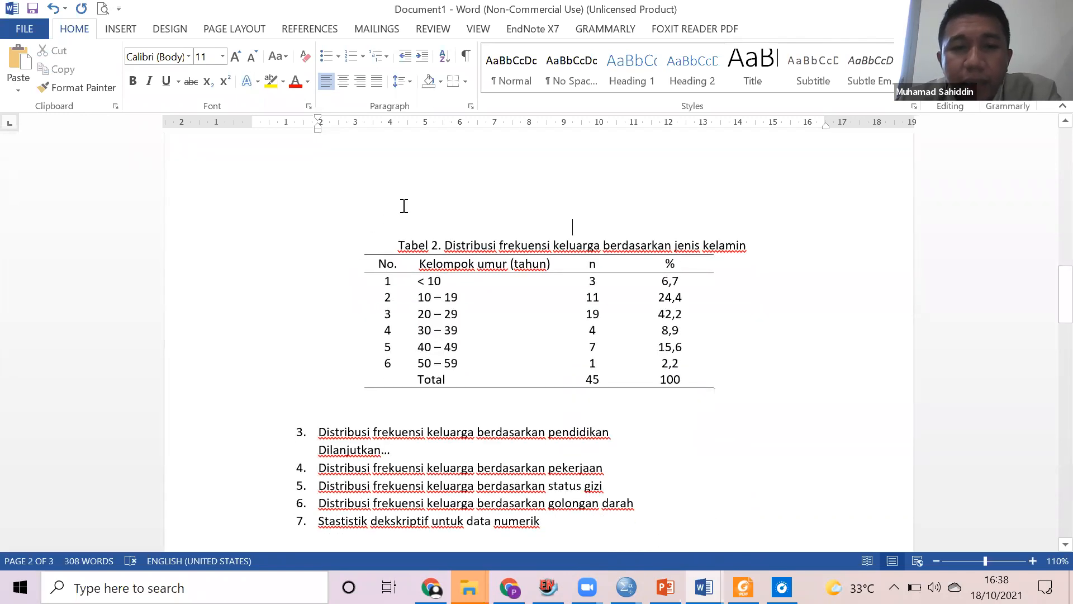
{"action": "left_click", "coordinate": [421, 220]}
{"action": "key", "text": "Delete"}
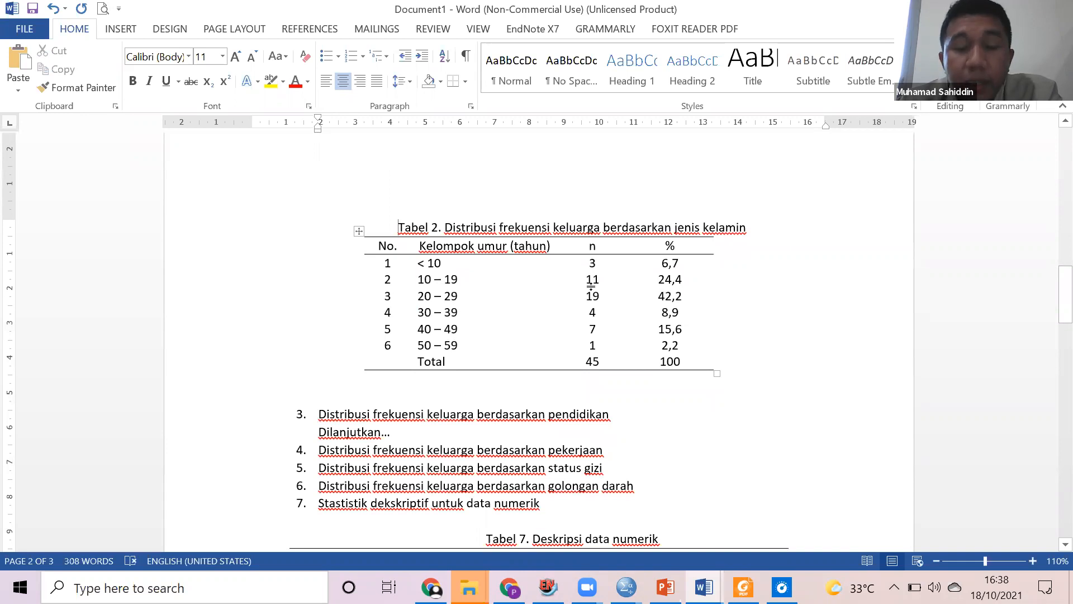
Review the relocated Tabel 2 paragraph and the layout of page 1 from heading 2 down to the page break.
{"action": "scroll", "coordinate": [599, 319], "scroll_direction": "up", "scroll_amount": 6}
{"action": "left_click_drag", "start_coordinate": [532, 331], "coordinate": [296, 313]}
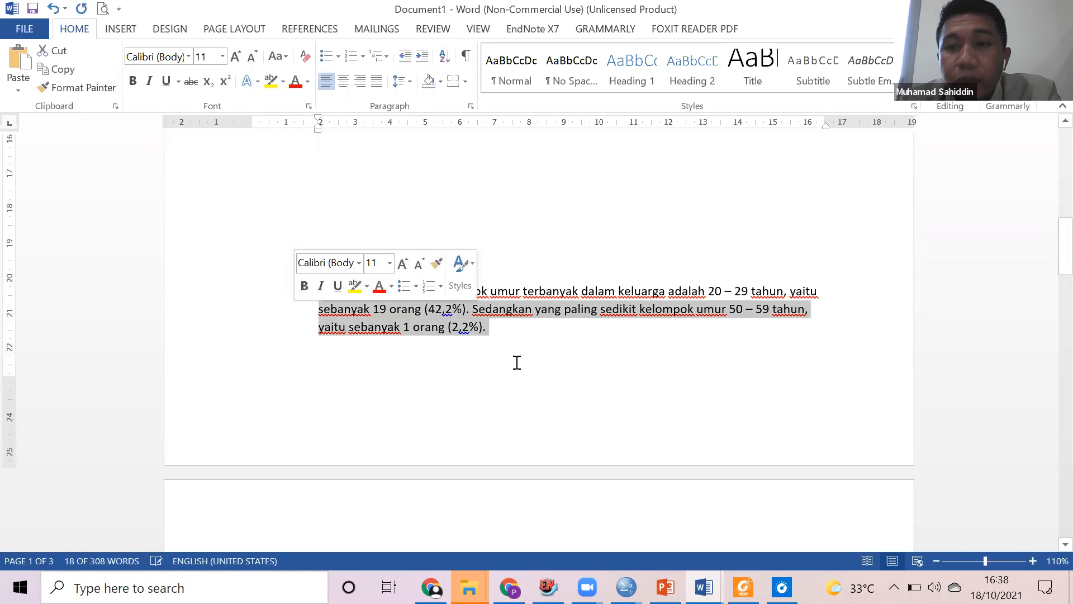
{"action": "left_click", "coordinate": [564, 361]}
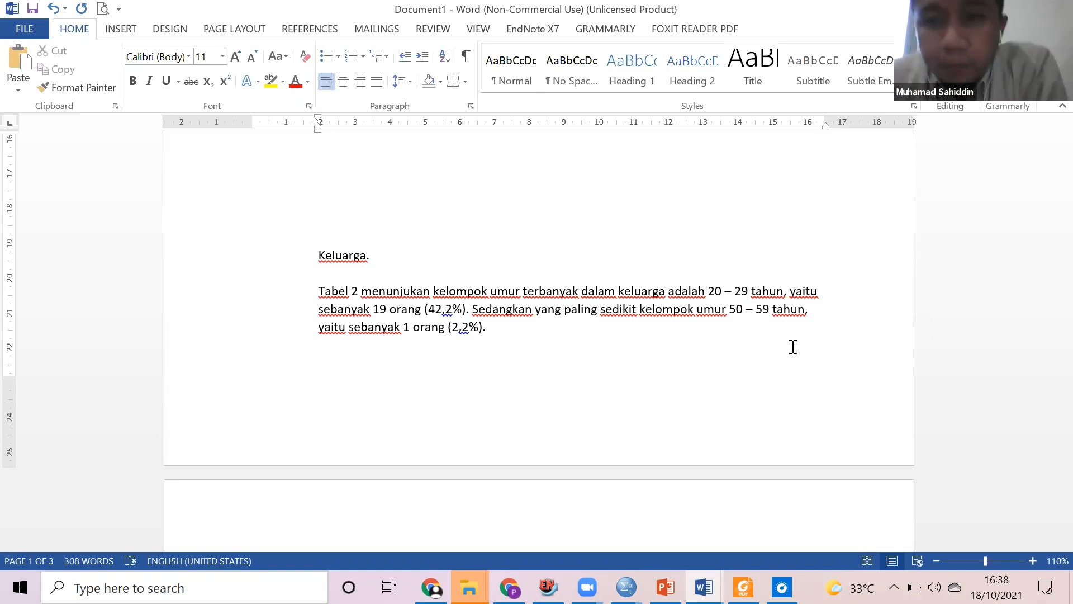
{"action": "scroll", "coordinate": [568, 305], "scroll_direction": "up", "scroll_amount": 10}
{"action": "scroll", "coordinate": [569, 299], "scroll_direction": "down", "scroll_amount": 3}
{"action": "scroll", "coordinate": [389, 237], "scroll_direction": "down", "scroll_amount": 3}
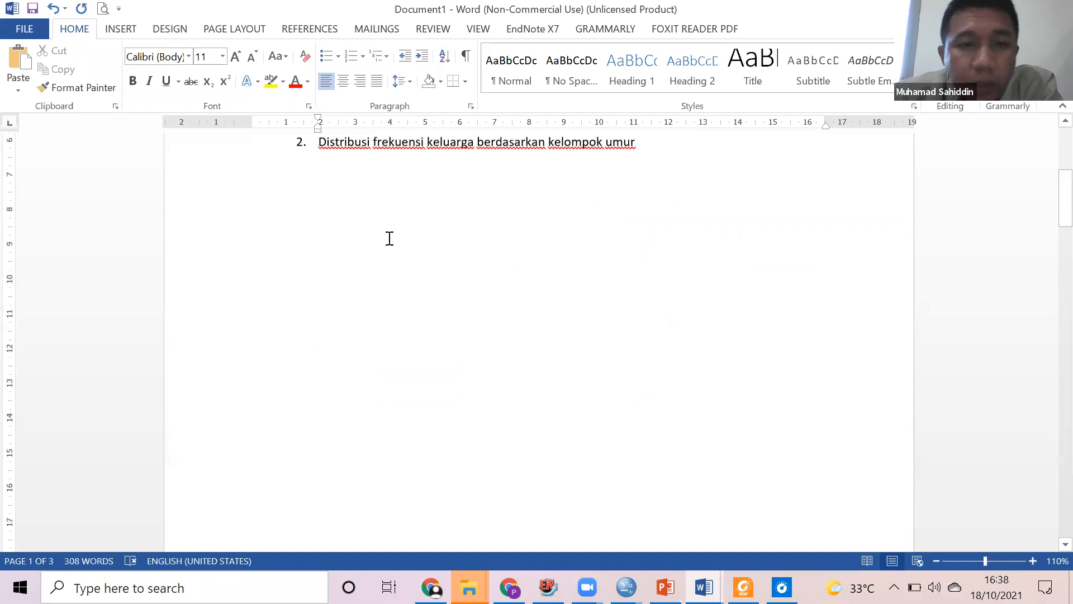
{"action": "scroll", "coordinate": [358, 189], "scroll_direction": "down", "scroll_amount": 1}
{"action": "left_click_drag", "start_coordinate": [446, 472], "coordinate": [554, 233]}
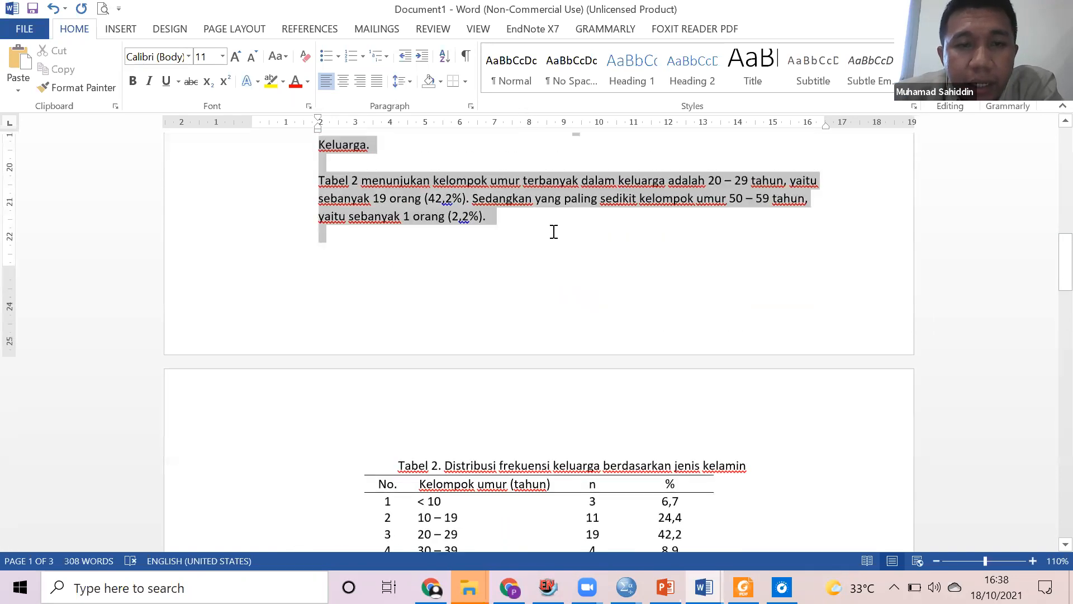
Undo the recent edits until the explanatory paragraph is back below Tabel 2 and the blank lines after "Keluarga." are gone.
{"action": "left_click", "coordinate": [467, 257]}
{"action": "key", "text": "Return"}
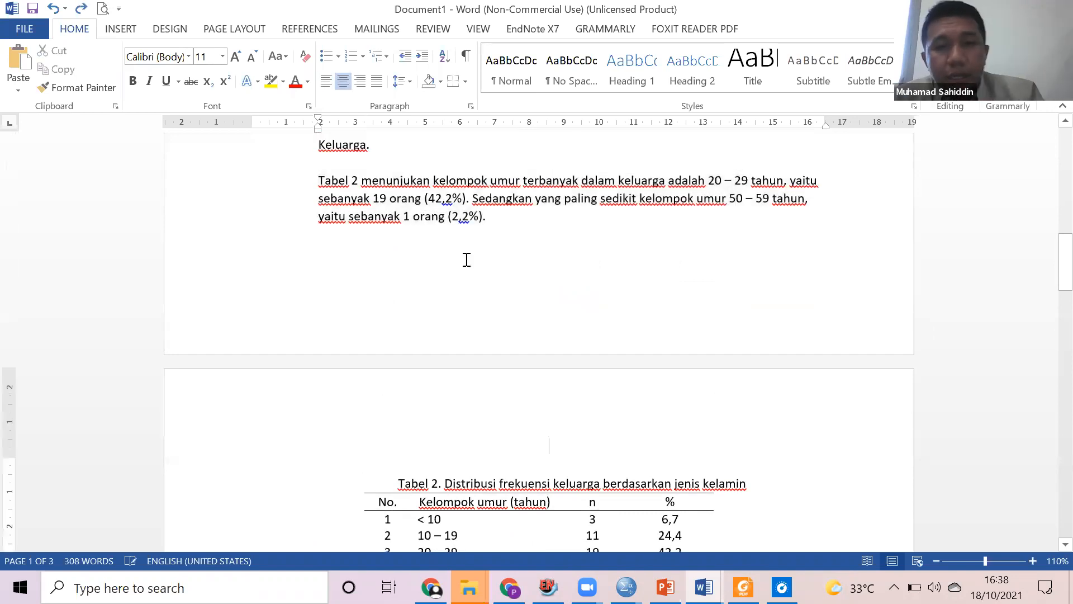
{"action": "key", "text": "ctrl+z"}
{"action": "key", "text": "ctrl+z"}
{"action": "key", "text": "ctrl+z"}
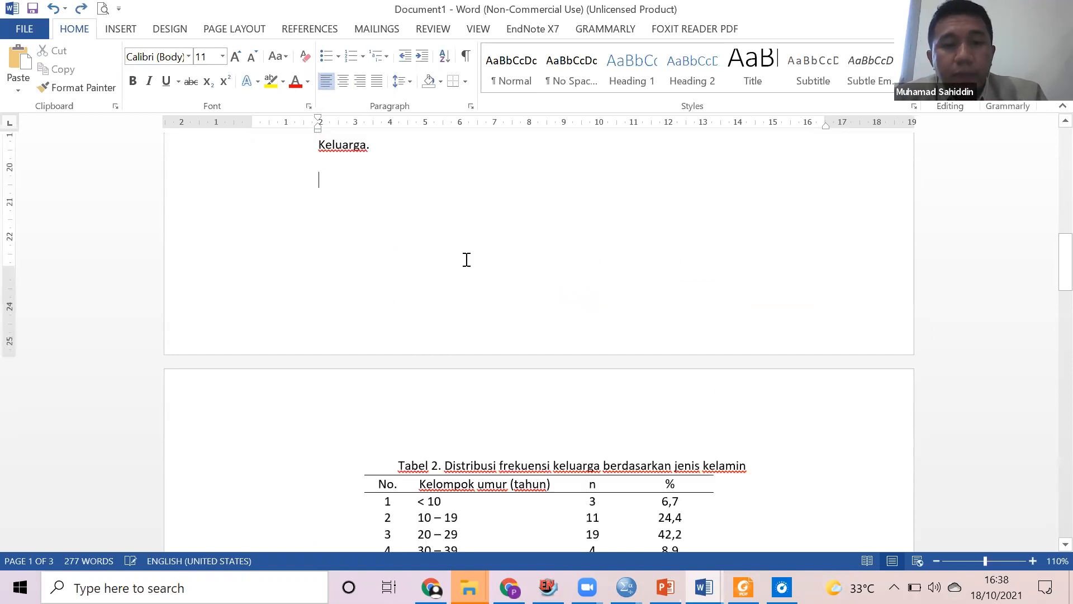
{"action": "key", "text": "ctrl+y"}
{"action": "key", "text": "ctrl+y"}
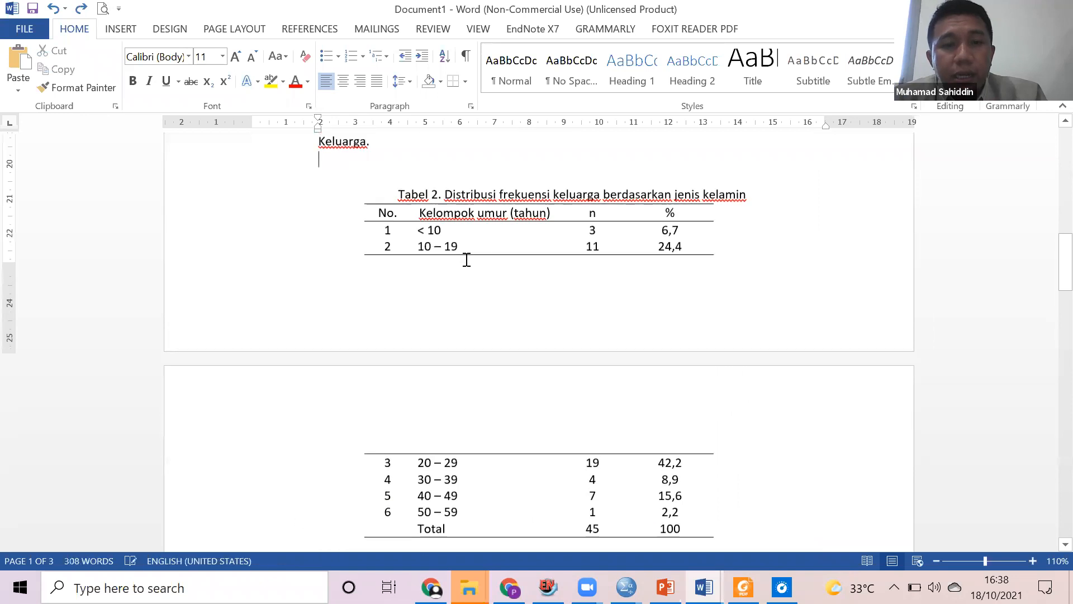
{"action": "key", "text": "ctrl+z"}
{"action": "key", "text": "ctrl+z"}
{"action": "key", "text": "ctrl+z"}
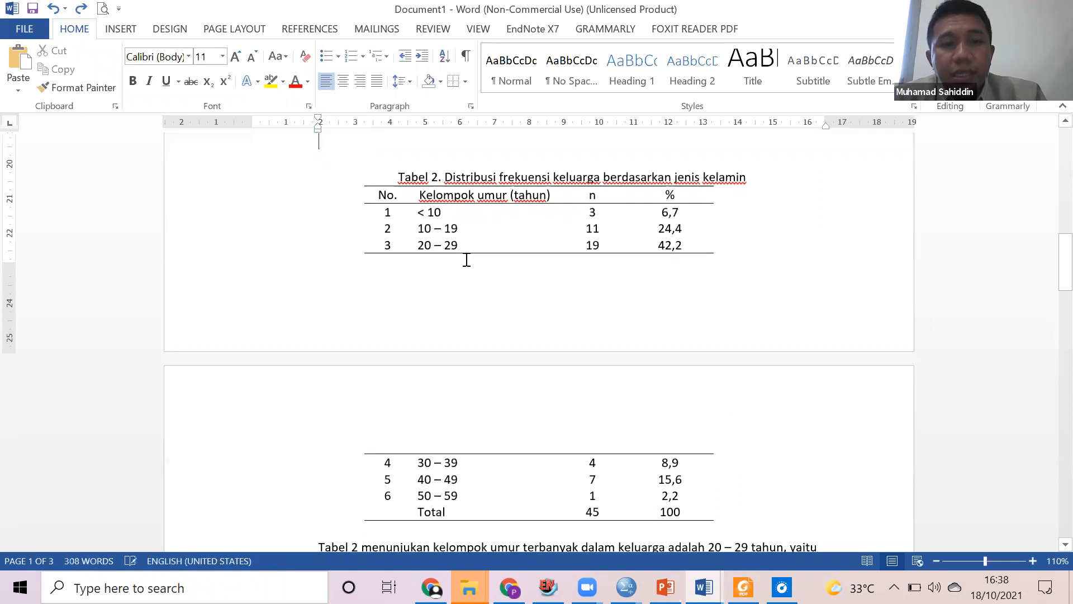
Delete the text "Keluarga." and the blank lines around it so that Tabel 2 fits entirely on page 1.
{"action": "key", "text": "Delete"}
{"action": "key", "text": "Delete"}
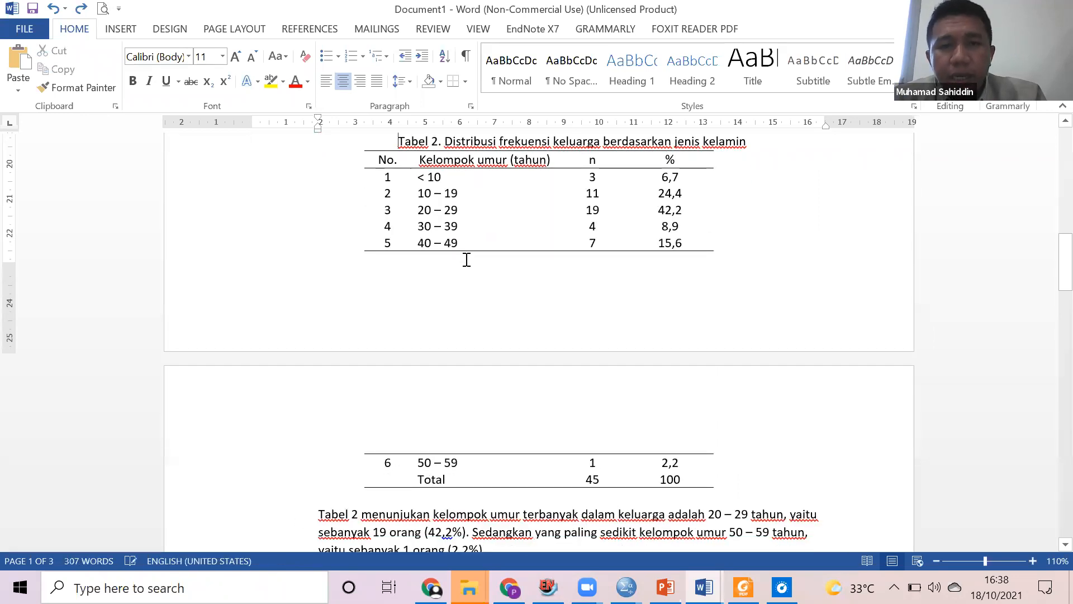
{"action": "scroll", "coordinate": [467, 260], "scroll_direction": "up", "scroll_amount": 4}
{"action": "key", "text": "BackSpace"}
{"action": "key", "text": "BackSpace"}
{"action": "key", "text": "BackSpace"}
{"action": "key", "text": "BackSpace"}
{"action": "key", "text": "BackSpace"}
{"action": "key", "text": "BackSpace"}
{"action": "key", "text": "BackSpace"}
{"action": "key", "text": "BackSpace"}
{"action": "key", "text": "BackSpace"}
{"action": "key", "text": "BackSpace"}
{"action": "key", "text": "BackSpace"}
{"action": "key", "text": "BackSpace"}
{"action": "key", "text": "BackSpace"}
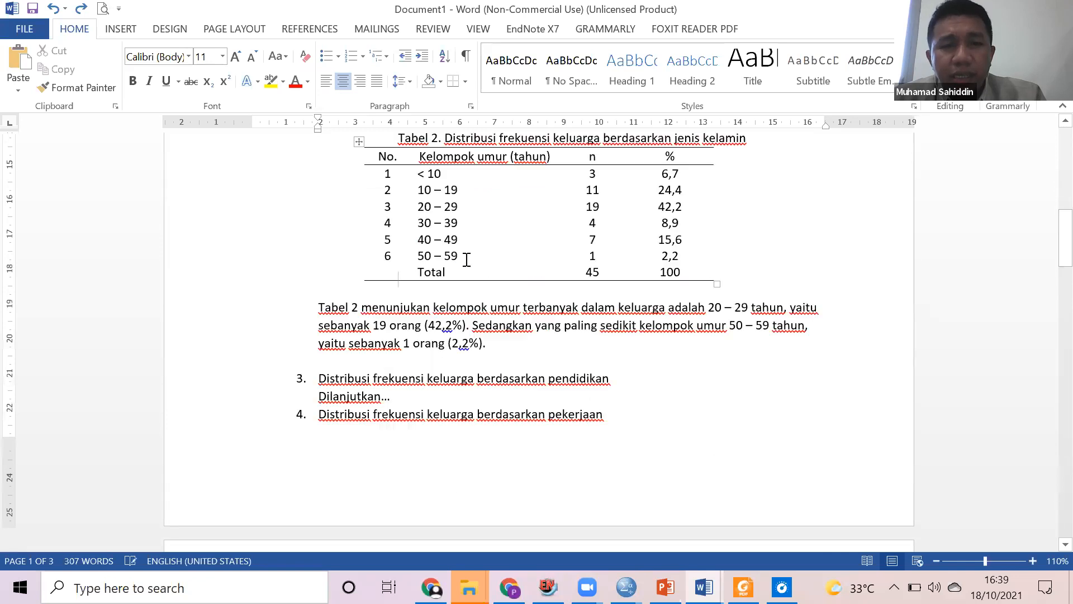
Delete the remaining blank lines under heading 2, leaving a single empty line above the Tabel 2 caption.
{"action": "scroll", "coordinate": [466, 260], "scroll_direction": "up", "scroll_amount": 6}
{"action": "scroll", "coordinate": [448, 255], "scroll_direction": "up", "scroll_amount": 2}
{"action": "scroll", "coordinate": [438, 328], "scroll_direction": "down", "scroll_amount": 2}
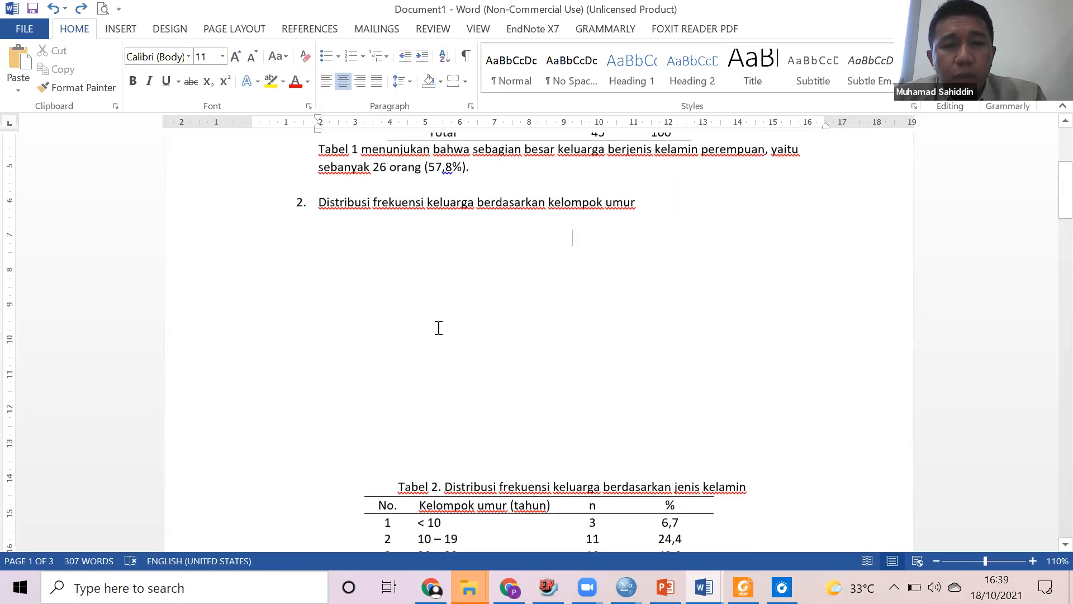
{"action": "key", "text": "Delete"}
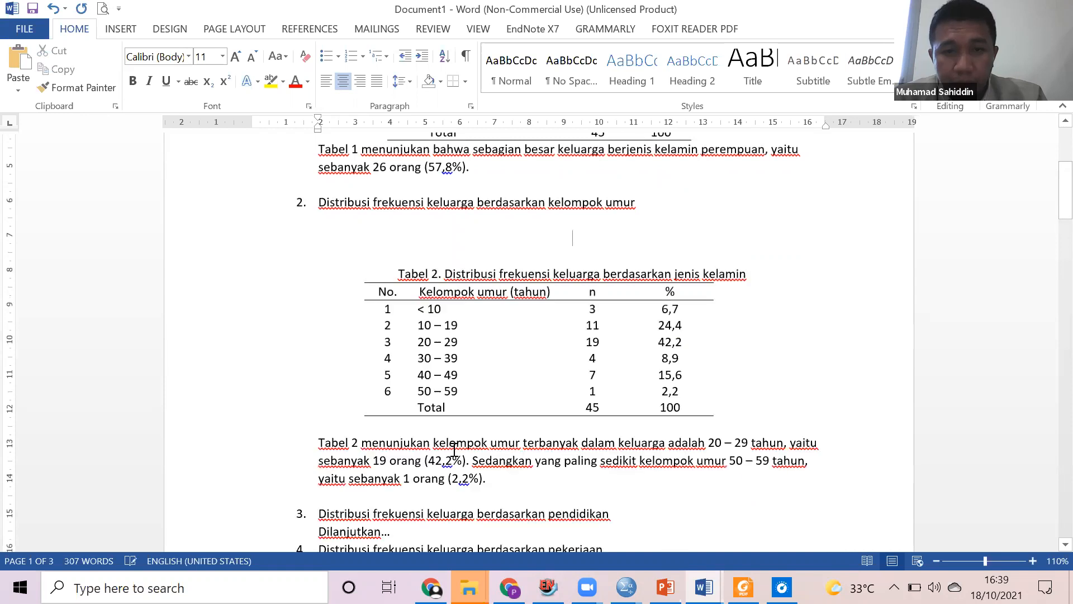
{"action": "key", "text": "Delete"}
{"action": "key", "text": "Delete"}
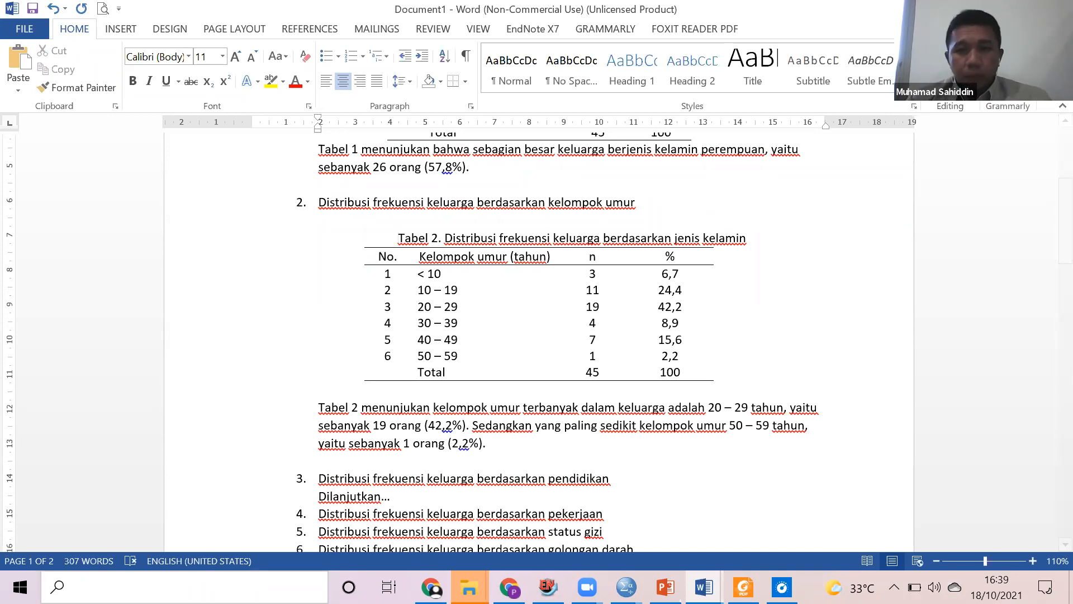
{"action": "scroll", "coordinate": [653, 423], "scroll_direction": "up", "scroll_amount": 1}
{"action": "scroll", "coordinate": [654, 423], "scroll_direction": "up", "scroll_amount": 3}
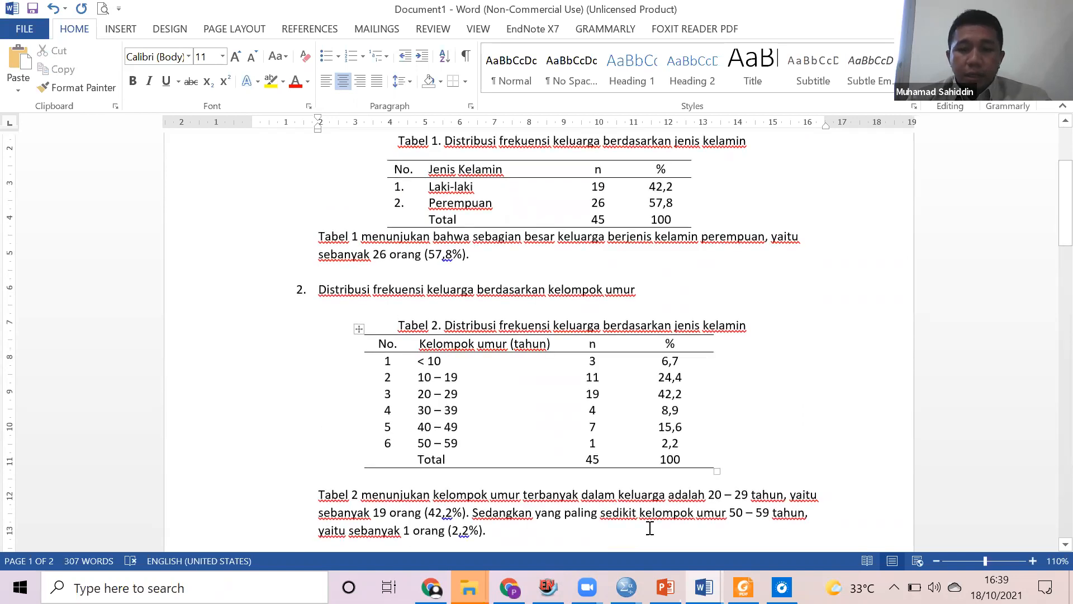
{"action": "left_click", "coordinate": [626, 587]}
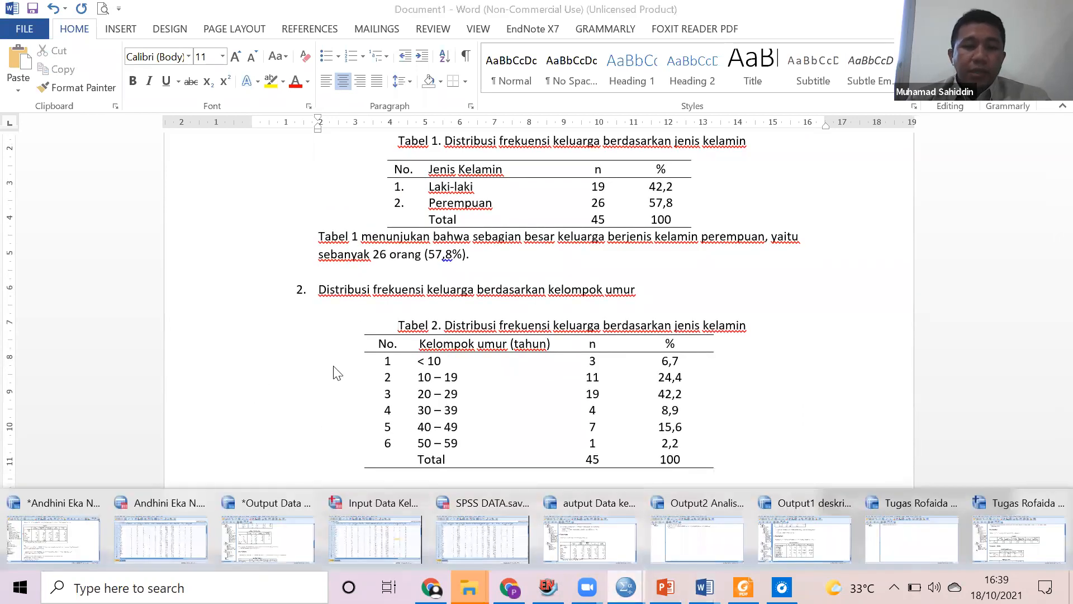
{"action": "scroll", "coordinate": [564, 410], "scroll_direction": "up", "scroll_amount": 2}
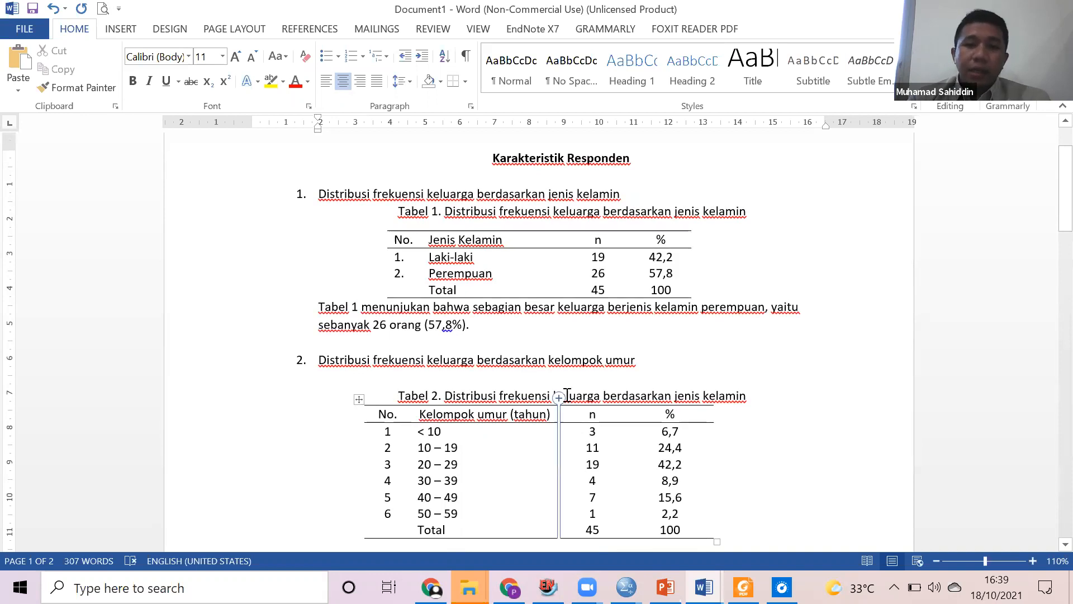
{"action": "scroll", "coordinate": [565, 397], "scroll_direction": "down", "scroll_amount": 1}
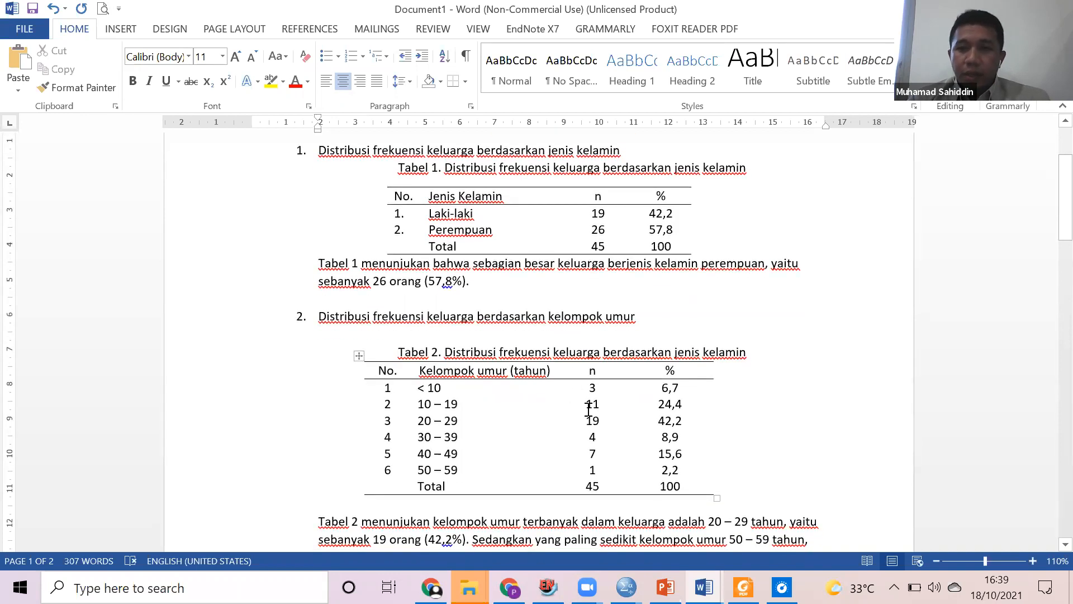
{"action": "scroll", "coordinate": [590, 411], "scroll_direction": "up", "scroll_amount": 1}
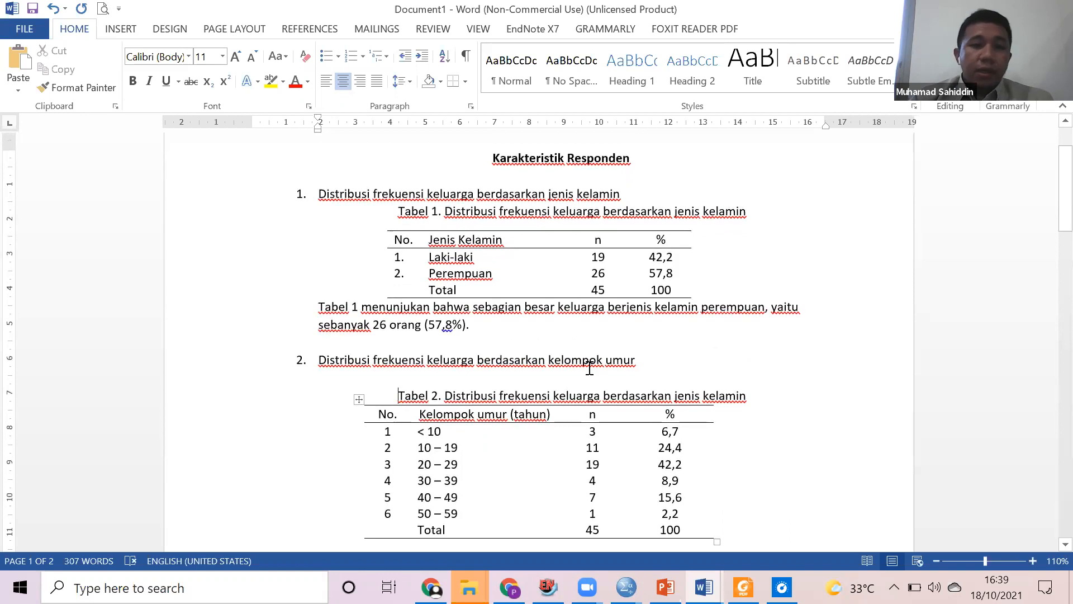
Make the numbered headings 1 (jenis kelamin) and 2 (kelompok umur) bold.
{"action": "left_click", "coordinate": [267, 191]}
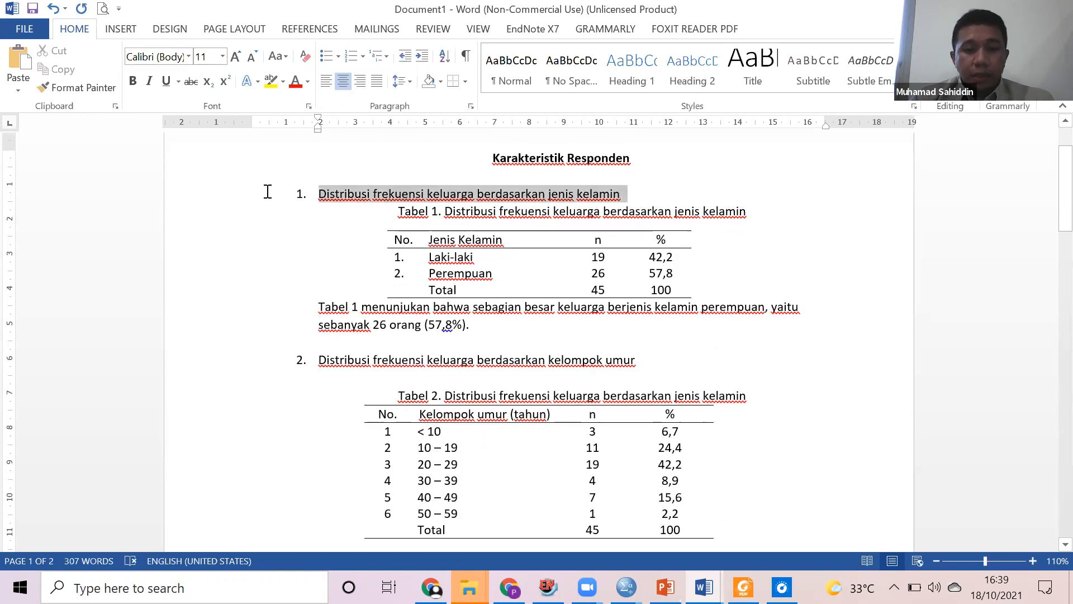
{"action": "key", "text": "ctrl+b"}
{"action": "left_click_drag", "start_coordinate": [638, 360], "coordinate": [290, 362]}
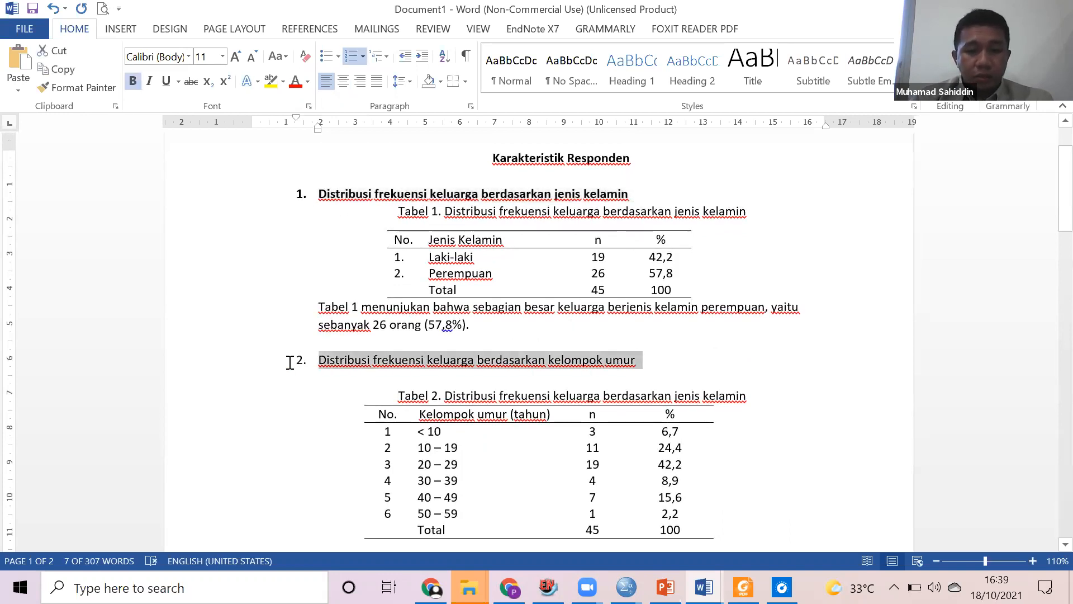
{"action": "key", "text": "ctrl+b"}
{"action": "scroll", "coordinate": [569, 325], "scroll_direction": "down", "scroll_amount": 2}
{"action": "scroll", "coordinate": [569, 326], "scroll_direction": "up", "scroll_amount": 2}
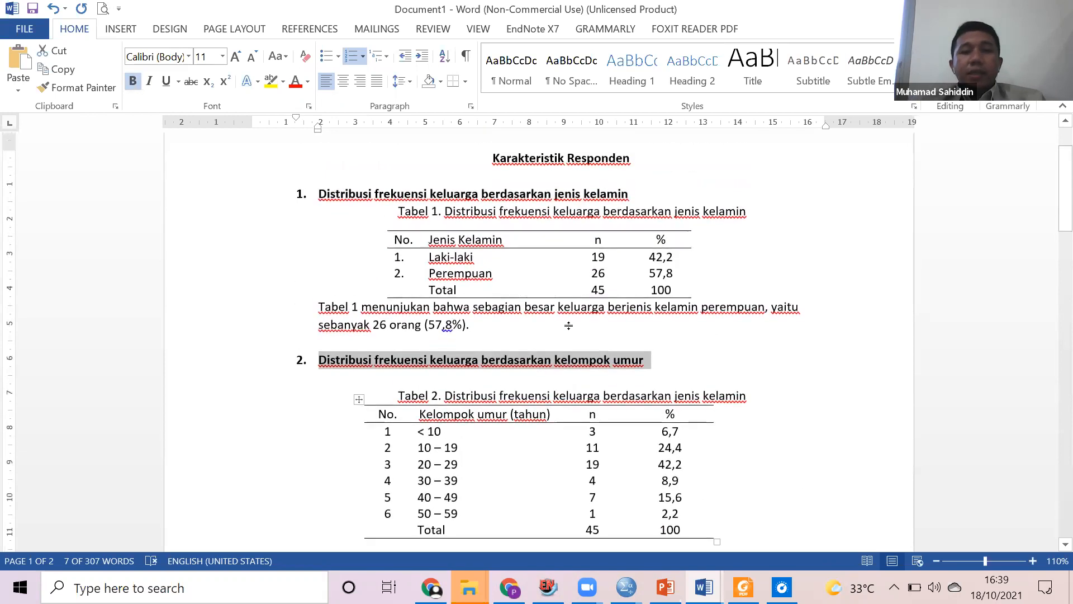
{"action": "scroll", "coordinate": [568, 325], "scroll_direction": "down", "scroll_amount": 6}
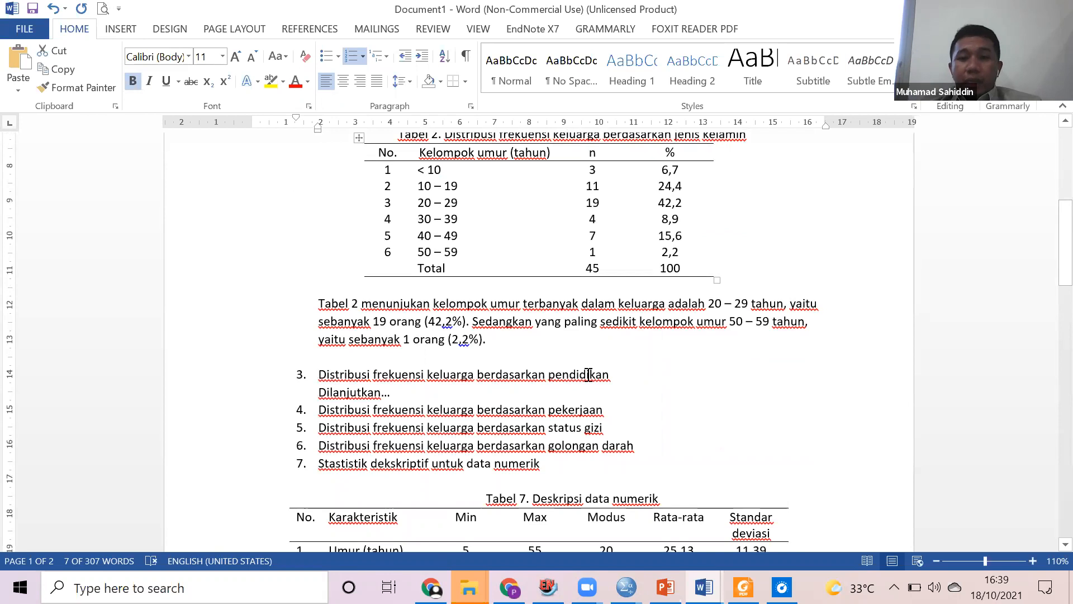
{"action": "scroll", "coordinate": [589, 374], "scroll_direction": "up", "scroll_amount": 5}
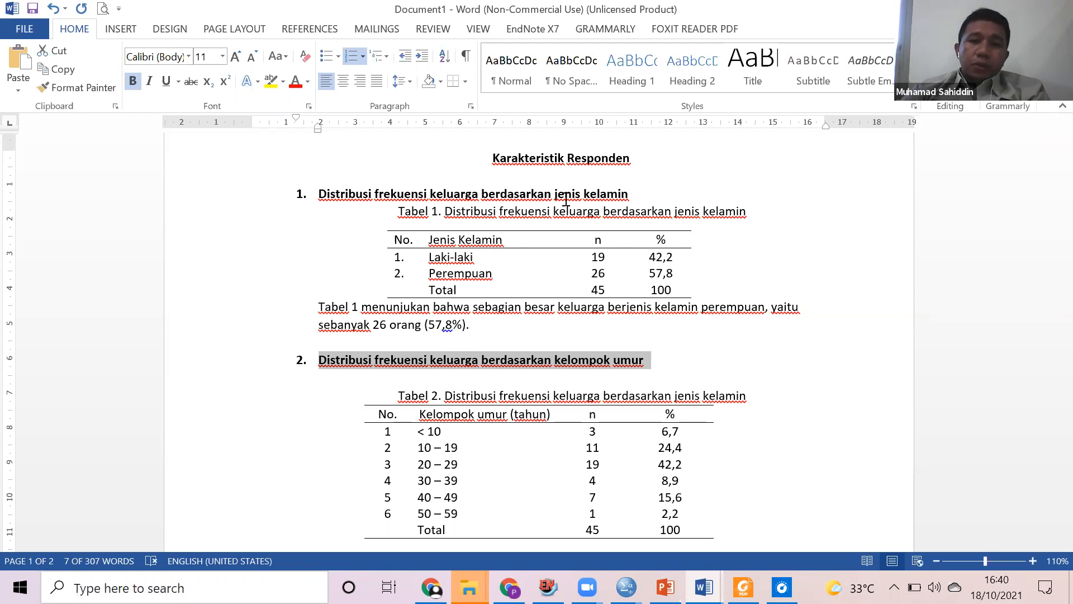
{"action": "scroll", "coordinate": [640, 304], "scroll_direction": "down", "scroll_amount": 13}
{"action": "scroll", "coordinate": [640, 300], "scroll_direction": "down", "scroll_amount": 12}
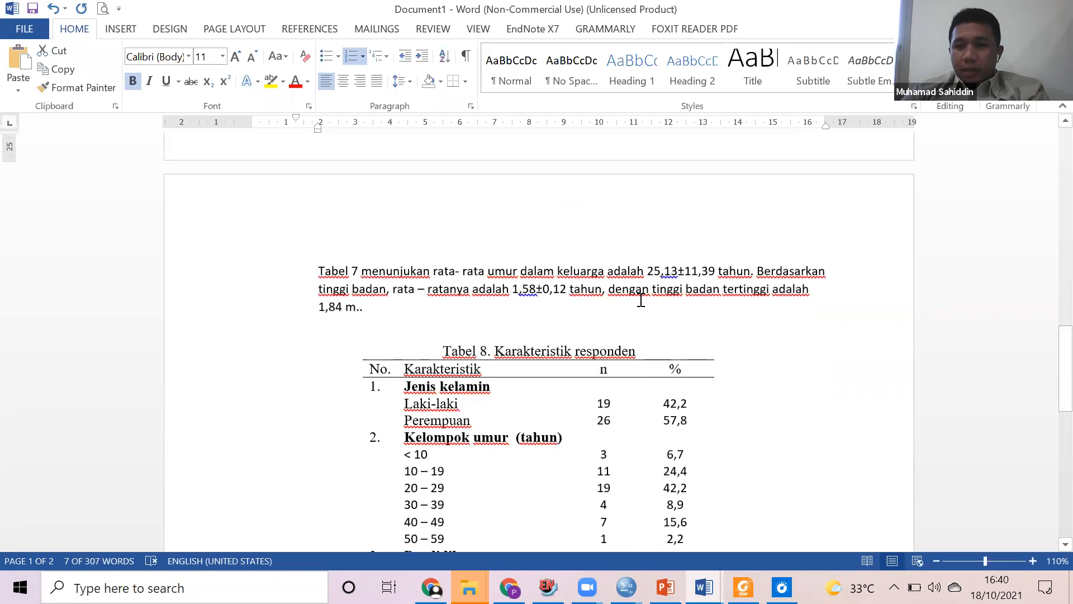
{"action": "scroll", "coordinate": [641, 301], "scroll_direction": "down", "scroll_amount": 5}
{"action": "scroll", "coordinate": [643, 313], "scroll_direction": "up", "scroll_amount": 14}
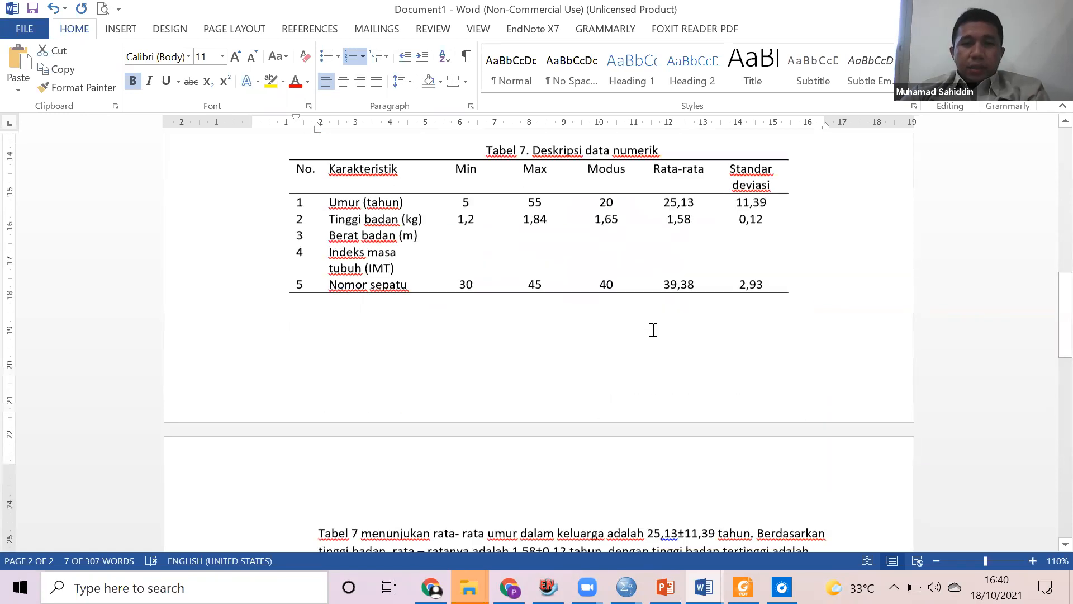
{"action": "scroll", "coordinate": [651, 330], "scroll_direction": "up", "scroll_amount": 13}
{"action": "scroll", "coordinate": [551, 263], "scroll_direction": "down", "scroll_amount": 10}
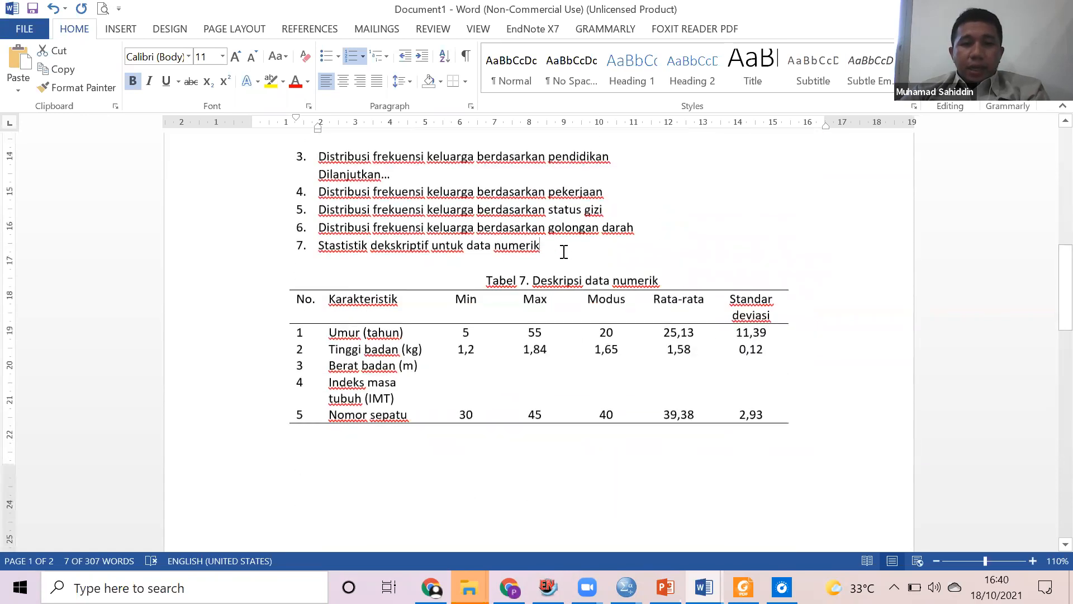
{"action": "left_click", "coordinate": [564, 252]}
{"action": "key", "text": "Return"}
{"action": "type", "text": "karakteristik"}
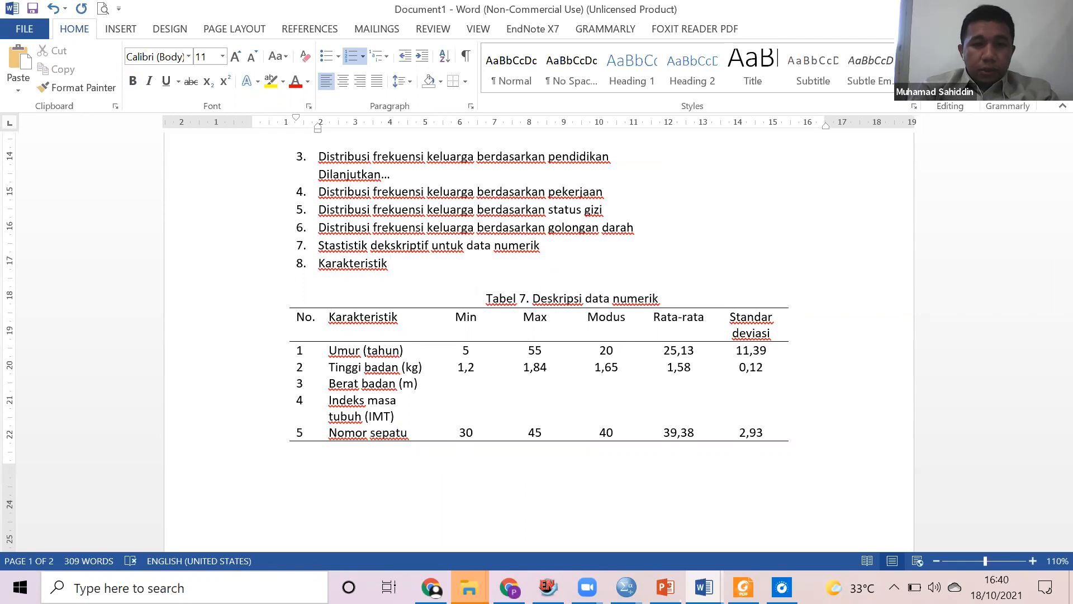
{"action": "key", "text": "BackSpace"}
{"action": "key", "text": "BackSpace"}
{"action": "key", "text": "BackSpace"}
{"action": "key", "text": "BackSpace"}
{"action": "key", "text": "BackSpace"}
{"action": "key", "text": "BackSpace"}
{"action": "key", "text": "BackSpace"}
{"action": "key", "text": "BackSpace"}
{"action": "key", "text": "BackSpace"}
{"action": "key", "text": "BackSpace"}
{"action": "key", "text": "BackSpace"}
{"action": "key", "text": "BackSpace"}
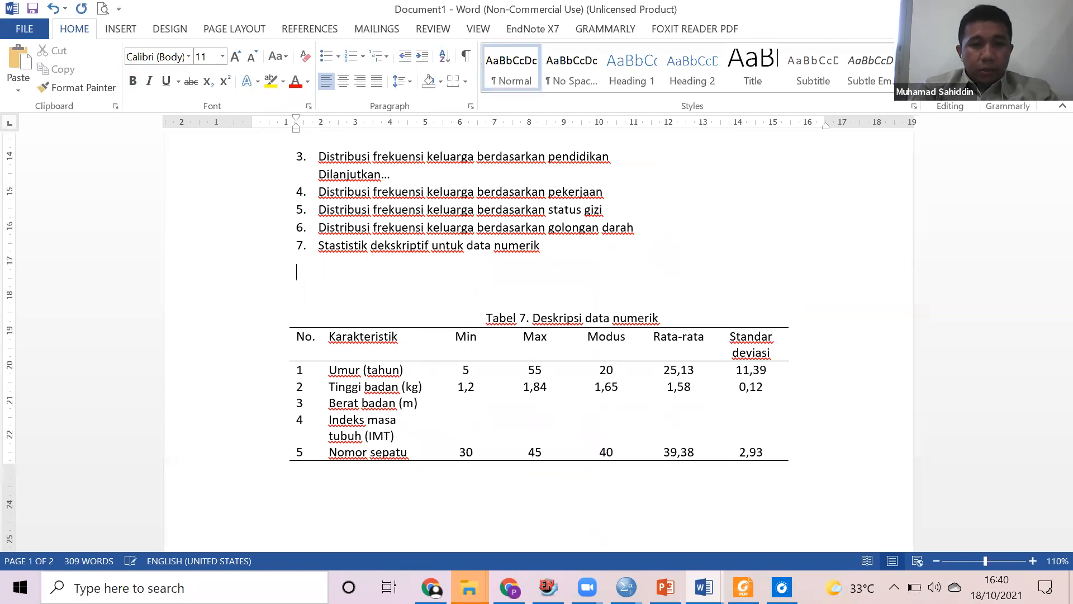
{"action": "key", "text": "BackSpace"}
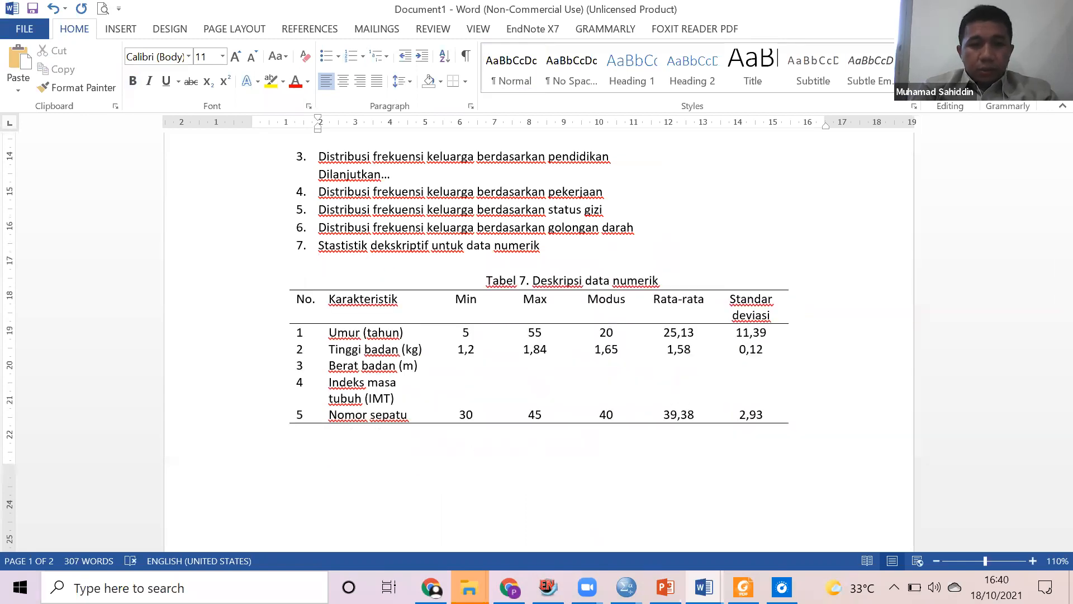
Add the numbered heading "8. Karakteristik responden" on the empty line above the Tabel 8 caption.
{"action": "scroll", "coordinate": [412, 393], "scroll_direction": "down", "scroll_amount": 15}
{"action": "left_click", "coordinate": [367, 302]}
{"action": "type", "text": "b."}
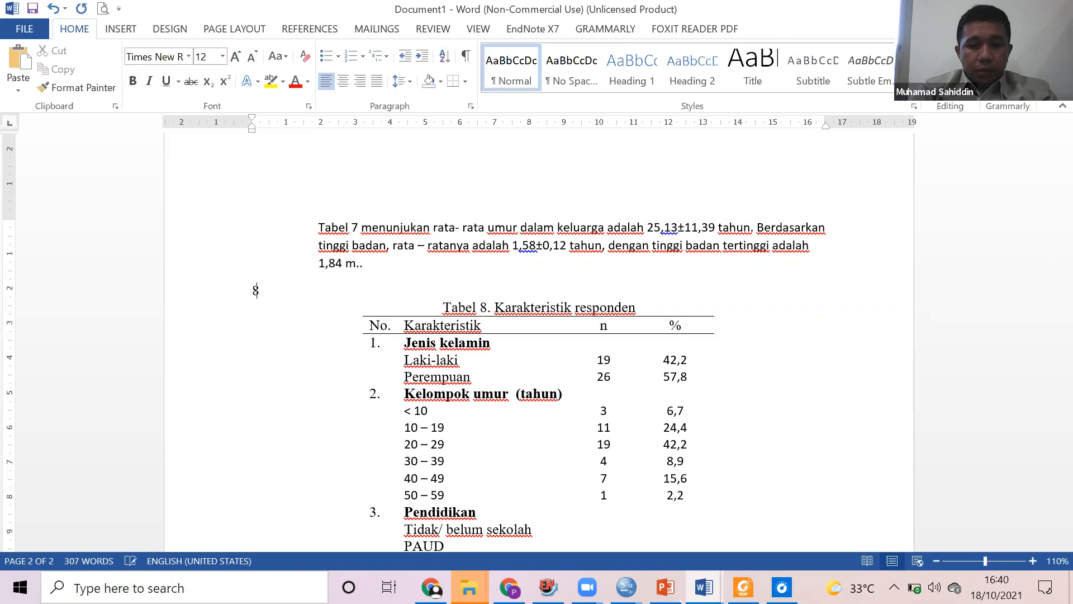
{"action": "type", "text": ". karakteristik "}
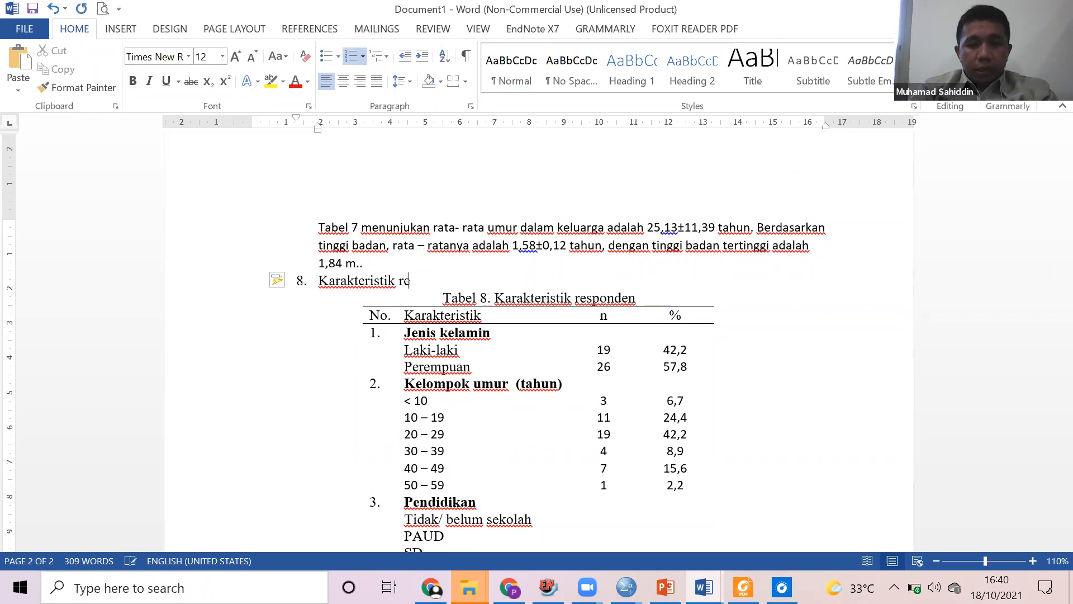
{"action": "type", "text": "responden"}
Italicize the text "Dilanjutkan…" under heading 3 (pendidikan).
{"action": "scroll", "coordinate": [681, 242], "scroll_direction": "up", "scroll_amount": 15}
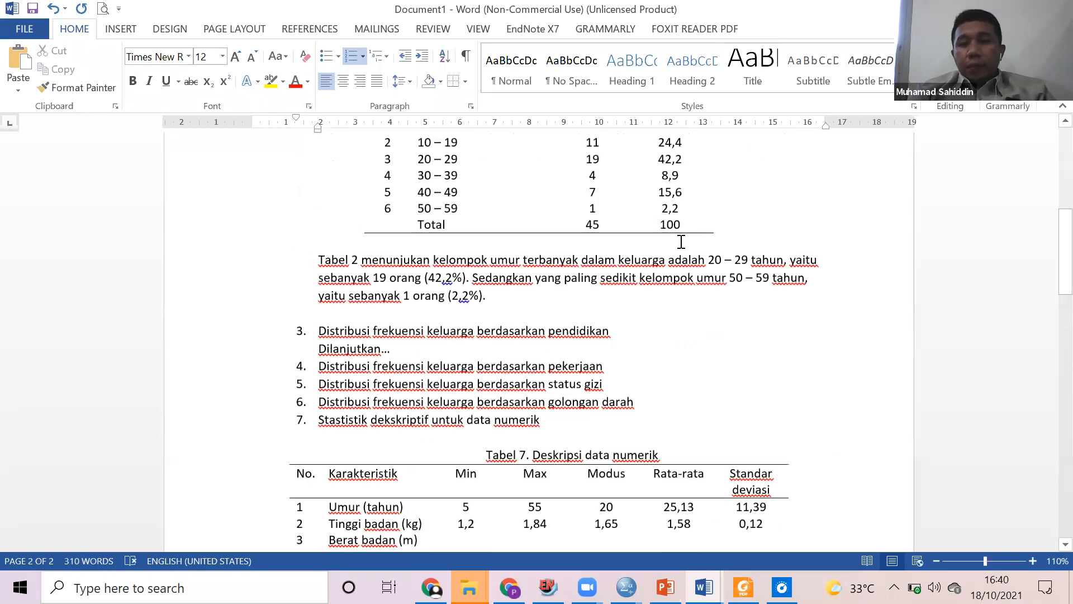
{"action": "scroll", "coordinate": [534, 296], "scroll_direction": "up", "scroll_amount": 6}
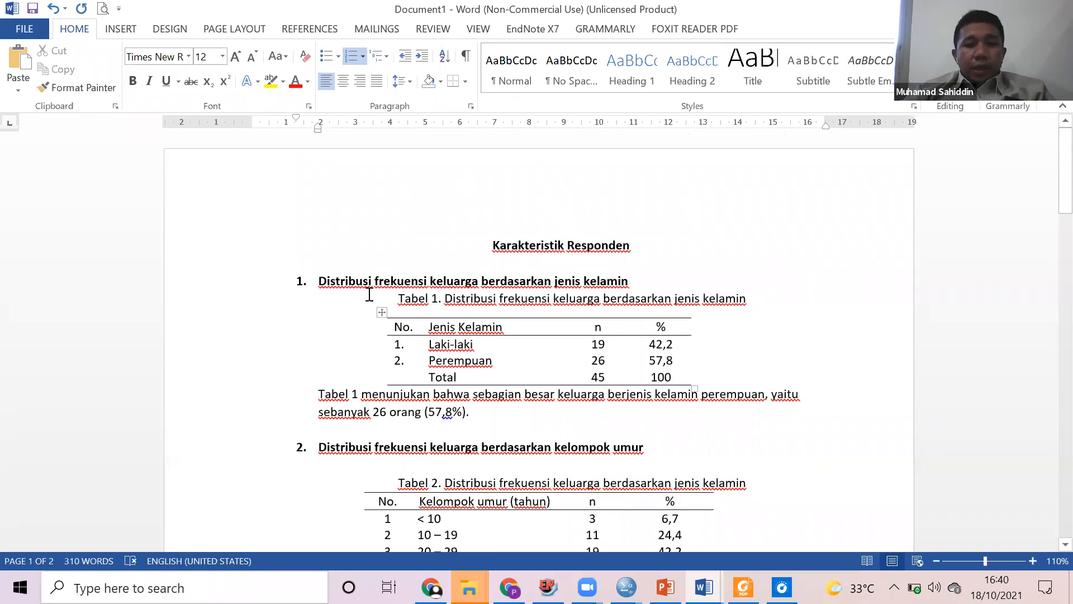
{"action": "scroll", "coordinate": [682, 247], "scroll_direction": "down", "scroll_amount": 3}
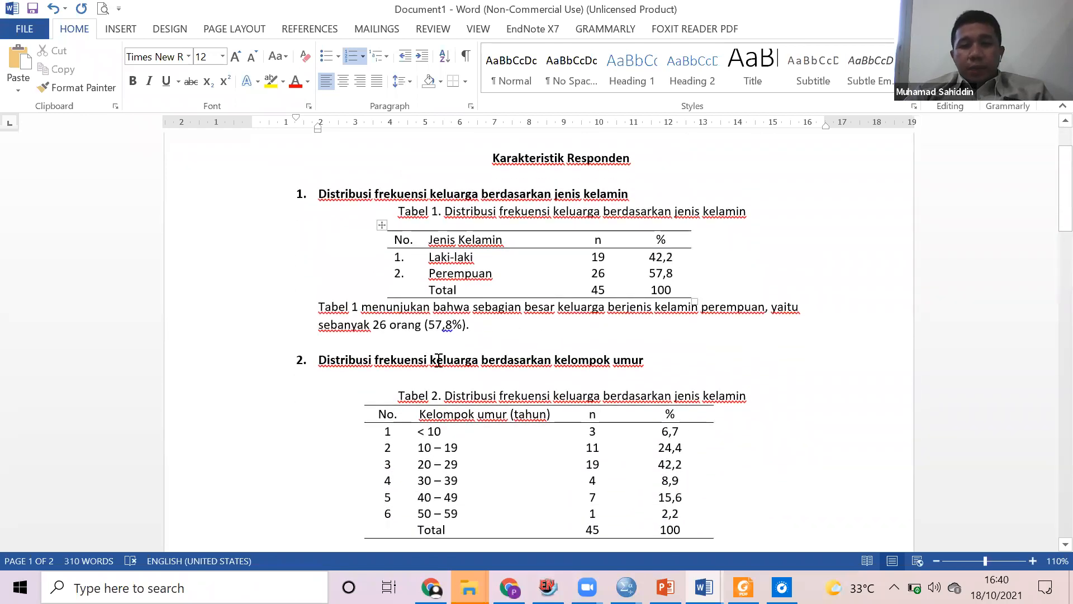
{"action": "scroll", "coordinate": [656, 270], "scroll_direction": "down", "scroll_amount": 8}
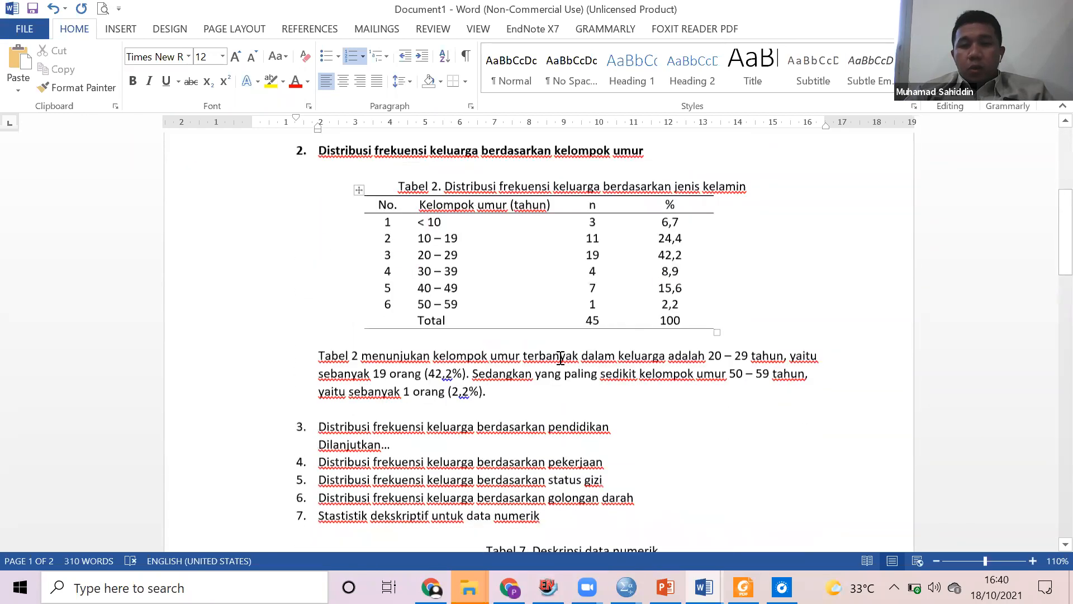
{"action": "scroll", "coordinate": [508, 342], "scroll_direction": "down", "scroll_amount": 3}
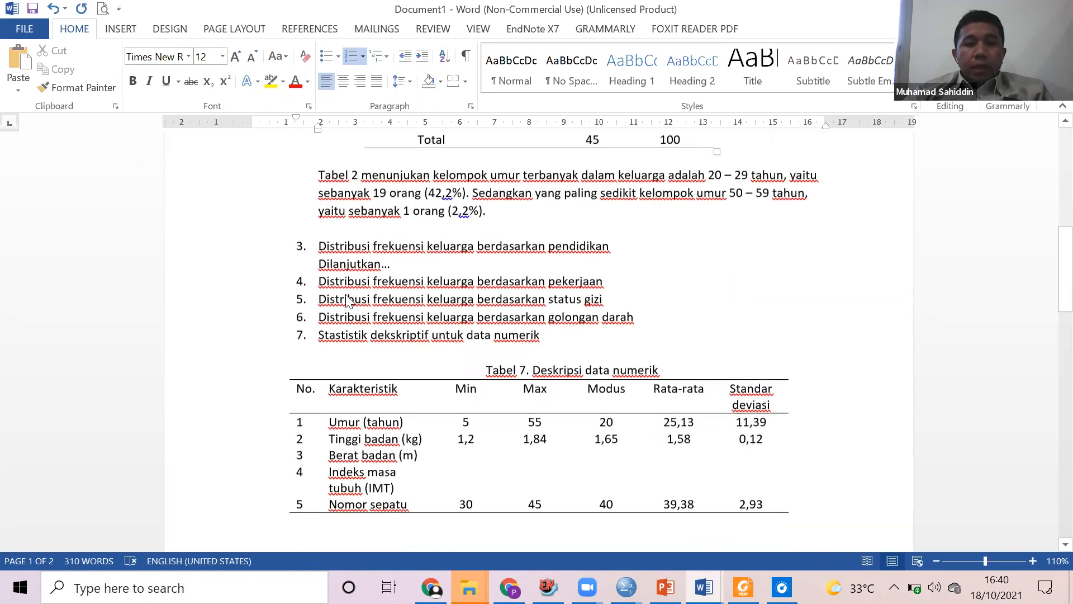
{"action": "left_click_drag", "start_coordinate": [311, 263], "coordinate": [407, 263]}
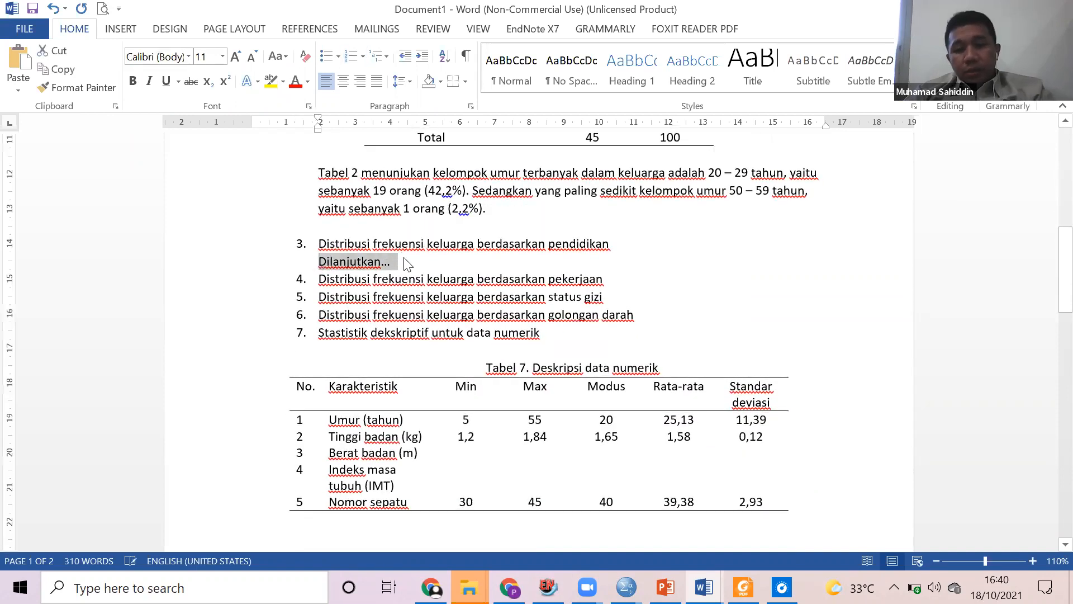
{"action": "key", "text": "ctrl+i"}
Insert an empty numbered item after heading 6 (golongan darah).
{"action": "scroll", "coordinate": [391, 290], "scroll_direction": "down", "scroll_amount": 3}
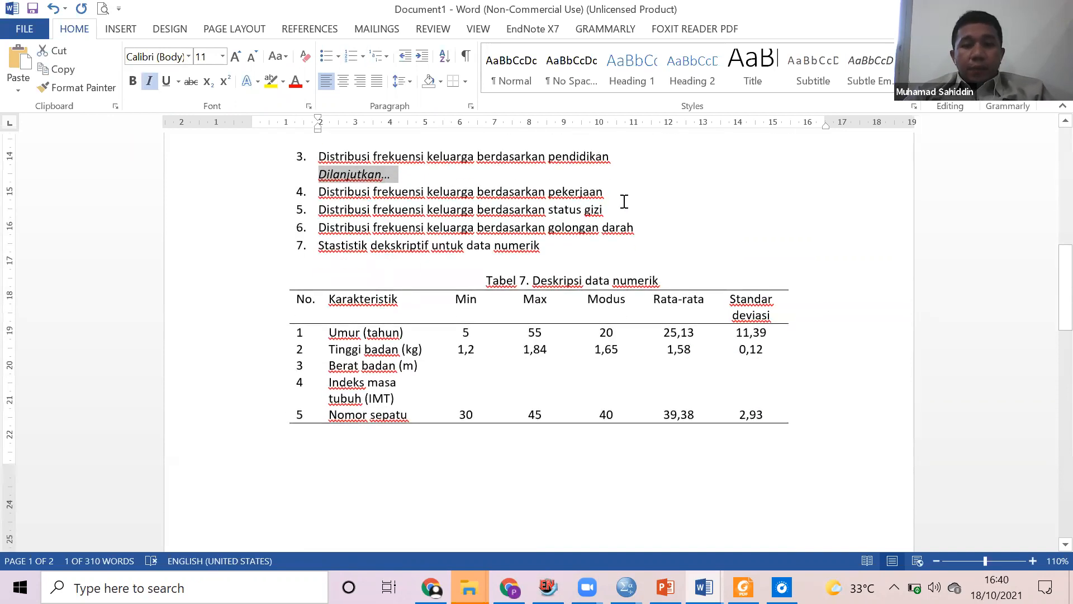
{"action": "scroll", "coordinate": [564, 211], "scroll_direction": "down", "scroll_amount": 2}
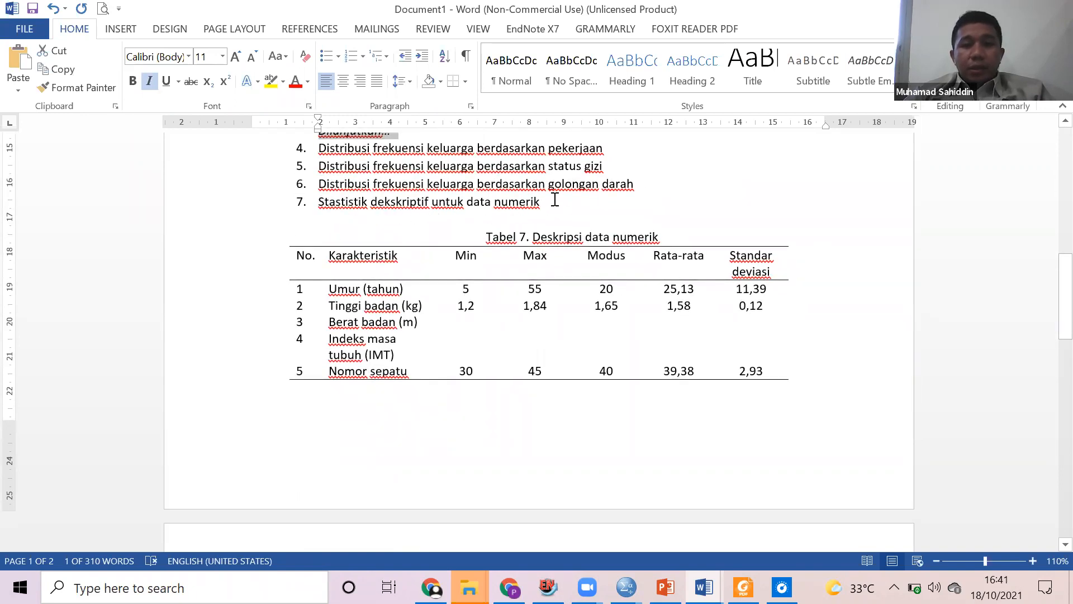
{"action": "left_click", "coordinate": [676, 186]}
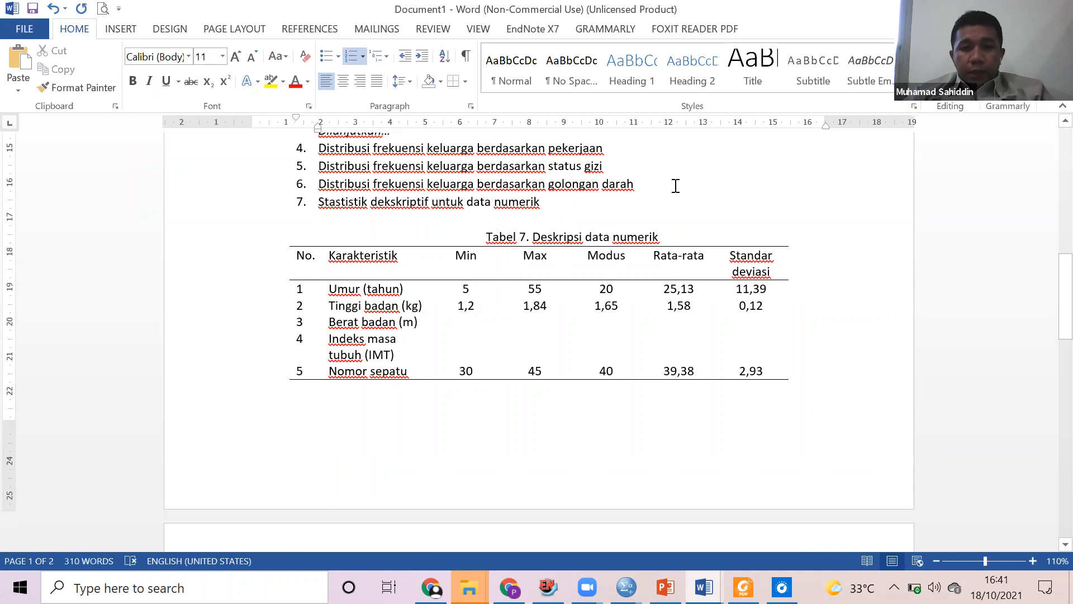
{"action": "key", "text": "Return"}
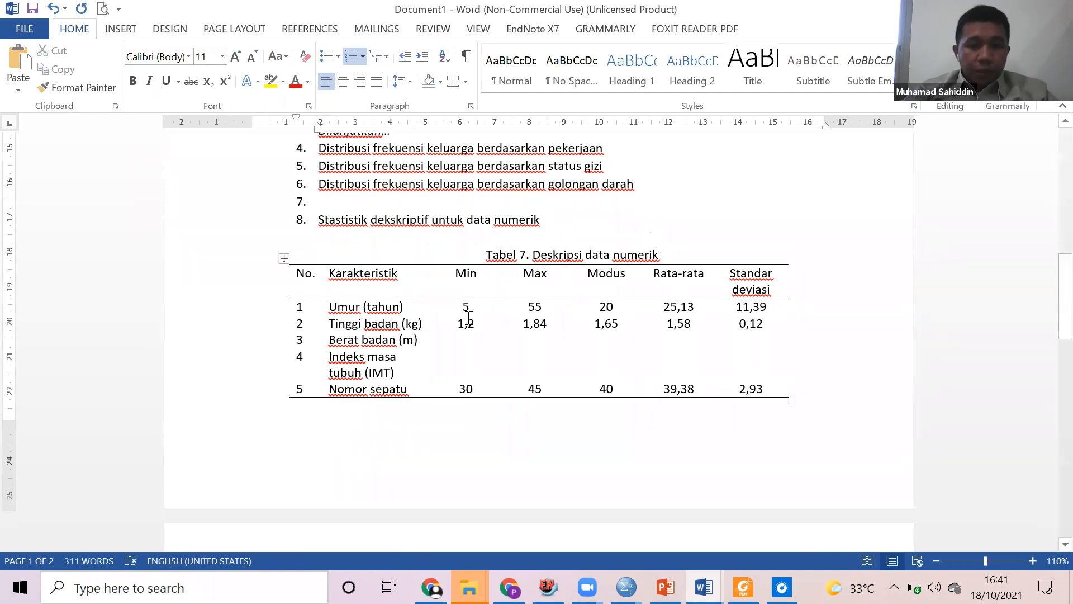
Move the heading "Karakteristik responden" together with Tabel 8 into the empty numbered item 7.
{"action": "scroll", "coordinate": [469, 330], "scroll_direction": "down", "scroll_amount": 10}
{"action": "scroll", "coordinate": [479, 377], "scroll_direction": "down", "scroll_amount": 3}
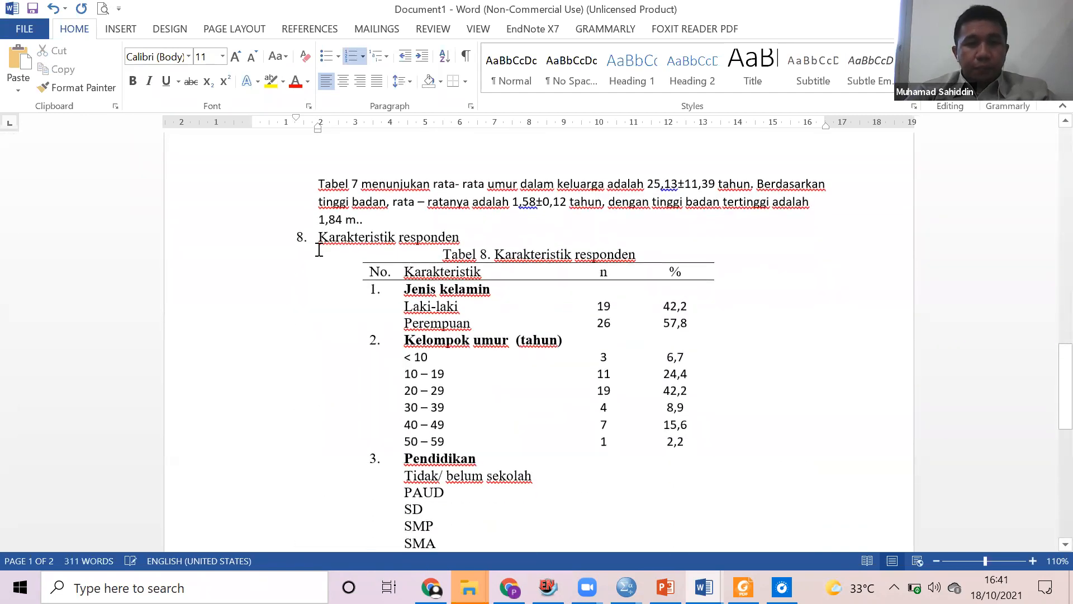
{"action": "left_click_drag", "start_coordinate": [318, 238], "coordinate": [687, 168]}
{"action": "key", "text": "Delete"}
{"action": "scroll", "coordinate": [615, 333], "scroll_direction": "up", "scroll_amount": 10}
{"action": "left_click", "coordinate": [392, 376]}
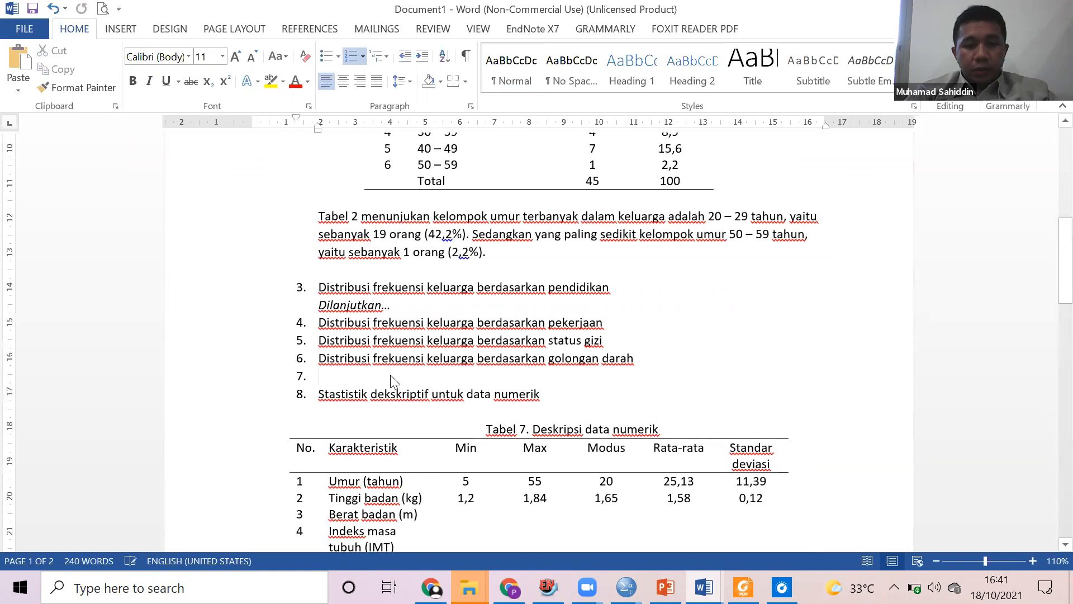
{"action": "key", "text": "ctrl+v"}
Add an unnumbered blank line between the heading "Karakteristik responden" and its table caption.
{"action": "scroll", "coordinate": [391, 376], "scroll_direction": "up", "scroll_amount": 5}
{"action": "scroll", "coordinate": [487, 352], "scroll_direction": "down", "scroll_amount": 3}
{"action": "left_click", "coordinate": [507, 192]}
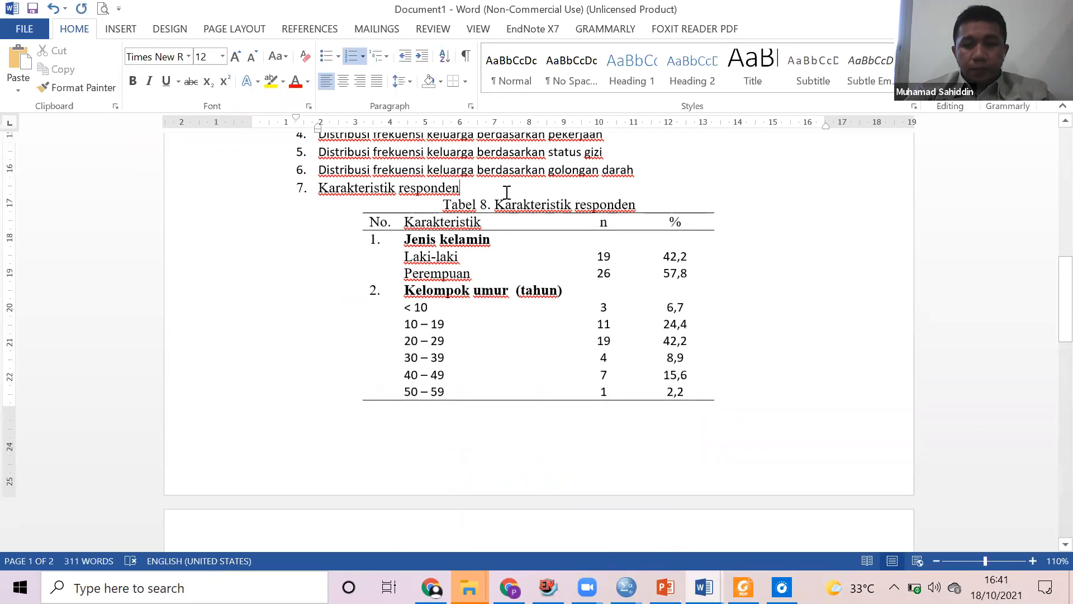
{"action": "key", "text": "Return"}
{"action": "key", "text": "BackSpace"}
Insert blank lines beside the Karakteristik responden table until the heading "Stastistik dekskriptif untuk data numerik" and its table caption sit below it.
{"action": "scroll", "coordinate": [522, 237], "scroll_direction": "down", "scroll_amount": 5}
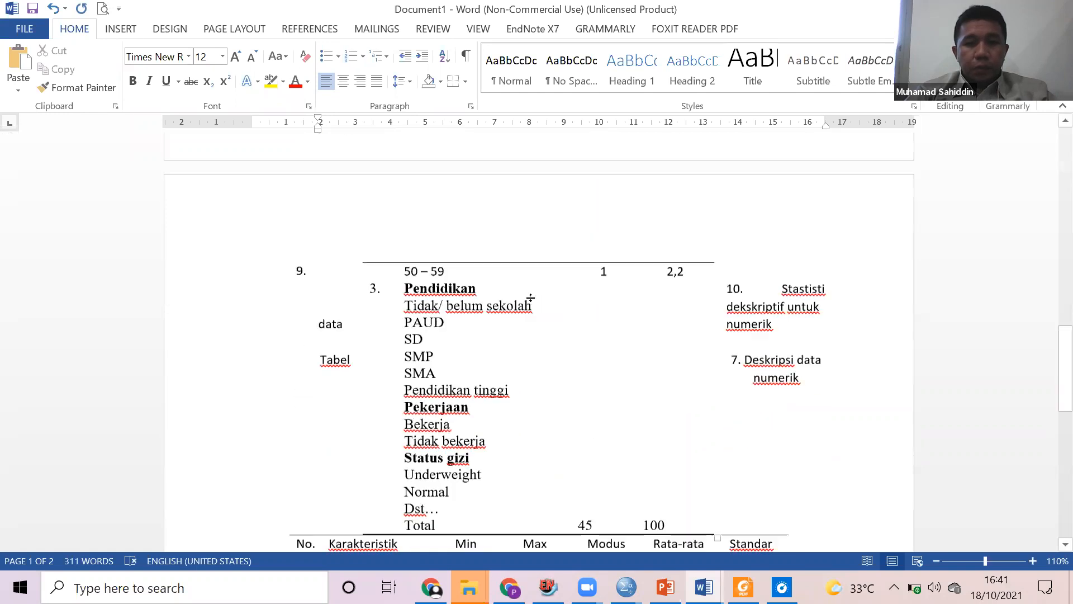
{"action": "scroll", "coordinate": [531, 298], "scroll_direction": "down", "scroll_amount": 3}
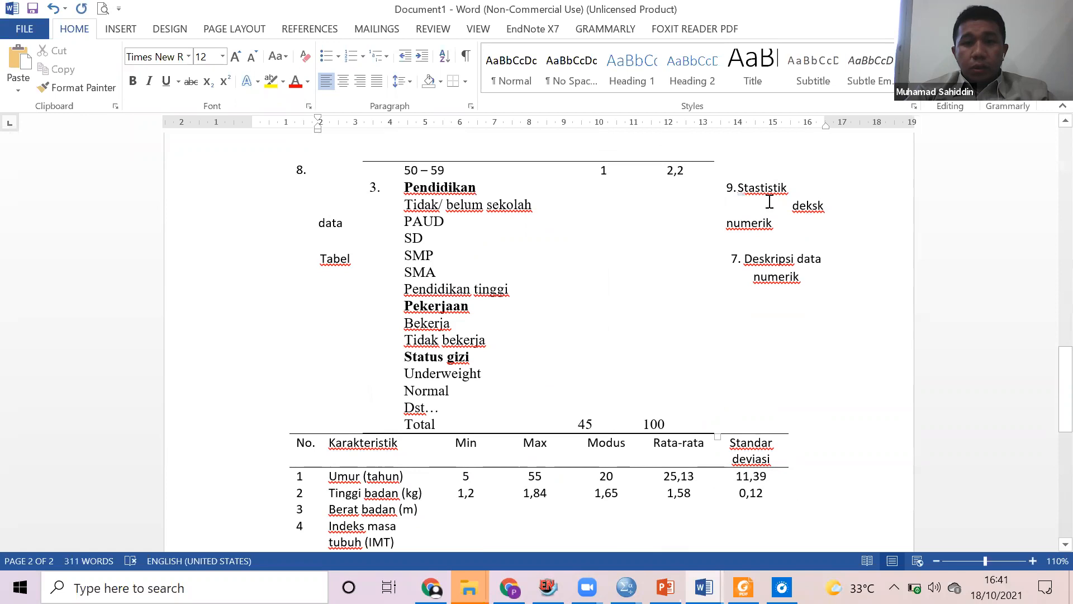
{"action": "left_click", "coordinate": [775, 168]}
{"action": "scroll", "coordinate": [773, 223], "scroll_direction": "up", "scroll_amount": 4}
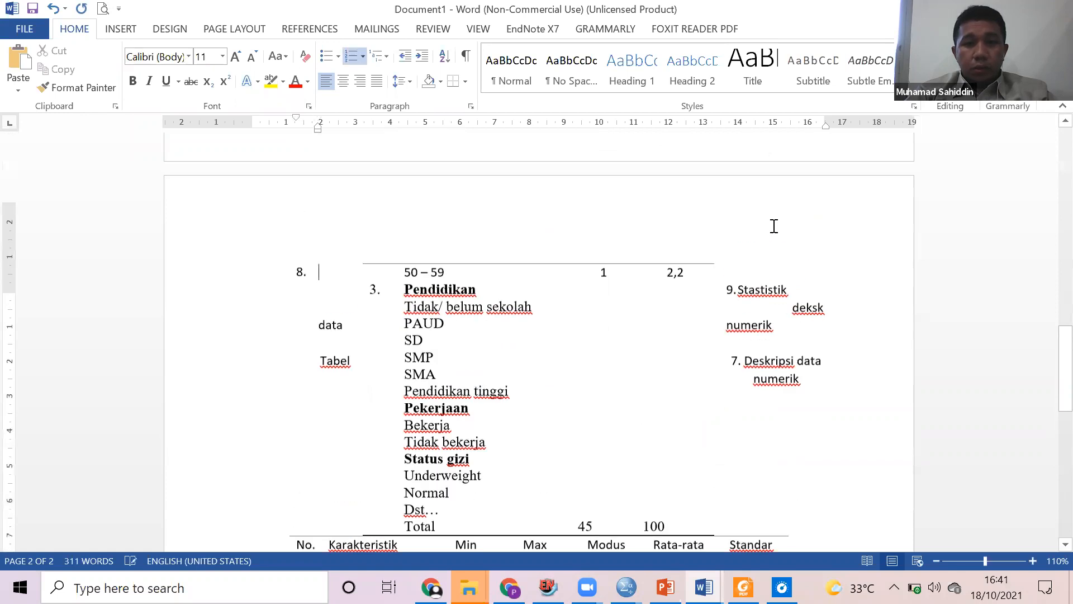
{"action": "key", "text": "Return"}
{"action": "key", "text": "Return"}
{"action": "key", "text": "Return"}
{"action": "key", "text": "Return"}
{"action": "key", "text": "Return"}
{"action": "key", "text": "Return"}
{"action": "key", "text": "Return"}
{"action": "key", "text": "Return"}
{"action": "key", "text": "Return"}
{"action": "key", "text": "Return"}
{"action": "key", "text": "Return"}
{"action": "key", "text": "Return"}
{"action": "key", "text": "Return"}
{"action": "key", "text": "Return"}
{"action": "key", "text": "Return"}
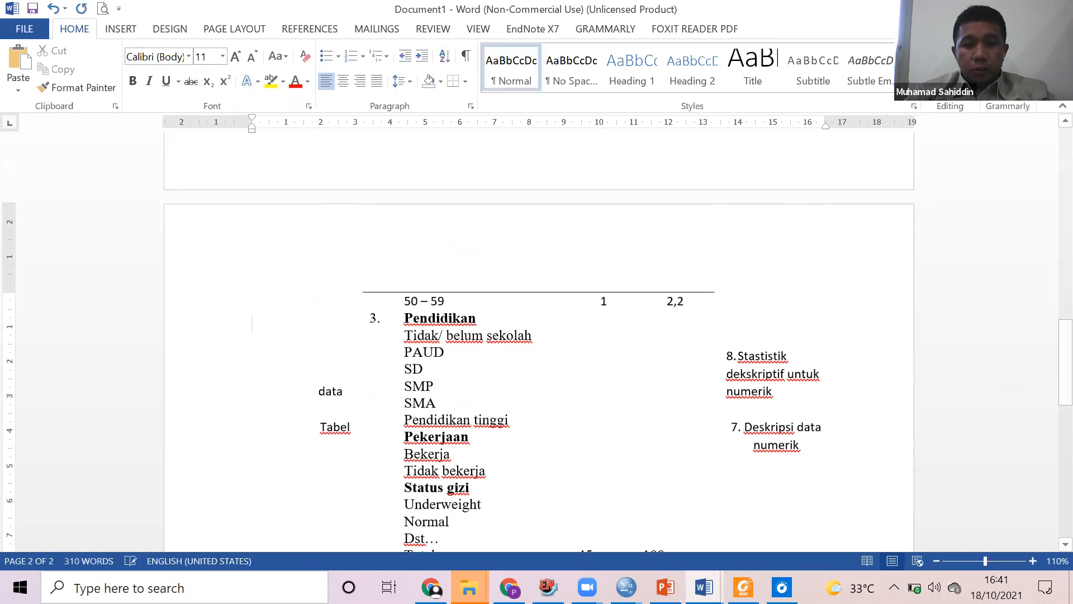
{"action": "scroll", "coordinate": [327, 334], "scroll_direction": "down", "scroll_amount": 5}
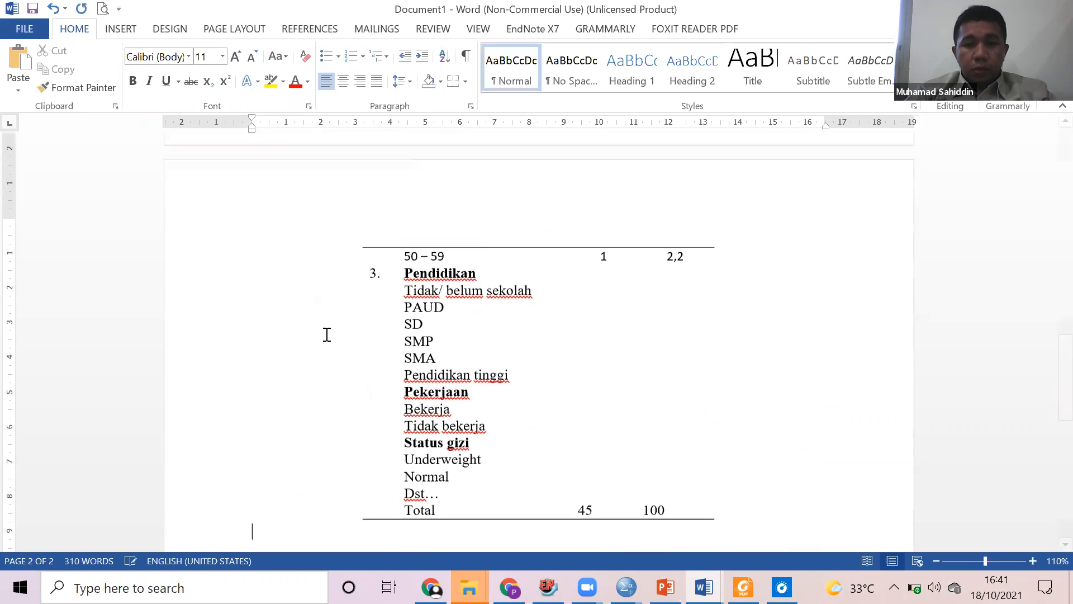
{"action": "scroll", "coordinate": [388, 396], "scroll_direction": "down", "scroll_amount": 6}
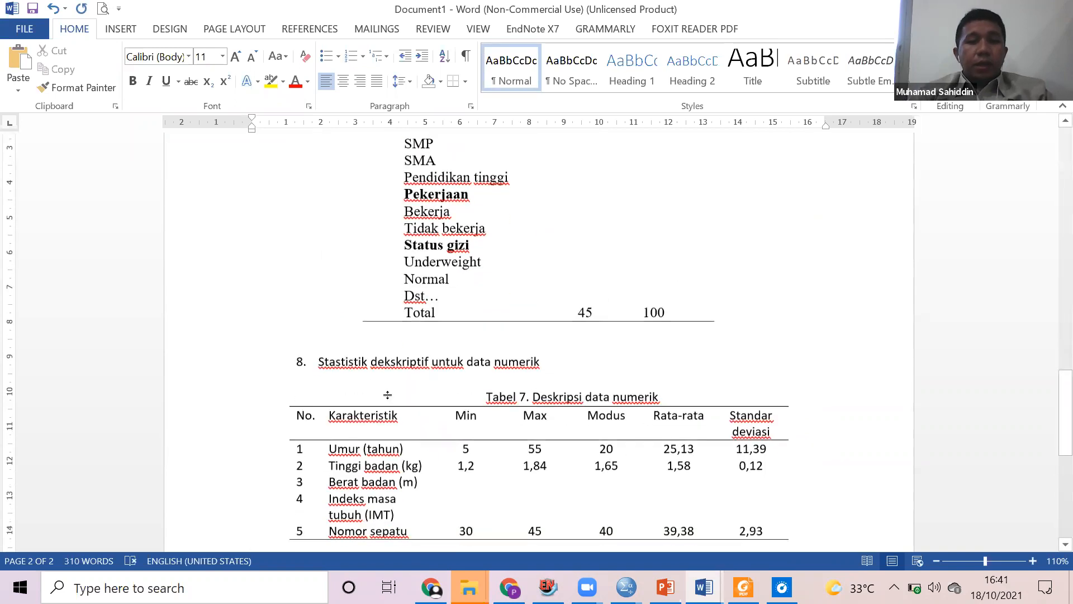
Renumber the "Karakteristik responden" table caption to Tabel 7.
{"action": "scroll", "coordinate": [532, 392], "scroll_direction": "up", "scroll_amount": 20}
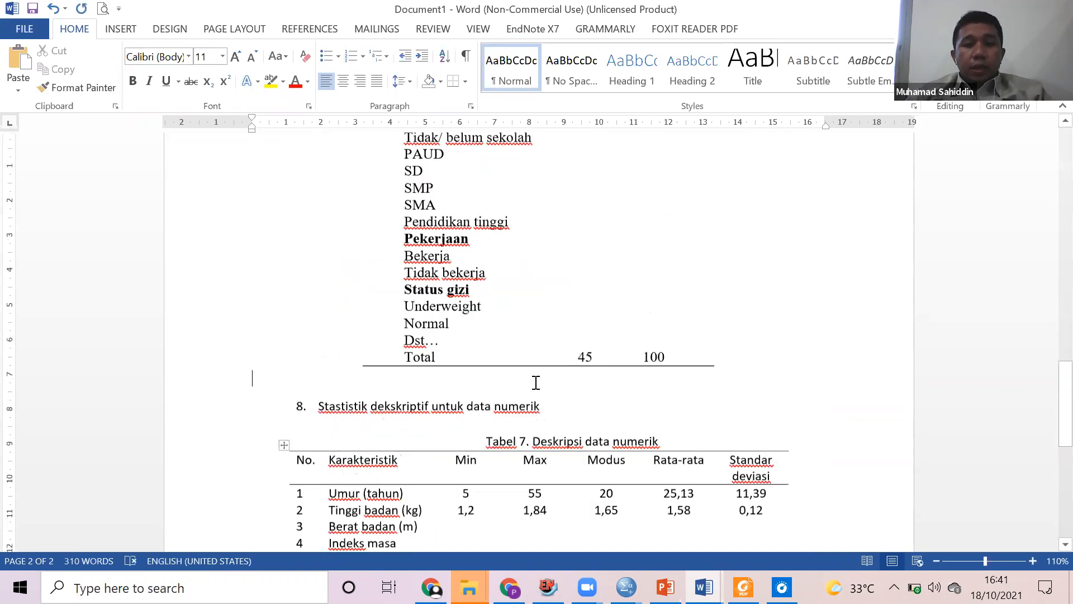
{"action": "scroll", "coordinate": [535, 383], "scroll_direction": "down", "scroll_amount": 11}
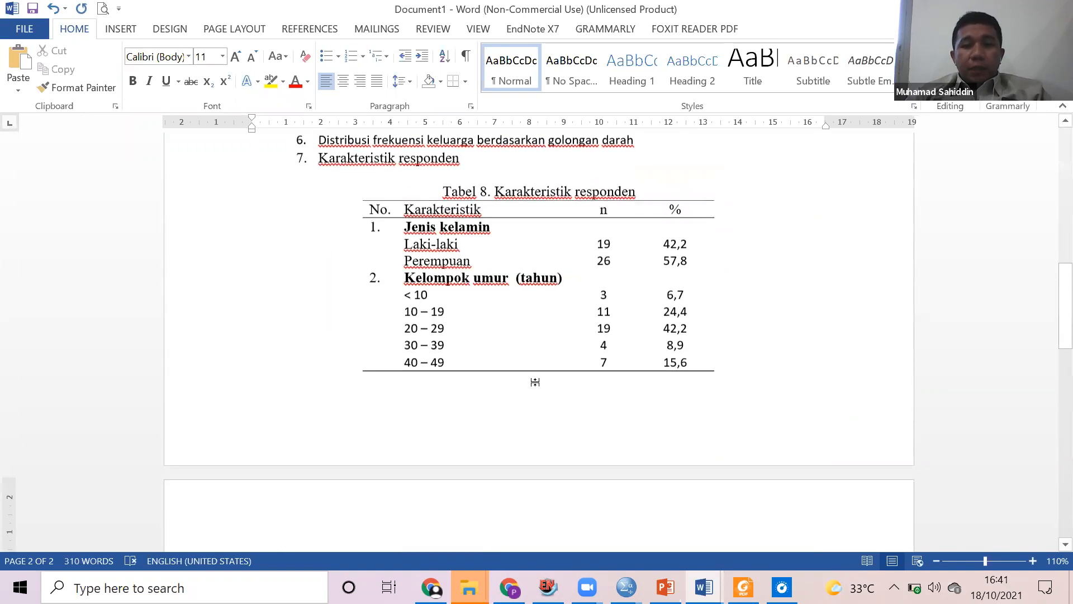
{"action": "scroll", "coordinate": [535, 383], "scroll_direction": "up", "scroll_amount": 5}
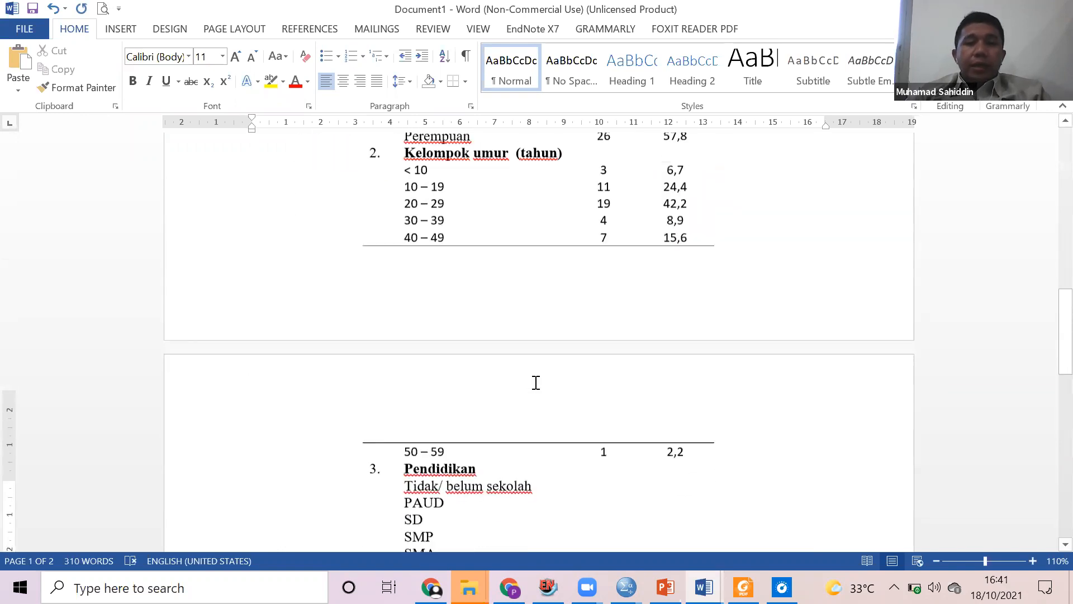
{"action": "scroll", "coordinate": [487, 447], "scroll_direction": "down", "scroll_amount": 9}
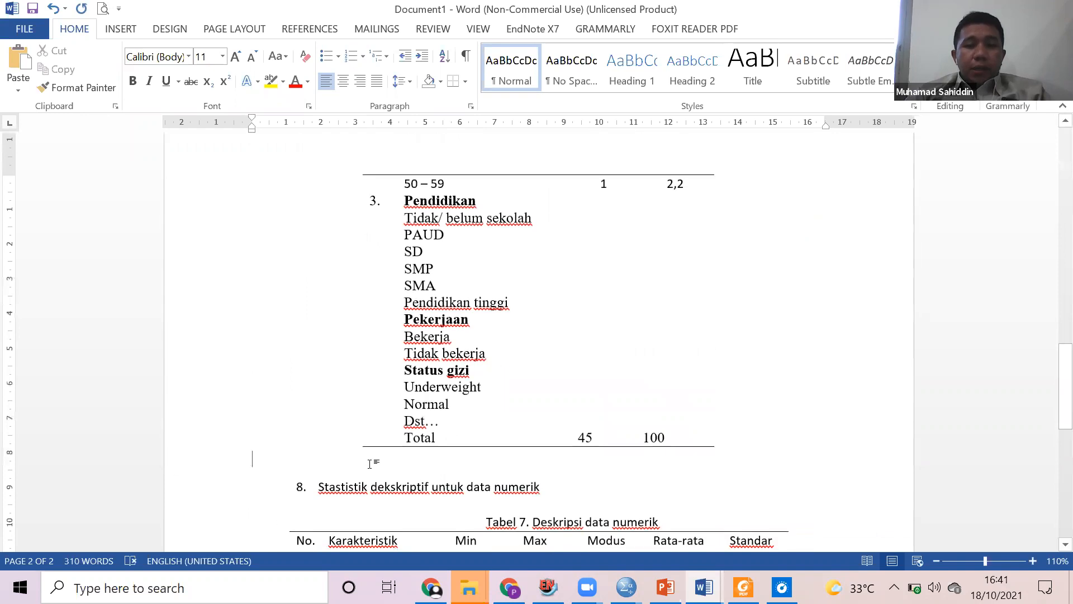
{"action": "scroll", "coordinate": [370, 464], "scroll_direction": "up", "scroll_amount": 16}
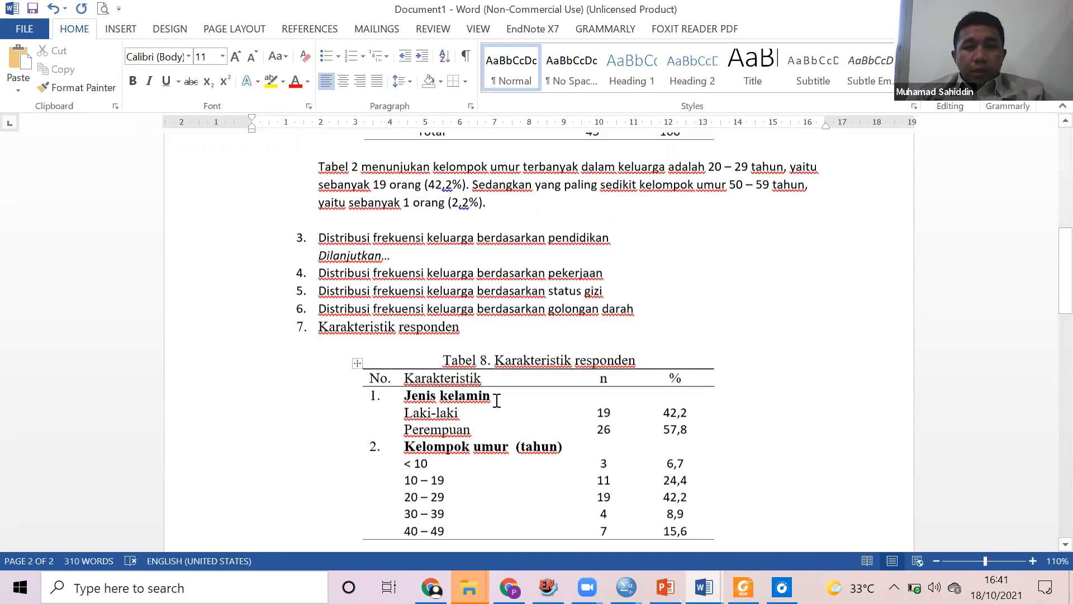
{"action": "left_click", "coordinate": [488, 365]}
{"action": "key", "text": "BackSpace"}
{"action": "type", "text": "7"}
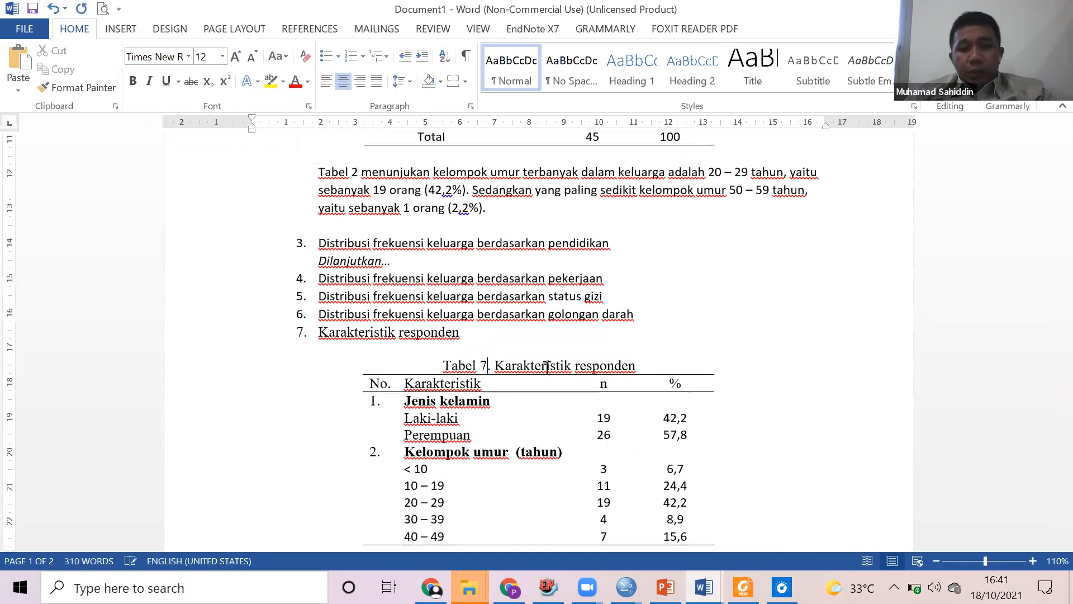
Renumber the "Deskripsi data numerik" table caption to Tabel 8.
{"action": "scroll", "coordinate": [525, 389], "scroll_direction": "down", "scroll_amount": 7}
{"action": "scroll", "coordinate": [525, 389], "scroll_direction": "down", "scroll_amount": 12}
{"action": "left_click", "coordinate": [527, 347]}
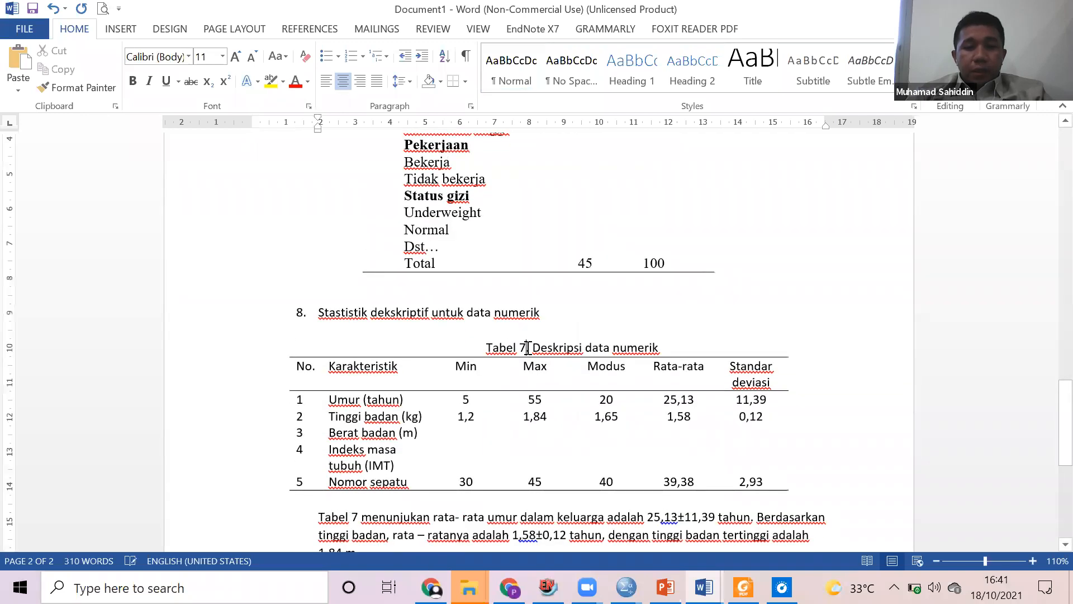
{"action": "key", "text": "BackSpace"}
{"action": "type", "text": "8"}
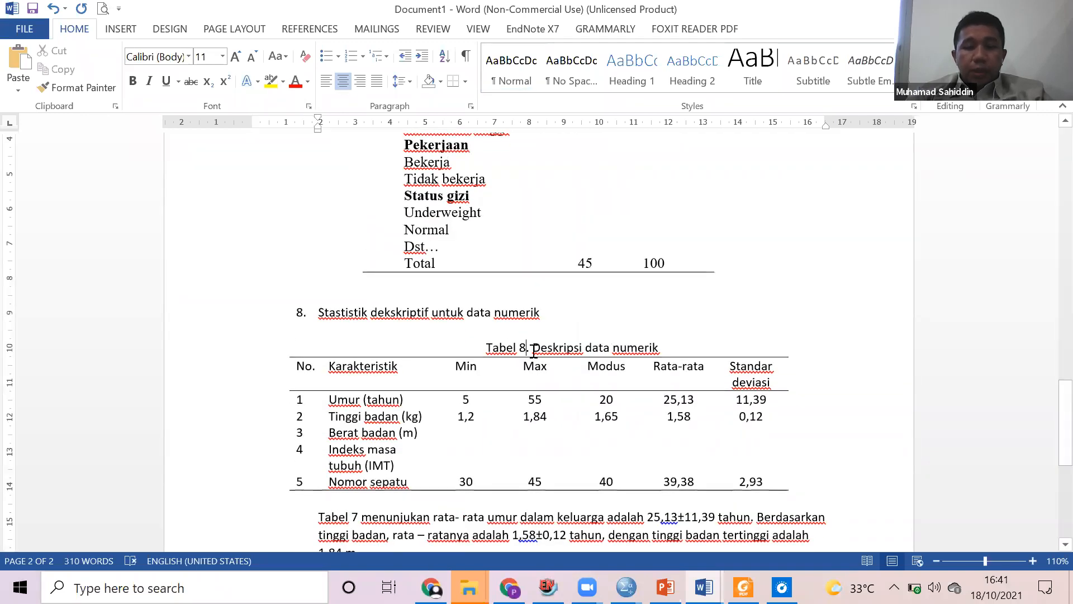
Start the description line directly below the Karakteristik responden table with "Tabel 7 menunjukan..".
{"action": "scroll", "coordinate": [438, 378], "scroll_direction": "down", "scroll_amount": 4}
{"action": "scroll", "coordinate": [434, 377], "scroll_direction": "up", "scroll_amount": 9}
{"action": "left_click", "coordinate": [378, 463]}
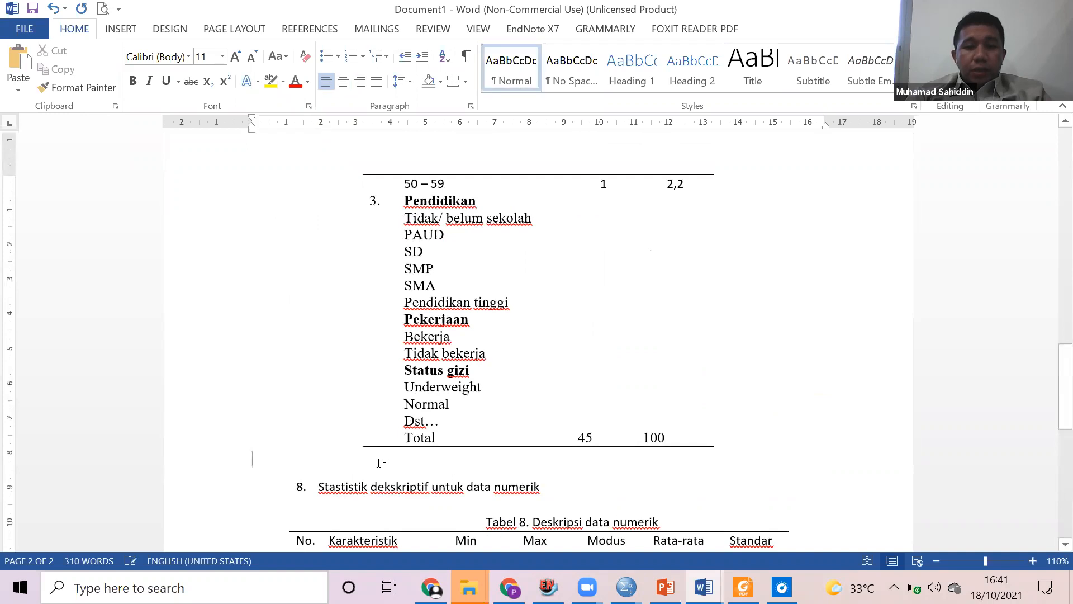
{"action": "type", "text": "tabel "}
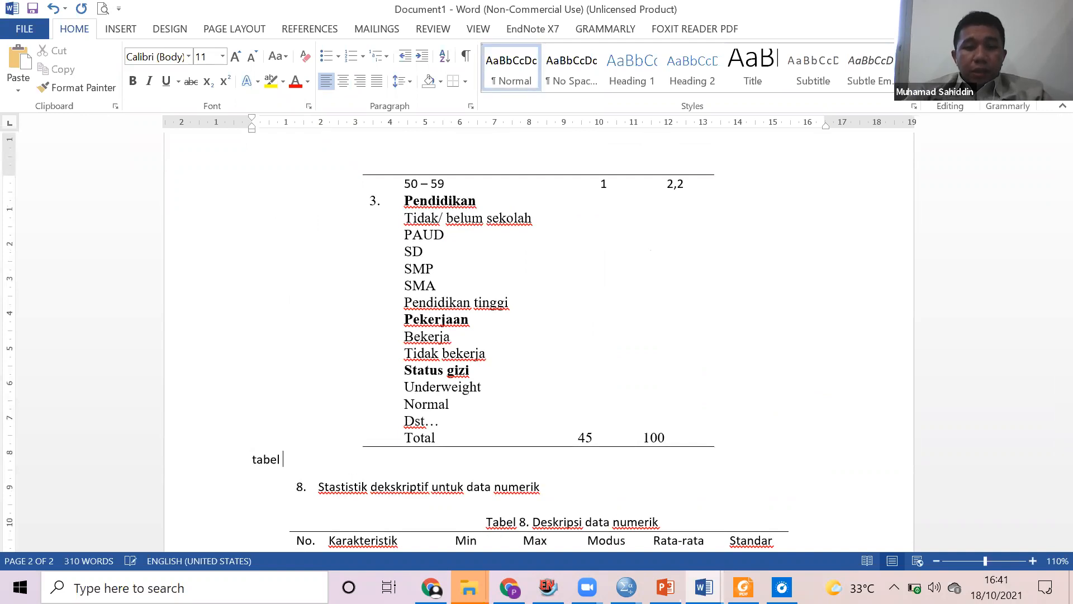
{"action": "type", "text": "7 men"}
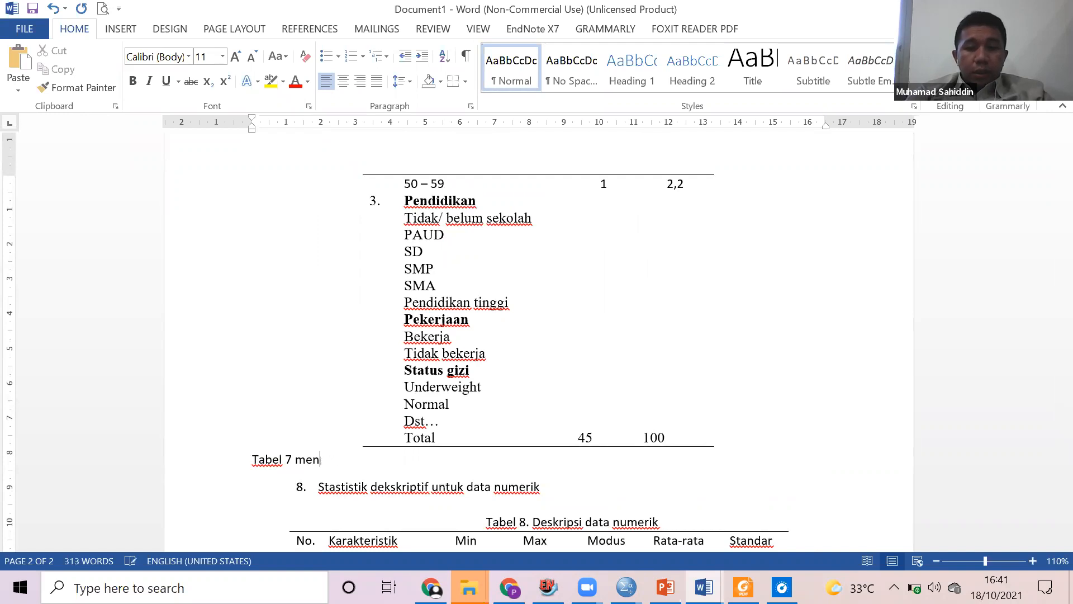
{"action": "type", "text": "unjukan.."}
Review the descriptive paragraphs under Tabel 1 and Tabel 2 against the gender and age-group rows of Tabel 7.
{"action": "scroll", "coordinate": [374, 458], "scroll_direction": "up", "scroll_amount": 15}
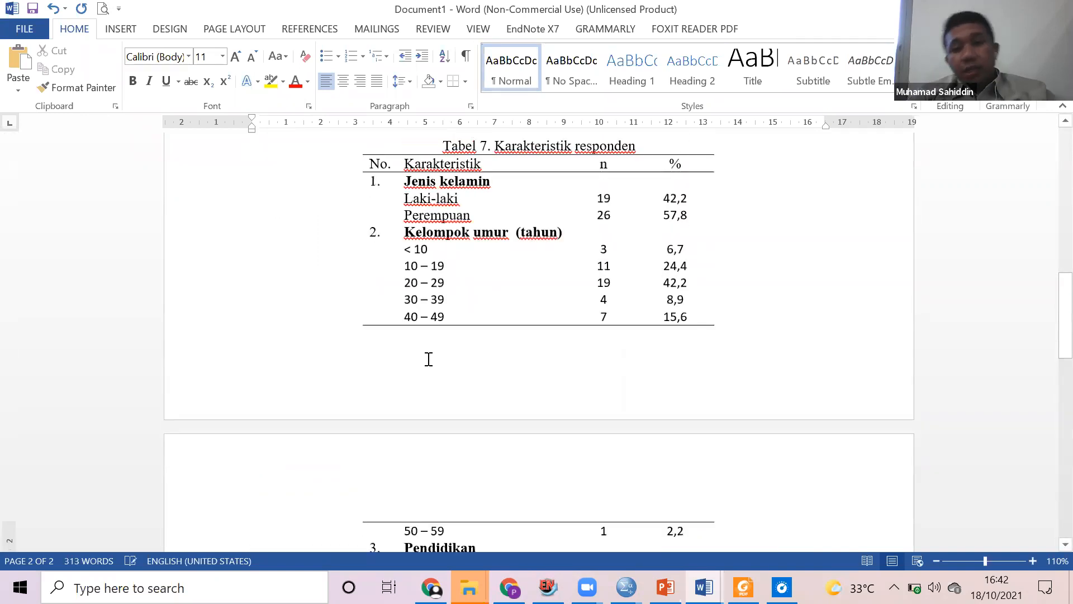
{"action": "scroll", "coordinate": [540, 316], "scroll_direction": "up", "scroll_amount": 10}
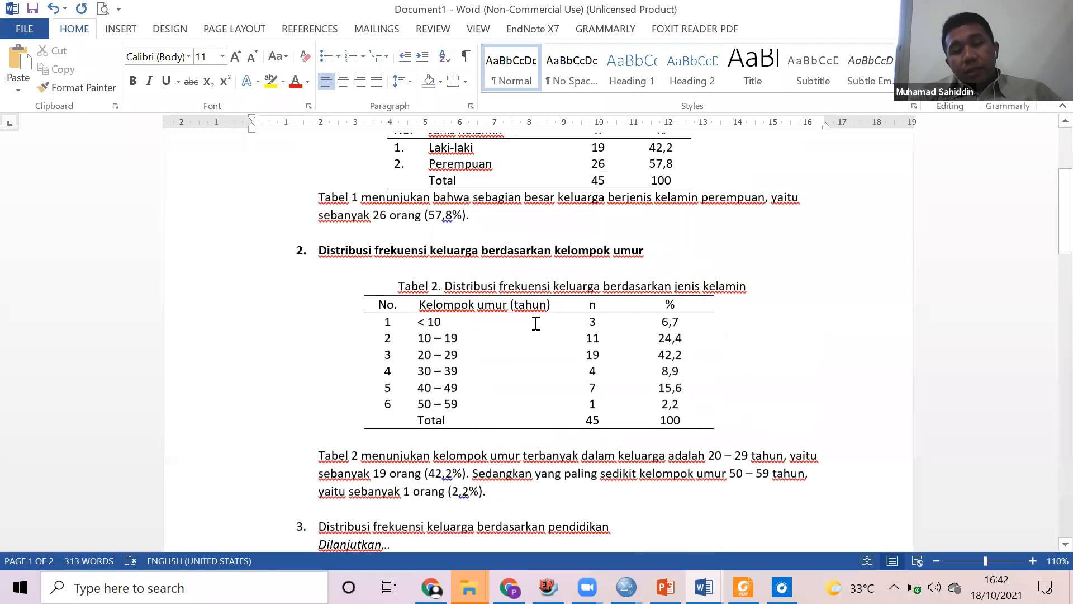
{"action": "scroll", "coordinate": [536, 330], "scroll_direction": "down", "scroll_amount": 20}
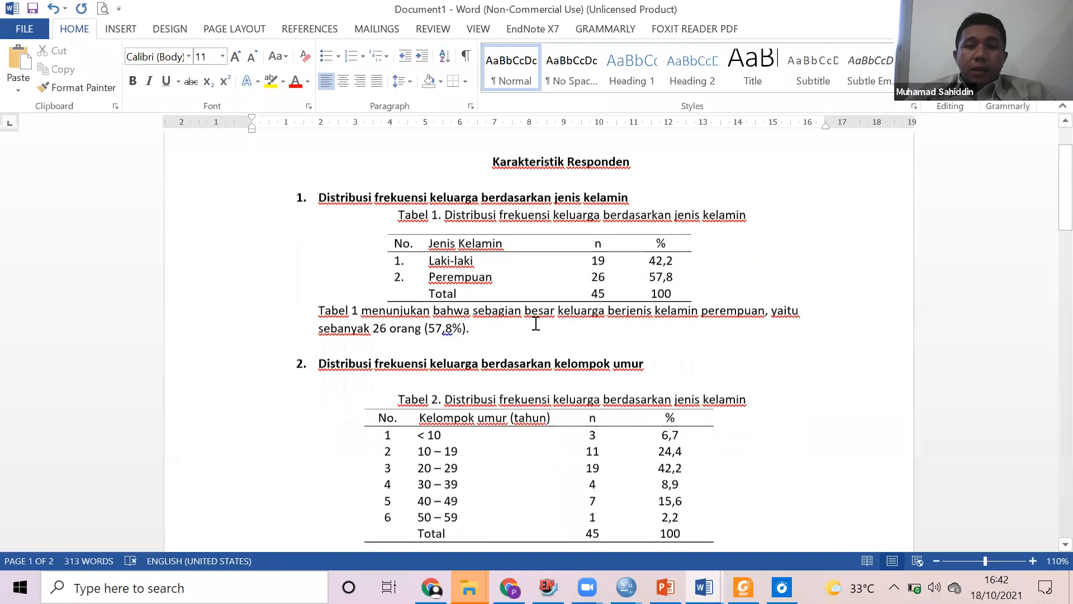
{"action": "scroll", "coordinate": [544, 347], "scroll_direction": "up", "scroll_amount": 15}
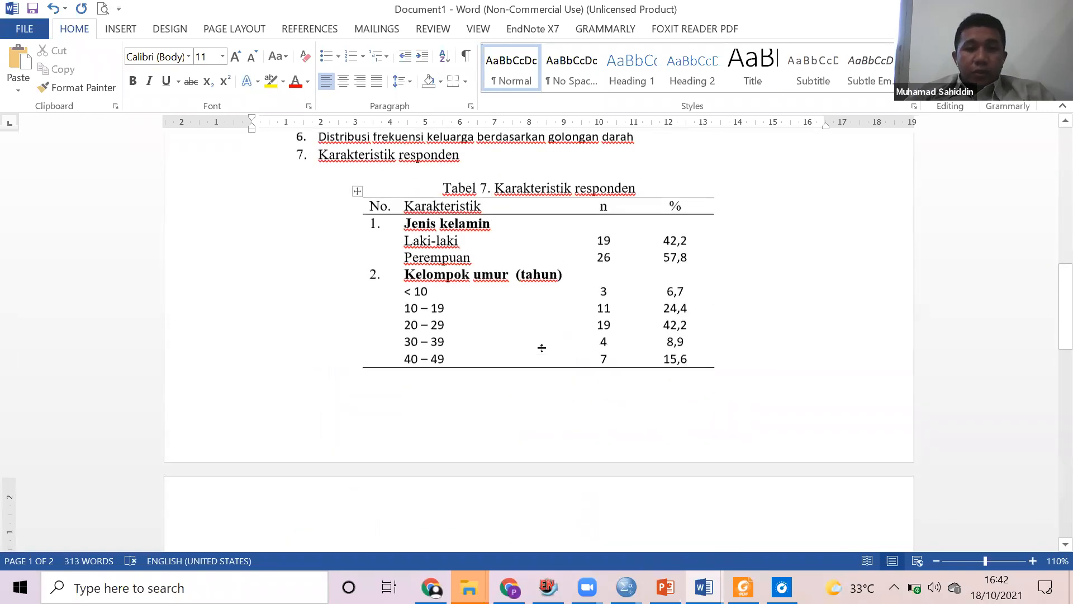
{"action": "scroll", "coordinate": [568, 229], "scroll_direction": "up", "scroll_amount": 3}
{"action": "scroll", "coordinate": [575, 270], "scroll_direction": "down", "scroll_amount": 12}
{"action": "scroll", "coordinate": [575, 223], "scroll_direction": "up", "scroll_amount": 7}
{"action": "scroll", "coordinate": [574, 216], "scroll_direction": "up", "scroll_amount": 4}
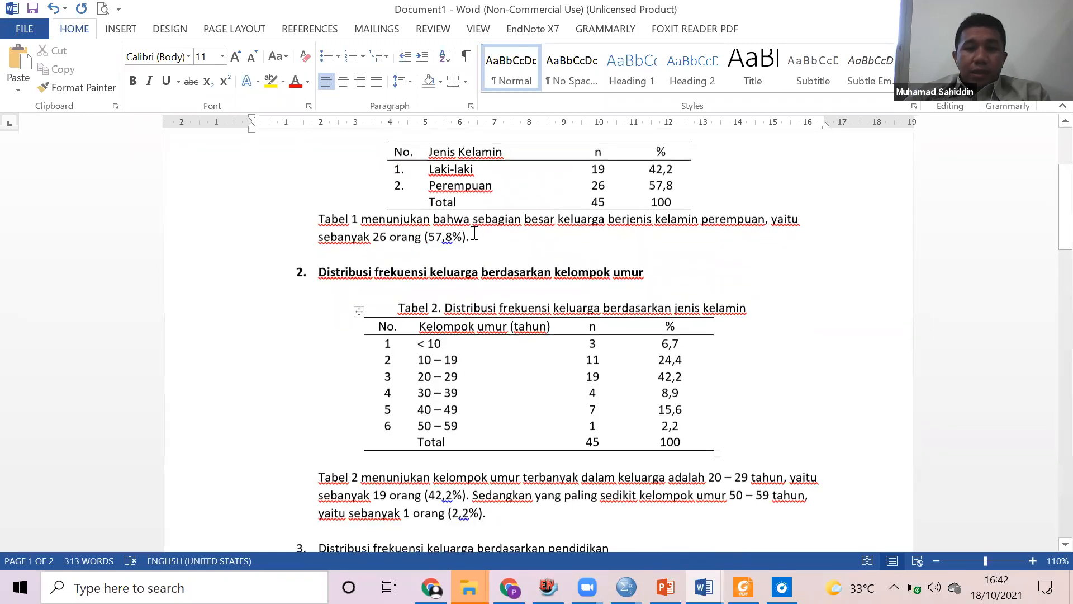
{"action": "scroll", "coordinate": [438, 354], "scroll_direction": "down", "scroll_amount": 3}
{"action": "left_click_drag", "start_coordinate": [434, 346], "coordinate": [522, 367]}
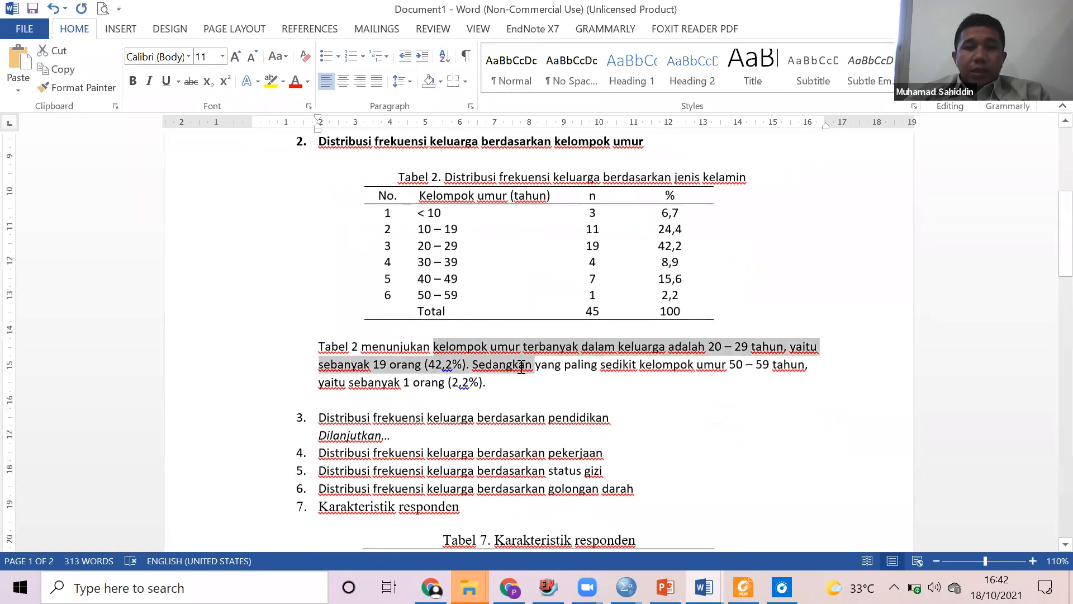
{"action": "scroll", "coordinate": [547, 312], "scroll_direction": "up", "scroll_amount": 3}
{"action": "scroll", "coordinate": [548, 312], "scroll_direction": "down", "scroll_amount": 2}
{"action": "scroll", "coordinate": [547, 312], "scroll_direction": "down", "scroll_amount": 10}
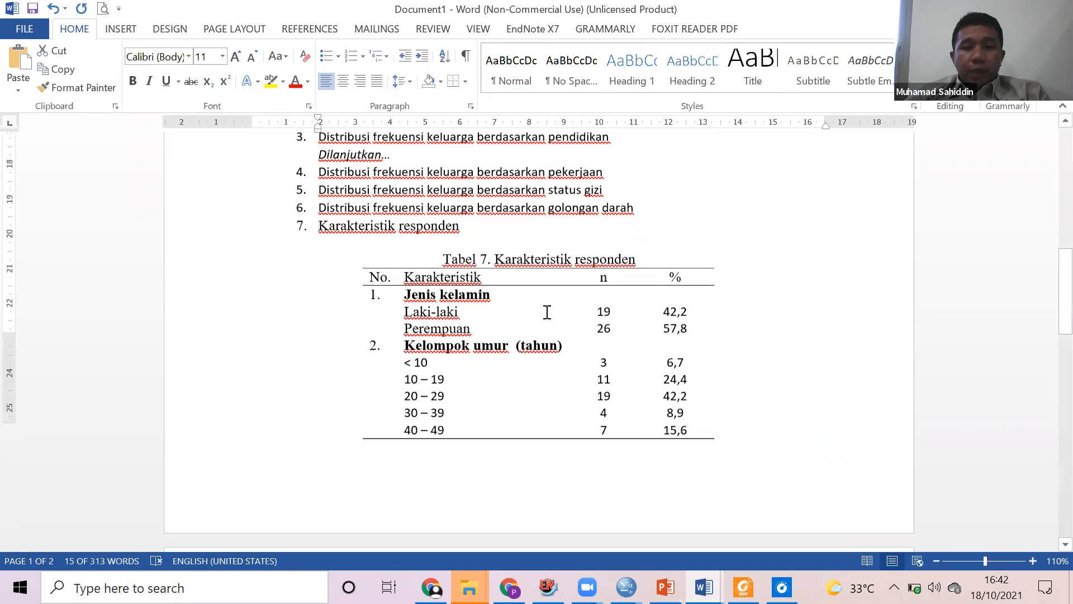
Remove the trailing dots from the "Tabel 7 menunjukan" line below the Karakteristik responden table.
{"action": "left_click", "coordinate": [408, 333]}
{"action": "key", "text": "BackSpace"}
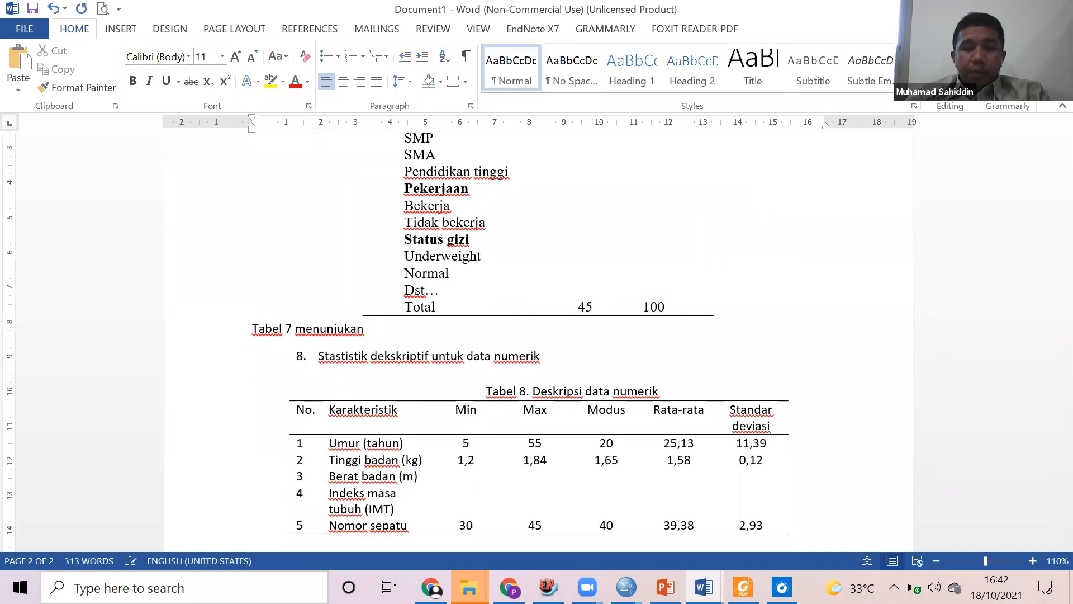
Review the report's numbered sections from the gender distribution through golongan darah and Karakteristik responden.
{"action": "scroll", "coordinate": [537, 335], "scroll_direction": "up", "scroll_amount": 10}
{"action": "scroll", "coordinate": [505, 235], "scroll_direction": "up", "scroll_amount": 4}
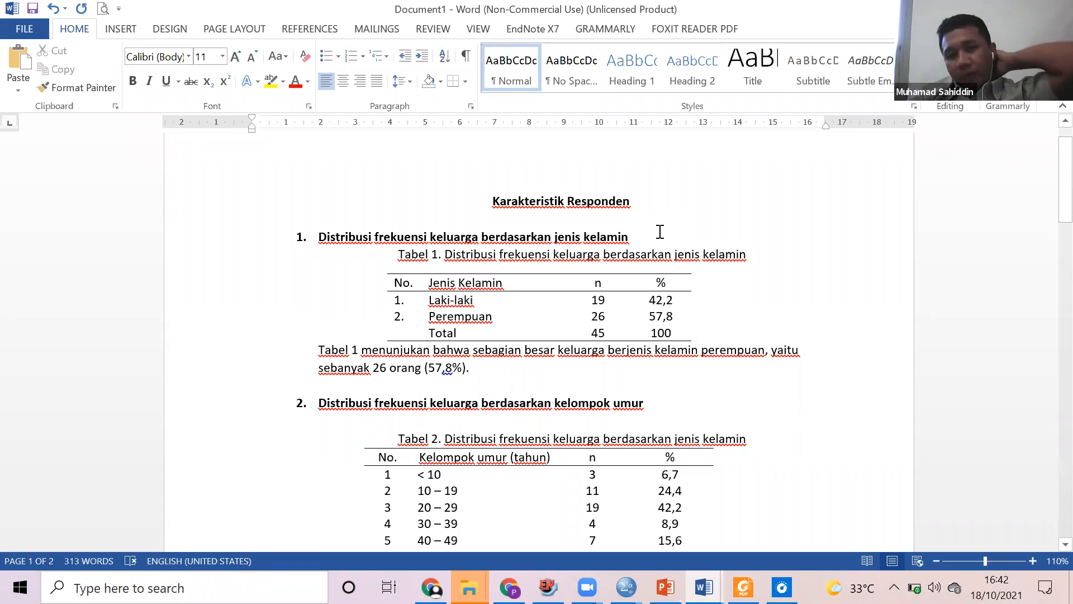
{"action": "scroll", "coordinate": [660, 231], "scroll_direction": "down", "scroll_amount": 5}
{"action": "scroll", "coordinate": [503, 257], "scroll_direction": "up", "scroll_amount": 4}
{"action": "scroll", "coordinate": [387, 278], "scroll_direction": "down", "scroll_amount": 4}
{"action": "scroll", "coordinate": [388, 277], "scroll_direction": "down", "scroll_amount": 3}
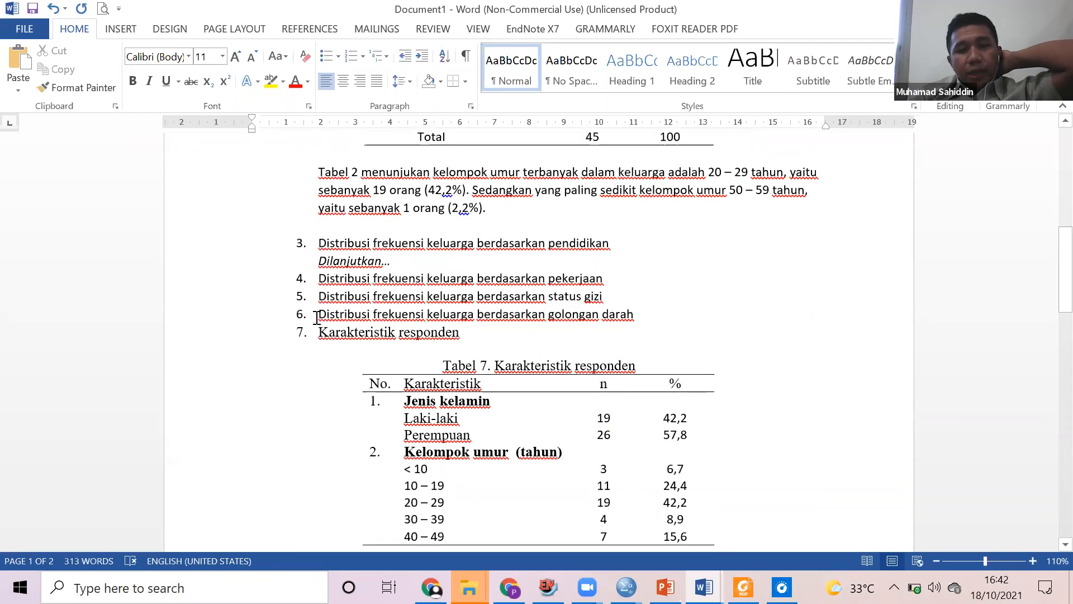
{"action": "left_click_drag", "start_coordinate": [438, 312], "coordinate": [318, 313]}
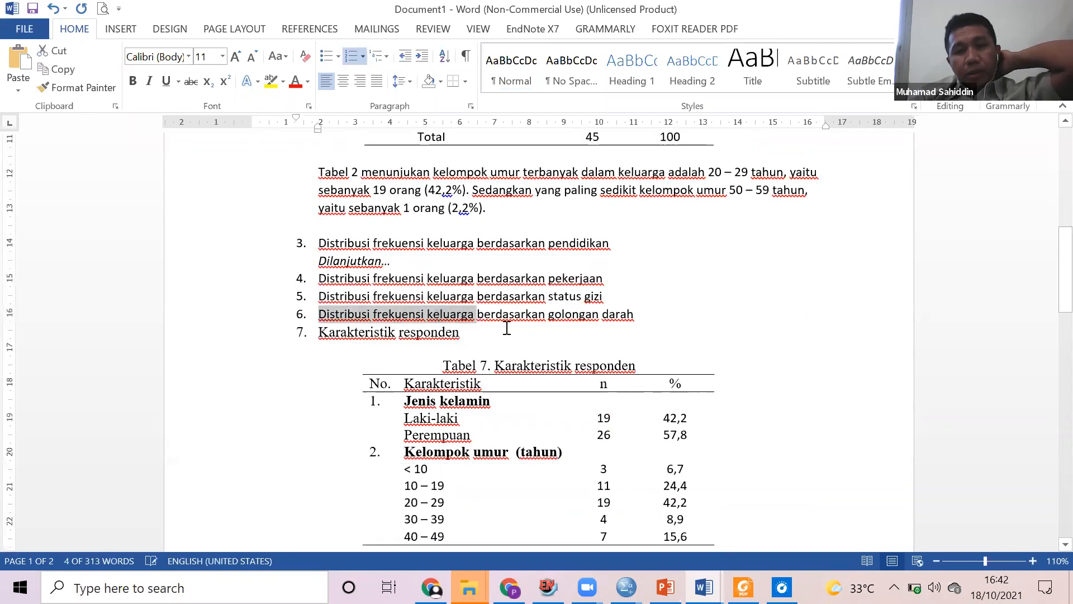
{"action": "scroll", "coordinate": [503, 319], "scroll_direction": "down", "scroll_amount": 1}
{"action": "left_click", "coordinate": [519, 273]}
{"action": "scroll", "coordinate": [559, 279], "scroll_direction": "down", "scroll_amount": 2}
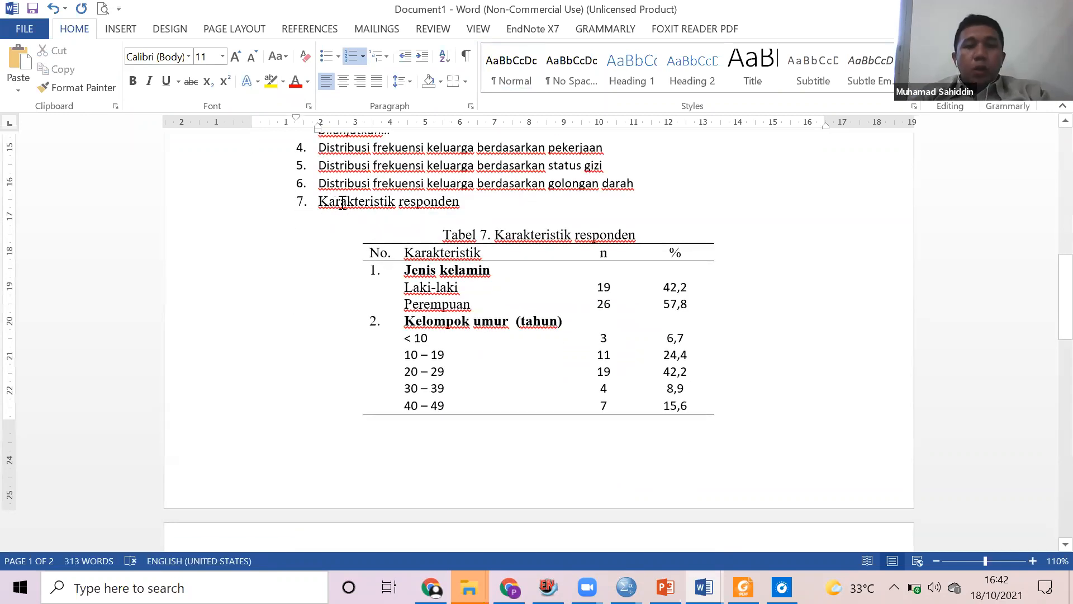
Examine the rest of Tabel 7 and the numeric statistics section with its heading, Tabel 8 and description.
{"action": "scroll", "coordinate": [336, 196], "scroll_direction": "down", "scroll_amount": 1}
{"action": "scroll", "coordinate": [350, 202], "scroll_direction": "down", "scroll_amount": 10}
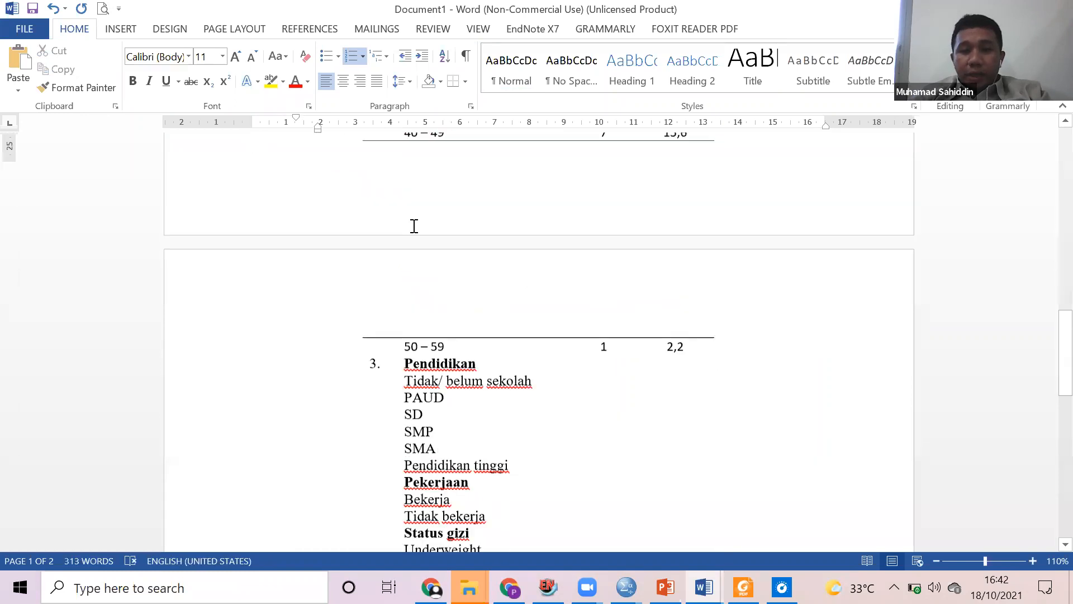
{"action": "left_click_drag", "start_coordinate": [317, 272], "coordinate": [538, 274]}
{"action": "left_click", "coordinate": [409, 273]}
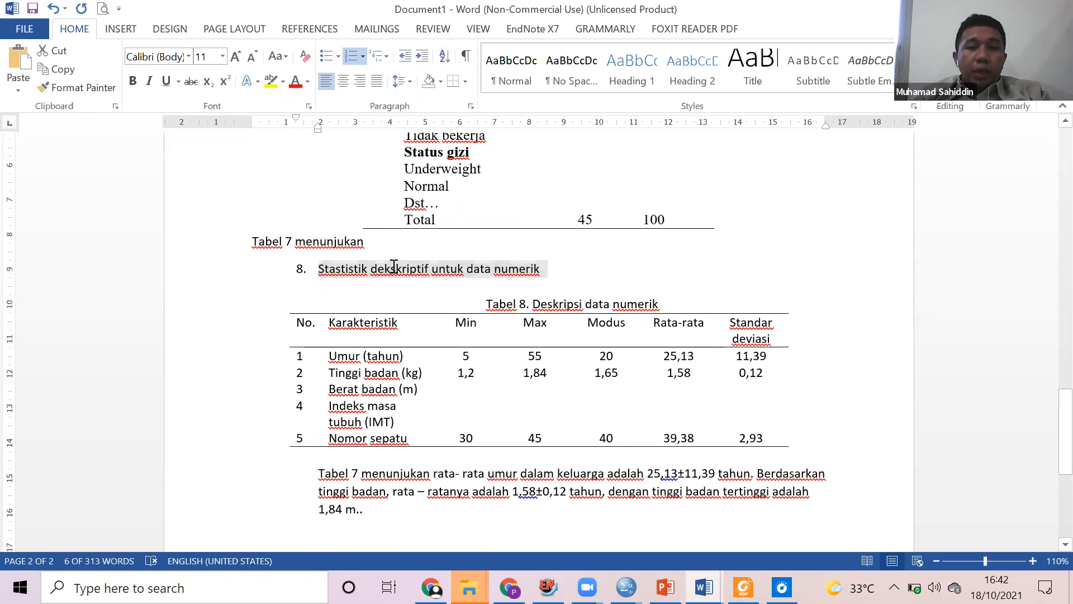
{"action": "scroll", "coordinate": [611, 324], "scroll_direction": "down", "scroll_amount": 10}
{"action": "scroll", "coordinate": [621, 341], "scroll_direction": "up", "scroll_amount": 10}
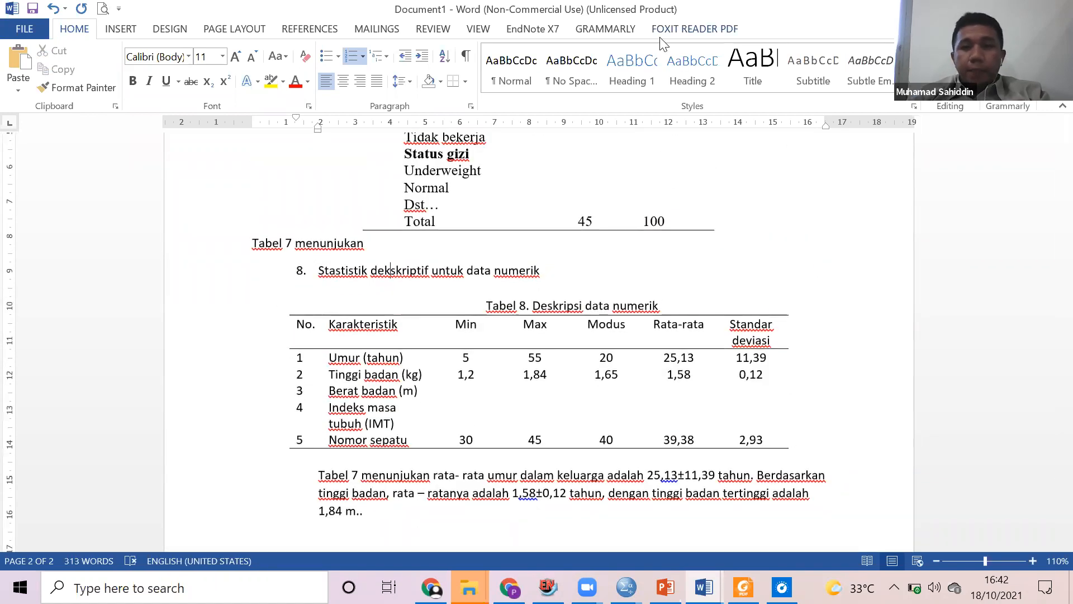